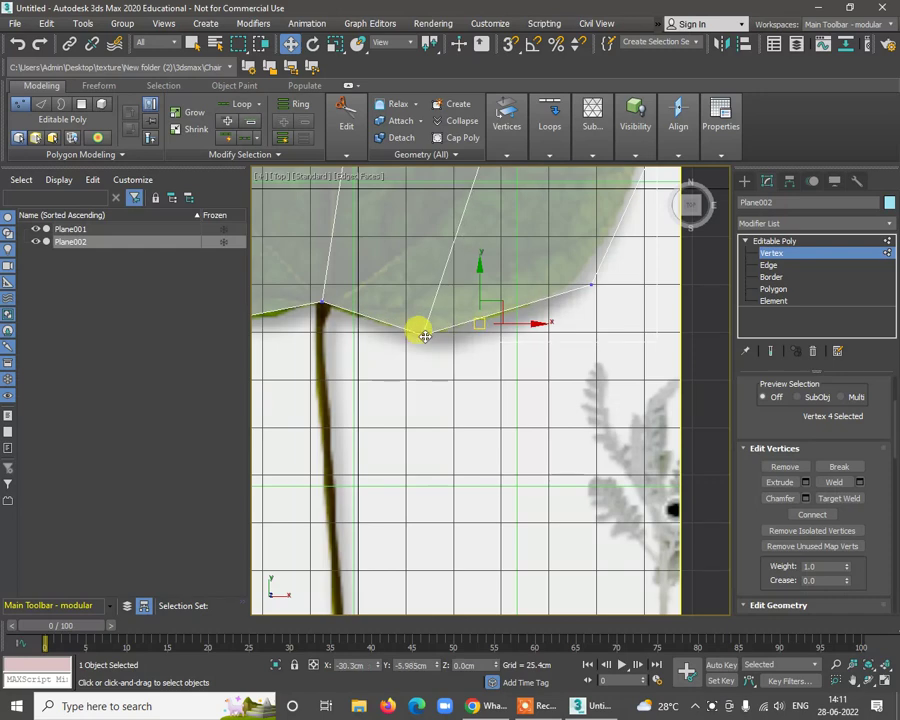
# Step: Move the vertices along the leaf mesh's lower edge and left side onto the leaf outline in the reference image
pyautogui.click(430, 331)
pyautogui.moveTo(518, 296); pyautogui.dragTo(444, 344, button='middle')
pyautogui.click(498, 400)
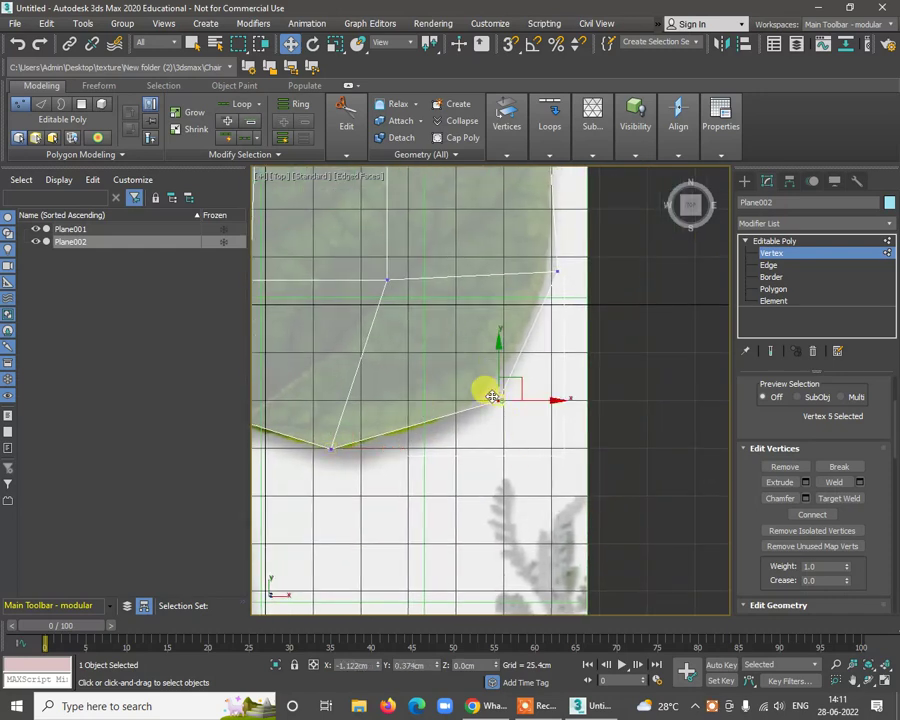
pyautogui.scroll(-5, 342, 341)
pyautogui.moveTo(342, 341); pyautogui.dragTo(410, 361, button='middle')
pyautogui.scroll(2, 410, 361)
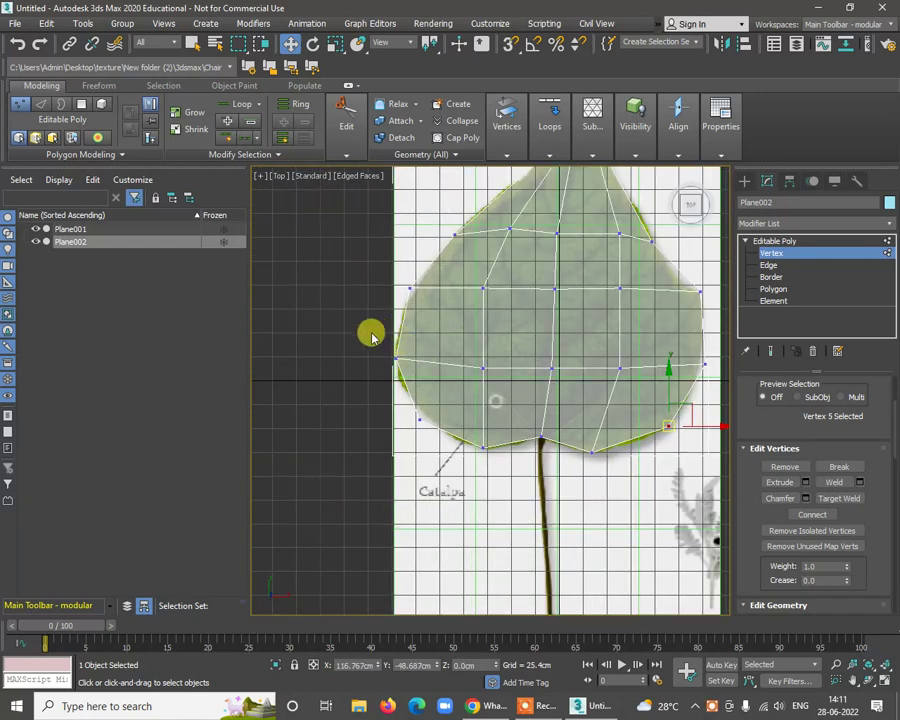
pyautogui.click(398, 358)
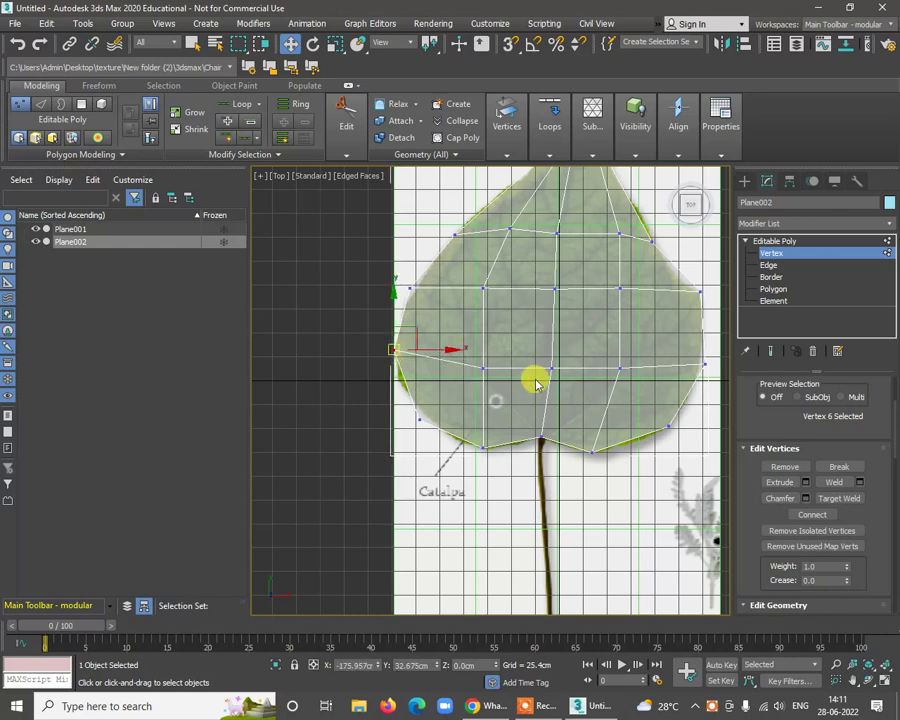
# Step: Shift the two interior vertices in the upper left part of the leaf mesh to the right to even out the vertical edge line
pyautogui.scroll(-3, 535, 383)
pyautogui.scroll(6, 532, 450)
pyautogui.click(440, 376)
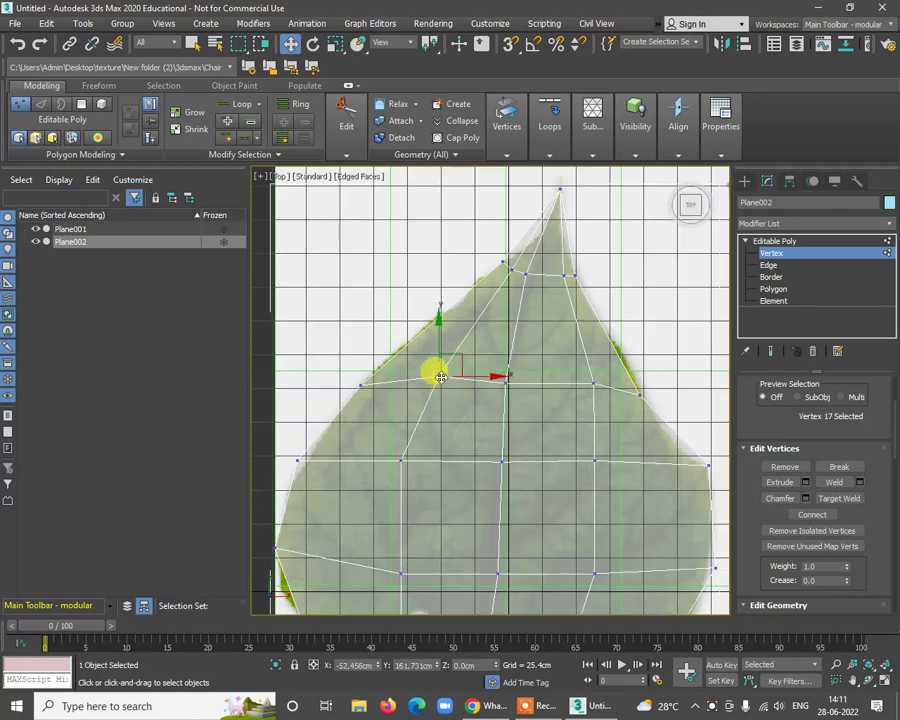
pyautogui.moveTo(400, 458); pyautogui.dragTo(420, 458)
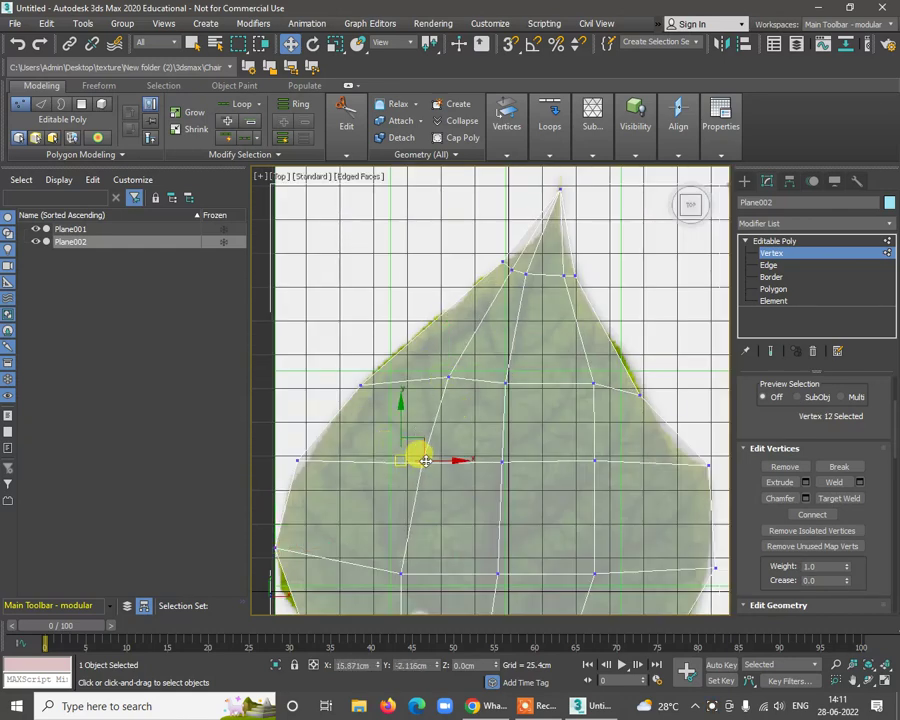
# Step: Move the two vertices on the leaf mesh's upper right edge onto the reference leaf outline
pyautogui.click(640, 396)
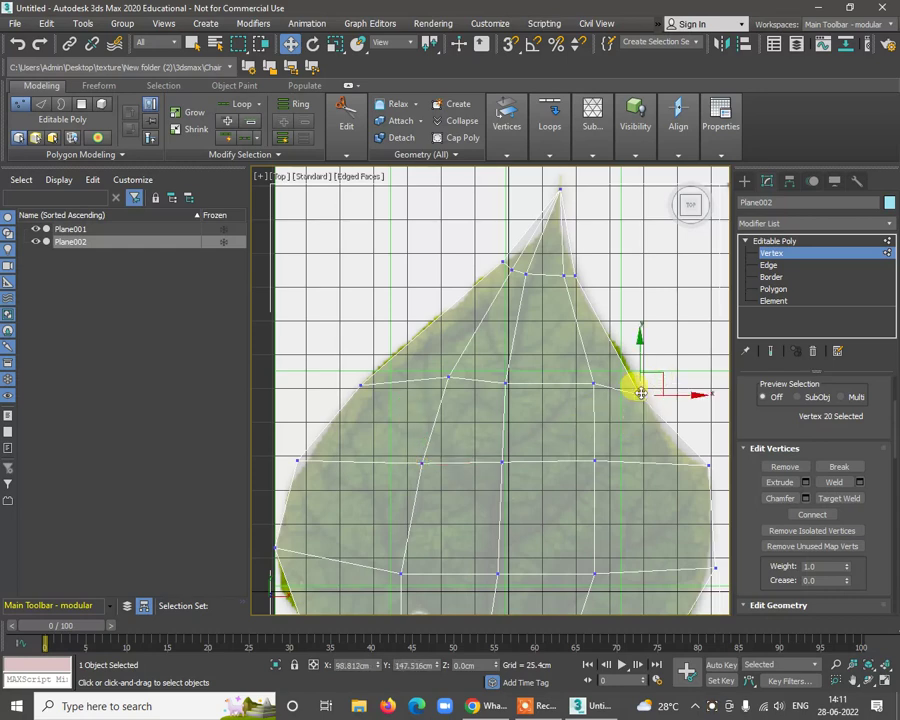
pyautogui.moveTo(640, 393); pyautogui.dragTo(636, 383)
pyautogui.click(707, 465)
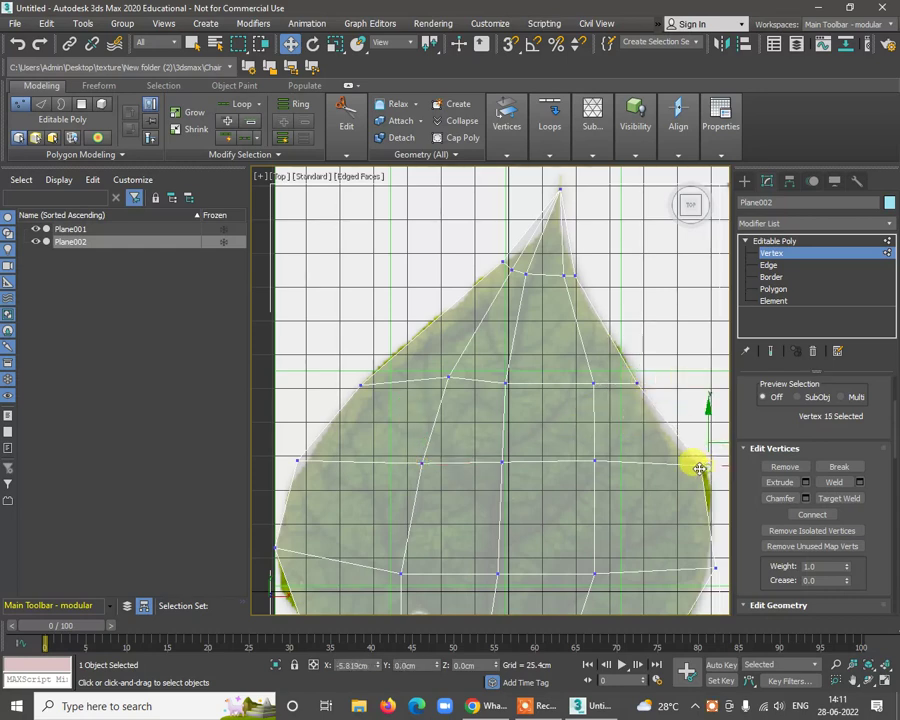
# Step: Display the leaf mesh in the Perspective view, shaded with edged faces, and clear the vertex selection
pyautogui.hotkey('alt', 'w')
pyautogui.hotkey('alt', 'w')
pyautogui.keyDown('alt'); pyautogui.moveTo(645, 489); pyautogui.dragTo(598, 473, button='middle'); pyautogui.keyUp('alt')
pyautogui.press('F3')
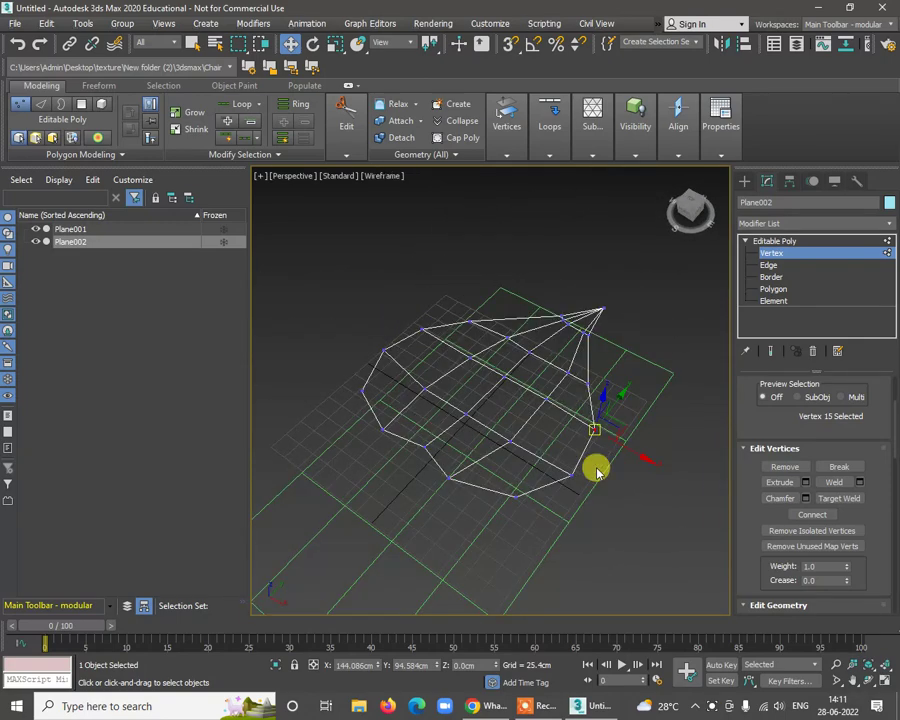
pyautogui.press('F3')
pyautogui.press('F4')
pyautogui.click(607, 511)
pyautogui.keyDown('alt'); pyautogui.moveTo(607, 511); pyautogui.dragTo(478, 458, button='middle'); pyautogui.keyUp('alt')
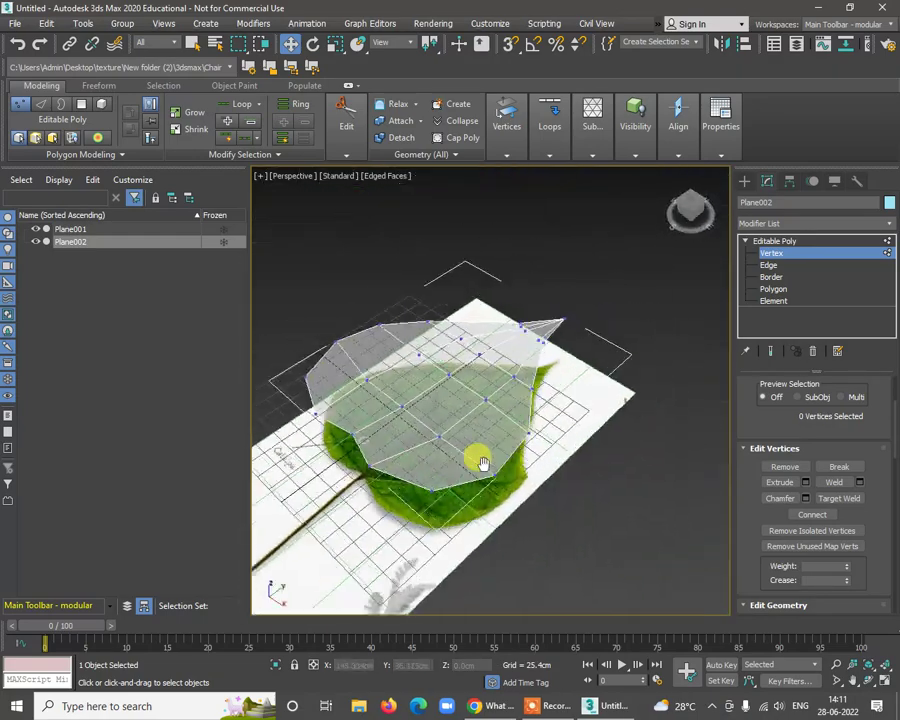
# Step: Leave vertex editing and add a Shell modifier to the whole leaf mesh
pyautogui.click(789, 243)
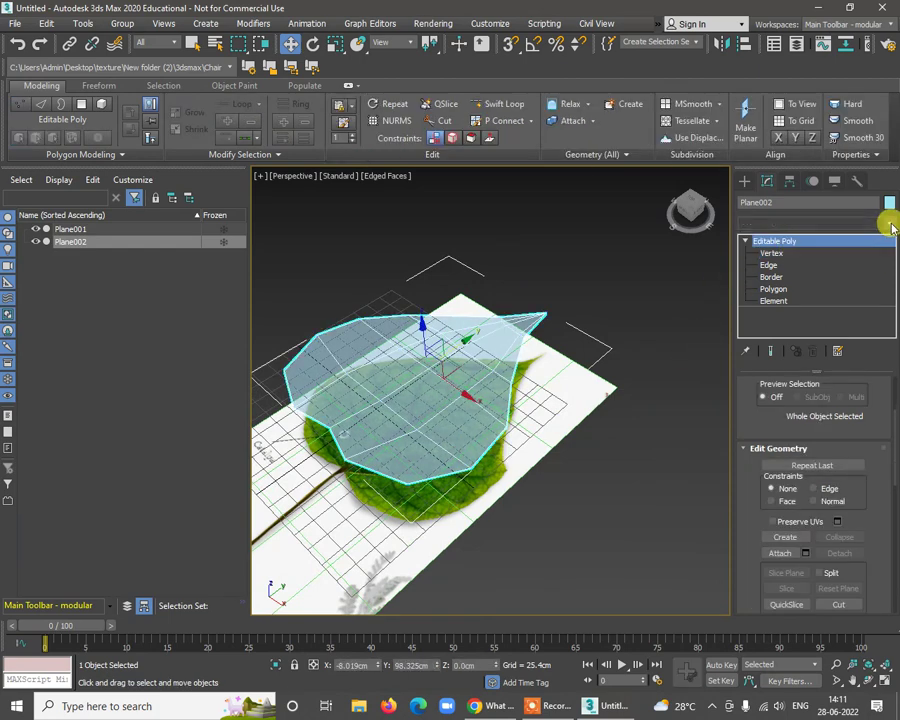
pyautogui.click(891, 228)
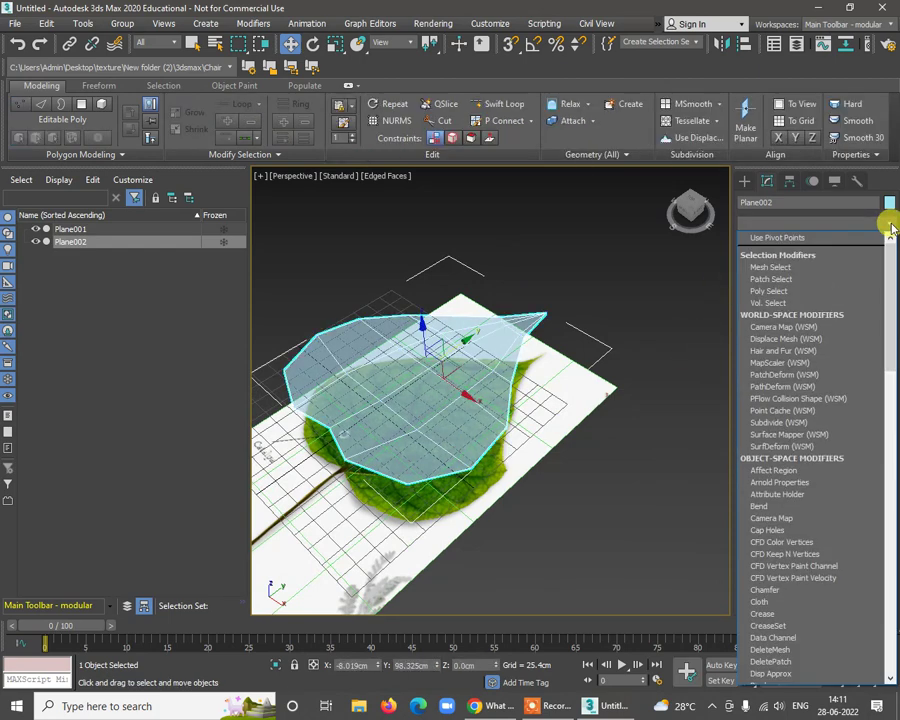
pyautogui.click(891, 228)
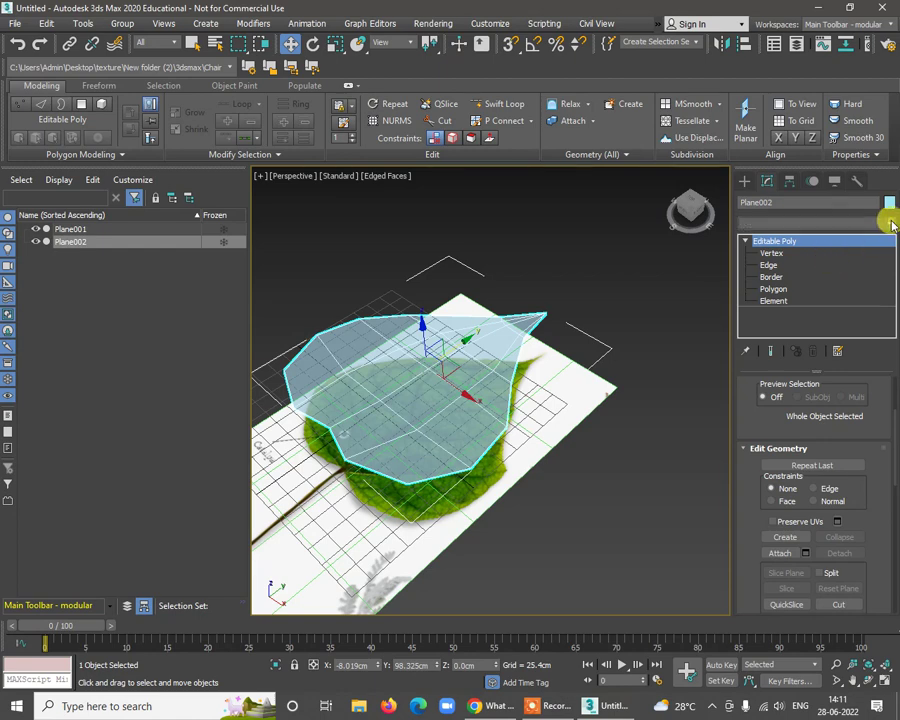
pyautogui.click(891, 226)
pyautogui.scroll(-5, 844, 245)
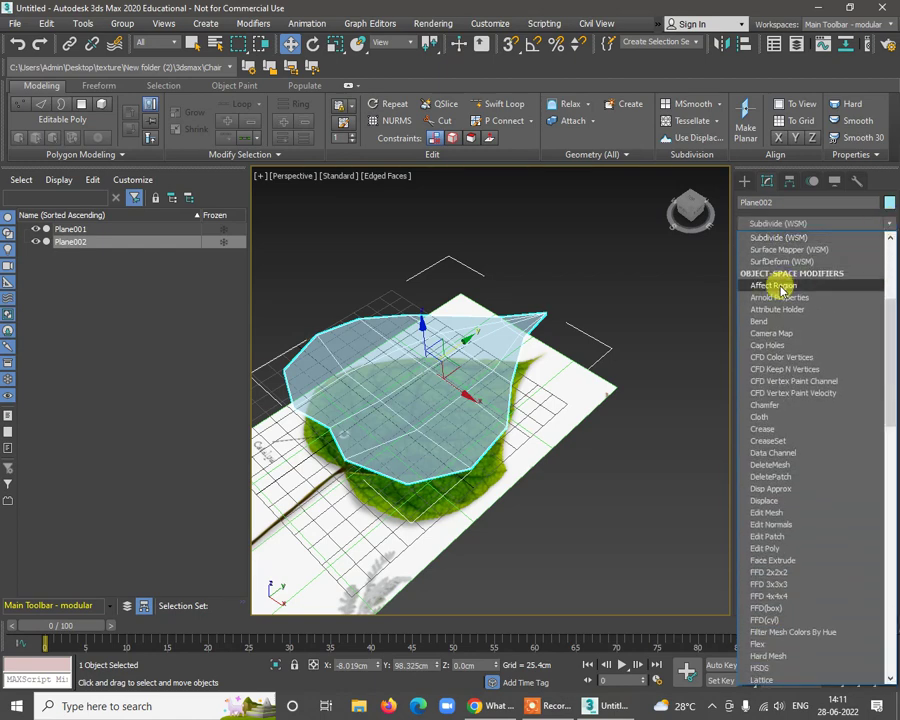
pyautogui.scroll(-10, 783, 290)
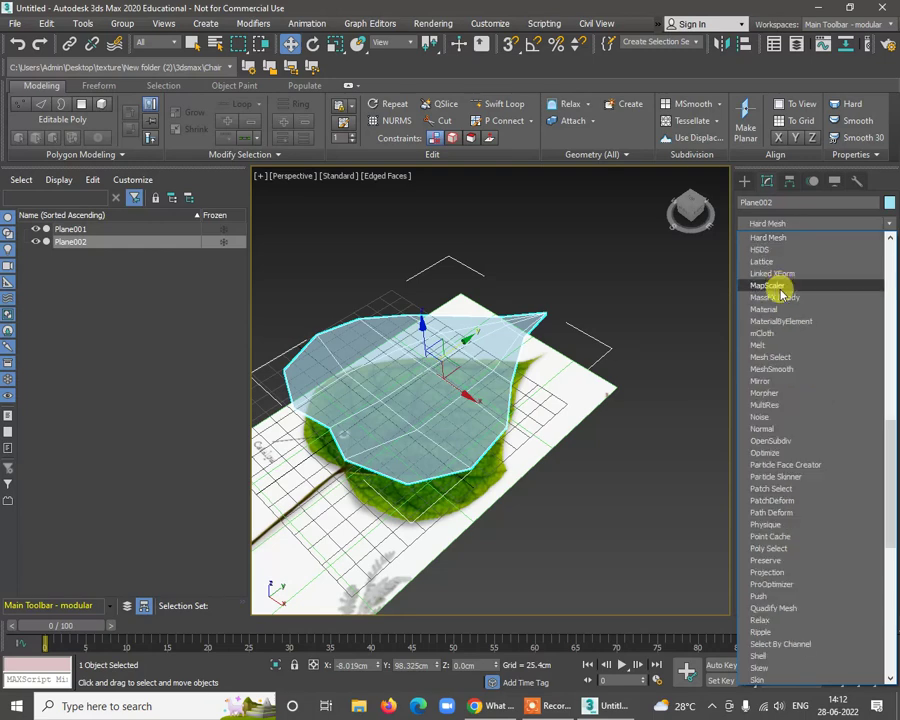
pyautogui.click(795, 201)
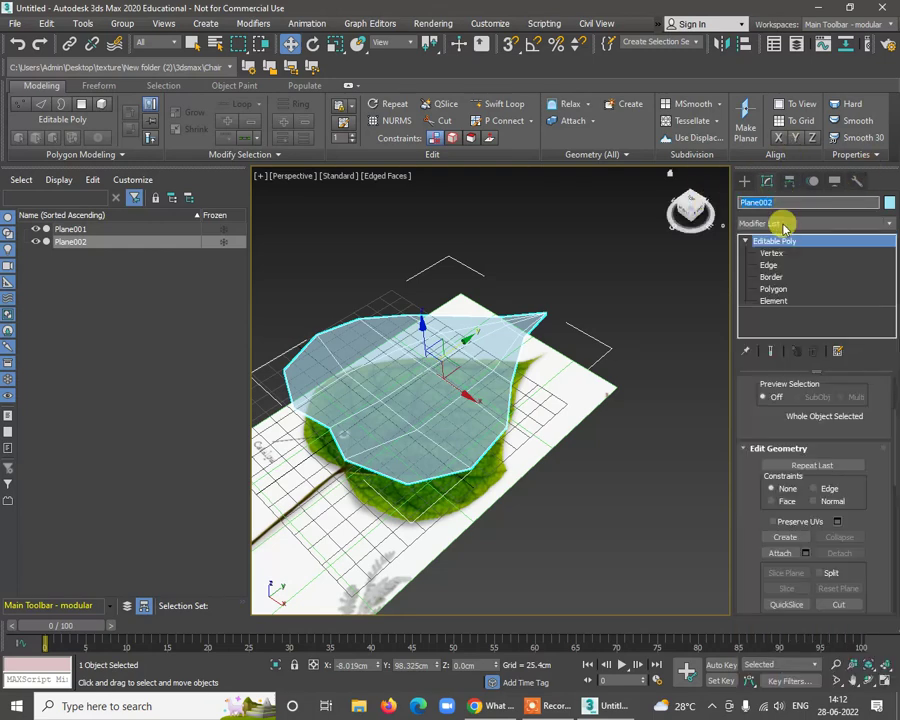
pyautogui.click(784, 224)
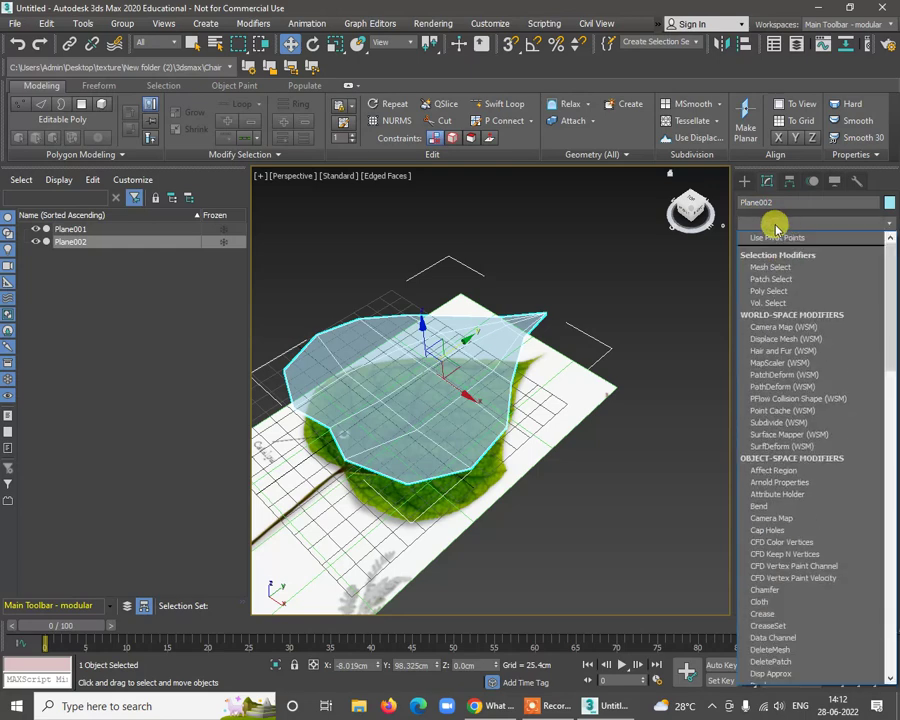
pyautogui.write('sh')
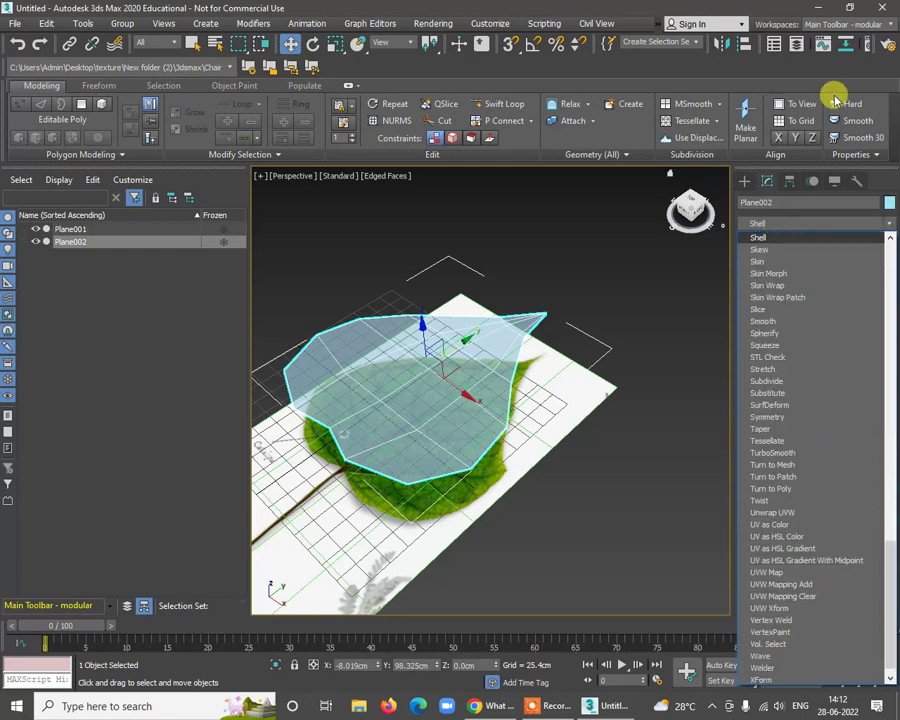
pyautogui.click(788, 238)
# Step: Thicken the leaf by raising the Shell's inner amount to about 7.8 cm
pyautogui.keyDown('alt'); pyautogui.moveTo(639, 348); pyautogui.dragTo(641, 455, button='middle'); pyautogui.keyUp('alt')
pyautogui.scroll(5, 628, 378)
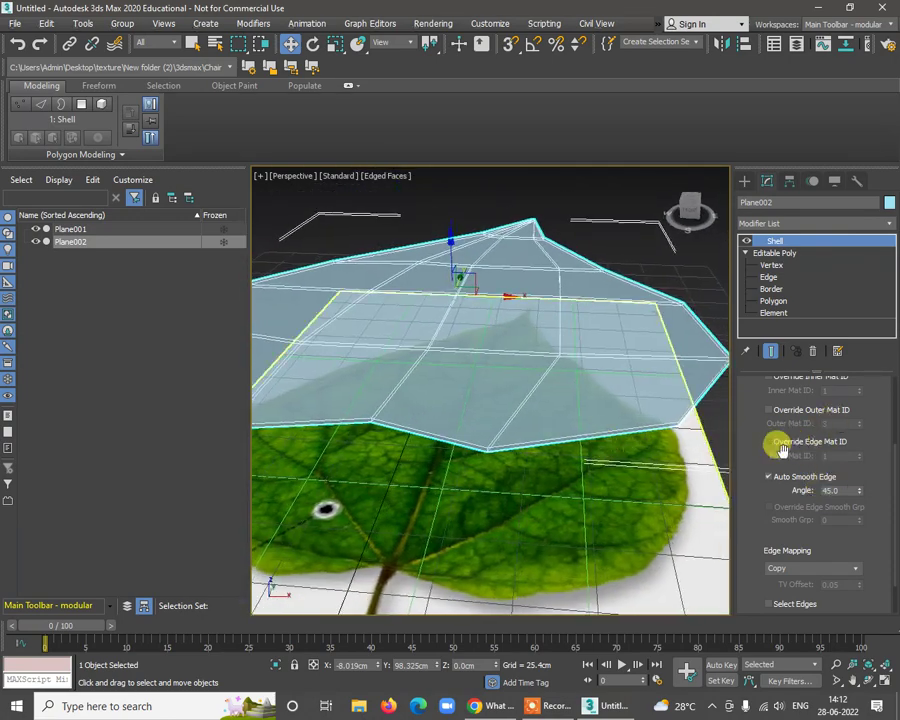
pyautogui.scroll(4, 755, 553)
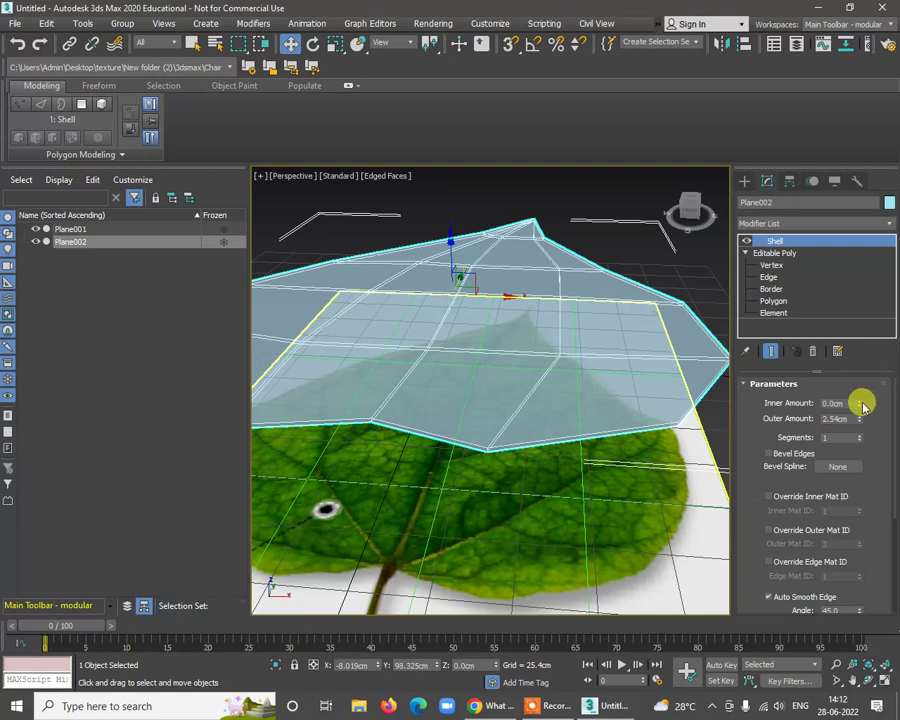
pyautogui.moveTo(864, 403); pyautogui.dragTo(860, 290)
pyautogui.keyDown('alt'); pyautogui.moveTo(598, 436); pyautogui.dragTo(447, 452, button='middle'); pyautogui.keyUp('alt')
pyautogui.keyDown('alt'); pyautogui.moveTo(465, 386); pyautogui.dragTo(449, 432, button='middle'); pyautogui.keyUp('alt')
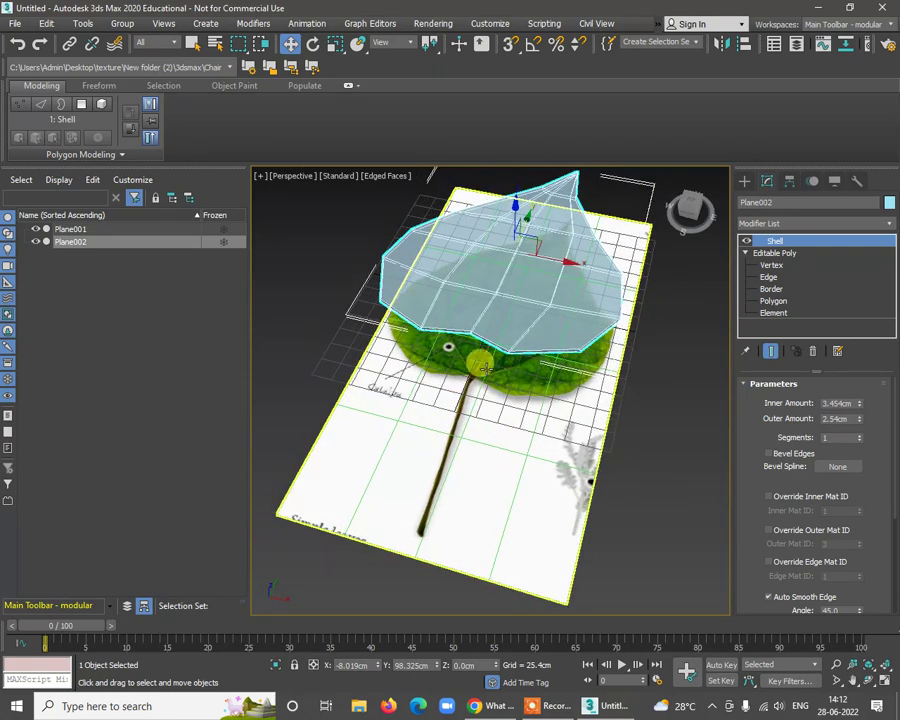
pyautogui.scroll(3, 477, 340)
pyautogui.scroll(-5, 486, 322)
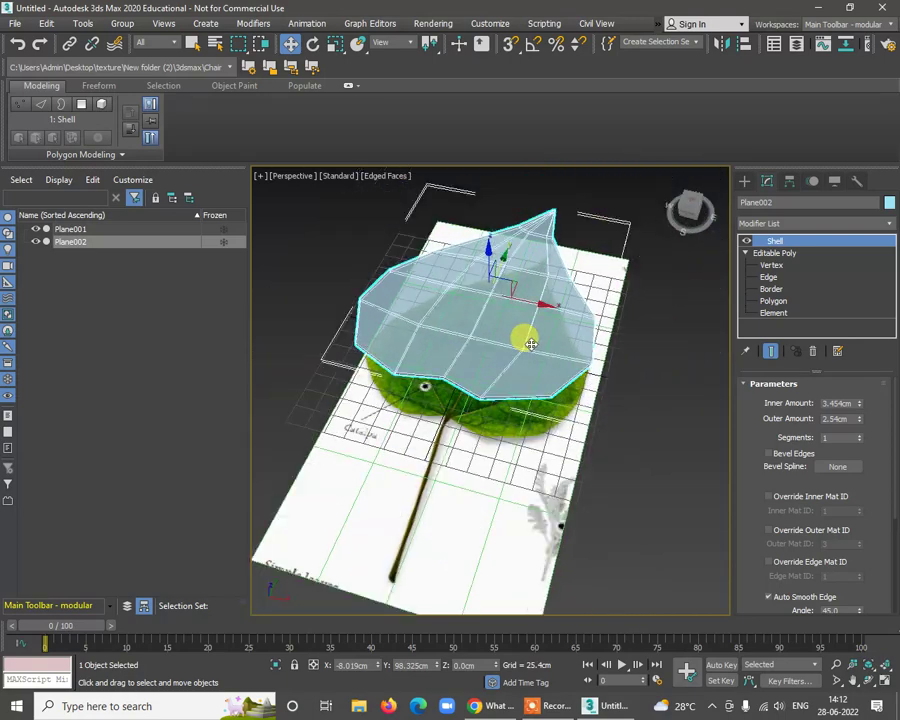
pyautogui.moveTo(860, 405); pyautogui.dragTo(864, 277)
pyautogui.keyDown('alt'); pyautogui.moveTo(466, 430); pyautogui.dragTo(600, 380, button='middle'); pyautogui.keyUp('alt')
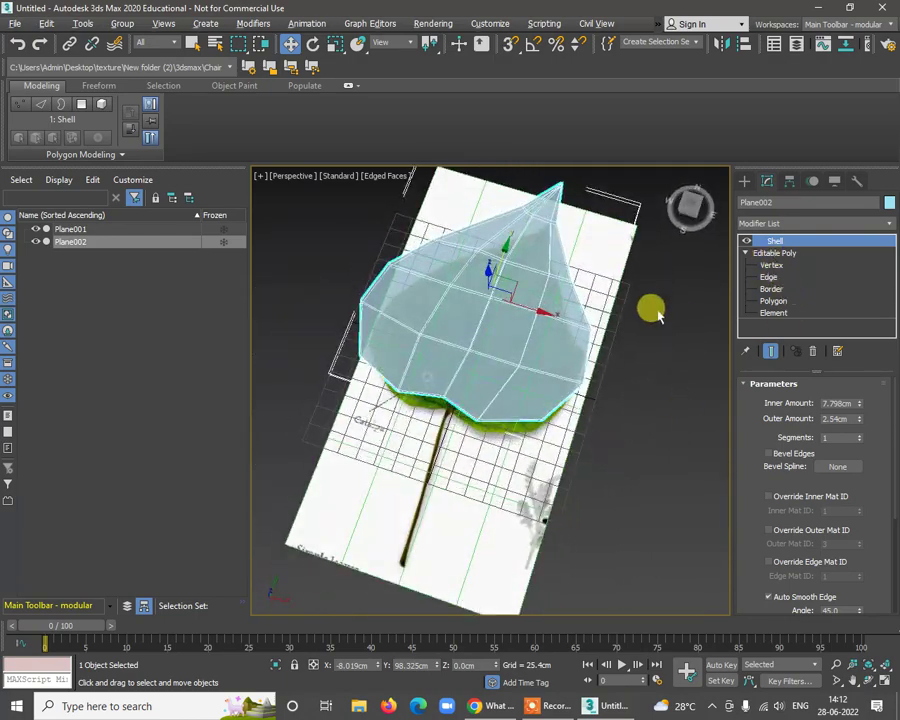
# Step: In the Top view, create a cylinder at the stem's lower end, about 8.9 cm in radius and 30.7 cm high
pyautogui.hotkey('alt', 'w')
pyautogui.click(402, 341)
pyautogui.hotkey('alt', 'w')
pyautogui.moveTo(488, 367); pyautogui.dragTo(510, 371, button='middle')
pyautogui.scroll(3, 482, 290)
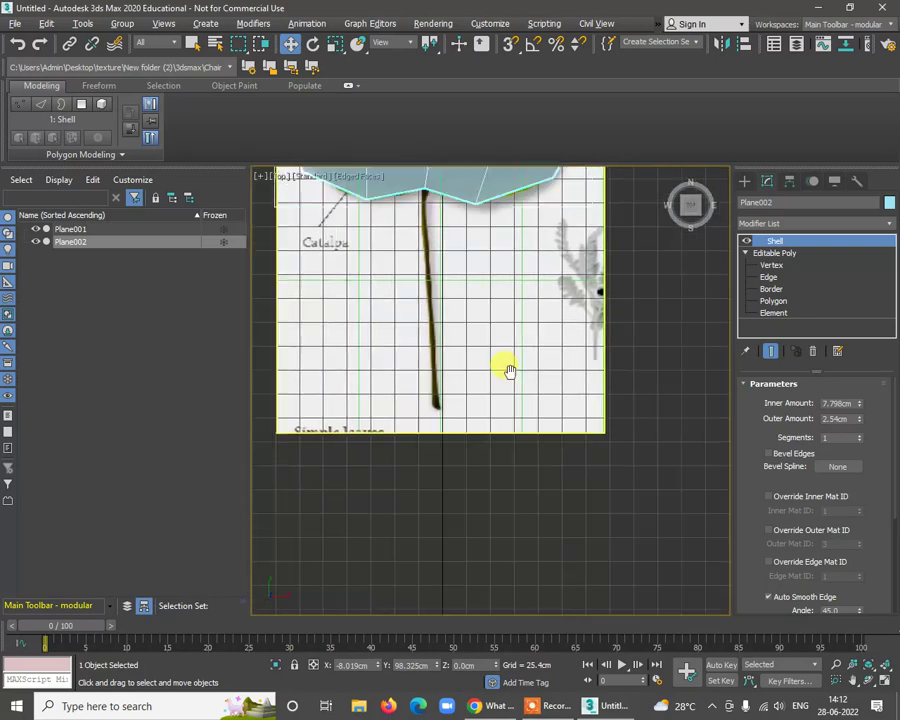
pyautogui.click(604, 474)
pyautogui.scroll(3, 434, 354)
pyautogui.moveTo(434, 354); pyautogui.dragTo(460, 375, button='middle')
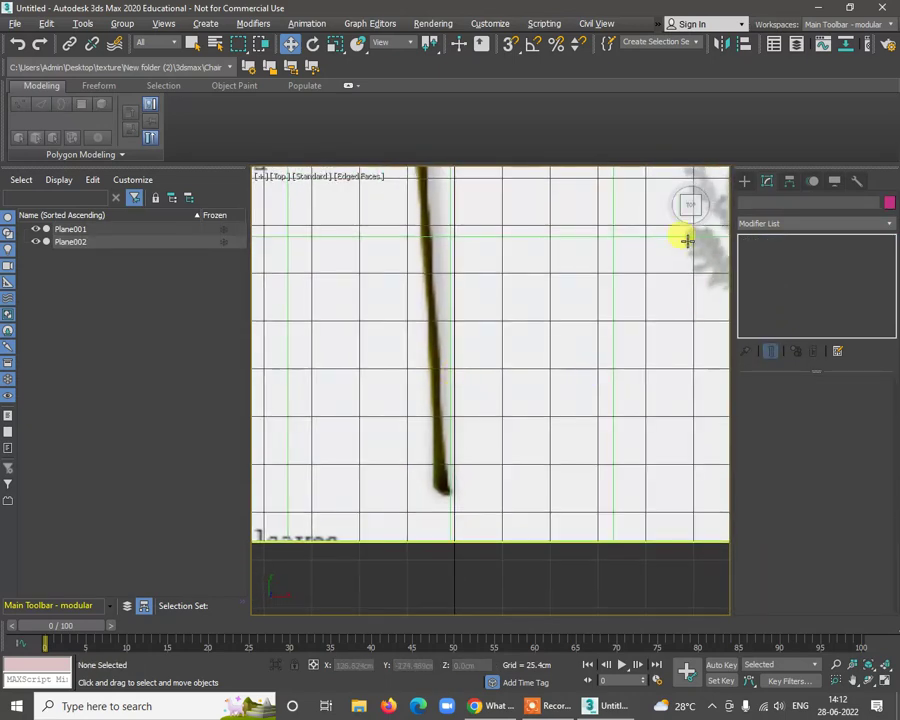
pyautogui.click(744, 182)
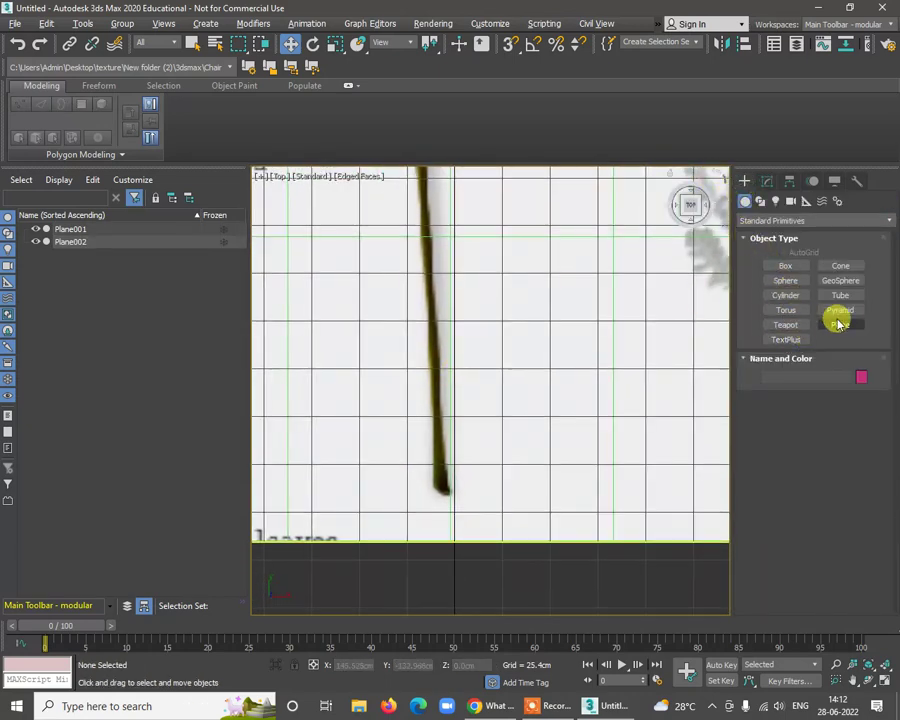
pyautogui.click(786, 295)
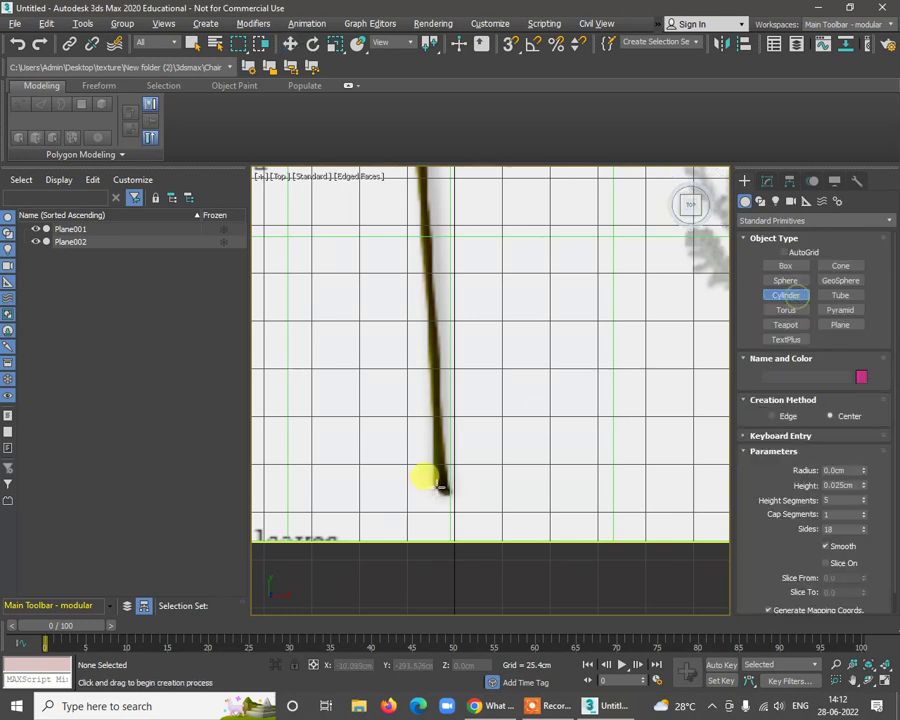
pyautogui.moveTo(443, 487); pyautogui.dragTo(459, 487)
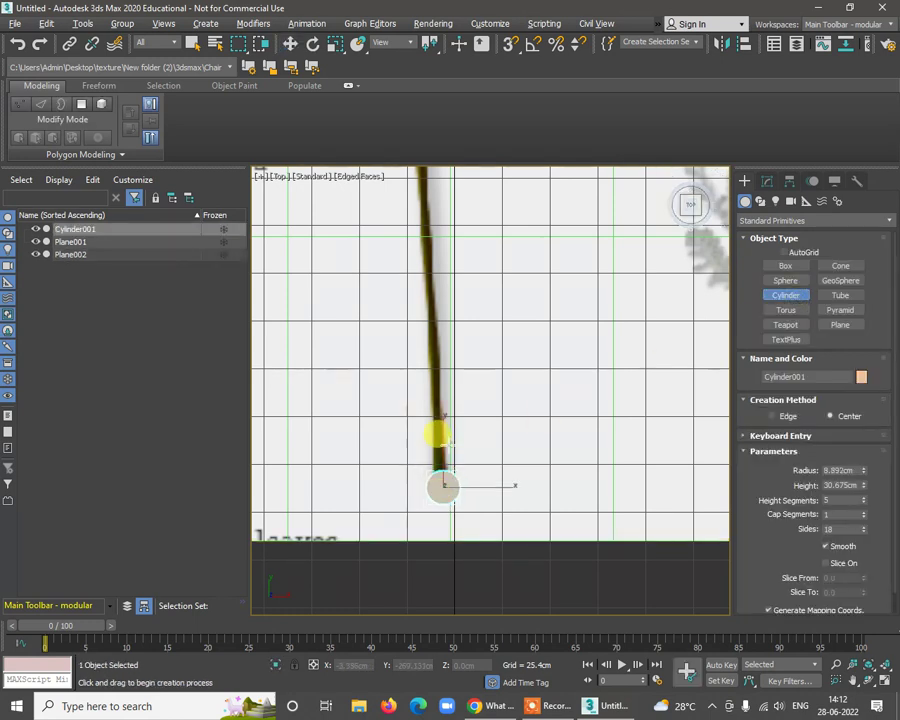
# Step: Rotate the cylinder about -88 degrees around X to lie along the stem, with 1 height segment and 8 sides
pyautogui.press('e')
pyautogui.moveTo(437, 478); pyautogui.dragTo(421, 296)
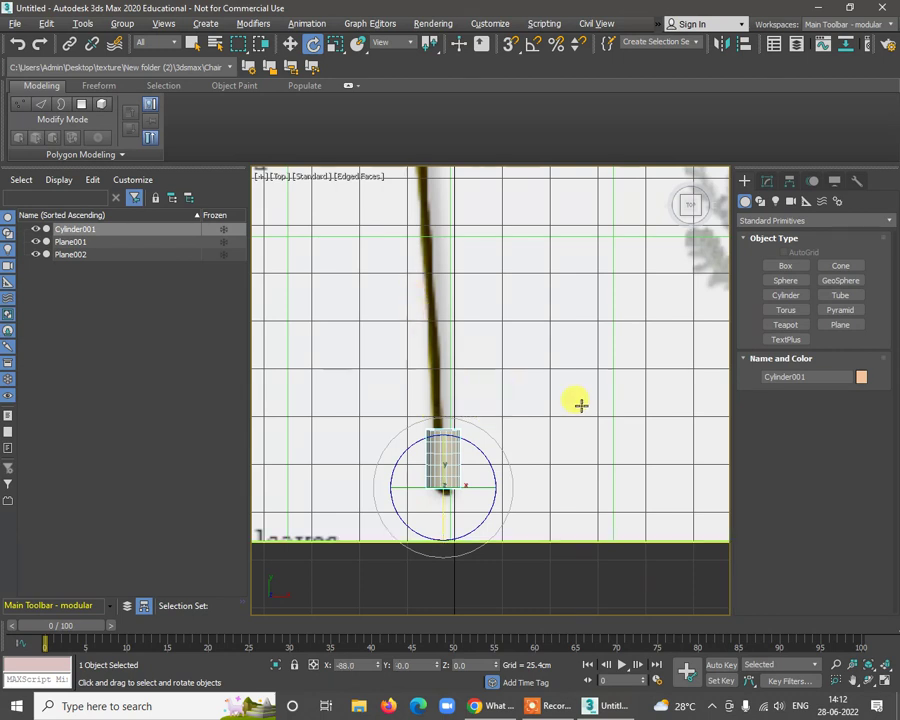
pyautogui.click(767, 181)
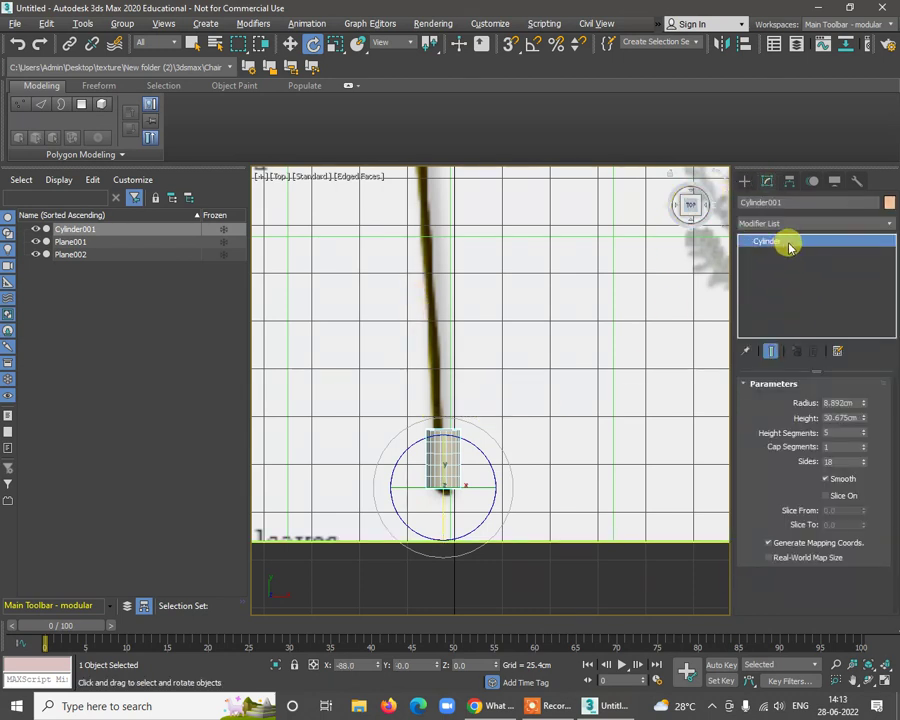
pyautogui.click(848, 461)
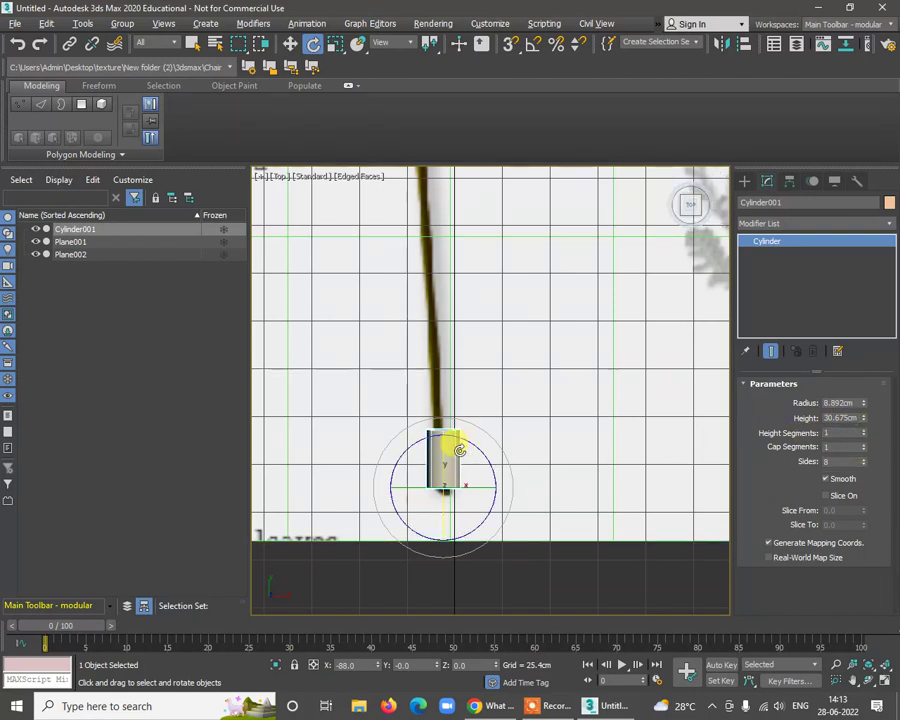
# Step: Turn on See-Through in the cylinder's object properties
pyautogui.rightClick(458, 446)
pyautogui.click(511, 551)
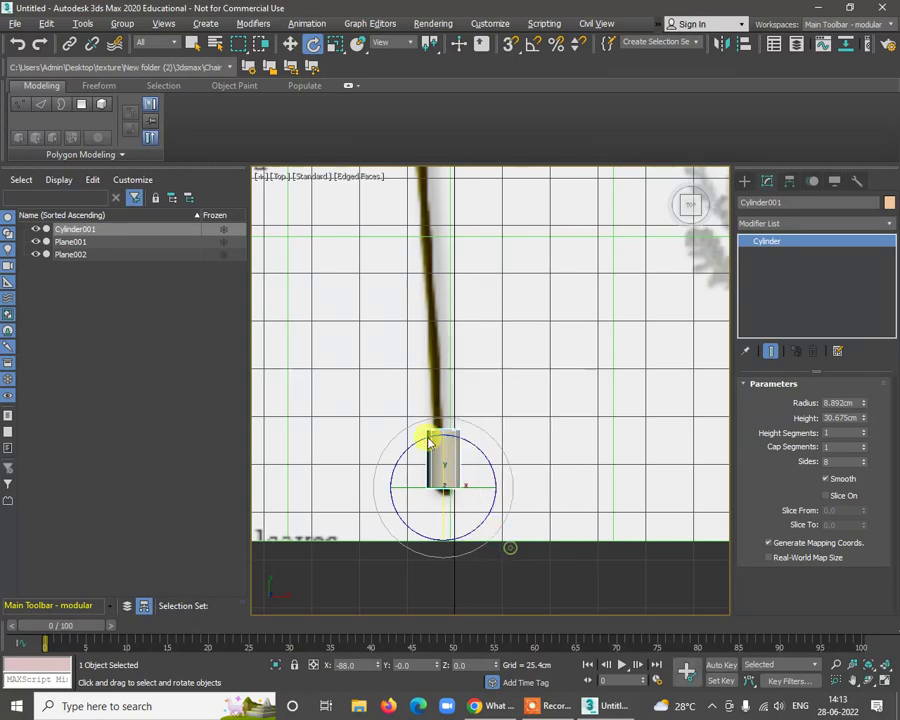
pyautogui.click(350, 372)
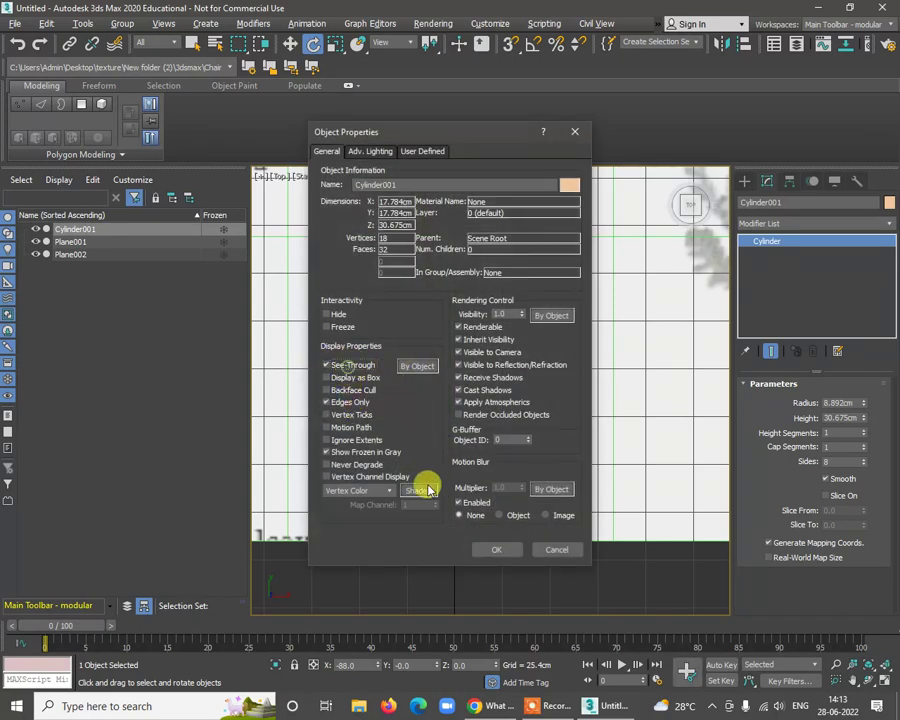
pyautogui.click(496, 549)
# Step: Convert the cylinder to an Editable Poly and enter vertex editing
pyautogui.scroll(3, 490, 374)
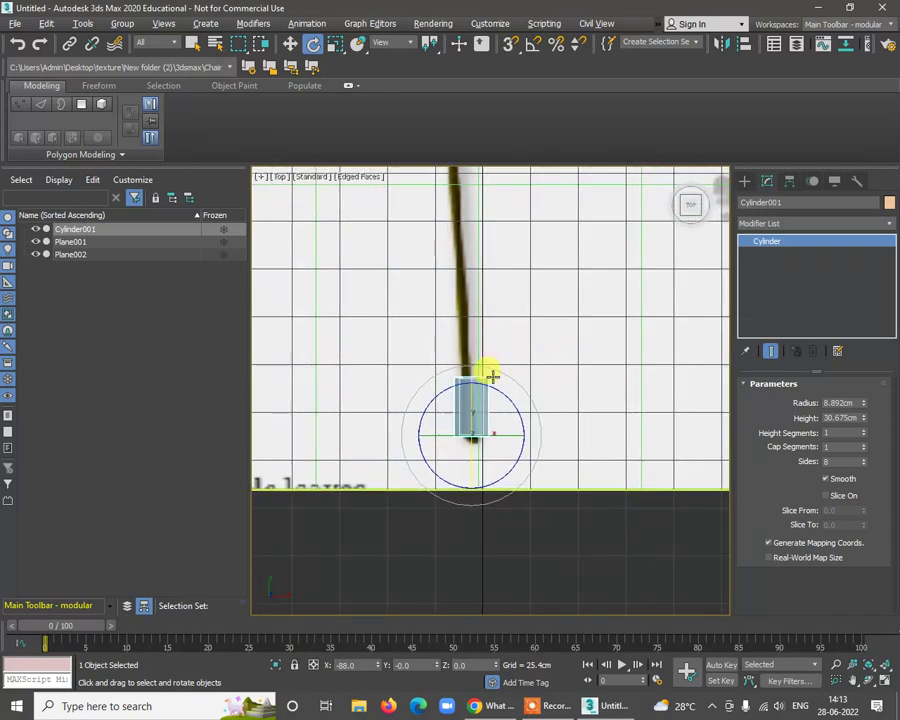
pyautogui.rightClick(776, 240)
pyautogui.click(838, 347)
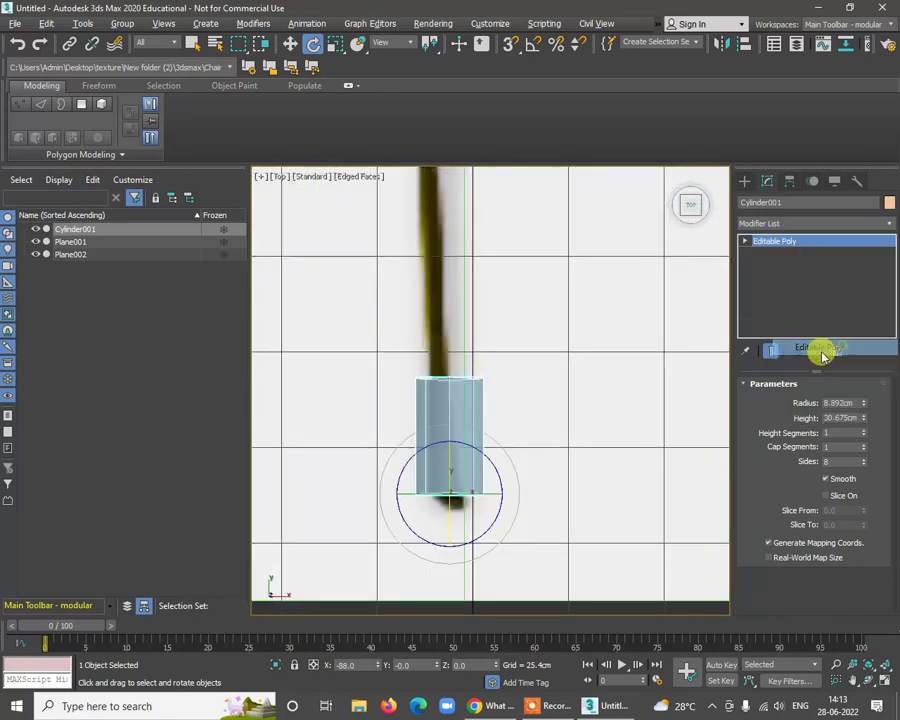
pyautogui.click(747, 244)
pyautogui.click(776, 258)
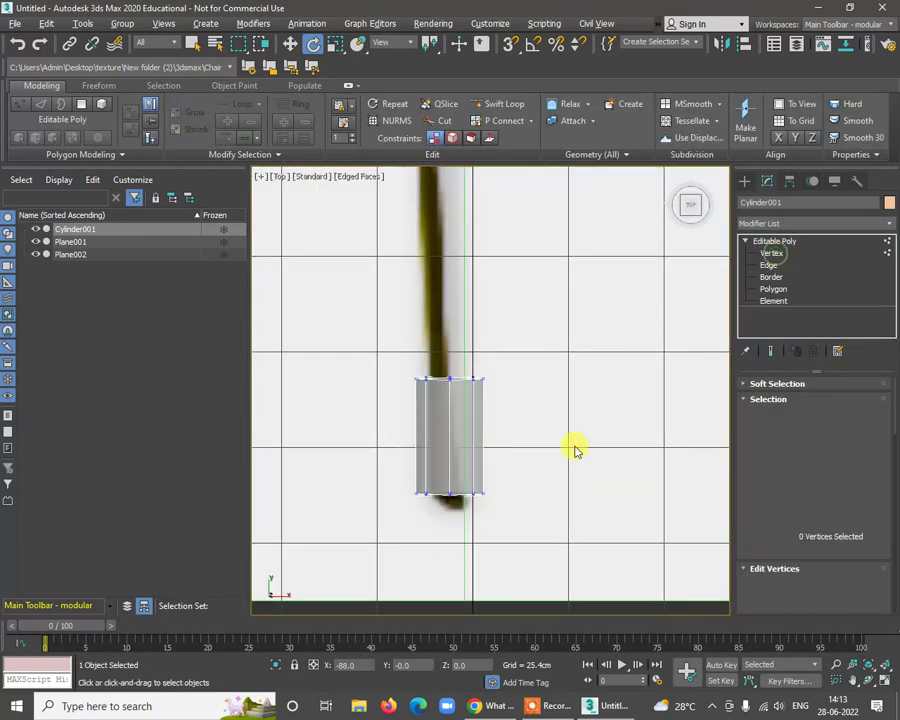
# Step: Scale down, rotate and move the cylinder's lower ring of vertices to match the slanted lower end of the reference stem
pyautogui.moveTo(572, 444); pyautogui.dragTo(610, 363, button='middle')
pyautogui.moveTo(450, 418); pyautogui.dragTo(452, 416)
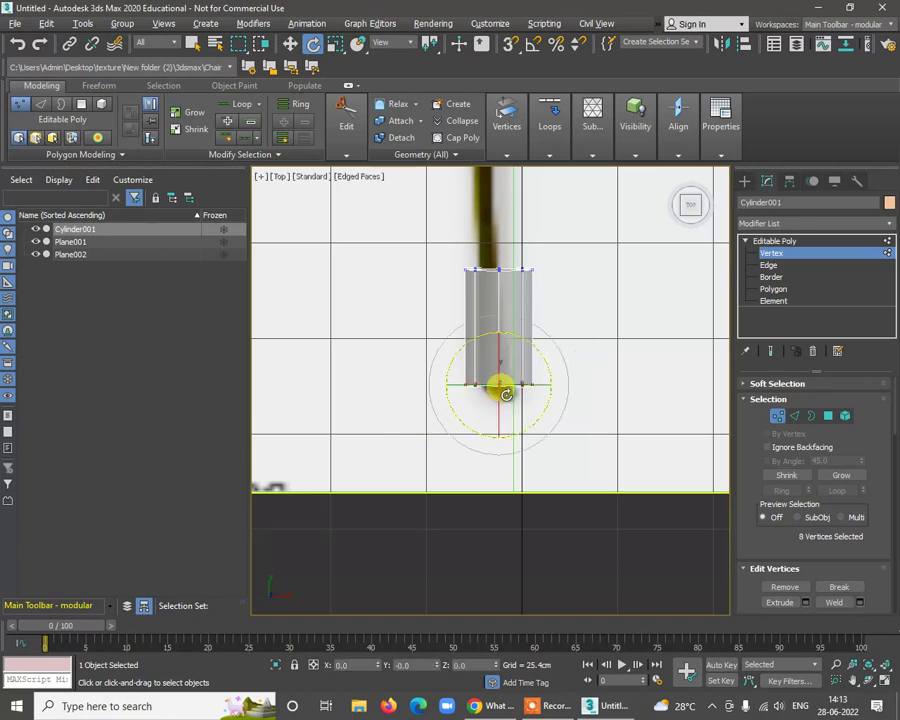
pyautogui.press('r')
pyautogui.moveTo(508, 392)
pyautogui.mouseDown()
pyautogui.moveTo(428, 424)
pyautogui.moveTo(507, 384)
pyautogui.moveTo(500, 394)
pyautogui.mouseUp()
pyautogui.press('e')
pyautogui.press('w')
# Step: Scale the cylinder's upper ring of vertices to about 26% and move it onto the reference stem
pyautogui.moveTo(590, 302); pyautogui.dragTo(588, 300)
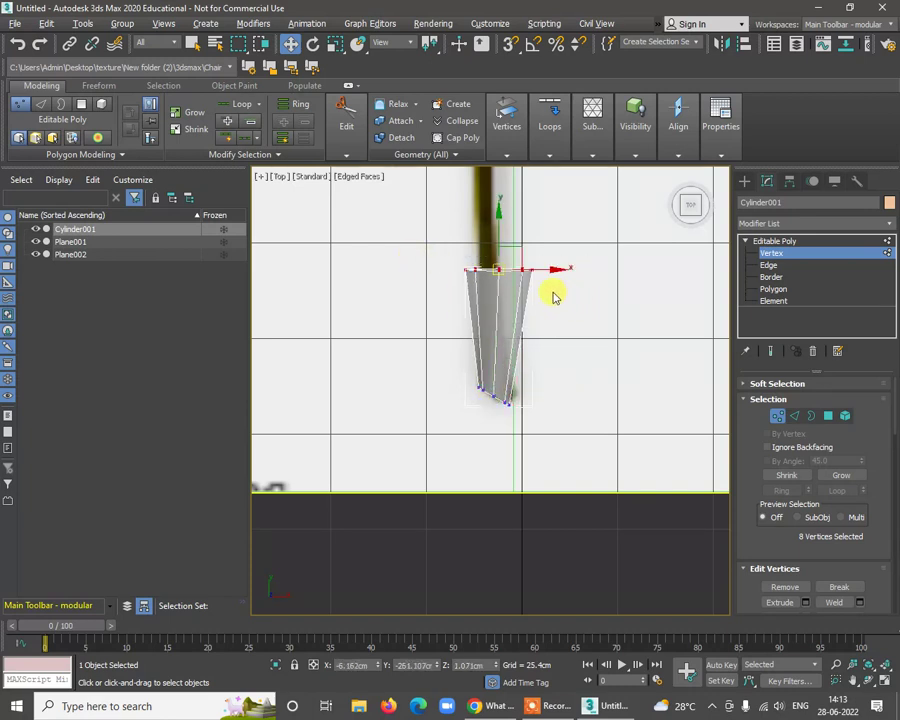
pyautogui.press('r')
pyautogui.moveTo(501, 268); pyautogui.dragTo(293, 472)
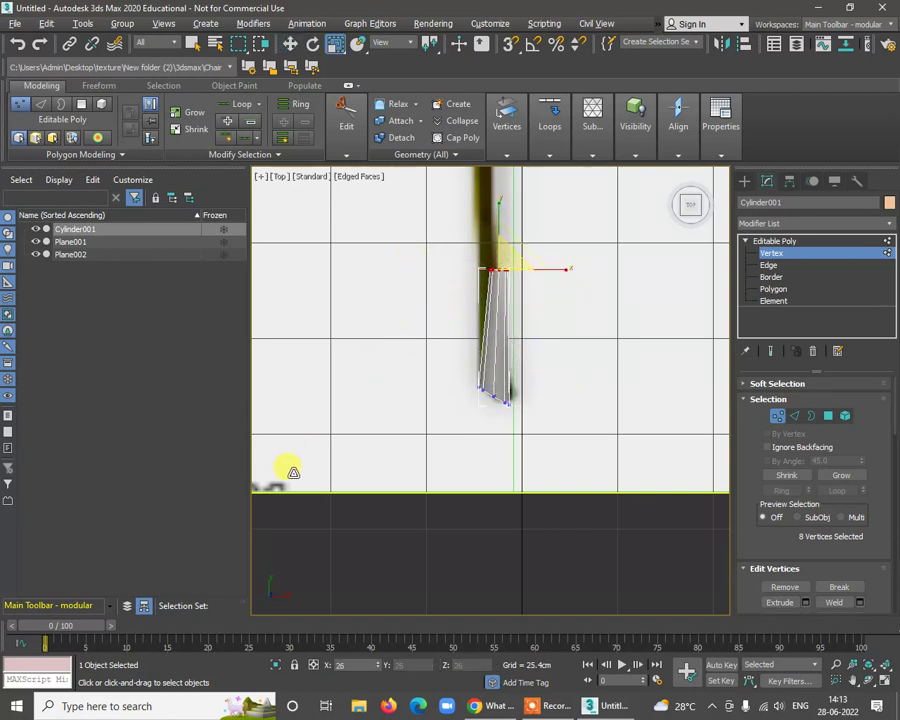
pyautogui.press('w')
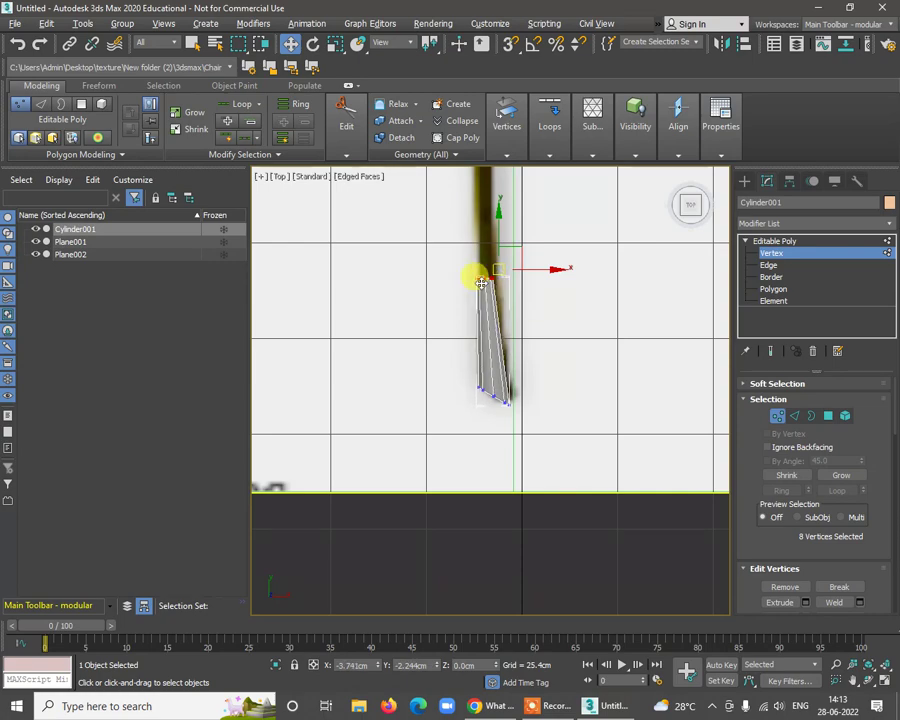
# Step: In the Perspective view, delete the cap polygon at the cylinder's end facing the leaf
pyautogui.scroll(-2, 538, 356)
pyautogui.hotkey('alt', 'w')
pyautogui.rightClick(600, 500)
pyautogui.hotkey('alt', 'w')
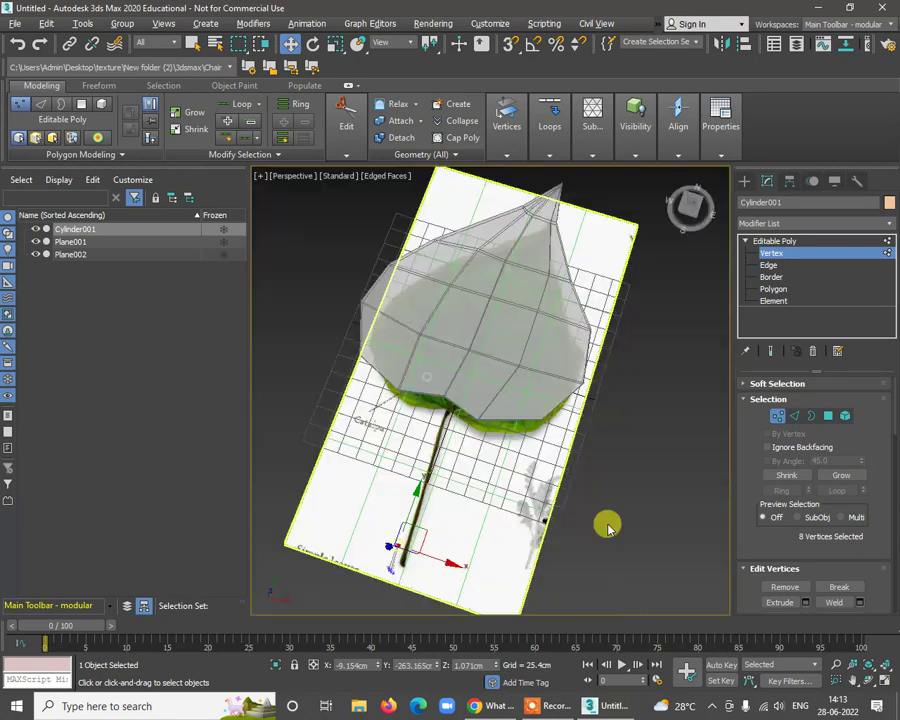
pyautogui.keyDown('alt'); pyautogui.moveTo(604, 524); pyautogui.dragTo(483, 465, button='middle'); pyautogui.keyUp('alt')
pyautogui.scroll(10, 480, 462)
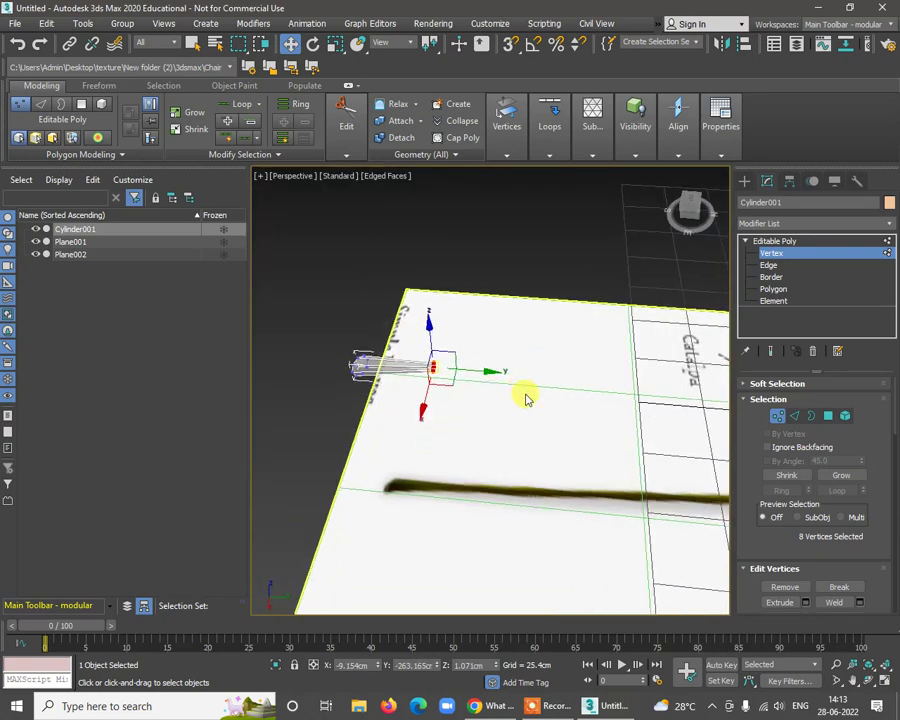
pyautogui.moveTo(585, 443); pyautogui.dragTo(577, 411, button='middle')
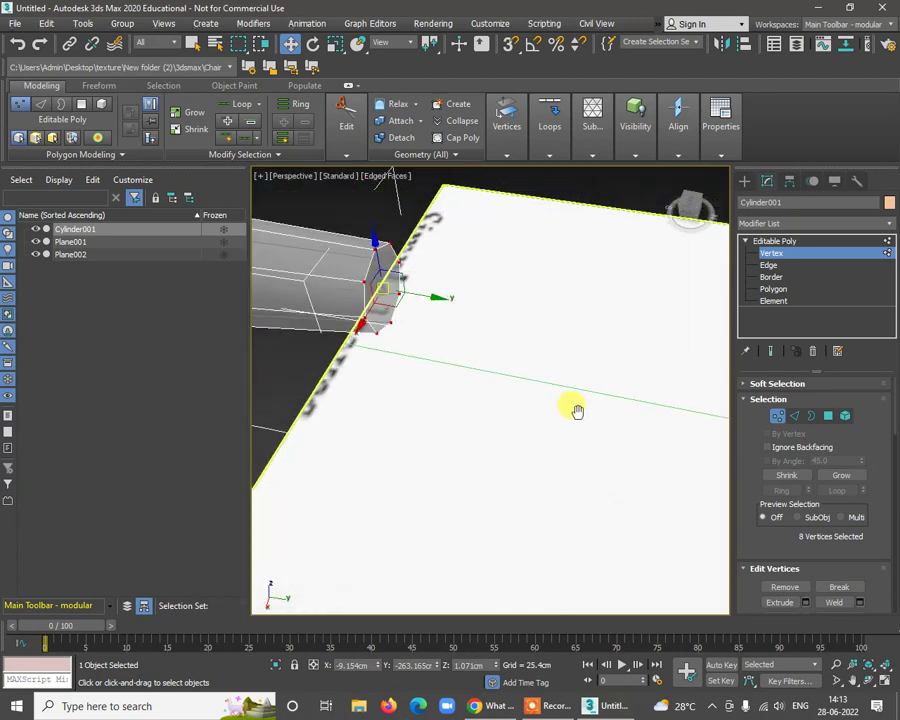
pyautogui.click(780, 289)
pyautogui.click(381, 295)
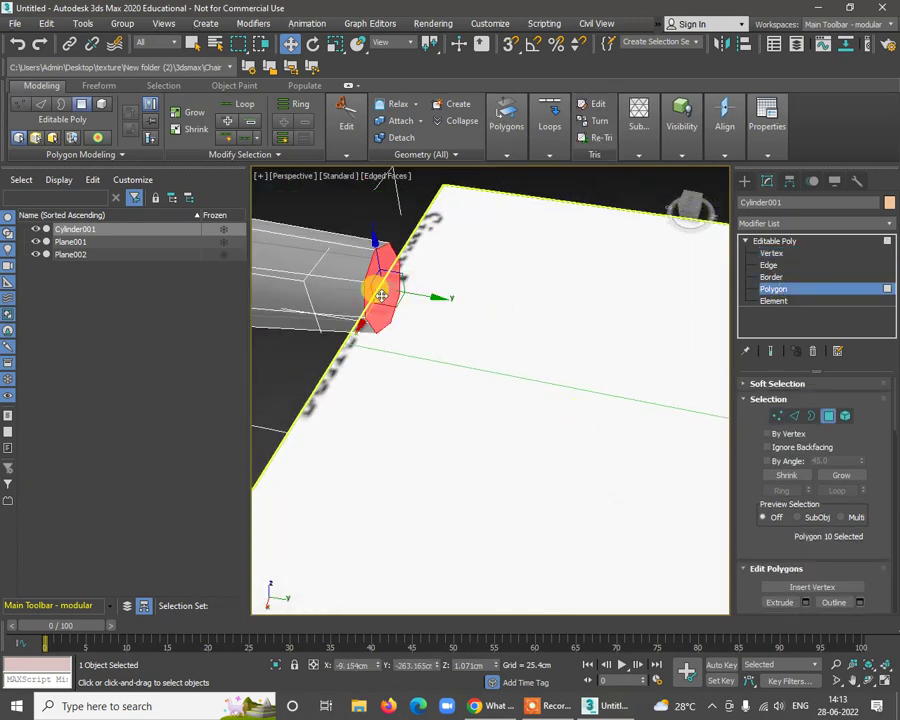
pyautogui.click(470, 271)
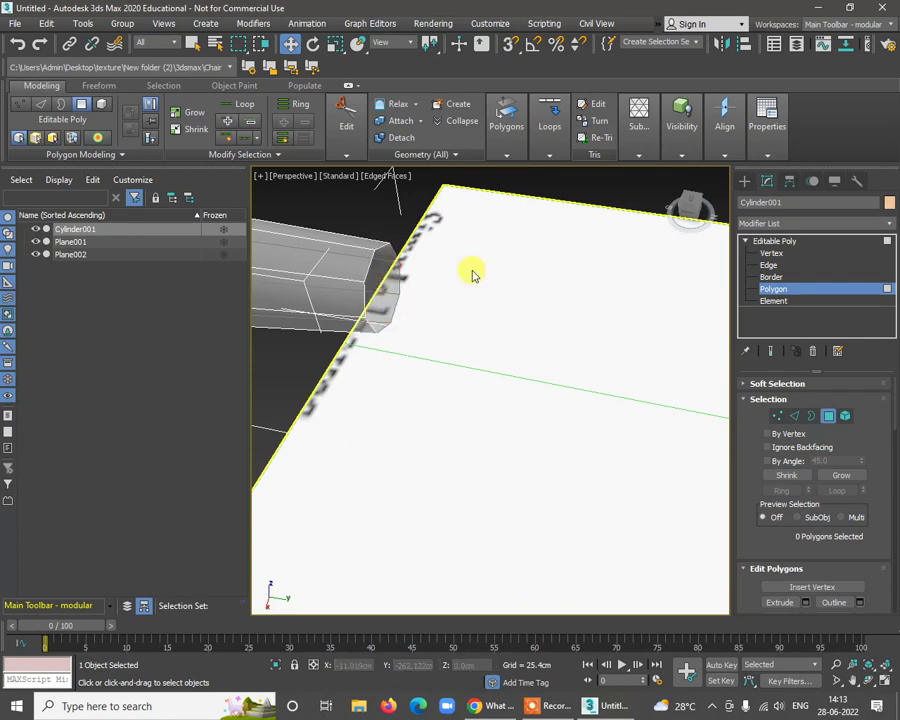
# Step: Select the cylinder's open border and extend new sections from it up along the reference stem in the Top view
pyautogui.click(788, 277)
pyautogui.click(362, 258)
pyautogui.hotkey('alt', 'w')
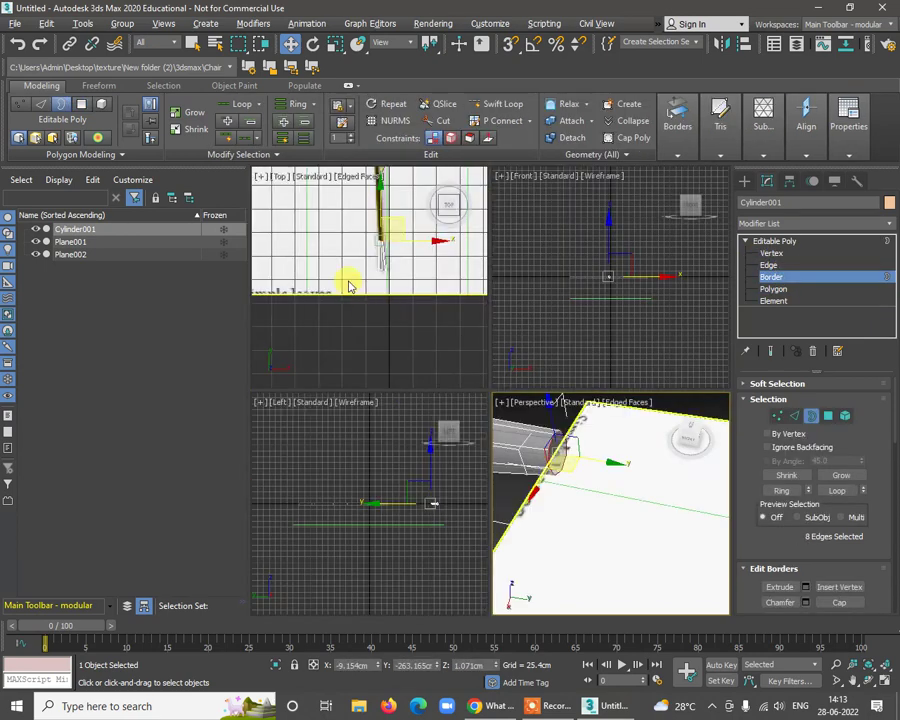
pyautogui.hotkey('alt', 'w')
pyautogui.scroll(4, 500, 365)
pyautogui.keyDown('shift'); pyautogui.moveTo(527, 422); pyautogui.dragTo(546, 317); pyautogui.keyUp('shift')
pyautogui.moveTo(545, 315); pyautogui.dragTo(566, 394, button='middle')
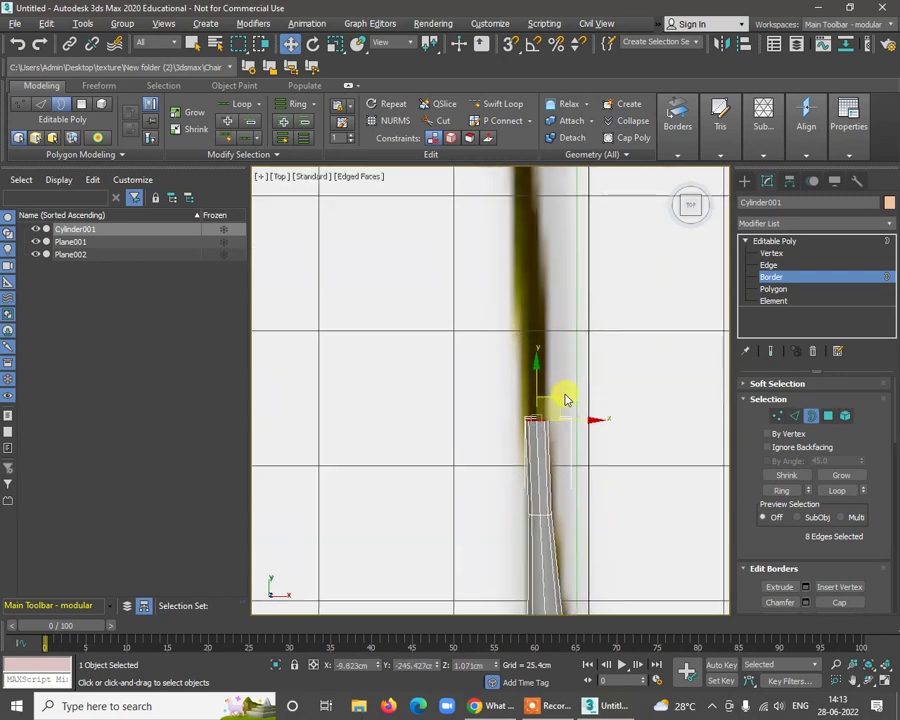
pyautogui.keyDown('shift'); pyautogui.moveTo(566, 394); pyautogui.dragTo(557, 362); pyautogui.keyUp('shift')
# Step: Add a short stem section, scale its border to about 161%, and extend another section up the reference stem
pyautogui.keyDown('shift'); pyautogui.scroll(-3, 550, 230); pyautogui.keyUp('shift')
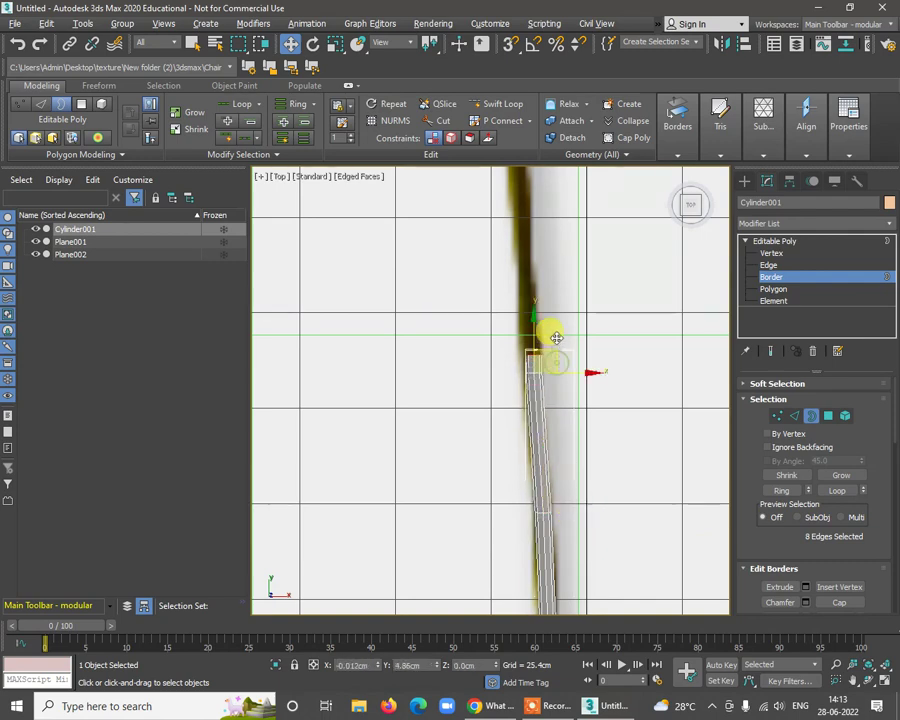
pyautogui.press('r')
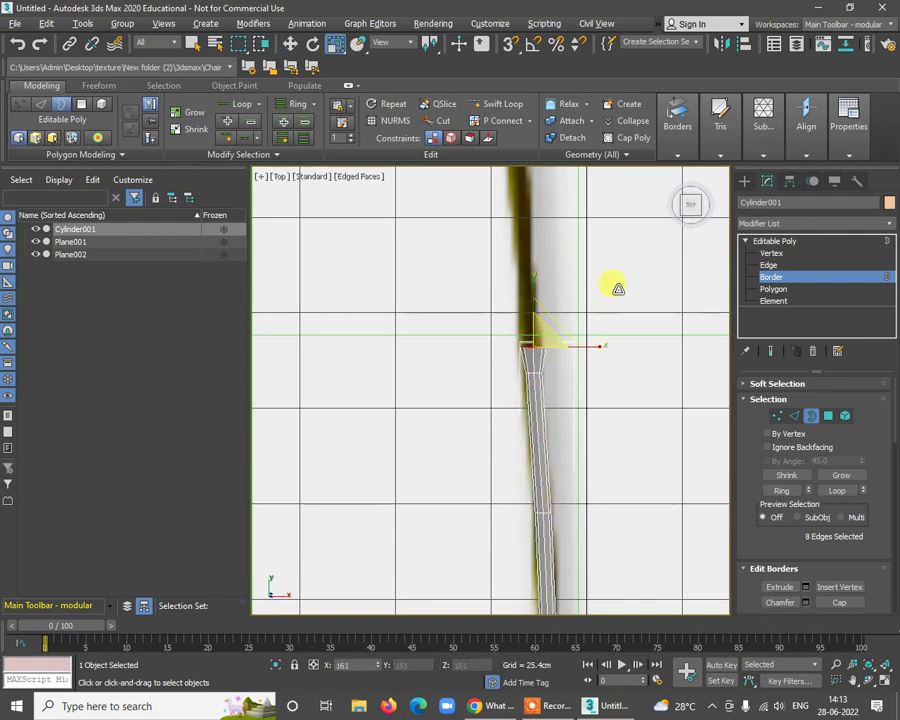
pyautogui.press('w')
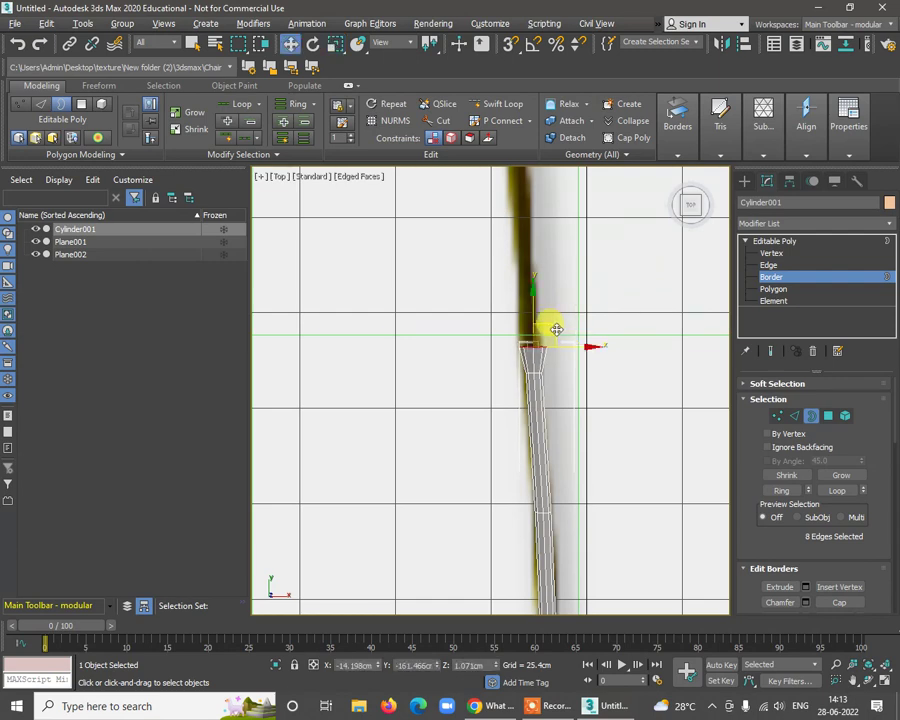
pyautogui.keyDown('shift'); pyautogui.moveTo(556, 330); pyautogui.dragTo(551, 276); pyautogui.keyUp('shift')
pyautogui.press('r')
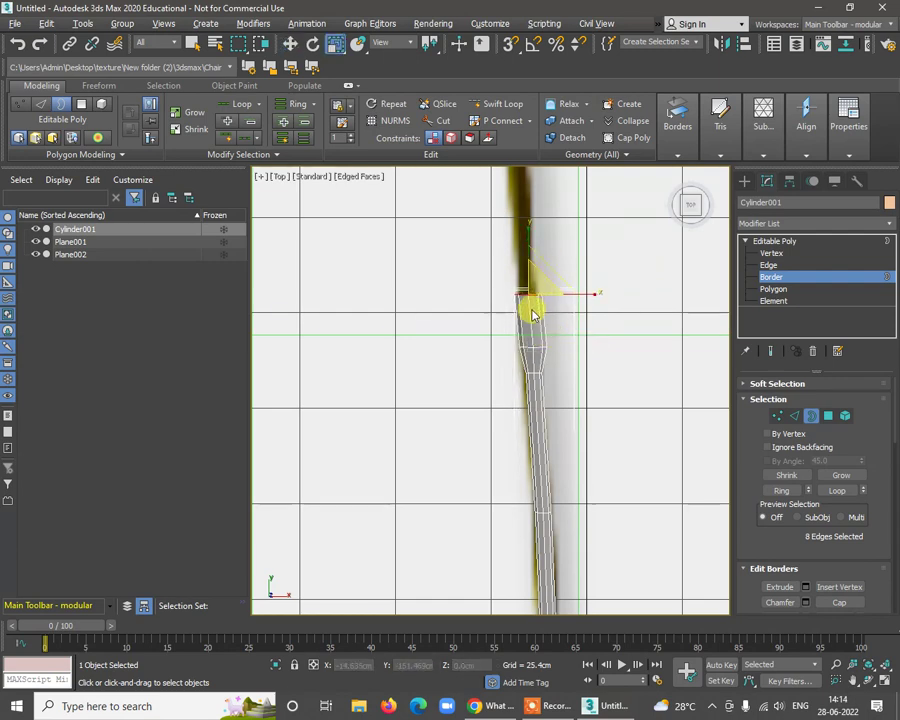
# Step: Extend the stem in further sections up to the leaf's base, widening the border to about 150% on the way
pyautogui.scroll(-4, 501, 328)
pyautogui.moveTo(562, 321); pyautogui.dragTo(566, 432, button='middle')
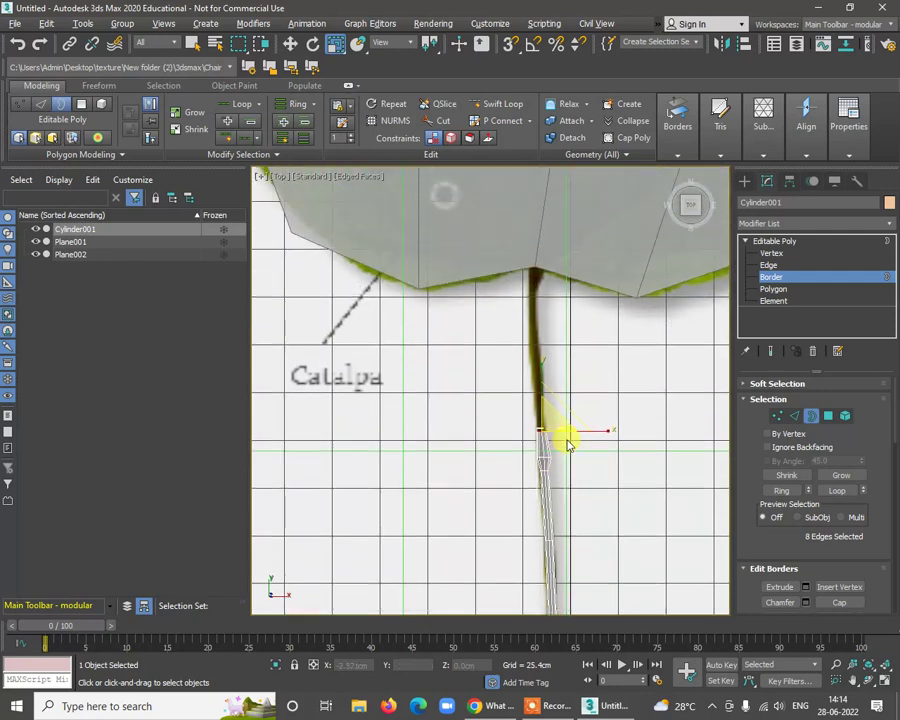
pyautogui.press('w')
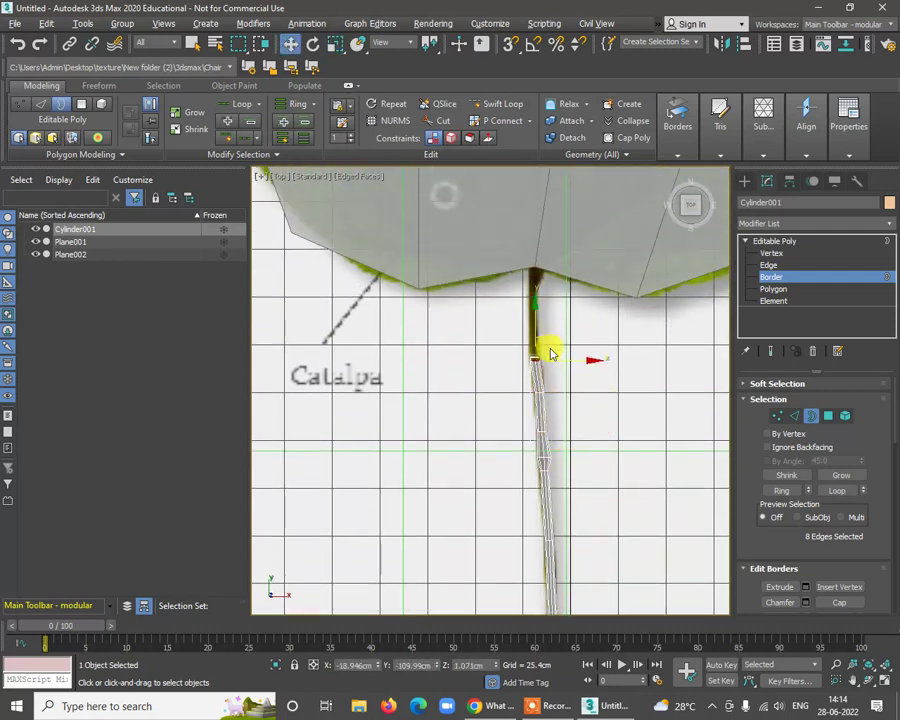
pyautogui.press('r')
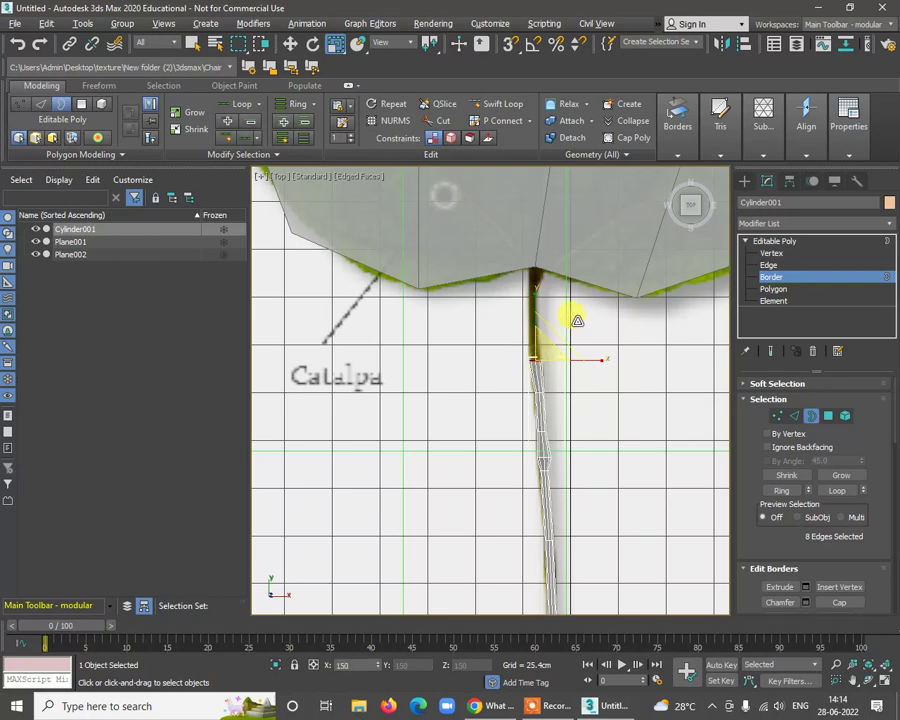
pyautogui.press('w')
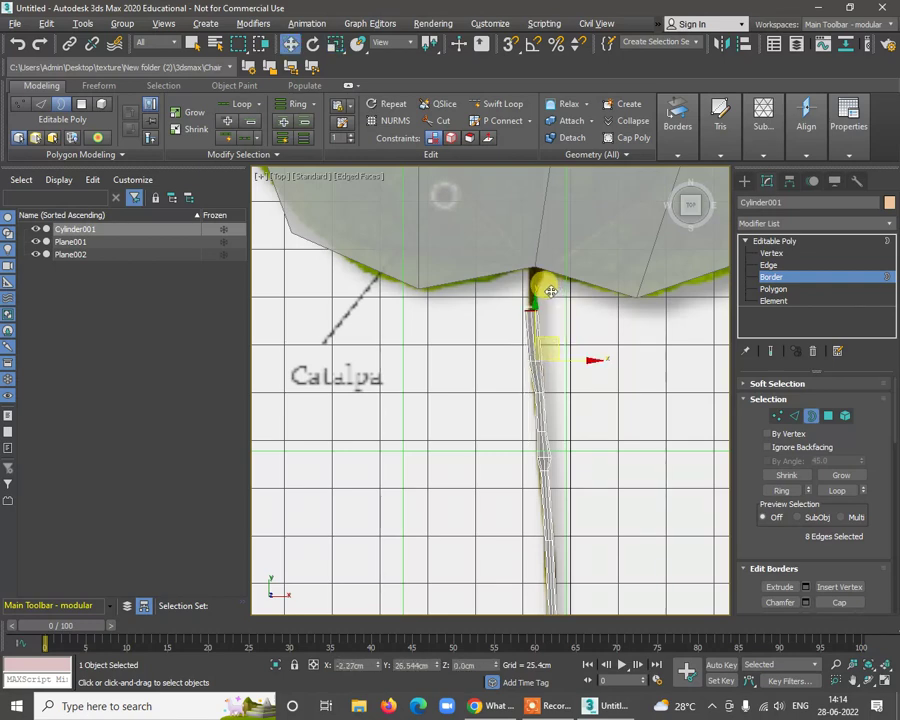
pyautogui.moveTo(554, 297); pyautogui.dragTo(562, 239)
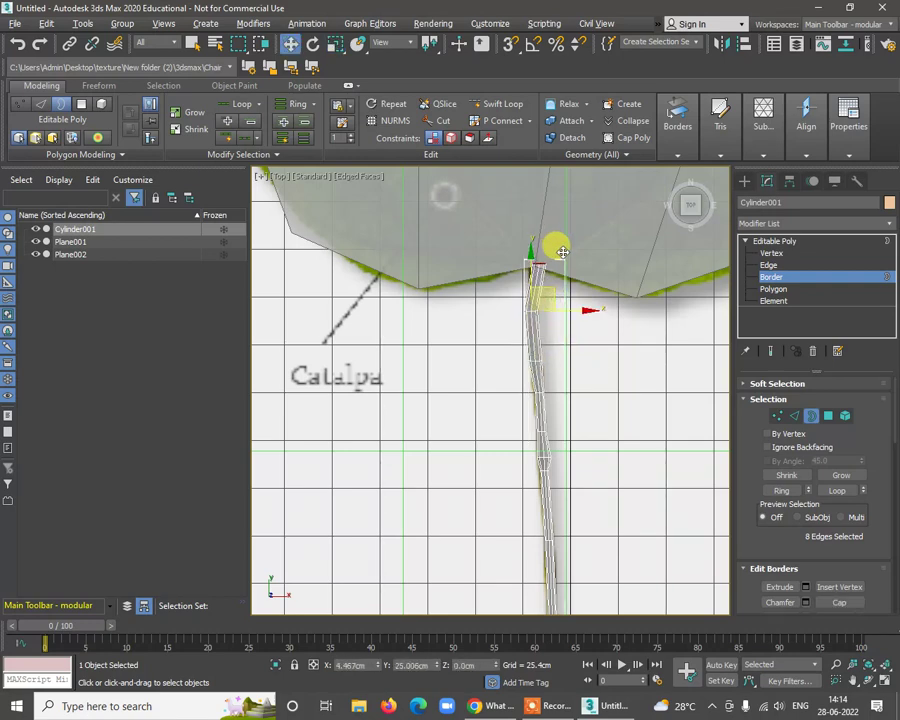
# Step: Leave border editing and orbit the Perspective view to examine the stem against the leaf and reference plane
pyautogui.click(780, 243)
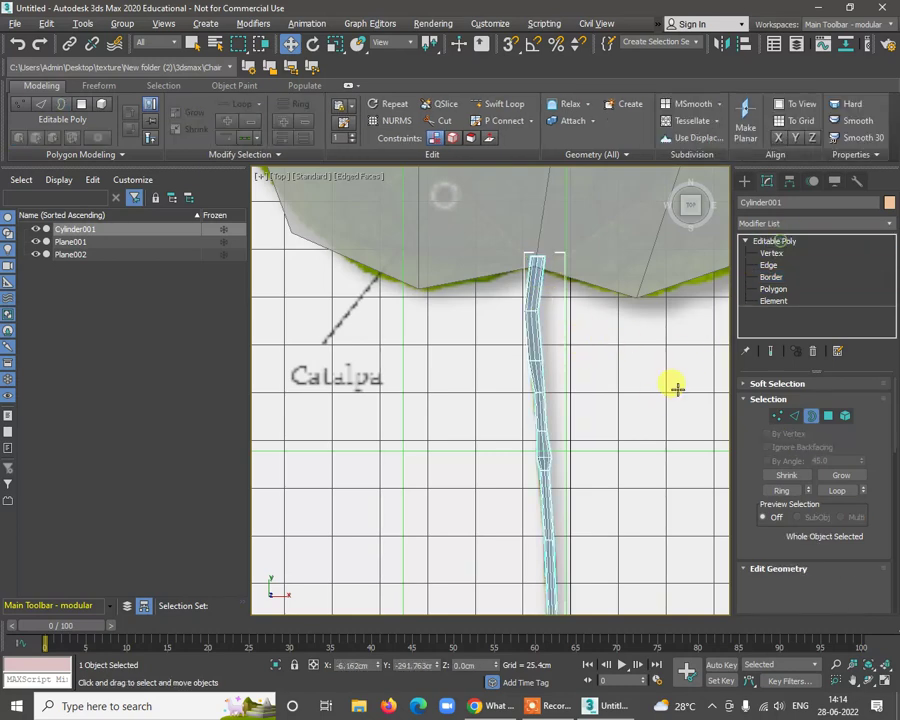
pyautogui.click(679, 388)
pyautogui.hotkey('alt', 'w')
pyautogui.hotkey('alt', 'w')
pyautogui.keyDown('alt'); pyautogui.moveTo(592, 448); pyautogui.dragTo(462, 444, button='middle'); pyautogui.keyUp('alt')
pyautogui.hotkey('alt', 'w')
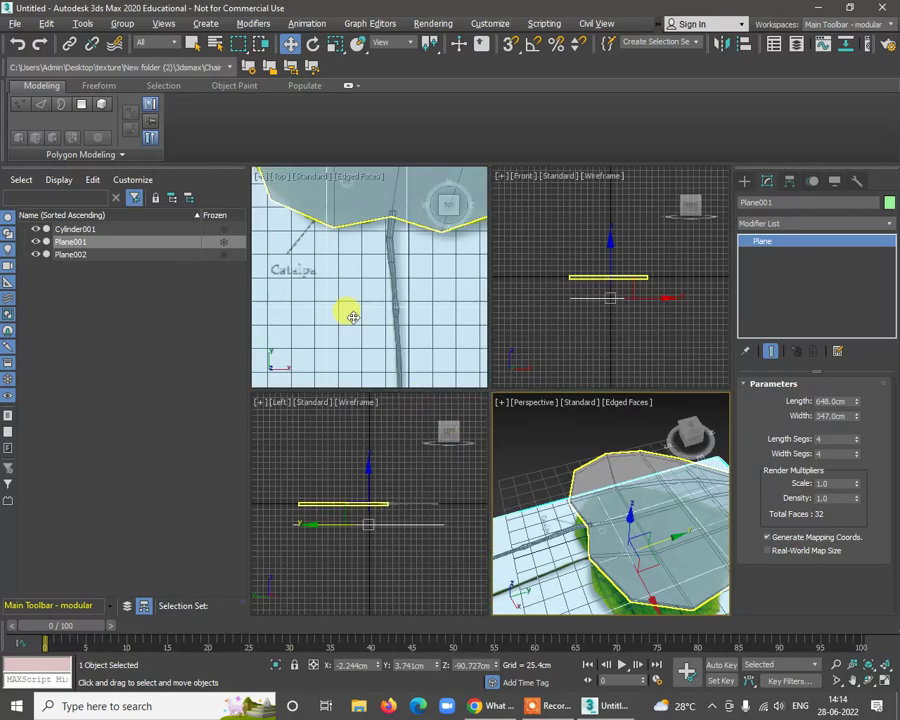
# Step: Hide the leaf mesh Plane002 in the Top view to expose the reference image around the stem's upper end
pyautogui.rightClick(350, 311)
pyautogui.hotkey('alt', 'w')
pyautogui.moveTo(412, 261); pyautogui.dragTo(464, 362, button='middle')
pyautogui.scroll(-6, 480, 375)
pyautogui.scroll(5, 500, 386)
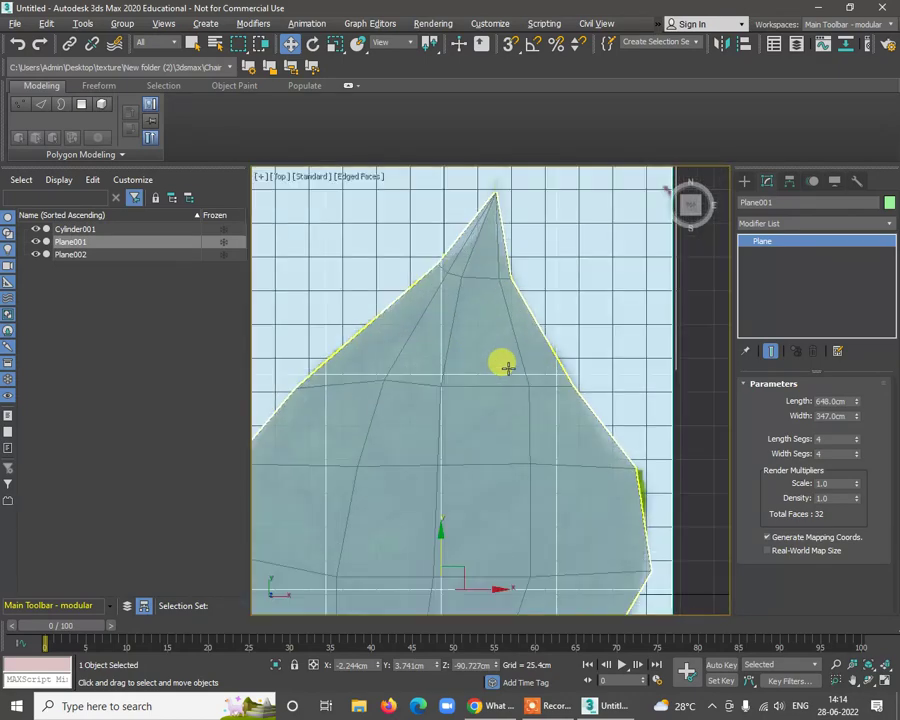
pyautogui.click(478, 370)
pyautogui.moveTo(541, 348); pyautogui.dragTo(476, 304, button='middle')
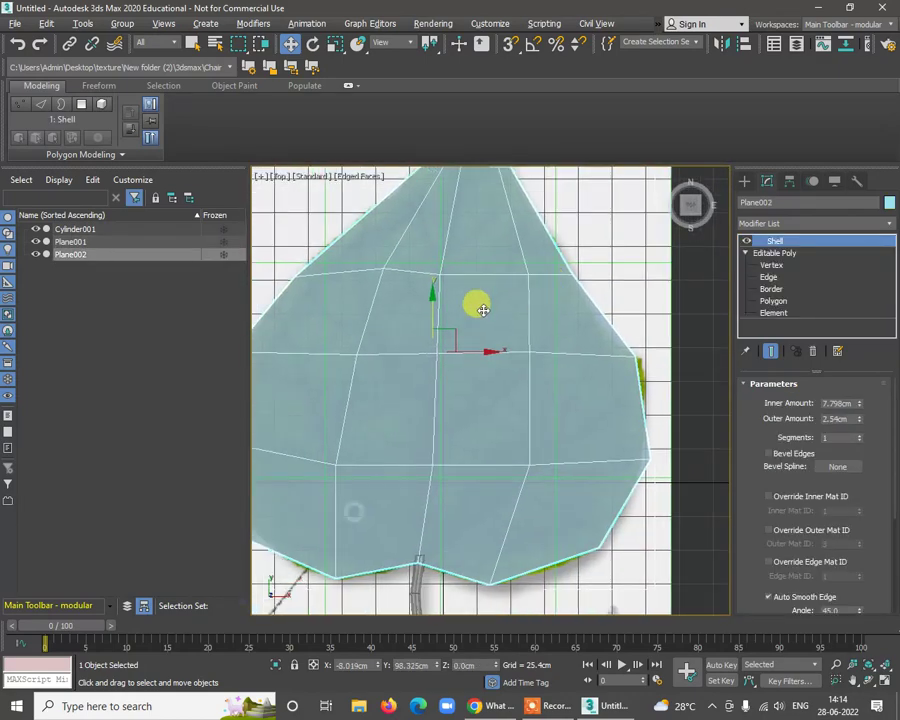
pyautogui.click(35, 256)
pyautogui.scroll(-4, 534, 430)
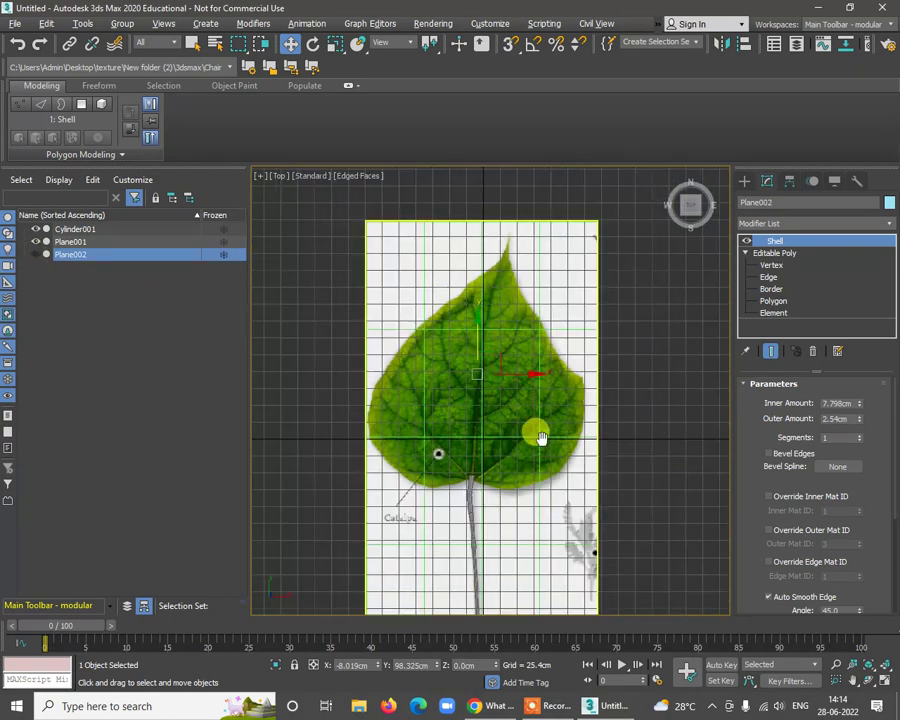
pyautogui.scroll(4, 464, 404)
pyautogui.moveTo(436, 331); pyautogui.dragTo(424, 466, button='middle')
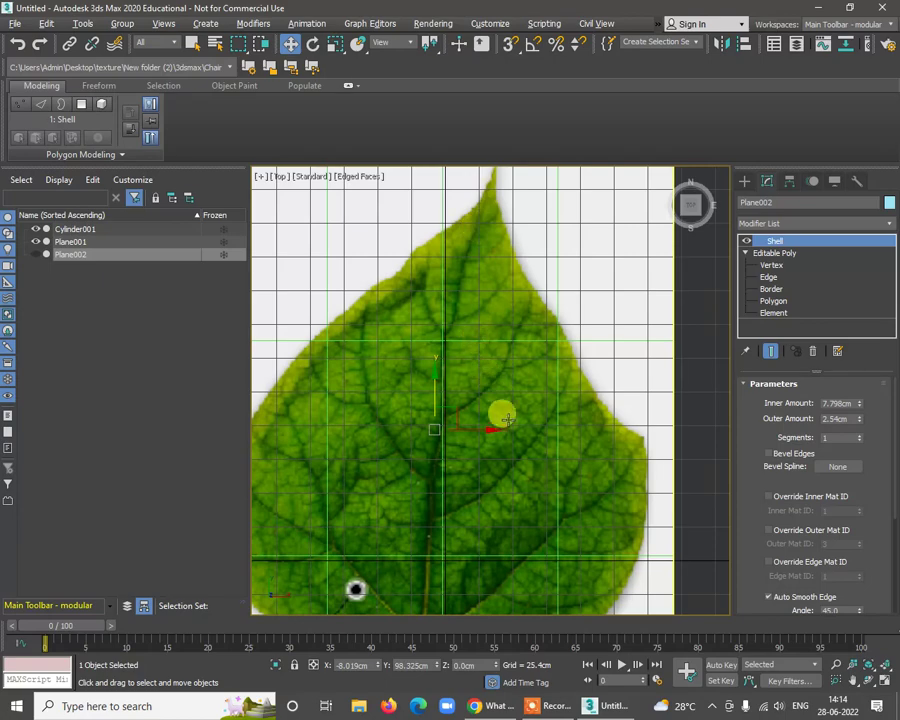
pyautogui.moveTo(508, 420); pyautogui.dragTo(532, 316, button='middle')
pyautogui.moveTo(471, 480); pyautogui.dragTo(480, 412, button='middle')
pyautogui.scroll(2, 480, 412)
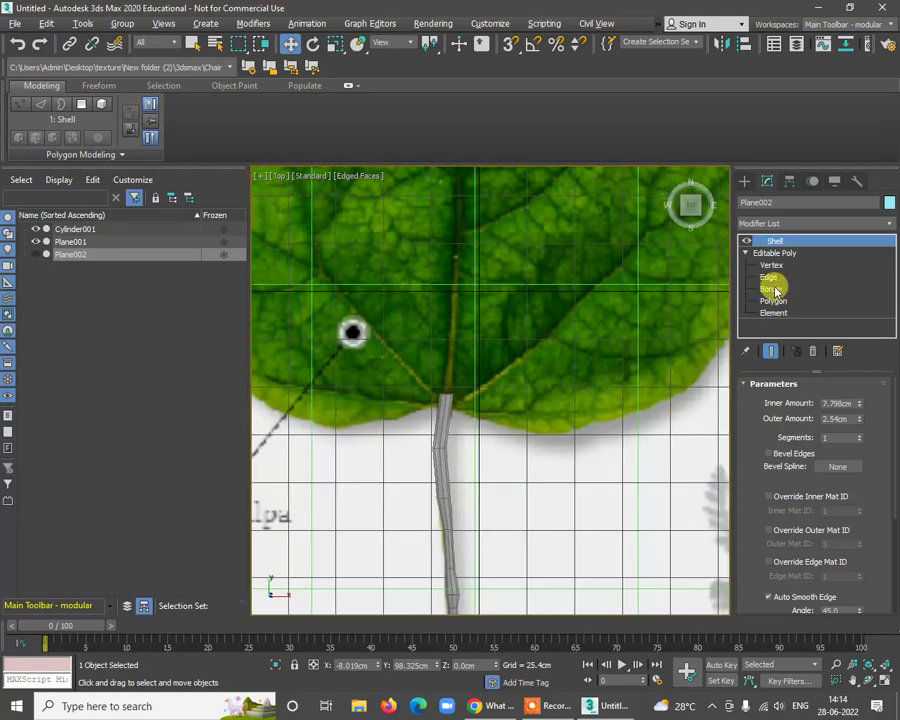
pyautogui.click(772, 289)
pyautogui.click(444, 404)
pyautogui.scroll(1, 444, 404)
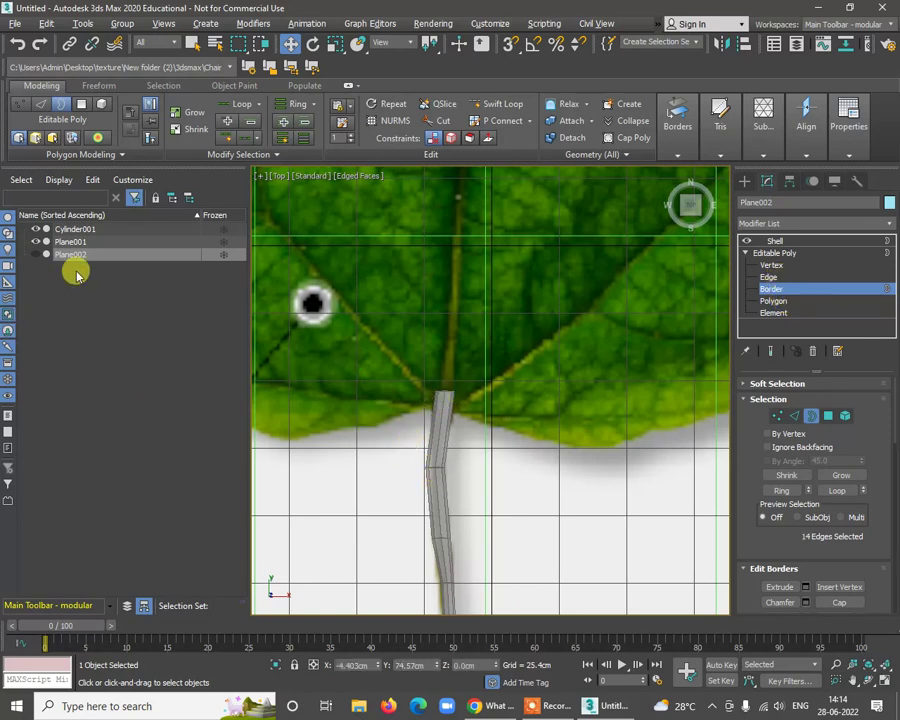
# Step: Convert the reference plane Plane001 to an Editable Poly
pyautogui.click(66, 241)
pyautogui.rightClick(757, 247)
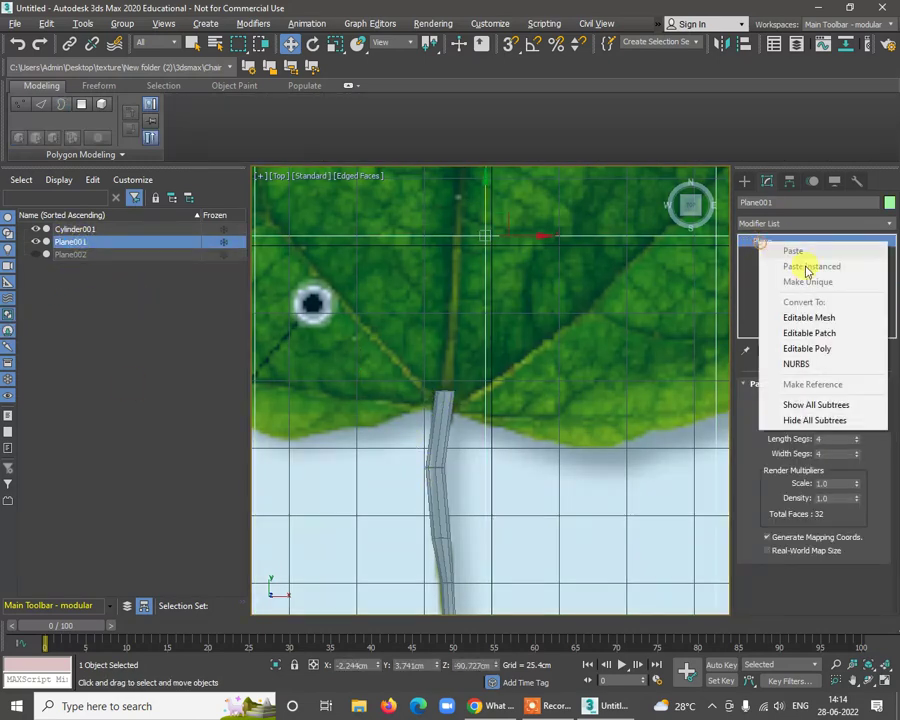
# Step: Extend the stem's upper open border into the leaf's base and scale the new end to about 54%
pyautogui.click(433, 496)
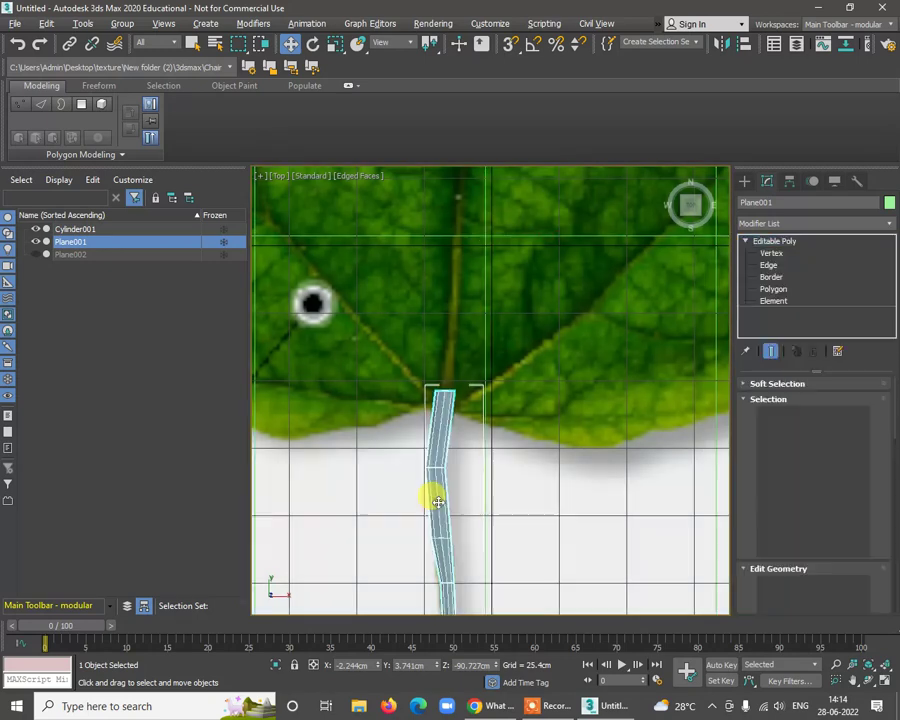
pyautogui.click(772, 277)
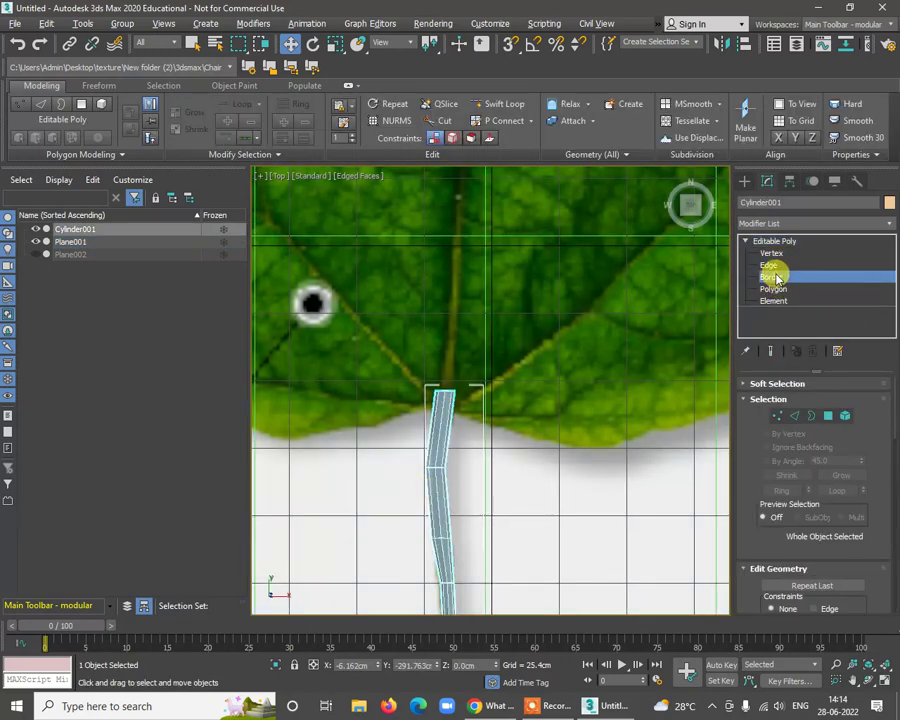
pyautogui.click(445, 390)
pyautogui.scroll(3, 465, 385)
pyautogui.moveTo(478, 388); pyautogui.dragTo(407, 417)
pyautogui.press('r')
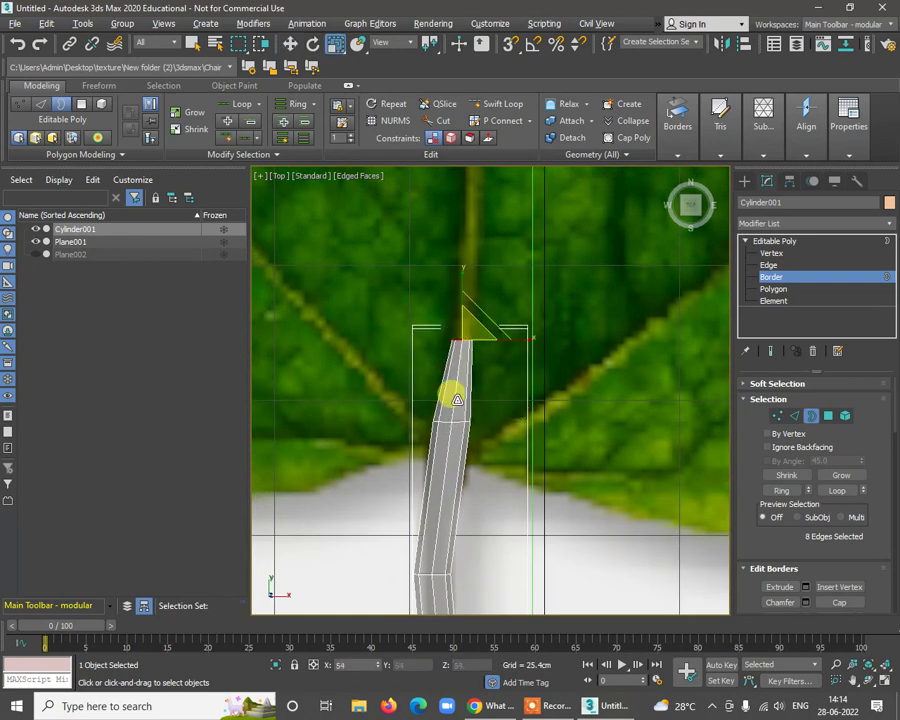
pyautogui.scroll(-5, 456, 400)
# Step: Extend the stem's upper open border along the reference leaf's midrib, above the leaf base
pyautogui.press('w')
pyautogui.moveTo(468, 445); pyautogui.dragTo(482, 358)
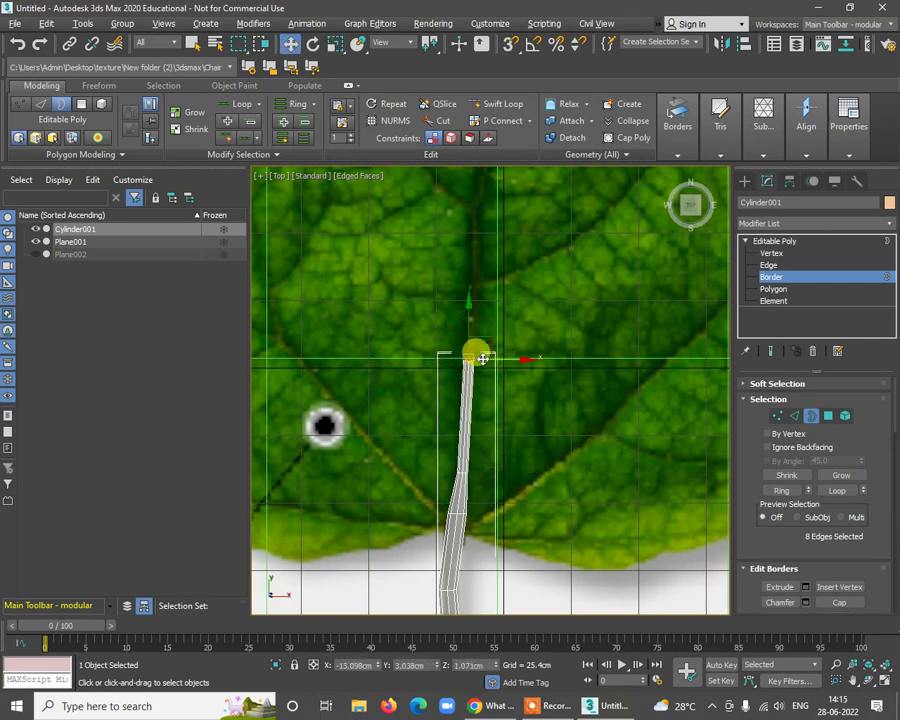
pyautogui.press('r')
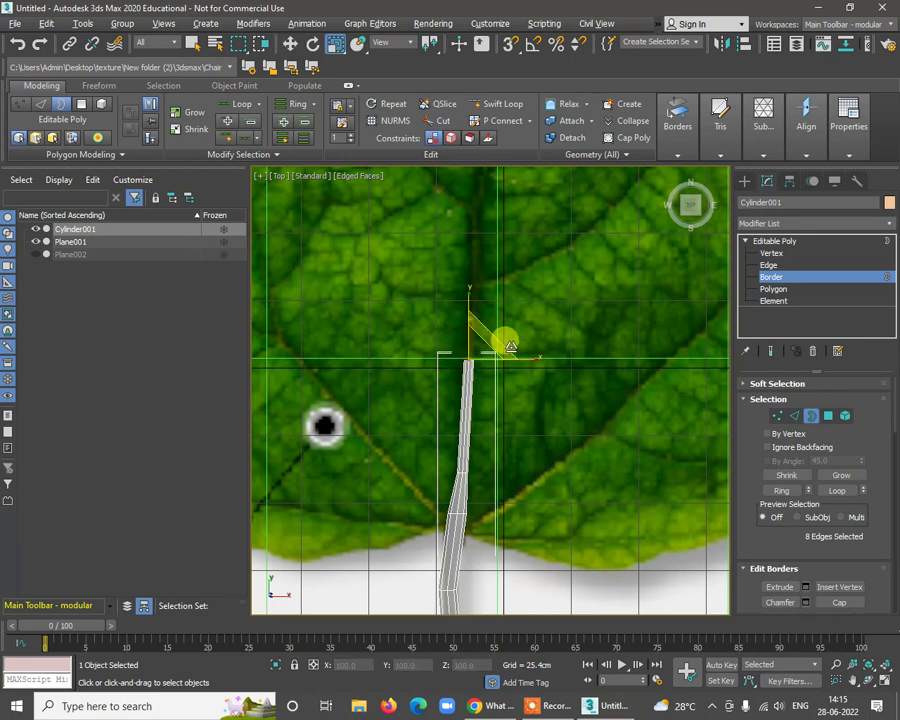
pyautogui.press('w')
pyautogui.moveTo(528, 333); pyautogui.dragTo(512, 484, button='middle')
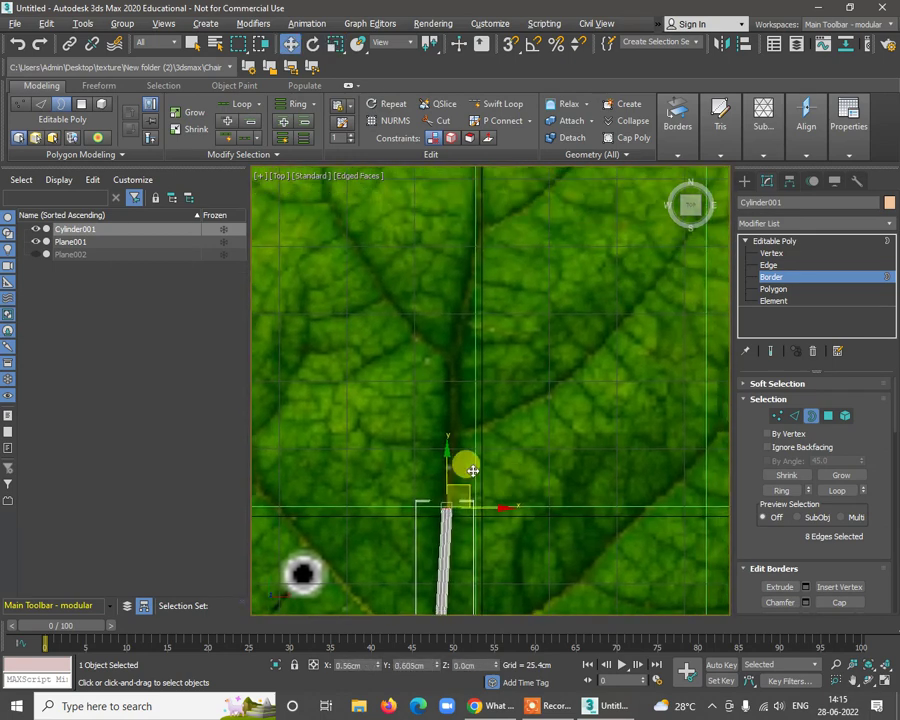
pyautogui.moveTo(472, 470); pyautogui.dragTo(472, 342)
# Step: Extend the border two more segments up the reference midrib and scale the new end to about 79%
pyautogui.scroll(-3, 474, 350)
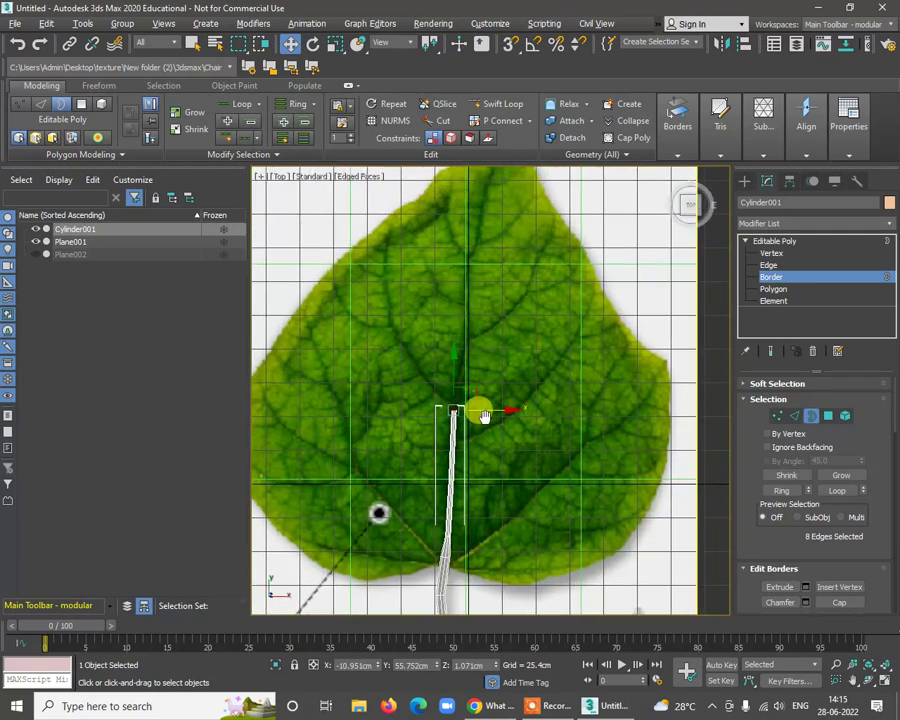
pyautogui.scroll(3, 456, 428)
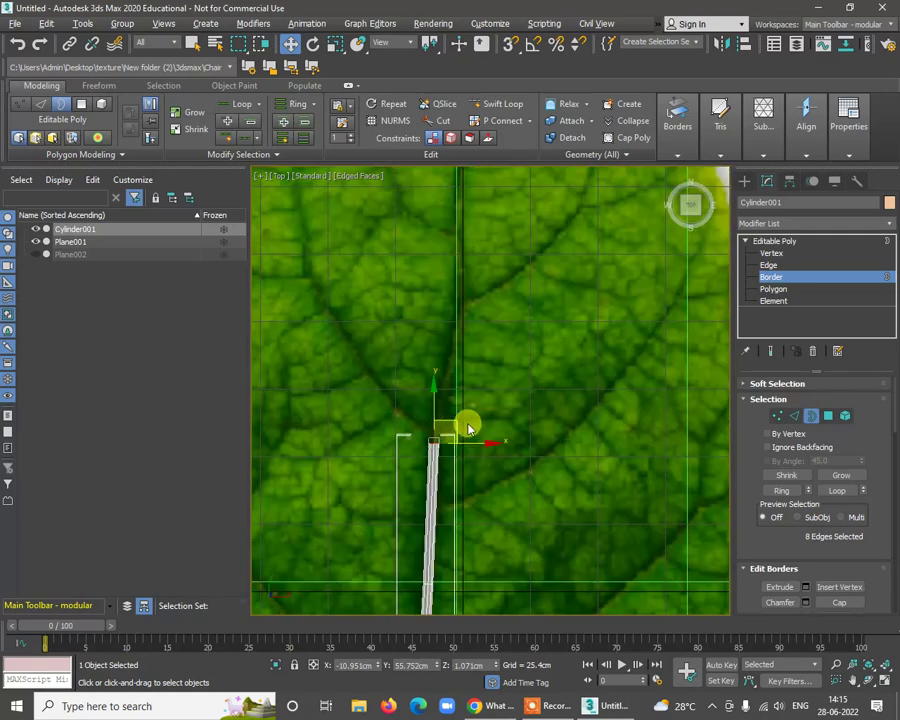
pyautogui.moveTo(461, 427); pyautogui.dragTo(486, 287)
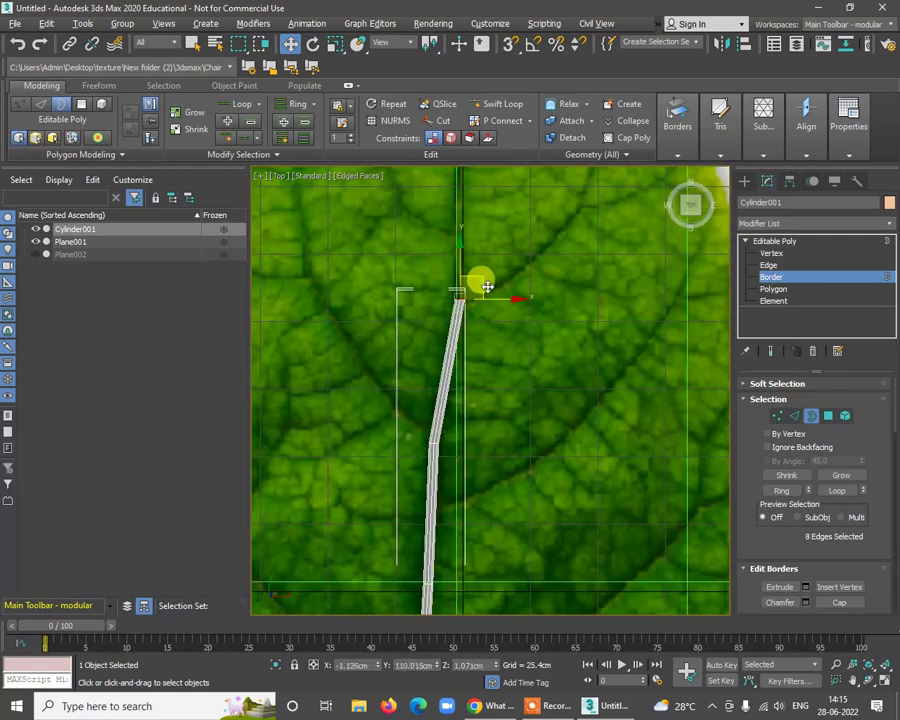
pyautogui.scroll(-3, 498, 318)
pyautogui.scroll(4, 464, 426)
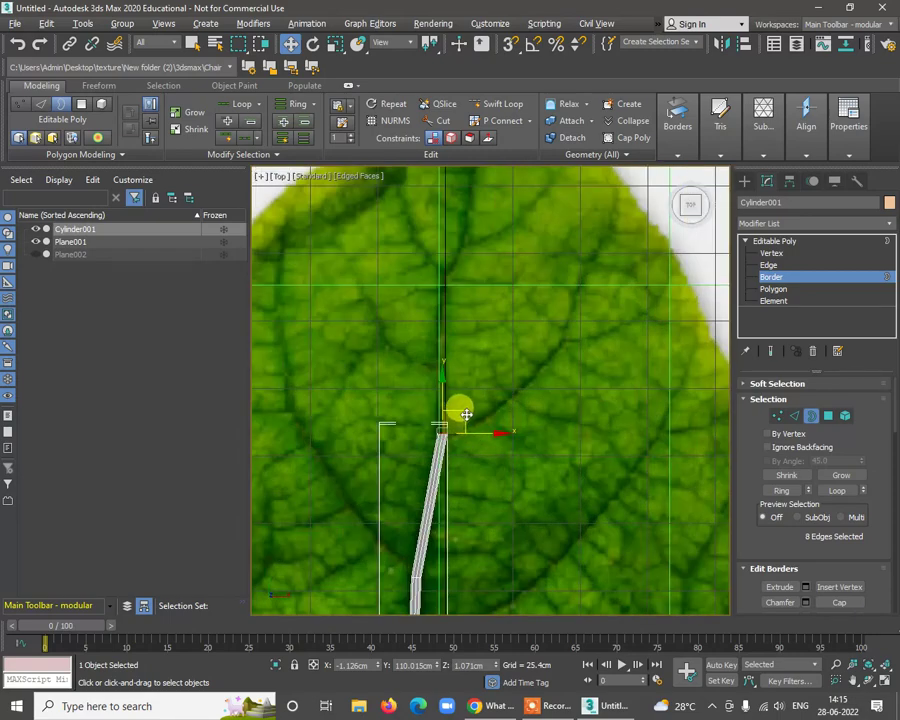
pyautogui.moveTo(466, 414); pyautogui.dragTo(464, 269)
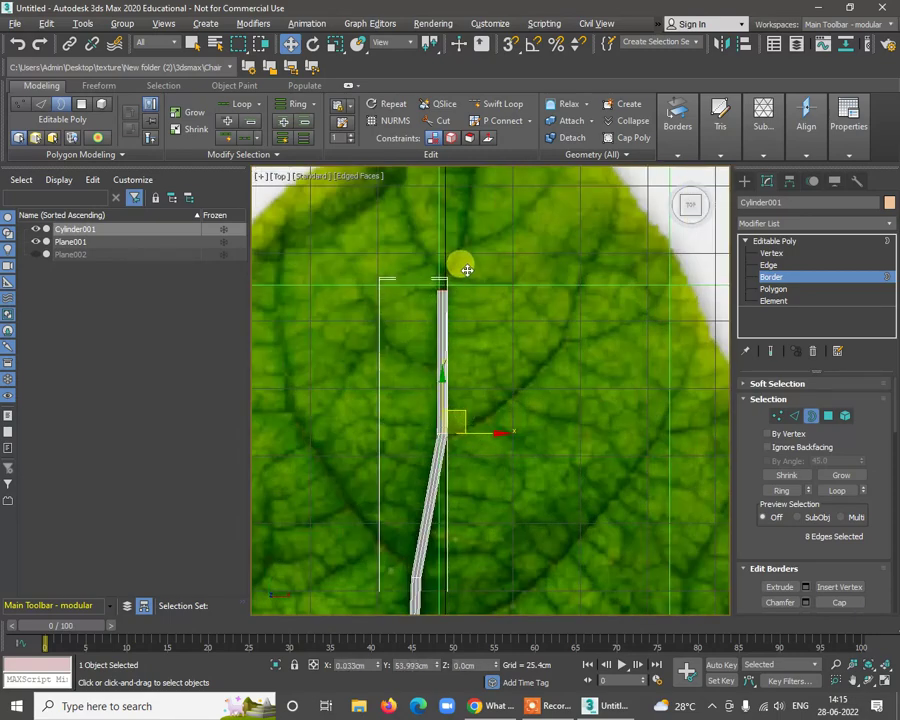
pyautogui.click(454, 293)
pyautogui.press('r')
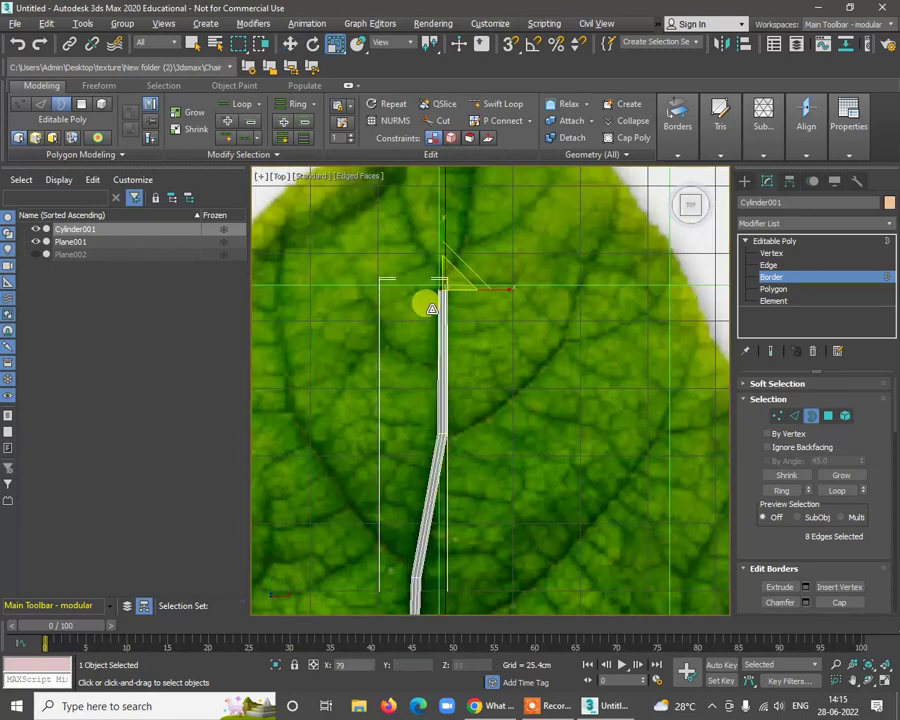
# Step: Continue the border extrusions along the curving upper midrib until the narrow end reaches the leaf's tip
pyautogui.press('w')
pyautogui.moveTo(444, 352); pyautogui.dragTo(443, 460, button='middle')
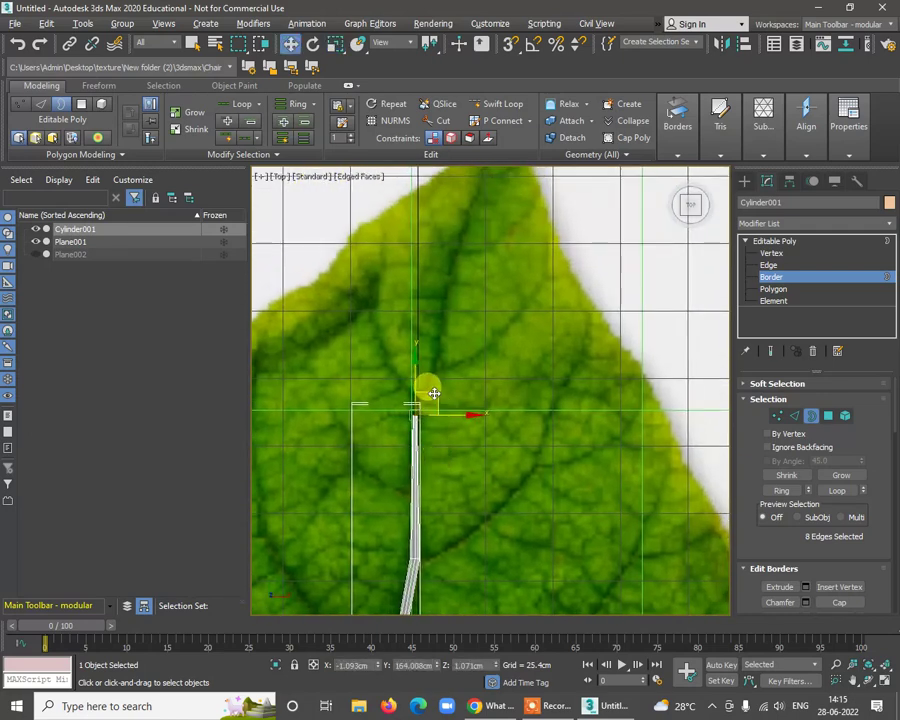
pyautogui.moveTo(434, 393); pyautogui.dragTo(468, 243)
pyautogui.moveTo(468, 243); pyautogui.dragTo(460, 383, button='middle')
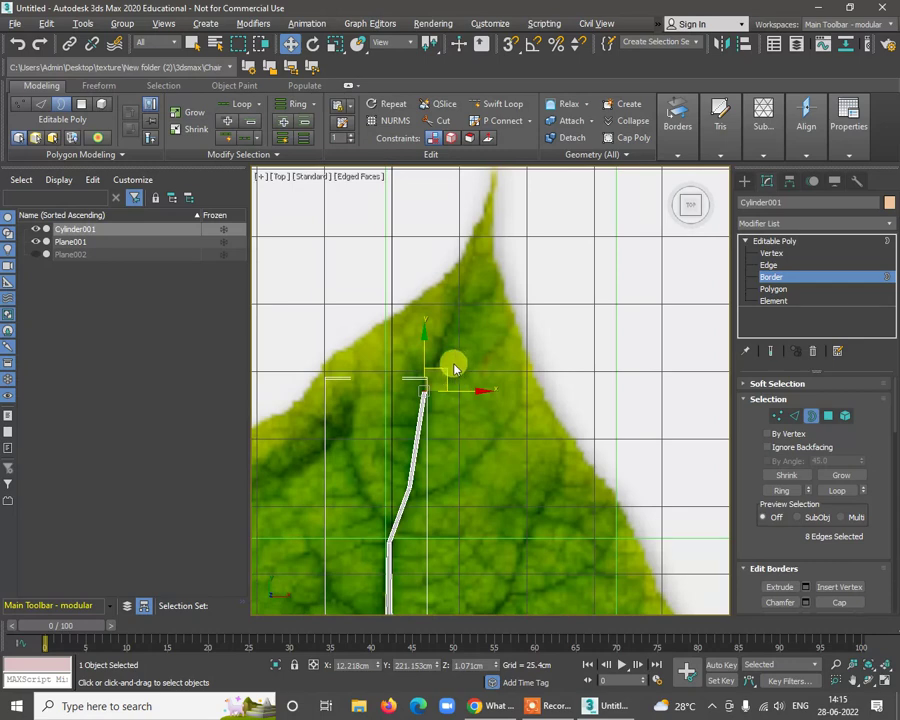
pyautogui.moveTo(445, 372); pyautogui.dragTo(512, 163)
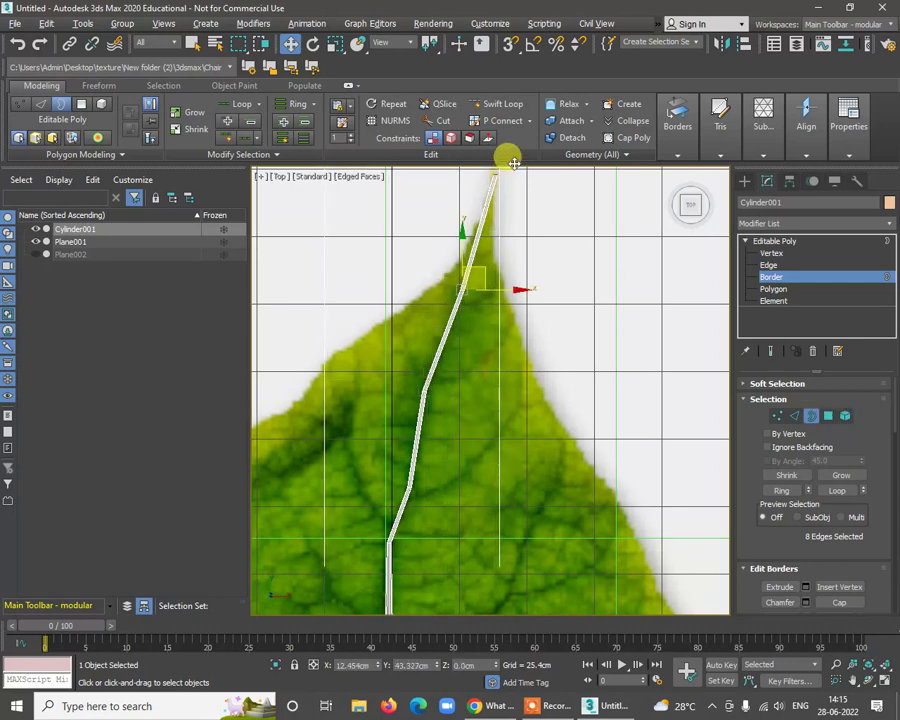
pyautogui.press('r')
pyautogui.moveTo(500, 188); pyautogui.dragTo(500, 283, button='middle')
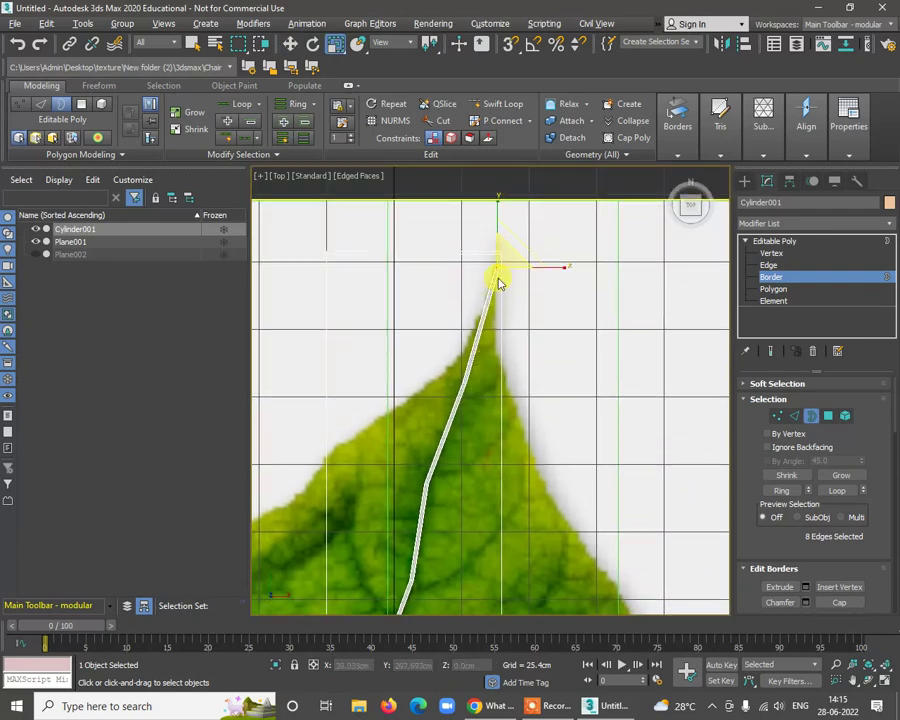
pyautogui.press('w')
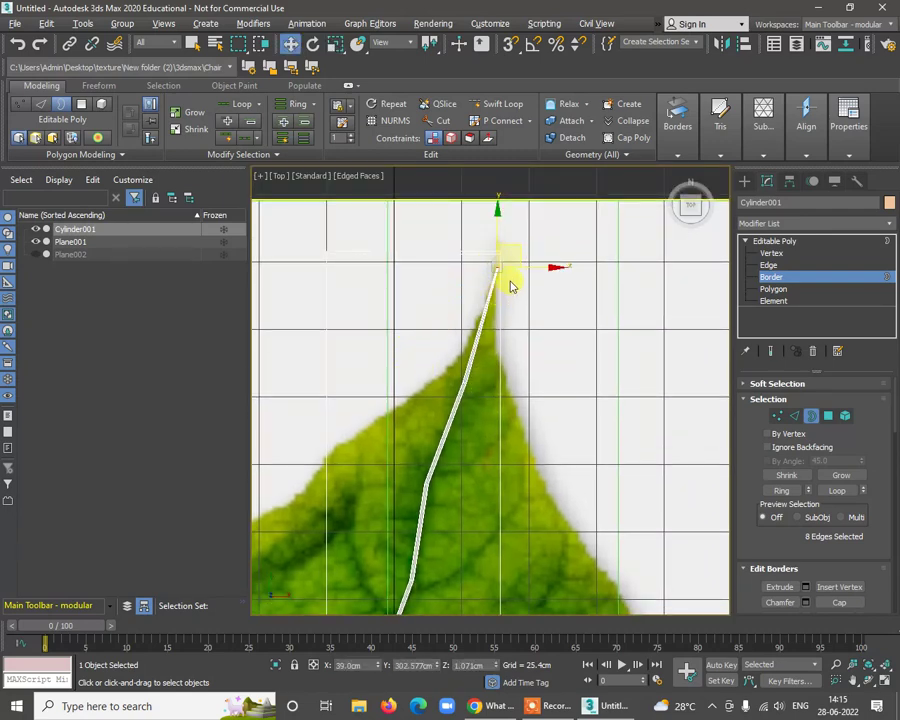
# Step: Unhide the leaf mesh Plane002 and show the leaf with its extended midrib in the Perspective view
pyautogui.click(36, 255)
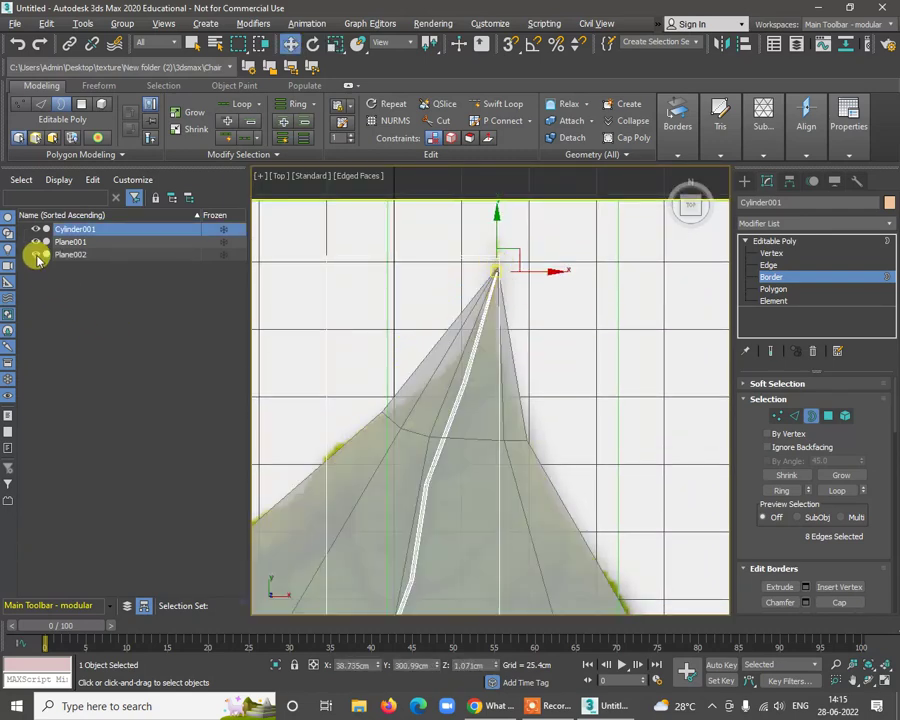
pyautogui.hotkey('alt', 'w')
pyautogui.click(611, 526)
pyautogui.hotkey('alt', 'w')
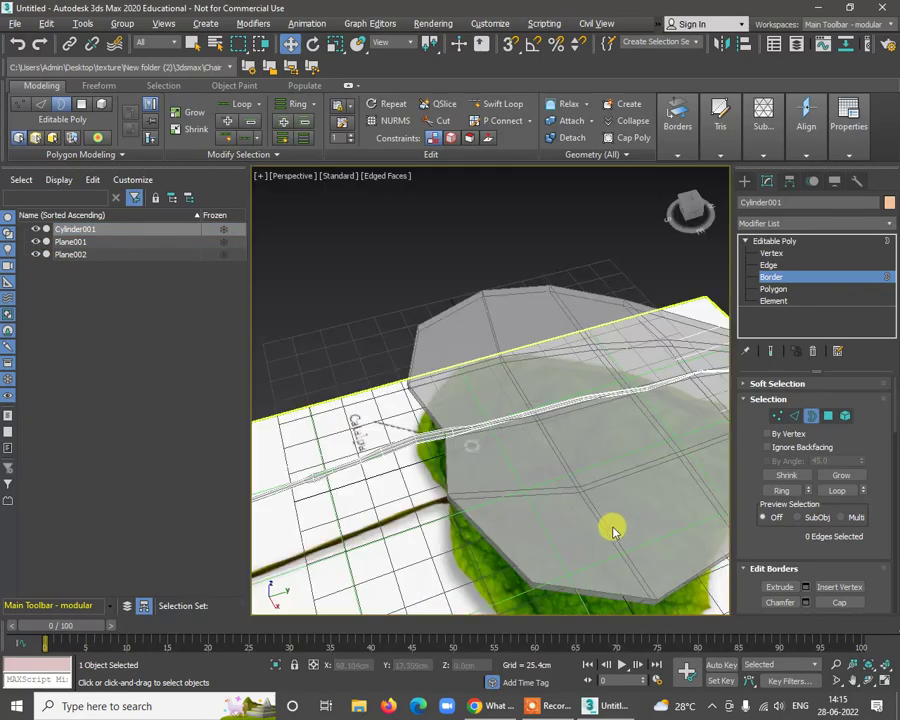
pyautogui.keyDown('alt'); pyautogui.moveTo(640, 511); pyautogui.dragTo(538, 428, button='middle'); pyautogui.keyUp('alt')
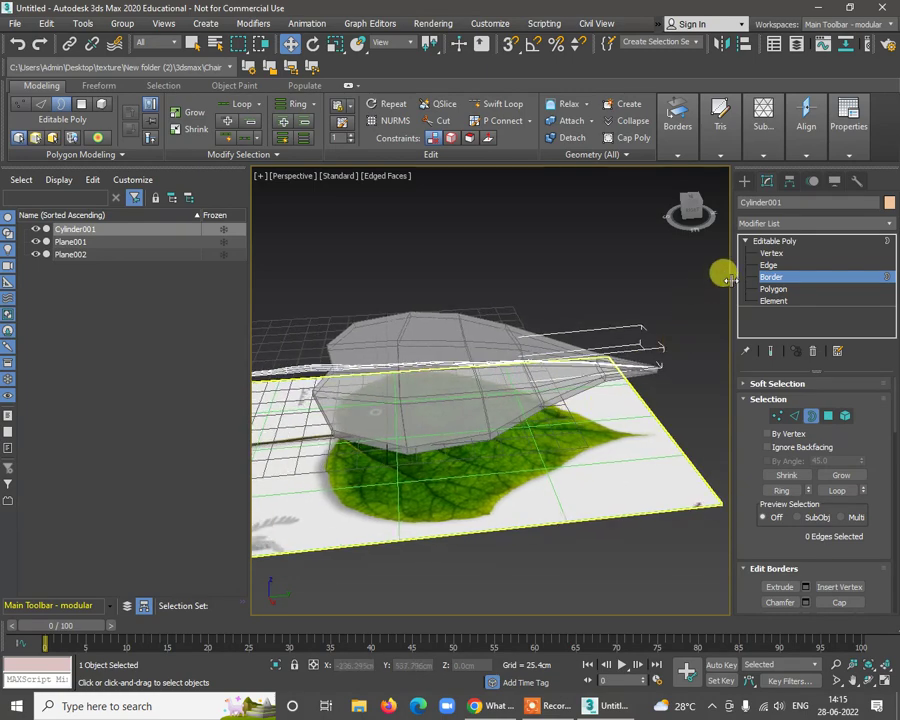
# Step: Select all vertices of Cylinder001 and lower them about 4.5 cm along Z into the leaf mesh
pyautogui.click(790, 256)
pyautogui.scroll(3, 305, 393)
pyautogui.keyDown('alt'); pyautogui.moveTo(447, 345); pyautogui.dragTo(390, 313, button='middle'); pyautogui.keyUp('alt')
pyautogui.moveTo(463, 350)
pyautogui.keyDown('alt'); pyautogui.mouseDown(button='middle')
pyautogui.moveTo(508, 317)
pyautogui.moveTo(454, 341)
pyautogui.mouseUp(button='middle'); pyautogui.keyUp('alt')
pyautogui.keyDown('alt'); pyautogui.moveTo(287, 267); pyautogui.dragTo(388, 313, button='middle'); pyautogui.keyUp('alt')
pyautogui.scroll(-5, 287, 281)
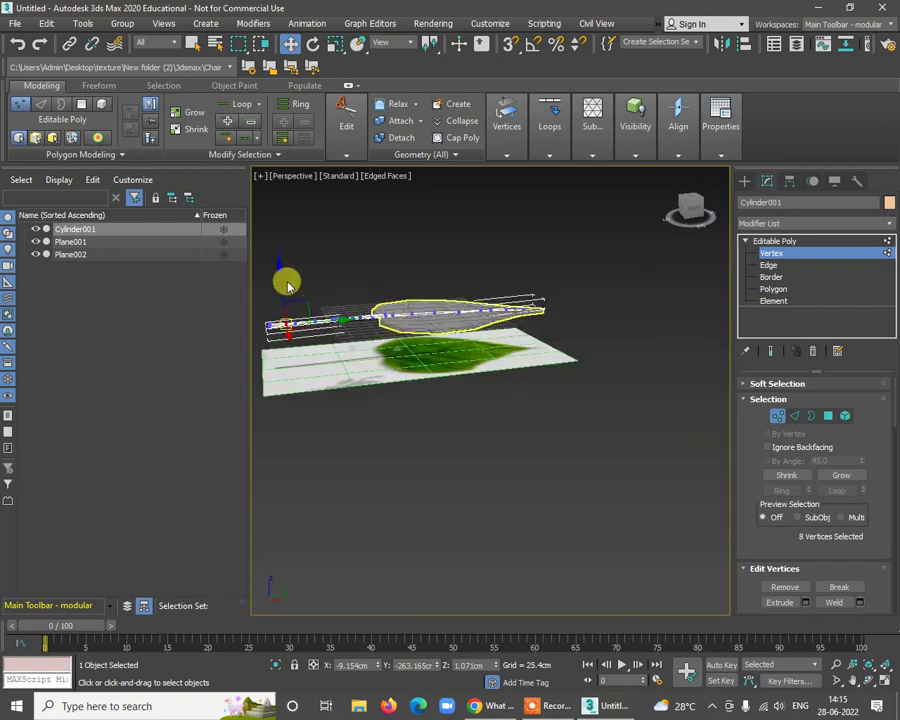
pyautogui.hotkey('ctrl', 'a')
pyautogui.scroll(10, 412, 301)
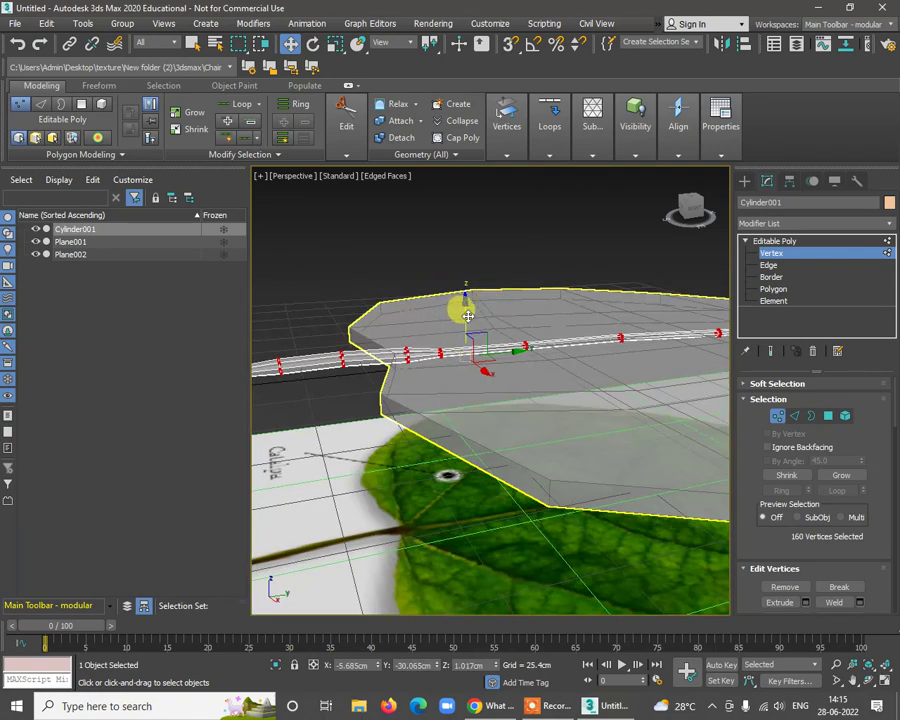
pyautogui.moveTo(468, 318); pyautogui.dragTo(469, 325)
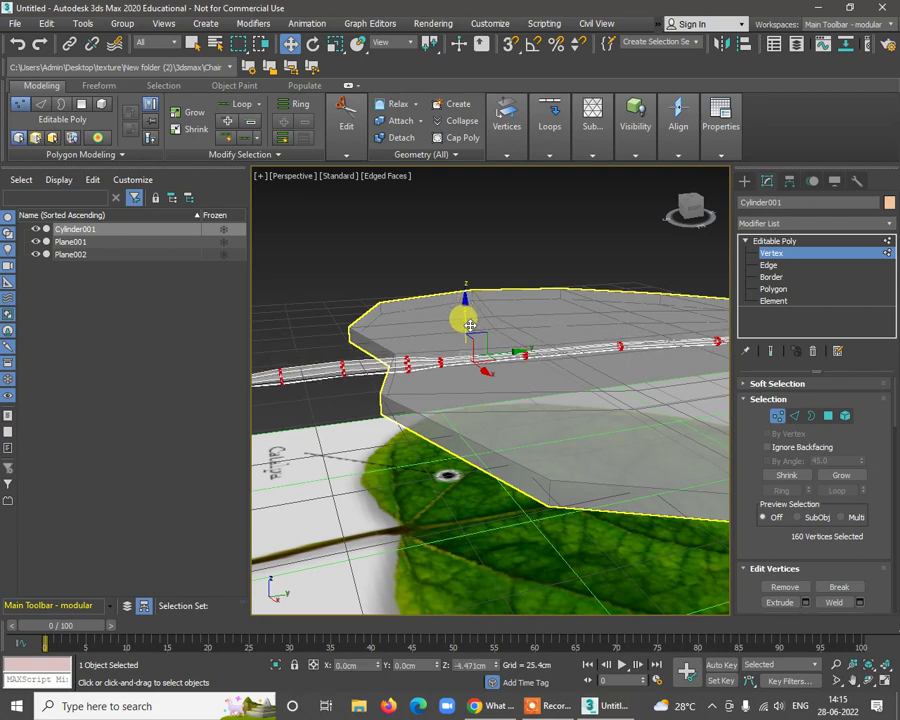
# Step: Raise all of the stem's vertices about 1.3 cm along Z and clear the vertex selection
pyautogui.keyDown('alt'); pyautogui.moveTo(469, 325); pyautogui.dragTo(600, 387, button='middle'); pyautogui.keyUp('alt')
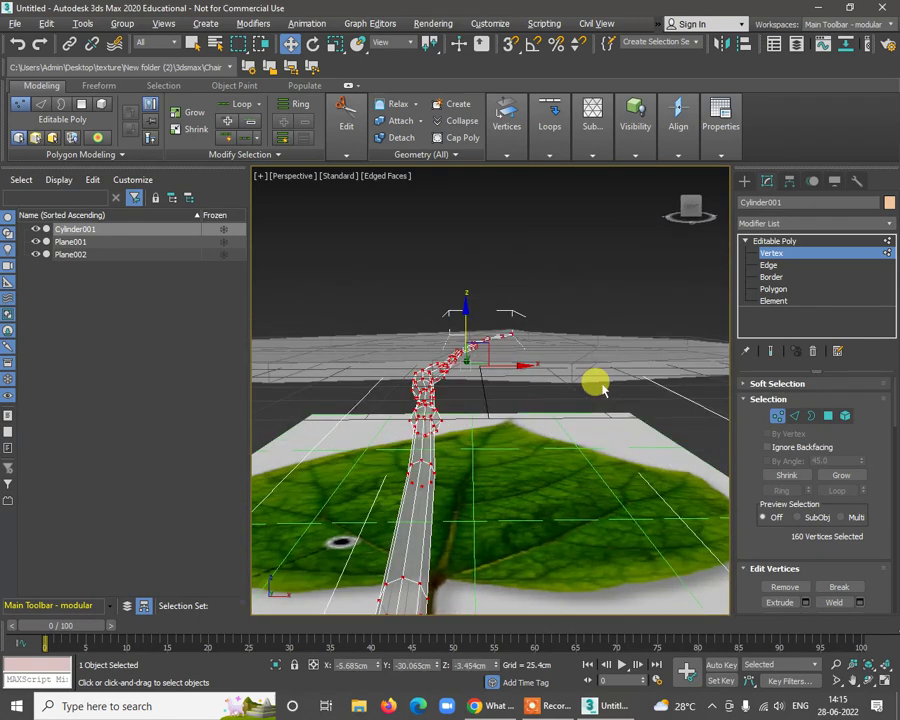
pyautogui.moveTo(468, 327); pyautogui.dragTo(472, 326)
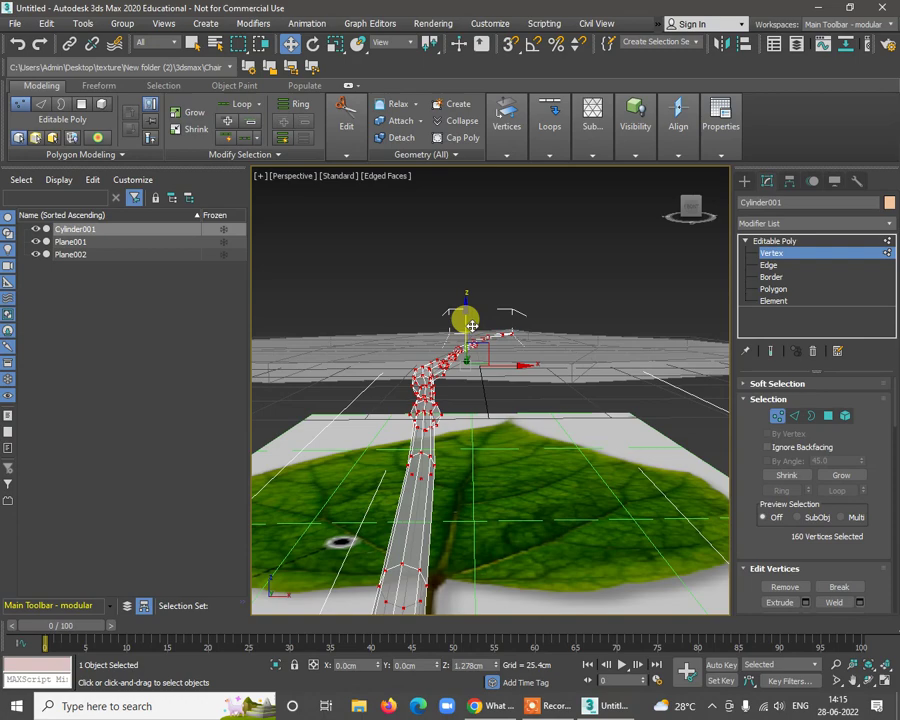
pyautogui.click(553, 268)
pyautogui.keyDown('alt'); pyautogui.moveTo(553, 268); pyautogui.dragTo(430, 395, button='middle'); pyautogui.keyUp('alt')
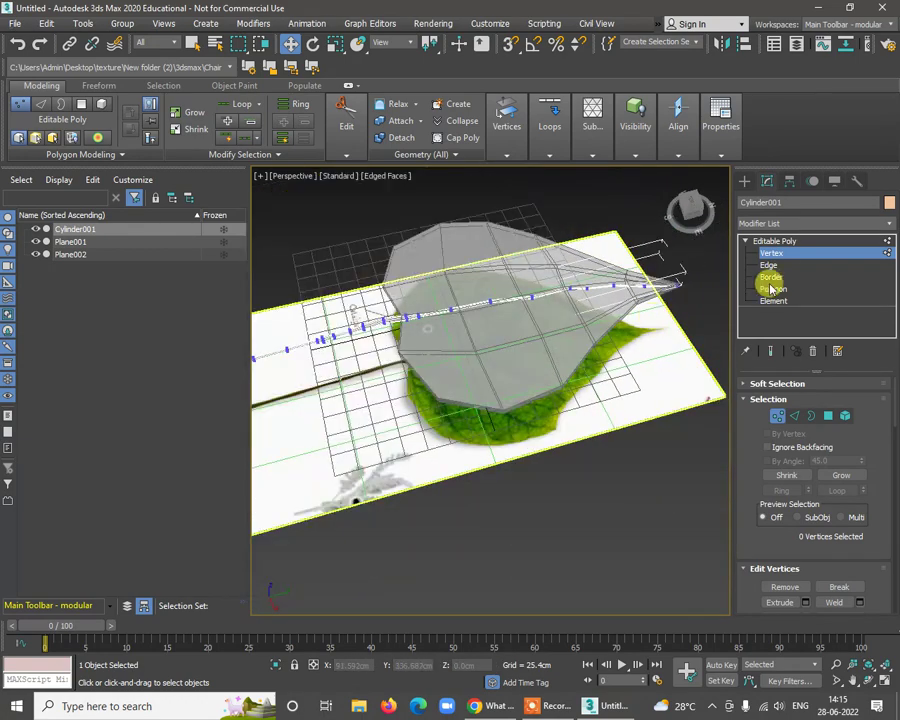
# Step: Leave vertex editing on Cylinder001 and deselect the object
pyautogui.click(800, 224)
pyautogui.click(585, 316)
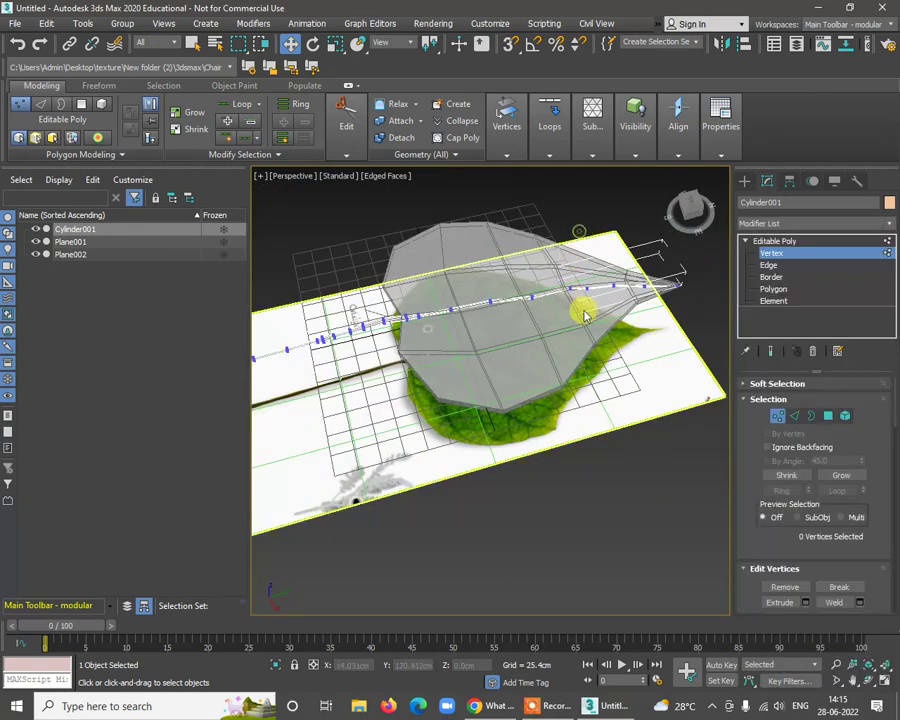
pyautogui.click(797, 243)
pyautogui.click(616, 516)
# Step: Examine the side veins and stem junction at the base of the reference leaf from several angles in Perspective
pyautogui.keyDown('alt'); pyautogui.moveTo(616, 516); pyautogui.dragTo(518, 346, button='middle'); pyautogui.keyUp('alt')
pyautogui.scroll(6, 526, 342)
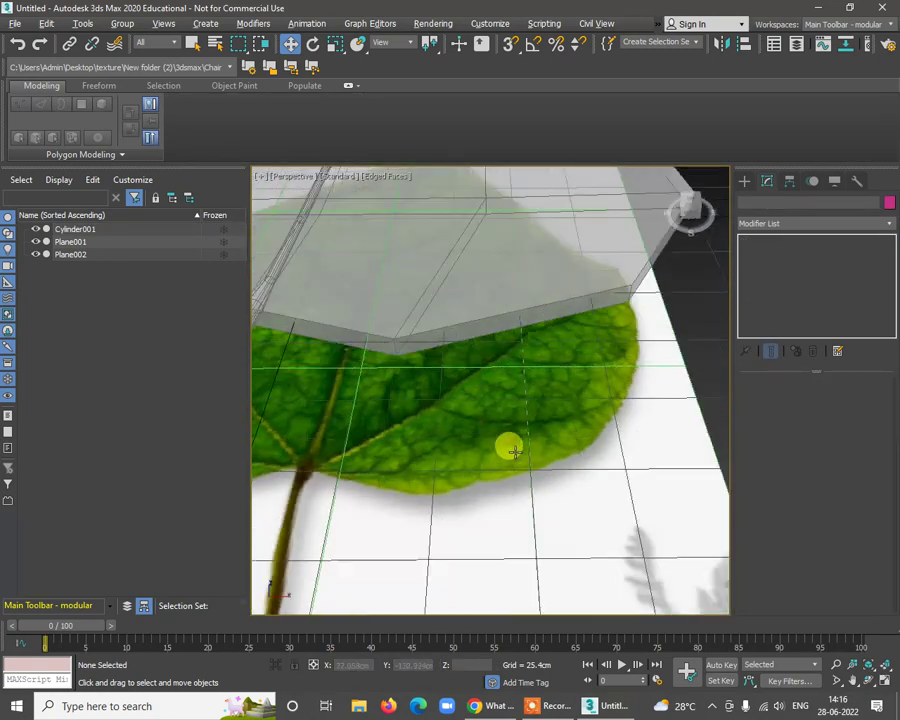
pyautogui.keyDown('alt'); pyautogui.moveTo(510, 450); pyautogui.dragTo(368, 402, button='middle'); pyautogui.keyUp('alt')
pyautogui.scroll(4, 368, 380)
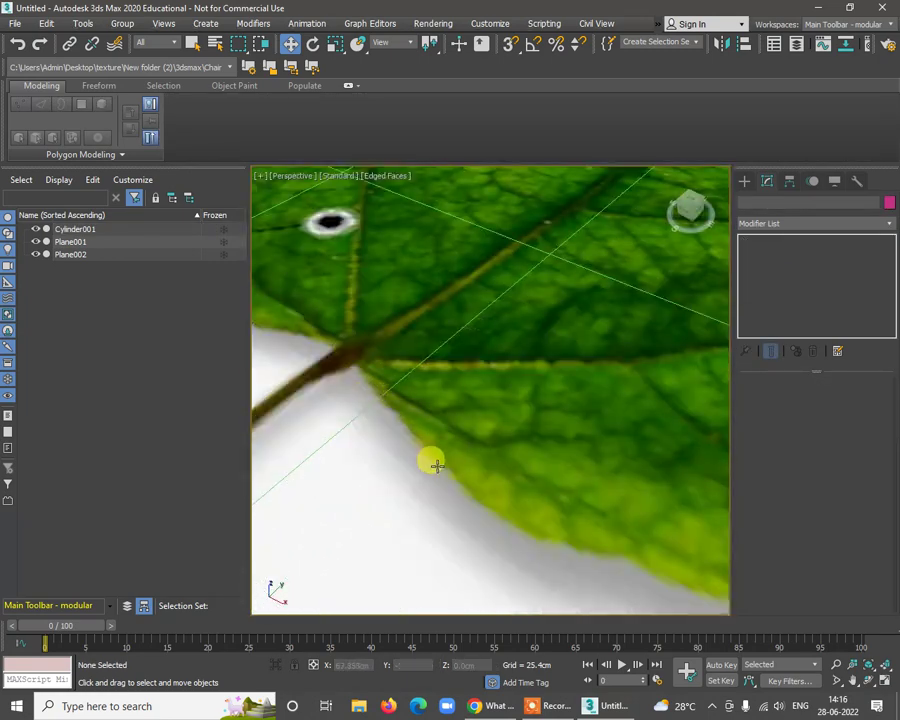
pyautogui.scroll(-5, 437, 465)
pyautogui.keyDown('alt'); pyautogui.moveTo(476, 458); pyautogui.dragTo(605, 464, button='middle'); pyautogui.keyUp('alt')
pyautogui.scroll(5, 495, 472)
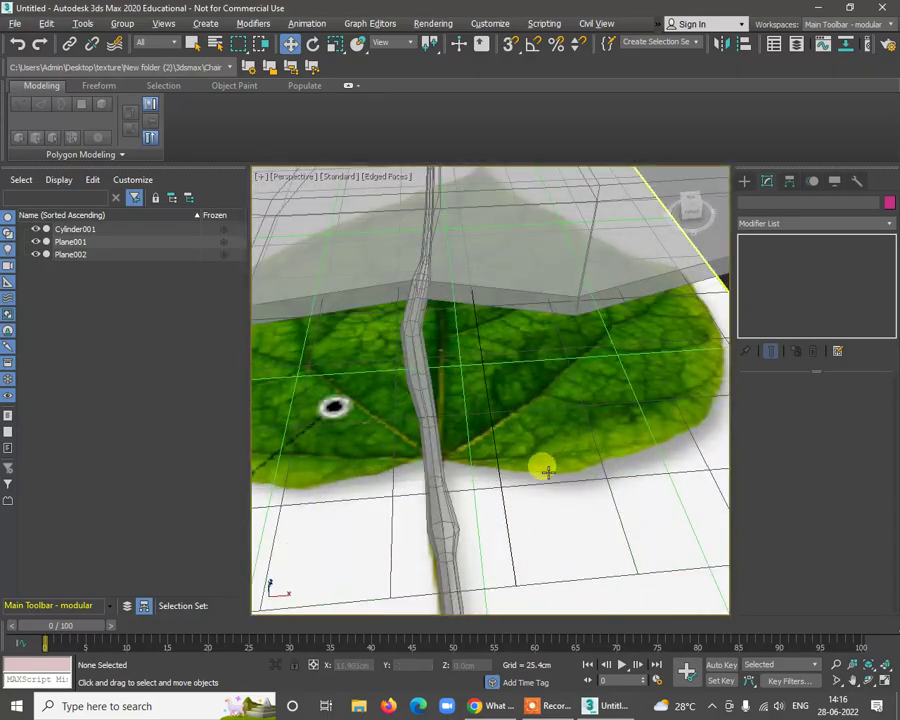
pyautogui.keyDown('alt'); pyautogui.moveTo(545, 472); pyautogui.dragTo(628, 421, button='middle'); pyautogui.keyUp('alt')
pyautogui.scroll(-5, 628, 421)
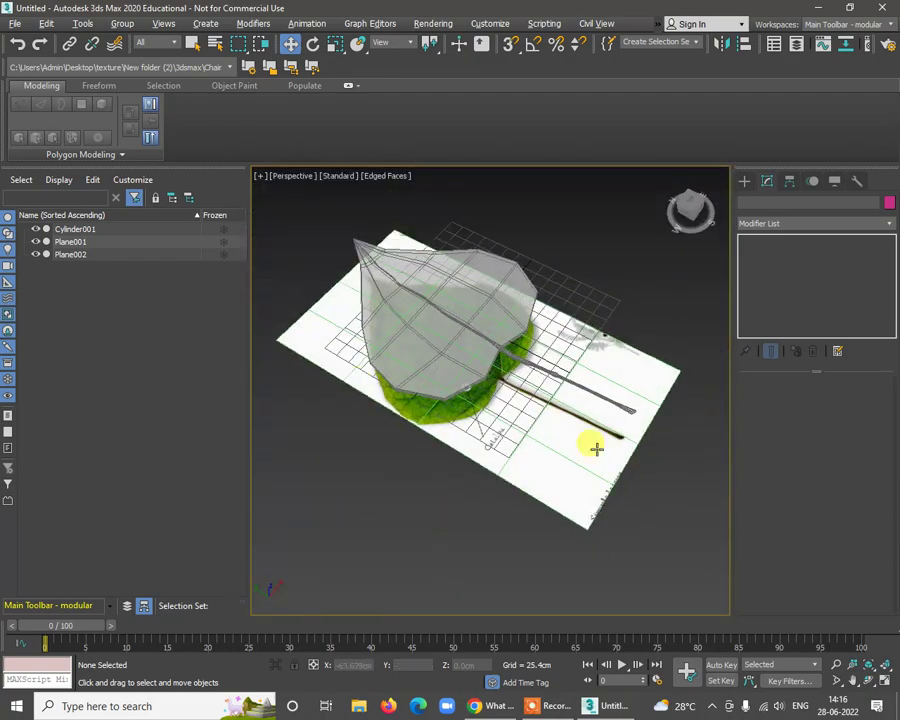
pyautogui.scroll(5, 485, 405)
pyautogui.keyDown('alt'); pyautogui.moveTo(485, 405); pyautogui.dragTo(554, 438, button='middle'); pyautogui.keyUp('alt')
pyautogui.scroll(5, 512, 436)
pyautogui.keyDown('alt'); pyautogui.moveTo(631, 354); pyautogui.dragTo(561, 436, button='middle'); pyautogui.keyUp('alt')
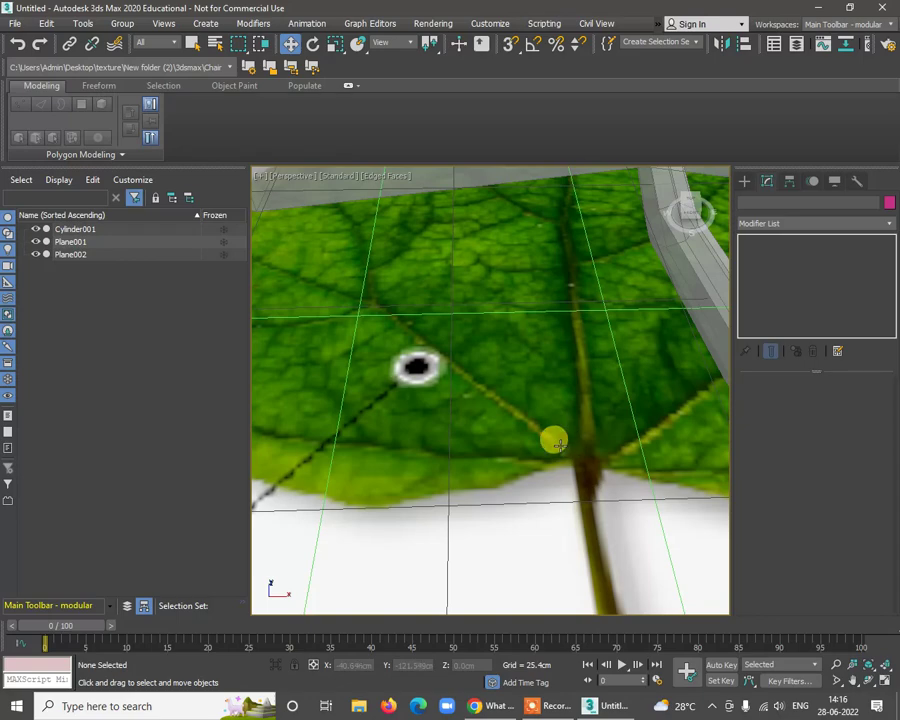
pyautogui.keyDown('alt'); pyautogui.moveTo(398, 336); pyautogui.dragTo(607, 336, button='middle'); pyautogui.keyUp('alt')
pyautogui.scroll(-10, 585, 396)
# Step: Try to attach the leaf mesh Plane002 to the stem Cylinder001
pyautogui.click(609, 390)
pyautogui.click(607, 336)
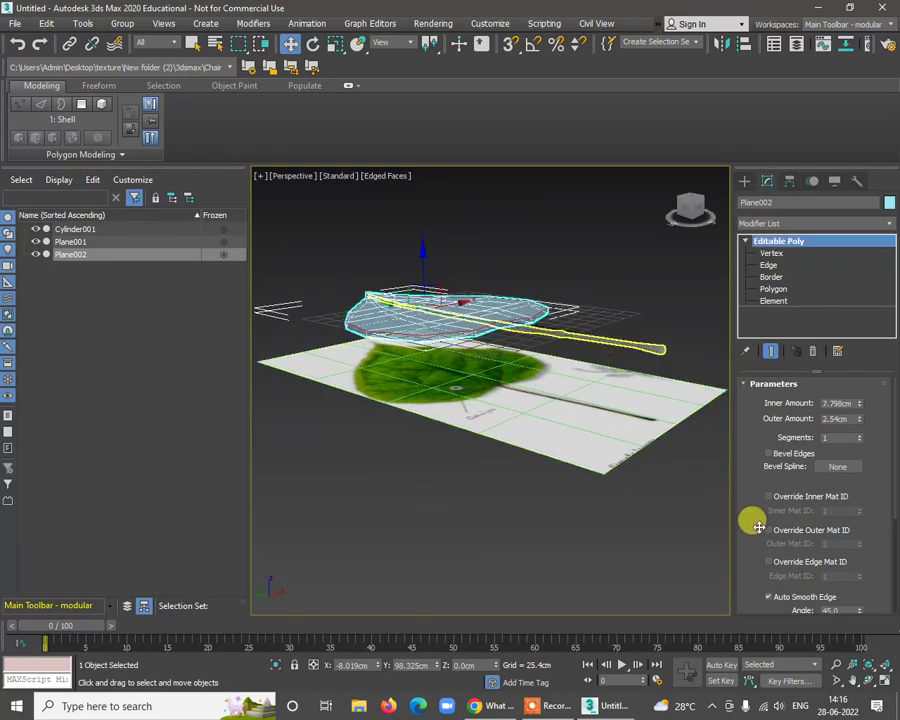
pyautogui.click(800, 241)
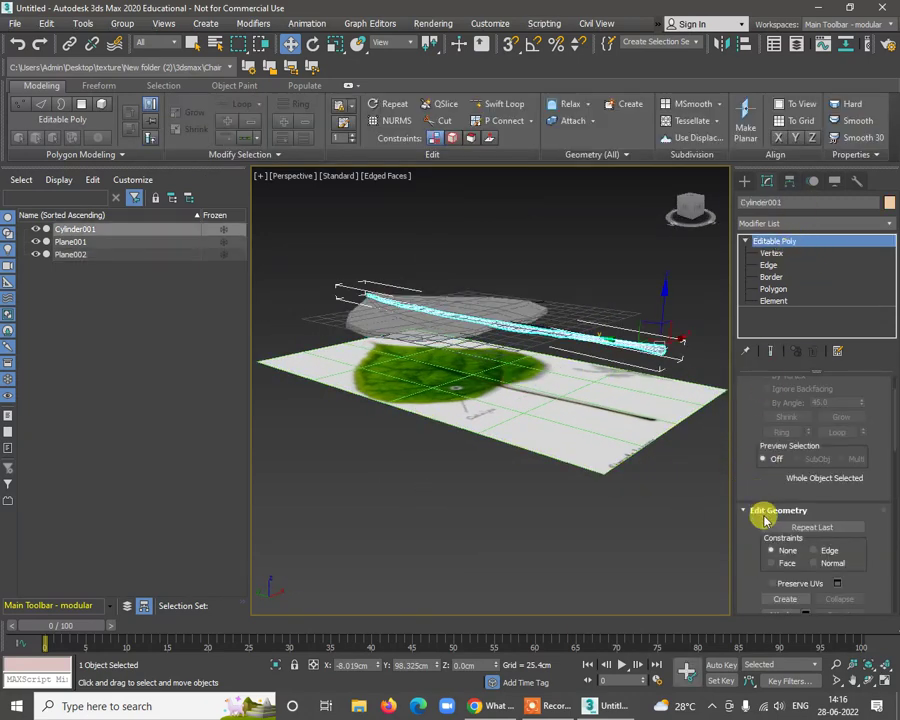
pyautogui.scroll(-2, 752, 561)
pyautogui.click(780, 524)
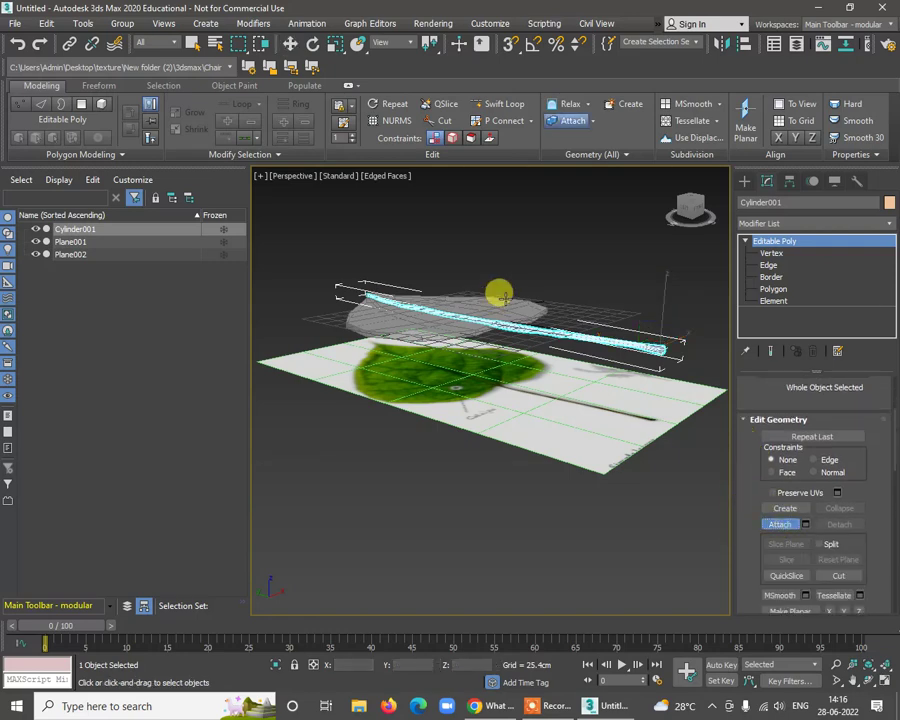
pyautogui.click(520, 310)
pyautogui.keyDown('alt'); pyautogui.moveTo(520, 310); pyautogui.dragTo(855, 347, button='middle'); pyautogui.keyUp('alt')
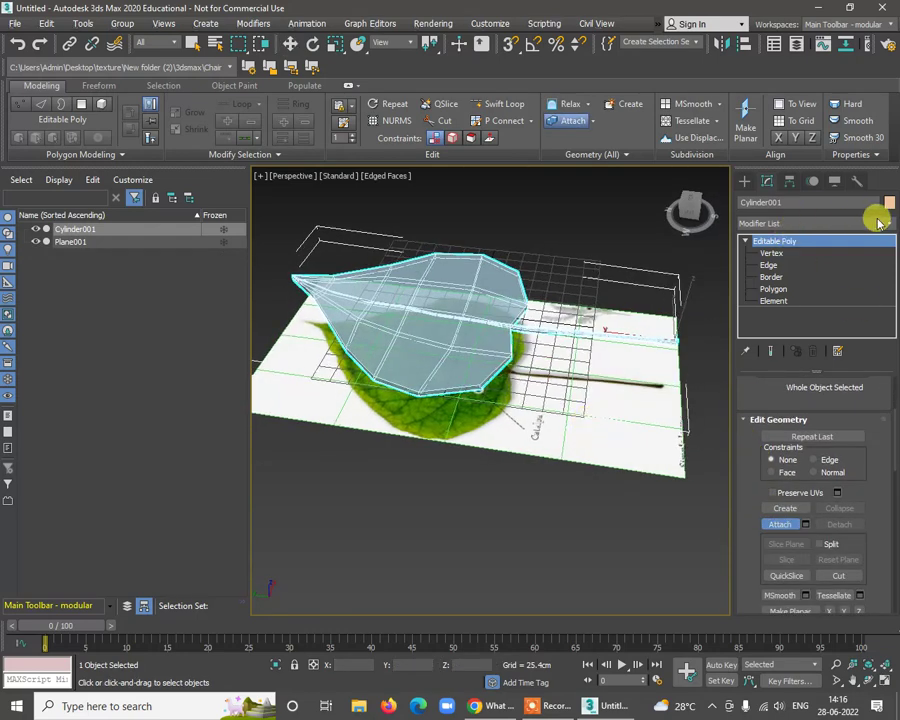
pyautogui.keyDown('alt'); pyautogui.moveTo(660, 275); pyautogui.dragTo(890, 202, button='middle'); pyautogui.keyUp('alt')
pyautogui.rightClick(568, 283)
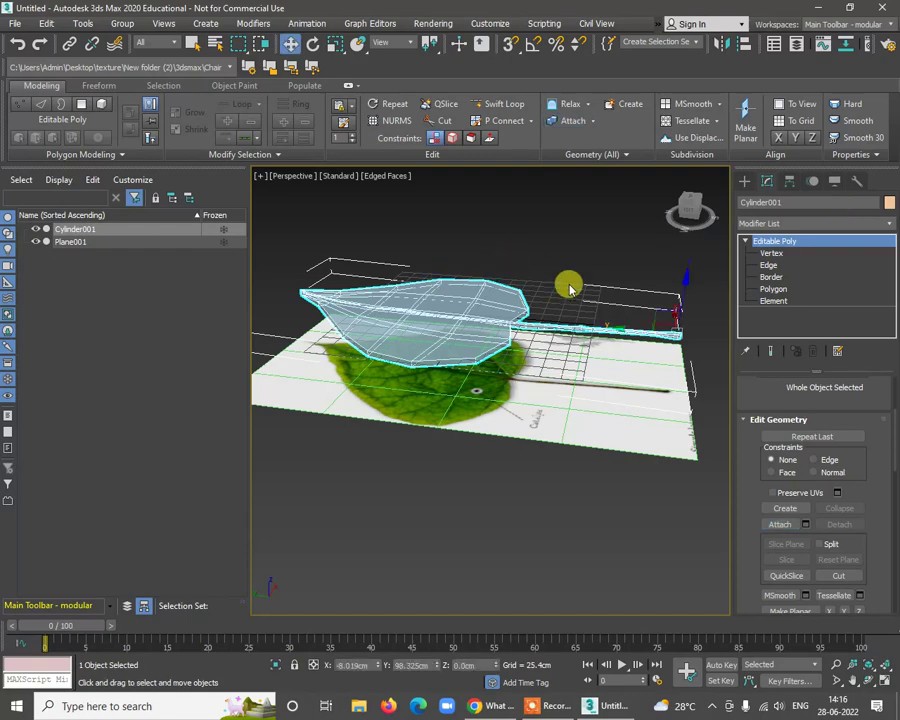
# Step: Undo attaching the leaf mesh to the stem
pyautogui.keyDown('alt'); pyautogui.moveTo(568, 283); pyautogui.dragTo(518, 311, button='middle'); pyautogui.keyUp('alt')
pyautogui.hotkey('ctrl', 'z')
pyautogui.hotkey('ctrl', 'z')
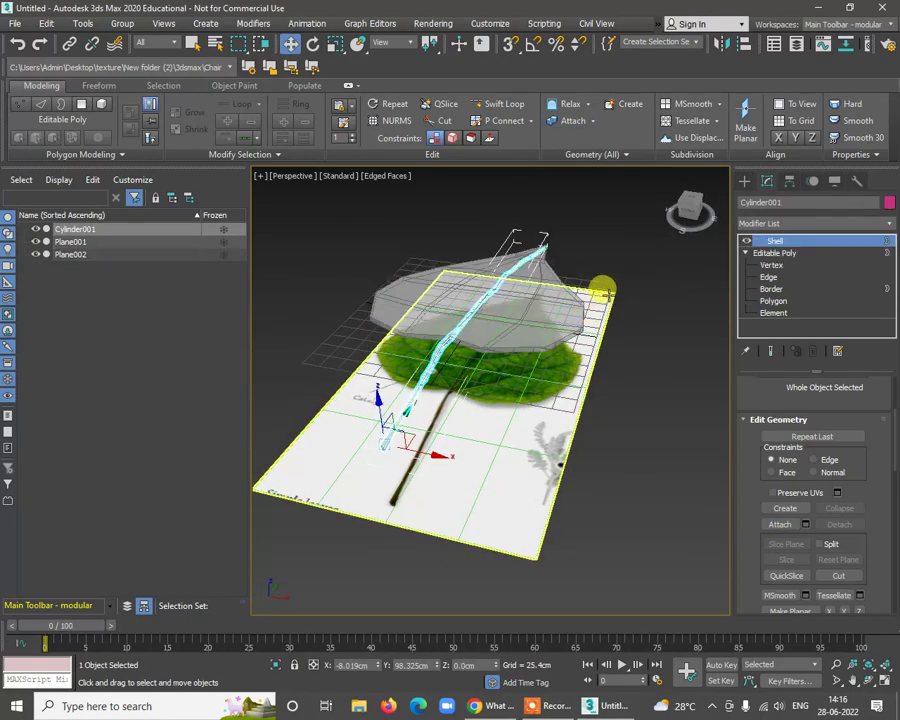
# Step: Collapse the whole modifier stack of leaf mesh Plane002, including Shell, into an Editable Mesh
pyautogui.hotkey('ctrl', 'z')
pyautogui.click(550, 312)
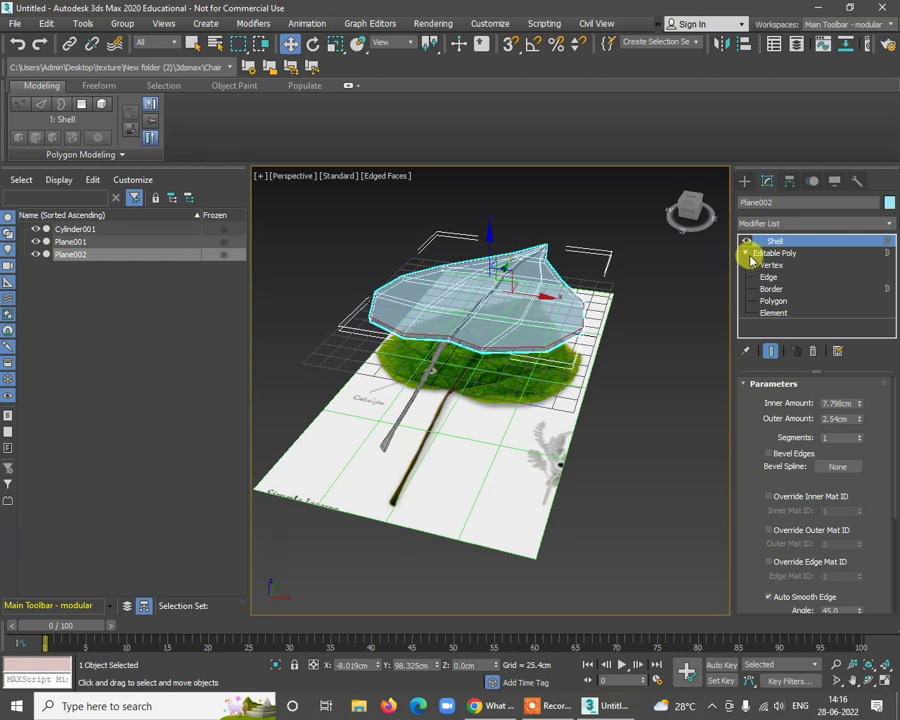
pyautogui.click(747, 252)
pyautogui.click(747, 251)
pyautogui.click(748, 253)
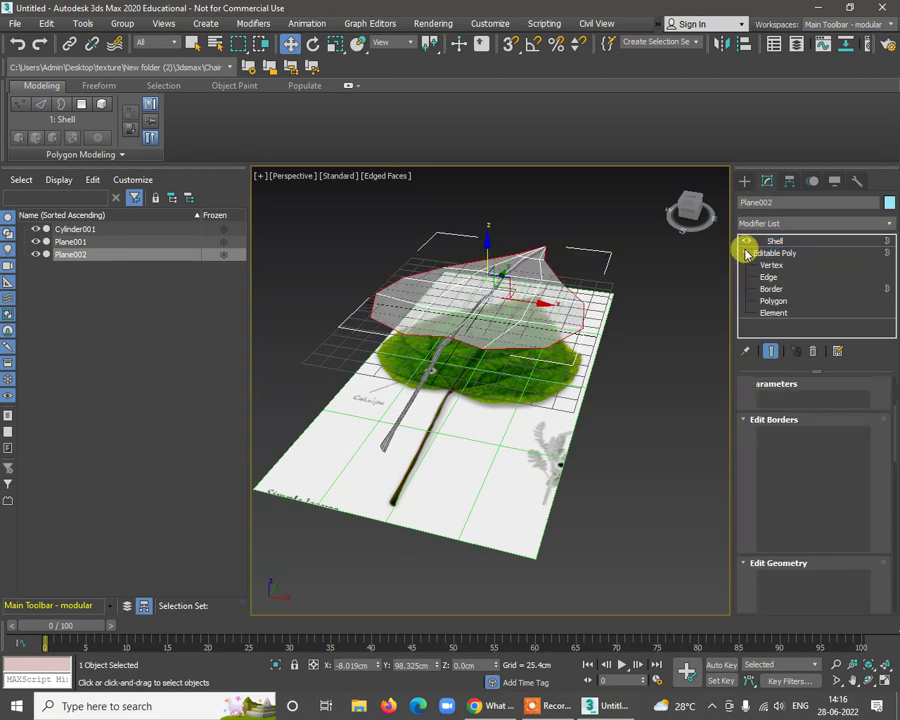
pyautogui.click(747, 253)
pyautogui.click(769, 241)
pyautogui.rightClick(769, 241)
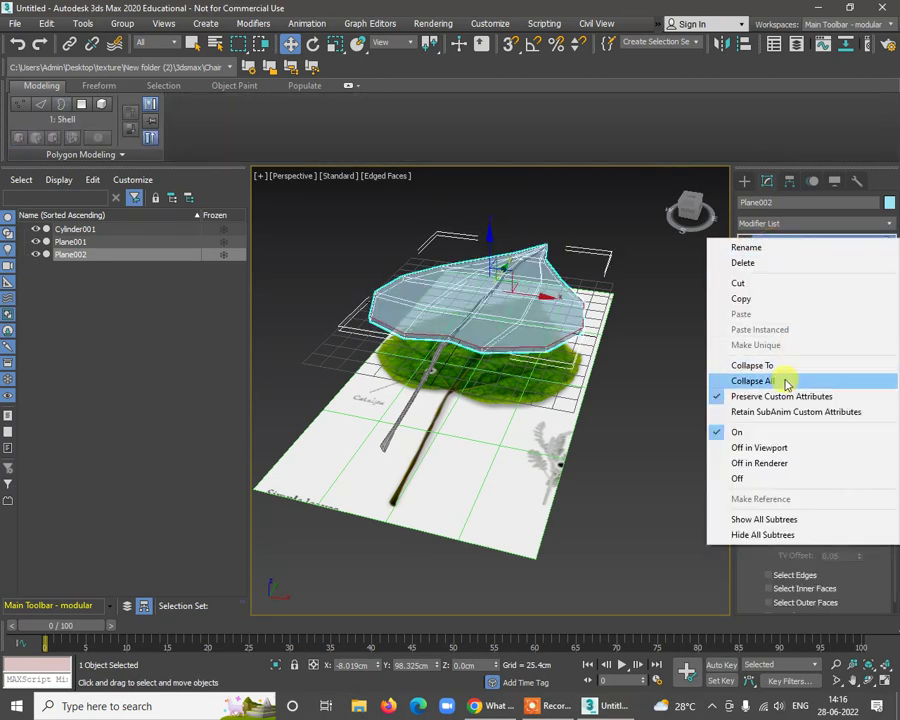
pyautogui.click(787, 381)
pyautogui.click(467, 394)
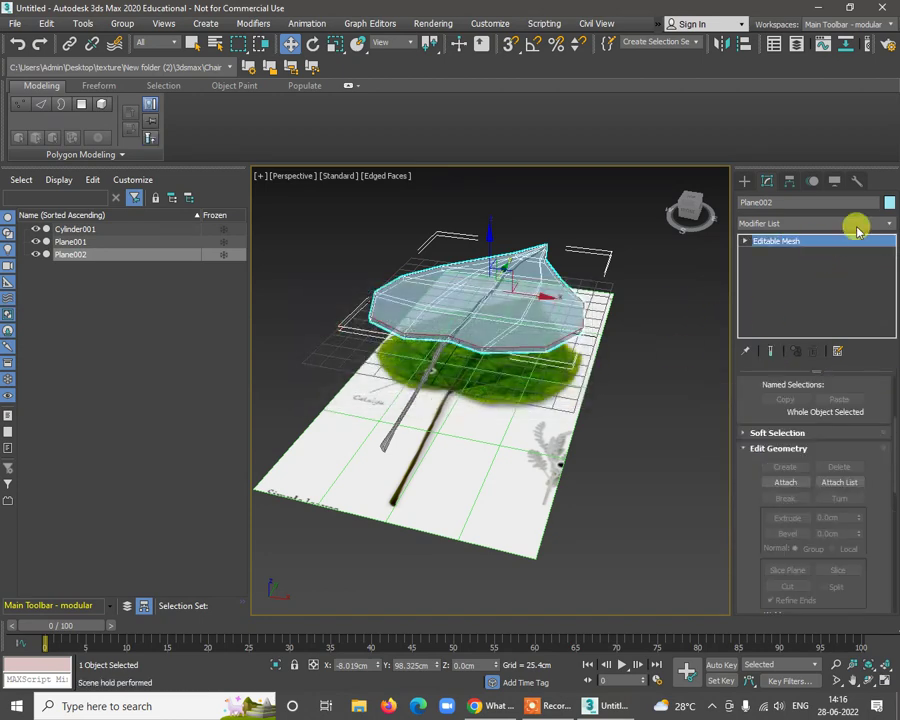
# Step: Try a Bend modifier on leaf mesh Plane002 with an angle of 20 and a direction of 177.5
pyautogui.click(888, 222)
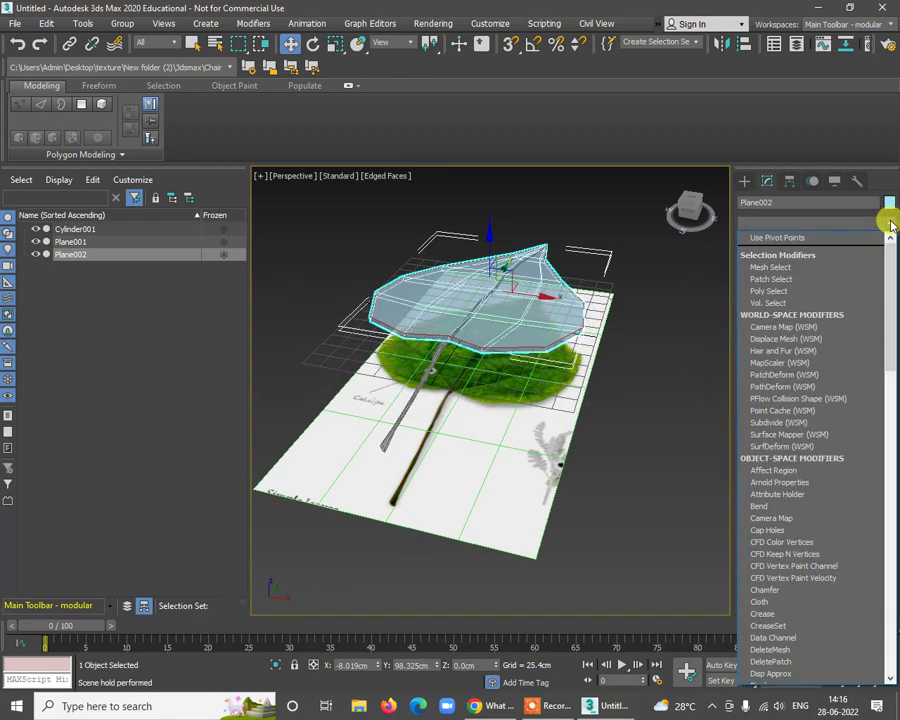
pyautogui.write('b')
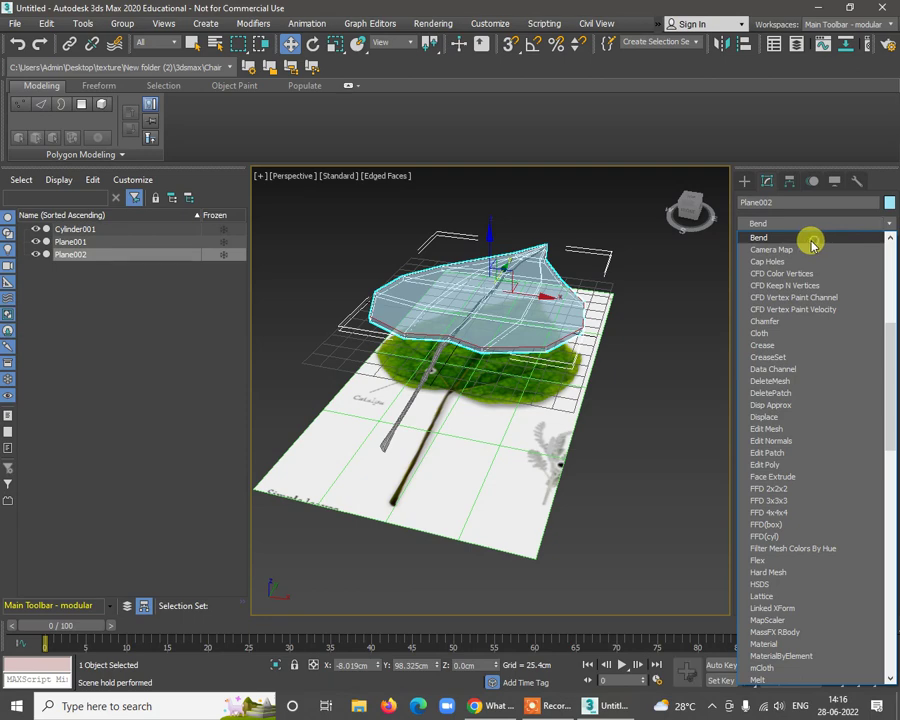
pyautogui.click(811, 239)
pyautogui.keyDown('alt'); pyautogui.moveTo(652, 448); pyautogui.dragTo(742, 430, button='middle'); pyautogui.keyUp('alt')
pyautogui.moveTo(852, 410); pyautogui.dragTo(842, 378)
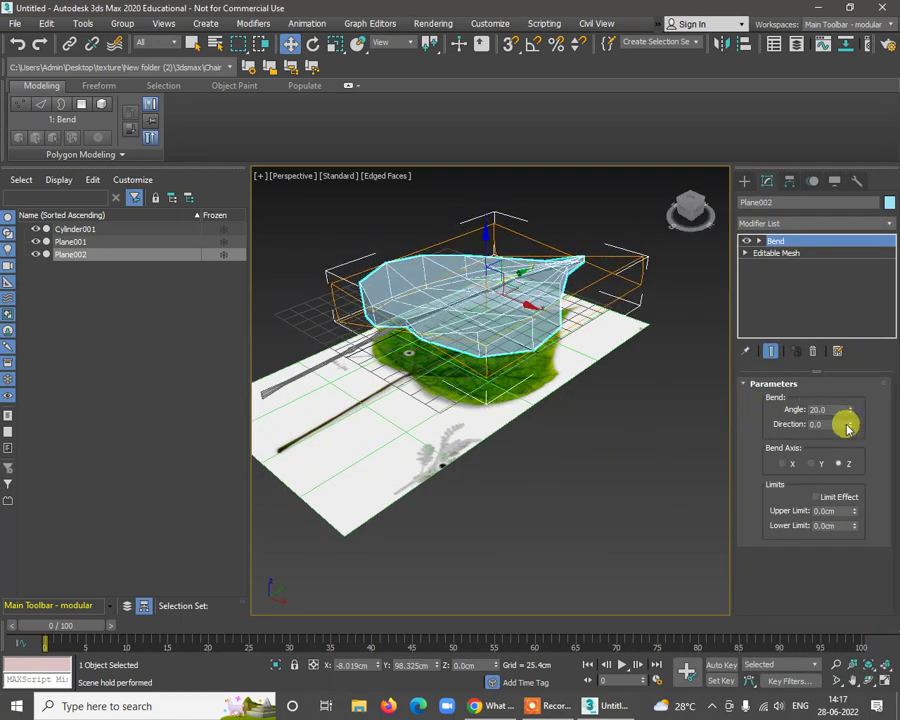
pyautogui.moveTo(848, 425); pyautogui.dragTo(866, 242)
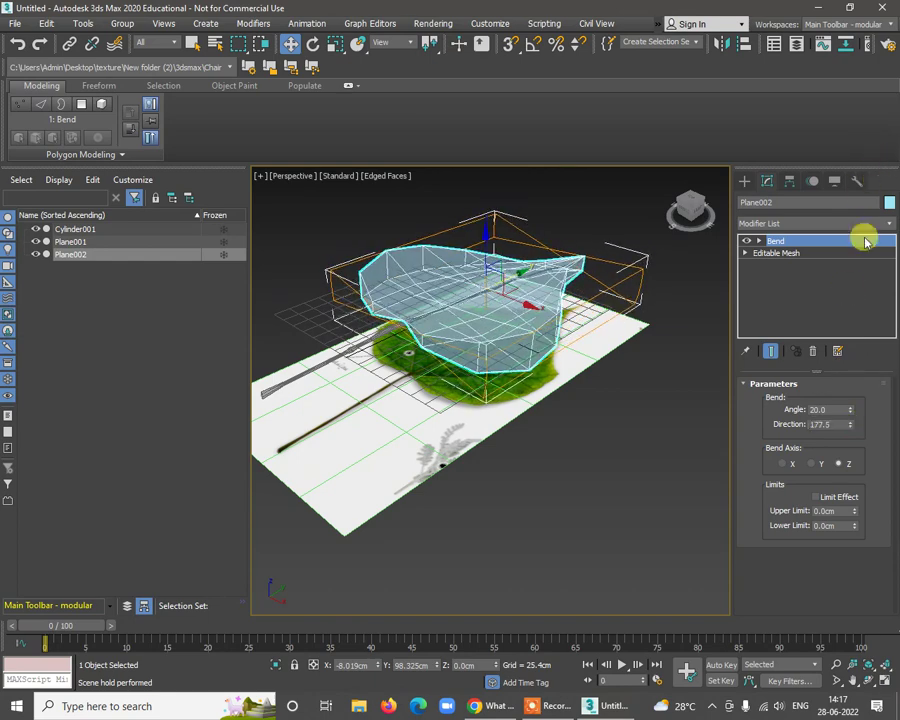
# Step: Reset the Bend direction to 0, switch the bend axis to Y and set the angle to 61
pyautogui.rightClick(866, 242)
pyautogui.click(814, 463)
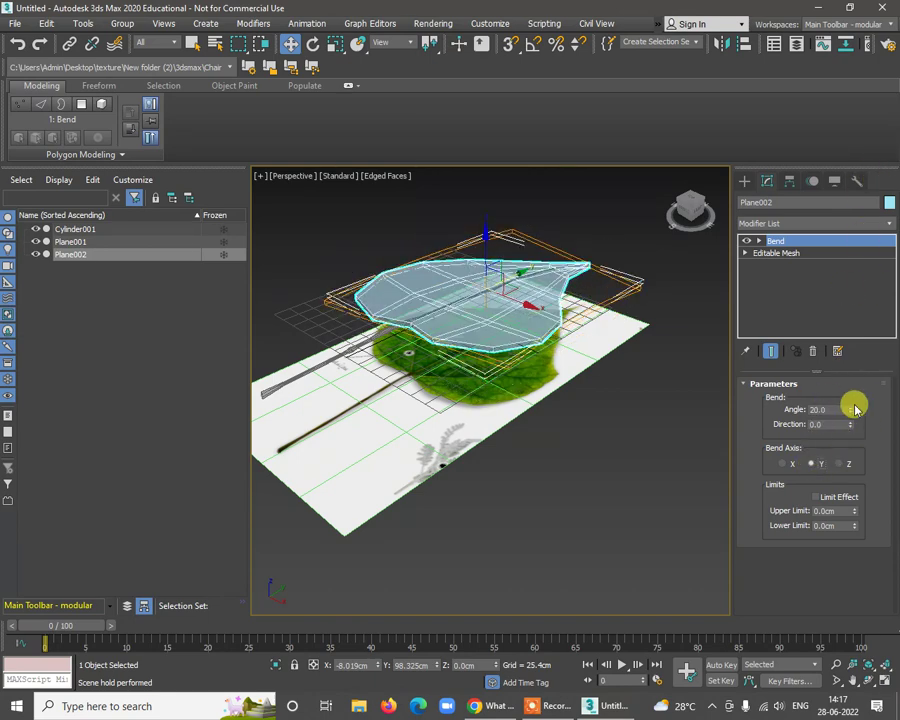
pyautogui.moveTo(852, 410); pyautogui.dragTo(849, 347)
pyautogui.keyDown('alt'); pyautogui.moveTo(622, 378); pyautogui.dragTo(755, 285, button='middle'); pyautogui.keyUp('alt')
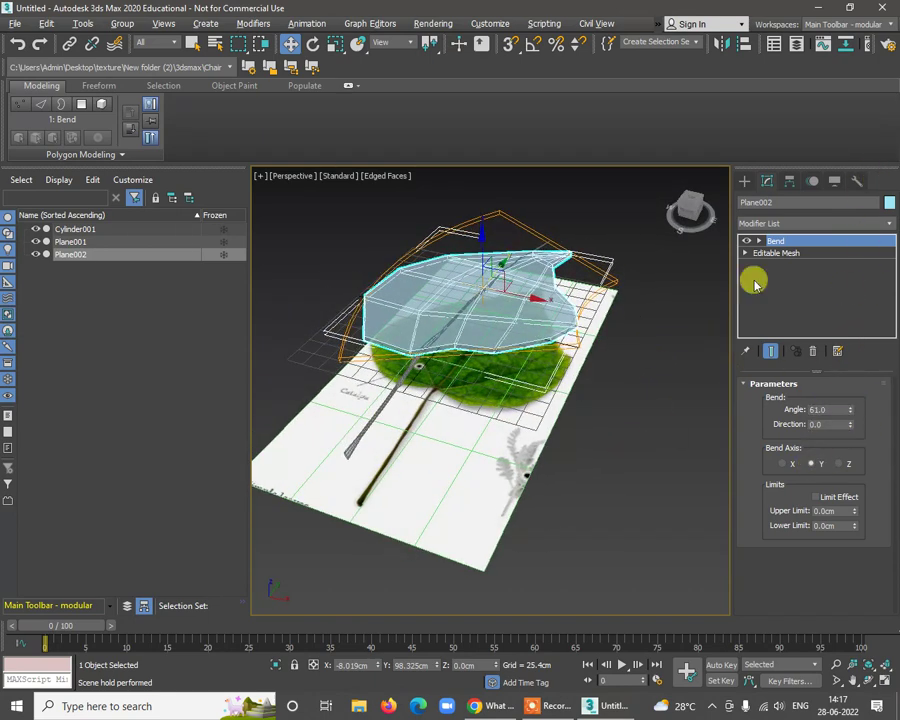
# Step: Rotate the Bend gizmo so the leaf curves along its length and set the bend angle to -49
pyautogui.click(759, 243)
pyautogui.click(782, 253)
pyautogui.press('e')
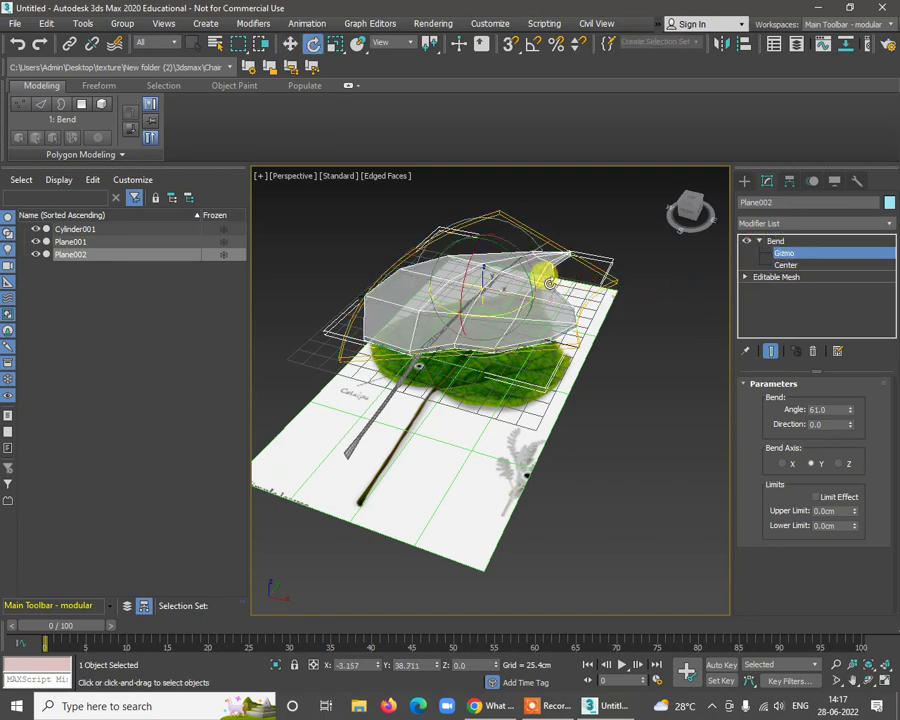
pyautogui.moveTo(523, 277); pyautogui.dragTo(368, 200)
pyautogui.keyDown('alt'); pyautogui.moveTo(566, 400); pyautogui.dragTo(480, 375, button='middle'); pyautogui.keyUp('alt')
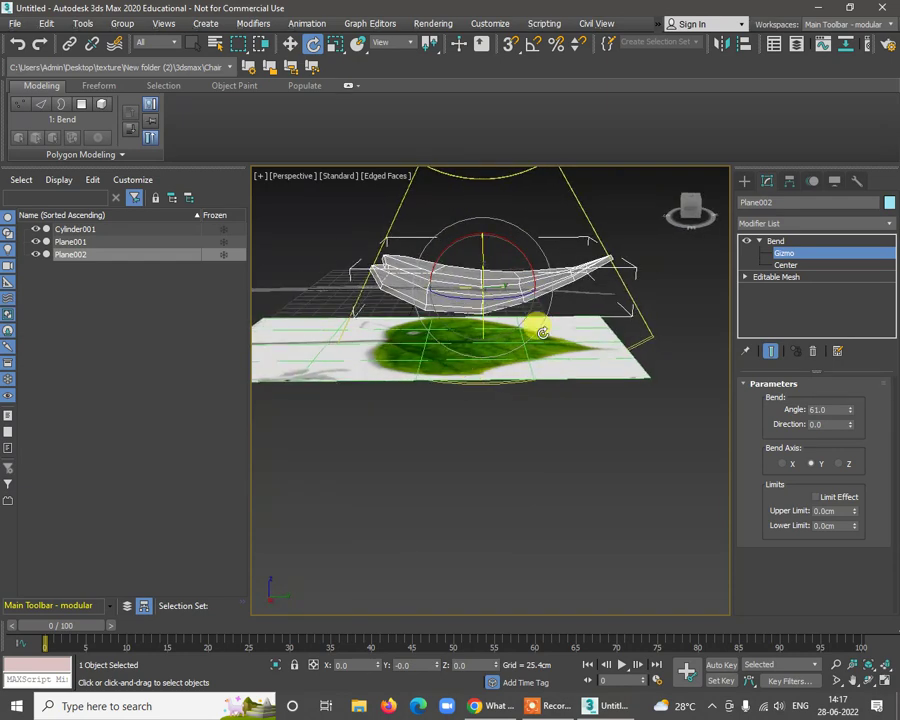
pyautogui.keyDown('alt'); pyautogui.moveTo(541, 332); pyautogui.dragTo(412, 288, button='middle'); pyautogui.keyUp('alt')
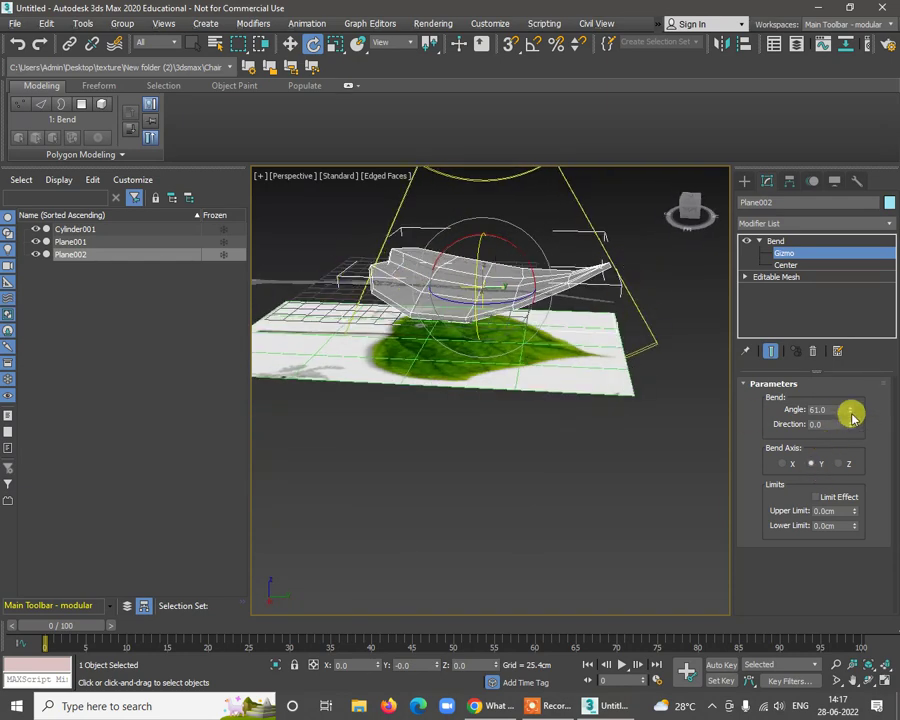
pyautogui.moveTo(850, 413); pyautogui.dragTo(850, 548)
pyautogui.keyDown('alt'); pyautogui.moveTo(508, 482); pyautogui.dragTo(862, 533, button='middle'); pyautogui.keyUp('alt')
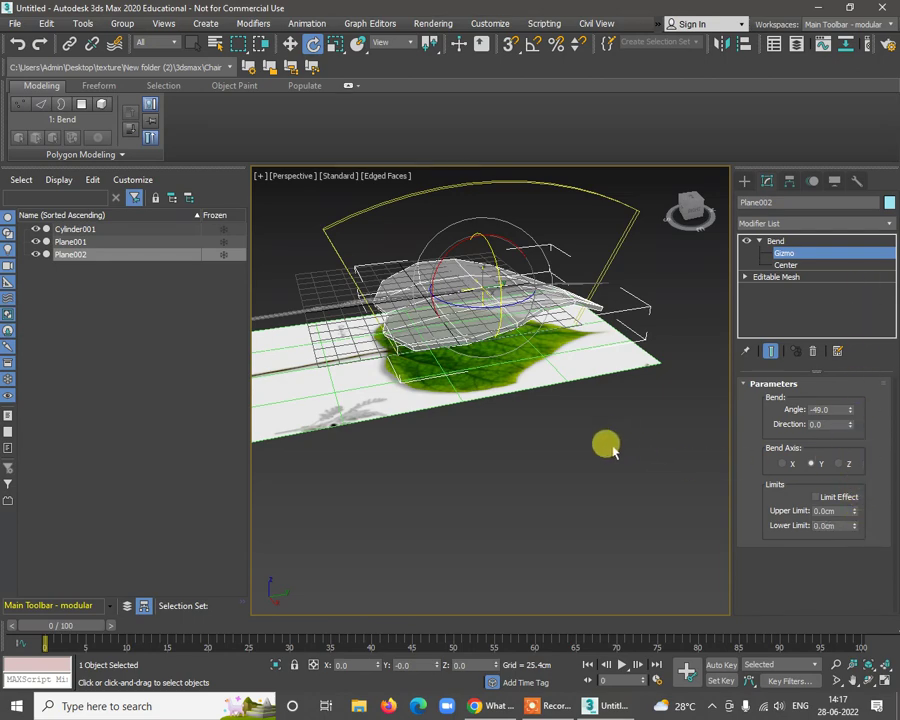
# Step: Enable Limit Effect on the Bend and try an upper limit of 0.305 cm and a lower limit of -945.674 cm
pyautogui.click(815, 496)
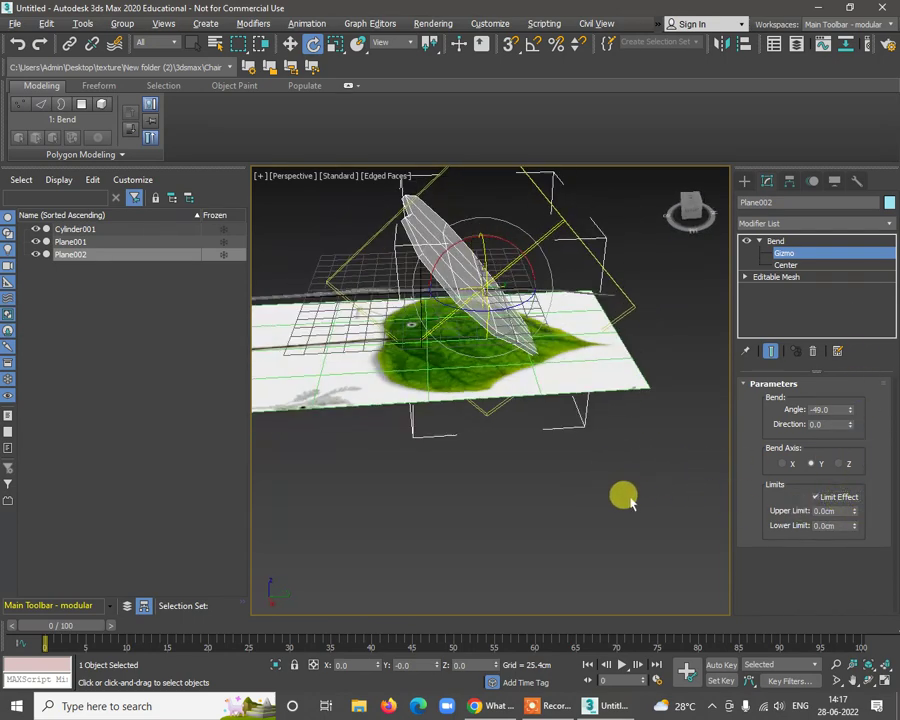
pyautogui.keyDown('alt'); pyautogui.moveTo(630, 503); pyautogui.dragTo(630, 495, button='middle'); pyautogui.keyUp('alt')
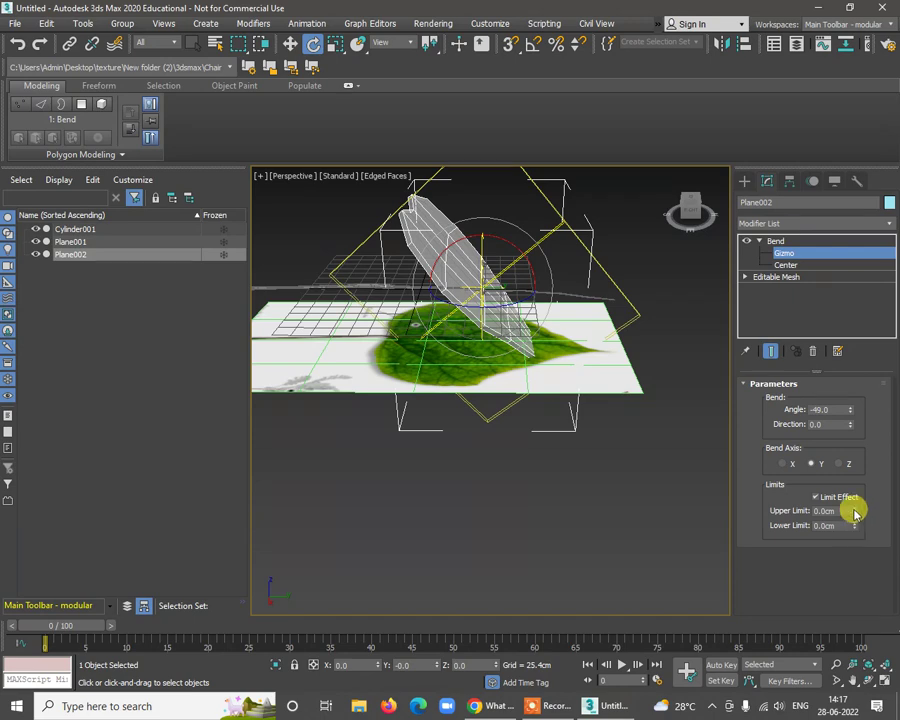
pyautogui.moveTo(855, 513); pyautogui.dragTo(28, 700)
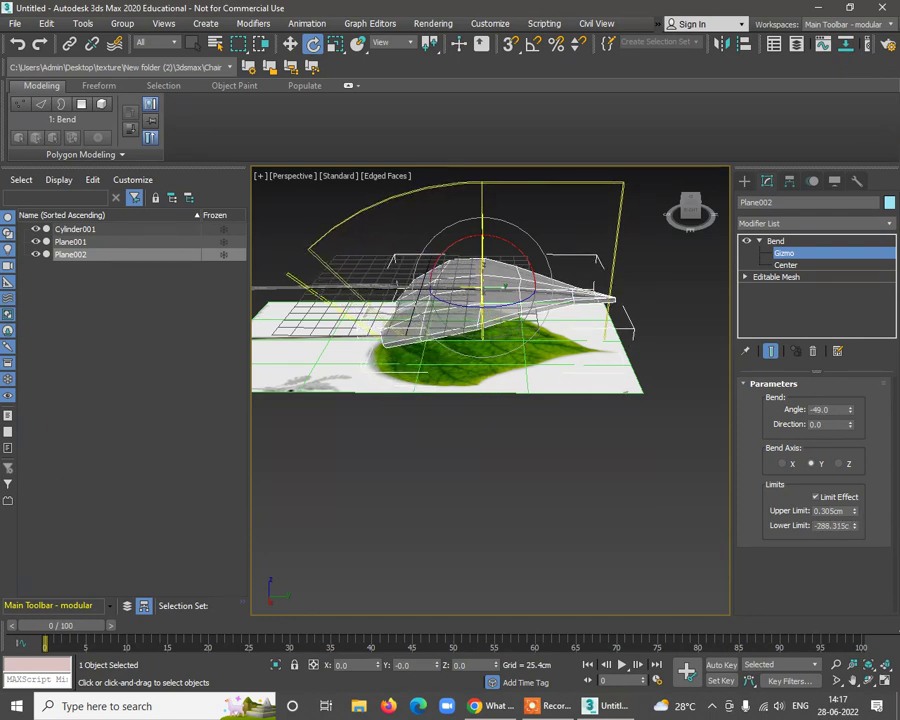
pyautogui.moveTo(855, 530); pyautogui.dragTo(846, 673)
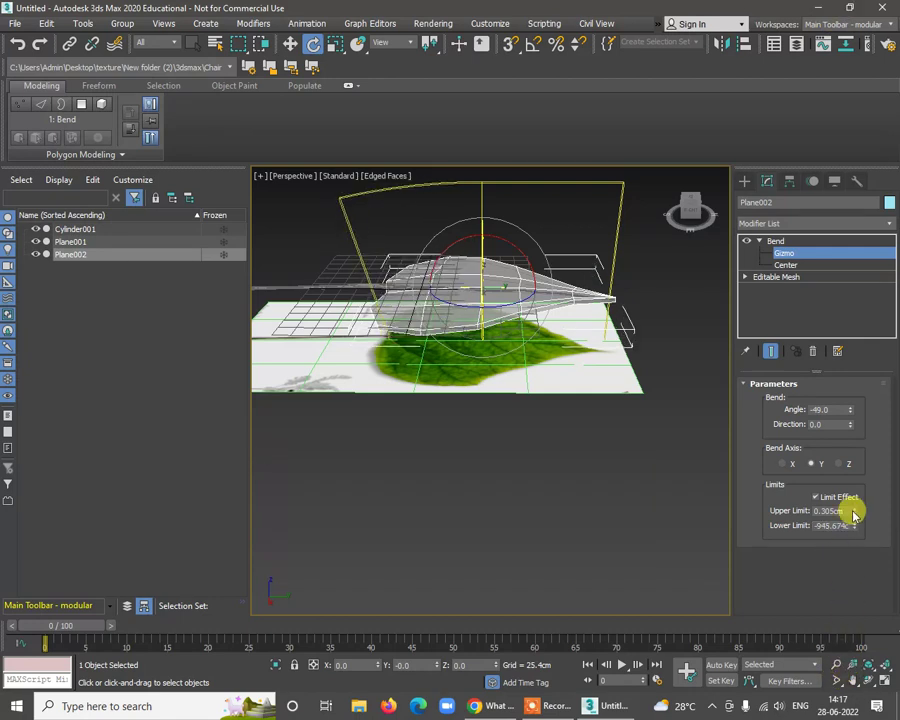
pyautogui.moveTo(866, 533); pyautogui.dragTo(735, 142)
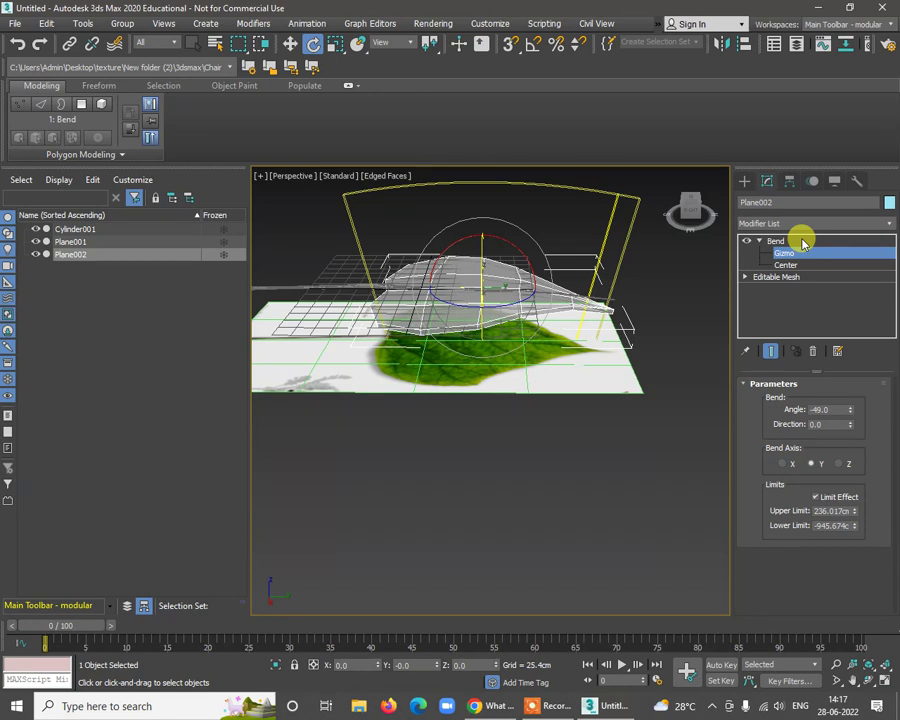
# Step: Delete the Bend modifier from Plane002
pyautogui.keyDown('alt'); pyautogui.moveTo(587, 372); pyautogui.dragTo(578, 436, button='middle'); pyautogui.keyUp('alt')
pyautogui.moveTo(690, 380)
pyautogui.keyDown('alt'); pyautogui.mouseDown(button='middle')
pyautogui.moveTo(713, 366)
pyautogui.moveTo(674, 386)
pyautogui.mouseUp(button='middle'); pyautogui.keyUp('alt')
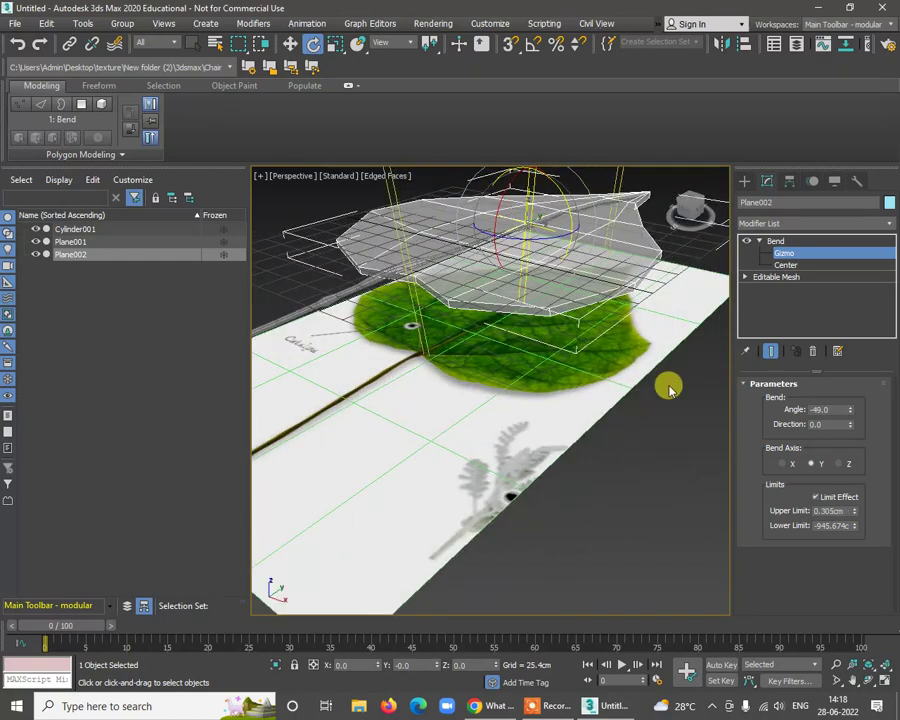
pyautogui.click(812, 352)
pyautogui.keyDown('alt'); pyautogui.moveTo(700, 385); pyautogui.dragTo(556, 398, button='middle'); pyautogui.keyUp('alt')
# Step: Convert Plane002 to an Editable Poly and attach the stem Cylinder001 to it
pyautogui.rightClick(792, 244)
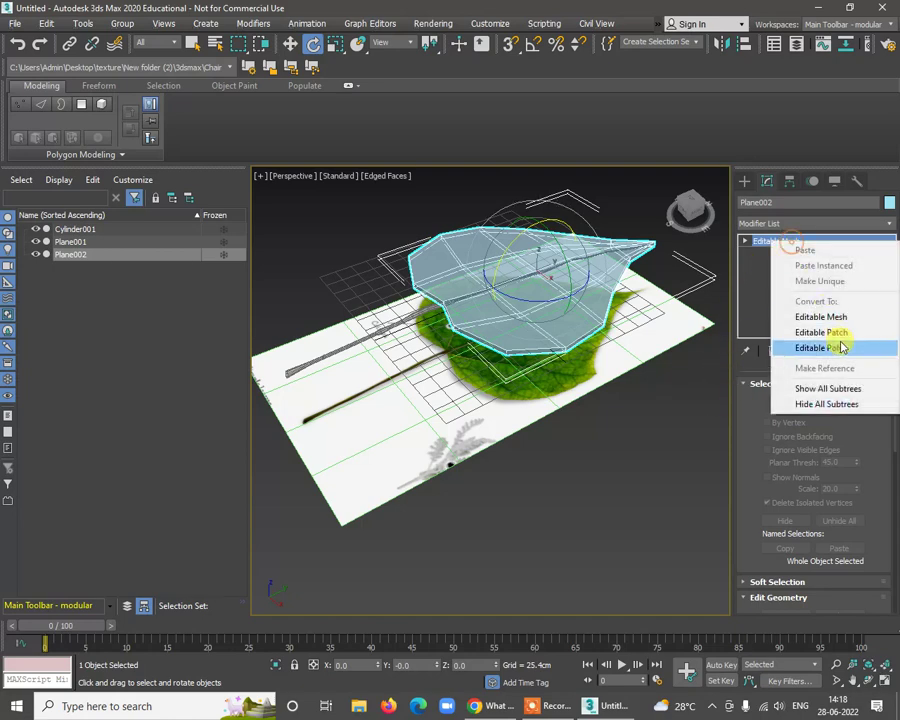
pyautogui.click(841, 347)
pyautogui.scroll(-5, 753, 444)
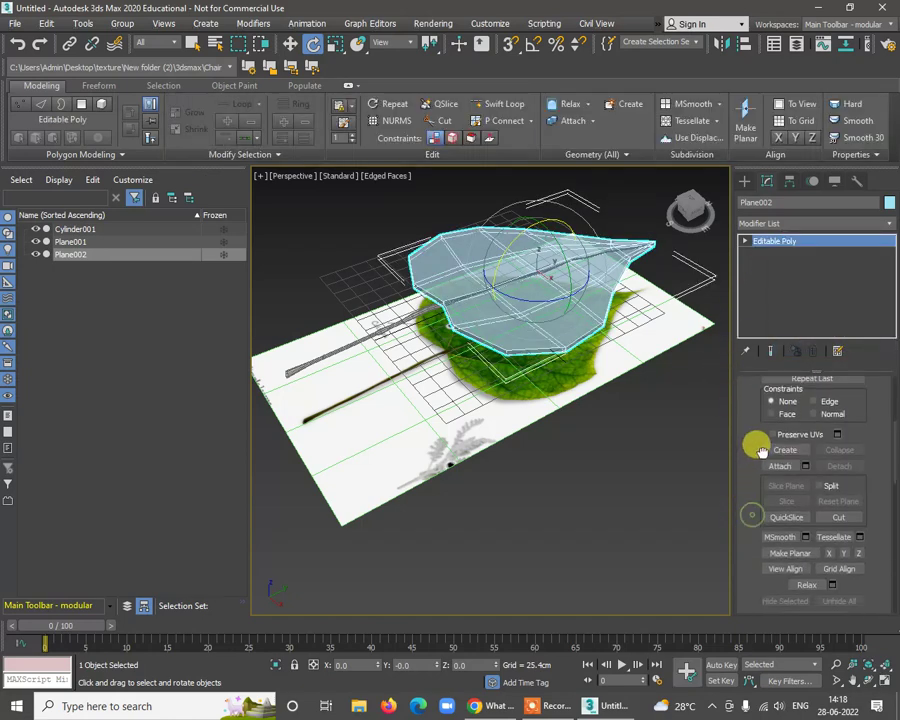
pyautogui.click(780, 429)
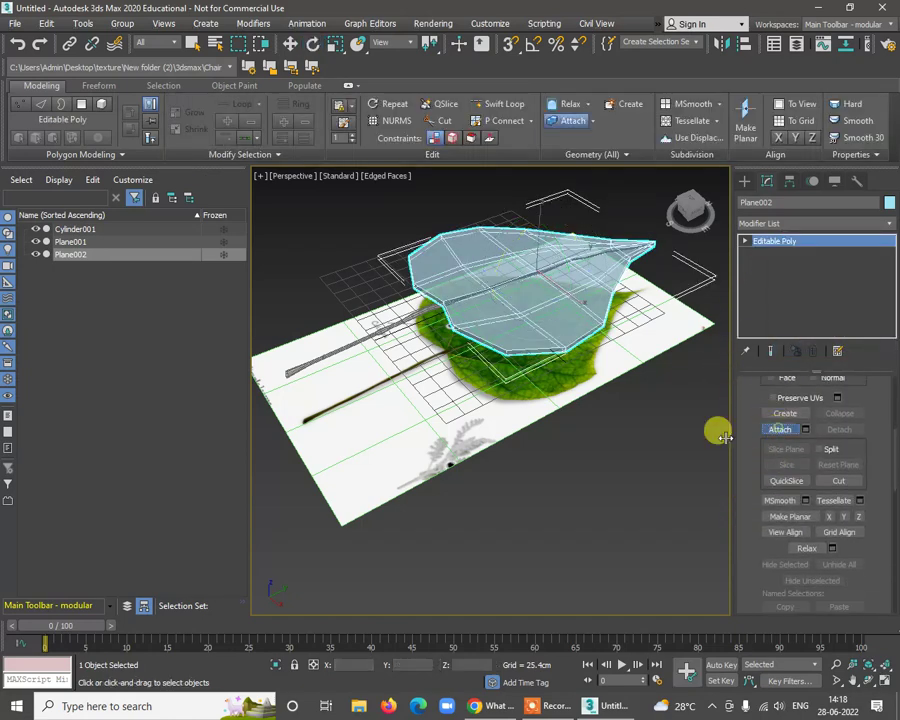
pyautogui.click(371, 337)
pyautogui.keyDown('alt'); pyautogui.moveTo(402, 345); pyautogui.dragTo(785, 378, button='middle'); pyautogui.keyUp('alt')
pyautogui.click(782, 430)
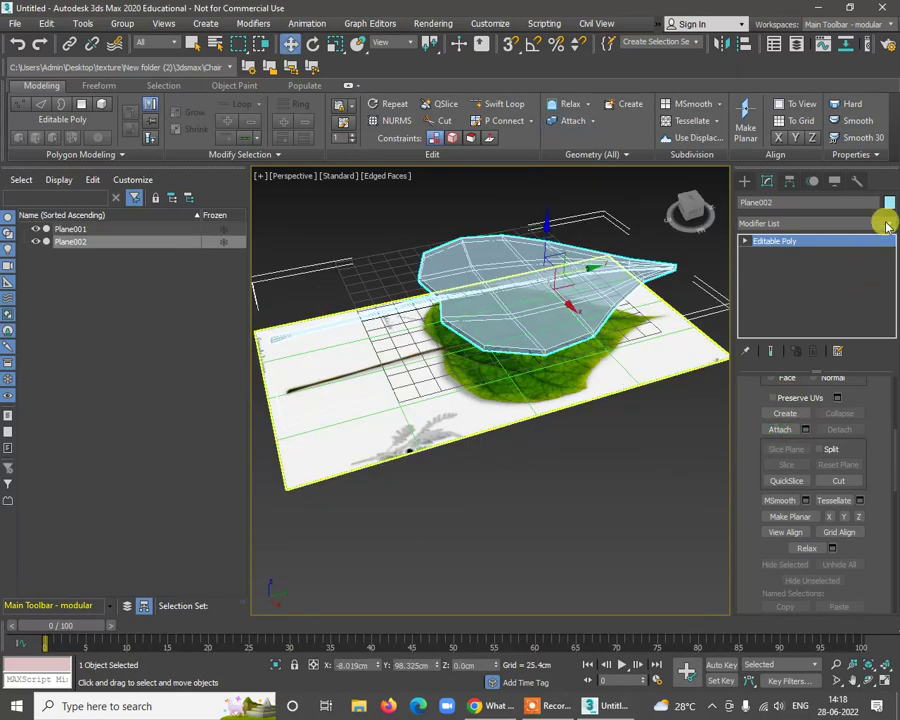
# Step: Add a Bend modifier to the combined leaf and stem, with an angle of 27.5 and the Y bend axis
pyautogui.click(886, 226)
pyautogui.press('b')
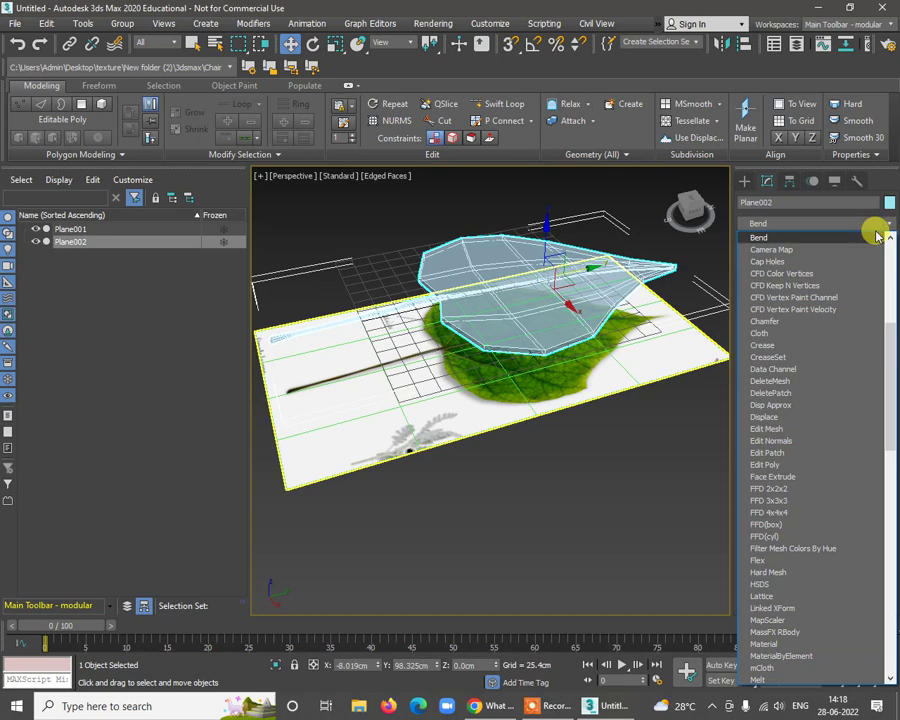
pyautogui.click(817, 240)
pyautogui.keyDown('alt'); pyautogui.moveTo(715, 330); pyautogui.dragTo(687, 392, button='middle'); pyautogui.keyUp('alt')
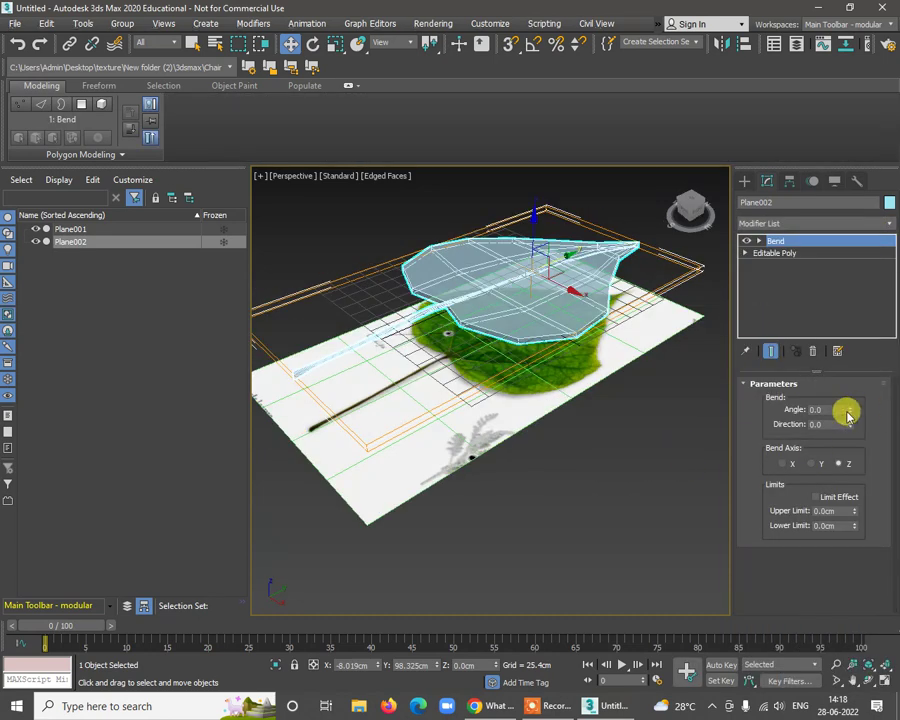
pyautogui.moveTo(847, 412); pyautogui.dragTo(829, 434)
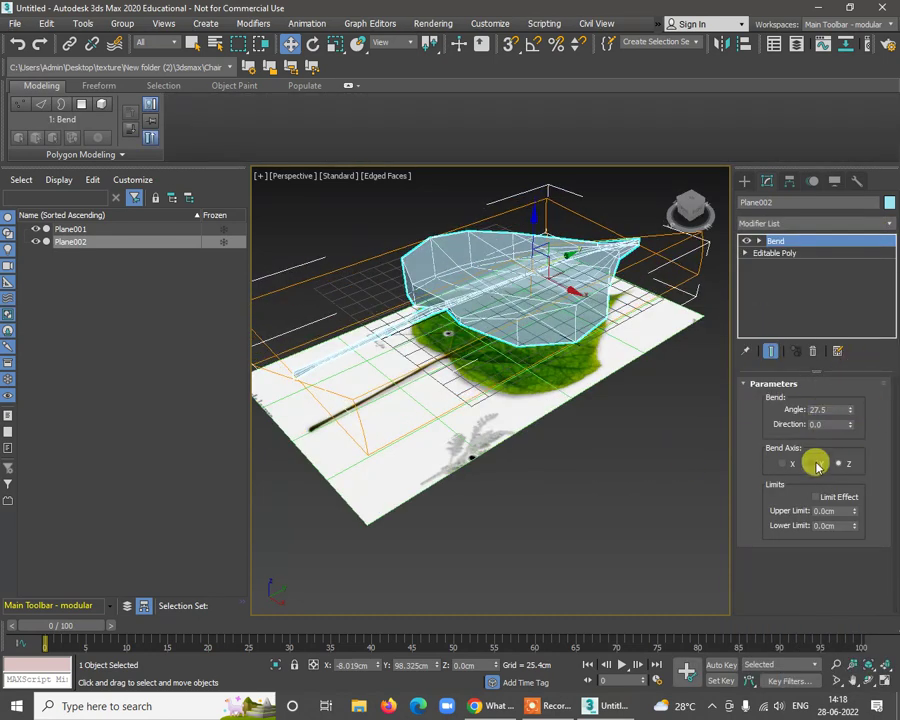
pyautogui.click(814, 463)
pyautogui.keyDown('alt'); pyautogui.moveTo(577, 408); pyautogui.dragTo(755, 303, button='middle'); pyautogui.keyUp('alt')
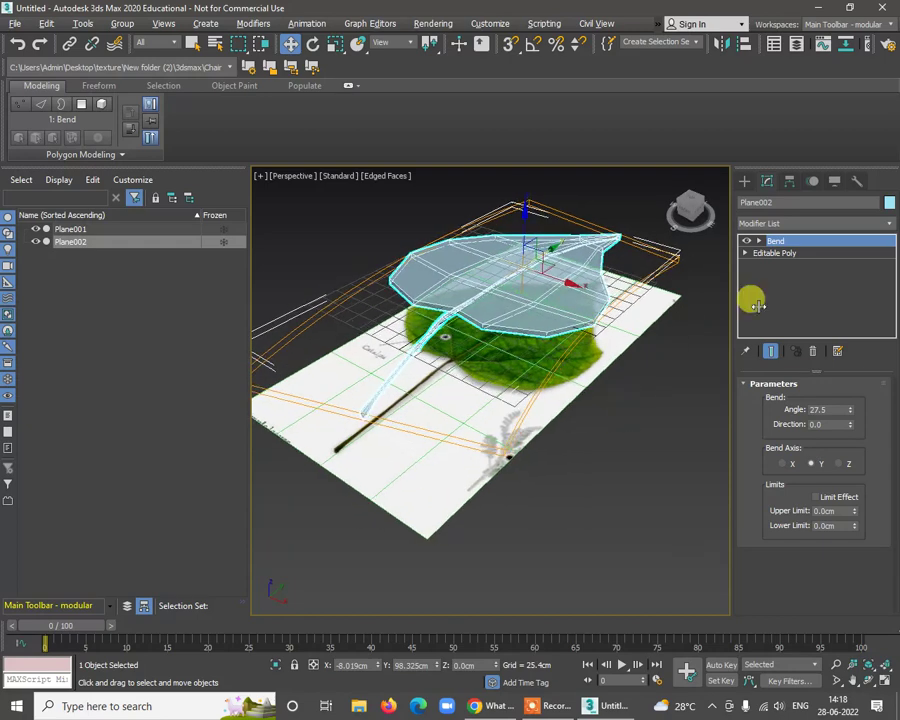
# Step: Rotate the Bend gizmo so the leaf and stem curve lengthwise, and set the bend angle to -41
pyautogui.click(784, 253)
pyautogui.press('e')
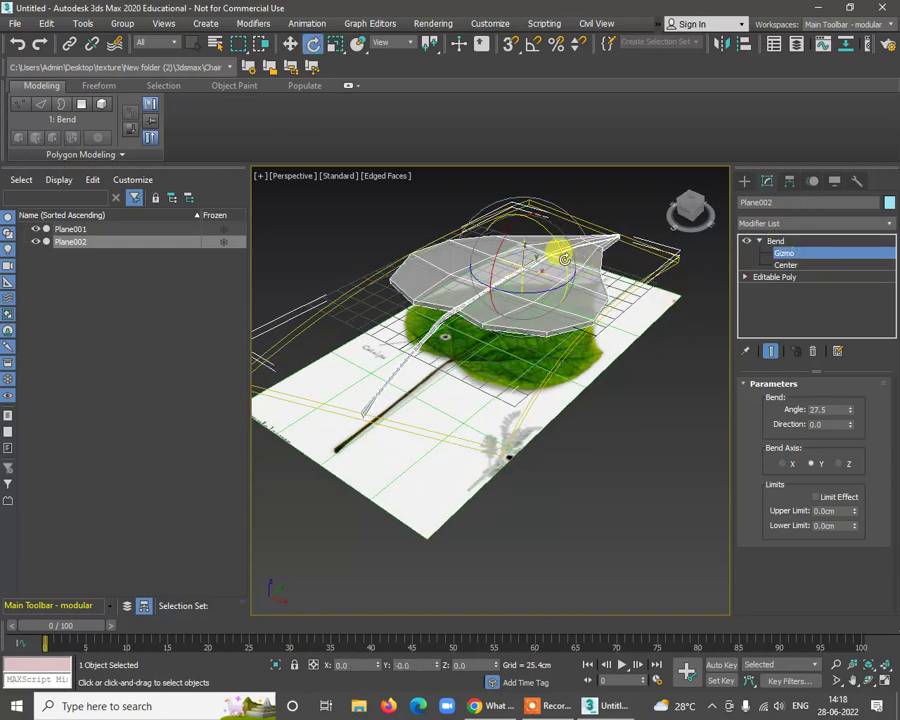
pyautogui.moveTo(552, 243); pyautogui.dragTo(505, 300)
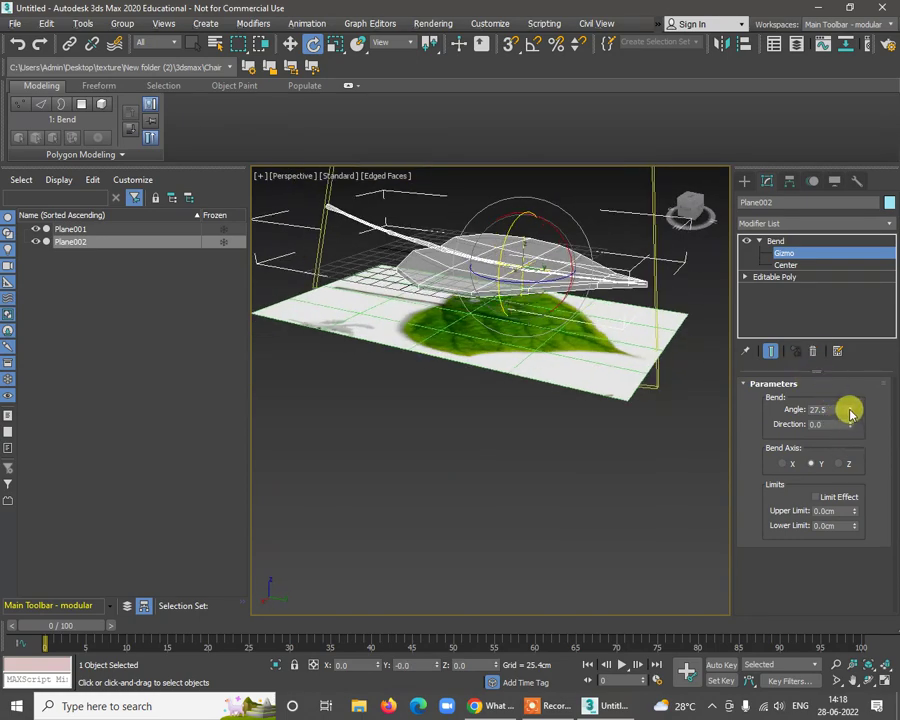
pyautogui.moveTo(850, 412); pyautogui.dragTo(858, 498)
pyautogui.keyDown('alt'); pyautogui.moveTo(520, 490); pyautogui.dragTo(811, 487, button='middle'); pyautogui.keyUp('alt')
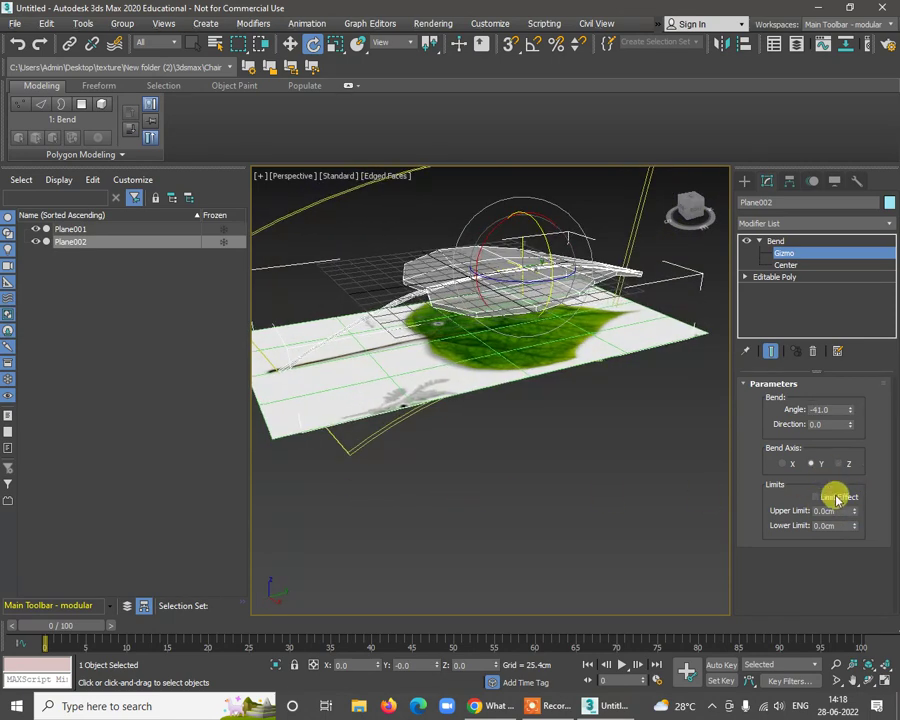
# Step: Try restricting the bend with Limit Effect and different upper limit values, and switch the limit off again
pyautogui.click(837, 498)
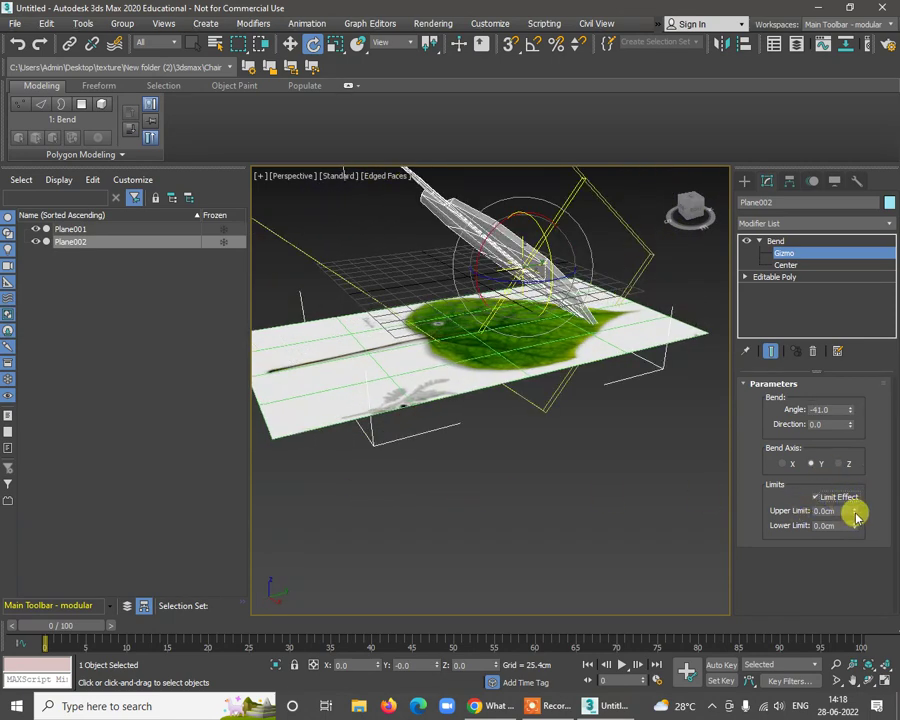
pyautogui.moveTo(855, 515); pyautogui.dragTo(857, 483)
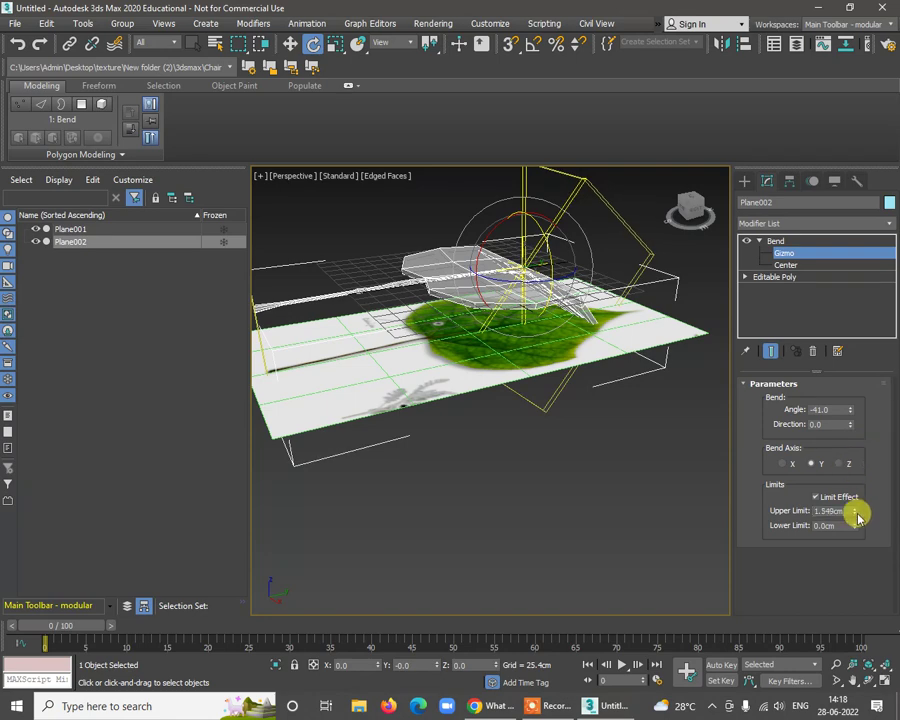
pyautogui.moveTo(855, 533); pyautogui.dragTo(876, 662)
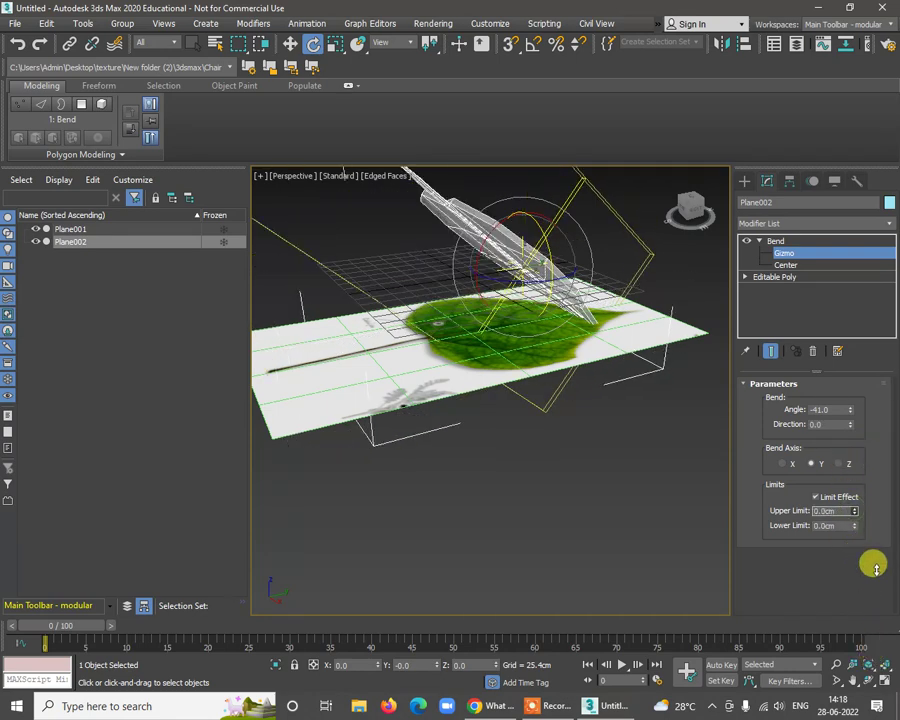
pyautogui.moveTo(873, 566); pyautogui.dragTo(856, 530)
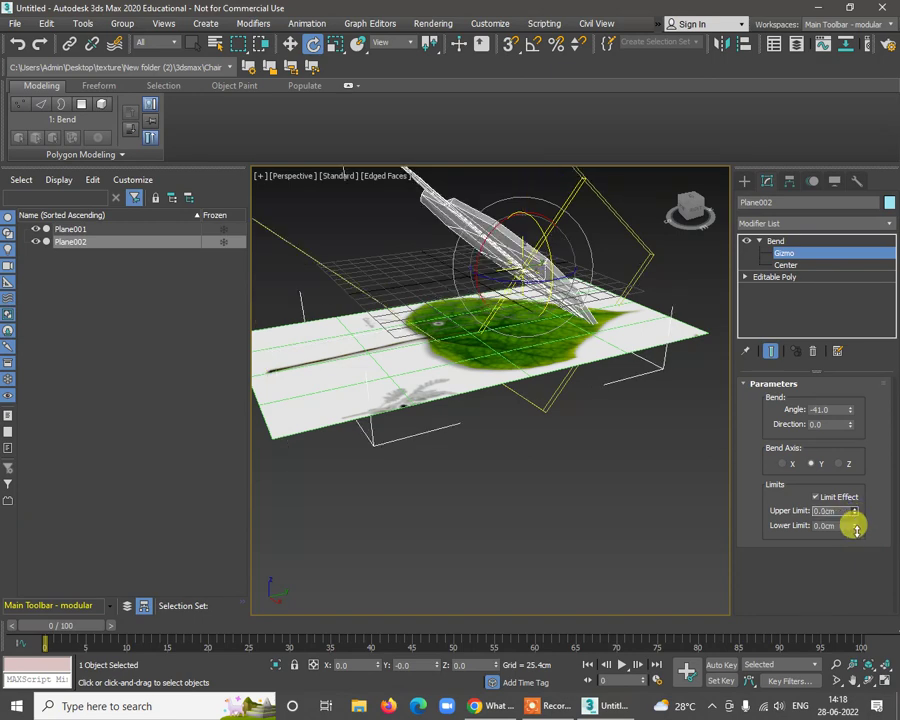
pyautogui.click(809, 466)
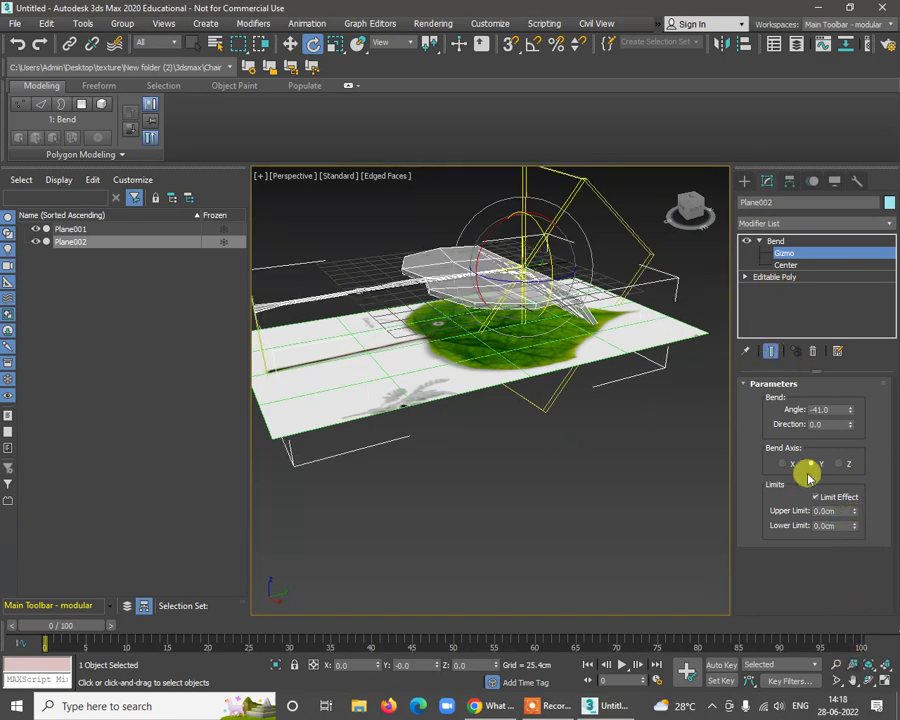
pyautogui.click(818, 497)
# Step: Move the Bend gizmo lengthwise along the Y axis toward the stem end of the leaf
pyautogui.keyDown('alt'); pyautogui.moveTo(466, 377); pyautogui.dragTo(716, 302, button='middle'); pyautogui.keyUp('alt')
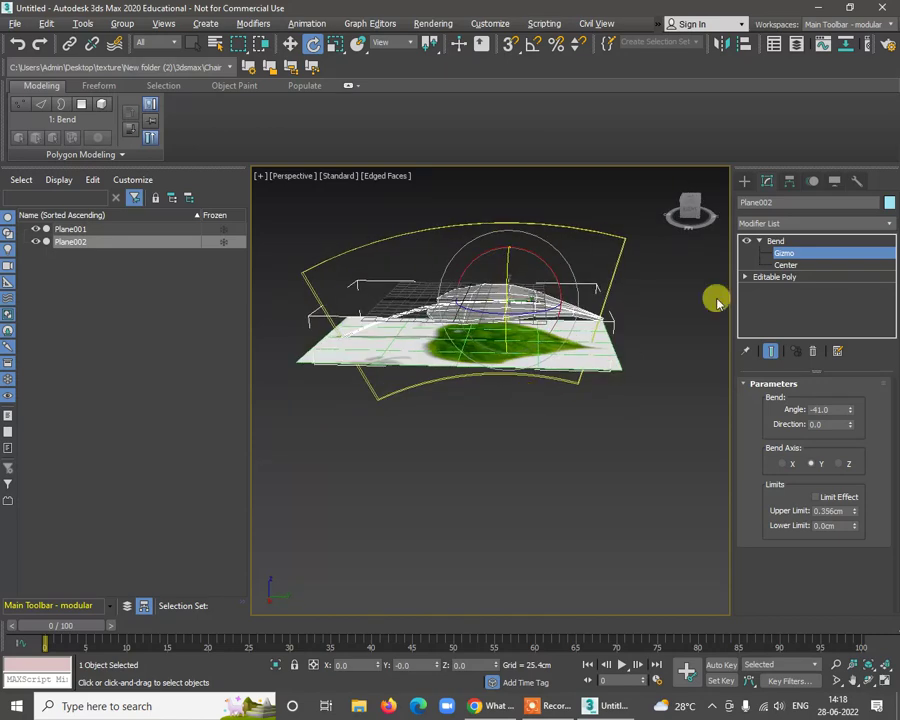
pyautogui.moveTo(553, 299); pyautogui.dragTo(479, 297)
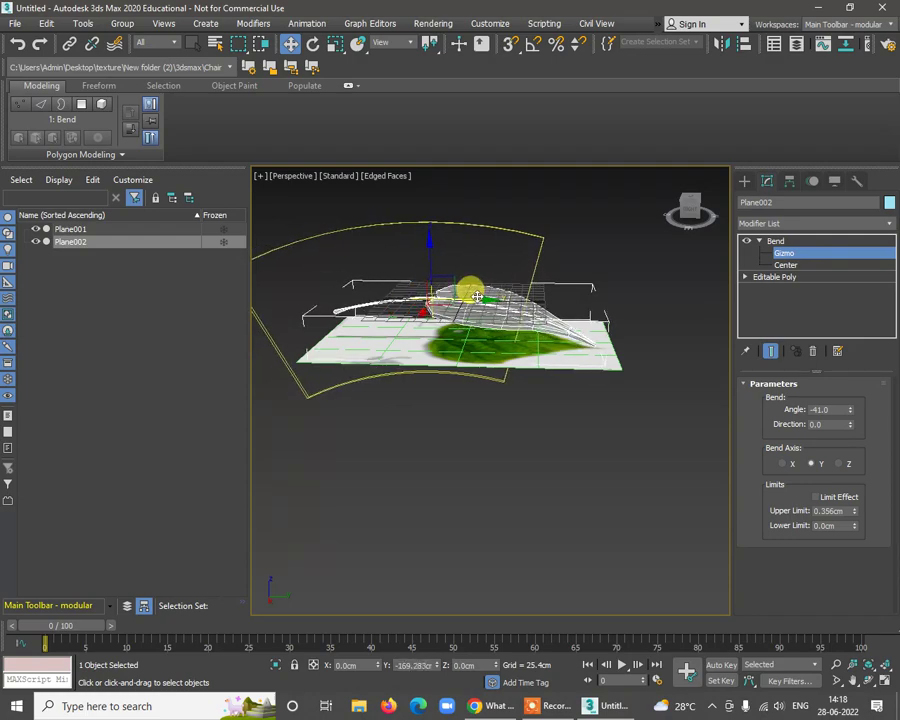
pyautogui.keyDown('alt'); pyautogui.moveTo(477, 296); pyautogui.dragTo(610, 362, button='middle'); pyautogui.keyUp('alt')
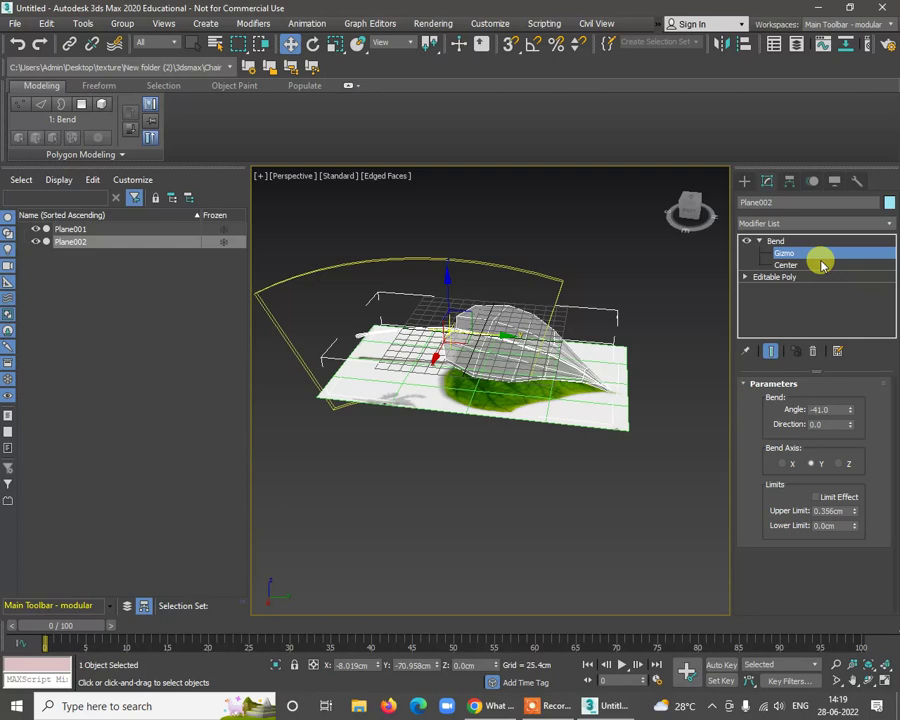
# Step: Add a second Bend modifier to Plane002 with the X bend axis and an angle of -58
pyautogui.click(891, 223)
pyautogui.press('b')
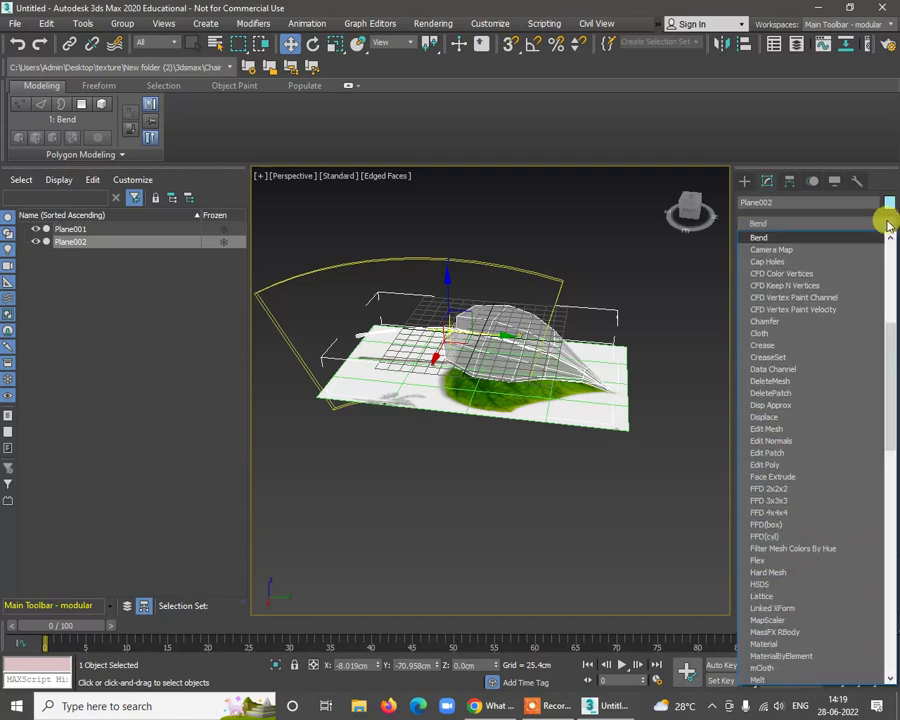
pyautogui.click(812, 234)
pyautogui.keyDown('alt'); pyautogui.moveTo(521, 314); pyautogui.dragTo(603, 380, button='middle'); pyautogui.keyUp('alt')
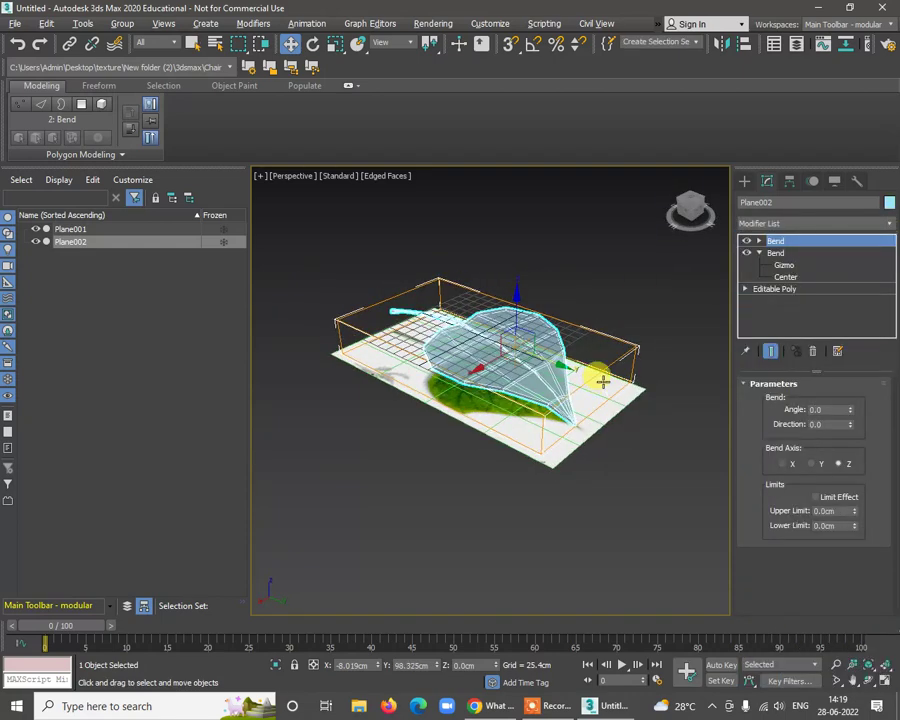
pyautogui.click(758, 243)
pyautogui.click(792, 253)
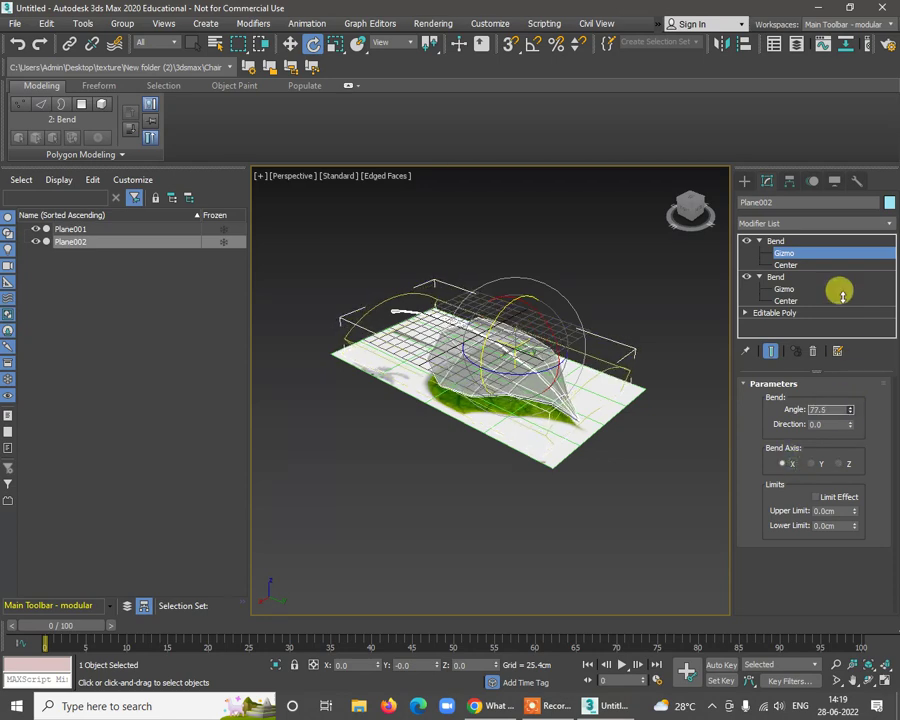
pyautogui.keyDown('alt'); pyautogui.moveTo(660, 405); pyautogui.dragTo(672, 432, button='middle'); pyautogui.keyUp('alt')
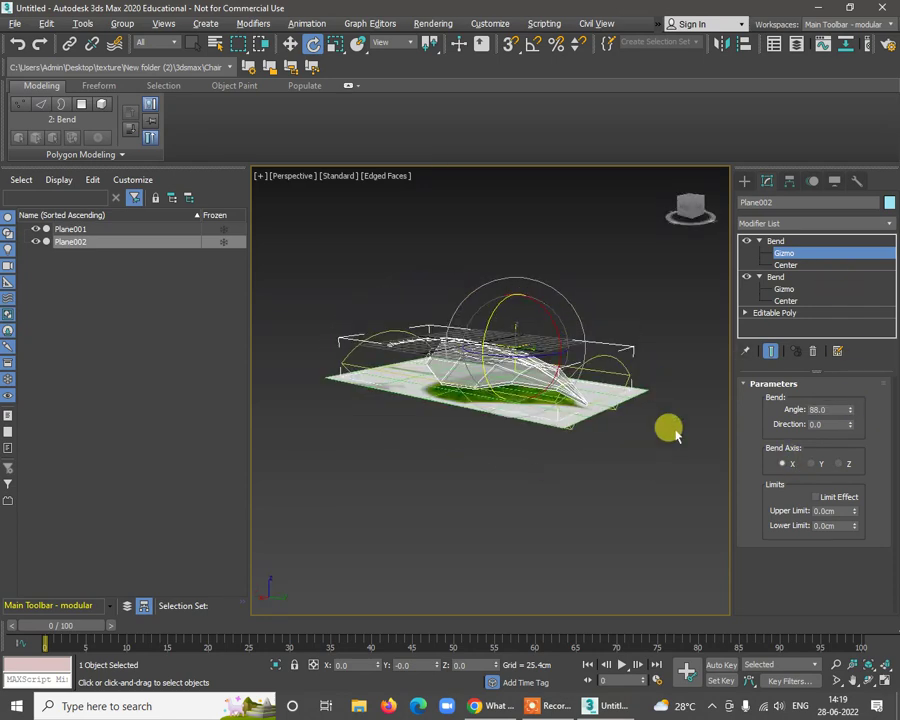
pyautogui.moveTo(849, 412); pyautogui.dragTo(833, 605)
pyautogui.keyDown('alt'); pyautogui.moveTo(835, 618); pyautogui.dragTo(480, 470, button='middle'); pyautogui.keyUp('alt')
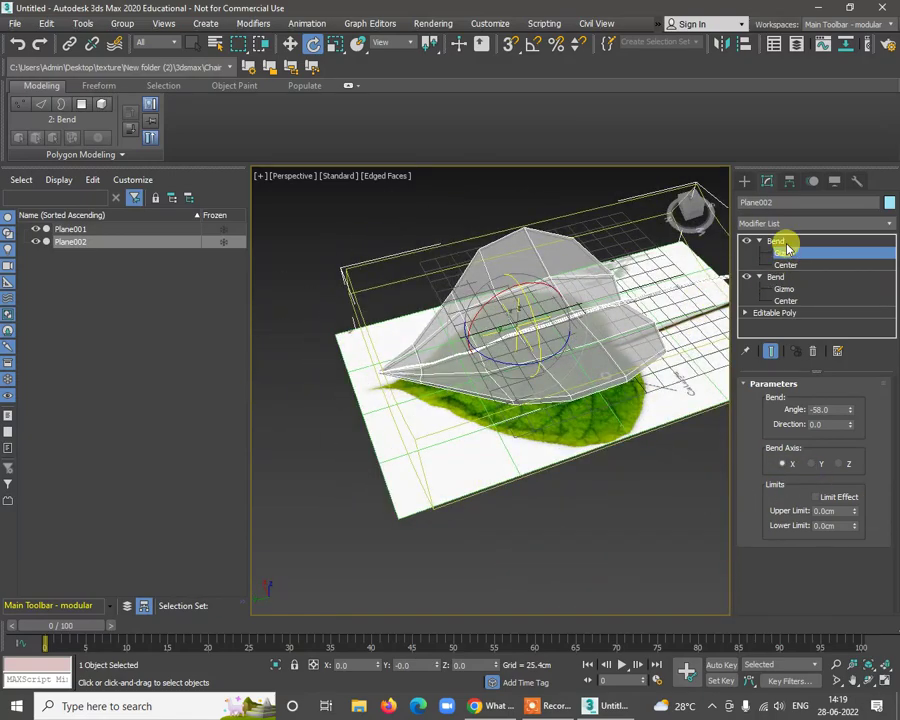
# Step: Collapse the whole modifier stack of Plane002, holding the scene when confirming
pyautogui.click(784, 242)
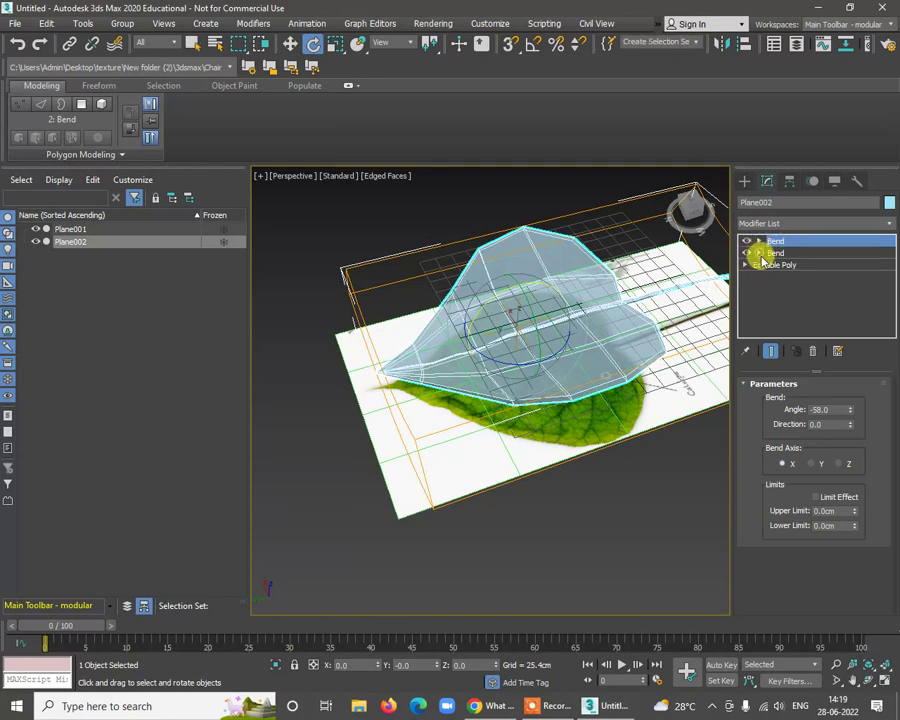
pyautogui.rightClick(788, 246)
pyautogui.click(797, 379)
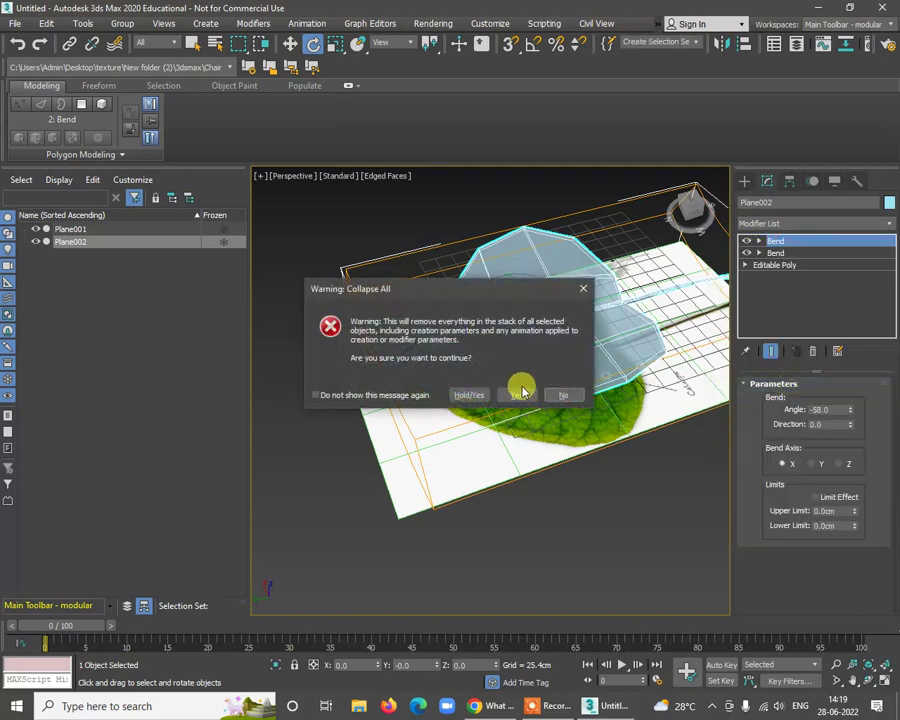
pyautogui.click(468, 396)
# Step: Apply a TurboSmooth modifier to the collapsed leaf and deselect it
pyautogui.keyDown('alt'); pyautogui.moveTo(526, 466); pyautogui.dragTo(520, 415, button='middle'); pyautogui.keyUp('alt')
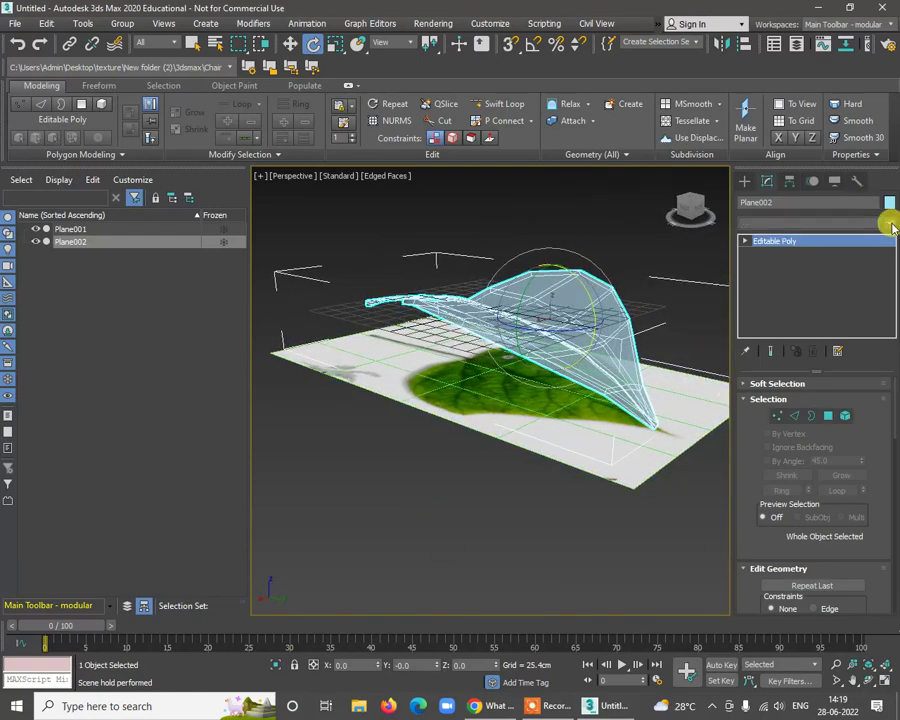
pyautogui.click(893, 228)
pyautogui.press('t')
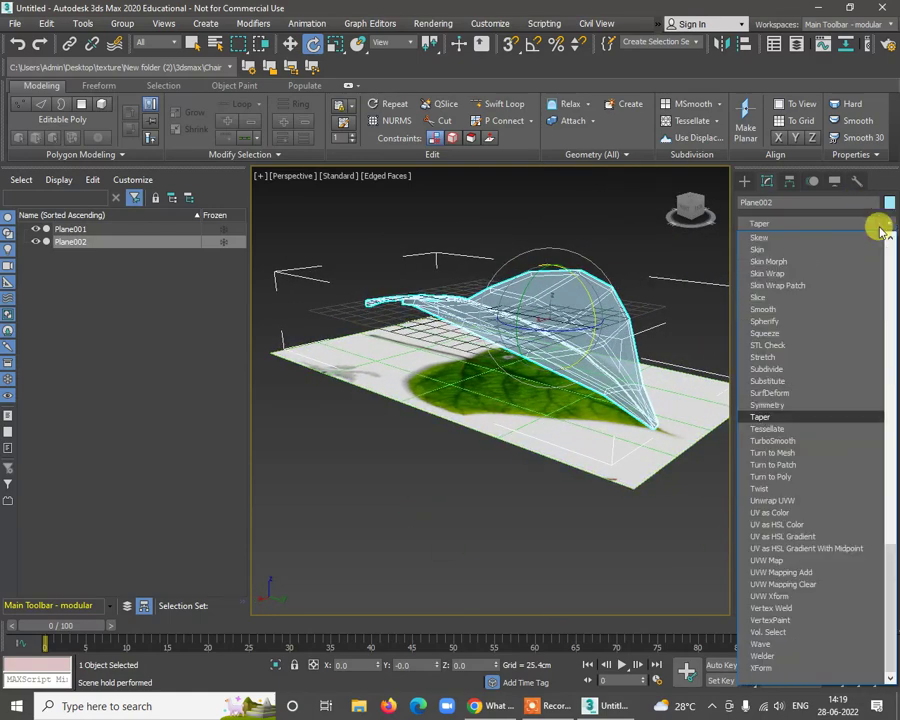
pyautogui.click(800, 443)
pyautogui.scroll(-3, 590, 505)
pyautogui.click(553, 486)
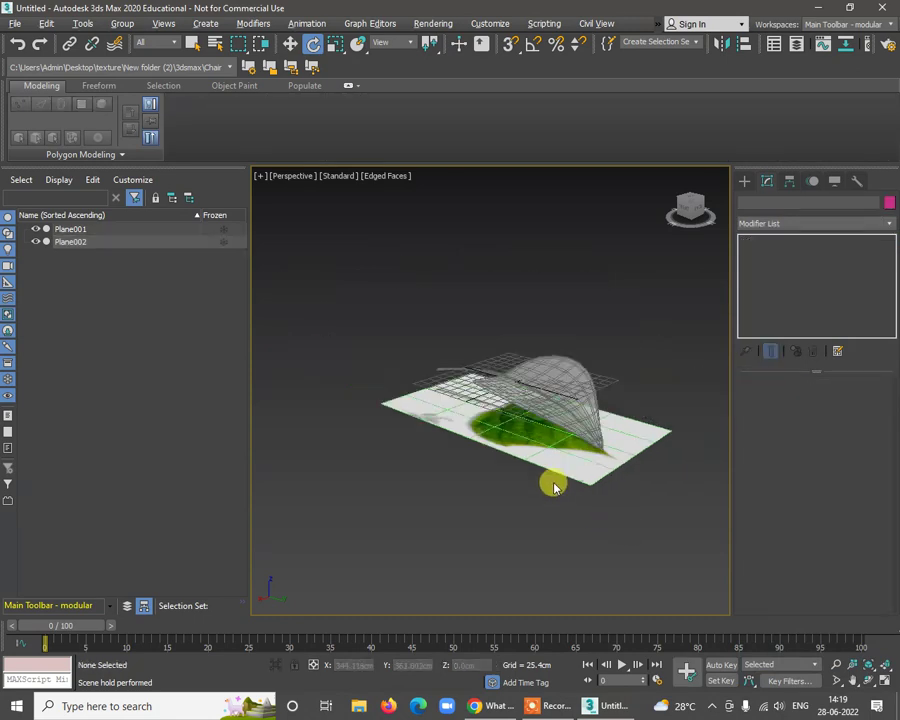
# Step: Turn off the See-Through display for Plane002 in its object properties
pyautogui.keyDown('alt'); pyautogui.moveTo(553, 486); pyautogui.dragTo(524, 368, button='middle'); pyautogui.keyUp('alt')
pyautogui.rightClick(533, 378)
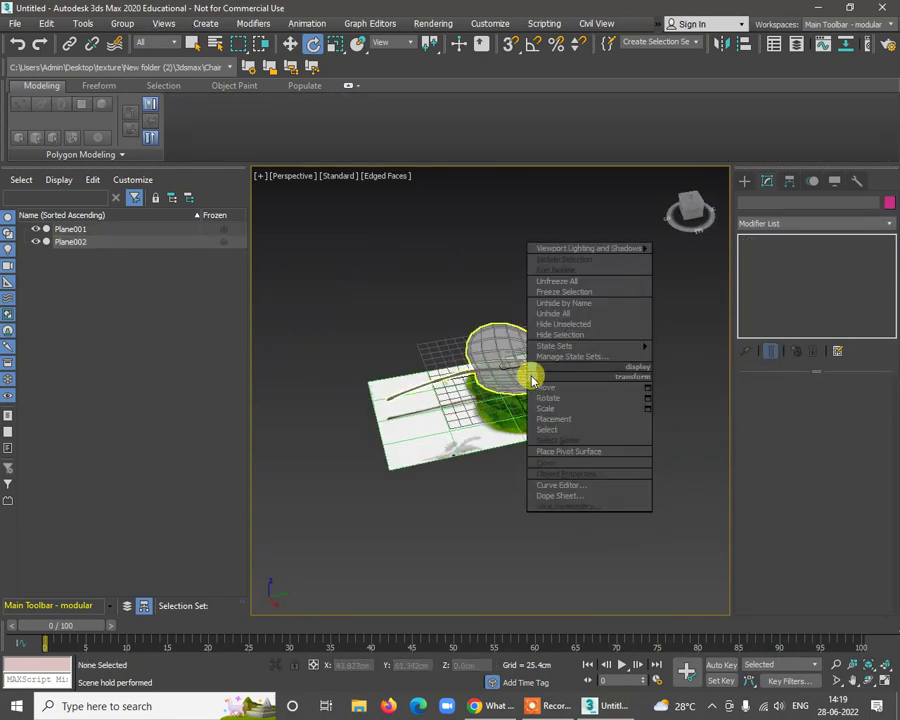
pyautogui.click(568, 452)
pyautogui.press('e')
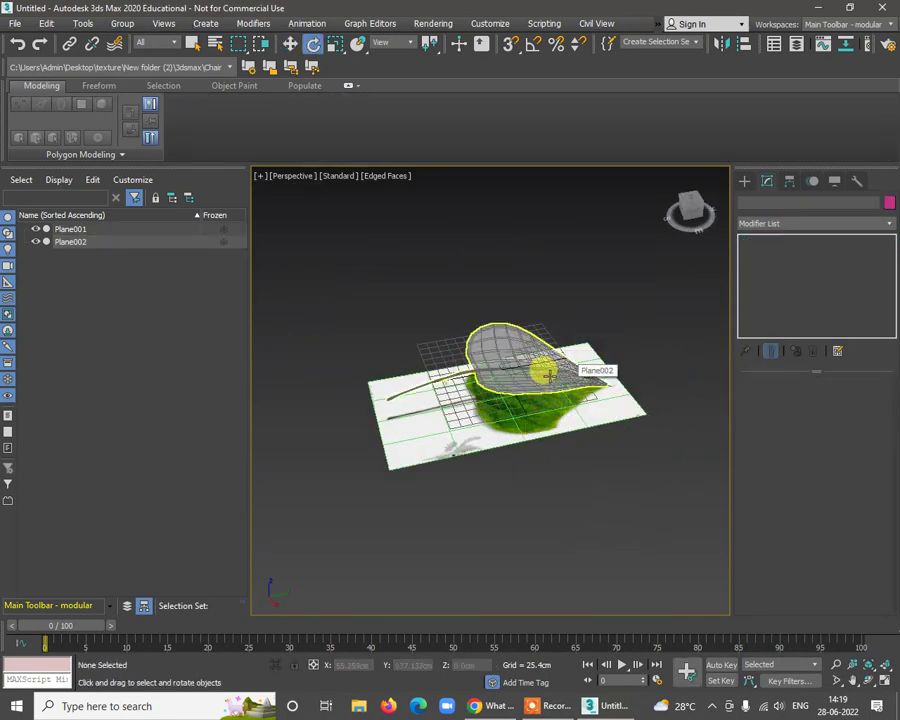
pyautogui.click(527, 373)
pyautogui.rightClick(527, 371)
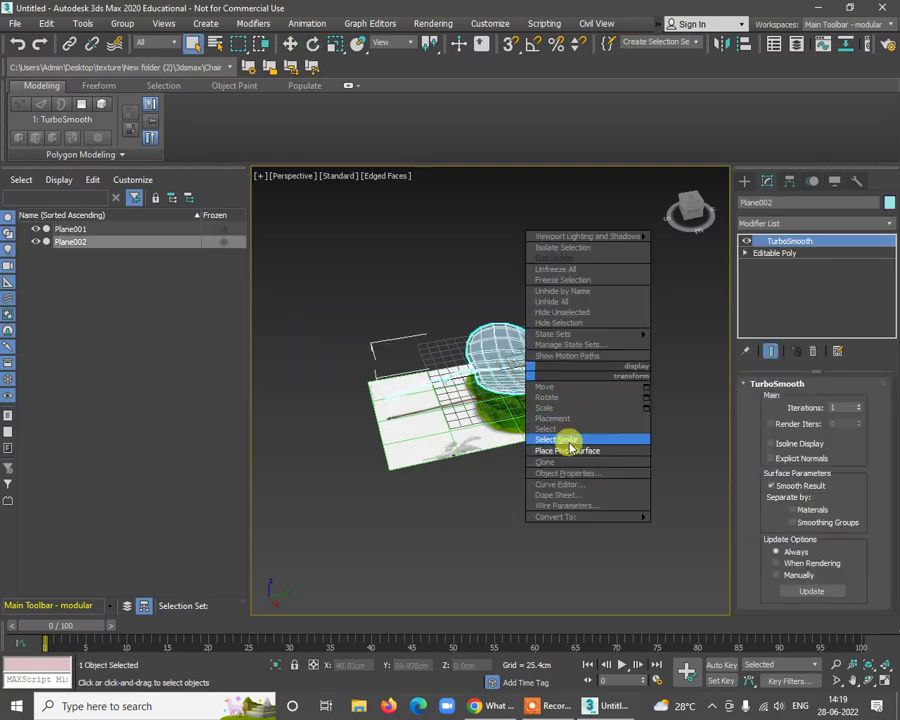
pyautogui.click(572, 474)
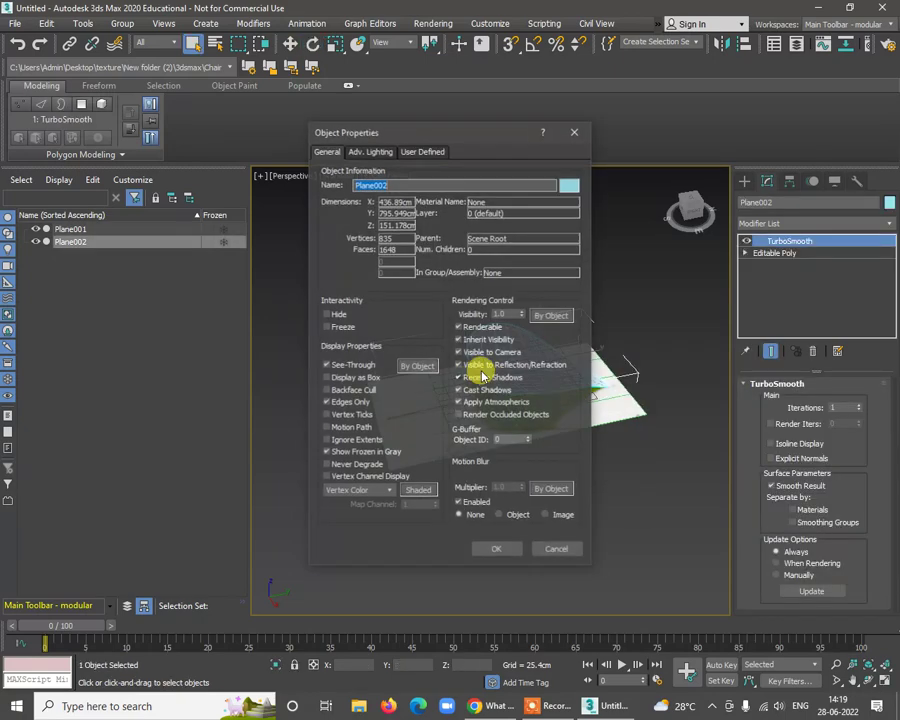
pyautogui.click(490, 548)
pyautogui.click(556, 546)
# Step: Set the leaf's TurboSmooth iterations to 2
pyautogui.keyDown('alt'); pyautogui.moveTo(631, 478); pyautogui.dragTo(526, 408, button='middle'); pyautogui.keyUp('alt')
pyautogui.scroll(3, 594, 475)
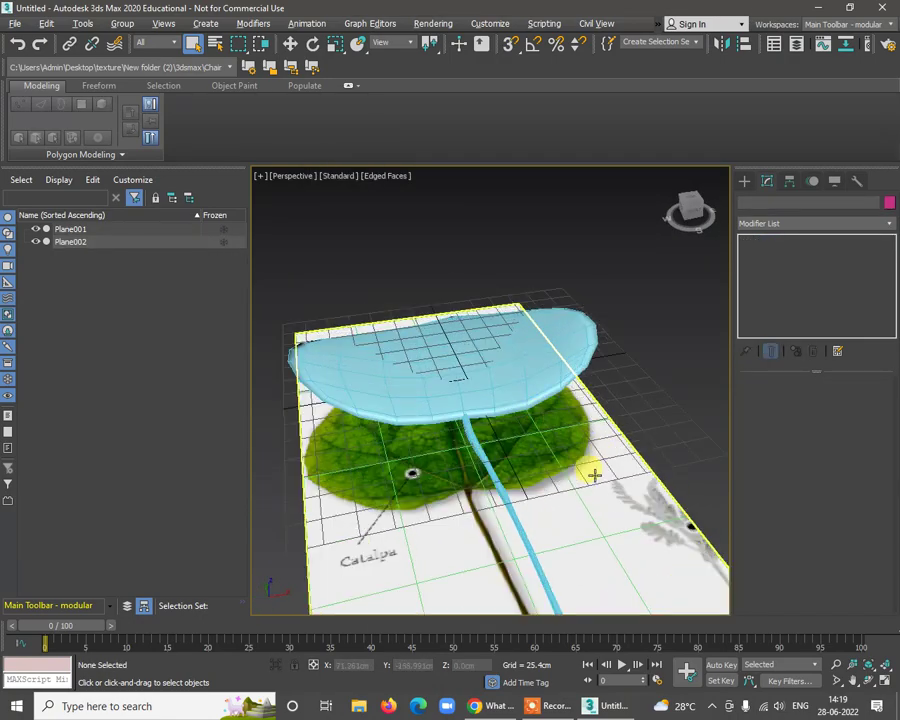
pyautogui.keyDown('alt'); pyautogui.moveTo(594, 475); pyautogui.dragTo(512, 414, button='middle'); pyautogui.keyUp('alt')
pyautogui.scroll(3, 515, 430)
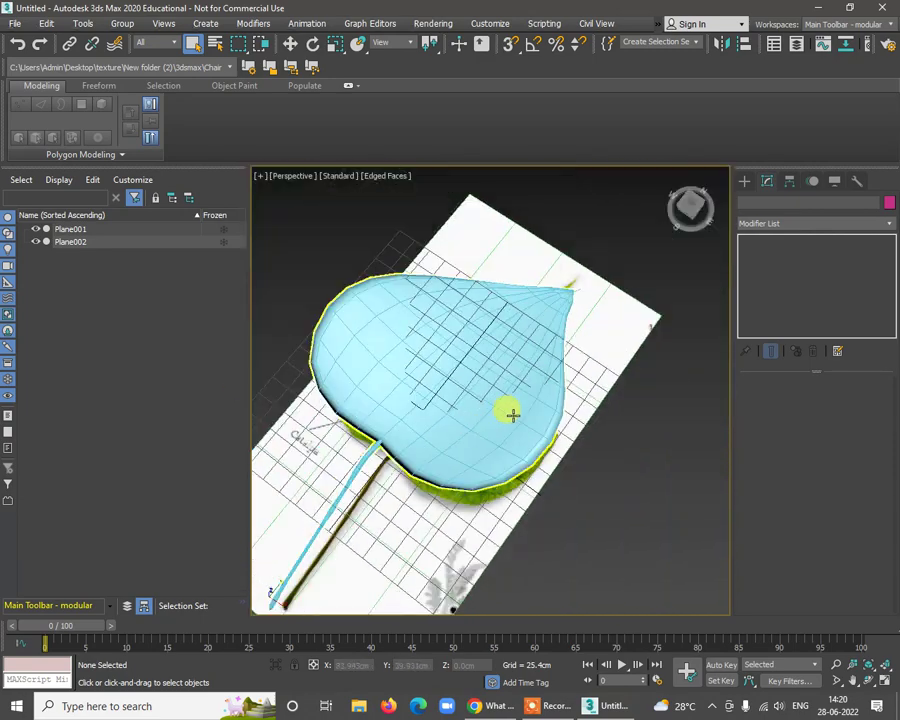
pyautogui.click(471, 408)
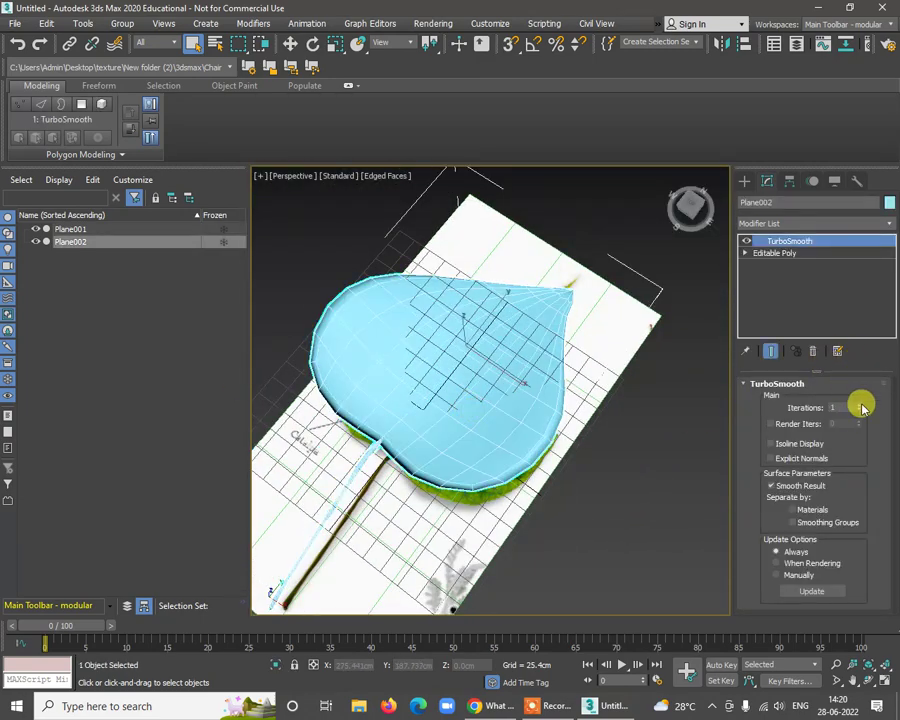
pyautogui.keyDown('alt'); pyautogui.moveTo(610, 452); pyautogui.dragTo(513, 404, button='middle'); pyautogui.keyUp('alt')
pyautogui.scroll(-5, 590, 441)
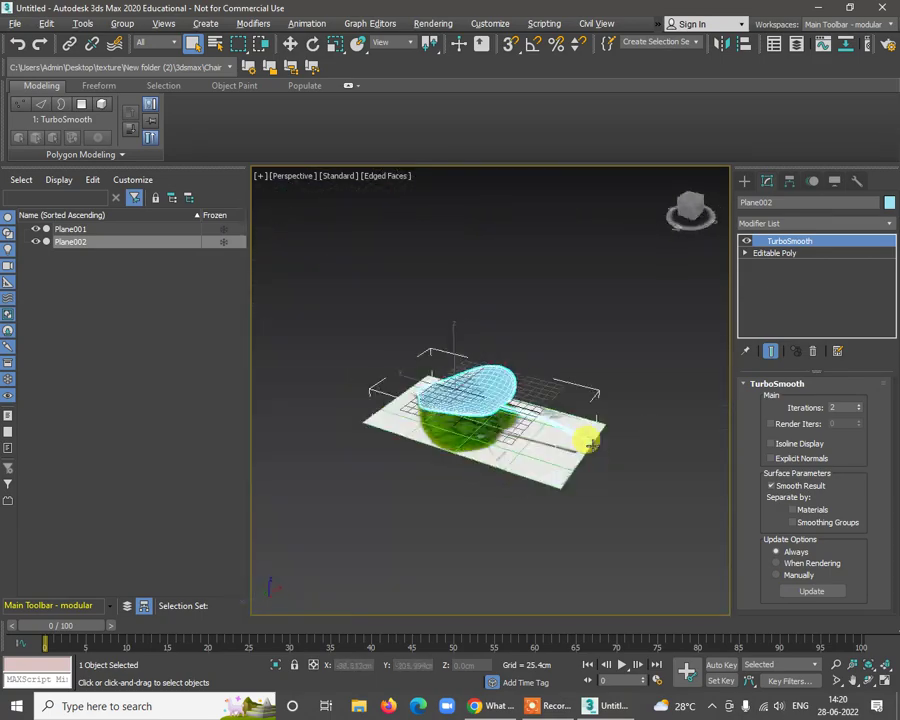
# Step: Delete the reference image plane Plane001 from beneath the leaf
pyautogui.click(566, 432)
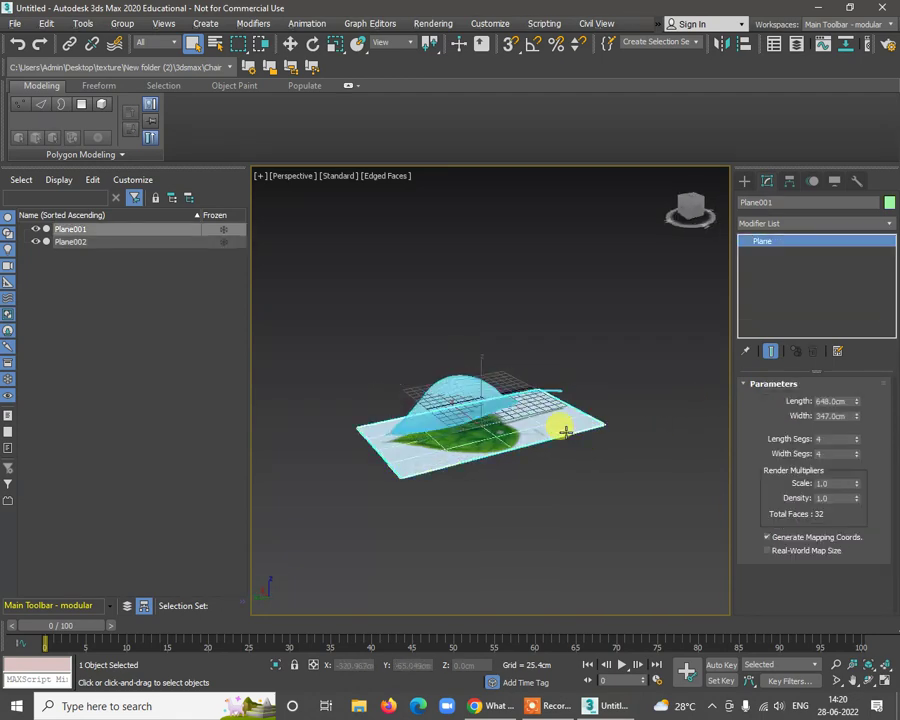
pyautogui.press('Delete')
pyautogui.keyDown('alt'); pyautogui.moveTo(560, 428); pyautogui.dragTo(547, 516, button='middle'); pyautogui.keyUp('alt')
pyautogui.scroll(4, 500, 450)
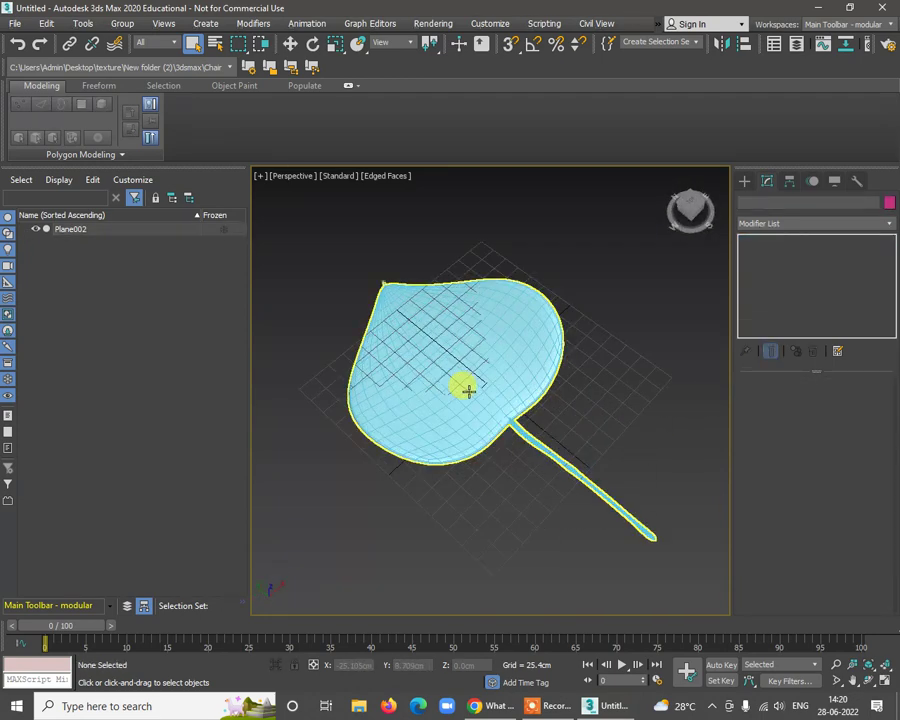
# Step: Examine the pointed tip of the leaf, comparing its base-mesh vertices with the TurboSmooth result
pyautogui.keyDown('alt'); pyautogui.moveTo(464, 384); pyautogui.dragTo(527, 468, button='middle'); pyautogui.keyUp('alt')
pyautogui.scroll(5, 520, 420)
pyautogui.moveTo(515, 370); pyautogui.dragTo(425, 417, button='middle')
pyautogui.scroll(-3, 563, 333)
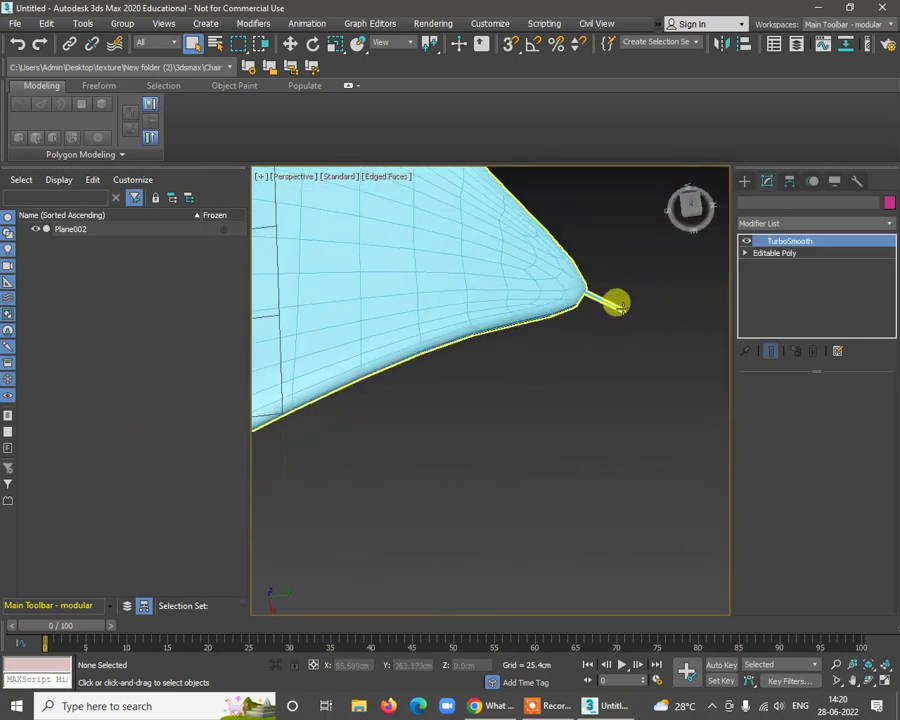
pyautogui.click(619, 304)
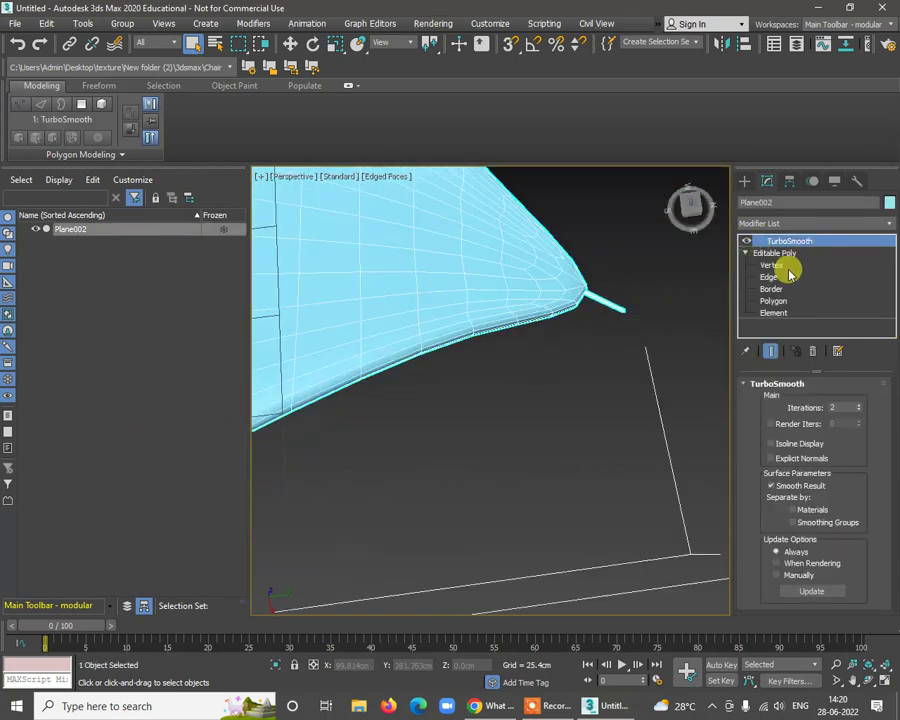
pyautogui.keyDown('alt'); pyautogui.moveTo(652, 362); pyautogui.dragTo(621, 285, button='middle'); pyautogui.keyUp('alt')
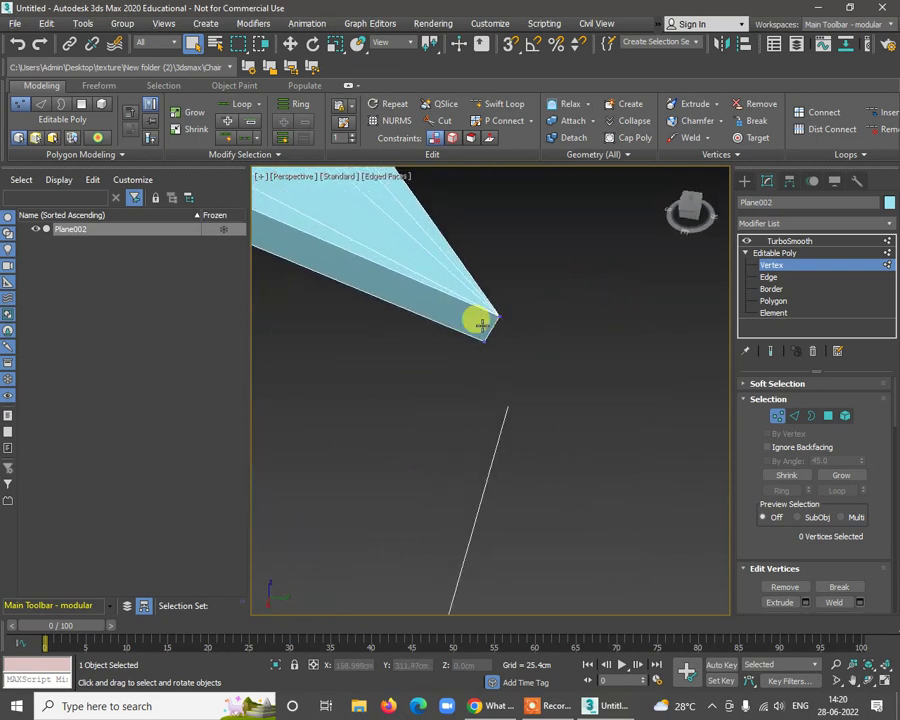
pyautogui.click(803, 242)
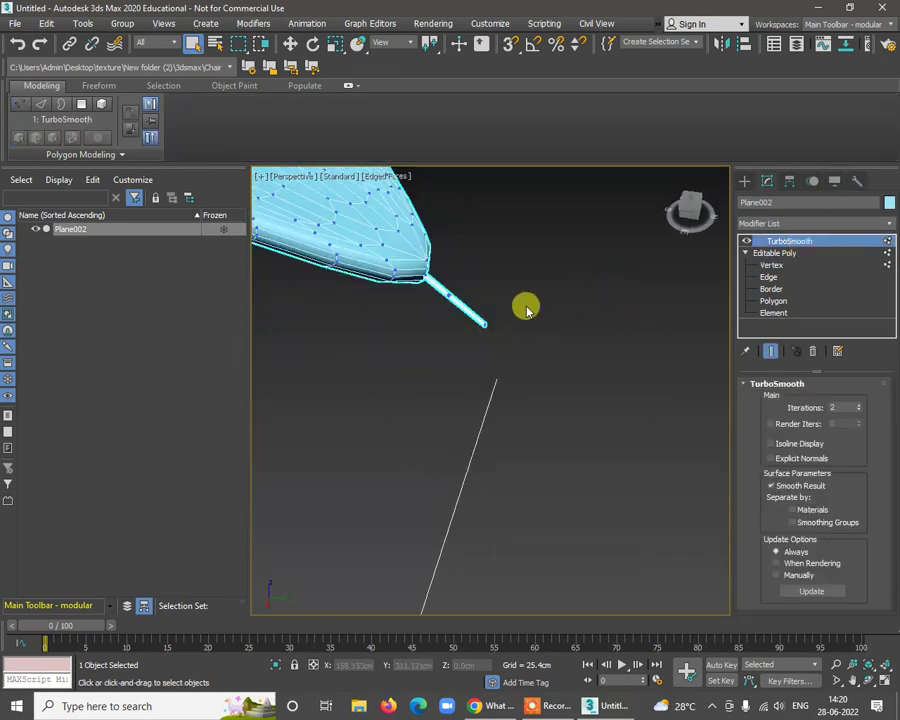
pyautogui.moveTo(478, 348); pyautogui.dragTo(480, 347)
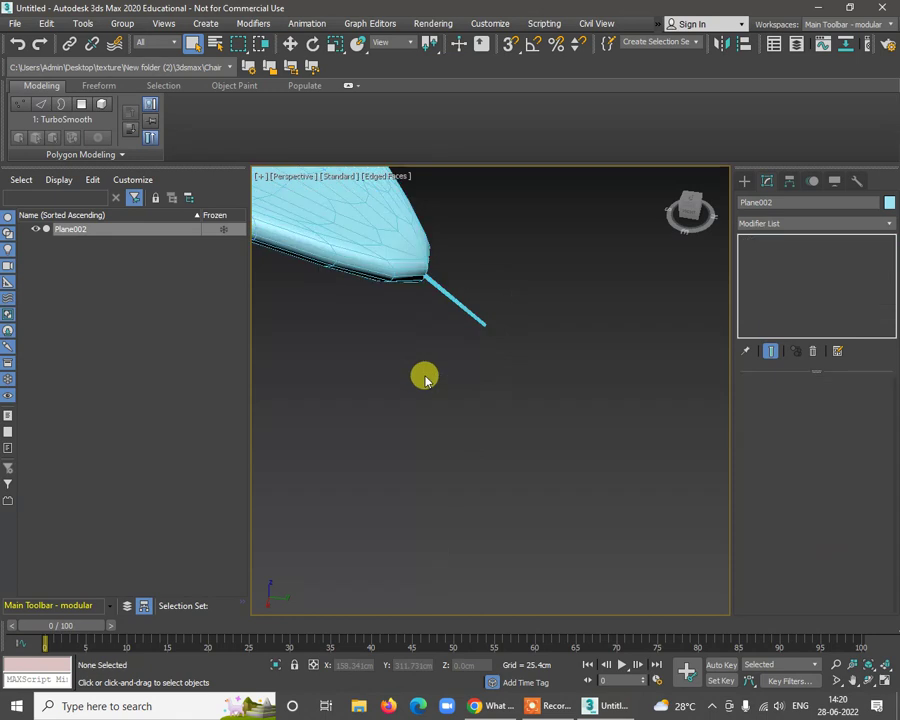
# Step: Add an Edit Poly modifier on top of the leaf's TurboSmooth
pyautogui.click(480, 318)
pyautogui.click(889, 222)
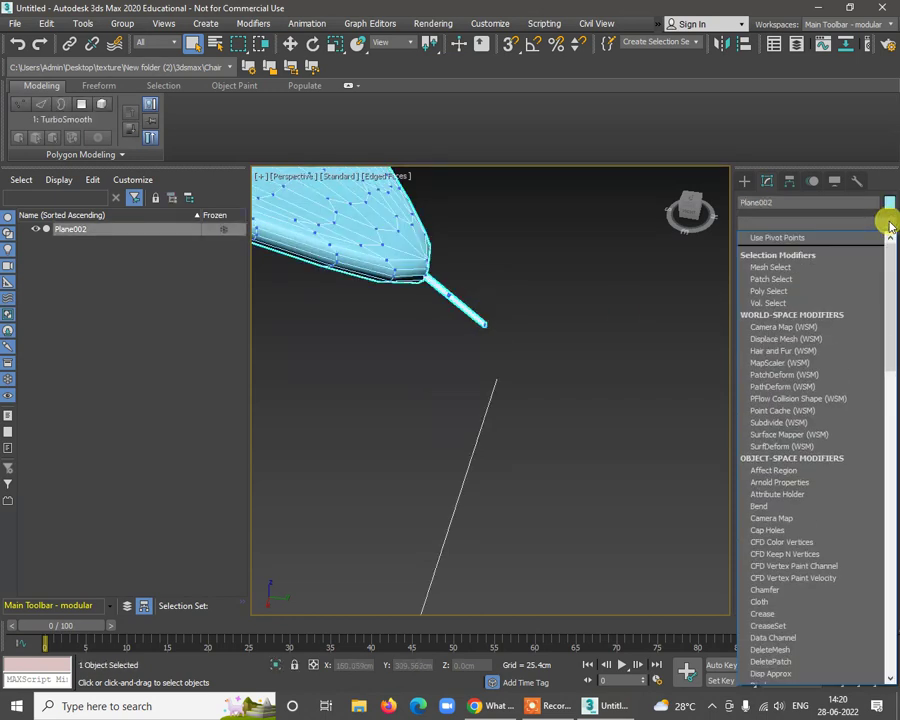
pyautogui.write('r')
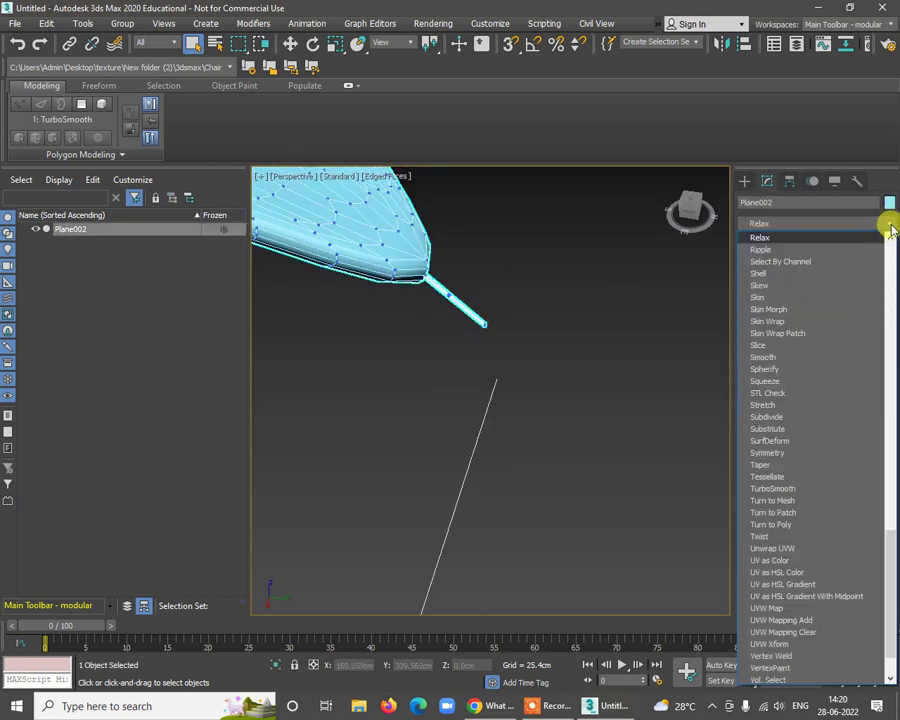
pyautogui.click(889, 223)
pyautogui.click(889, 223)
pyautogui.press('e')
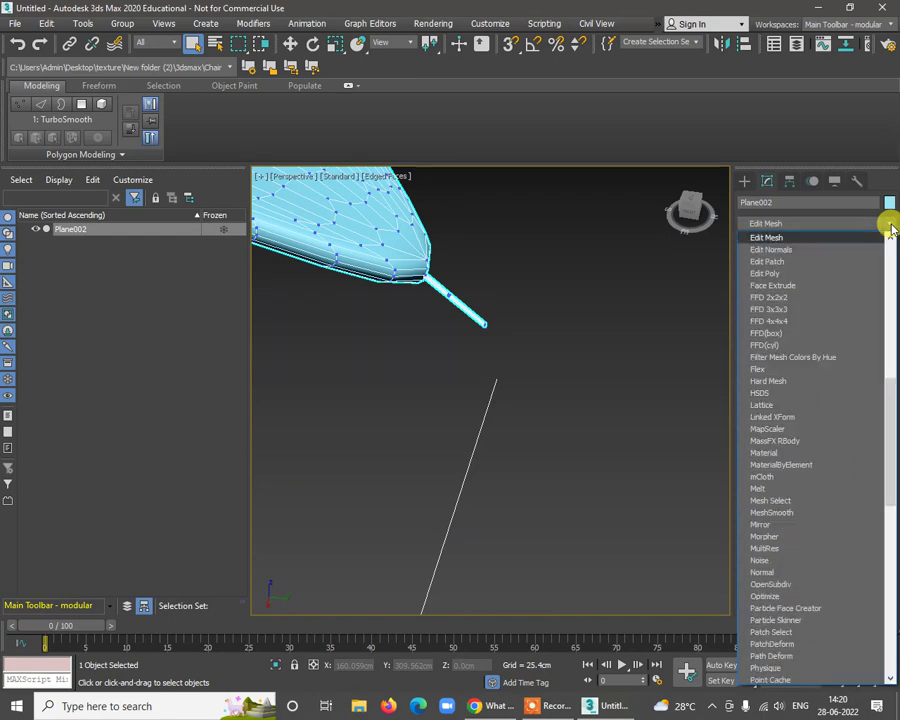
pyautogui.click(789, 276)
# Step: Inspect the vertices of the stem and the leaf's pointed tip at the Edit Poly vertex level
pyautogui.keyDown('alt'); pyautogui.moveTo(486, 366); pyautogui.dragTo(643, 302, button='middle'); pyautogui.keyUp('alt')
pyautogui.click(759, 242)
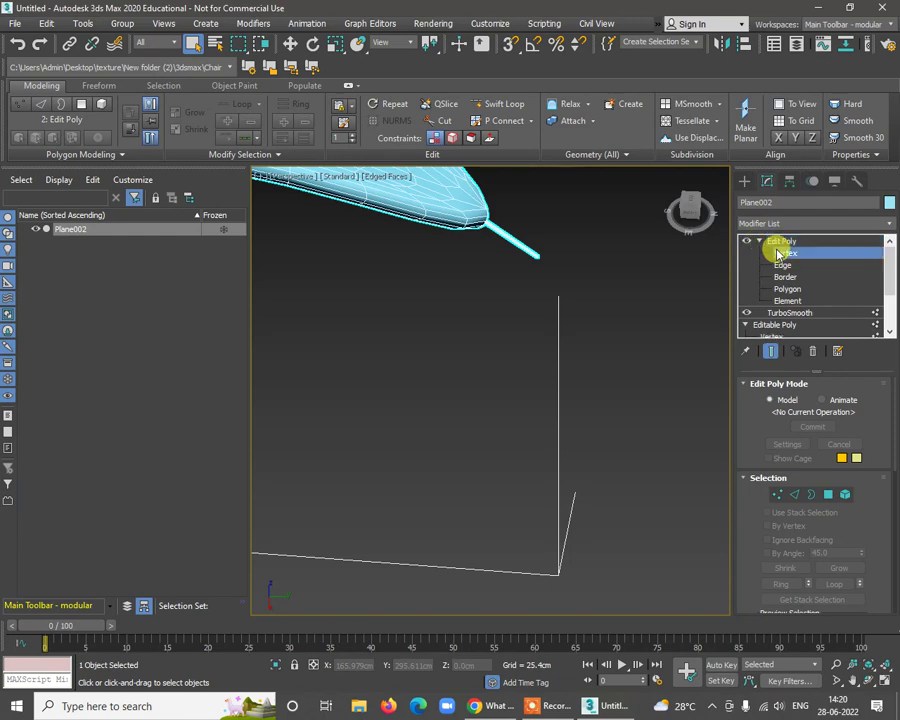
pyautogui.moveTo(586, 226); pyautogui.dragTo(512, 296)
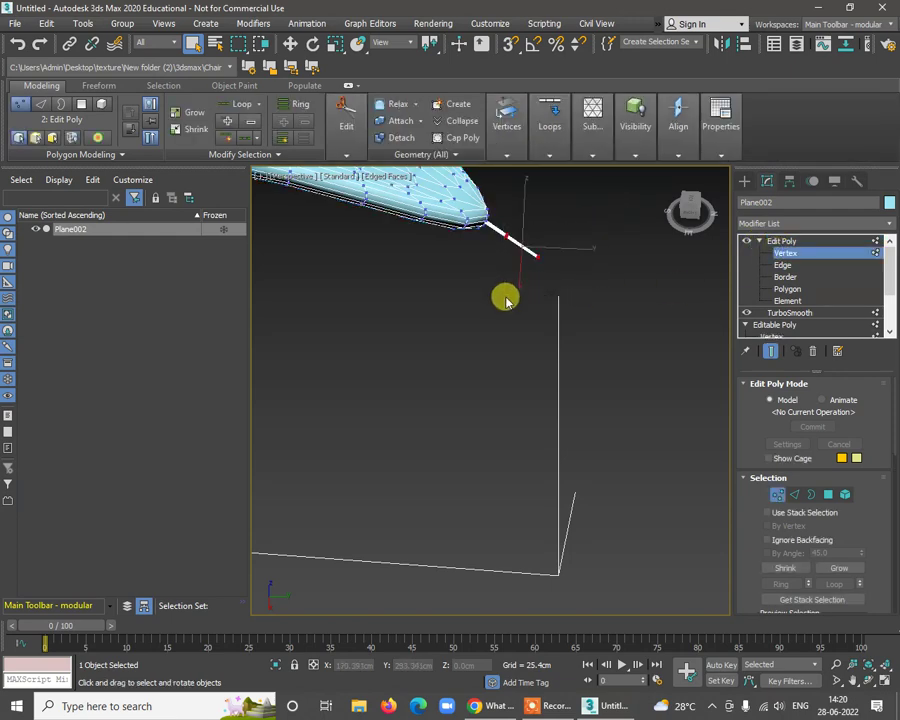
pyautogui.click(509, 296)
pyautogui.keyDown('alt'); pyautogui.moveTo(533, 277); pyautogui.dragTo(700, 272, button='middle'); pyautogui.keyUp('alt')
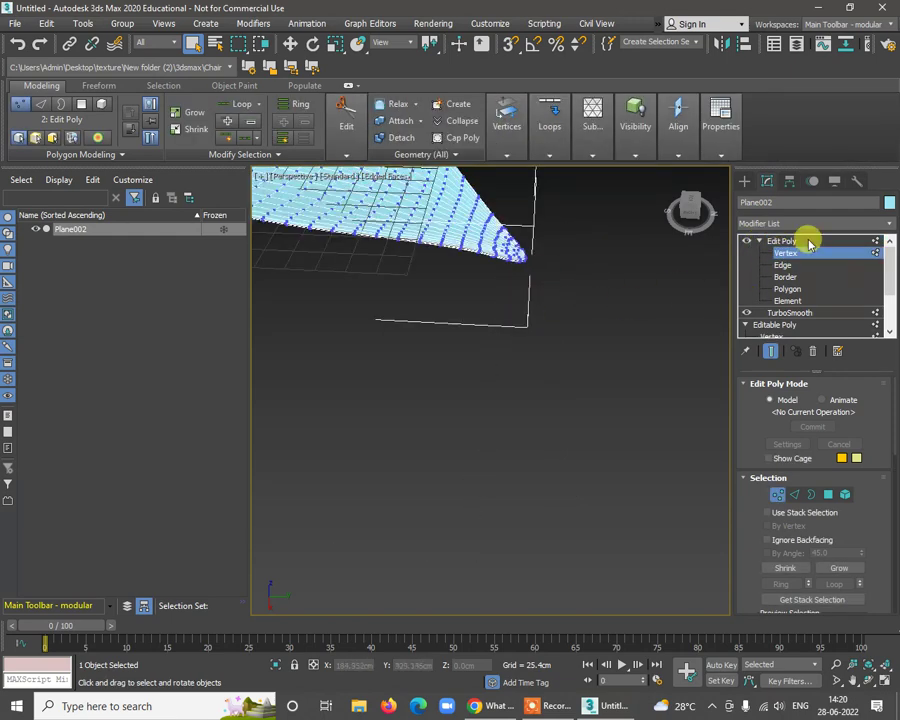
pyautogui.click(810, 244)
# Step: Examine the smoothed leaf and stem in perspective and their curved profile in the Left view
pyautogui.scroll(-5, 522, 426)
pyautogui.keyDown('alt'); pyautogui.moveTo(522, 426); pyautogui.dragTo(352, 388, button='middle'); pyautogui.keyUp('alt')
pyautogui.scroll(2, 500, 415)
pyautogui.scroll(4, 499, 452)
pyautogui.keyDown('alt'); pyautogui.moveTo(499, 452); pyautogui.dragTo(530, 430, button='middle'); pyautogui.keyUp('alt')
pyautogui.scroll(3, 577, 435)
pyautogui.hotkey('alt', 'w')
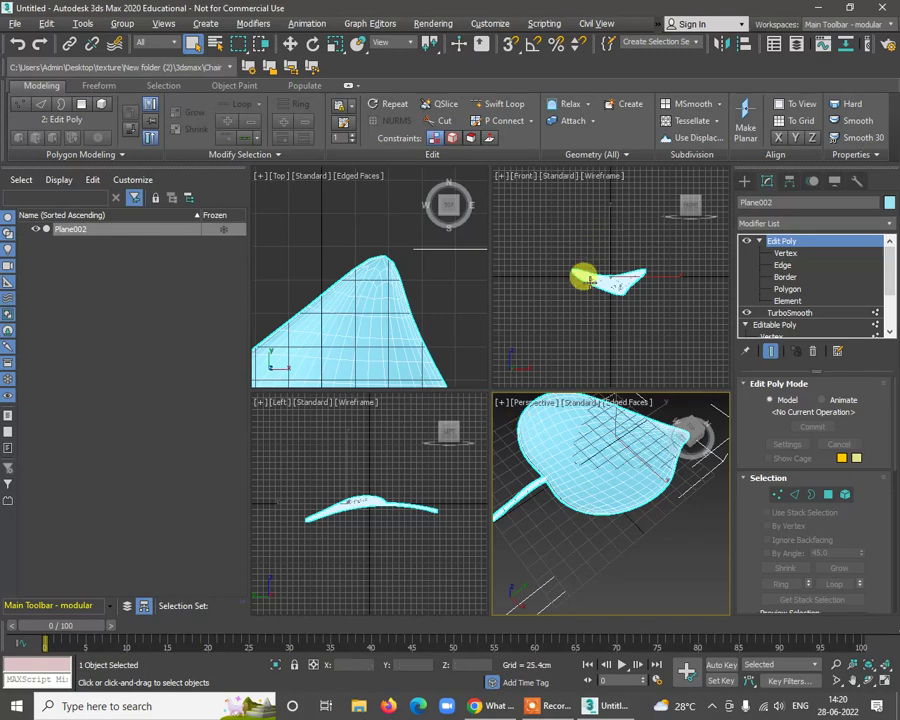
pyautogui.hotkey('alt', 'w')
pyautogui.scroll(2, 500, 380)
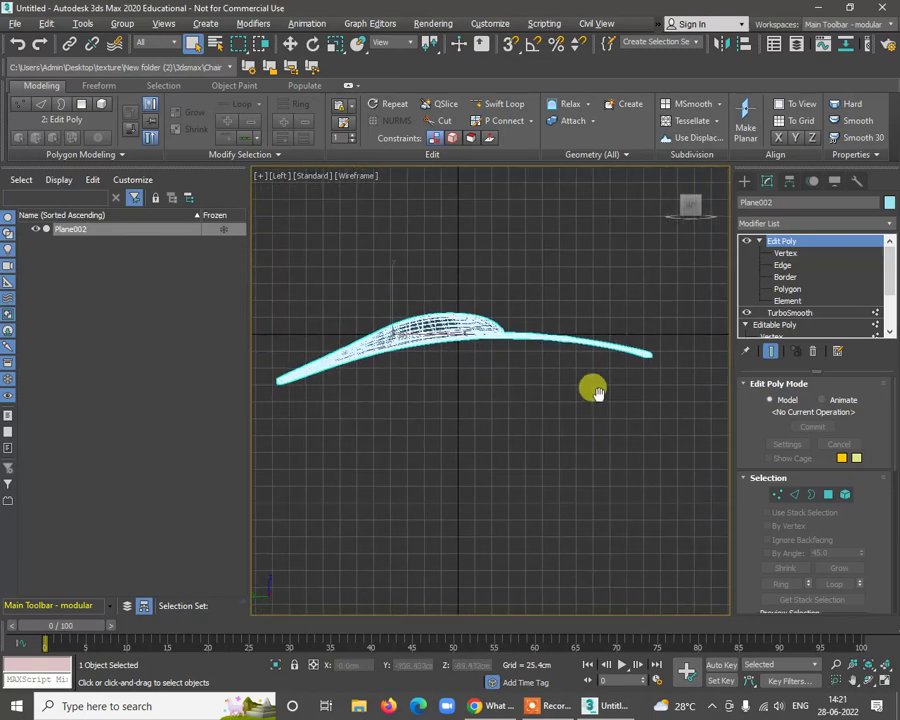
# Step: Create a plane about 711 cm long and 366 cm wide over the leaf in the Top view
pyautogui.click(746, 183)
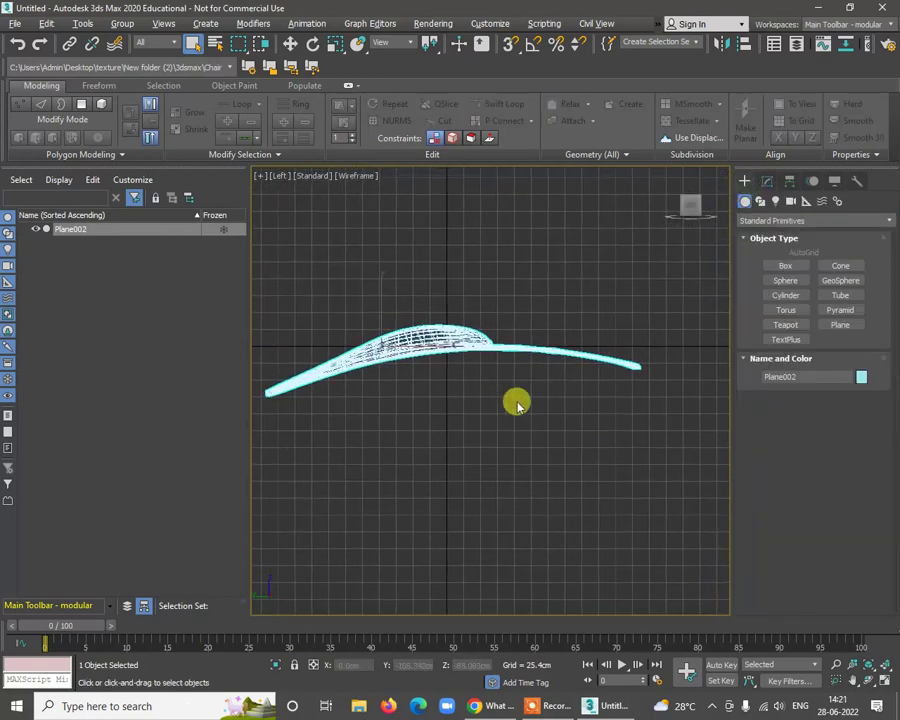
pyautogui.hotkey('alt', 'w')
pyautogui.hotkey('alt', 'w')
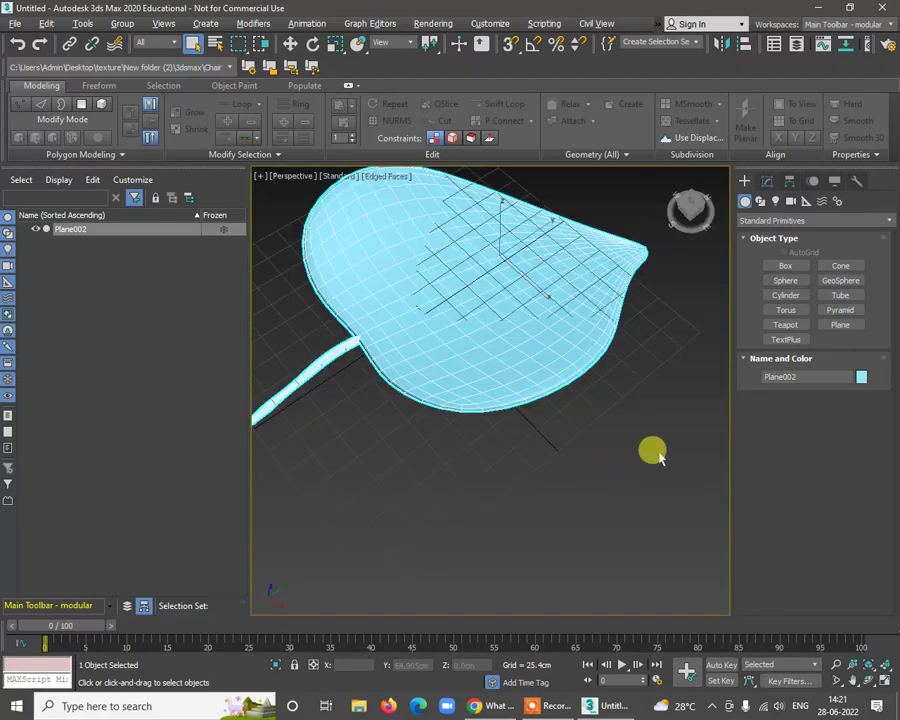
pyautogui.keyDown('alt'); pyautogui.moveTo(653, 450); pyautogui.dragTo(705, 430, button='middle'); pyautogui.keyUp('alt')
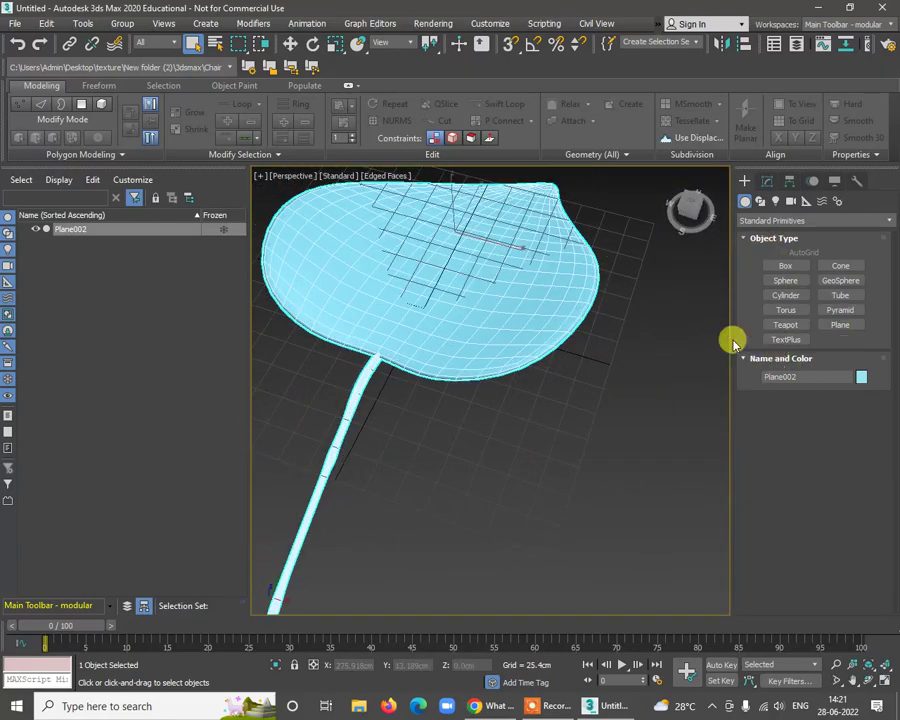
pyautogui.click(815, 325)
pyautogui.hotkey('alt', 'w')
pyautogui.hotkey('alt', 'w')
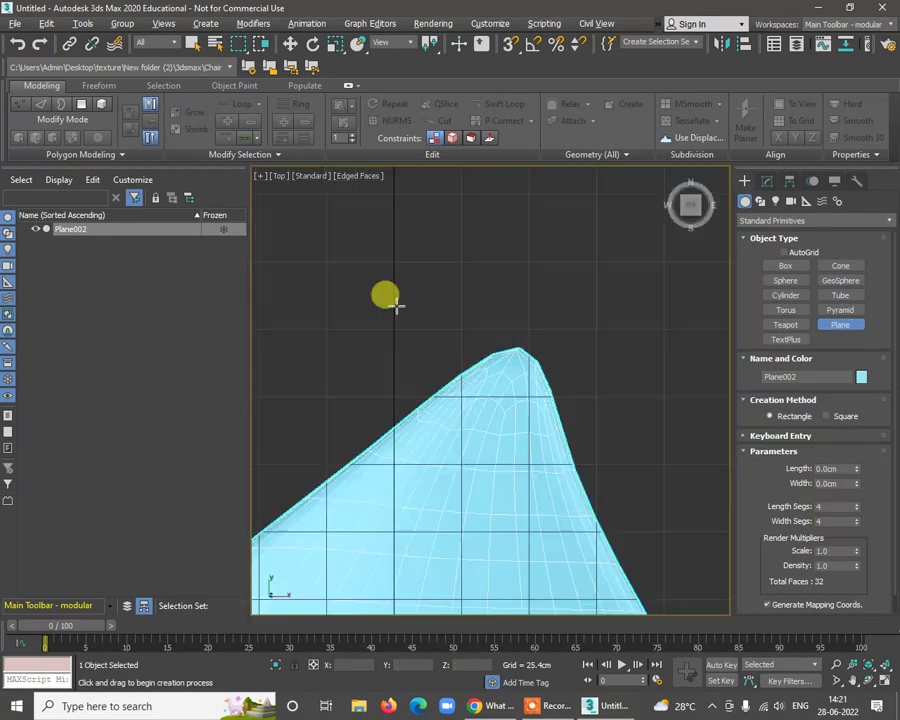
pyautogui.scroll(-5, 460, 340)
pyautogui.moveTo(408, 250); pyautogui.dragTo(531, 489)
# Step: Convert the new purple plane to an Editable Poly
pyautogui.hotkey('alt', 'w')
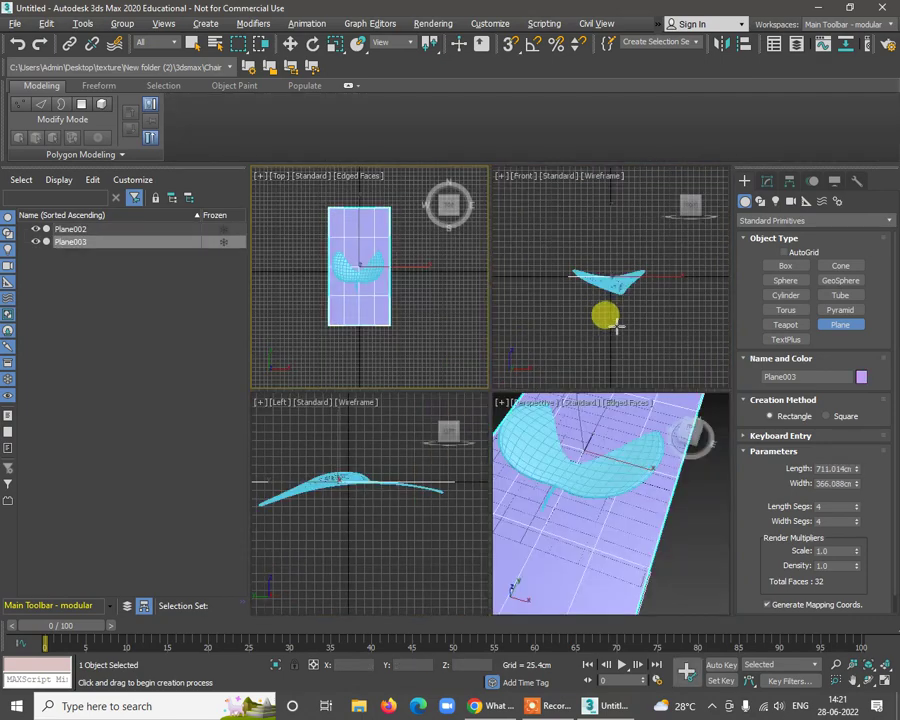
pyautogui.hotkey('alt', 'w')
pyautogui.keyDown('alt'); pyautogui.moveTo(659, 446); pyautogui.dragTo(582, 420, button='middle'); pyautogui.keyUp('alt')
pyautogui.click(769, 179)
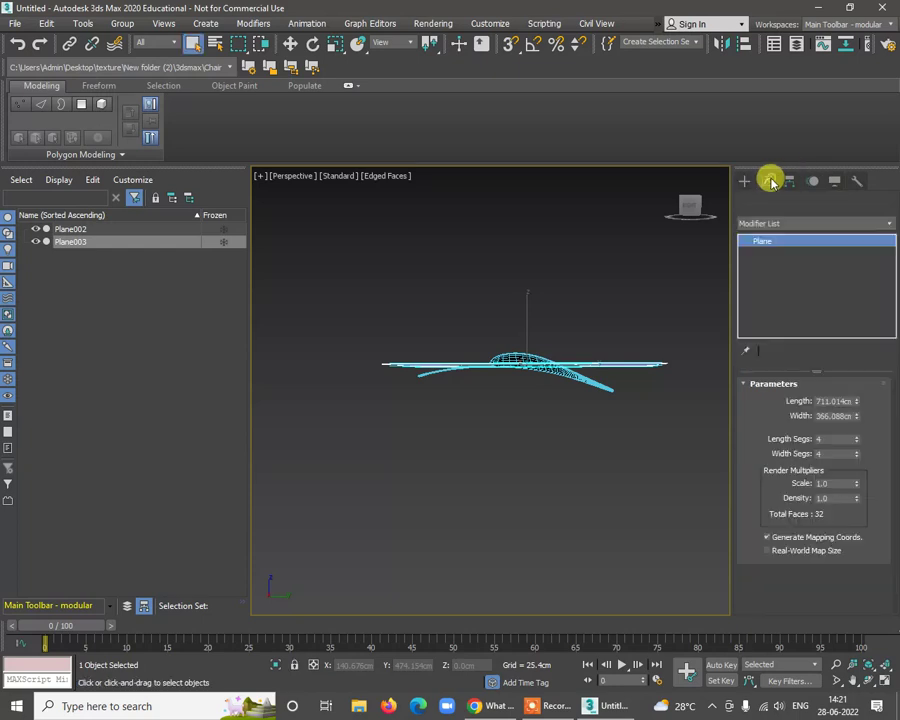
pyautogui.rightClick(804, 241)
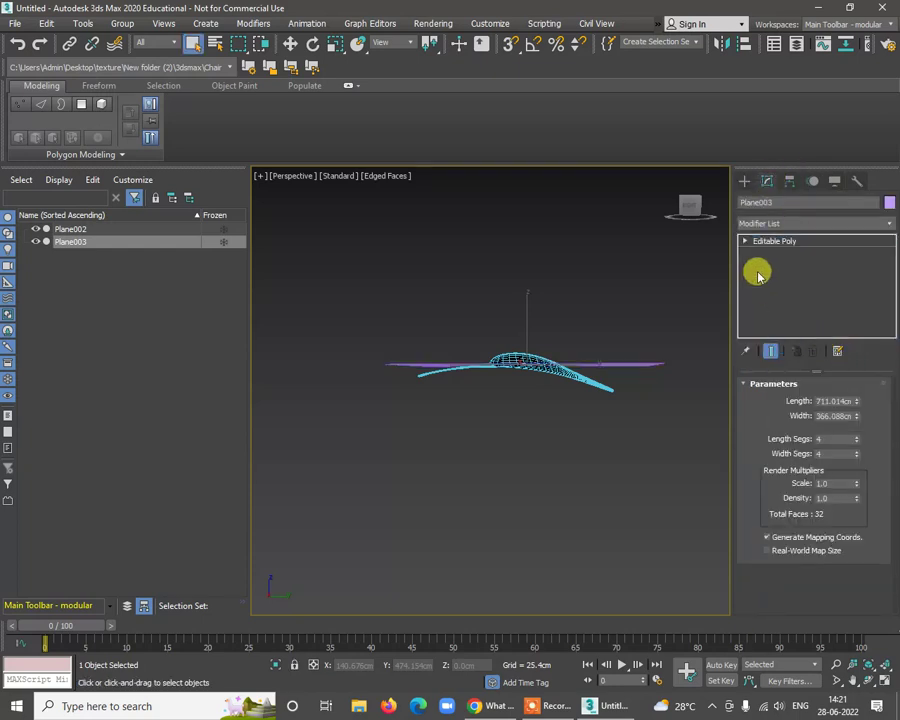
# Step: Move the plane's two vertex rows at the leaf-tip end down in the Left view to follow the leaf's profile
pyautogui.click(749, 244)
pyautogui.click(769, 253)
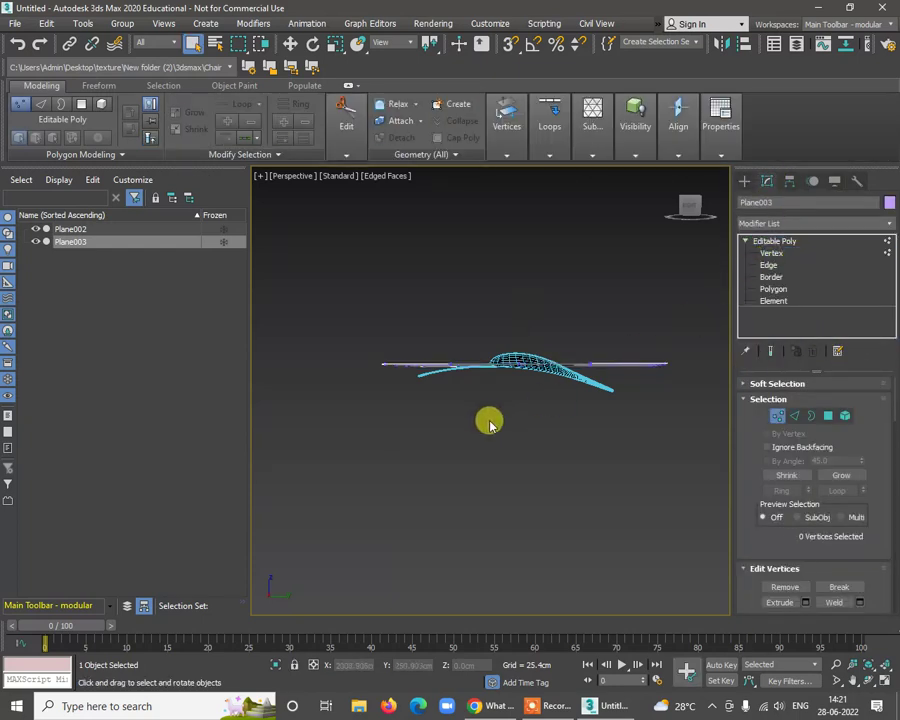
pyautogui.keyDown('alt'); pyautogui.moveTo(488, 420); pyautogui.dragTo(507, 401, button='middle'); pyautogui.keyUp('alt')
pyautogui.hotkey('alt', 'w')
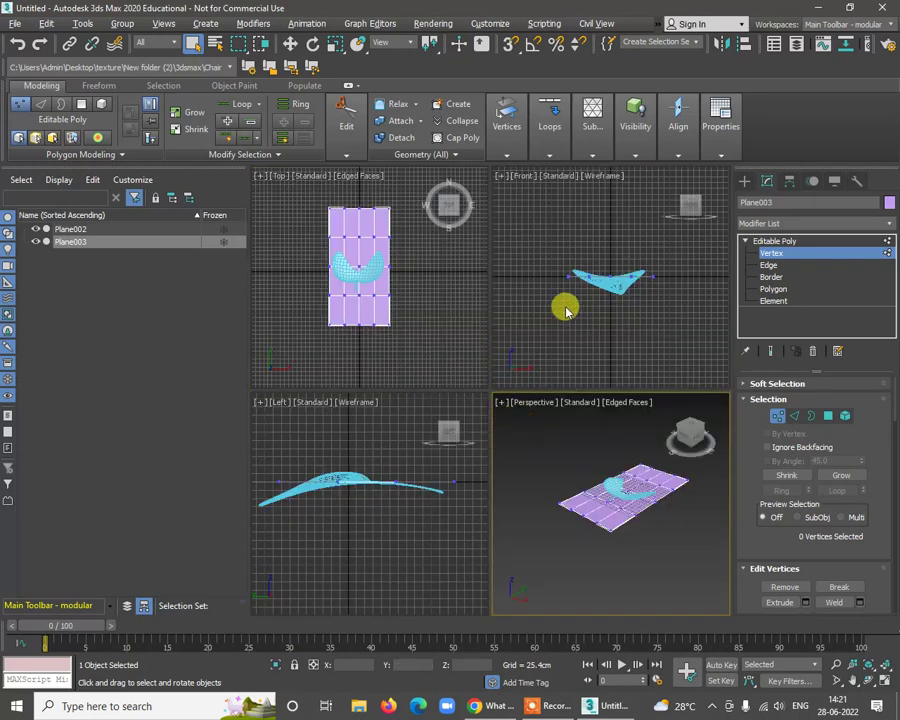
pyautogui.hotkey('alt', 'w')
pyautogui.moveTo(354, 500); pyautogui.dragTo(494, 464, button='middle')
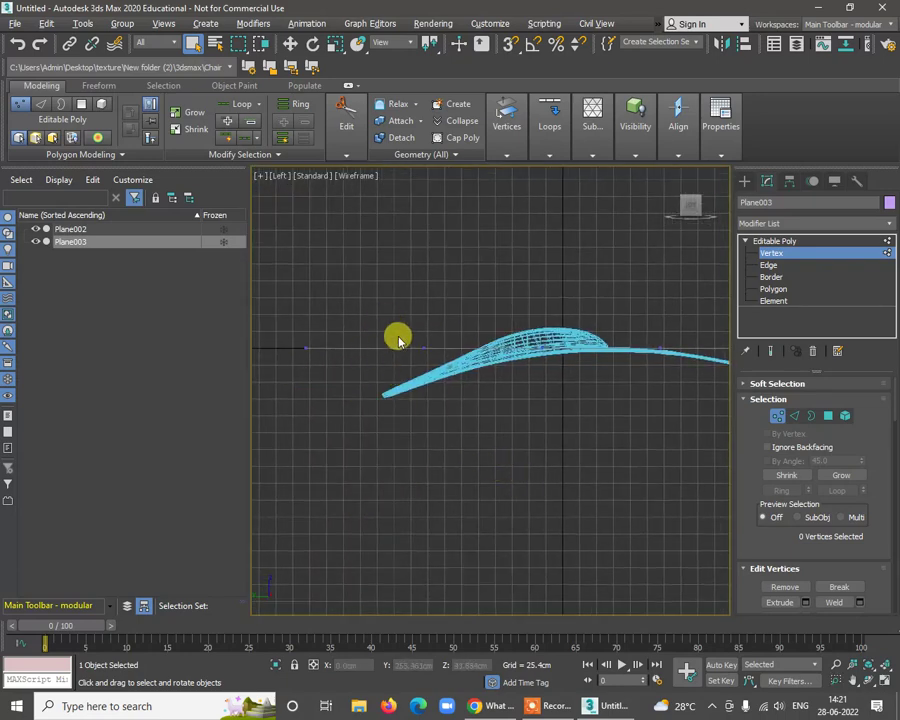
pyautogui.moveTo(394, 336); pyautogui.dragTo(423, 376)
pyautogui.press('w')
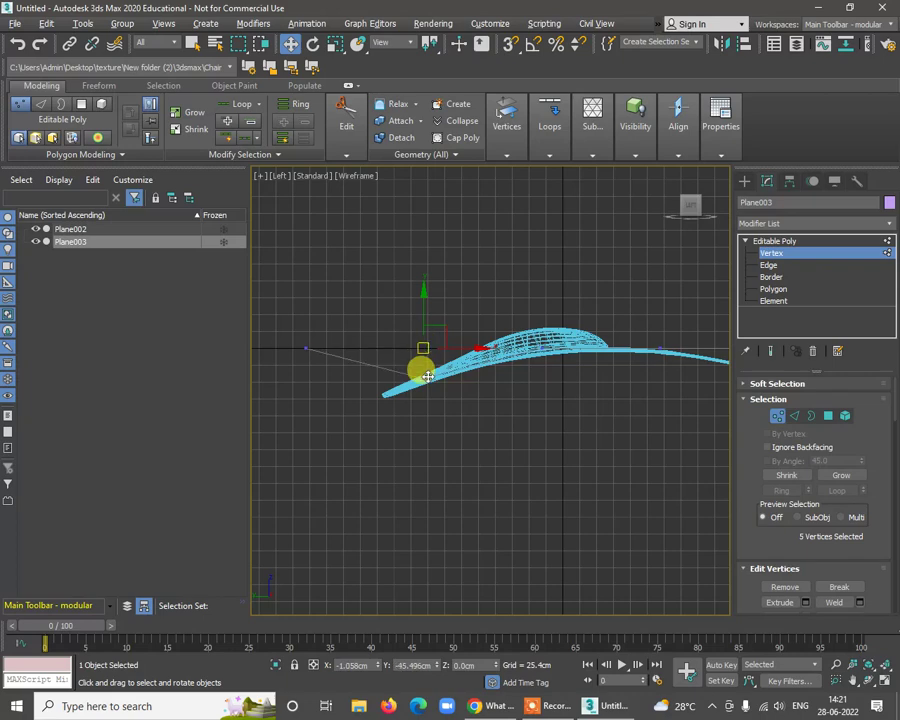
pyautogui.moveTo(298, 368); pyautogui.dragTo(304, 346)
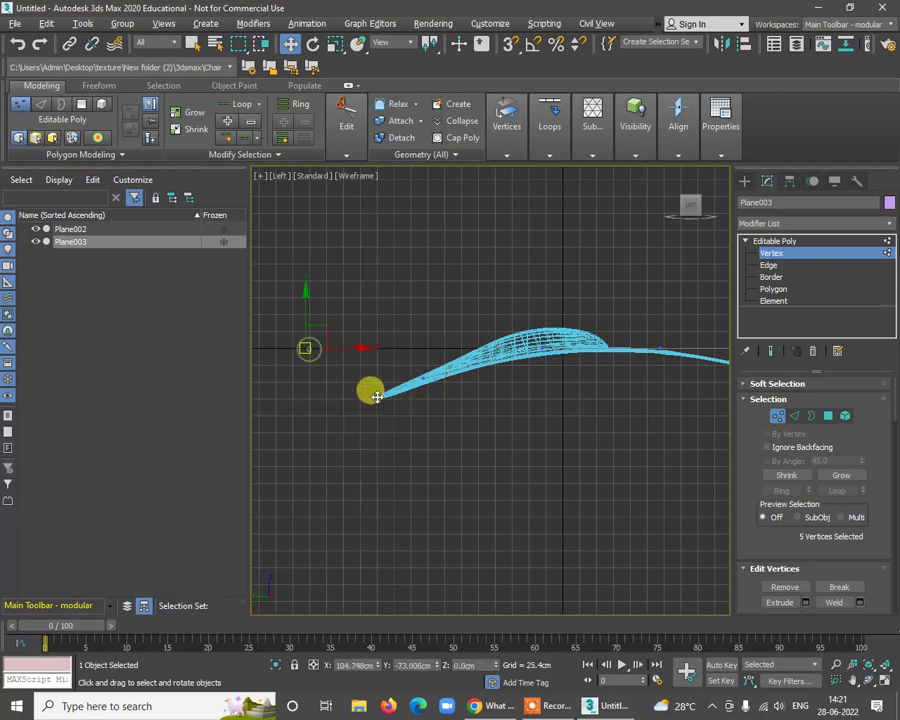
pyautogui.hotkey('ctrl', 'z')
pyautogui.hotkey('ctrl', 'z')
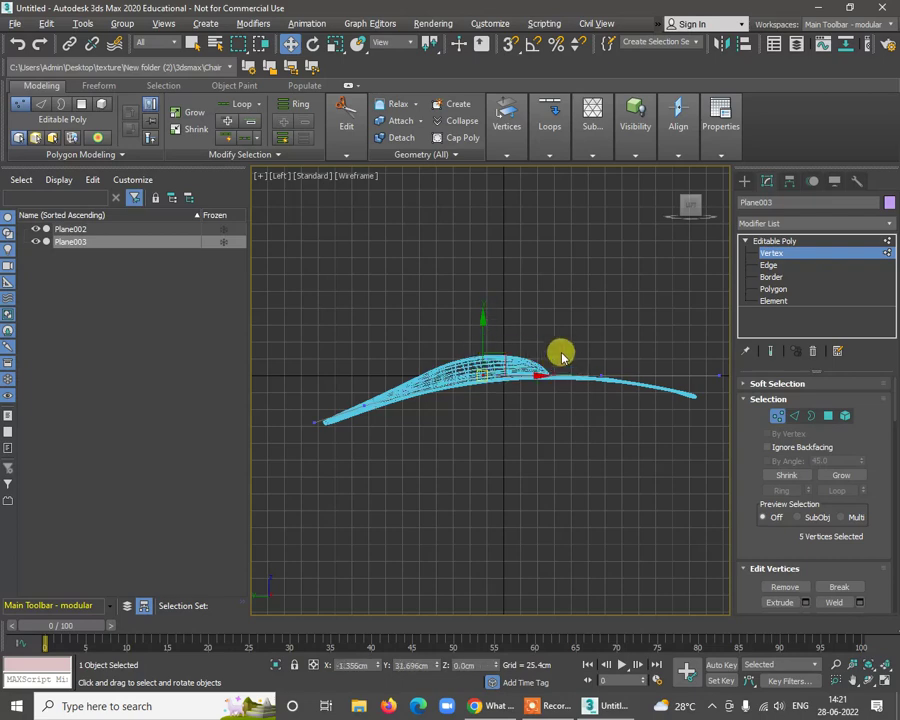
# Step: Move the plane's vertex rows on the stem side in the Left view to follow the stem's downward curve
pyautogui.hotkey('ctrl', 'z')
pyautogui.hotkey('ctrl', 'z')
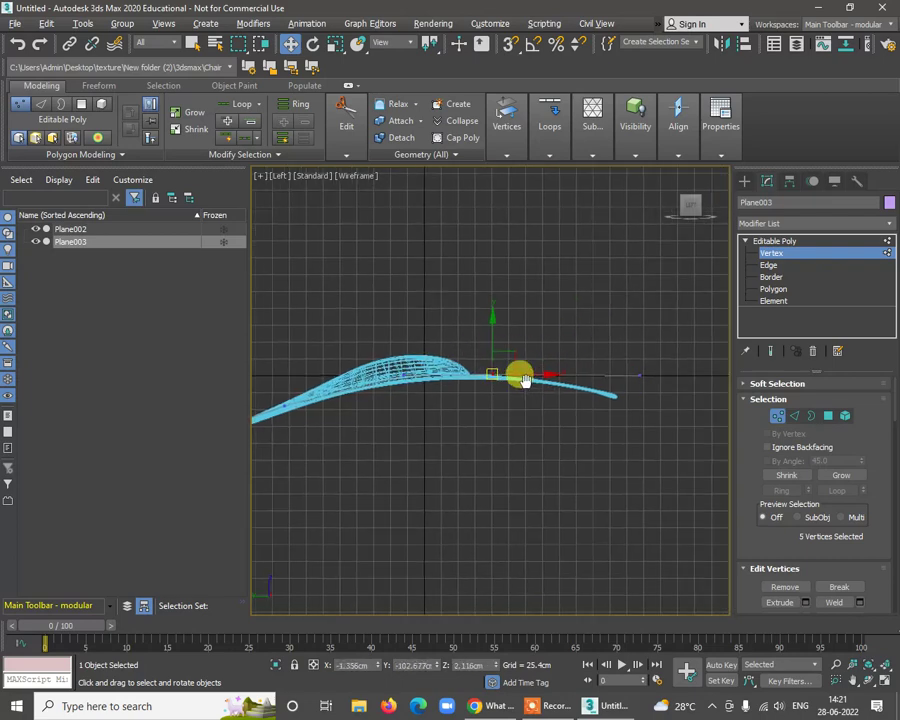
pyautogui.hotkey('ctrl', 'z')
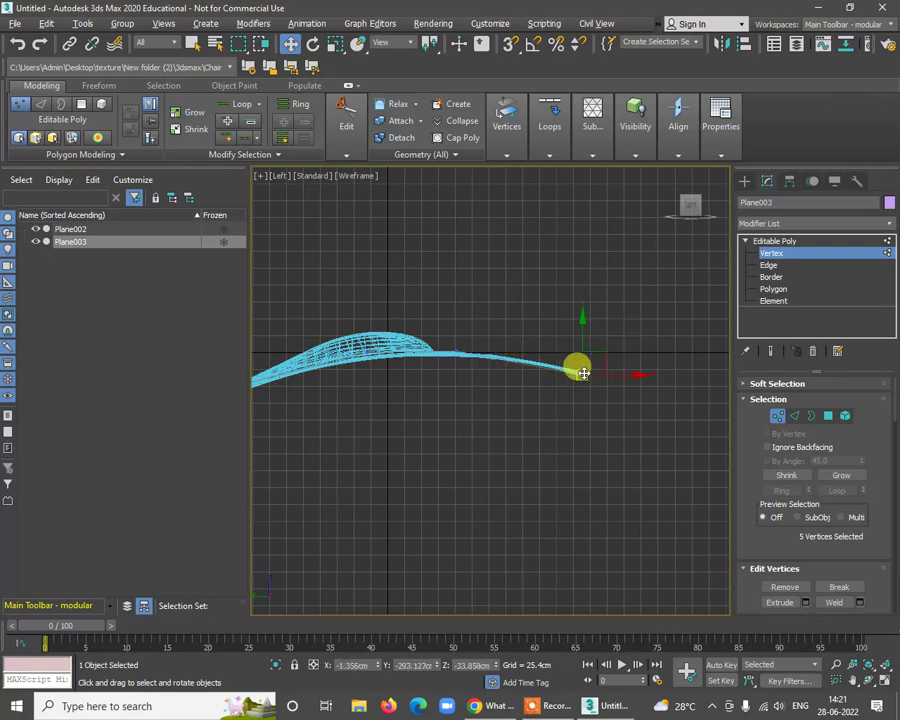
# Step: Raise the two outer vertex columns along one long side of the plane, lifting the edge column further
pyautogui.hotkey('alt', 'w')
pyautogui.hotkey('alt', 'w')
pyautogui.scroll(3, 546, 522)
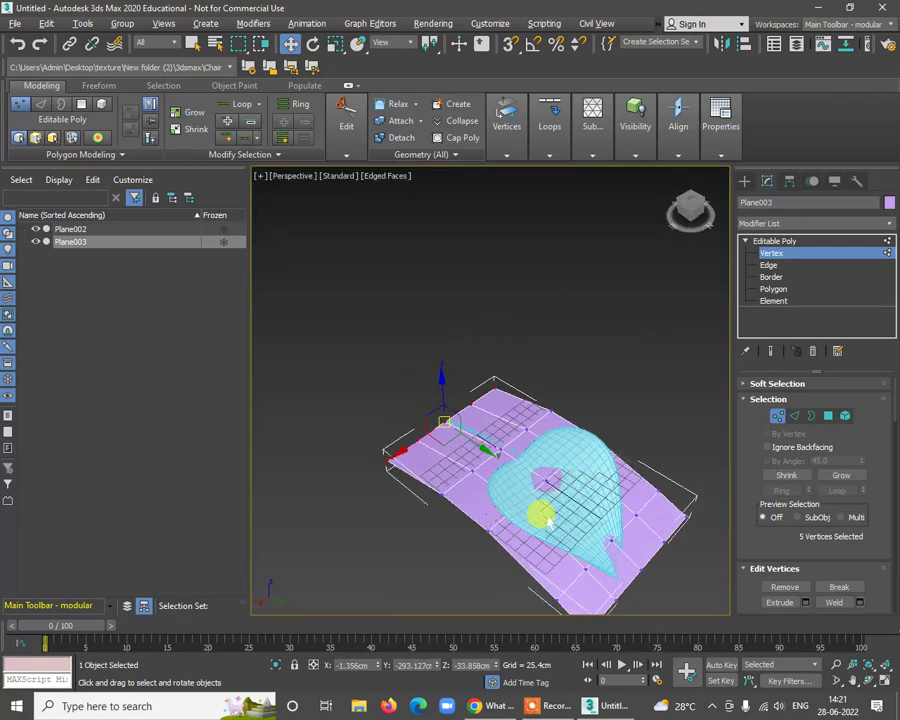
pyautogui.keyDown('alt'); pyautogui.moveTo(546, 520); pyautogui.dragTo(617, 281, button='middle'); pyautogui.keyUp('alt')
pyautogui.moveTo(707, 413); pyautogui.dragTo(705, 412)
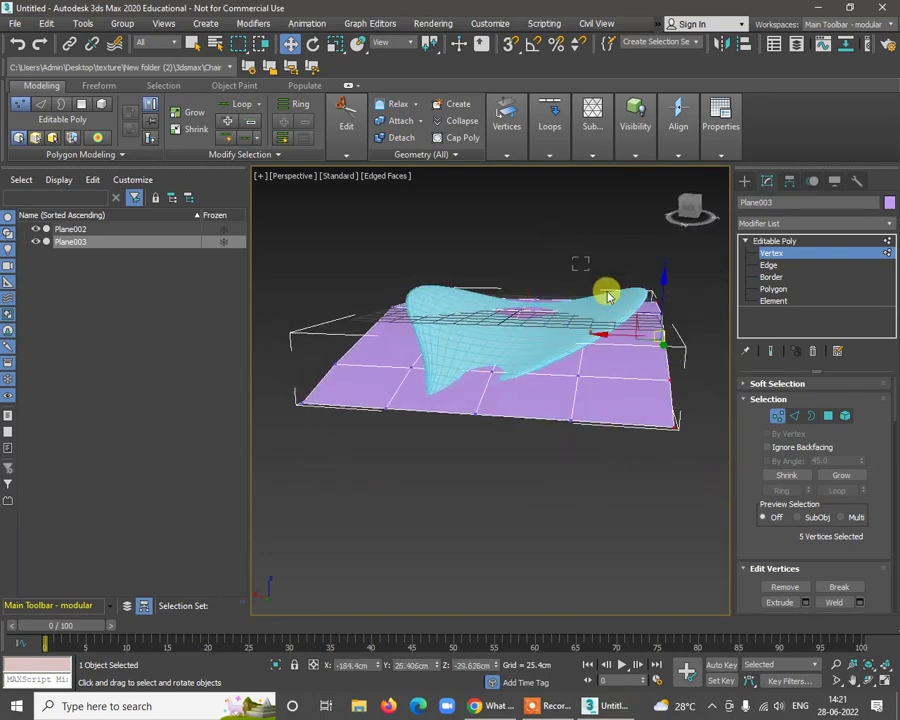
pyautogui.moveTo(607, 296); pyautogui.dragTo(733, 500)
pyautogui.keyDown('alt'); pyautogui.moveTo(624, 306); pyautogui.dragTo(543, 232, button='middle'); pyautogui.keyUp('alt')
pyautogui.moveTo(705, 437); pyautogui.dragTo(678, 420)
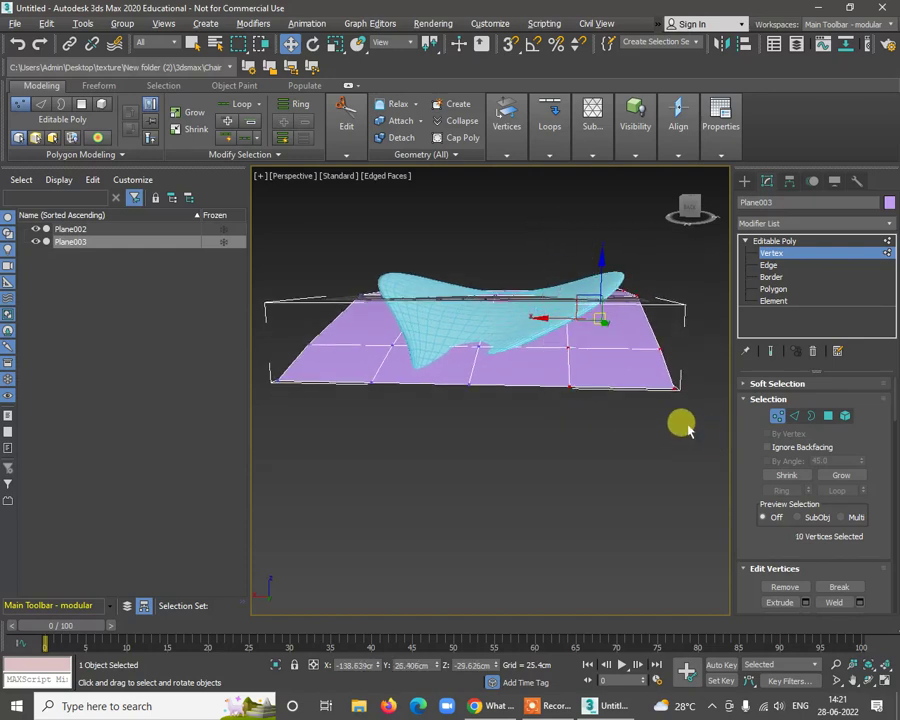
pyautogui.keyDown('alt'); pyautogui.moveTo(678, 420); pyautogui.dragTo(603, 261, button='middle'); pyautogui.keyUp('alt')
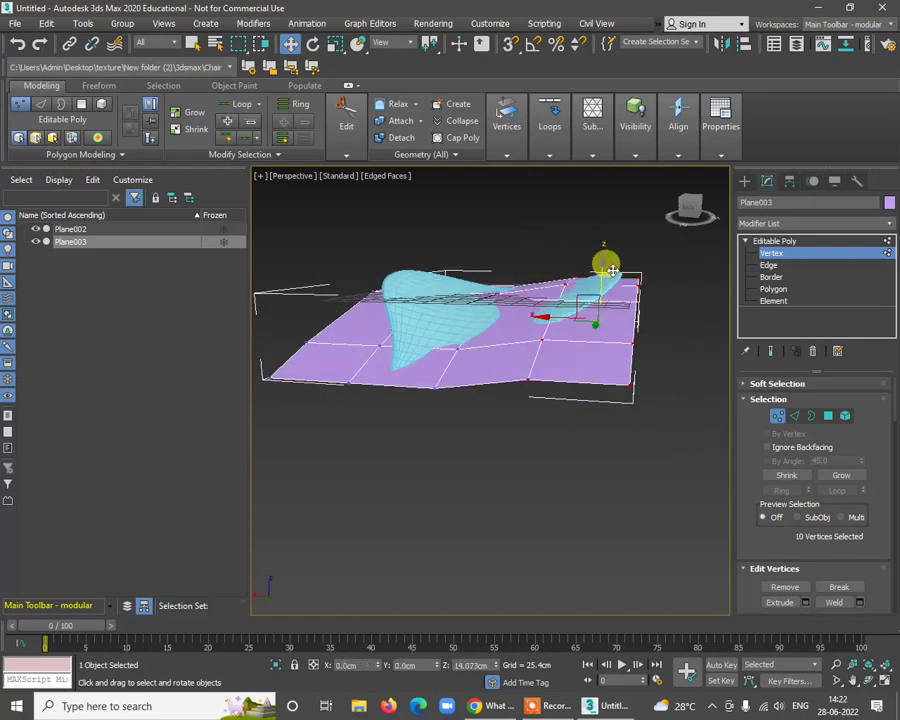
pyautogui.moveTo(677, 251); pyautogui.dragTo(608, 418)
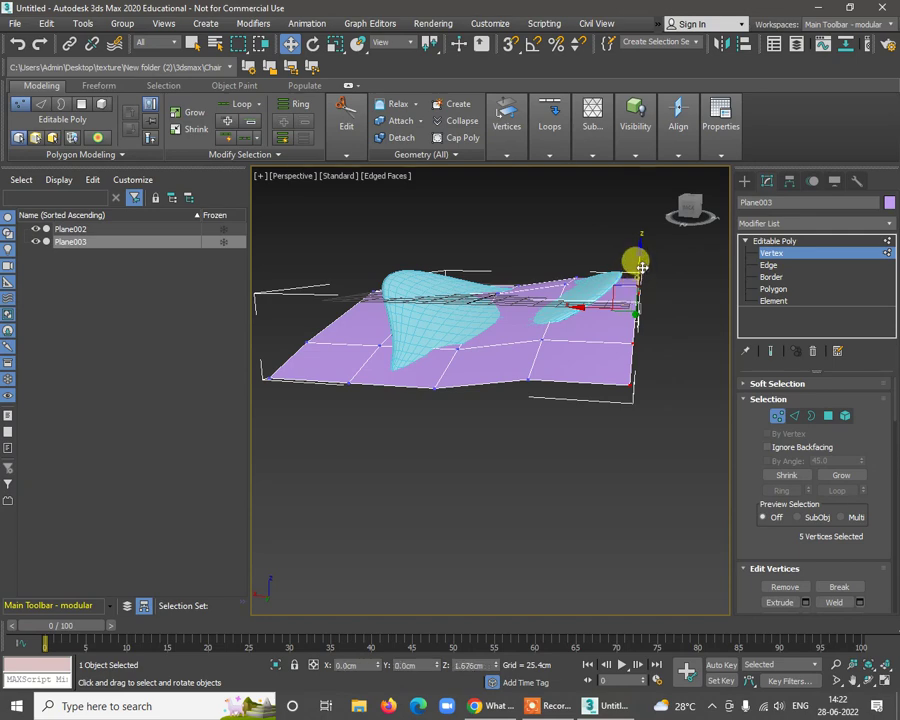
pyautogui.moveTo(642, 266); pyautogui.dragTo(643, 257)
# Step: Raise the two outer vertex columns along the opposite long side of the plane, lifting the edge column further
pyautogui.keyDown('alt'); pyautogui.moveTo(643, 256); pyautogui.dragTo(397, 295, button='middle'); pyautogui.keyUp('alt')
pyautogui.moveTo(450, 441); pyautogui.dragTo(450, 440)
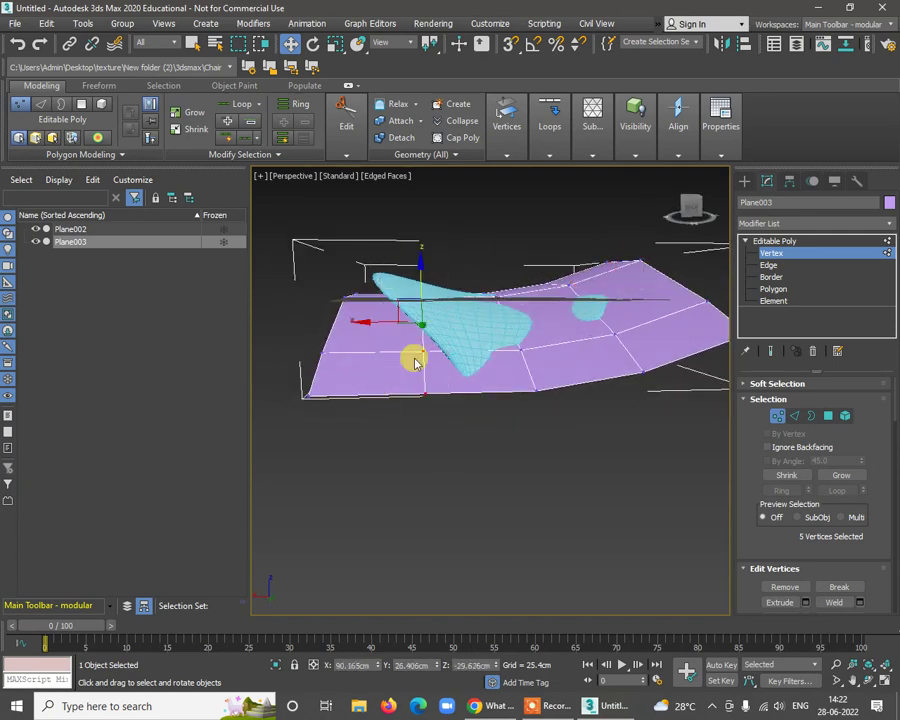
pyautogui.moveTo(418, 297); pyautogui.dragTo(376, 478)
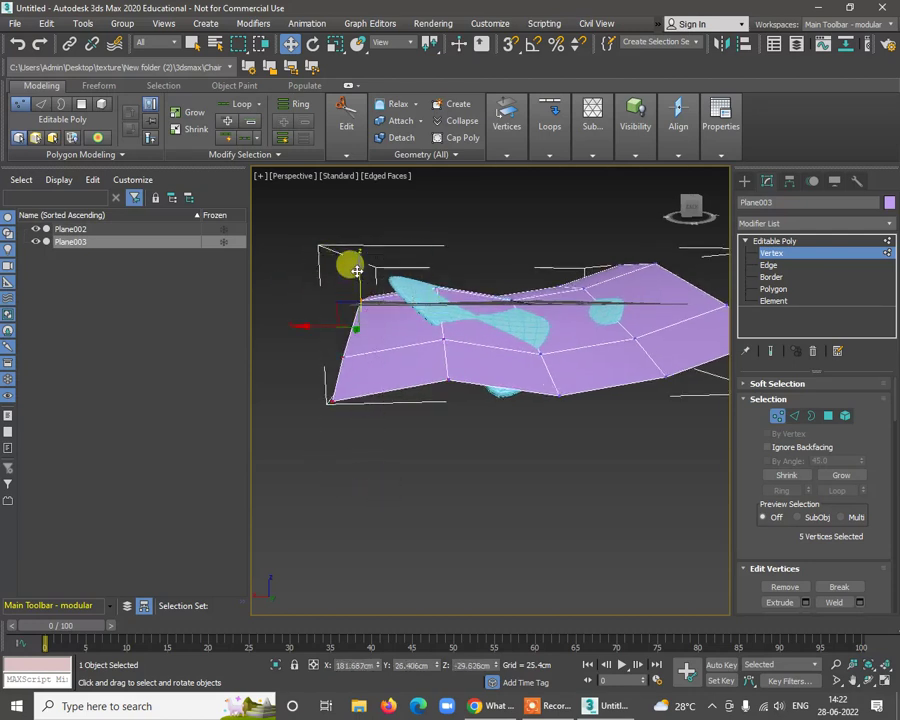
pyautogui.moveTo(352, 265); pyautogui.dragTo(380, 227)
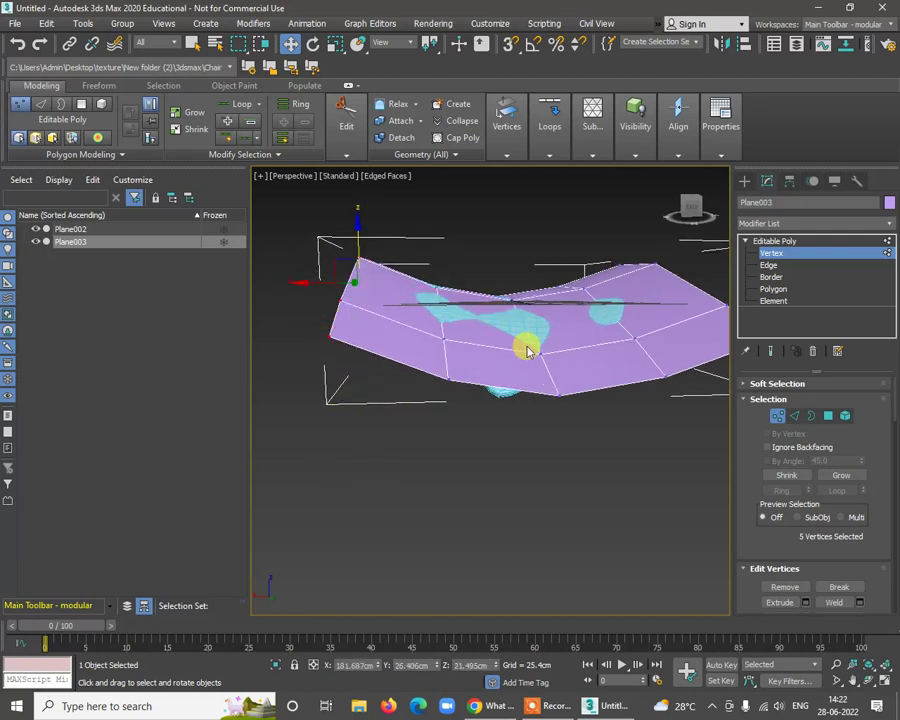
# Step: Adjust the height of the plane's two vertex rows at the leaf-tip end to fit the leaf's slope
pyautogui.moveTo(527, 350)
pyautogui.keyDown('alt'); pyautogui.mouseDown(button='middle')
pyautogui.moveTo(581, 424)
pyautogui.moveTo(627, 402)
pyautogui.moveTo(599, 362)
pyautogui.moveTo(524, 360)
pyautogui.mouseUp(button='middle'); pyautogui.keyUp('alt')
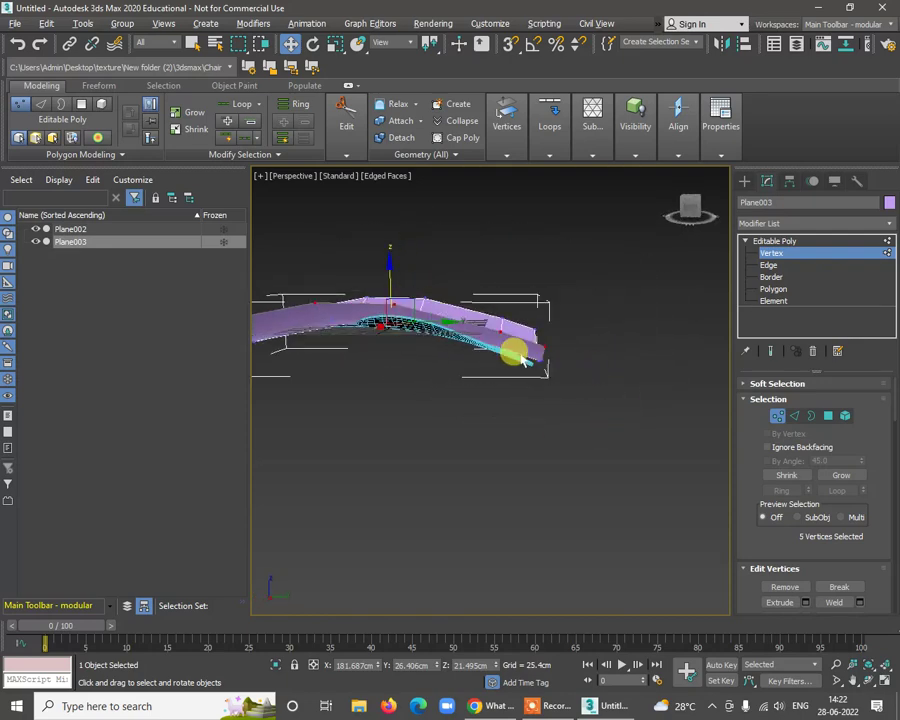
pyautogui.moveTo(575, 333); pyautogui.dragTo(474, 400)
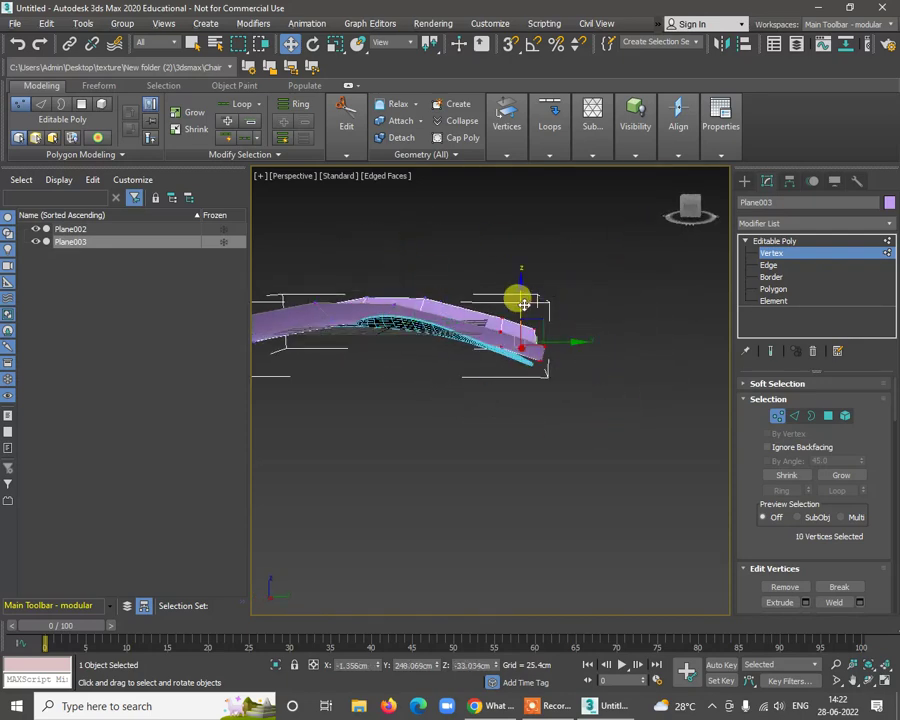
pyautogui.moveTo(522, 310); pyautogui.dragTo(412, 315)
# Step: Select the plane's five-vertex row beneath the middle of the leaf and raise it to follow the arch
pyautogui.moveTo(412, 315); pyautogui.dragTo(494, 274, button='middle')
pyautogui.moveTo(494, 274); pyautogui.dragTo(567, 358)
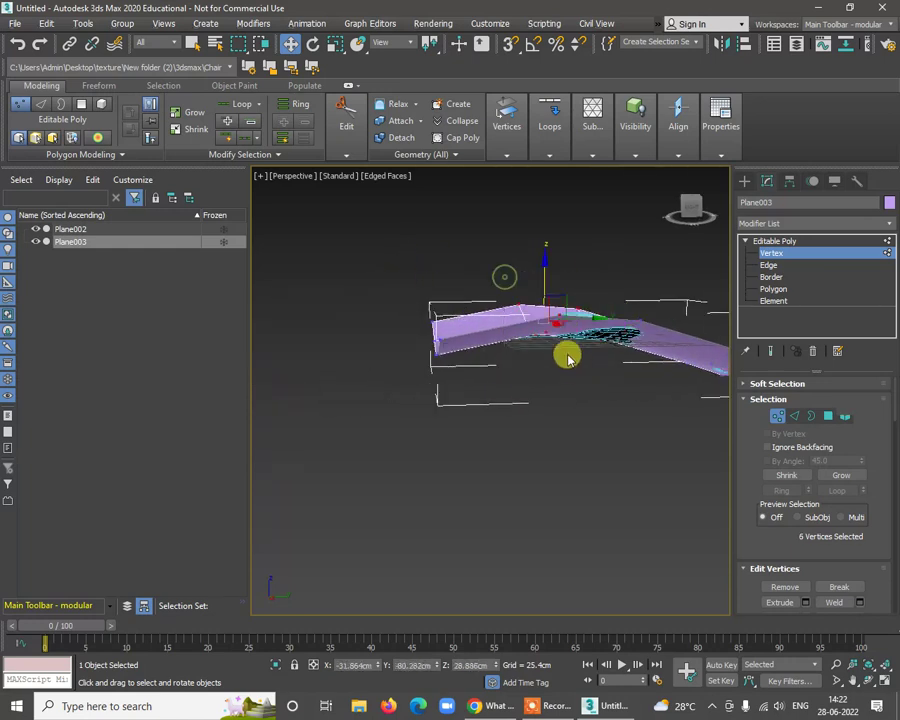
pyautogui.moveTo(541, 289); pyautogui.dragTo(545, 292)
pyautogui.keyDown('alt'); pyautogui.moveTo(629, 370); pyautogui.dragTo(600, 284, button='middle'); pyautogui.keyUp('alt')
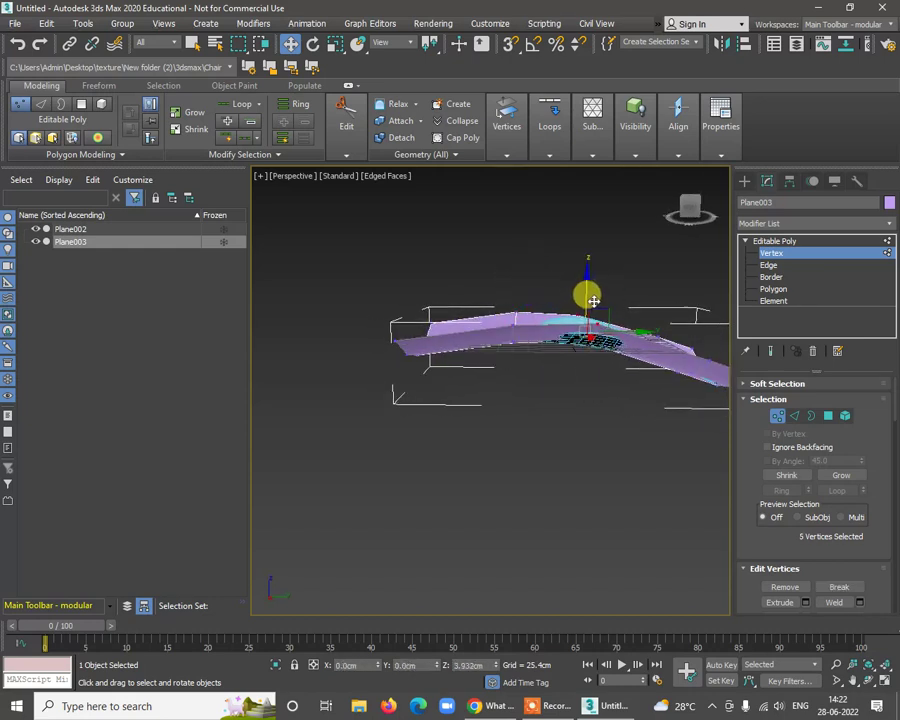
pyautogui.keyDown('alt'); pyautogui.moveTo(620, 397); pyautogui.dragTo(558, 405, button='middle'); pyautogui.keyUp('alt')
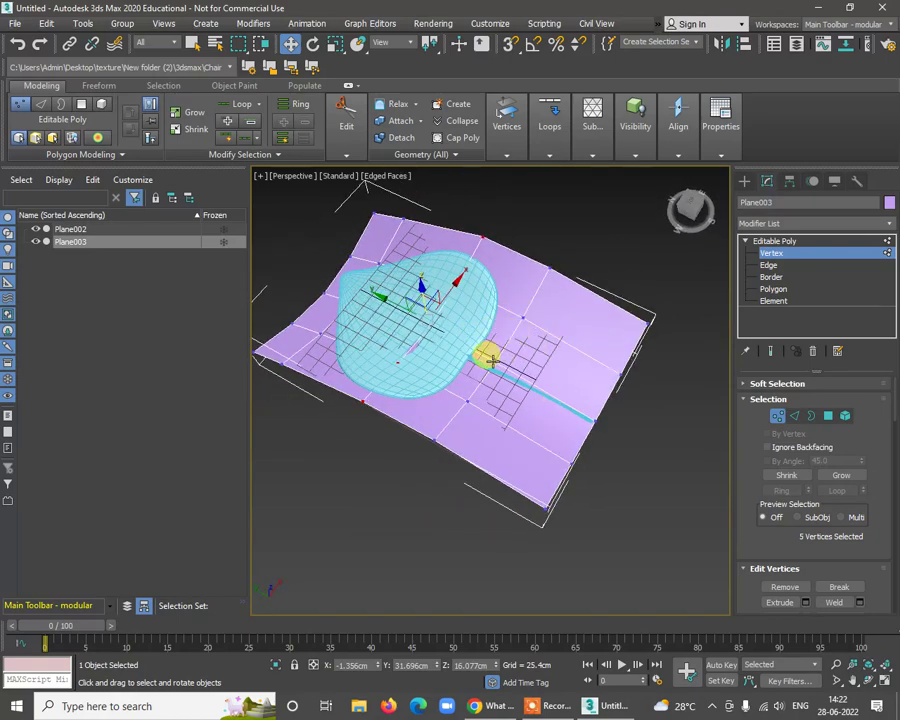
# Step: Adjust the height of the plane's three inner vertices in the row where the stem meets the leaf
pyautogui.keyDown('alt'); pyautogui.moveTo(491, 362); pyautogui.dragTo(515, 198, button='middle'); pyautogui.keyUp('alt')
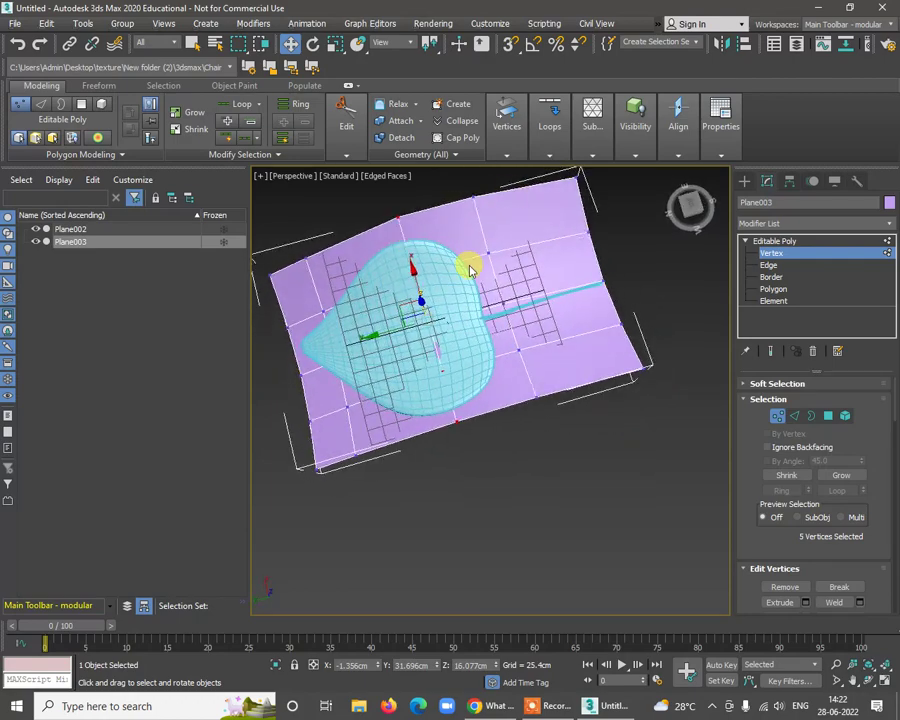
pyautogui.keyDown('alt'); pyautogui.moveTo(556, 338); pyautogui.dragTo(502, 336, button='middle'); pyautogui.keyUp('alt')
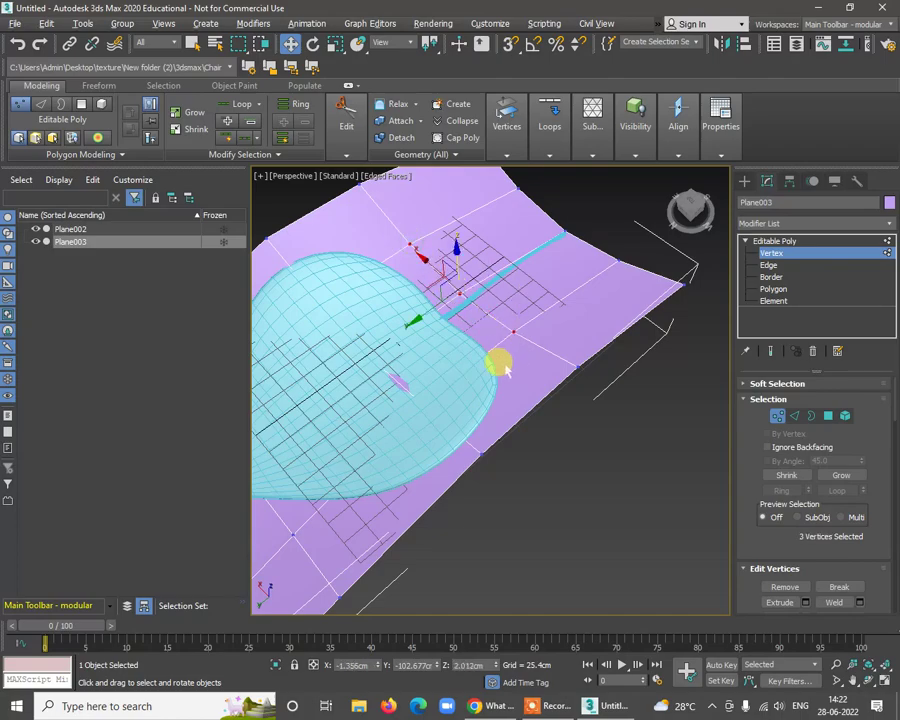
pyautogui.keyDown('alt'); pyautogui.moveTo(505, 370); pyautogui.dragTo(478, 312, button='middle'); pyautogui.keyUp('alt')
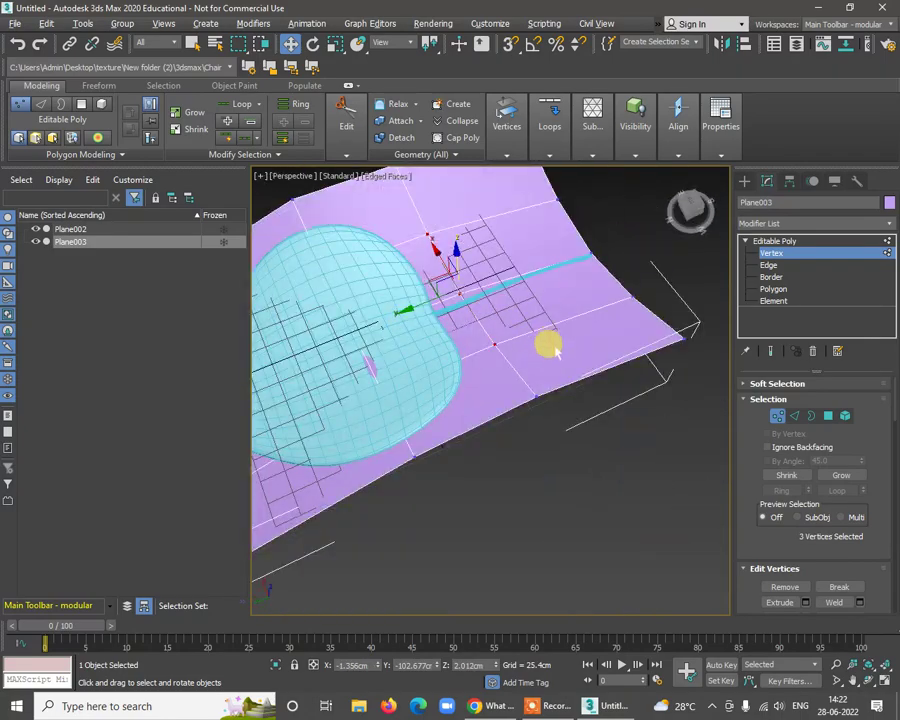
pyautogui.keyDown('alt'); pyautogui.moveTo(553, 348); pyautogui.dragTo(800, 258, button='middle'); pyautogui.keyUp('alt')
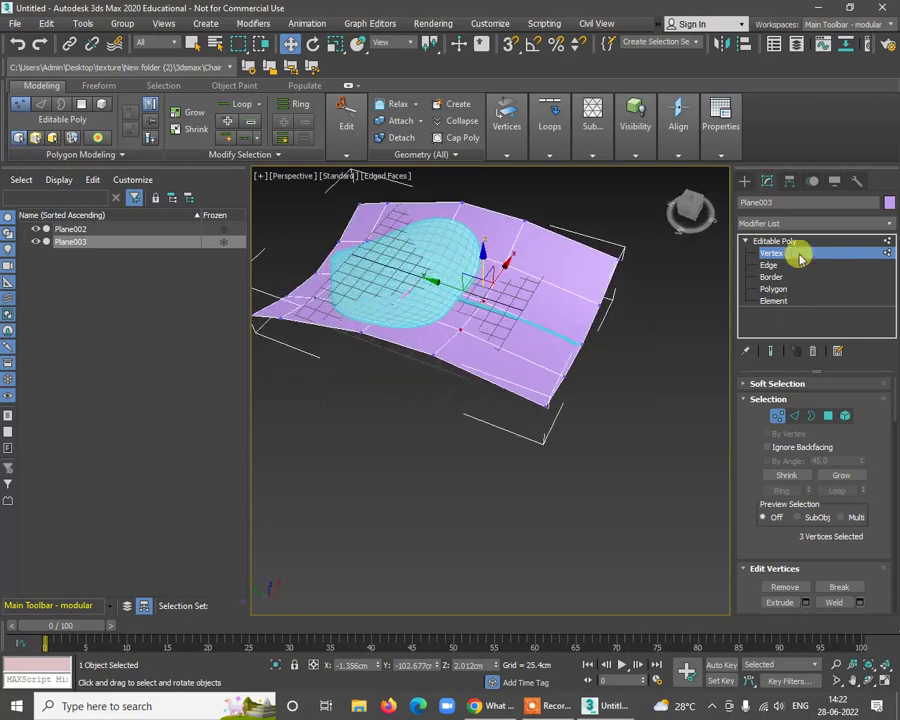
# Step: Leave vertex editing and apply the Unwrap UVW modifier to the plane
pyautogui.click(794, 240)
pyautogui.keyDown('alt'); pyautogui.moveTo(640, 330); pyautogui.dragTo(780, 270, button='middle'); pyautogui.keyUp('alt')
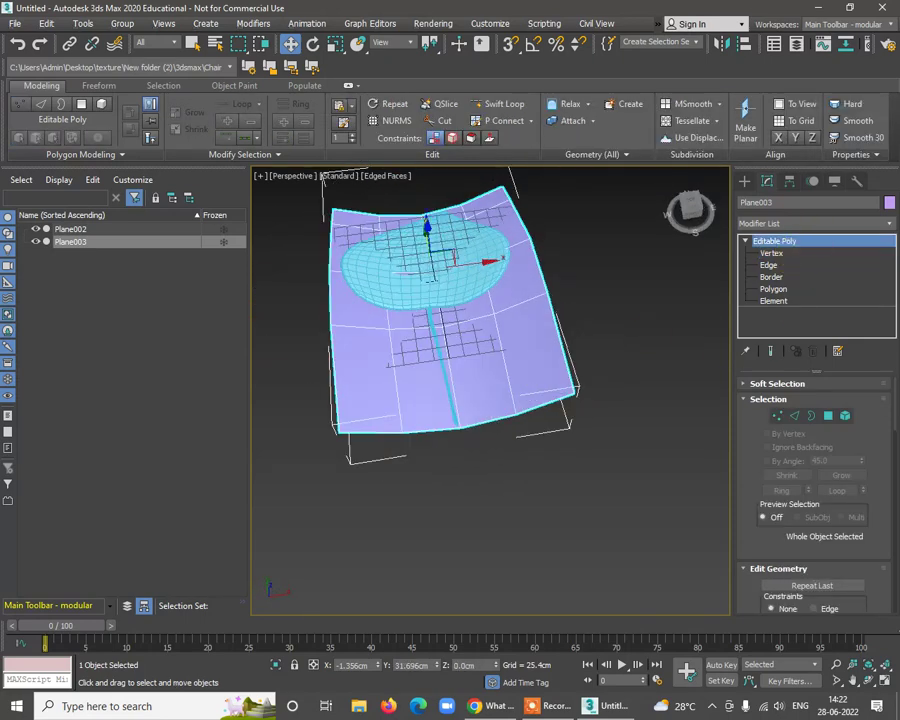
pyautogui.click(890, 224)
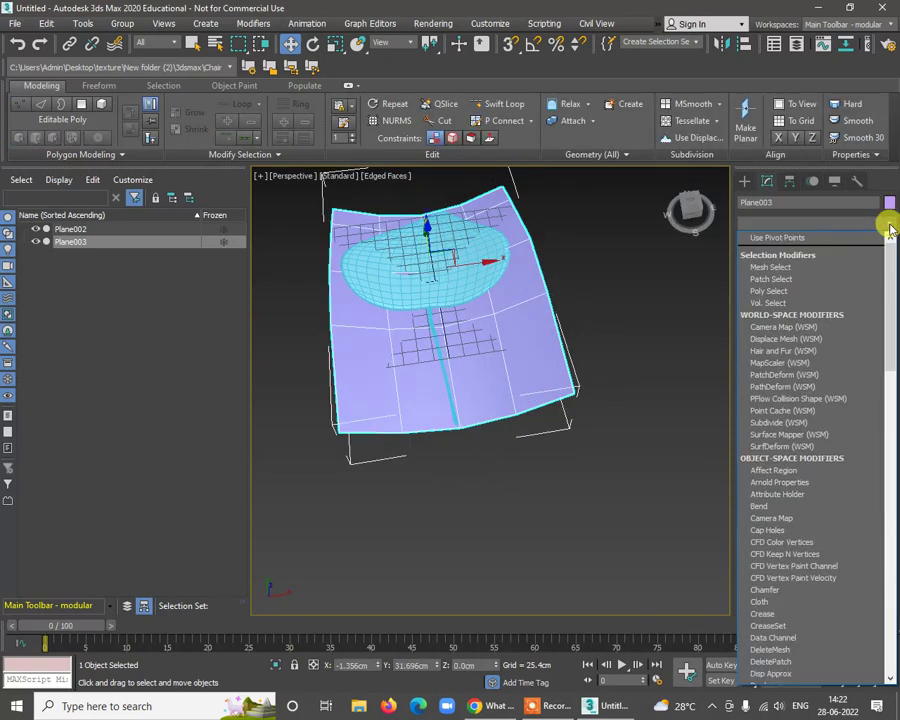
pyautogui.write('u')
pyautogui.press('Return')
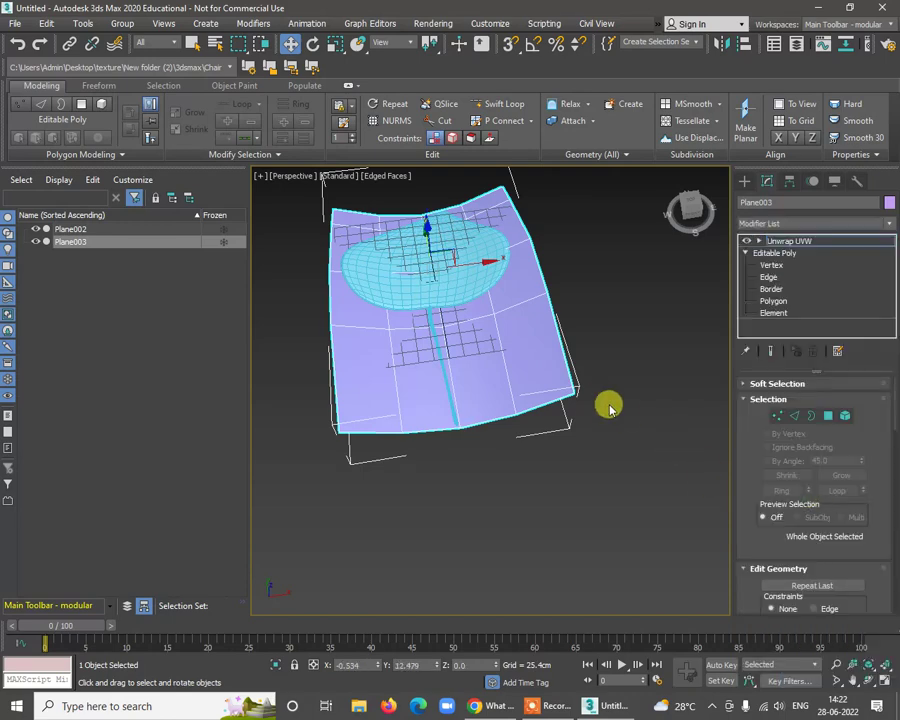
# Step: Select all of the plane's UV faces in the UV editor, flatten them with Quick Peel and close the editor
pyautogui.keyDown('alt'); pyautogui.moveTo(556, 487); pyautogui.dragTo(662, 462, button='middle'); pyautogui.keyUp('alt')
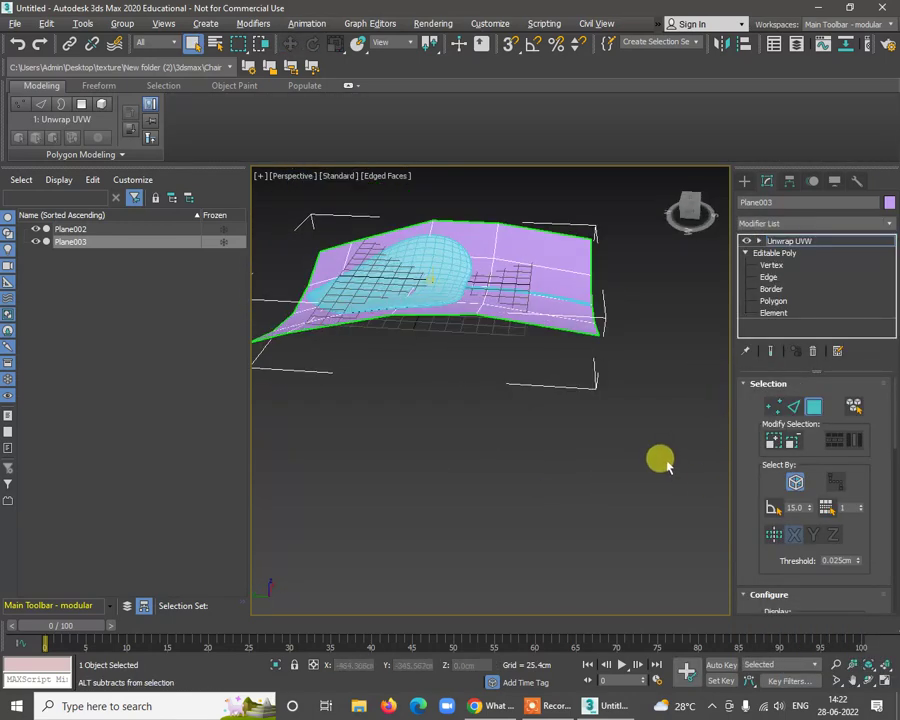
pyautogui.scroll(-3, 662, 462)
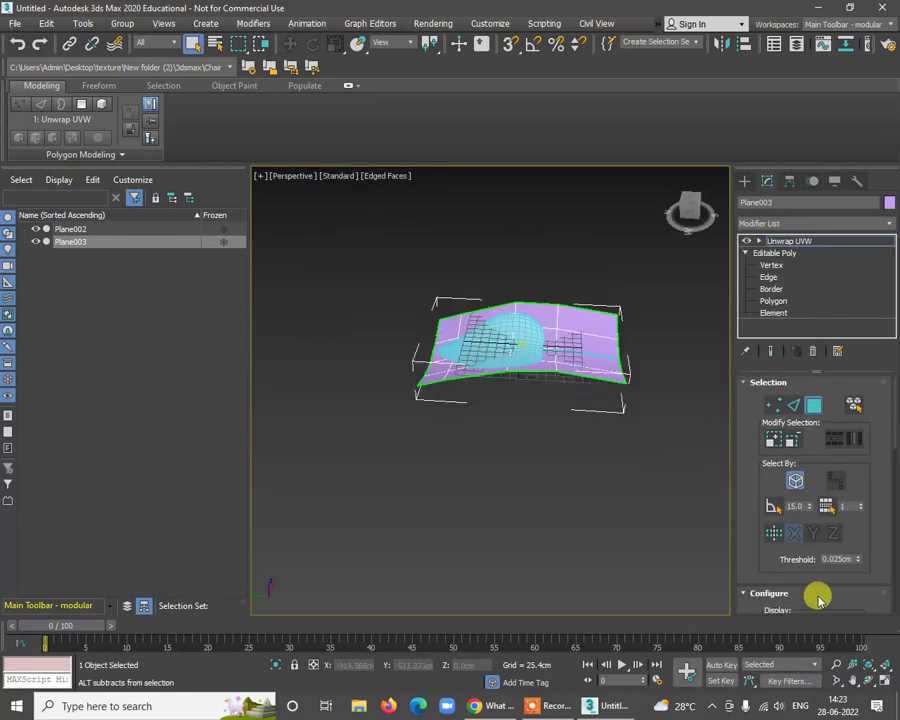
pyautogui.moveTo(818, 598); pyautogui.dragTo(850, 316)
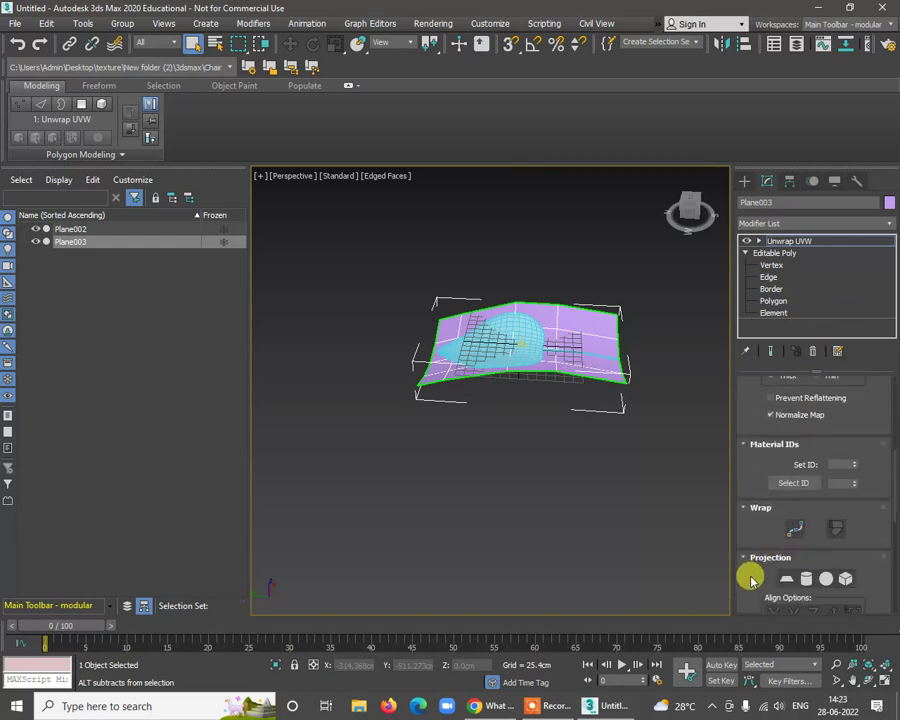
pyautogui.moveTo(751, 578); pyautogui.dragTo(797, 325)
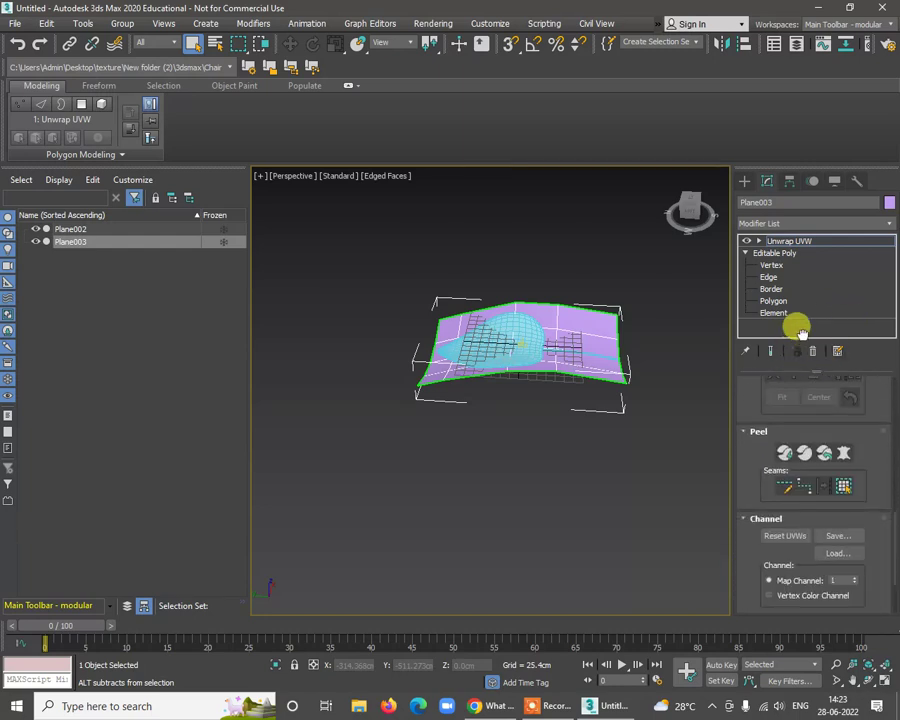
pyautogui.moveTo(756, 562); pyautogui.dragTo(806, 350)
pyautogui.click(808, 540)
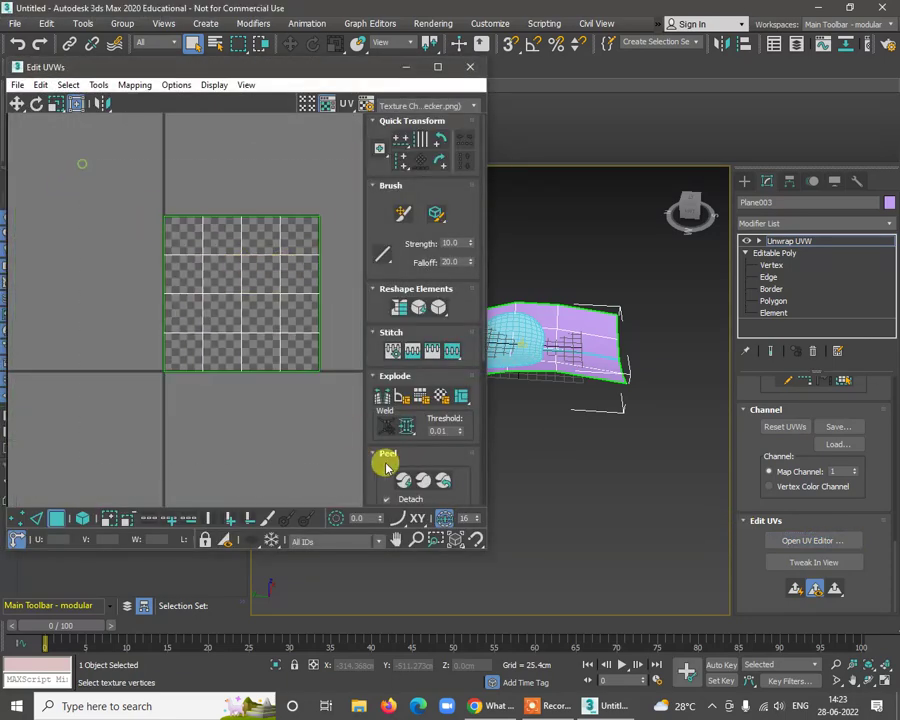
pyautogui.hotkey('ctrl', 'a')
pyautogui.click(440, 520)
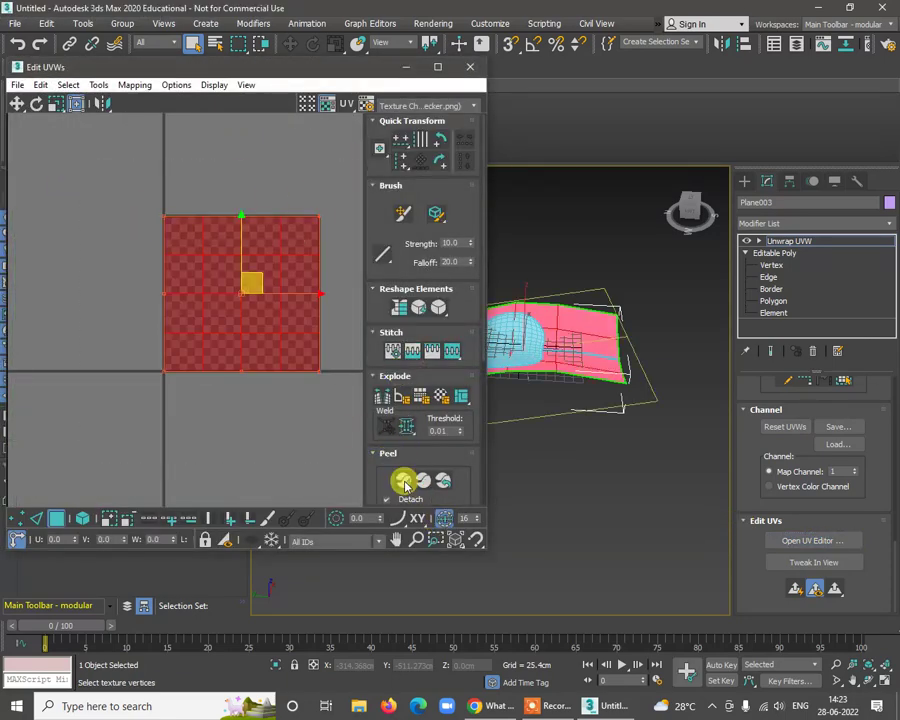
pyautogui.keyDown('alt'); pyautogui.moveTo(540, 470); pyautogui.dragTo(672, 256, button='middle'); pyautogui.keyUp('alt')
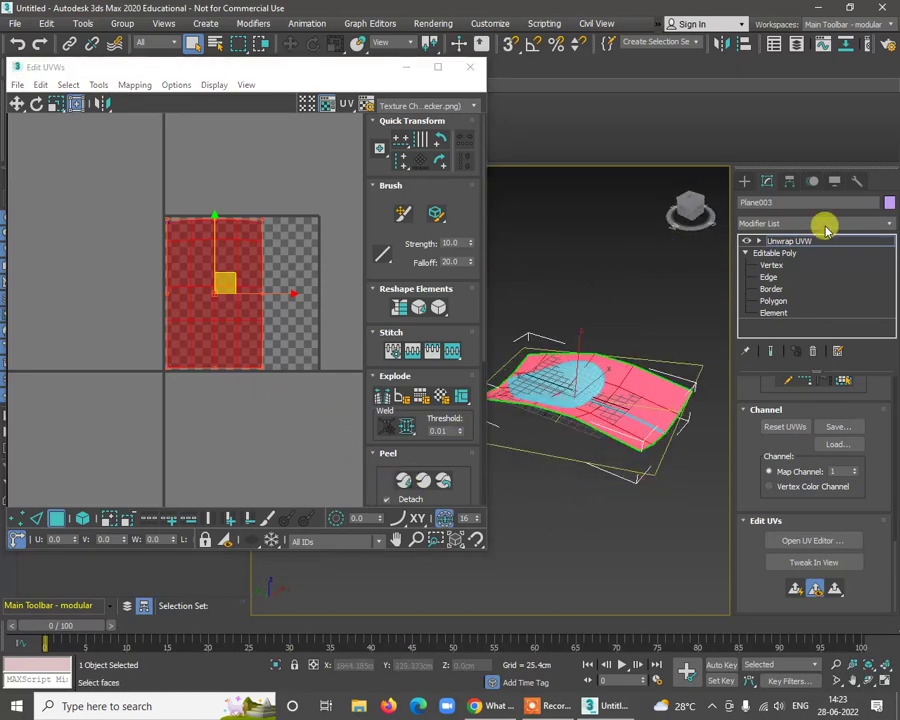
pyautogui.click(471, 66)
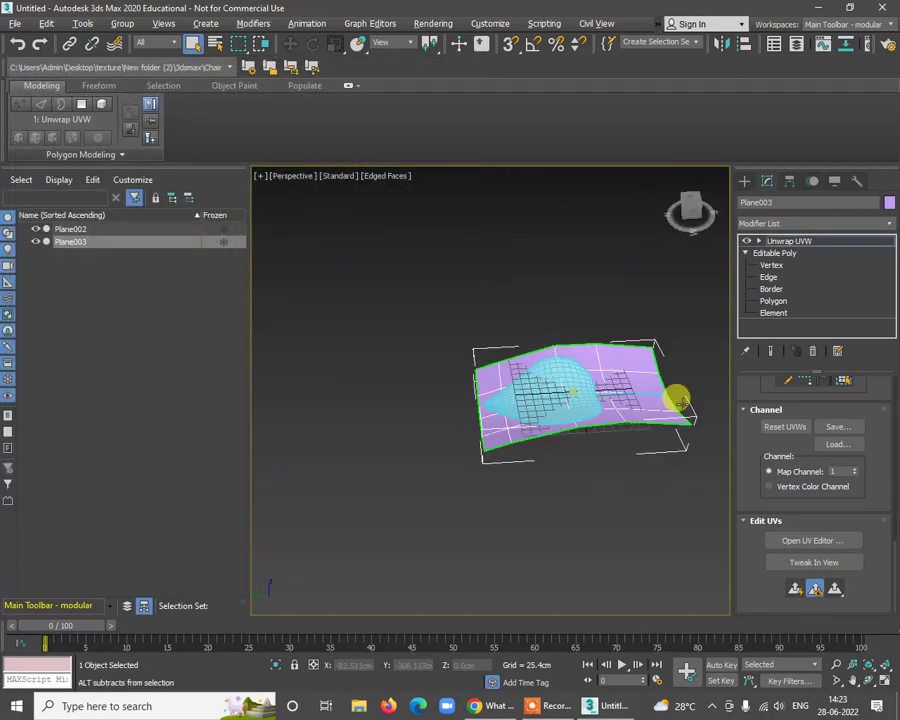
pyautogui.moveTo(679, 402); pyautogui.dragTo(612, 354, button='middle')
pyautogui.click(665, 450)
pyautogui.keyDown('alt'); pyautogui.moveTo(665, 450); pyautogui.dragTo(530, 412, button='middle'); pyautogui.keyUp('alt')
pyautogui.click(530, 412)
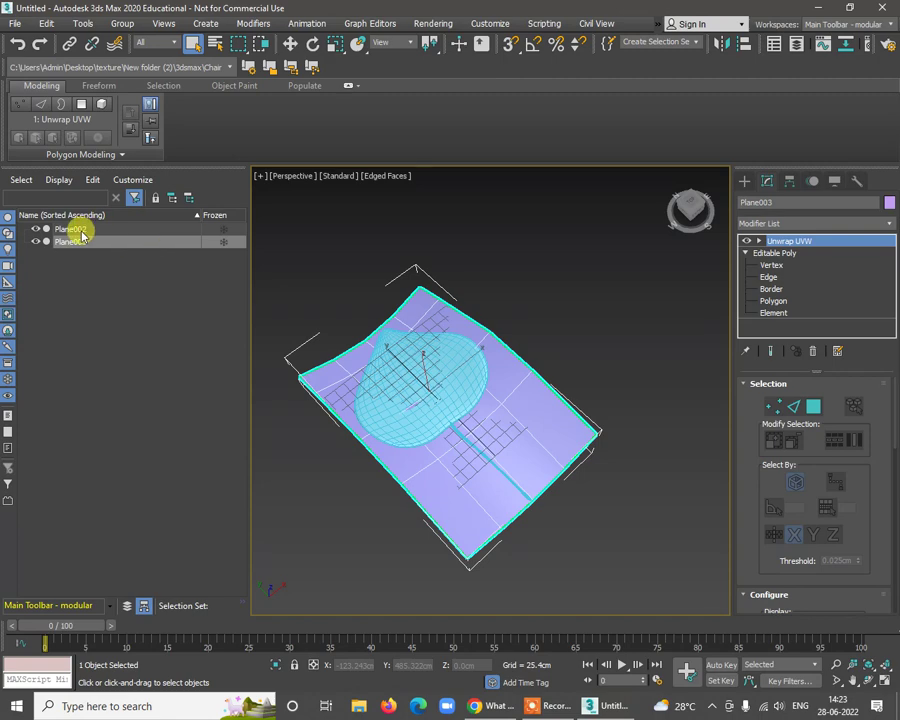
pyautogui.click(82, 231)
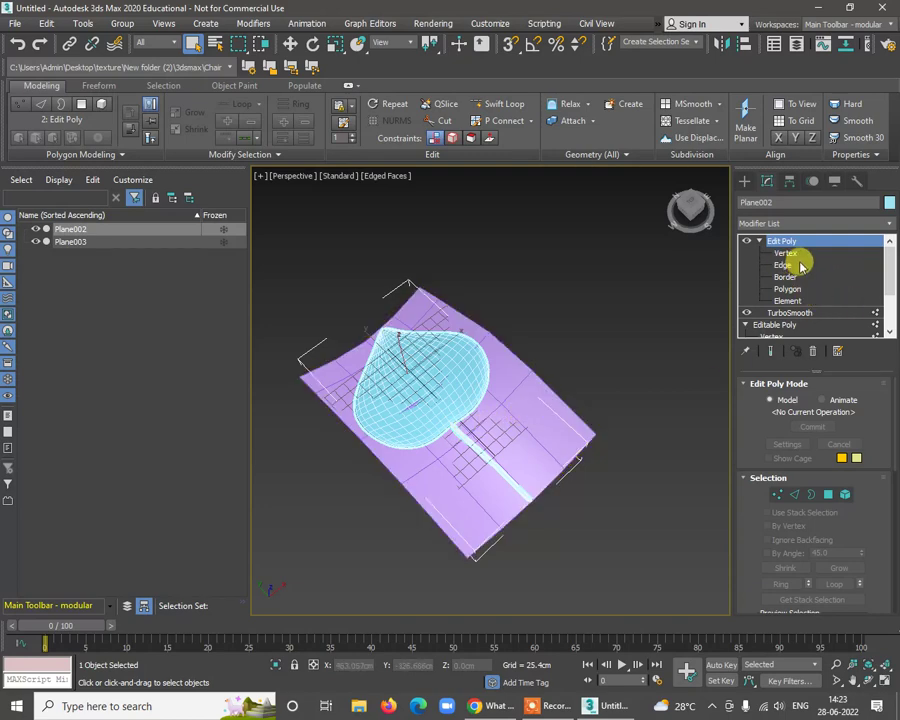
pyautogui.click(570, 424)
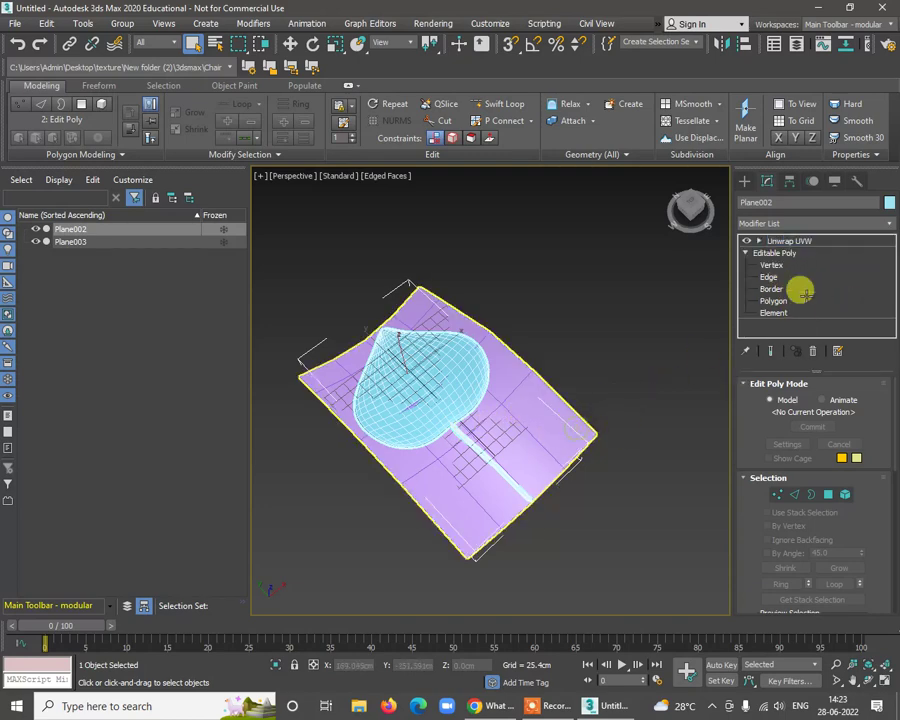
# Step: Try to narrow the plane's stem end in the Top view by scaling its five-vertex edge row inward
pyautogui.click(776, 264)
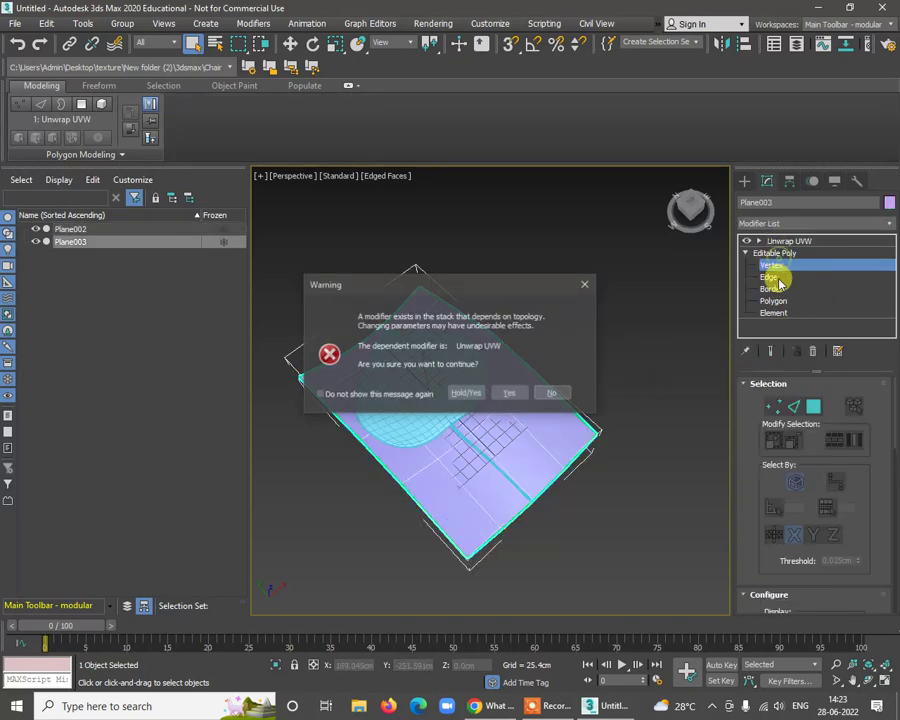
pyautogui.click(470, 402)
pyautogui.keyDown('alt'); pyautogui.moveTo(473, 397); pyautogui.dragTo(443, 257, button='middle'); pyautogui.keyUp('alt')
pyautogui.hotkey('alt', 'w')
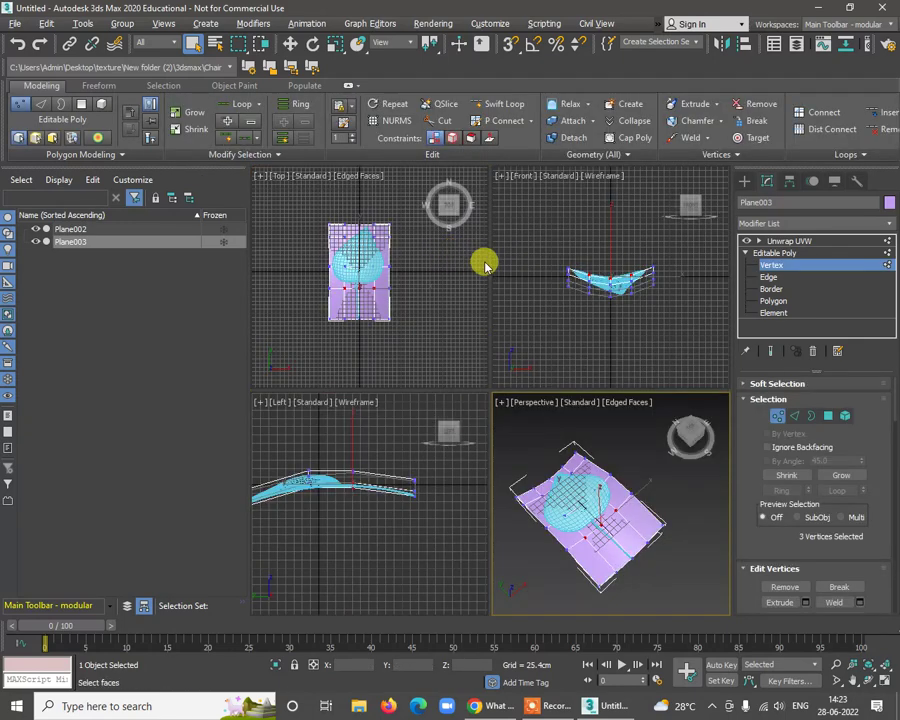
pyautogui.hotkey('alt', 'w')
pyautogui.scroll(5, 570, 412)
pyautogui.scroll(-2, 561, 302)
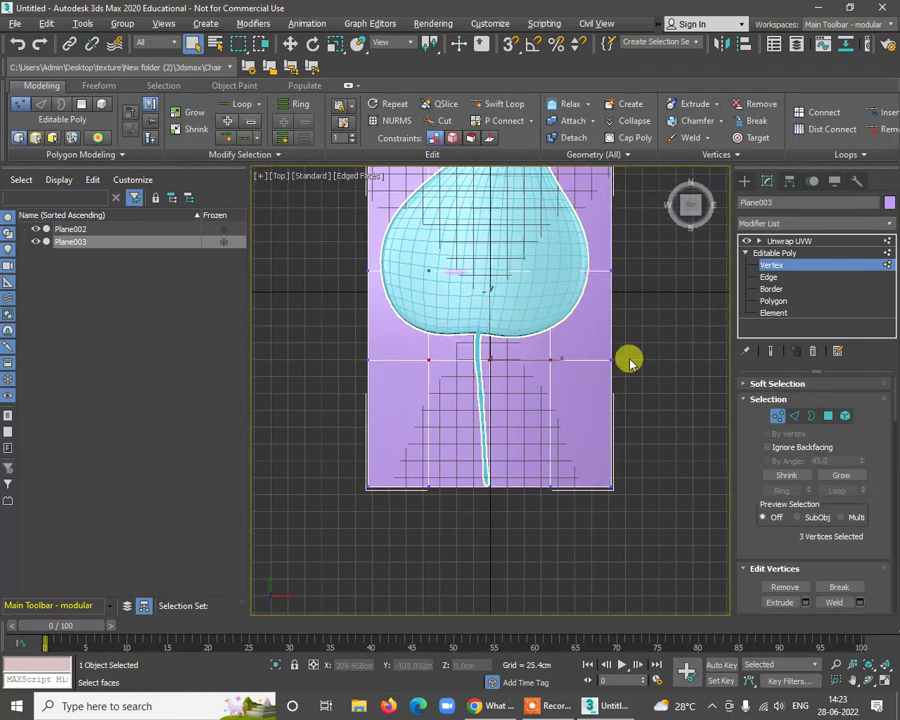
pyautogui.moveTo(630, 358); pyautogui.dragTo(493, 387)
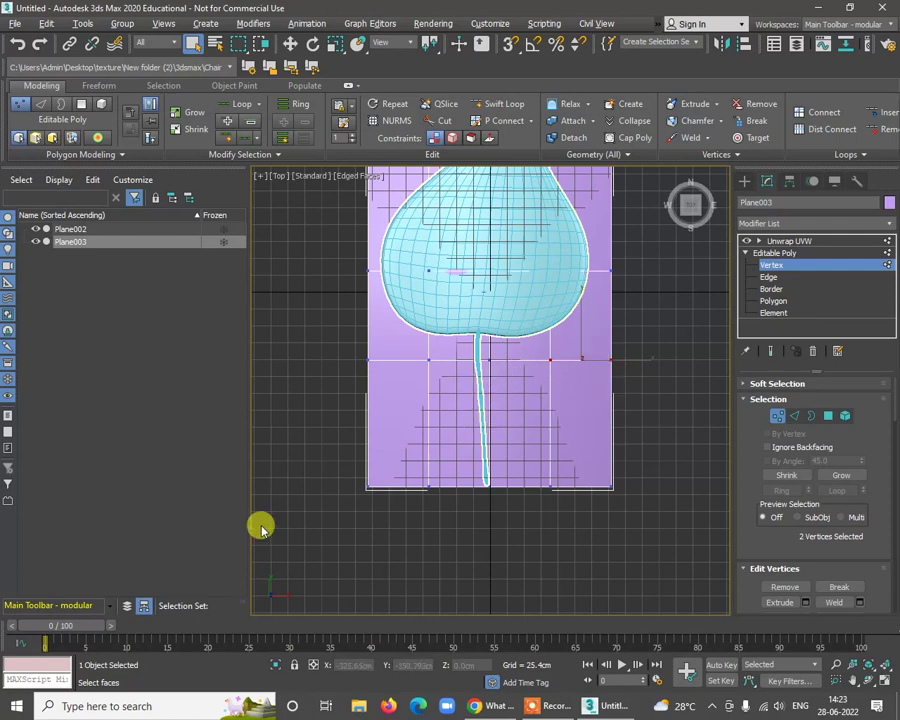
pyautogui.moveTo(579, 549); pyautogui.dragTo(672, 566)
pyautogui.press('r')
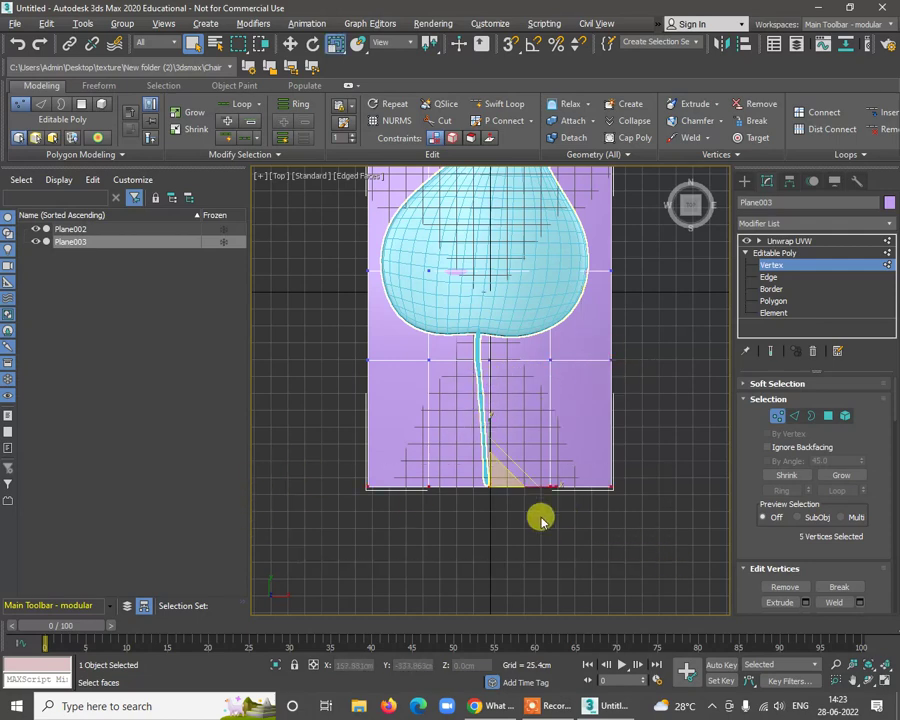
pyautogui.moveTo(551, 497); pyautogui.dragTo(668, 396)
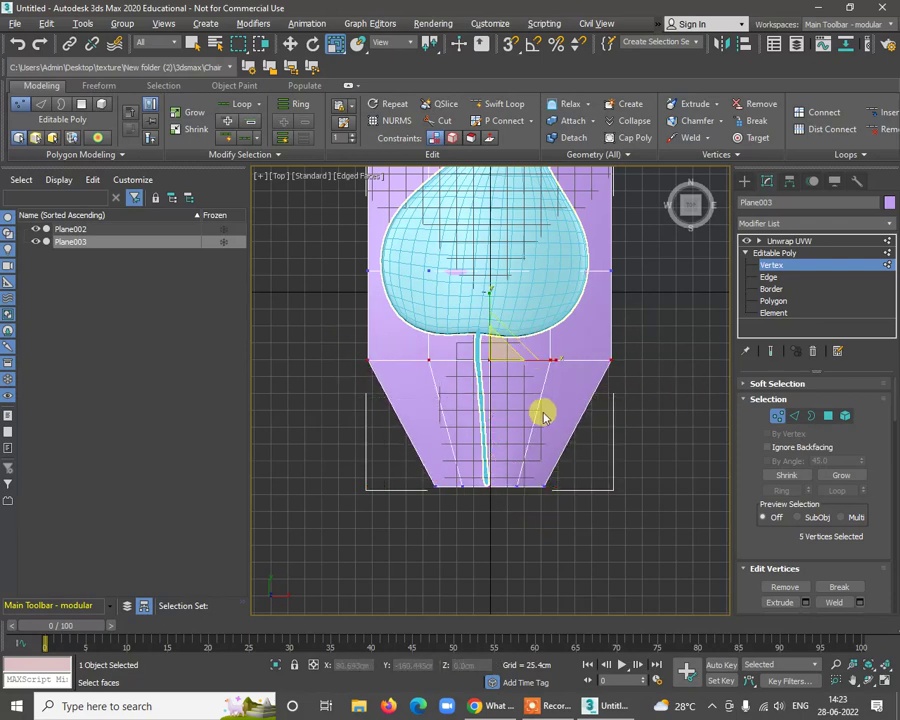
# Step: Undo the stem-end scaling and return the plane to its Unwrap UVW level in the Perspective view
pyautogui.hotkey('ctrl', 'z')
pyautogui.hotkey('ctrl', 'z')
pyautogui.hotkey('alt', 'w')
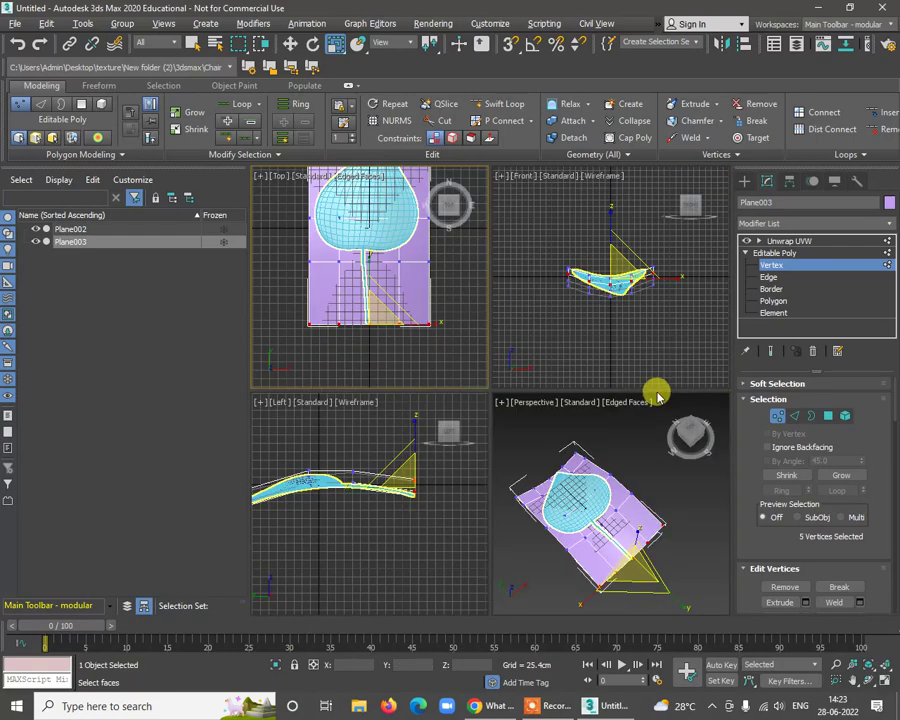
pyautogui.middleClick(650, 405)
pyautogui.hotkey('alt', 'w')
pyautogui.keyDown('alt'); pyautogui.moveTo(627, 453); pyautogui.dragTo(660, 417, button='middle'); pyautogui.keyUp('alt')
pyautogui.click(797, 240)
pyautogui.click(635, 402)
pyautogui.click(603, 406)
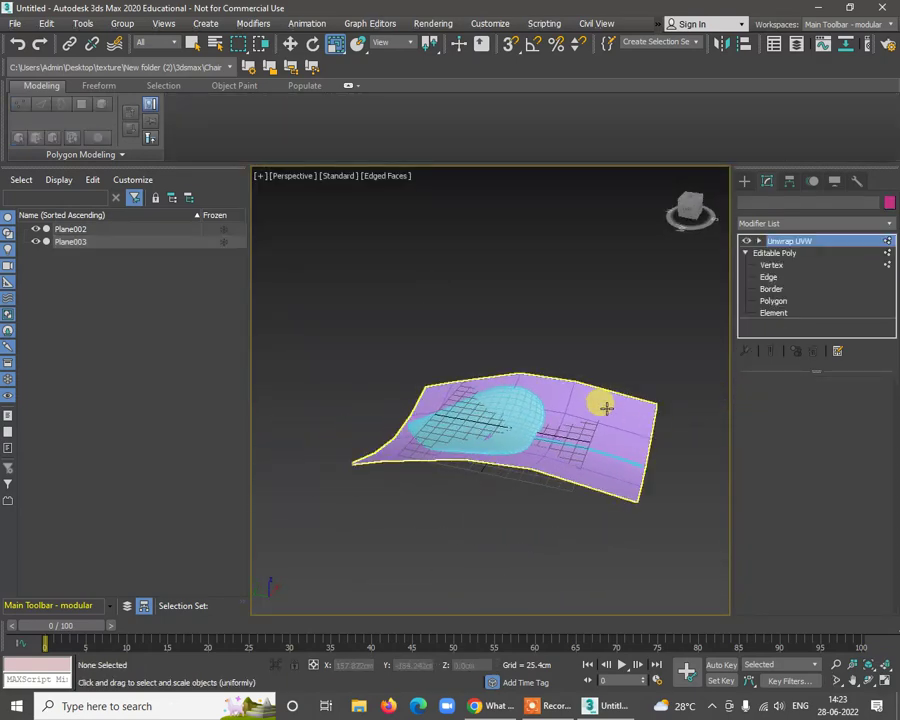
pyautogui.moveTo(603, 406)
pyautogui.keyDown('alt'); pyautogui.mouseDown(button='middle')
pyautogui.moveTo(623, 563)
pyautogui.moveTo(595, 527)
pyautogui.moveTo(615, 543)
pyautogui.moveTo(627, 486)
pyautogui.moveTo(460, 374)
pyautogui.moveTo(597, 430)
pyautogui.moveTo(668, 484)
pyautogui.moveTo(693, 428)
pyautogui.moveTo(597, 452)
pyautogui.moveTo(510, 512)
pyautogui.moveTo(550, 458)
pyautogui.moveTo(600, 420)
pyautogui.mouseUp(button='middle'); pyautogui.keyUp('alt')
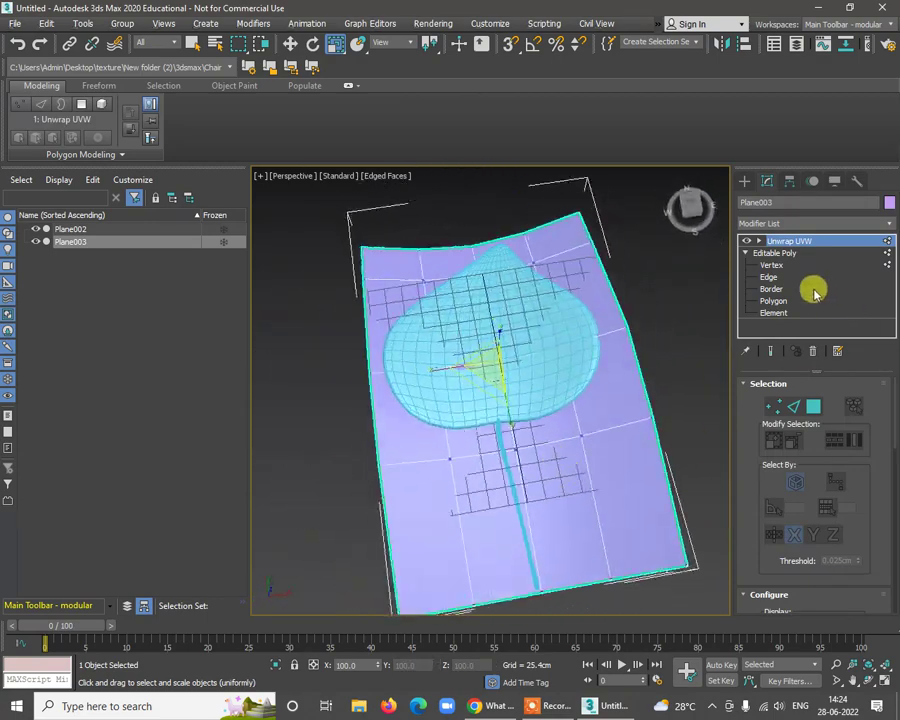
pyautogui.click(795, 241)
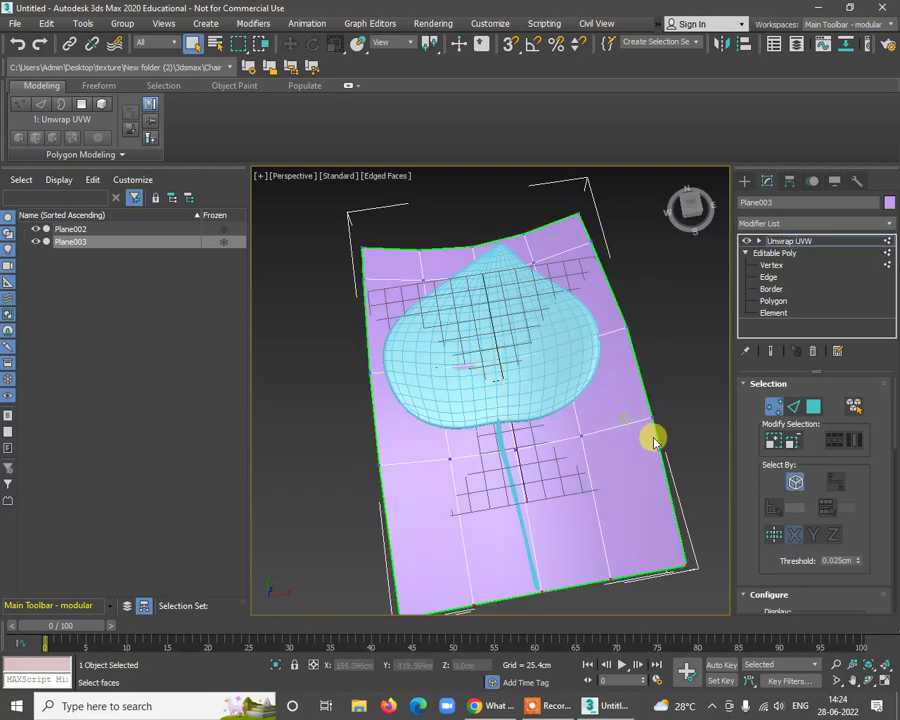
pyautogui.keyDown('alt'); pyautogui.moveTo(652, 440); pyautogui.dragTo(520, 418, button='middle'); pyautogui.keyUp('alt')
pyautogui.click(637, 255)
pyautogui.click(649, 440)
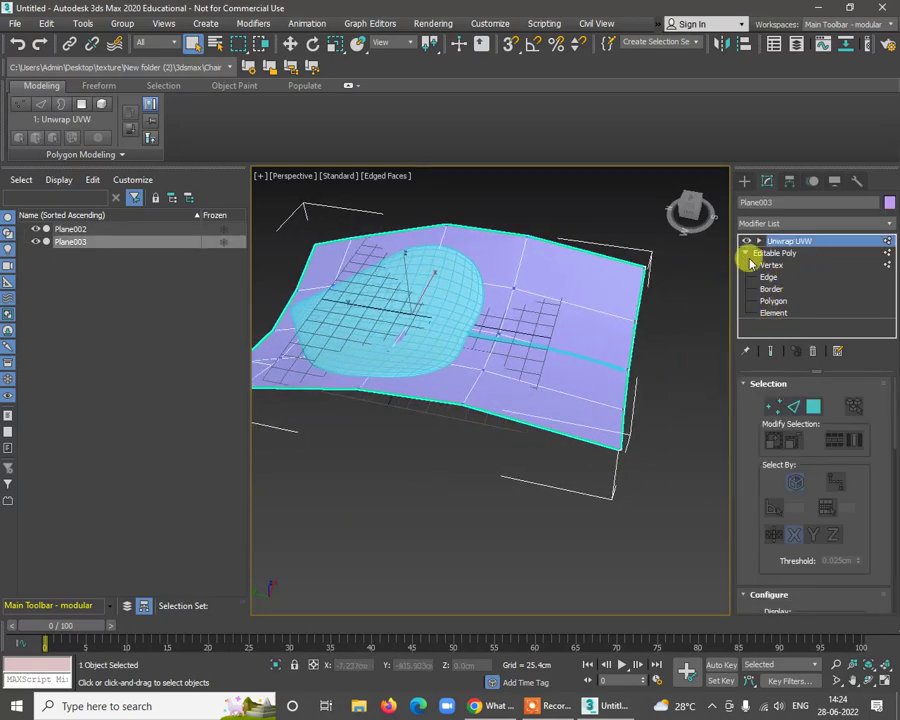
pyautogui.click(745, 254)
pyautogui.click(790, 252)
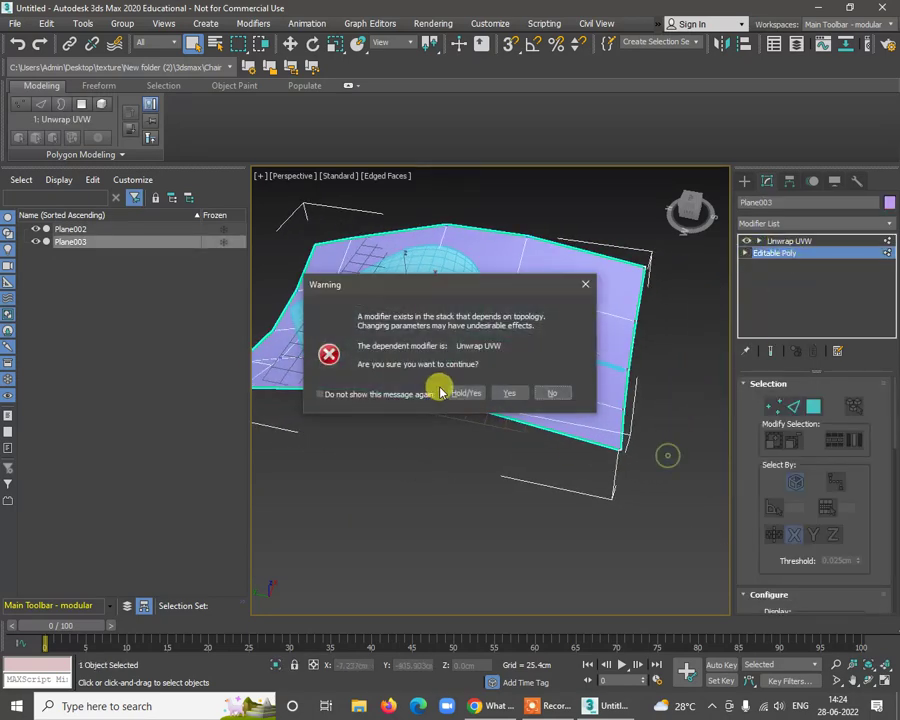
pyautogui.click(466, 393)
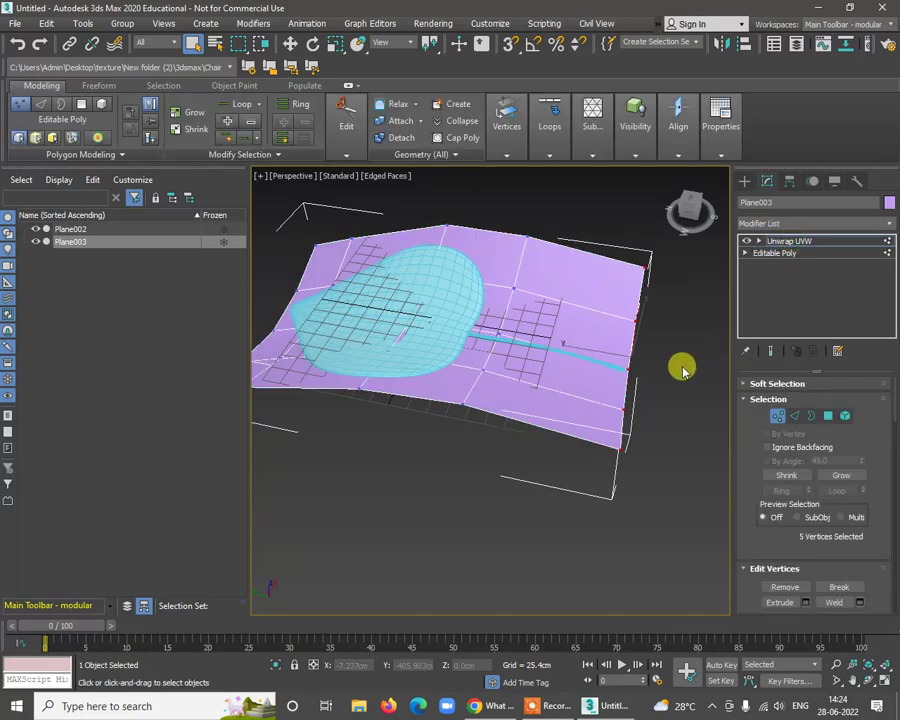
pyautogui.keyDown('alt'); pyautogui.moveTo(500, 453); pyautogui.dragTo(557, 457, button='middle'); pyautogui.keyUp('alt')
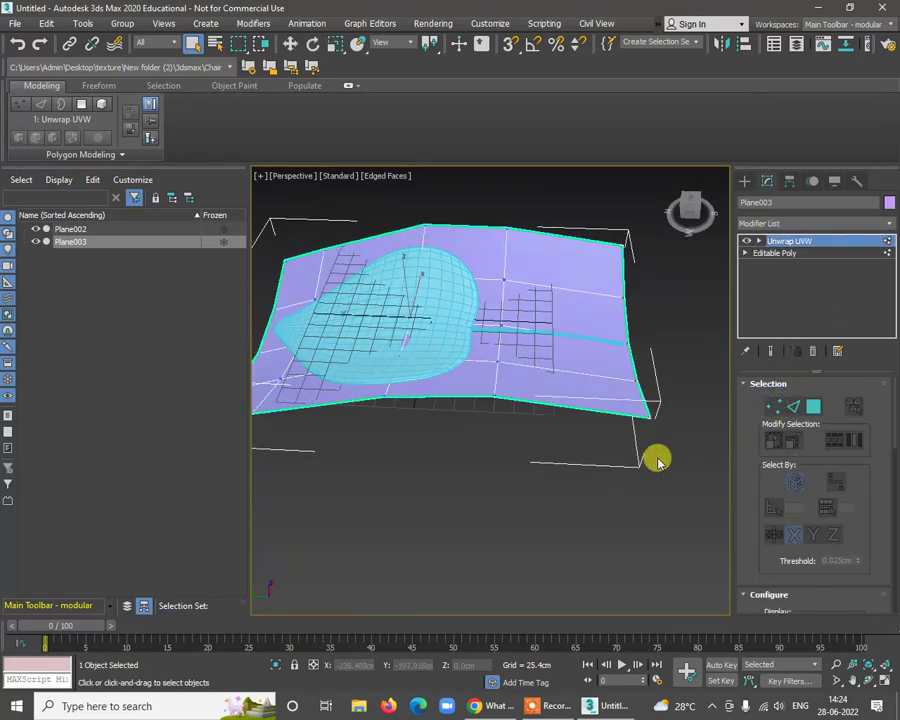
pyautogui.click(595, 460)
pyautogui.moveTo(595, 460)
pyautogui.keyDown('alt'); pyautogui.mouseDown(button='middle')
pyautogui.moveTo(609, 476)
pyautogui.moveTo(585, 450)
pyautogui.mouseUp(button='middle'); pyautogui.keyUp('alt')
pyautogui.scroll(-3, 547, 412)
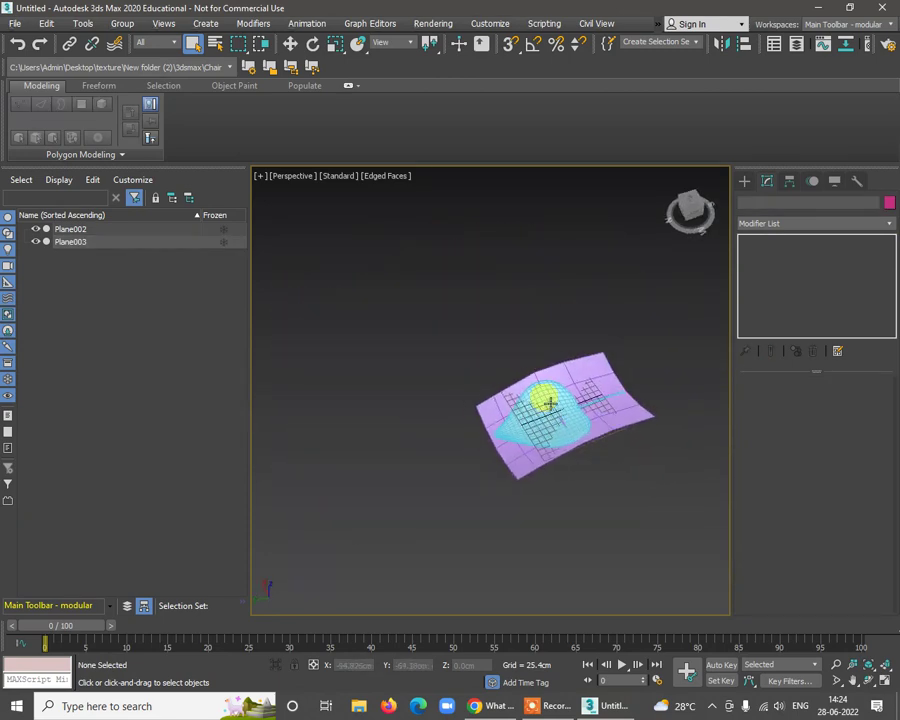
pyautogui.scroll(5, 560, 395)
pyautogui.click(584, 344)
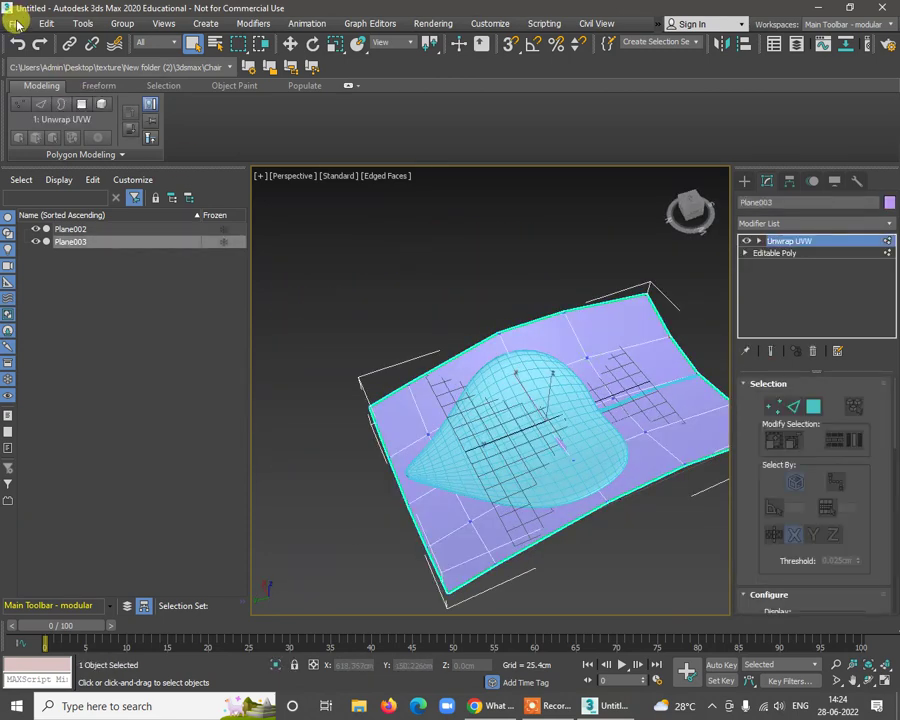
pyautogui.click(15, 23)
pyautogui.moveTo(100, 232)
pyautogui.click(199, 248)
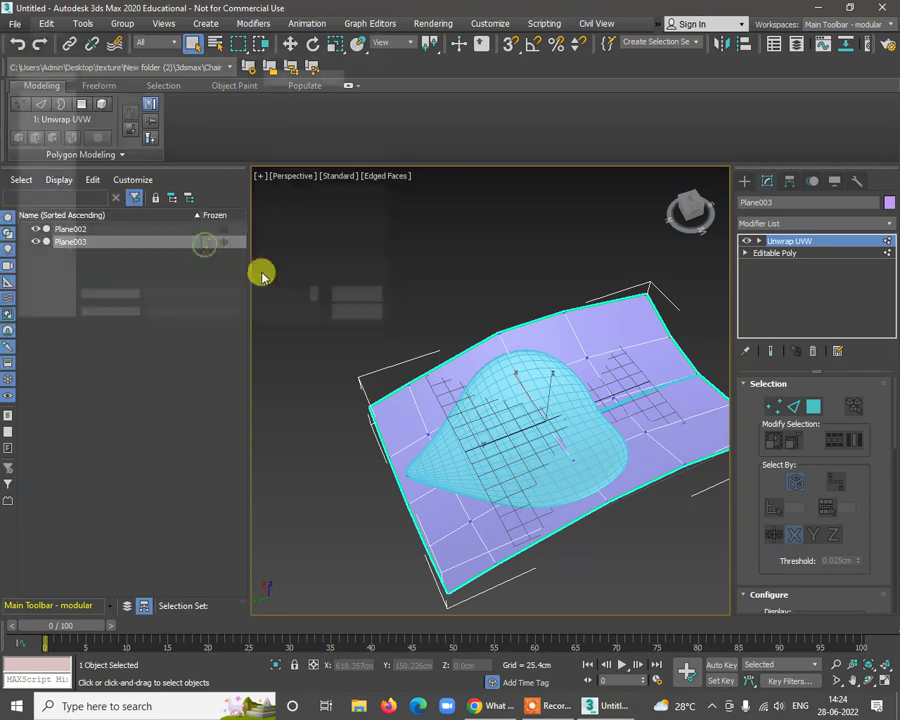
pyautogui.click(487, 25)
# Step: Leave vertex editing in the plane's Editable Poly base using Hold/Yes, and return to its Unwrap UVW modifier
pyautogui.click(784, 253)
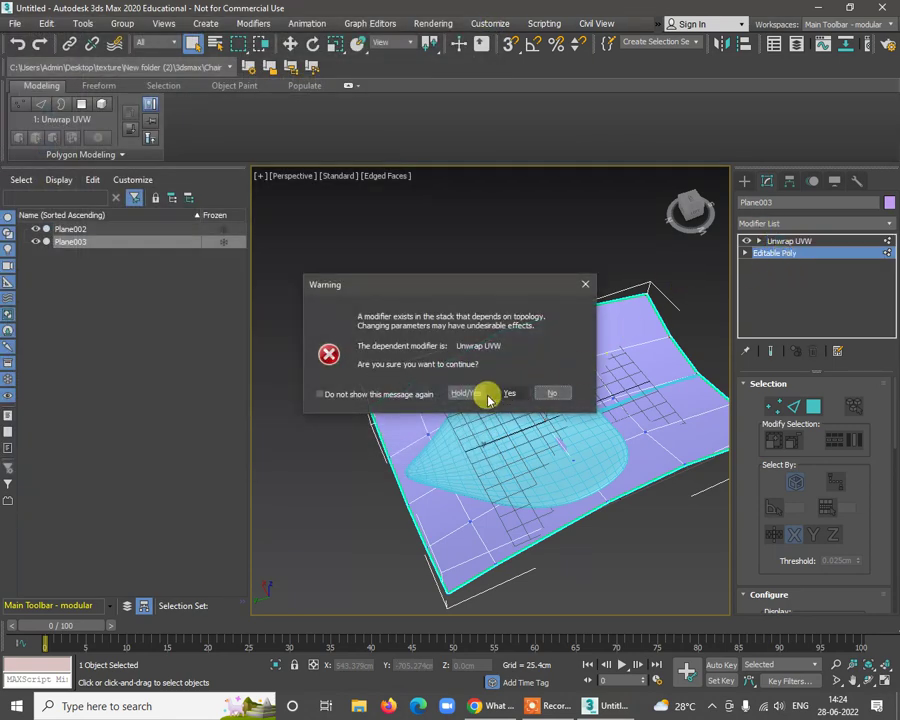
pyautogui.click(472, 393)
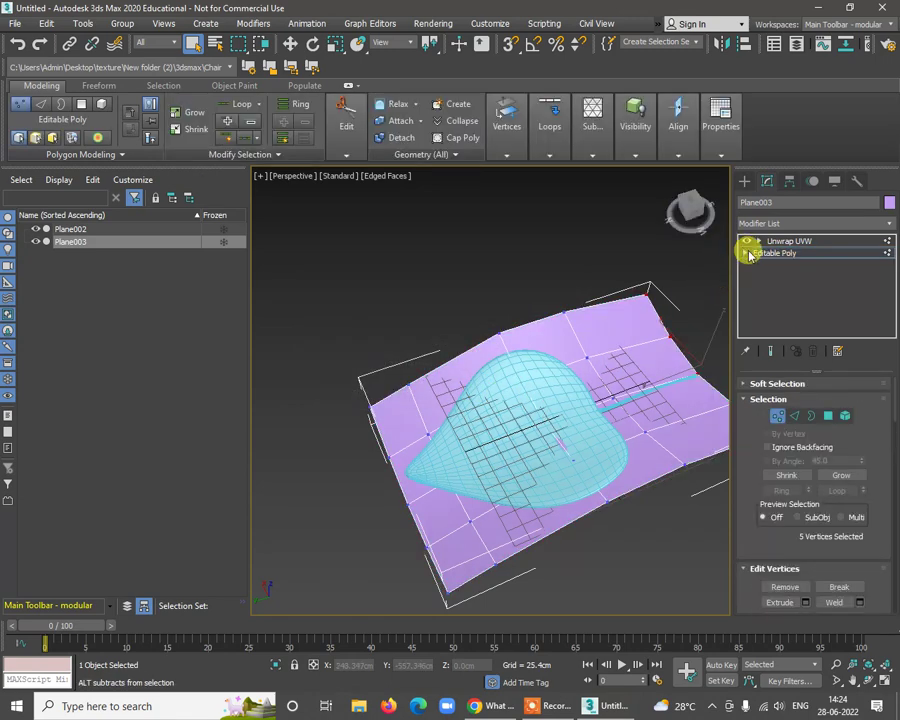
pyautogui.click(776, 241)
pyautogui.click(759, 241)
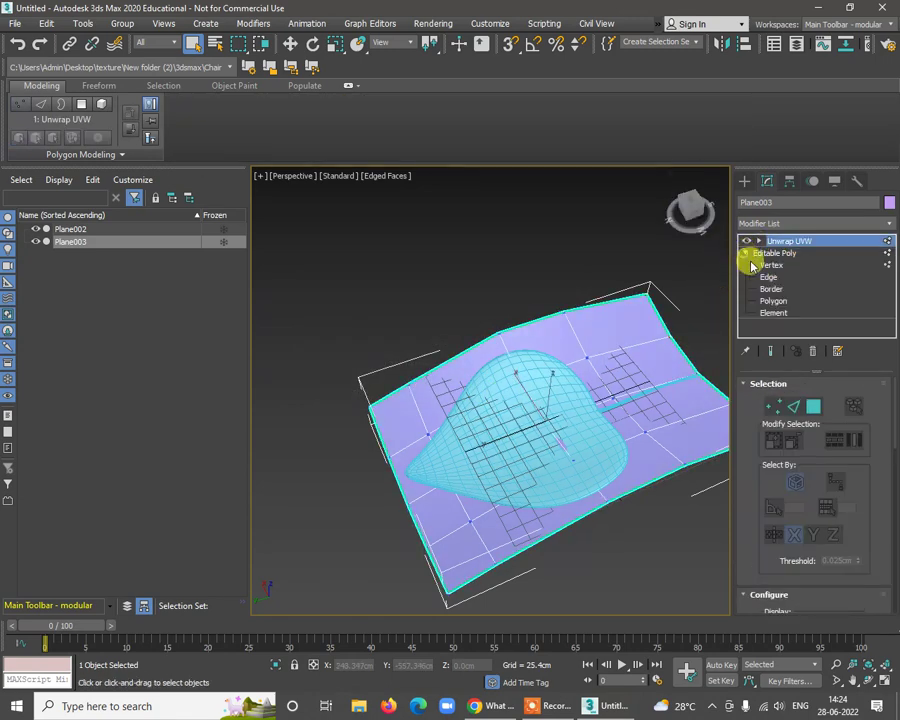
pyautogui.click(771, 266)
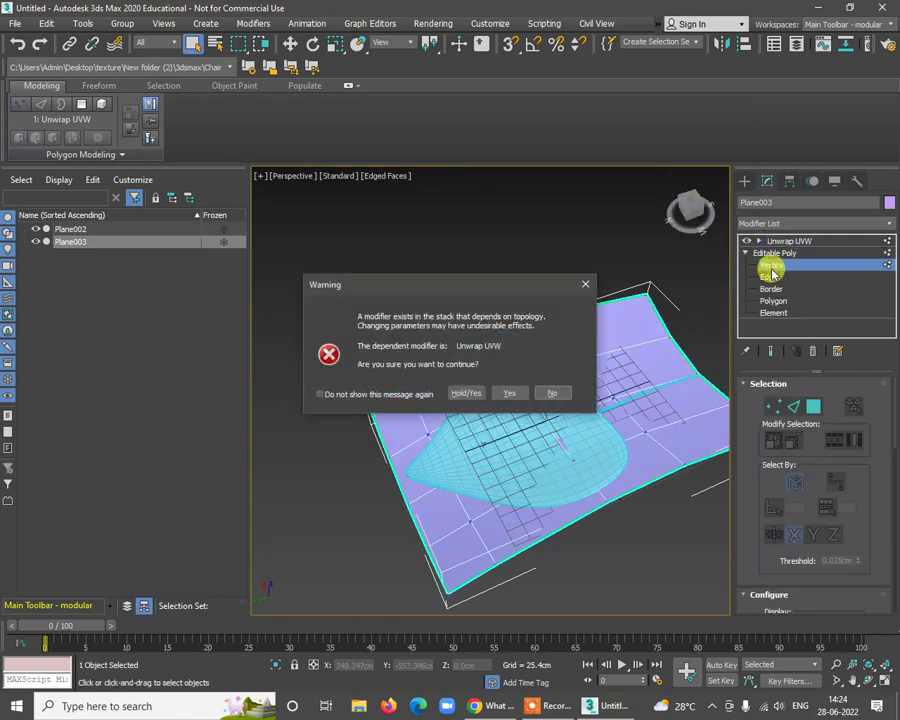
pyautogui.click(474, 392)
pyautogui.click(776, 252)
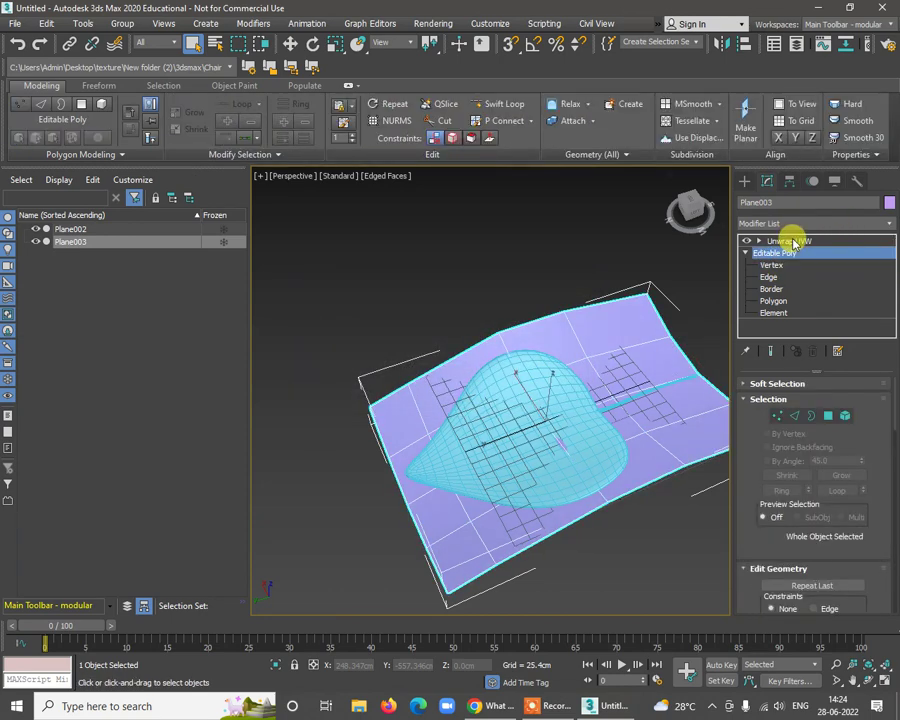
pyautogui.click(793, 243)
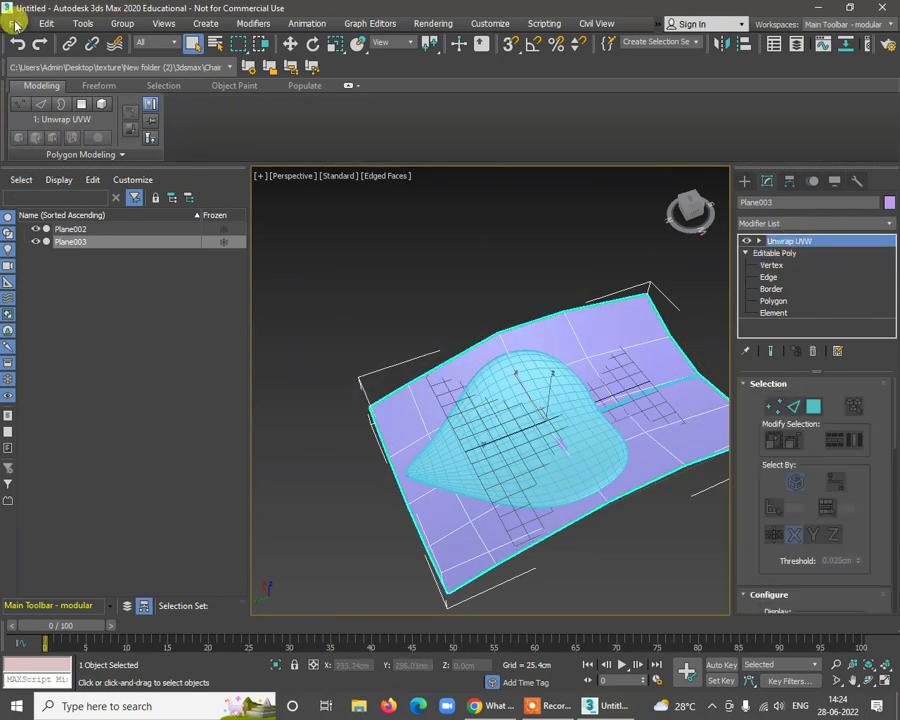
pyautogui.click(15, 24)
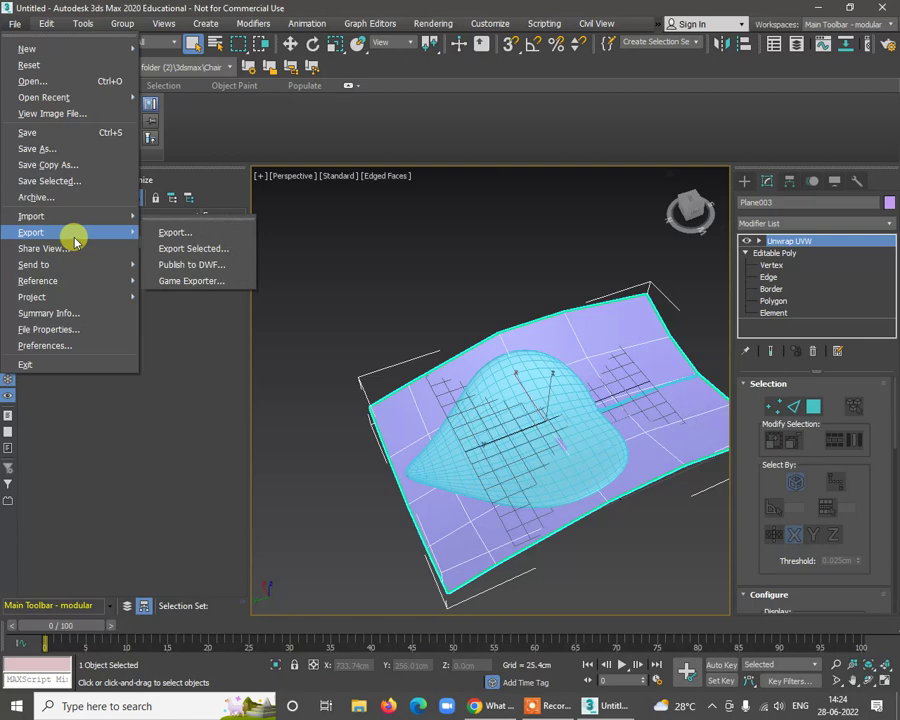
pyautogui.click(172, 248)
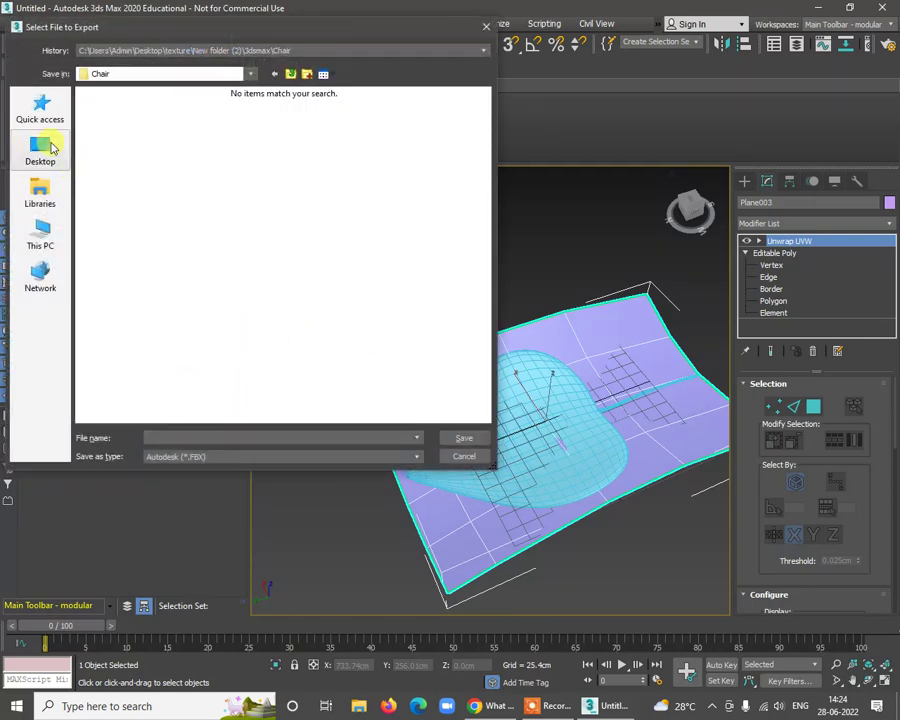
pyautogui.click(42, 150)
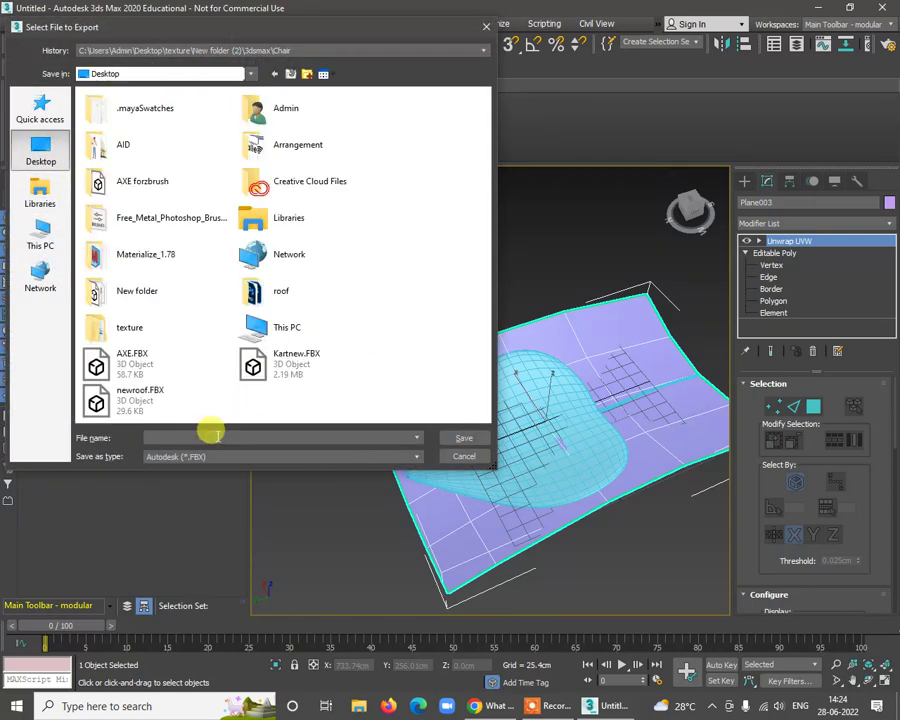
pyautogui.click(216, 437)
pyautogui.write('leaf_Low')
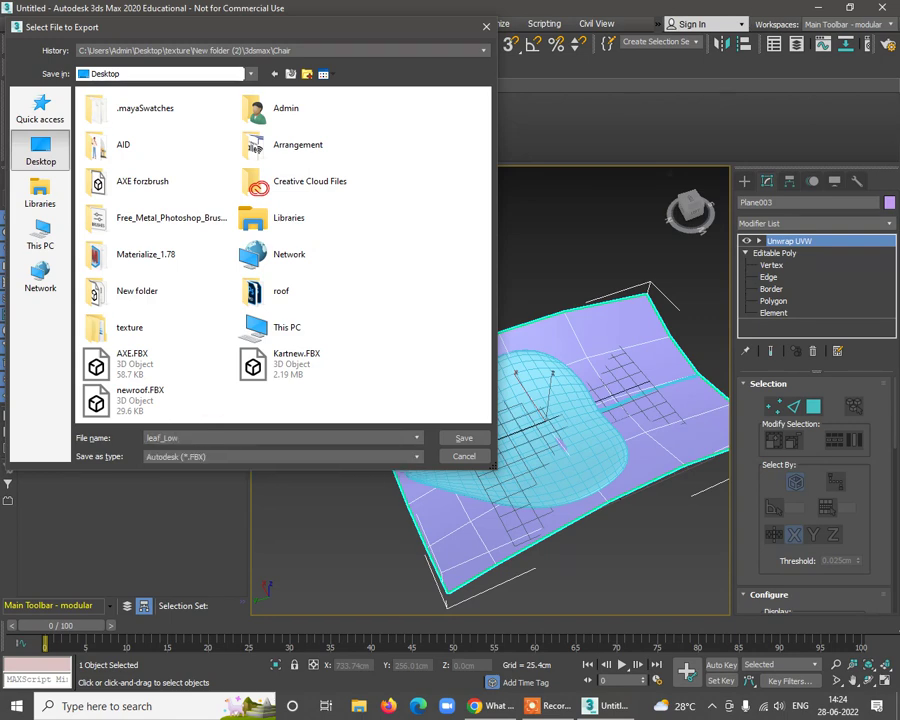
pyautogui.press('Return')
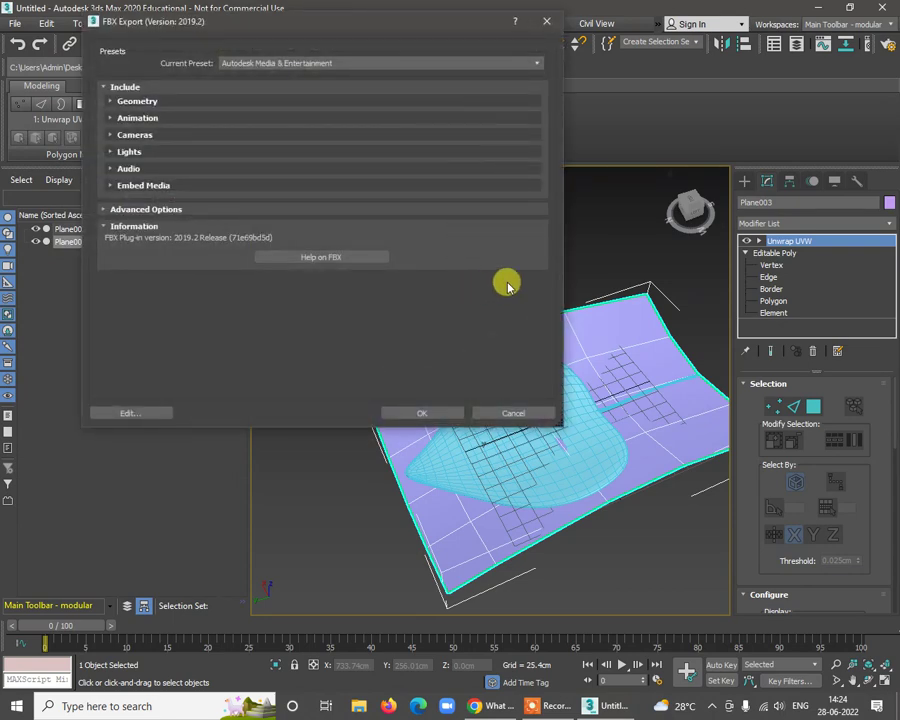
pyautogui.click(513, 413)
# Step: Export only the selected unwrapped plane to the Desktop as Leaf_LOW in the gw::OBJ-Exporter format
pyautogui.click(13, 21)
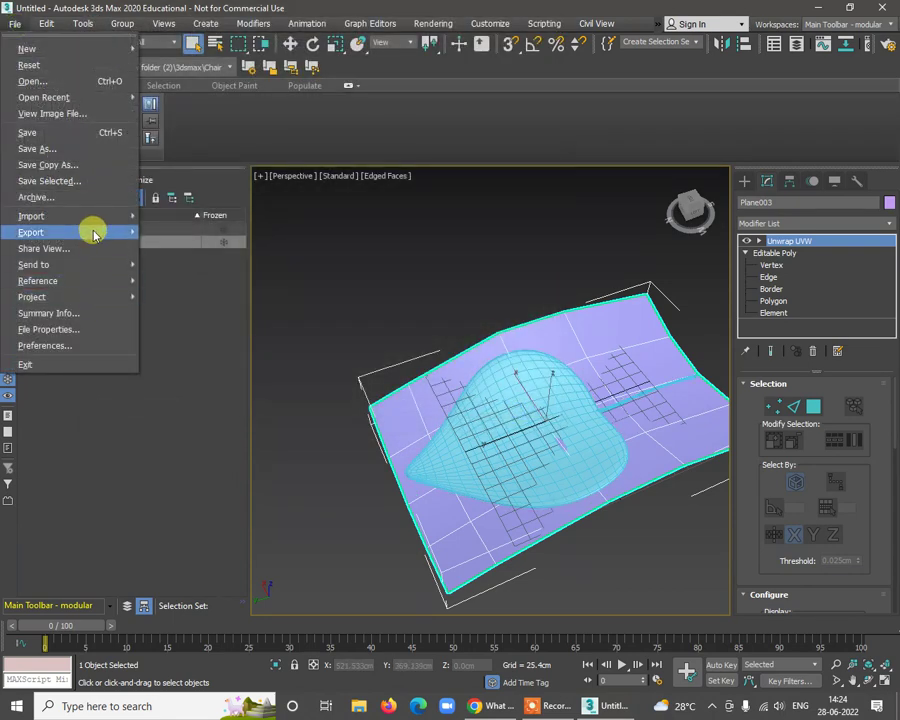
pyautogui.click(192, 237)
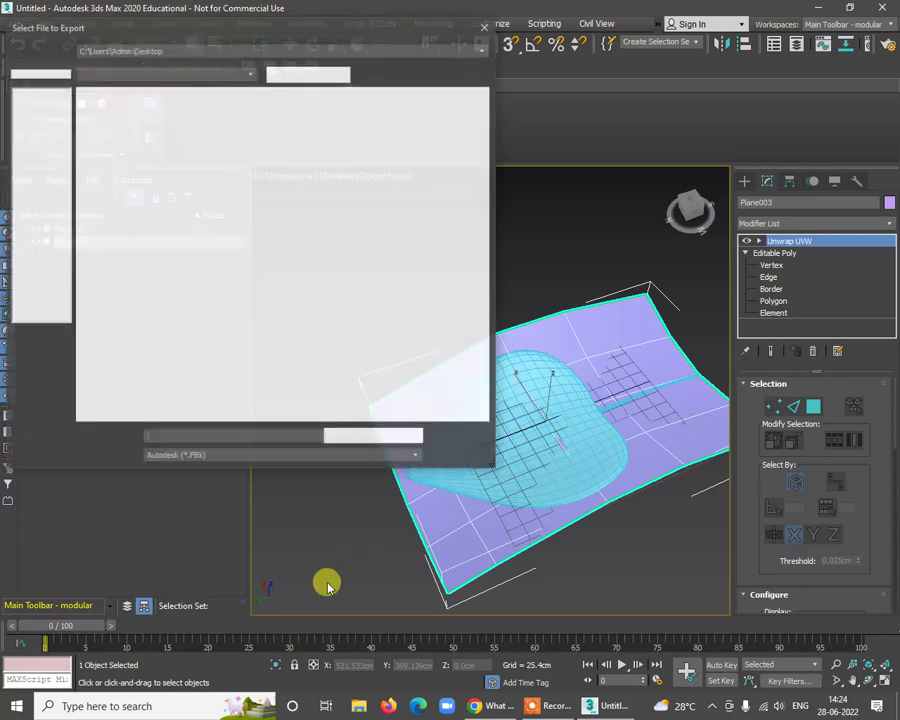
pyautogui.click(283, 456)
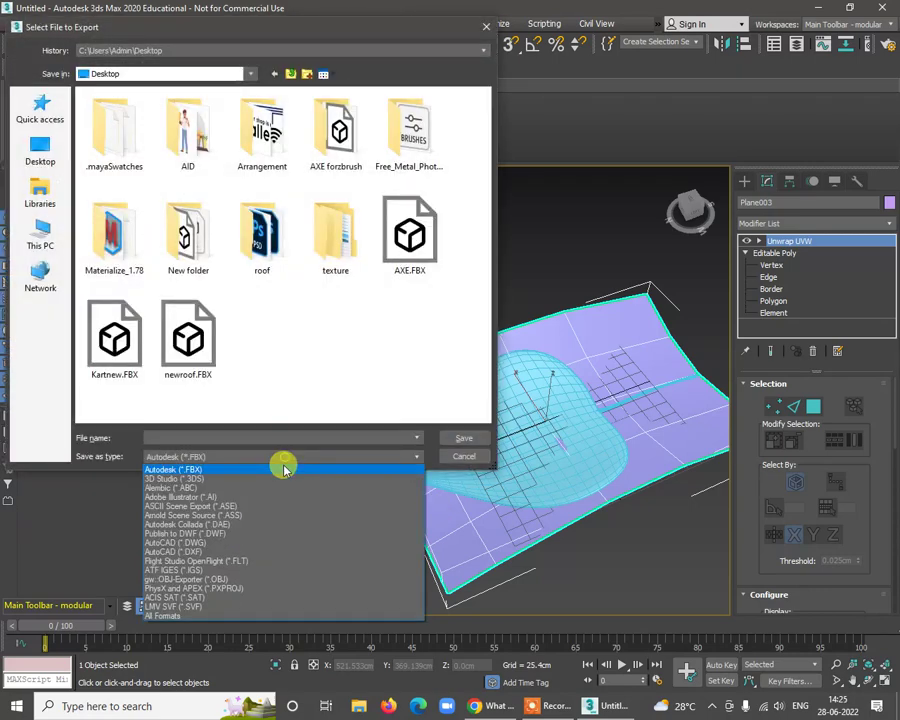
pyautogui.click(211, 578)
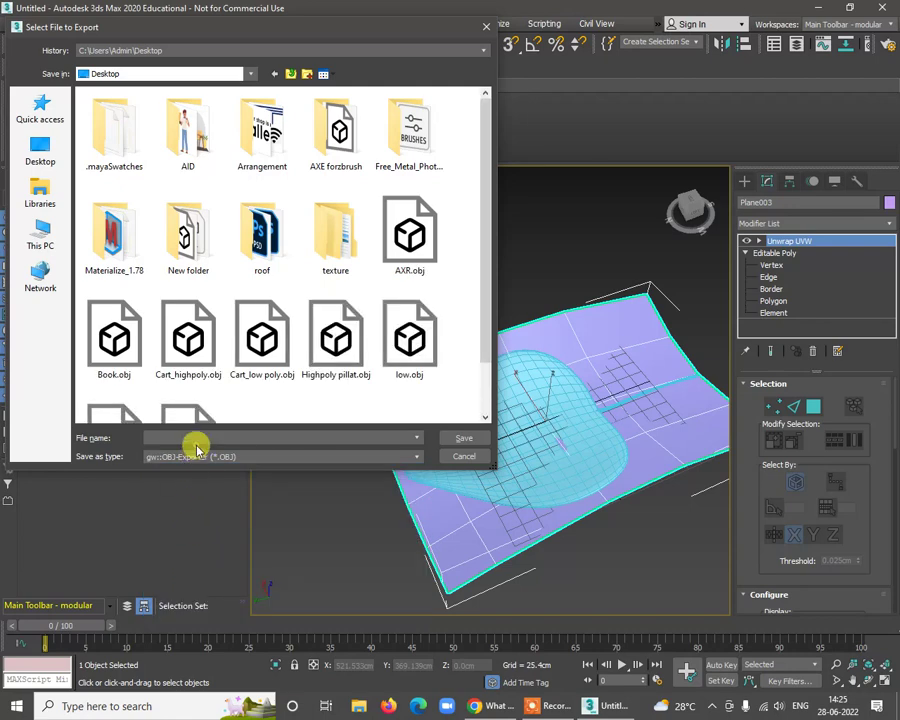
pyautogui.click(210, 437)
pyautogui.write('Leaf')
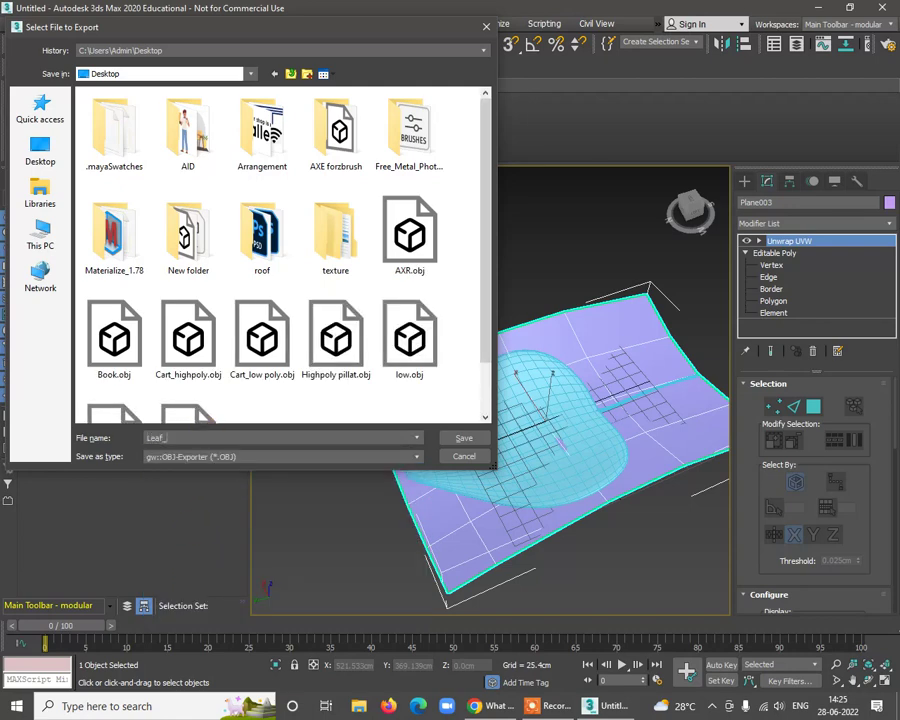
pyautogui.write('_LOW')
pyautogui.press('Return')
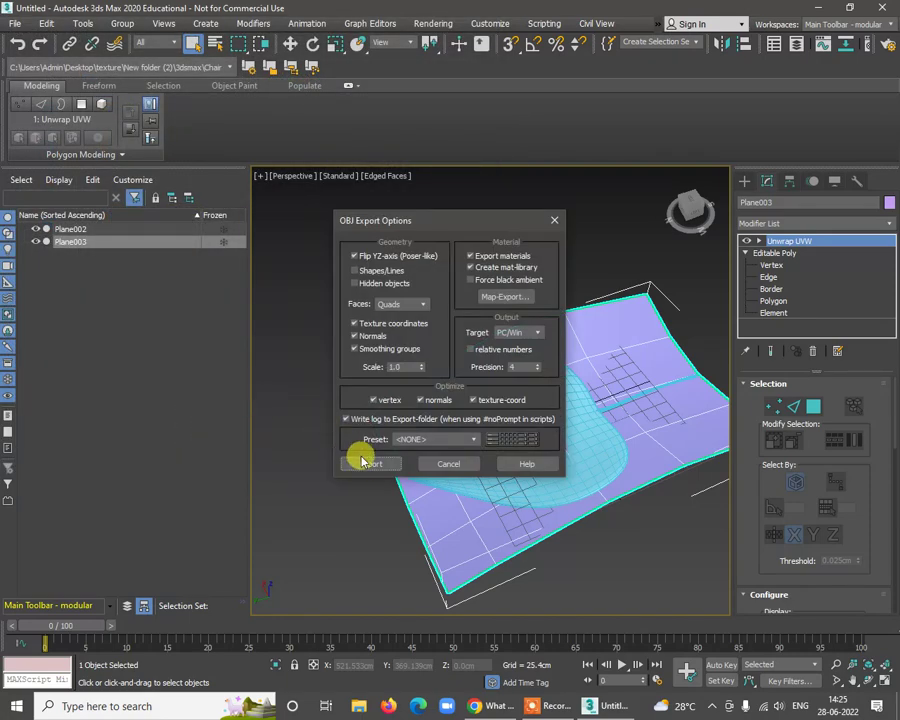
pyautogui.click(366, 462)
pyautogui.click(590, 466)
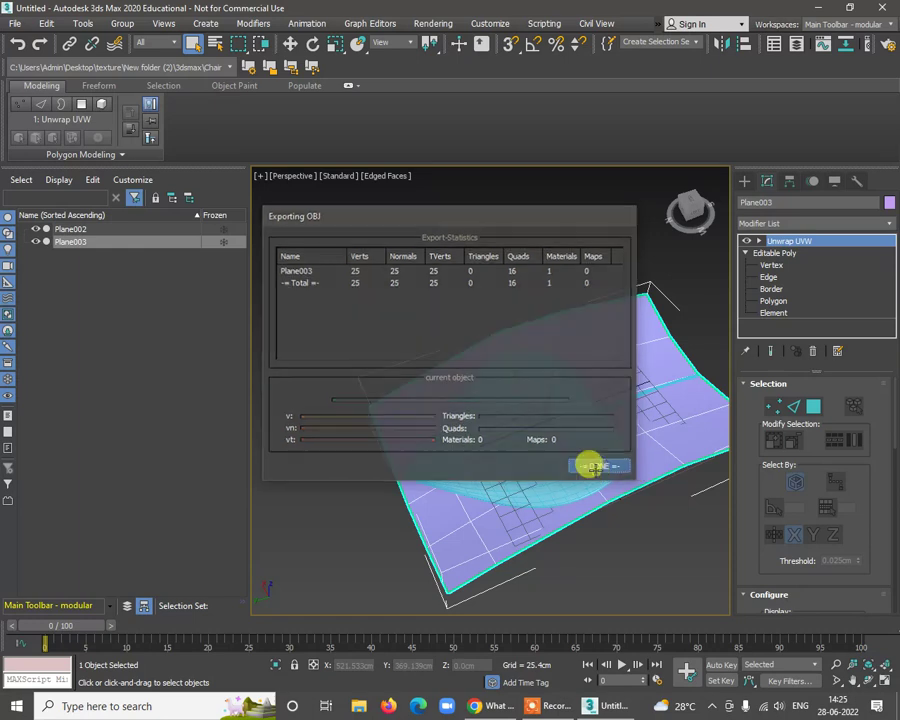
# Step: Rename the unwrapped plane Leaf_Low and the detailed leaf object Leaf_High
pyautogui.click(766, 204)
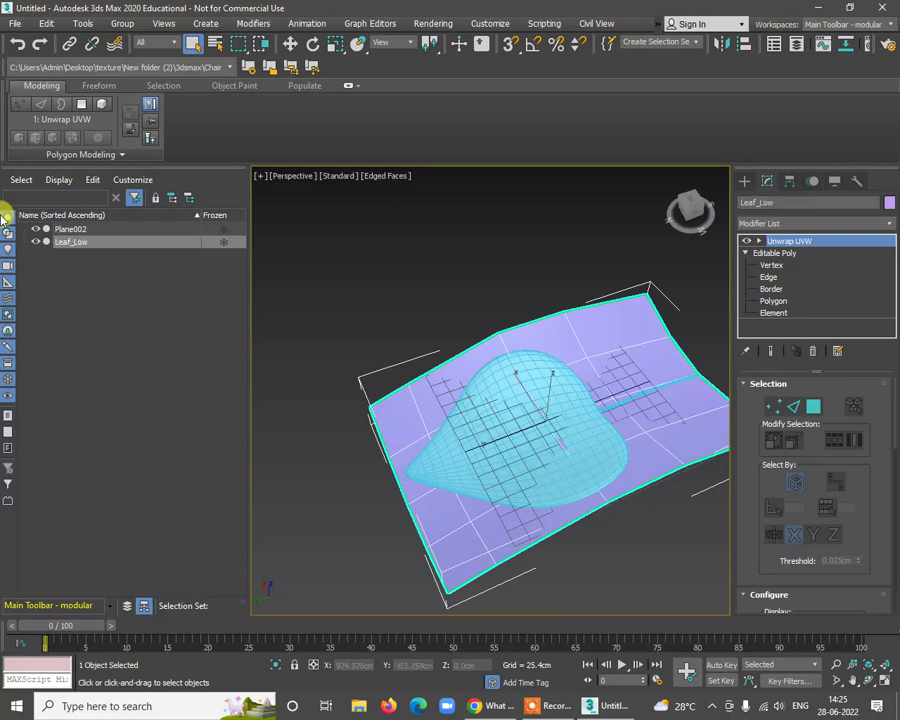
pyautogui.click(68, 229)
pyautogui.click(792, 204)
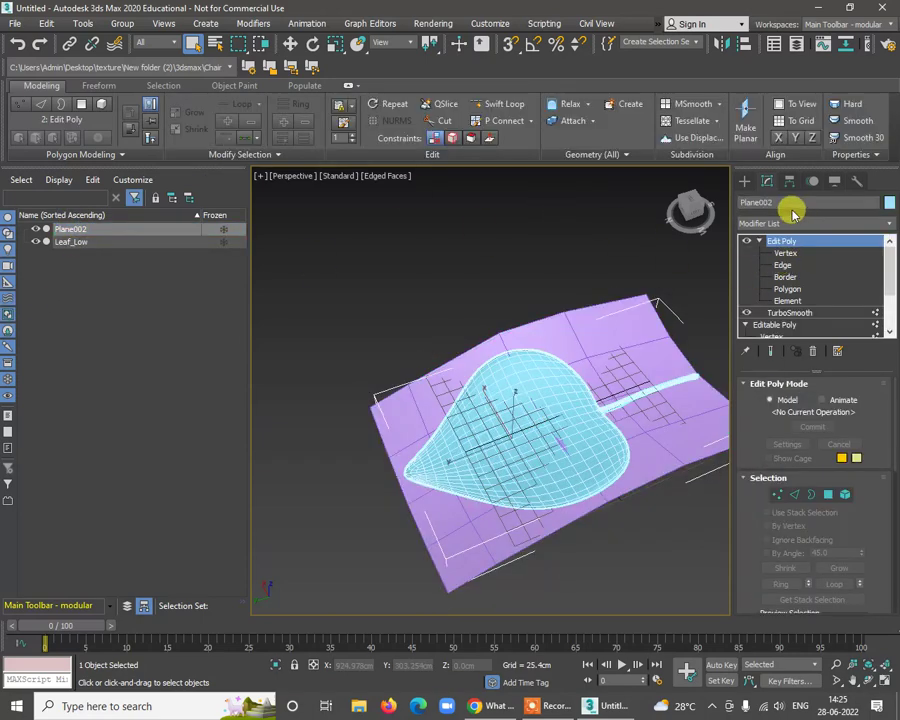
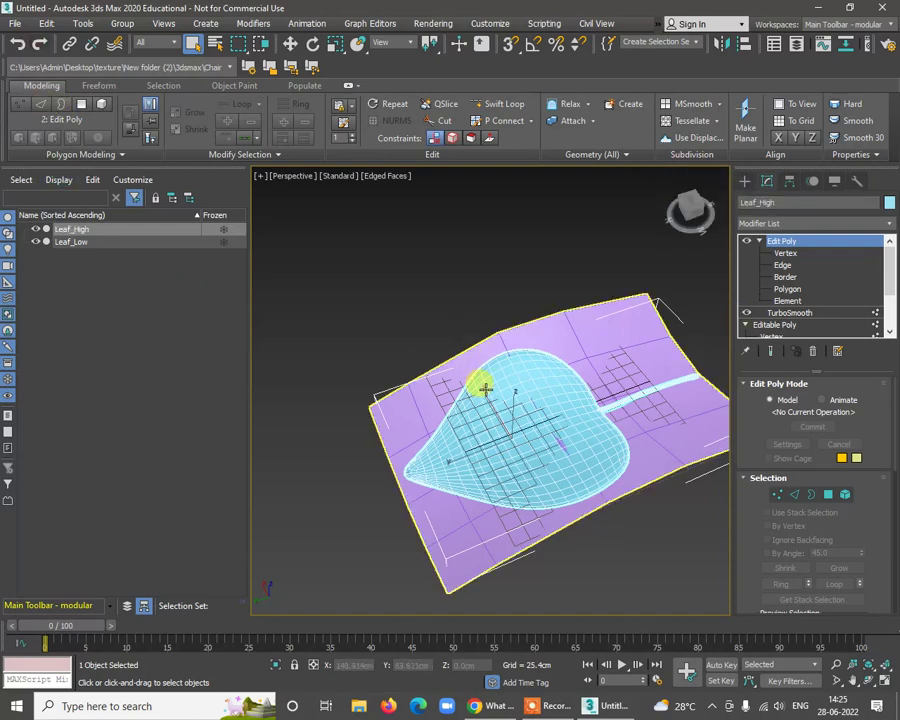
# Step: Export only the selected Leaf_High object to the Desktop as Leaf_High.obj
pyautogui.click(15, 25)
pyautogui.moveTo(128, 240)
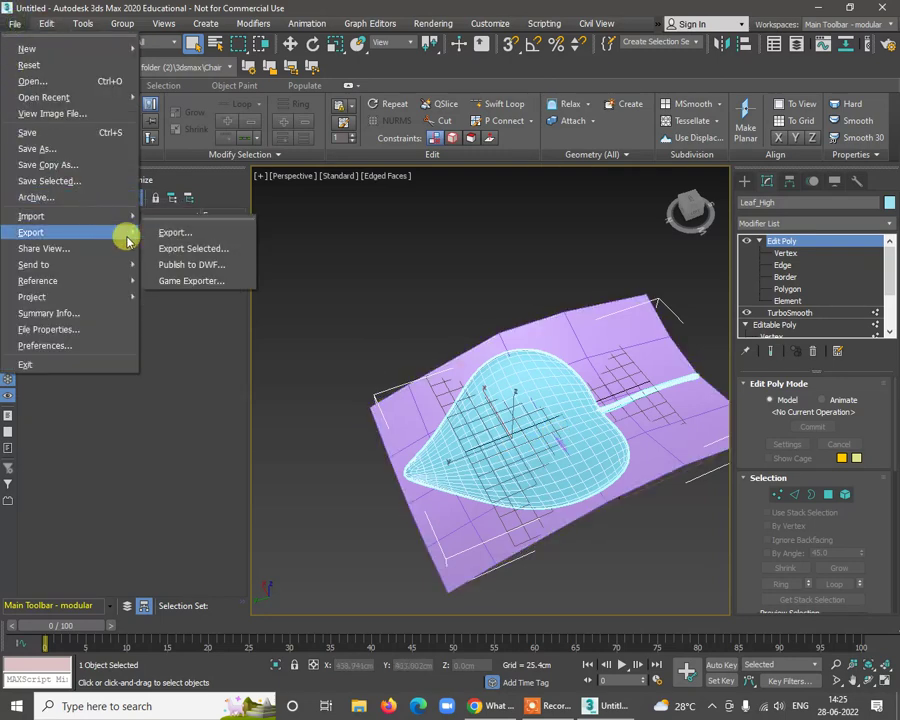
pyautogui.click(192, 248)
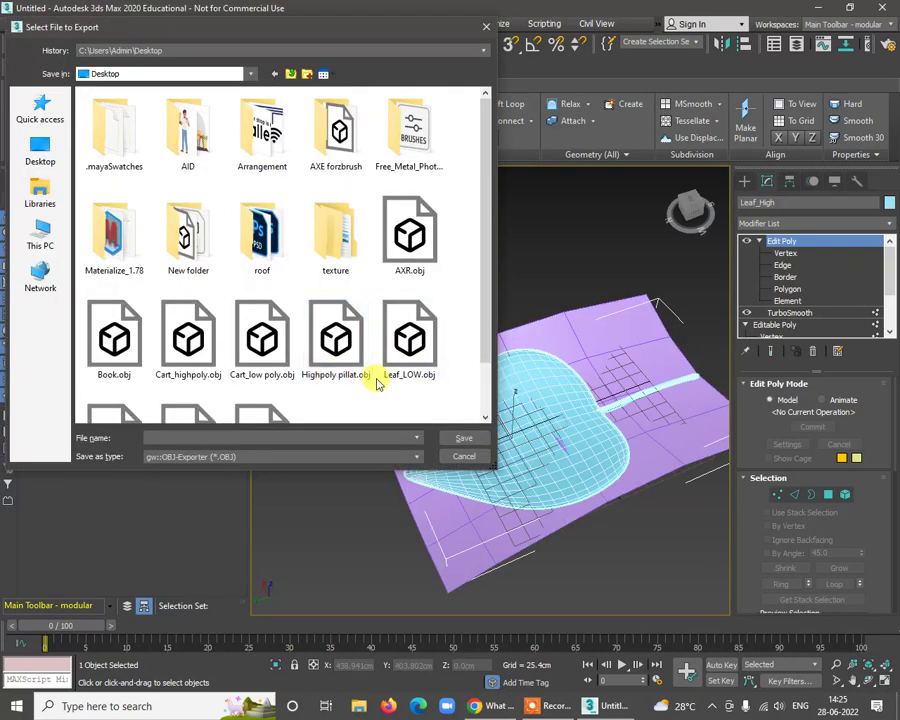
pyautogui.click(412, 372)
pyautogui.click(192, 438)
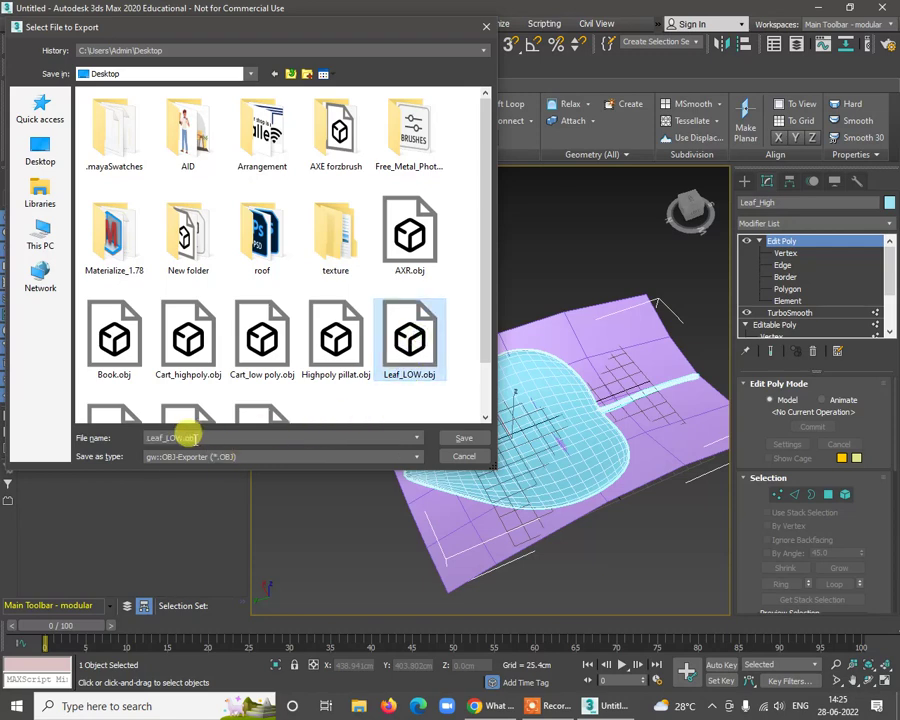
pyautogui.doubleClick(170, 439)
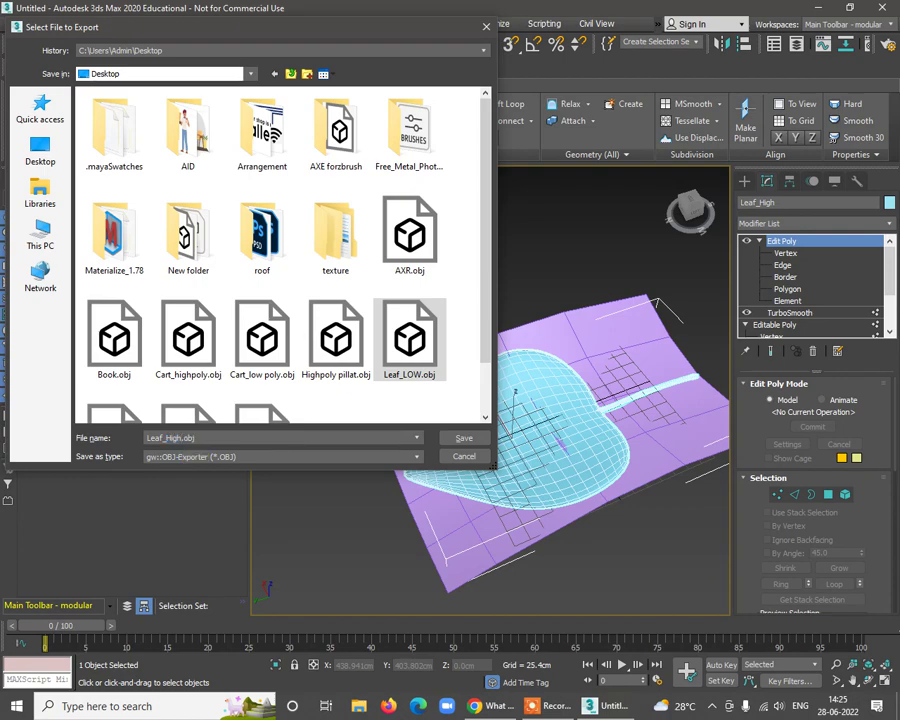
pyautogui.press('Return')
pyautogui.click(362, 460)
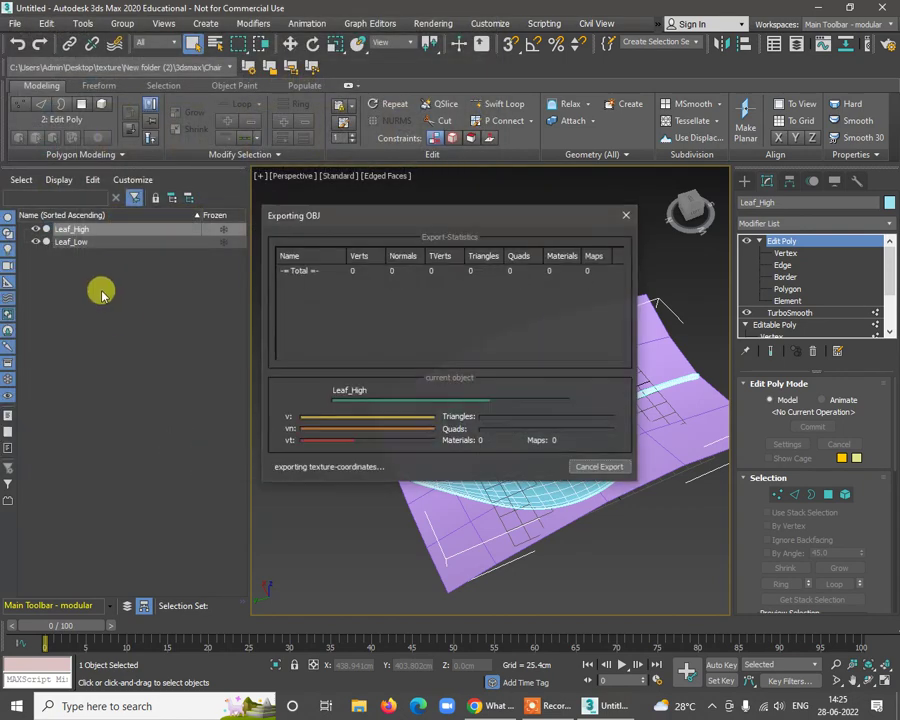
pyautogui.click(596, 466)
# Step: Export only the selected Leaf_Low plane to the Desktop with the gw::OBJ-Exporter, replacing the existing Leaf_LOW.obj
pyautogui.click(72, 241)
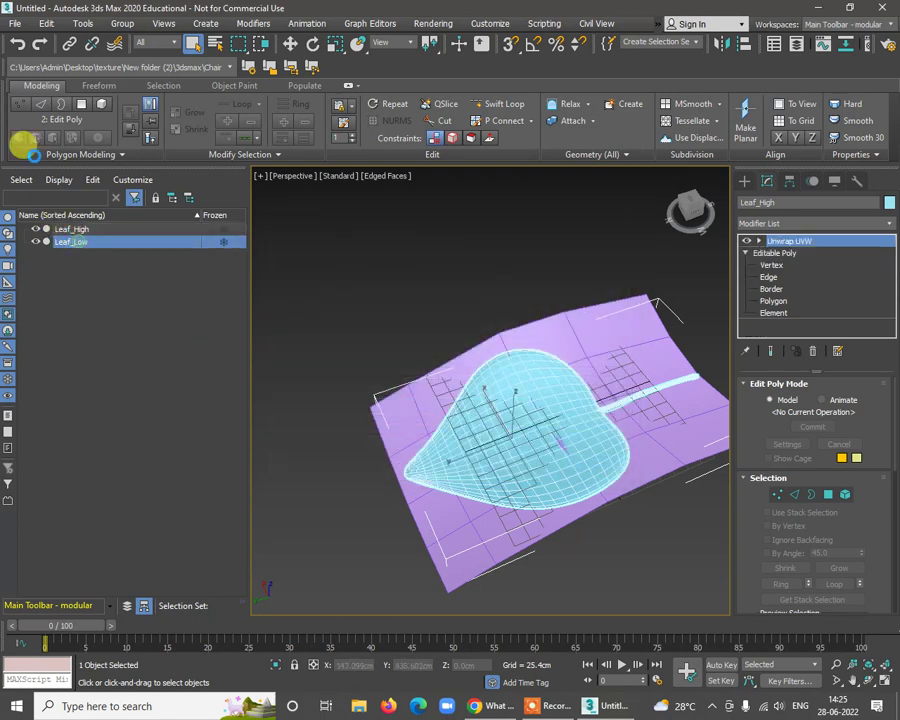
pyautogui.click(15, 23)
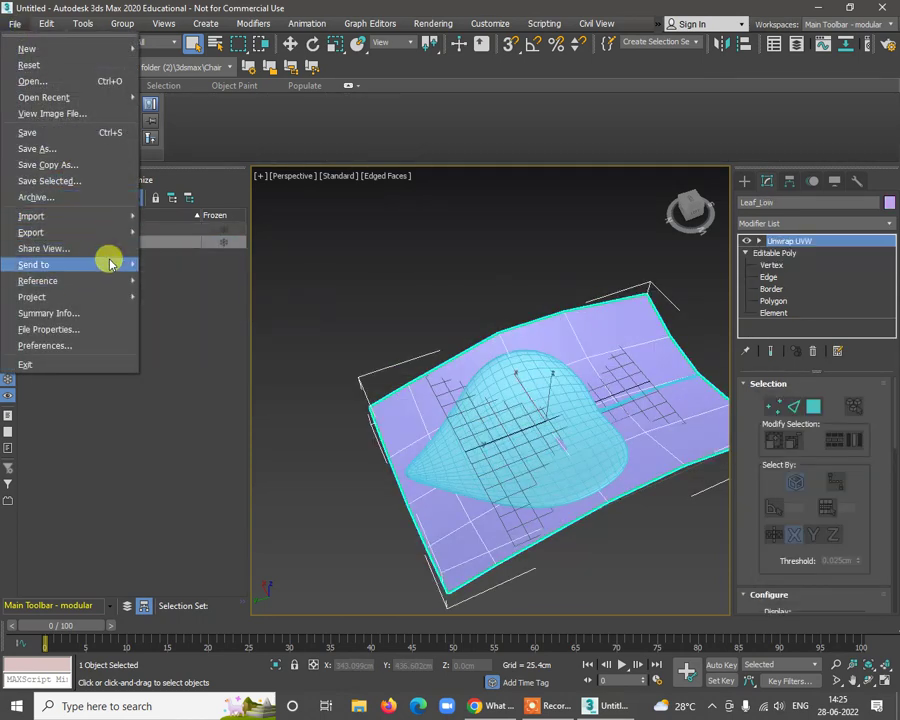
pyautogui.moveTo(114, 233)
pyautogui.click(240, 250)
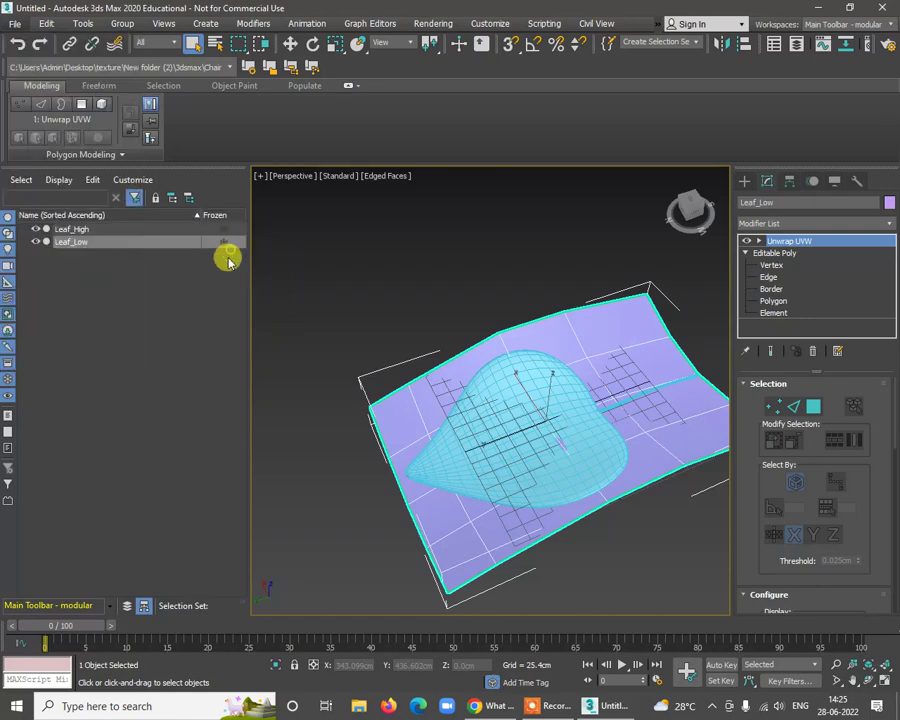
pyautogui.scroll(-2, 362, 311)
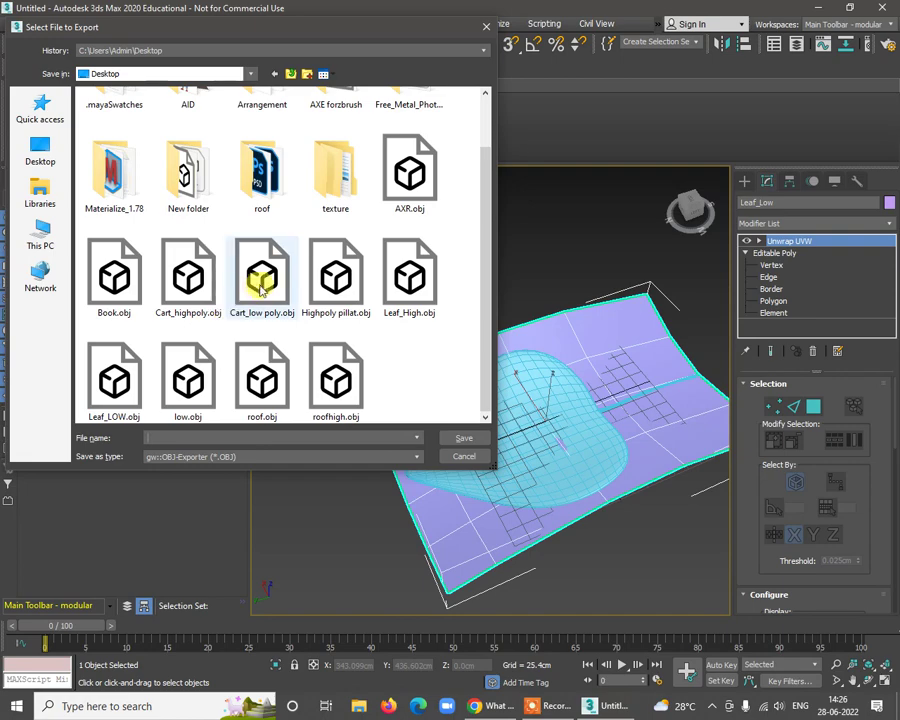
pyautogui.doubleClick(111, 368)
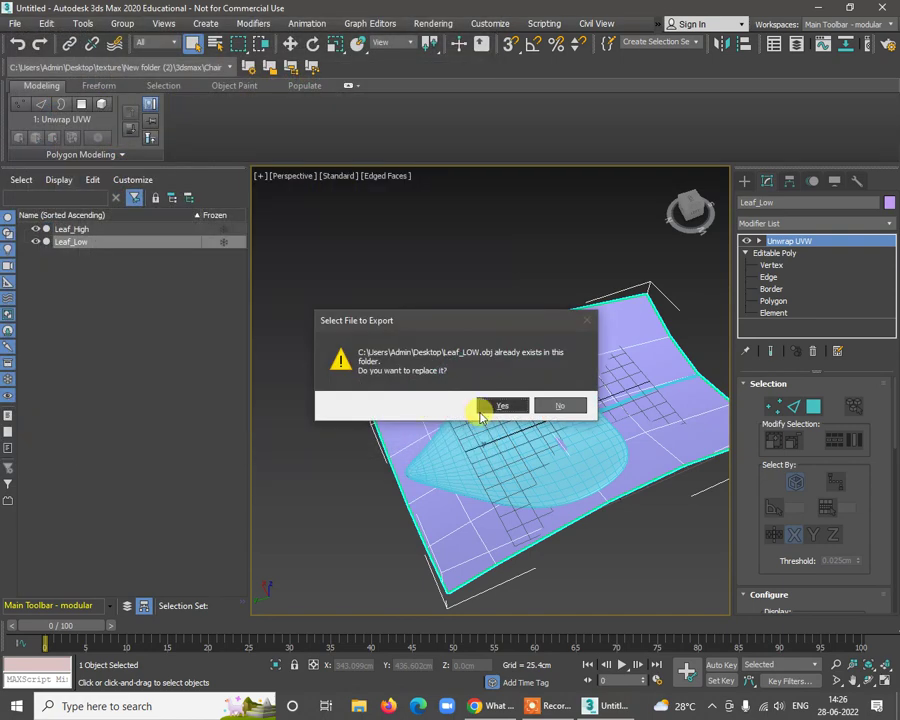
pyautogui.click(502, 405)
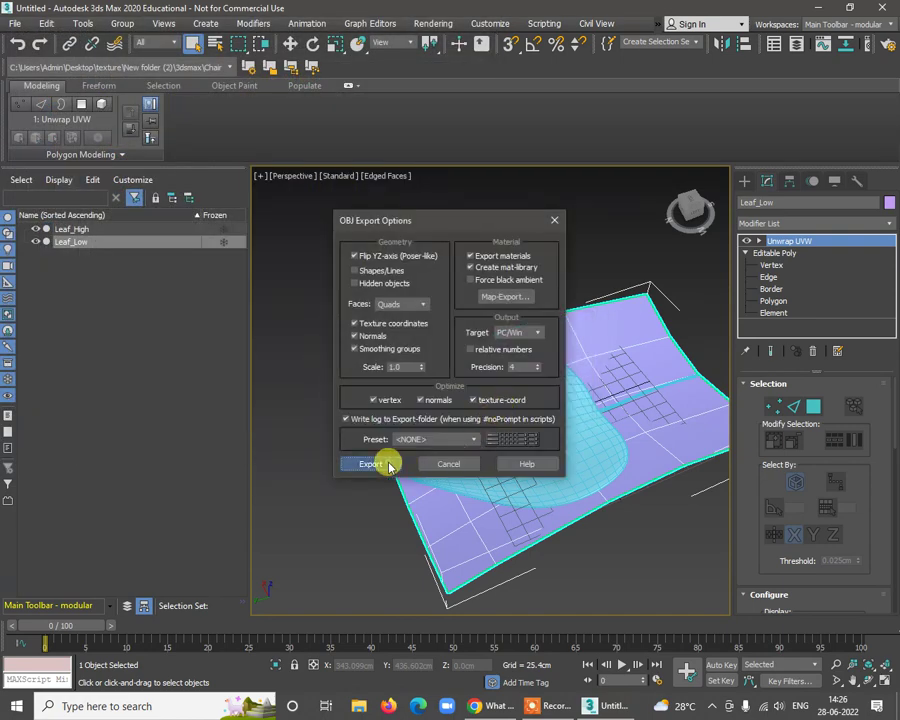
pyautogui.click(386, 465)
pyautogui.click(602, 464)
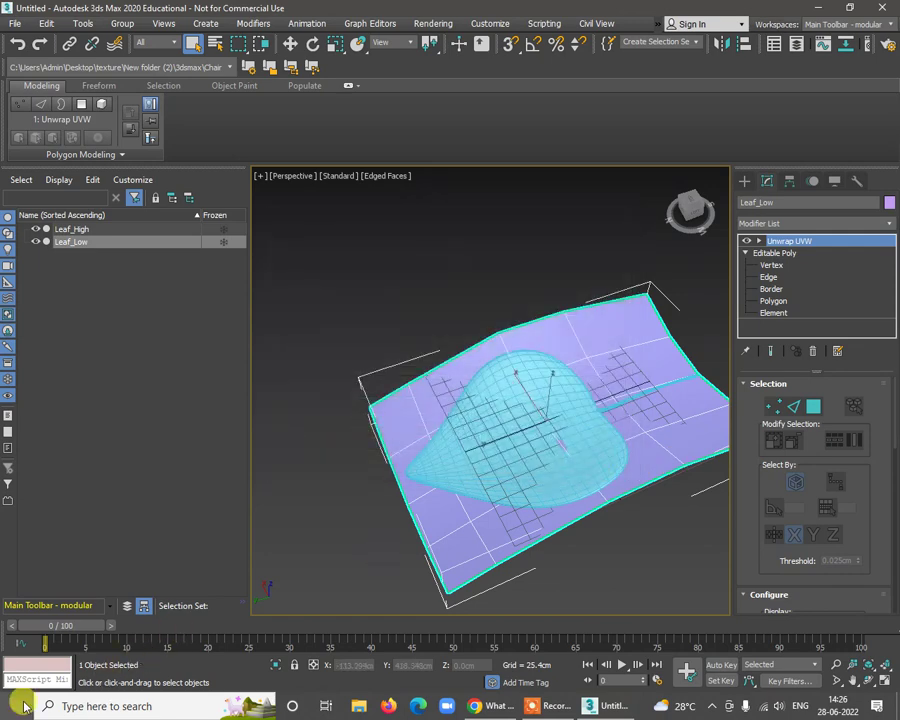
# Step: Launch Marmoset Toolbag 4 and dismiss its news window
pyautogui.click(24, 706)
pyautogui.write('ma')
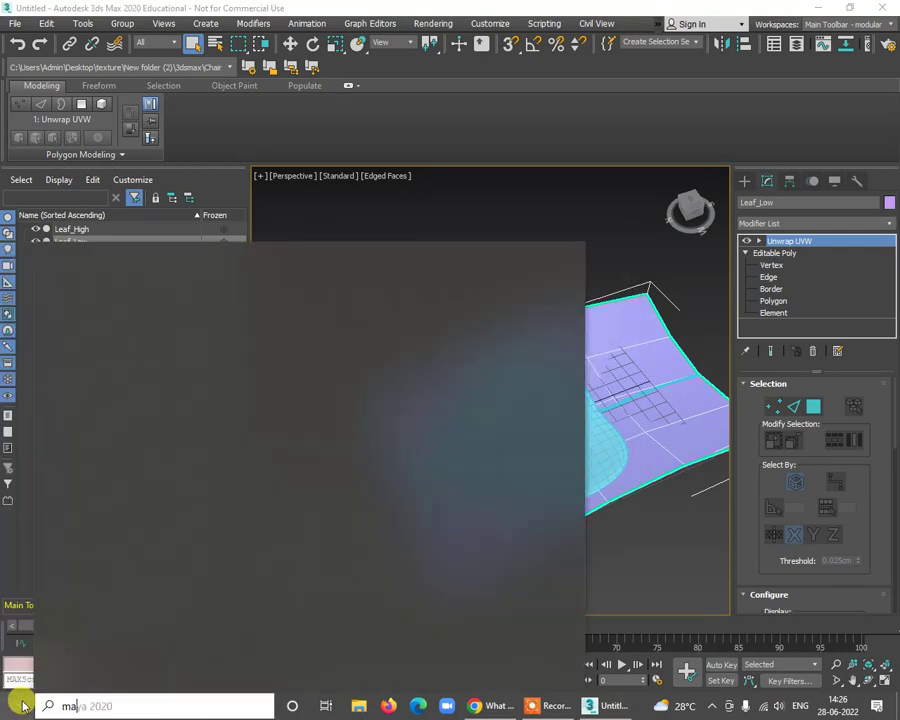
pyautogui.write('rmo')
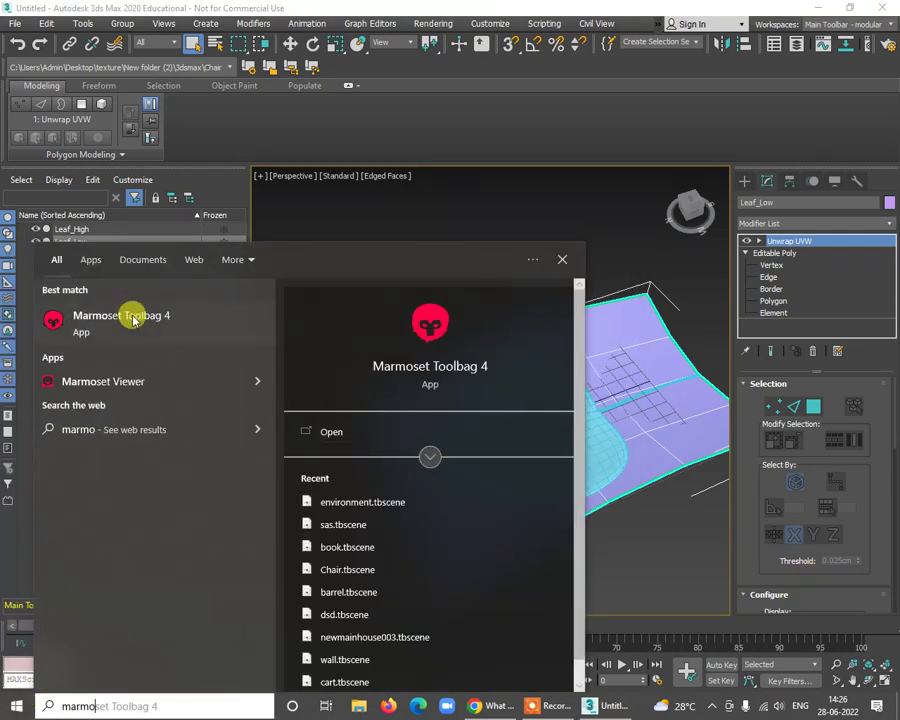
pyautogui.click(133, 318)
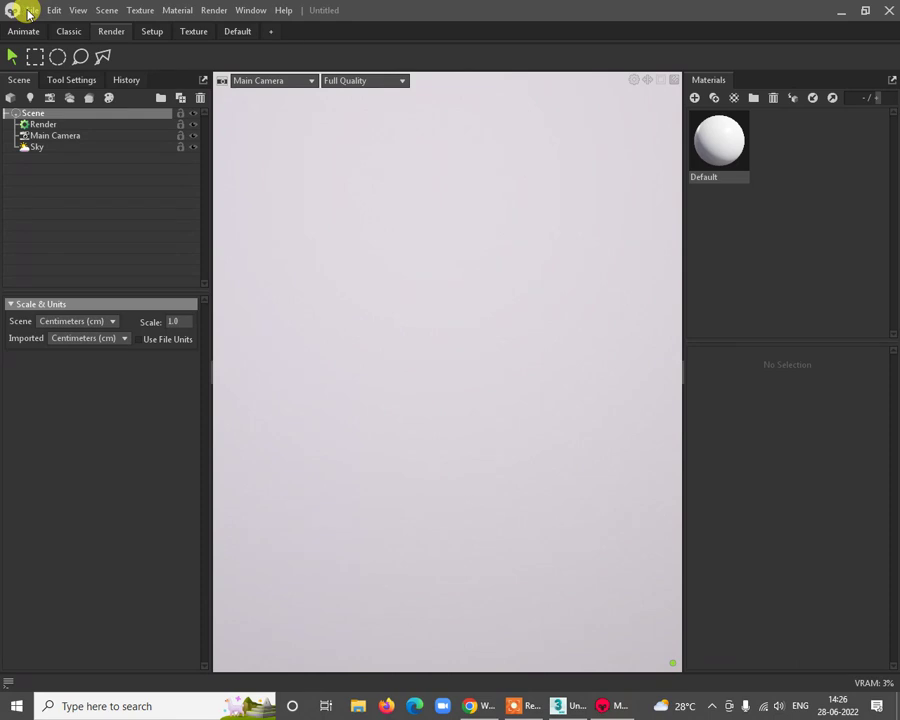
pyautogui.click(31, 11)
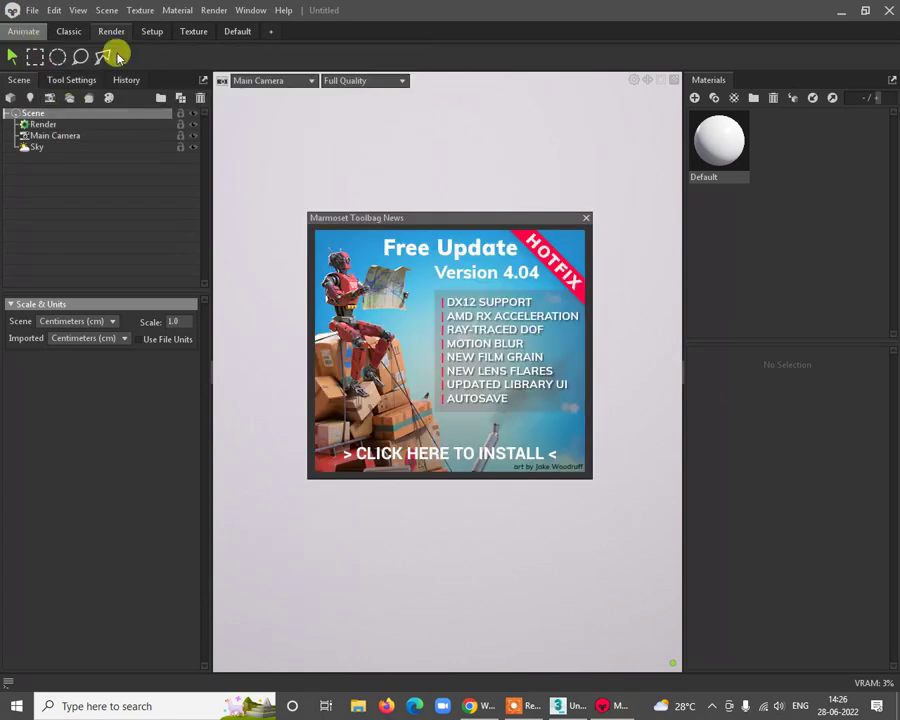
pyautogui.click(587, 218)
# Step: Import Leaf_High.obj and Leaf_LOW.obj together from the Desktop into the scene
pyautogui.click(28, 10)
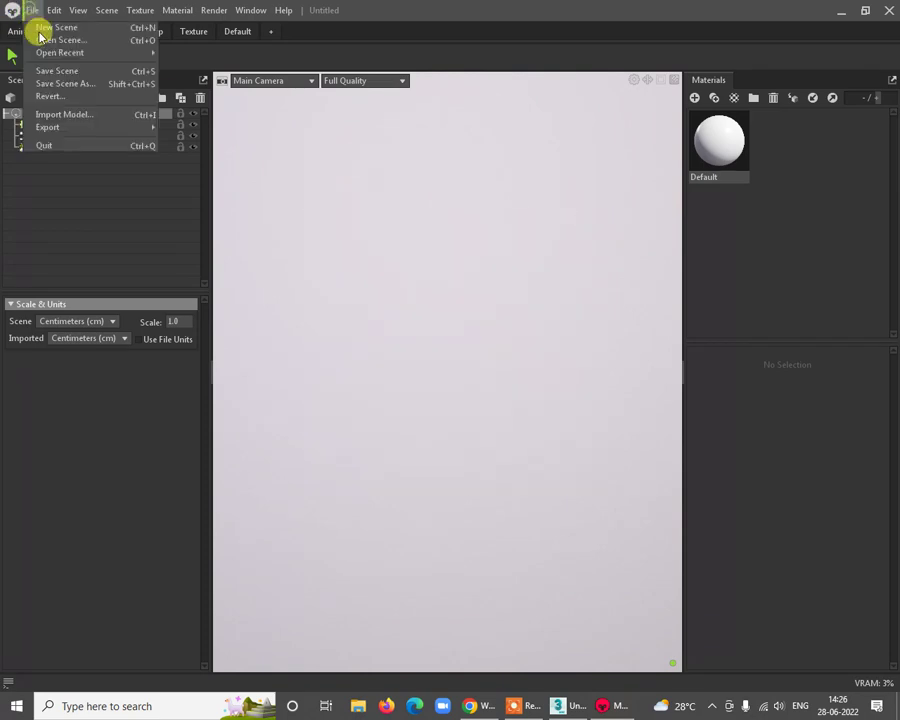
pyautogui.press('Return')
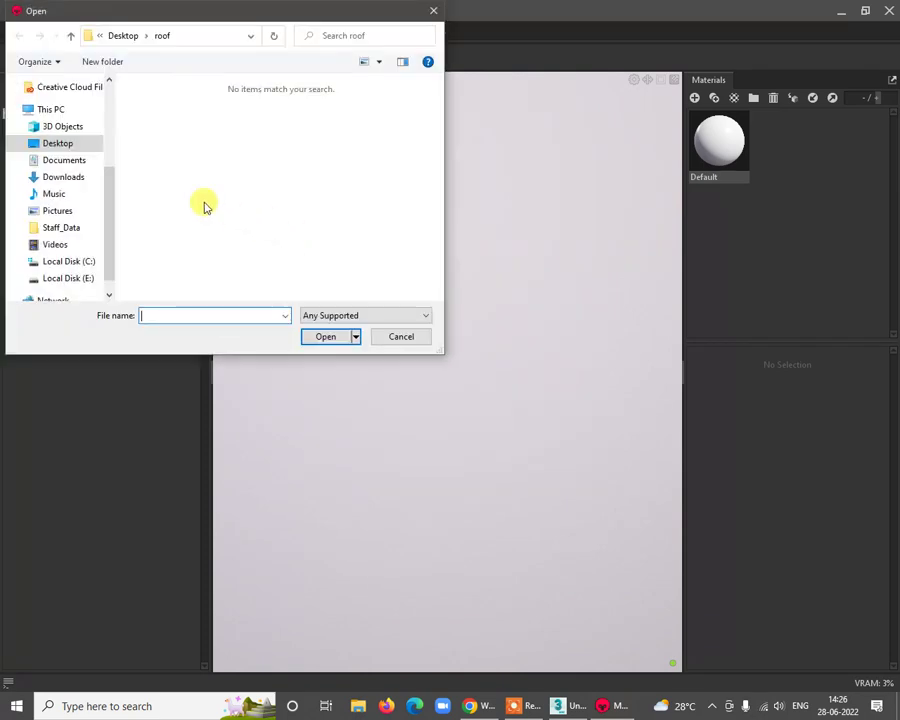
pyautogui.click(57, 143)
pyautogui.scroll(-6, 264, 285)
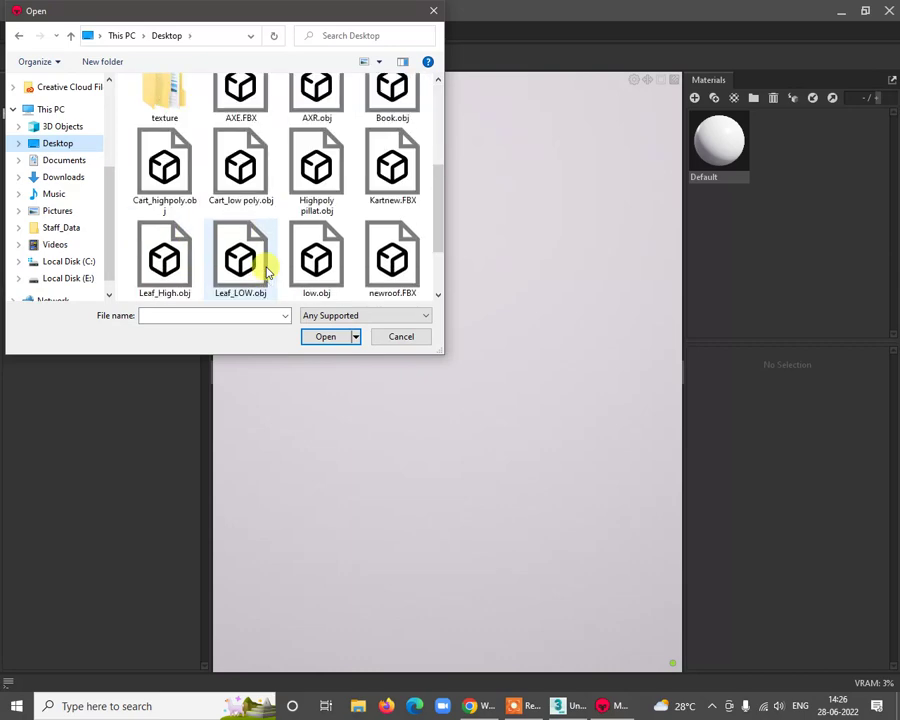
pyautogui.click(250, 183)
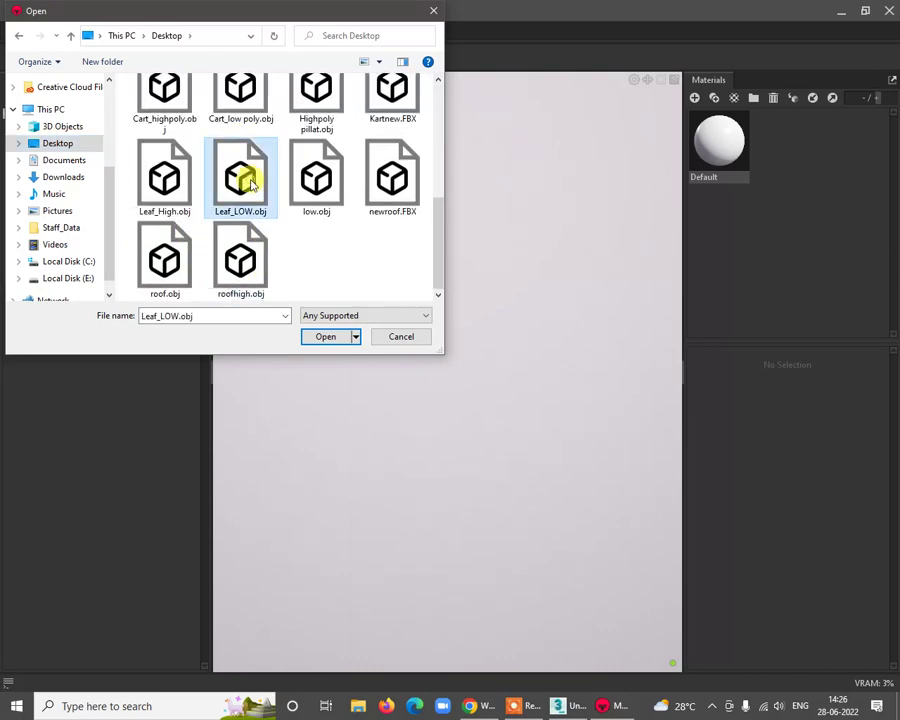
pyautogui.keyDown('ctrl'); pyautogui.click(178, 200); pyautogui.keyUp('ctrl')
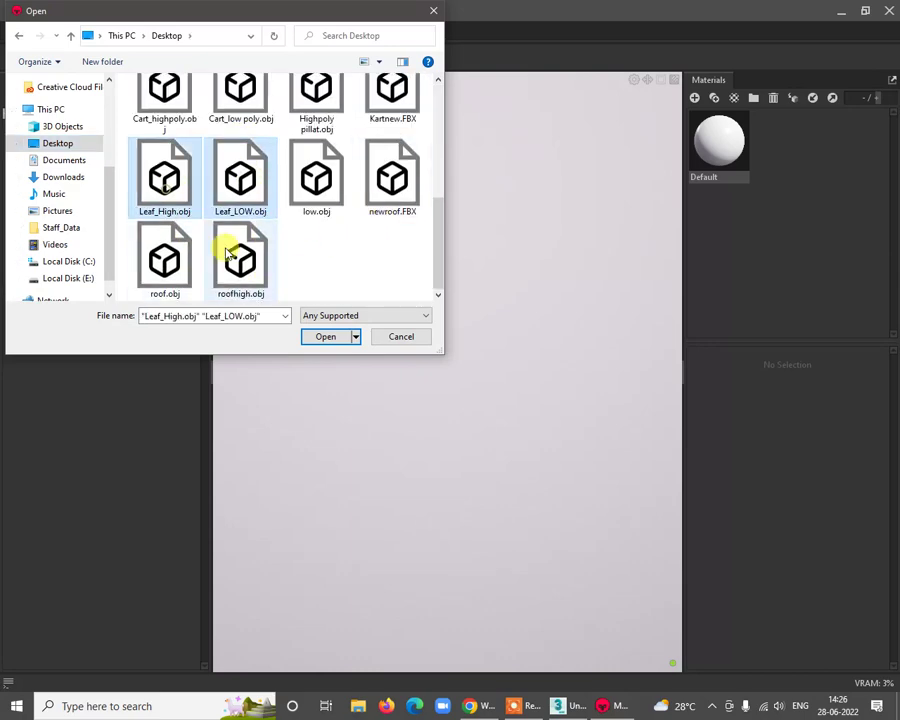
pyautogui.click(326, 336)
pyautogui.moveTo(462, 430); pyautogui.dragTo(454, 400)
# Step: Add a bake project to the scene
pyautogui.click(61, 224)
pyautogui.rightClick(61, 224)
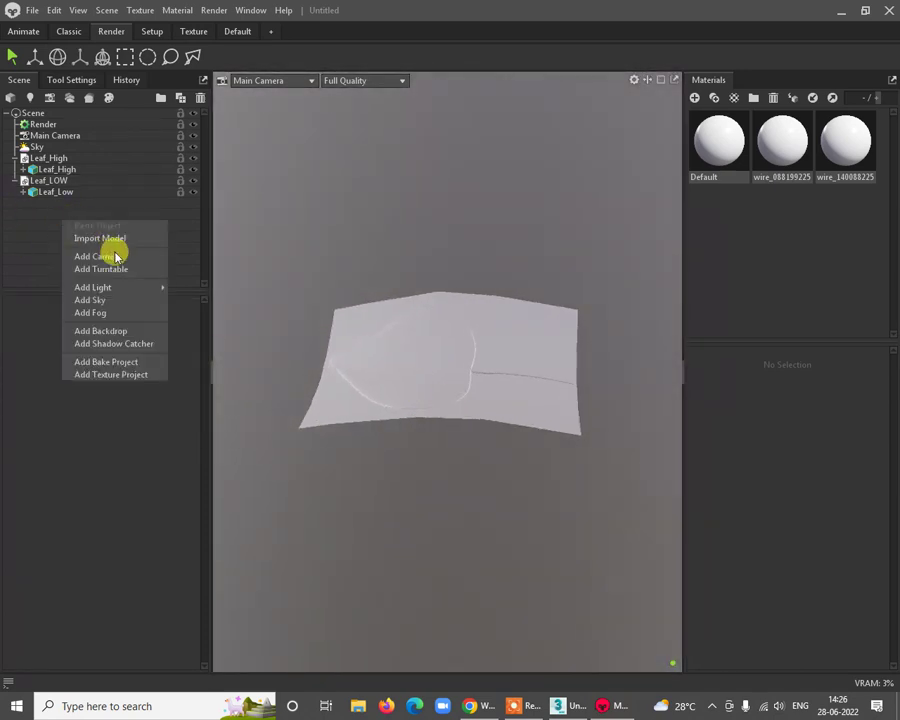
pyautogui.click(124, 364)
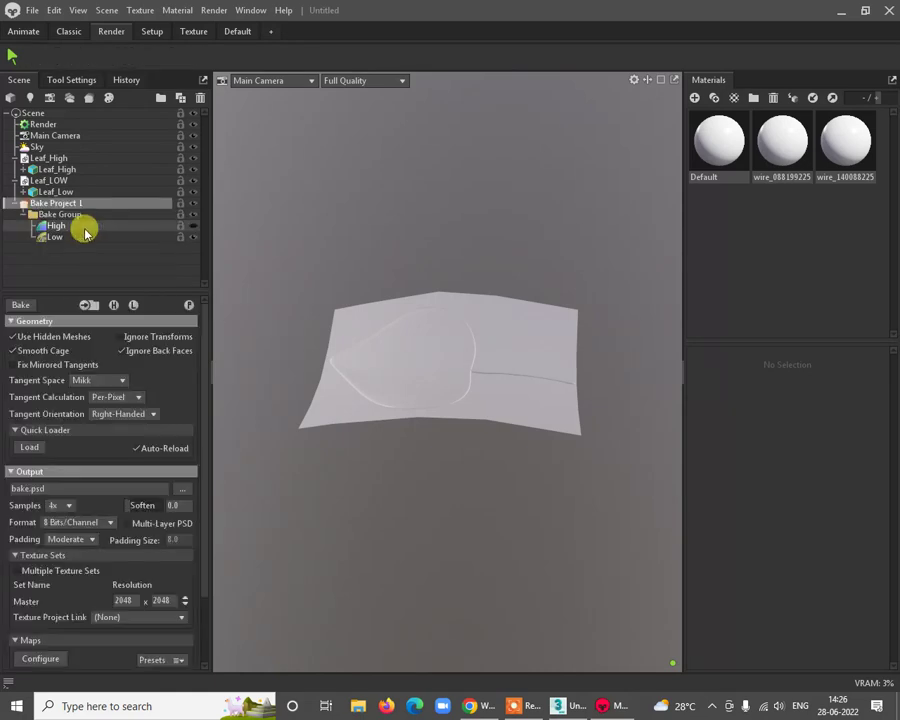
# Step: Place the Leaf_High model in the bake group's High slot and Leaf_LOW in its Low slot, and collapse the group
pyautogui.click(58, 169)
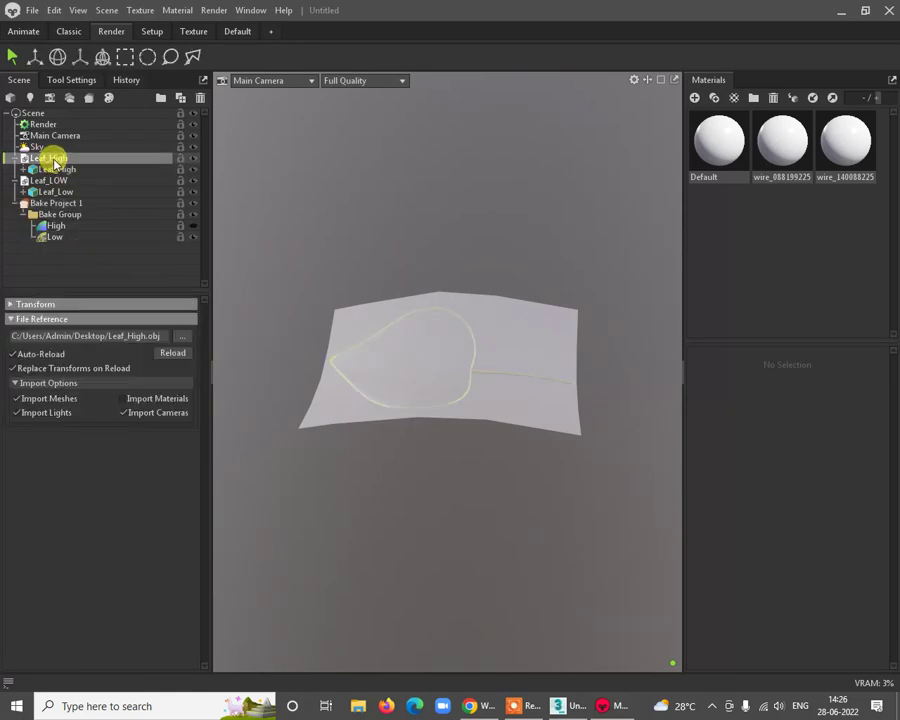
pyautogui.moveTo(52, 161); pyautogui.dragTo(60, 226)
pyautogui.click(56, 160)
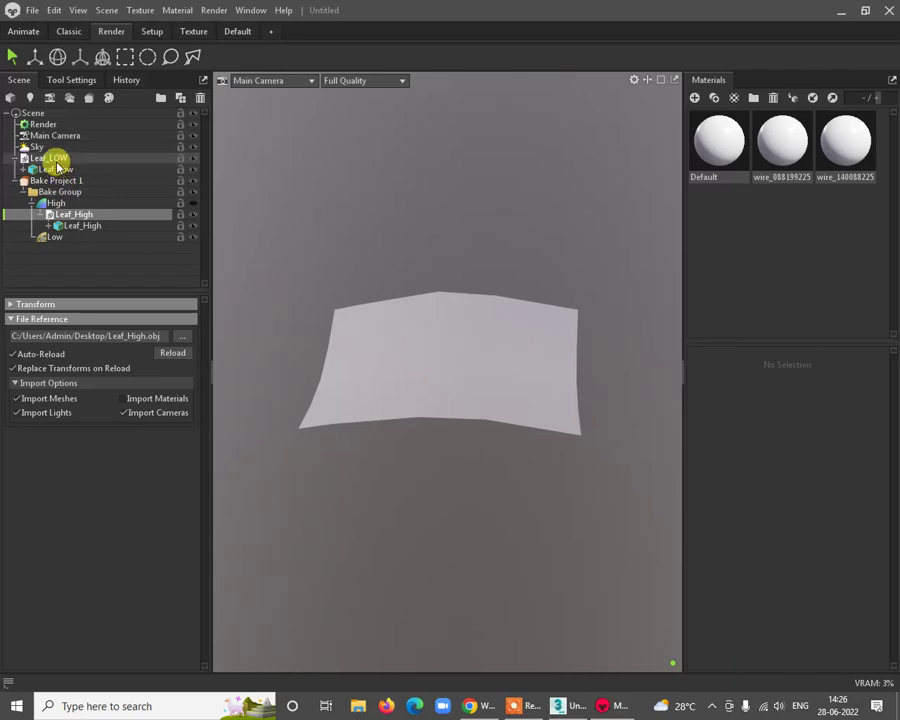
pyautogui.moveTo(62, 240); pyautogui.dragTo(70, 240)
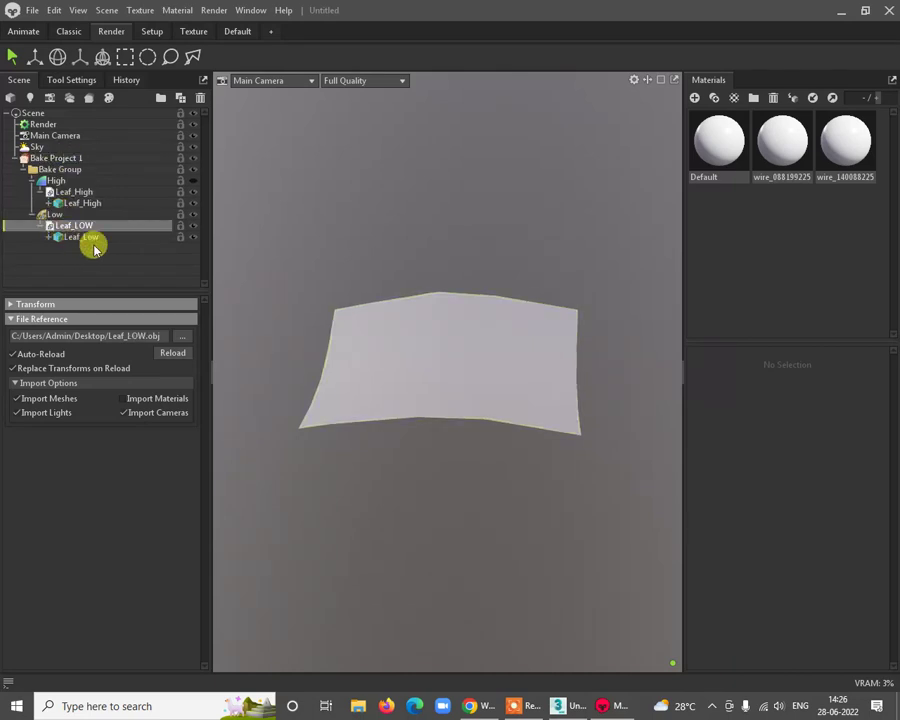
pyautogui.click(22, 169)
# Step: Set the bake project's samples to 16x, enable the Ambient Occlusion map alongside Normals, and widen the settings area
pyautogui.click(54, 159)
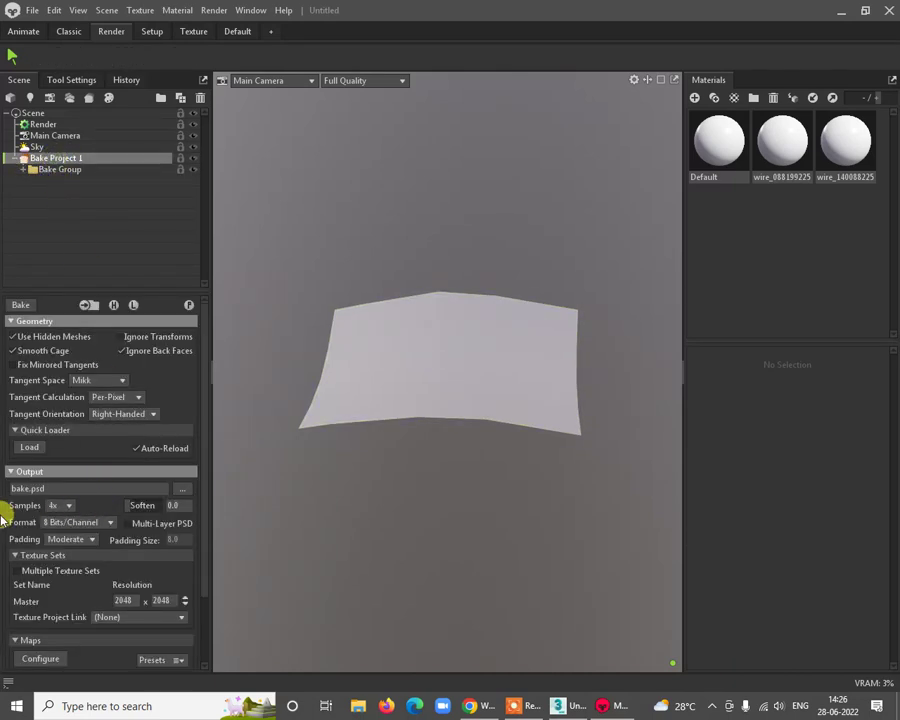
pyautogui.scroll(-2, 66, 486)
pyautogui.click(60, 423)
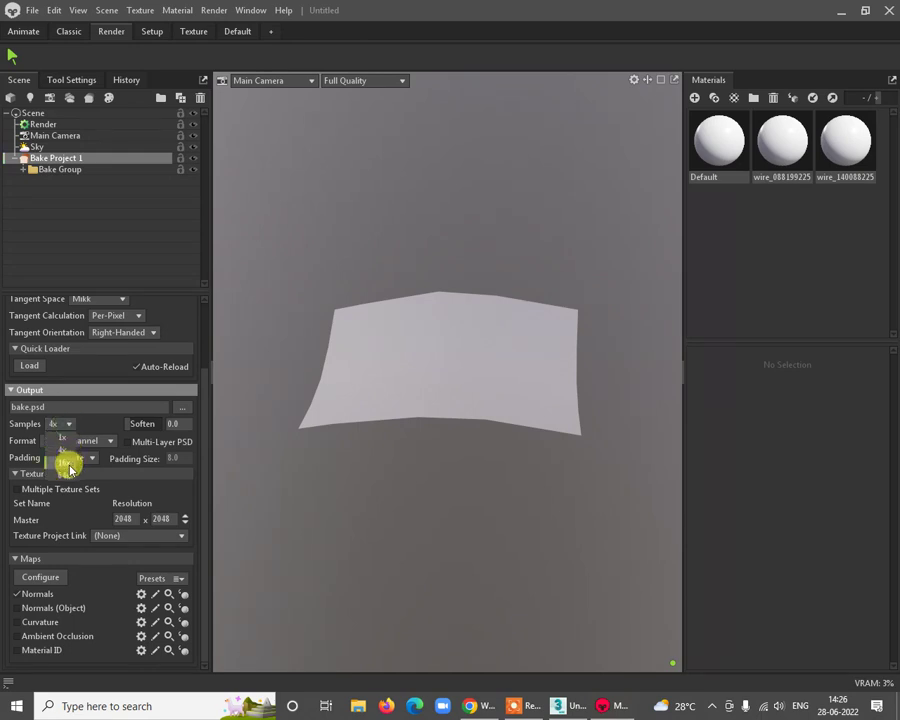
pyautogui.click(69, 466)
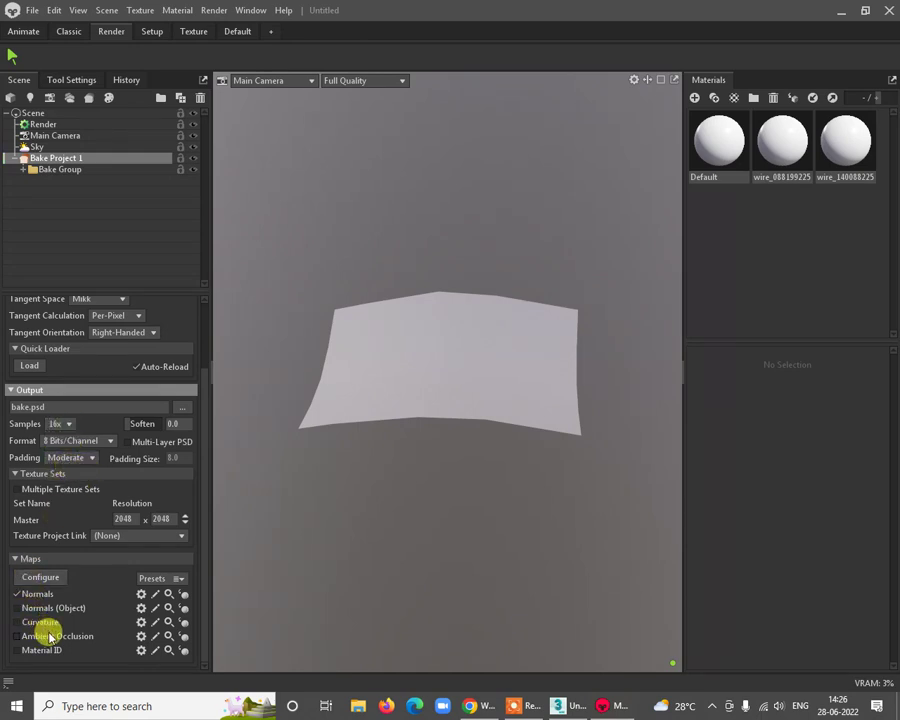
pyautogui.click(49, 636)
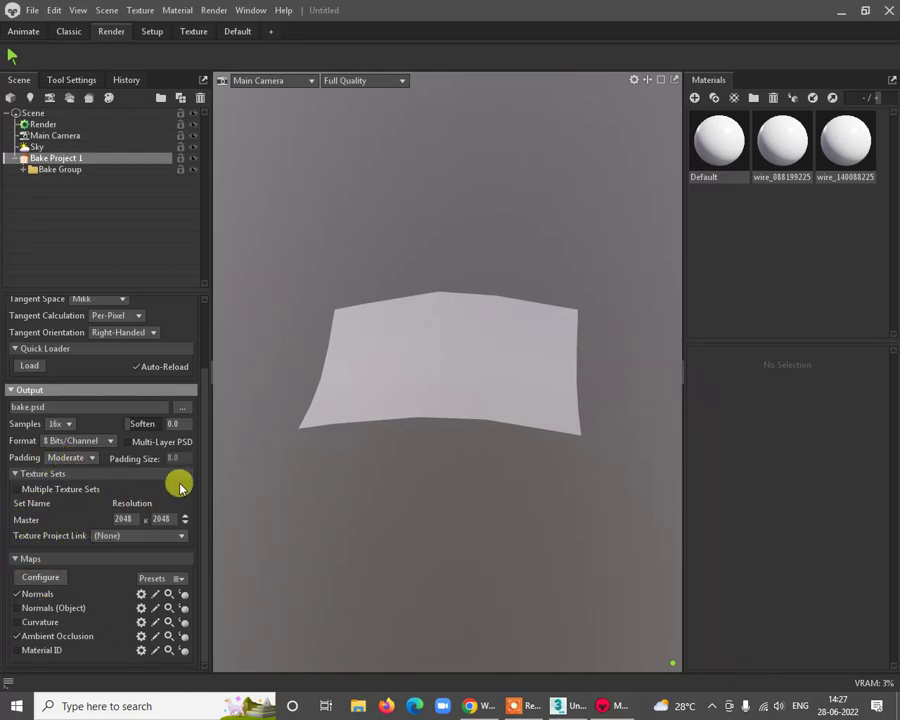
pyautogui.moveTo(206, 469); pyautogui.dragTo(302, 478)
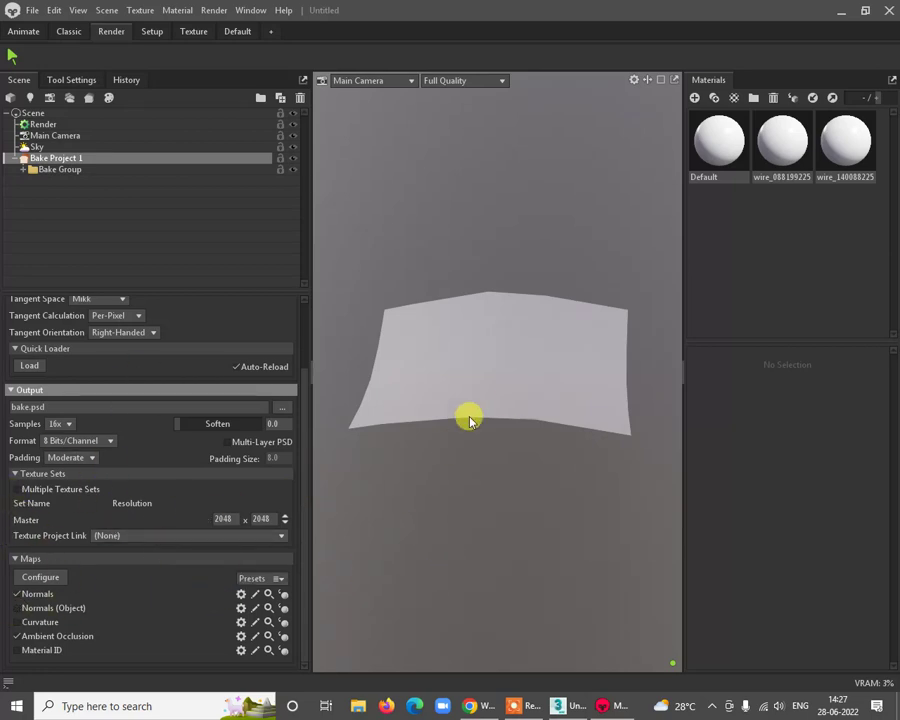
# Step: Bake all maps, saving the output to the Desktop as leaf.psd
pyautogui.moveTo(541, 500); pyautogui.dragTo(526, 445)
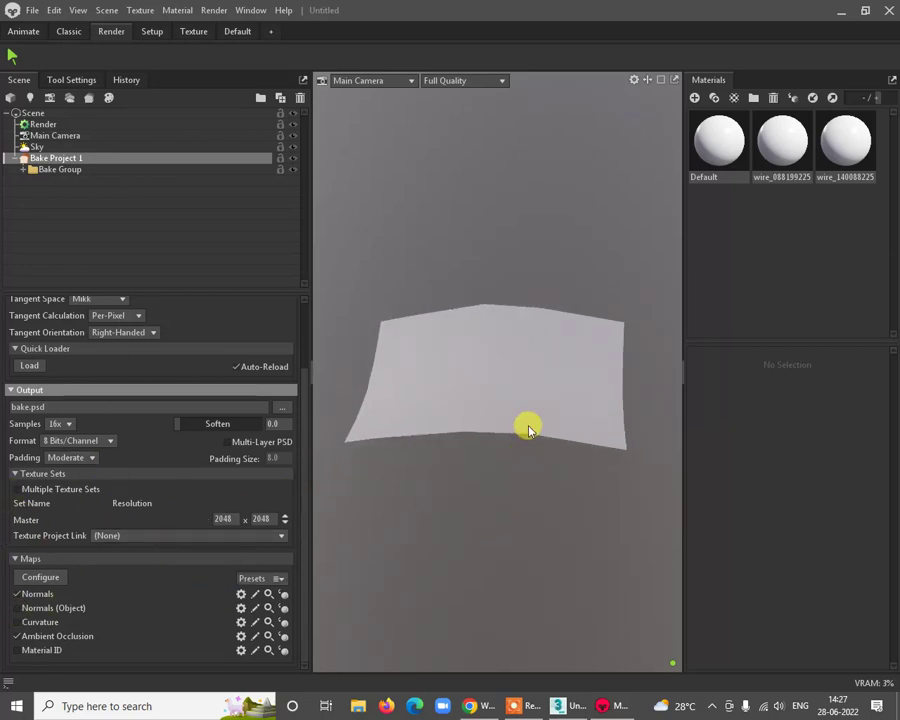
pyautogui.moveTo(601, 540)
pyautogui.mouseDown()
pyautogui.moveTo(520, 583)
pyautogui.moveTo(550, 490)
pyautogui.moveTo(433, 550)
pyautogui.moveTo(497, 506)
pyautogui.mouseUp()
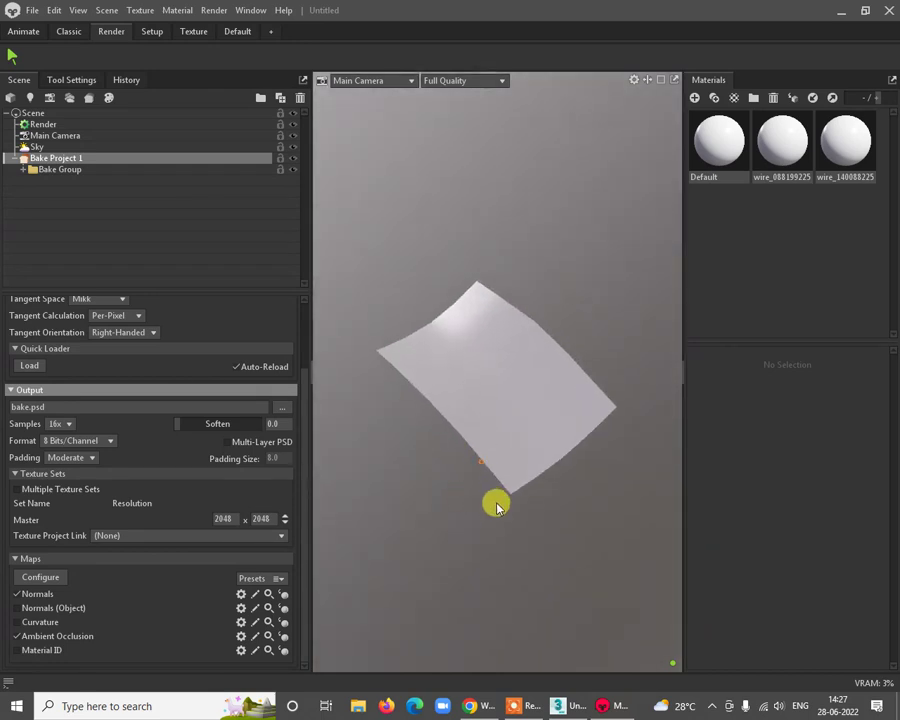
pyautogui.click(212, 11)
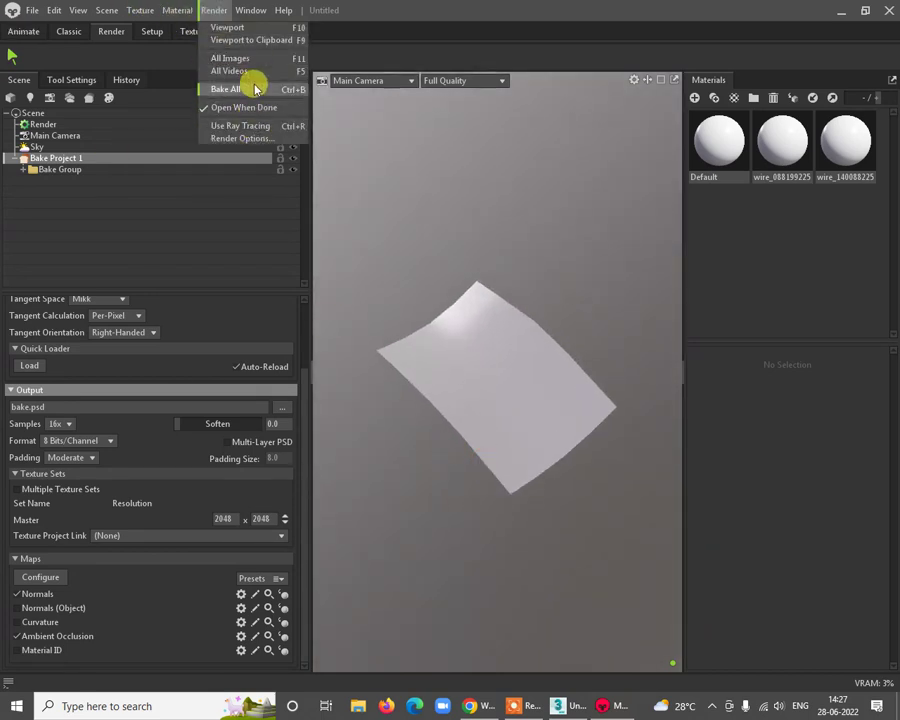
pyautogui.click(255, 89)
pyautogui.click(498, 405)
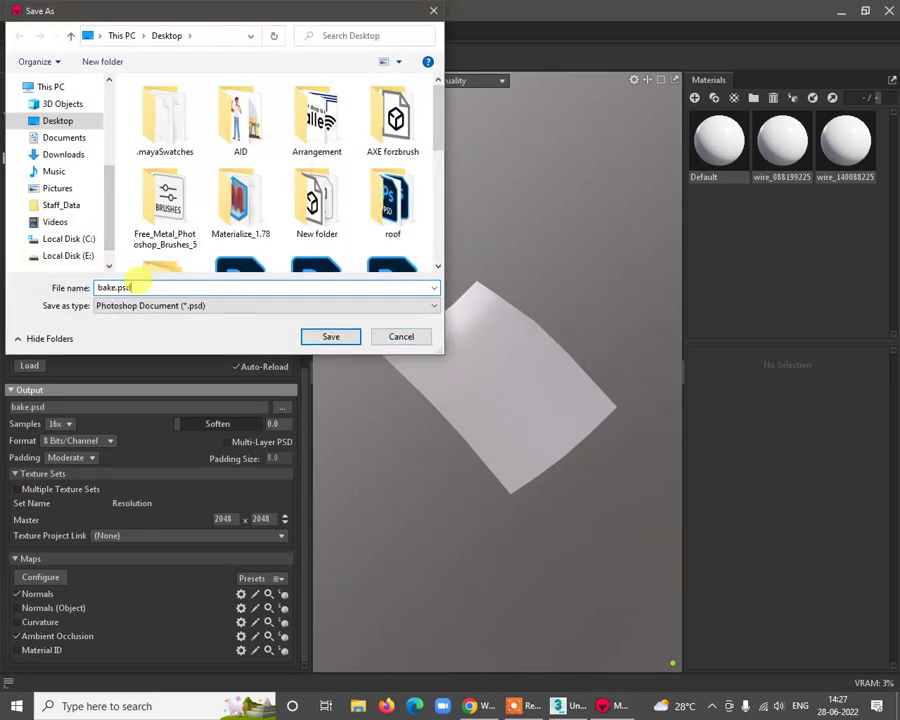
pyautogui.write('leaf')
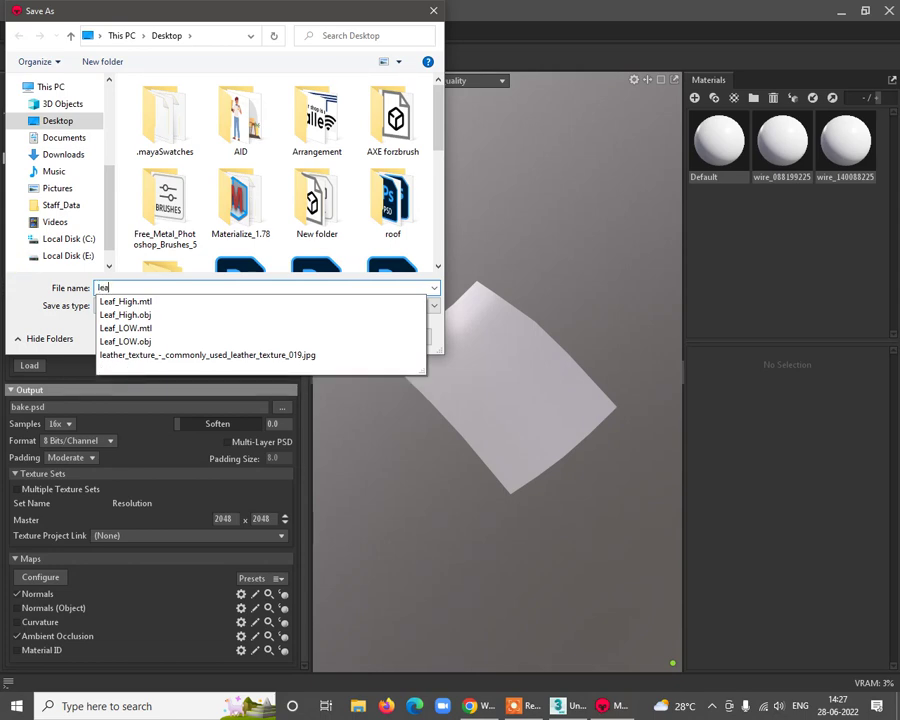
pyautogui.press('Escape')
pyautogui.press('Escape')
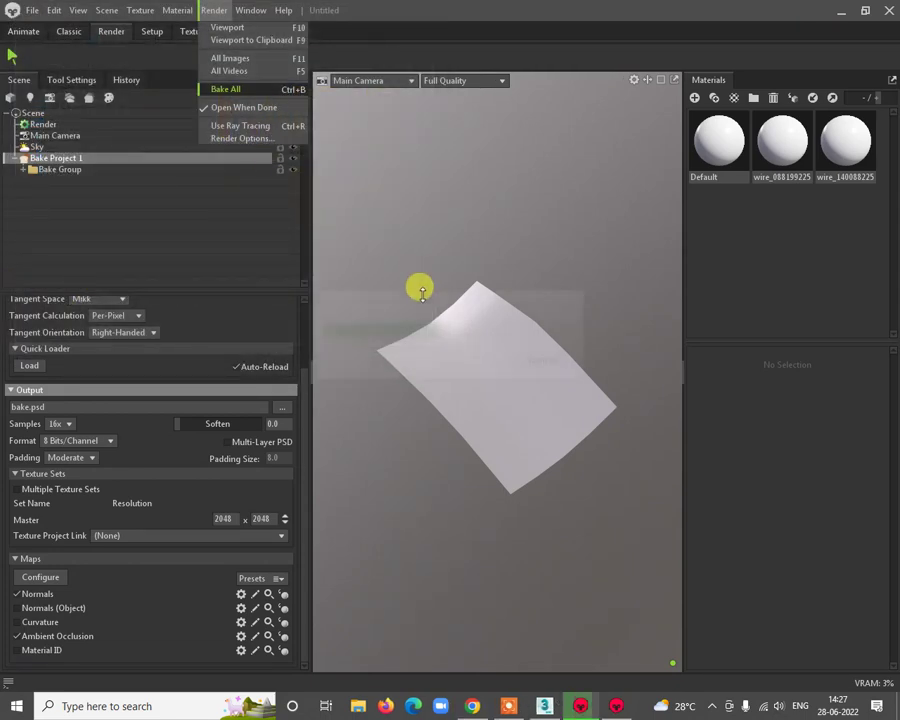
# Step: Apply the Default material to the low-poly plane and load leaf_normal.psd from the Desktop as its normal map
pyautogui.moveTo(423, 307); pyautogui.dragTo(538, 333)
pyautogui.moveTo(719, 145); pyautogui.dragTo(547, 418)
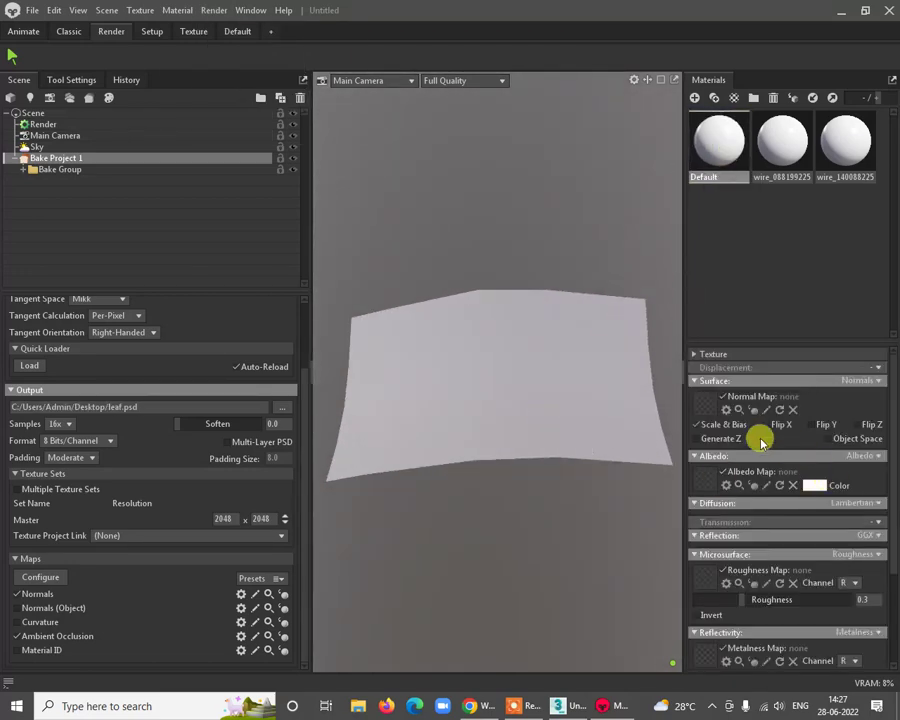
pyautogui.click(707, 410)
pyautogui.scroll(-5, 290, 192)
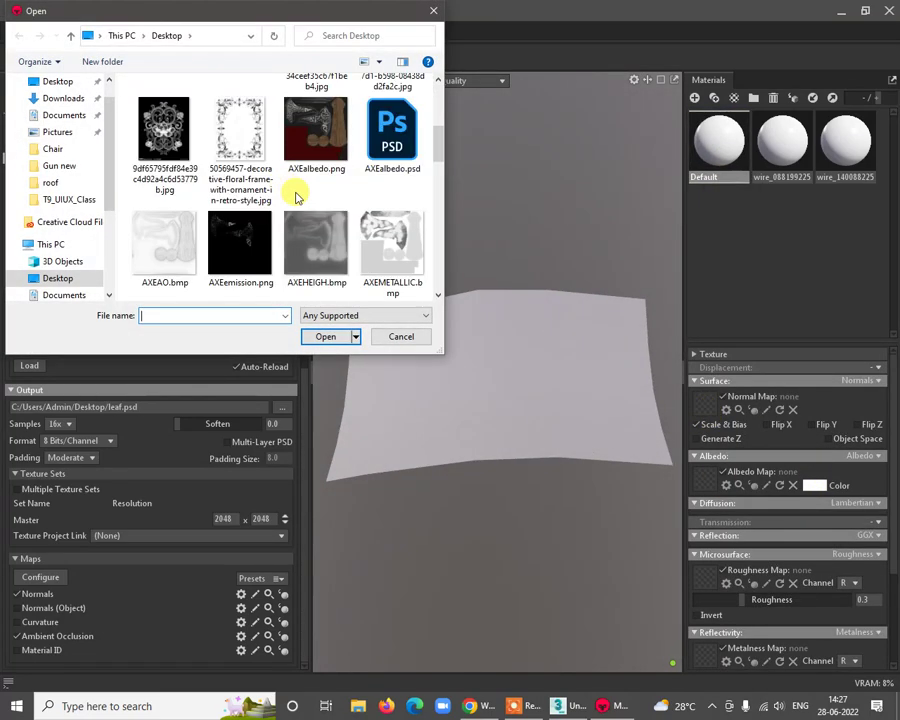
pyautogui.scroll(-2, 296, 197)
pyautogui.click(330, 147)
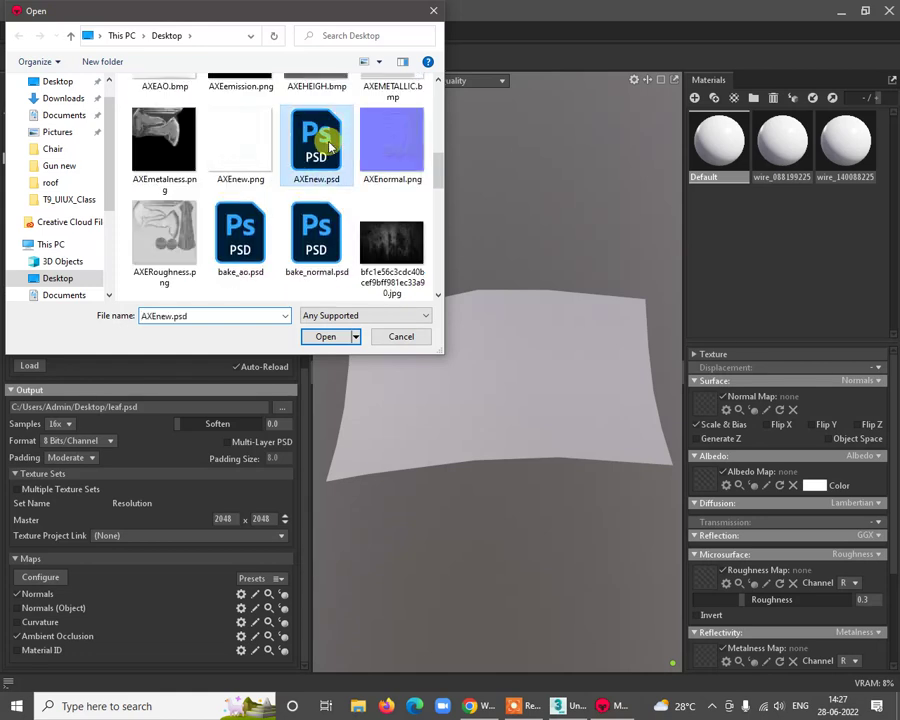
pyautogui.press('l')
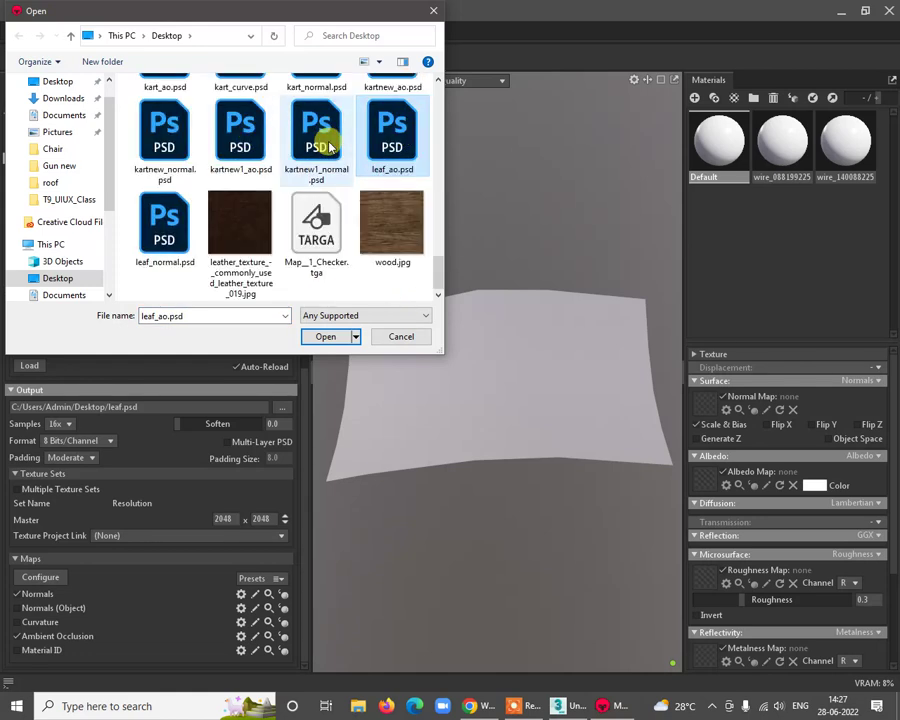
pyautogui.doubleClick(176, 224)
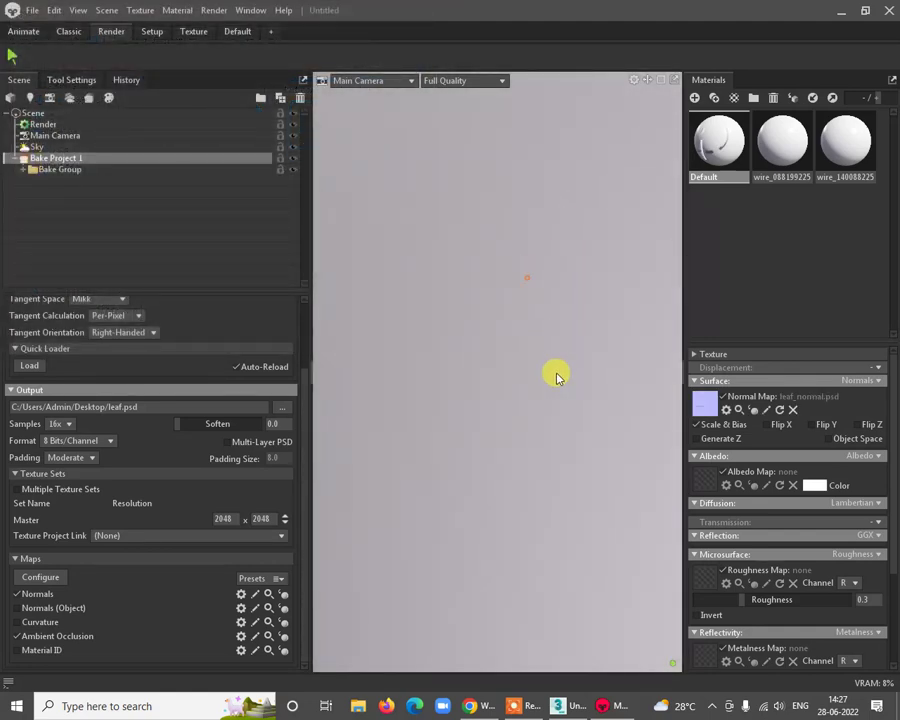
# Step: Set the cage Max Offset of the bake group's Low slot to 7.51 while checking the cage over the plane
pyautogui.moveTo(557, 376); pyautogui.dragTo(320, 258)
pyautogui.click(523, 388)
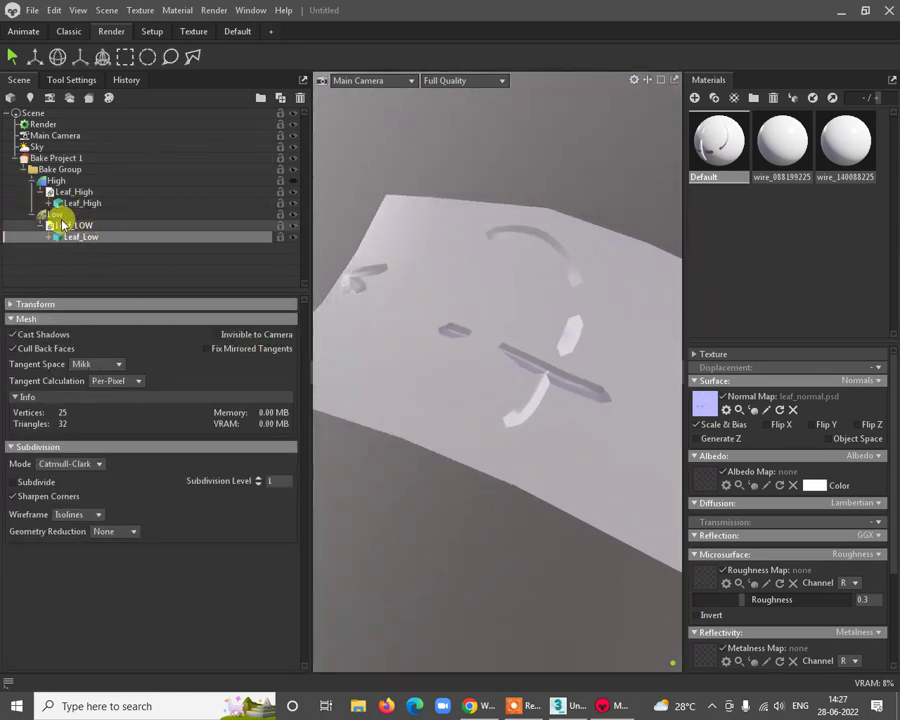
pyautogui.click(55, 216)
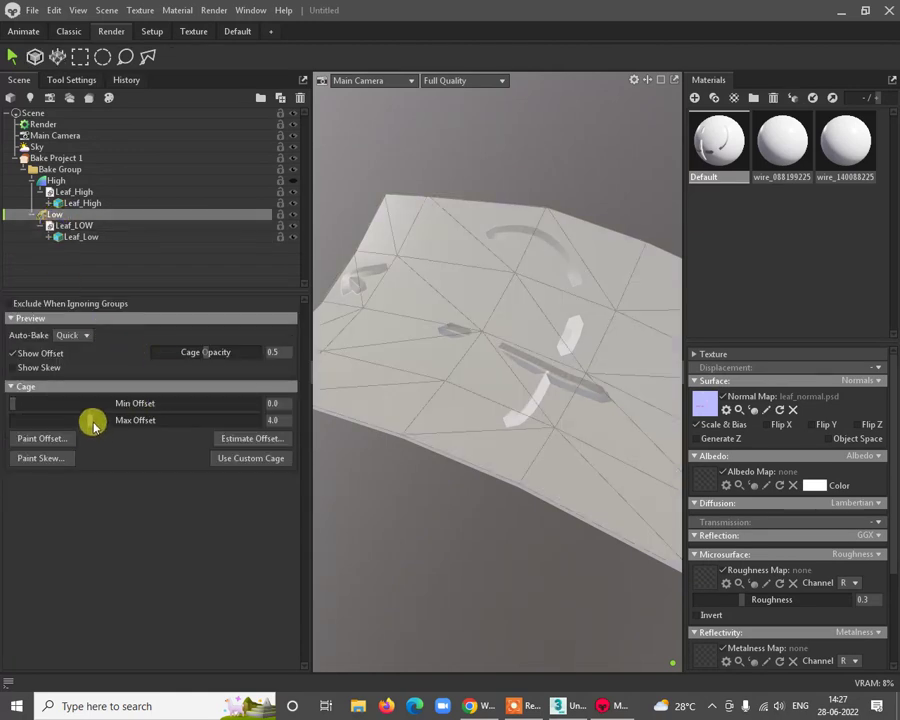
pyautogui.moveTo(92, 418)
pyautogui.mouseDown()
pyautogui.moveTo(151, 412)
pyautogui.moveTo(92, 420)
pyautogui.mouseUp()
pyautogui.moveTo(420, 450); pyautogui.dragTo(457, 414)
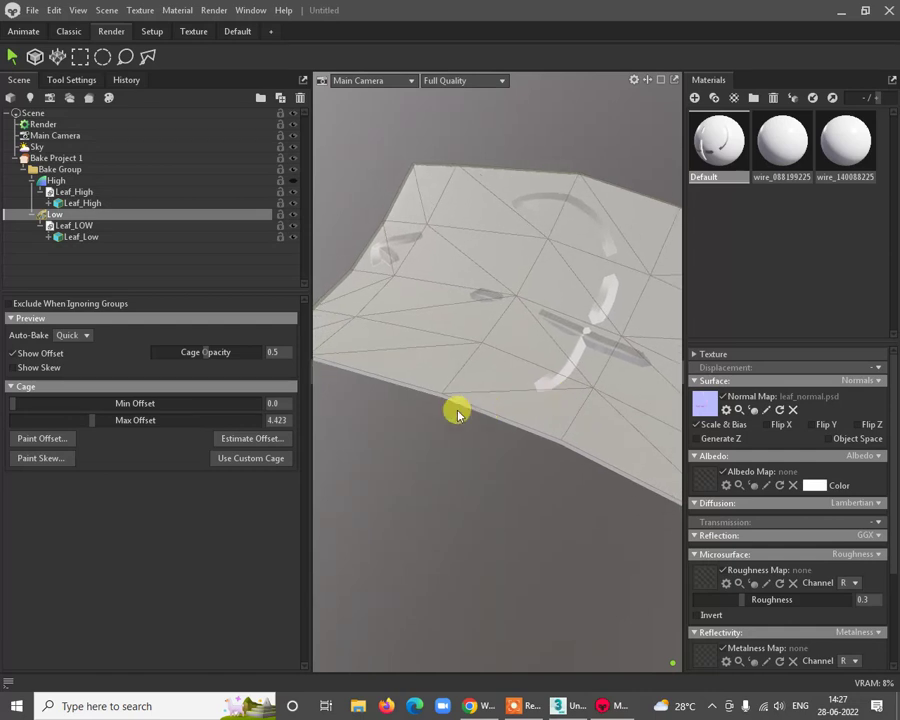
pyautogui.moveTo(90, 427); pyautogui.dragTo(90, 416)
pyautogui.moveTo(560, 470)
pyautogui.mouseDown()
pyautogui.moveTo(608, 476)
pyautogui.moveTo(572, 444)
pyautogui.moveTo(508, 460)
pyautogui.moveTo(496, 426)
pyautogui.mouseUp()
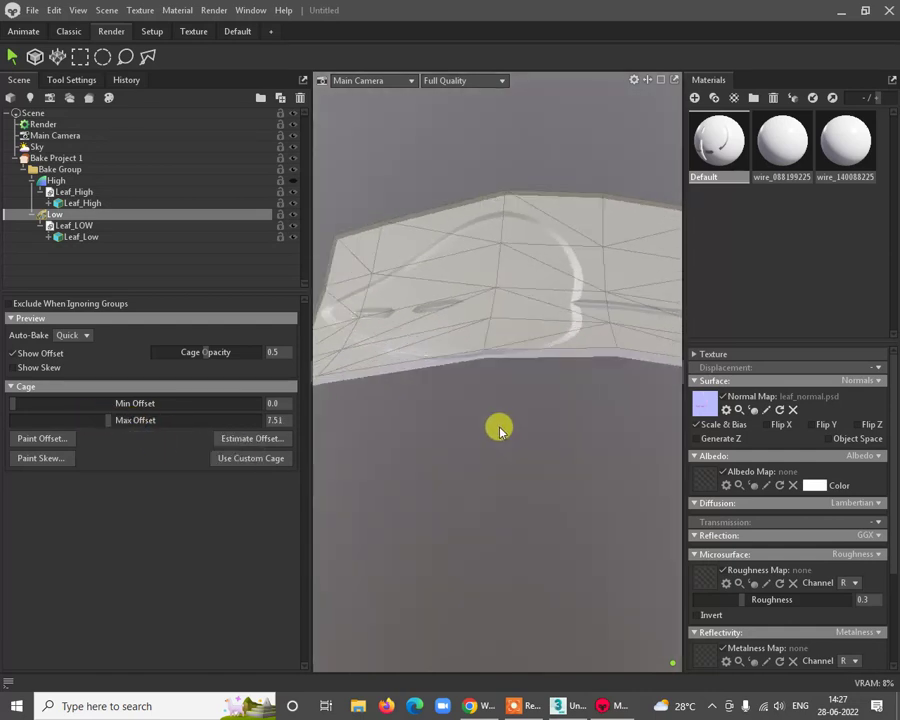
# Step: Set the Low cage's Min Offset to 0.024, clear the selection and bake the maps again
pyautogui.click(15, 406)
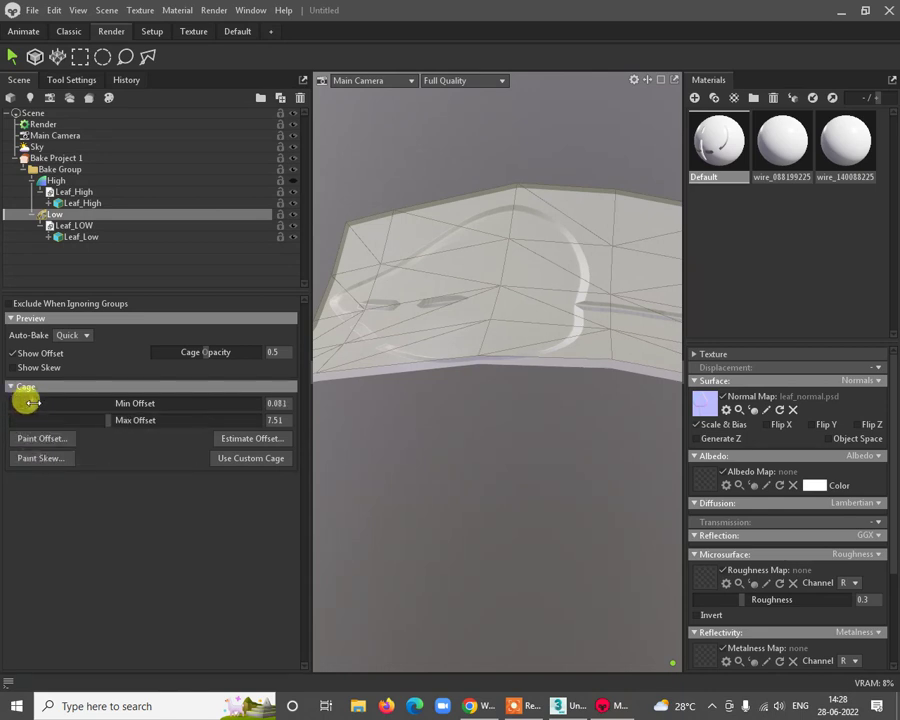
pyautogui.moveTo(487, 466); pyautogui.dragTo(441, 405)
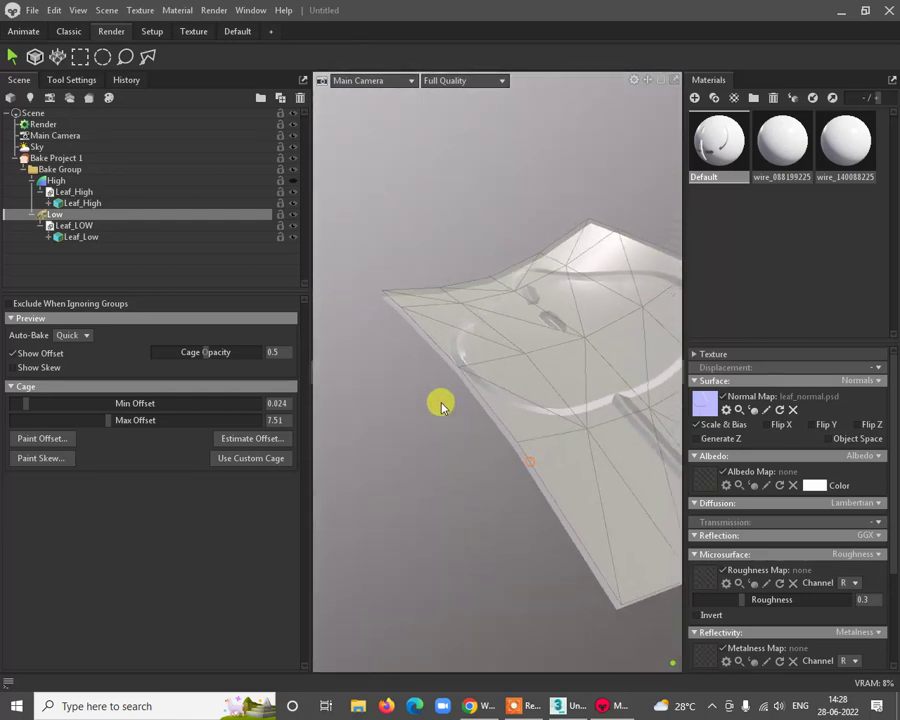
pyautogui.click(432, 476)
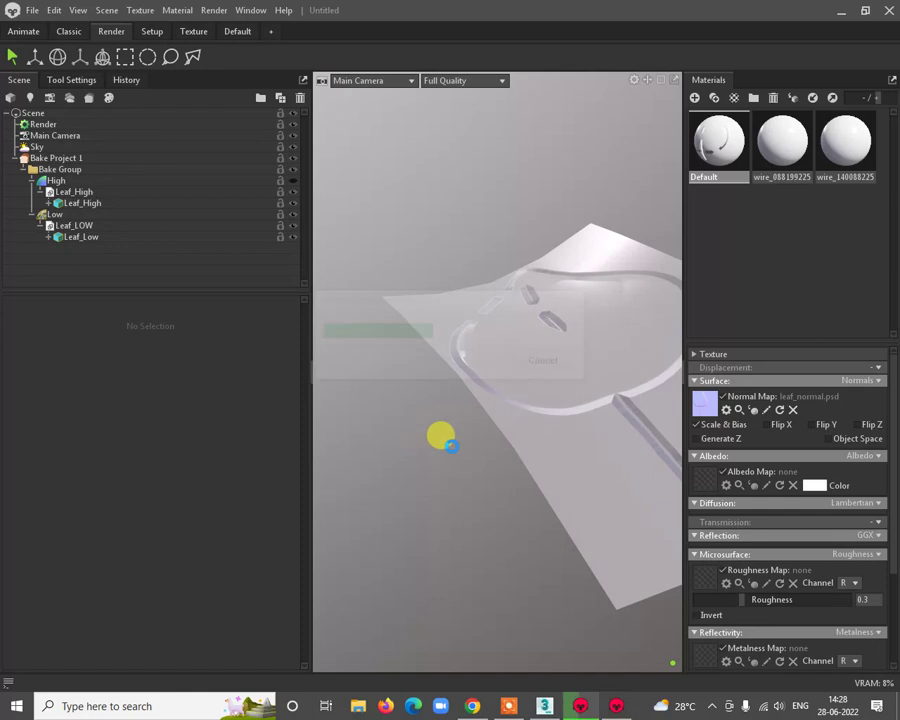
pyautogui.moveTo(448, 450); pyautogui.dragTo(514, 291)
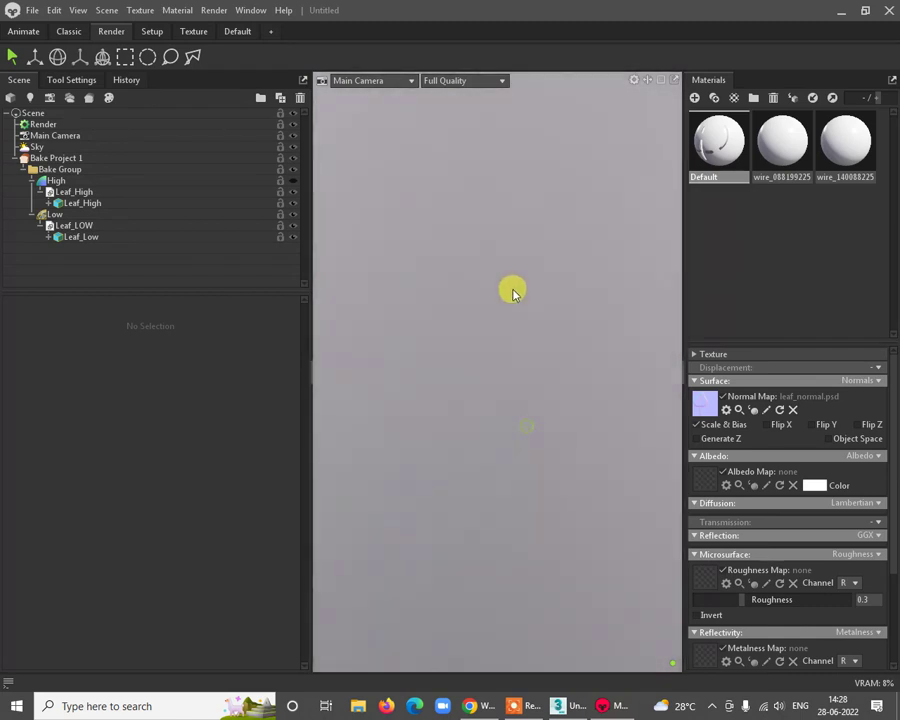
# Step: Toggle Cull Back Faces on the Leaf_Low mesh and examine the Low cage over the baked leaf from several angles
pyautogui.click(77, 225)
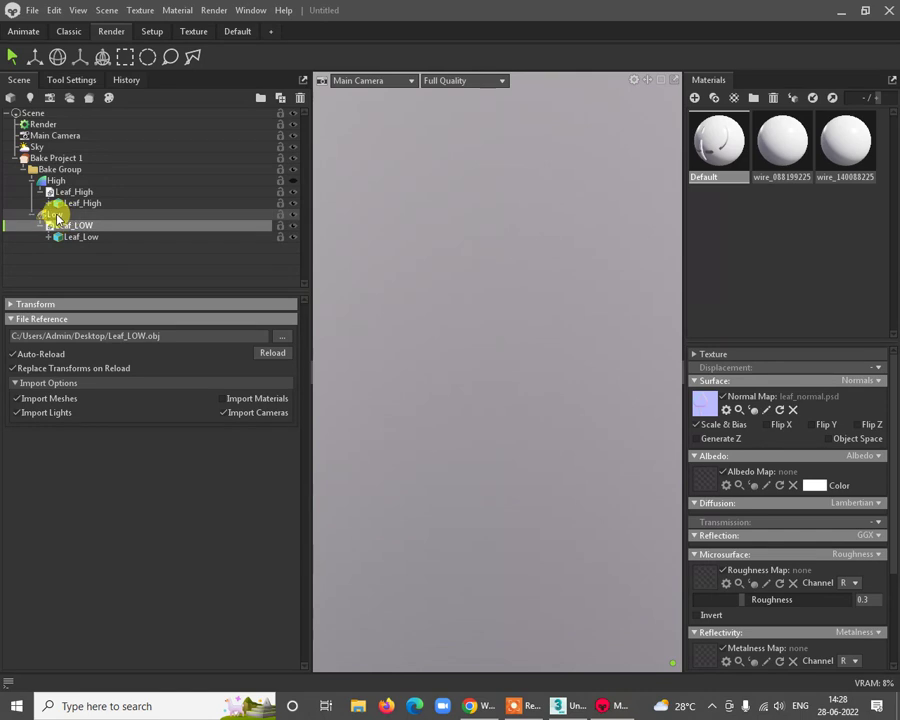
pyautogui.click(58, 215)
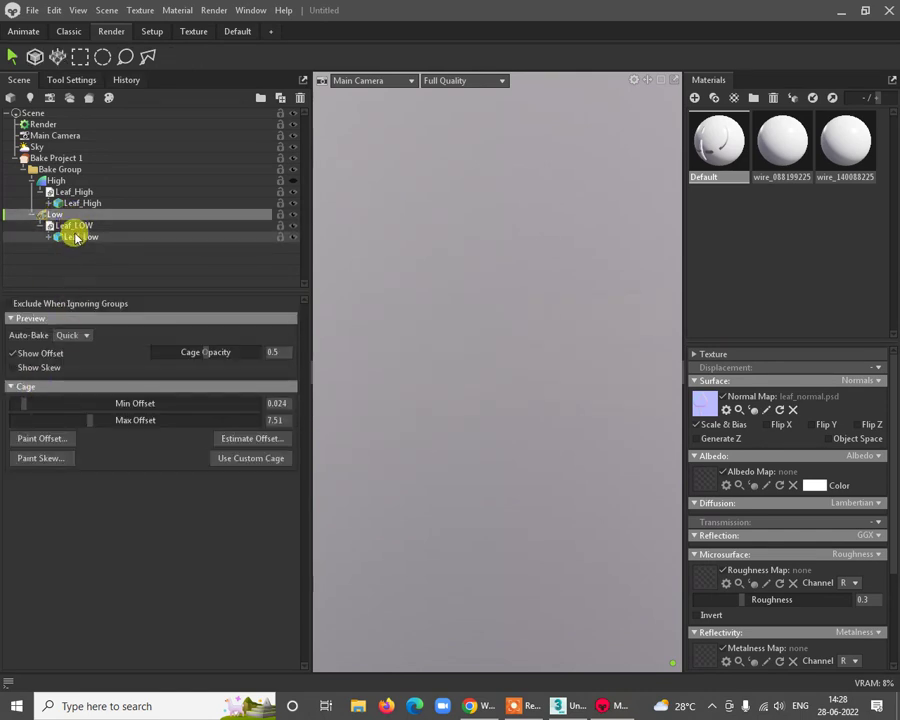
pyautogui.click(80, 238)
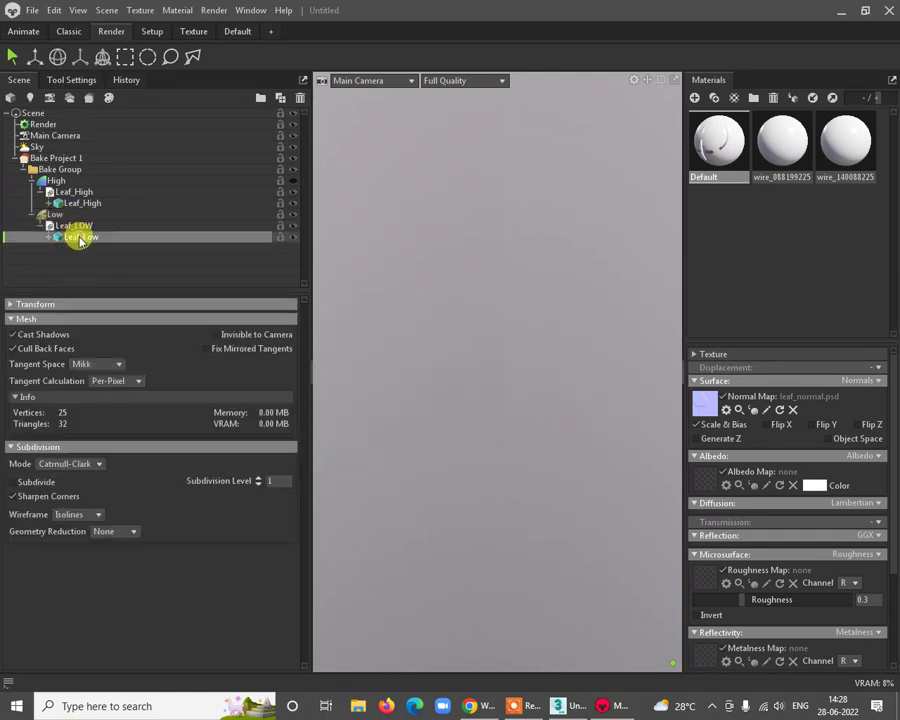
pyautogui.click(14, 349)
pyautogui.moveTo(578, 483); pyautogui.dragTo(520, 298)
pyautogui.click(54, 216)
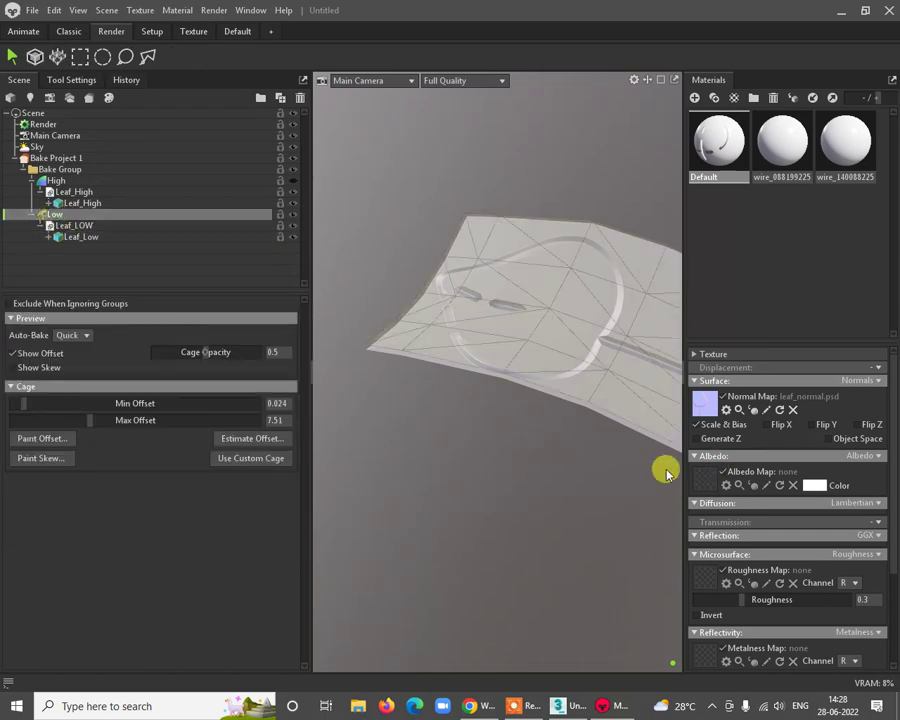
pyautogui.moveTo(662, 466); pyautogui.dragTo(585, 658)
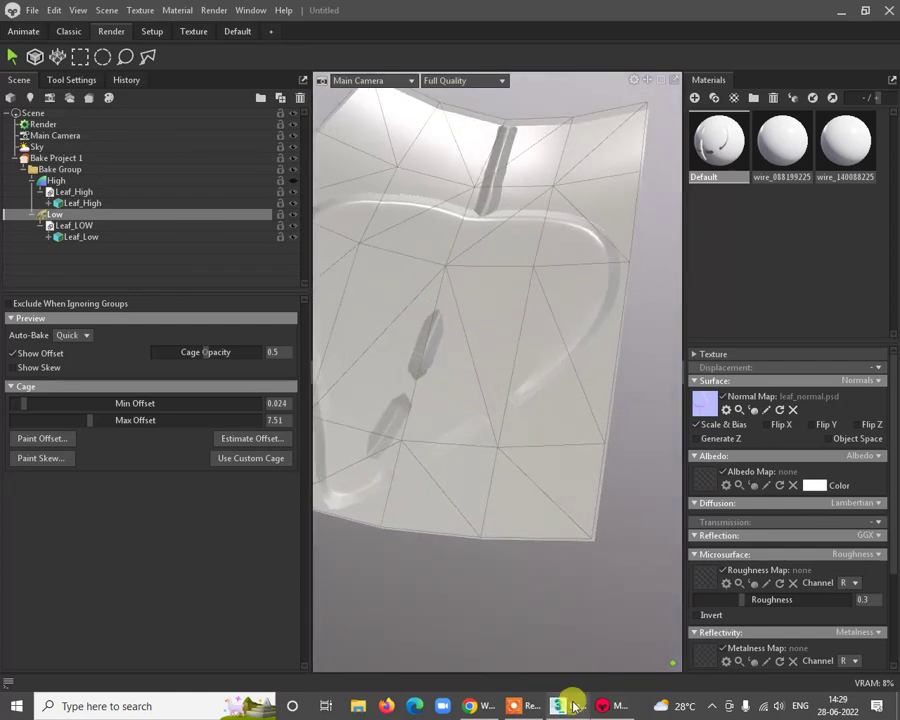
# Step: Switch to 3ds Max and add an Edit Poly modifier above the Unwrap UVW of the Leaf_Low plane
pyautogui.click(566, 702)
pyautogui.keyDown('alt'); pyautogui.moveTo(677, 551); pyautogui.dragTo(531, 336, button='middle'); pyautogui.keyUp('alt')
pyautogui.click(470, 350)
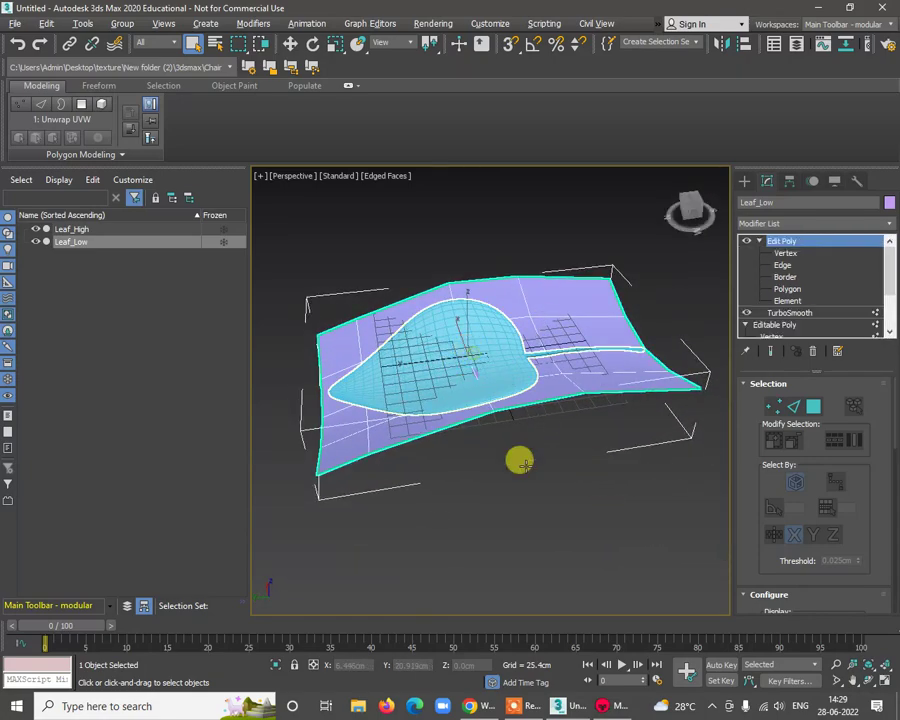
pyautogui.keyDown('alt'); pyautogui.moveTo(518, 460); pyautogui.dragTo(550, 318, button='middle'); pyautogui.keyUp('alt')
pyautogui.click(587, 372)
pyautogui.click(889, 220)
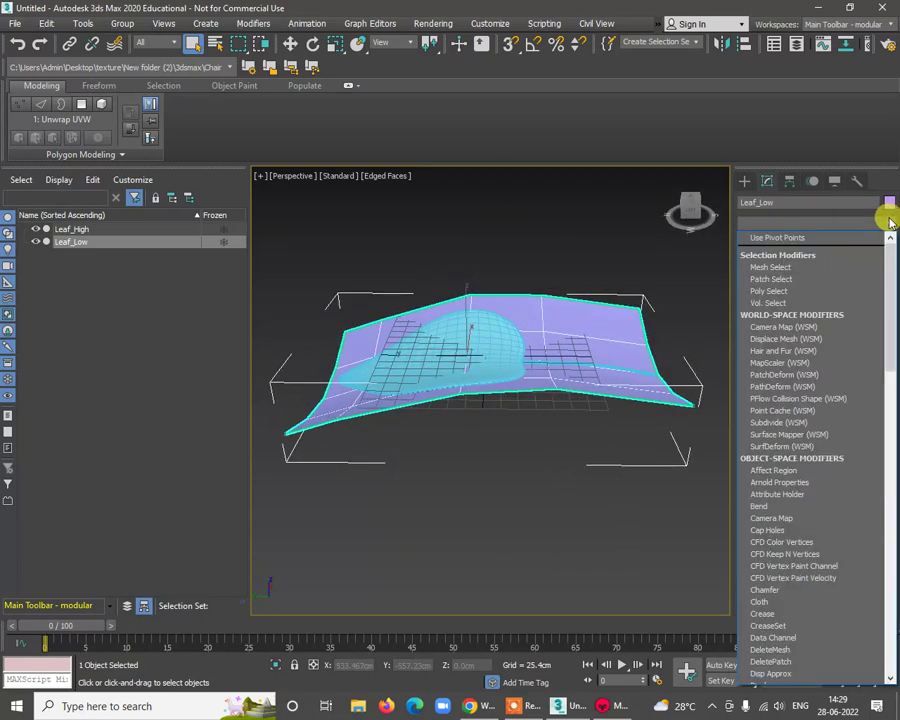
pyautogui.press('e')
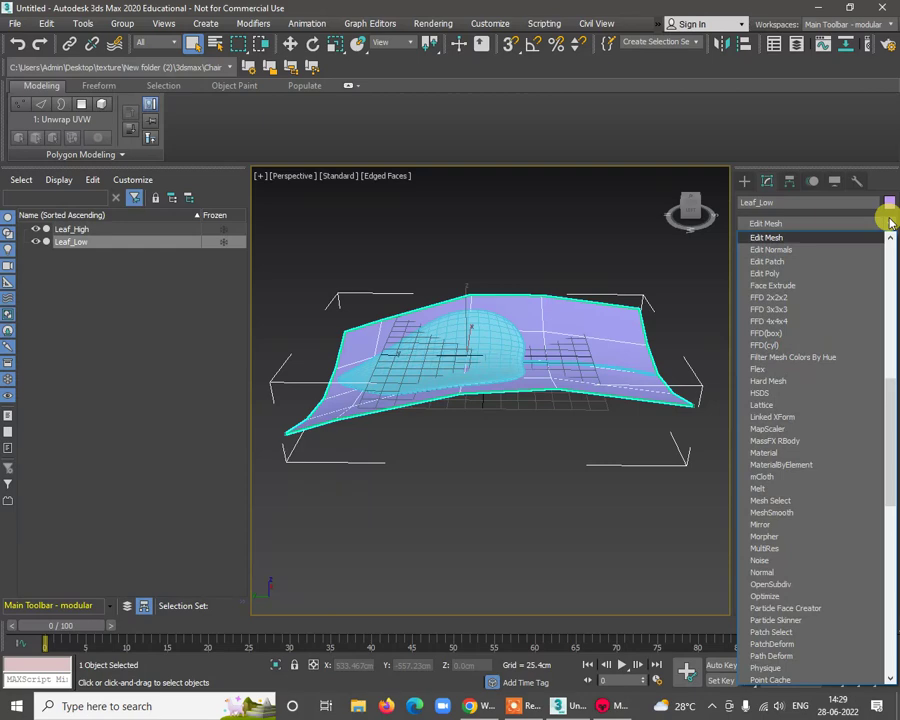
pyautogui.click(772, 274)
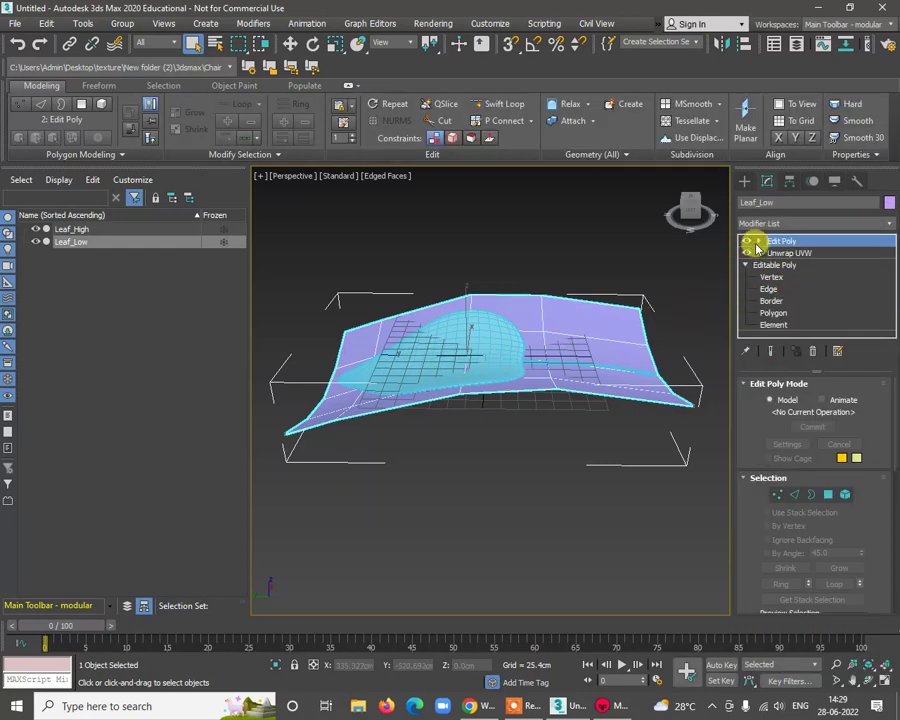
# Step: Raise Leaf_Low's middle vertex row about 7.5 cm and the neighbouring row towards the stem about 6.8 cm
pyautogui.click(757, 243)
pyautogui.click(782, 254)
pyautogui.keyDown('alt'); pyautogui.moveTo(640, 300); pyautogui.dragTo(528, 292, button='middle'); pyautogui.keyUp('alt')
pyautogui.keyDown('alt'); pyautogui.moveTo(474, 396); pyautogui.dragTo(406, 268, button='middle'); pyautogui.keyUp('alt')
pyautogui.moveTo(432, 298); pyautogui.dragTo(431, 281)
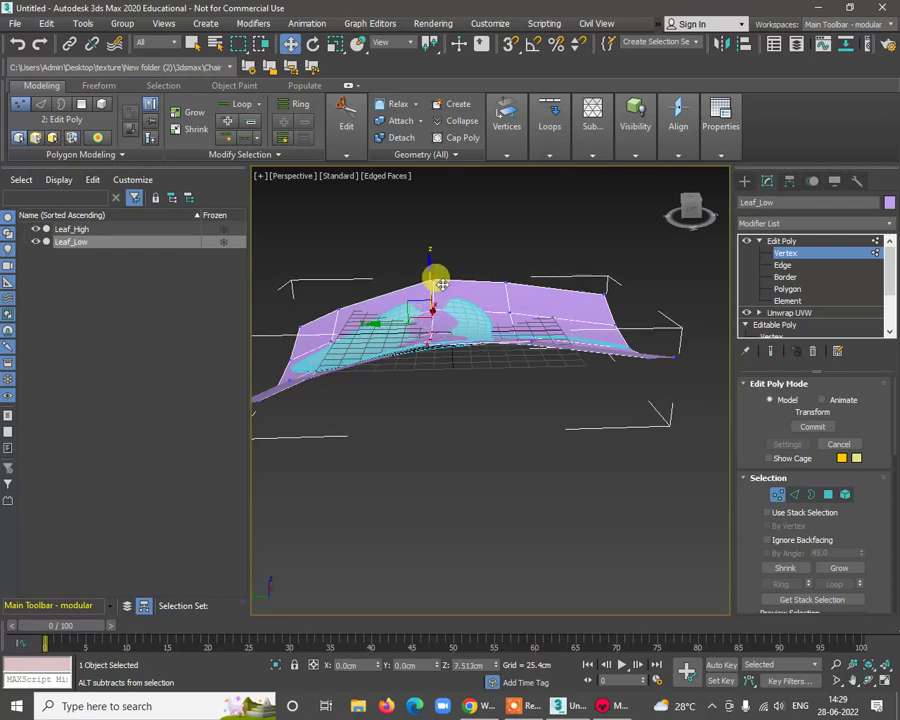
pyautogui.keyDown('alt'); pyautogui.moveTo(441, 285); pyautogui.dragTo(511, 333, button='middle'); pyautogui.keyUp('alt')
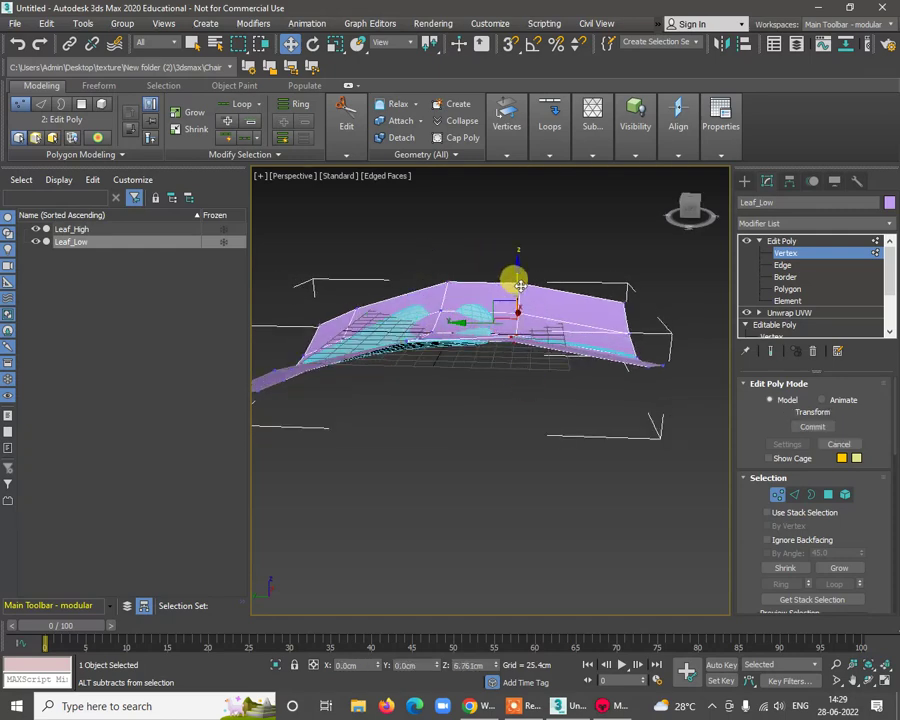
pyautogui.keyDown('alt'); pyautogui.moveTo(591, 356); pyautogui.dragTo(604, 276, button='middle'); pyautogui.keyUp('alt')
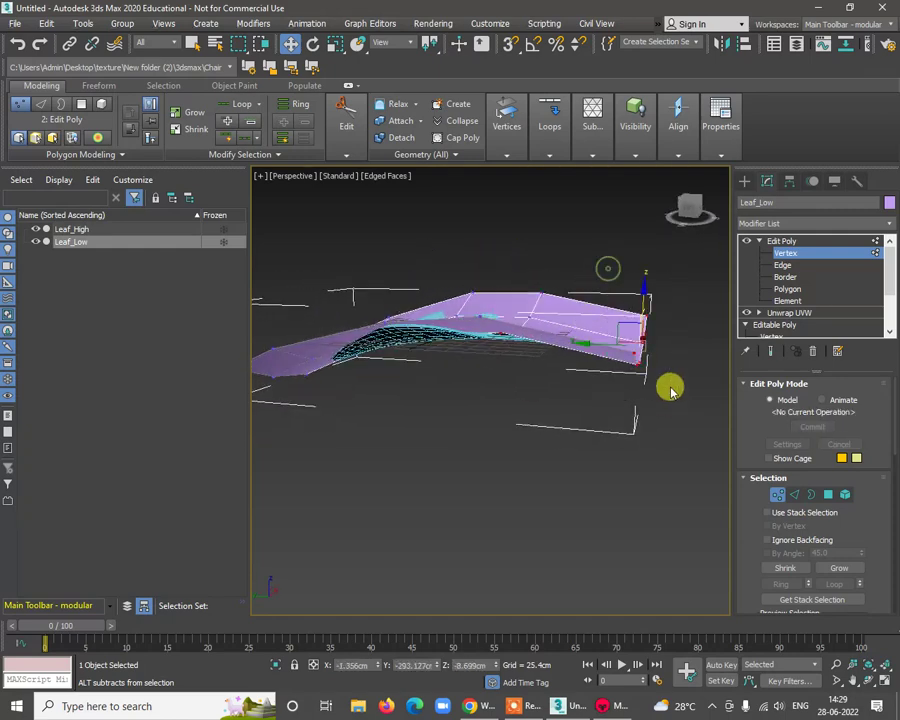
# Step: Raise the vertex row near the leaf tip about 11.6 cm and the end row slightly, and leave vertex editing
pyautogui.keyDown('alt'); pyautogui.moveTo(458, 368); pyautogui.dragTo(397, 287, button='middle'); pyautogui.keyUp('alt')
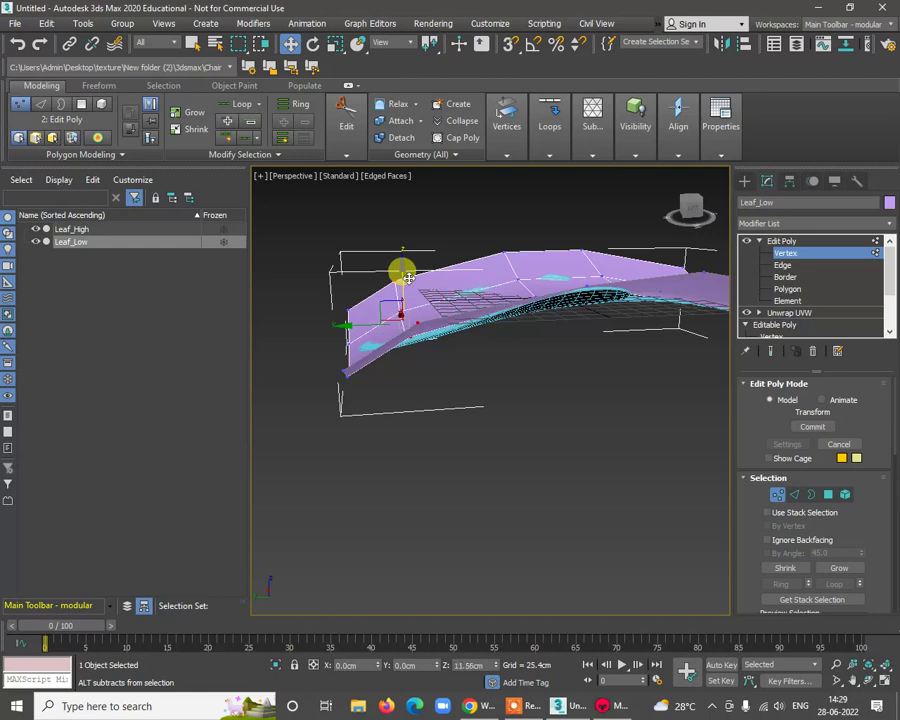
pyautogui.keyDown('alt'); pyautogui.moveTo(409, 281); pyautogui.dragTo(311, 317, button='middle'); pyautogui.keyUp('alt')
pyautogui.moveTo(387, 405); pyautogui.dragTo(380, 400)
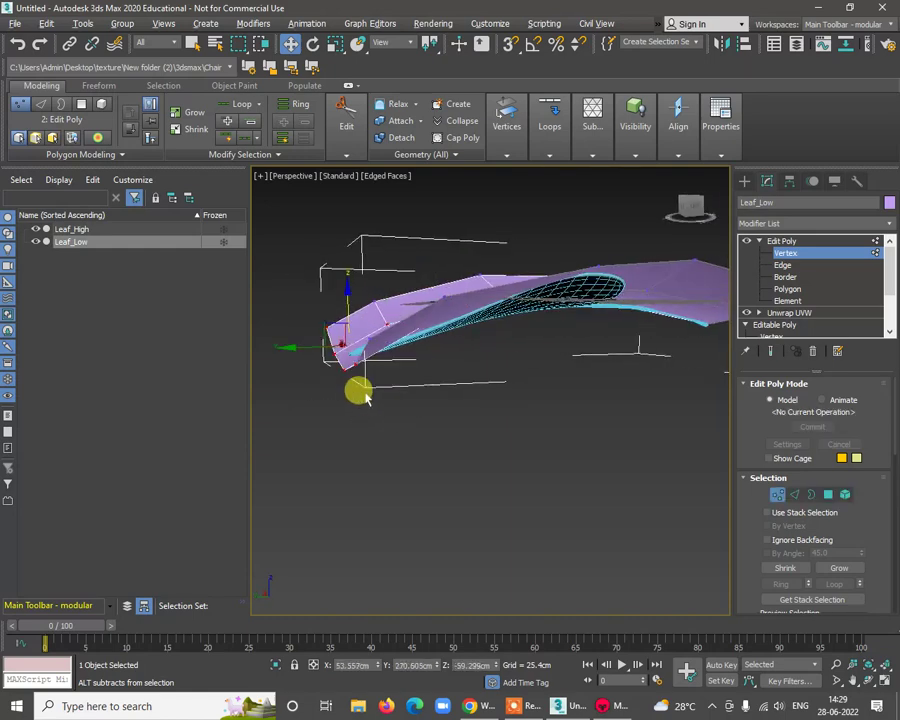
pyautogui.keyDown('alt'); pyautogui.moveTo(358, 388); pyautogui.dragTo(733, 252, button='middle'); pyautogui.keyUp('alt')
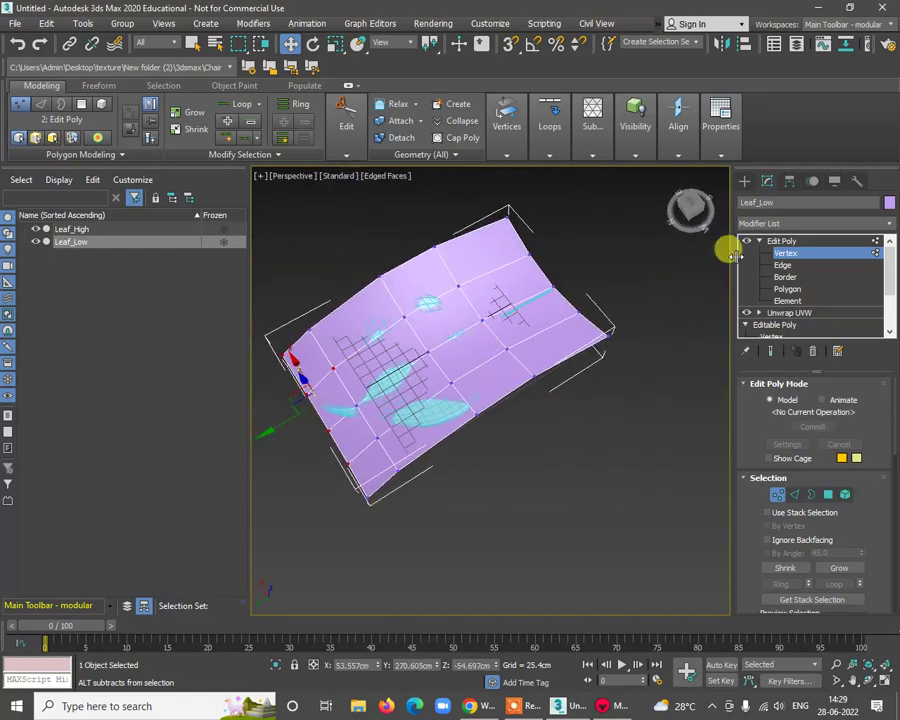
pyautogui.click(789, 242)
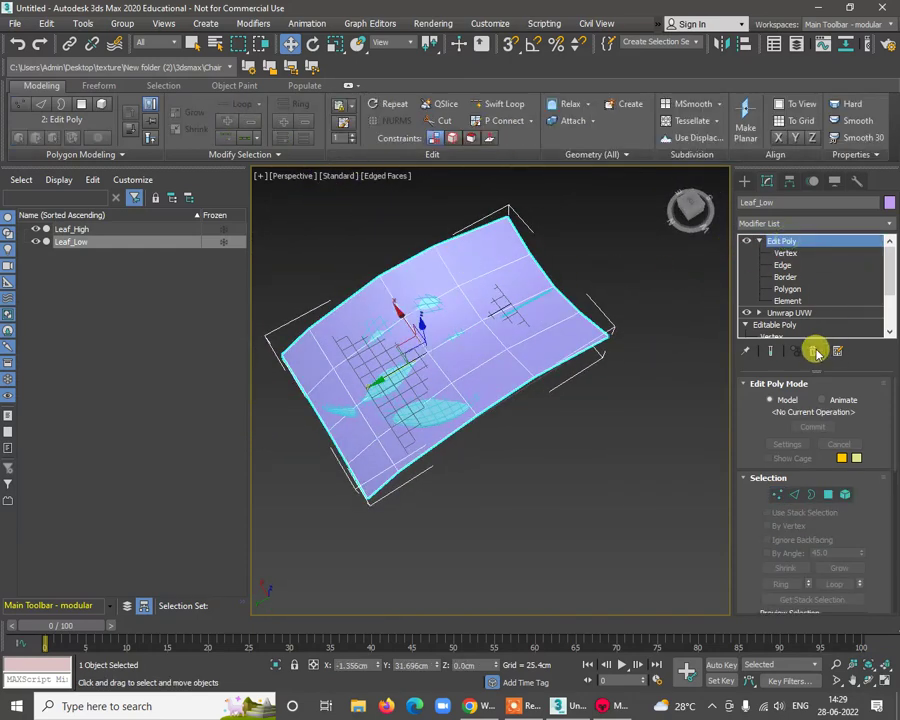
# Step: Export the selected Leaf_Low plane to the Desktop as an OBJ, replacing the existing Leaf_LOW.obj
pyautogui.click(16, 24)
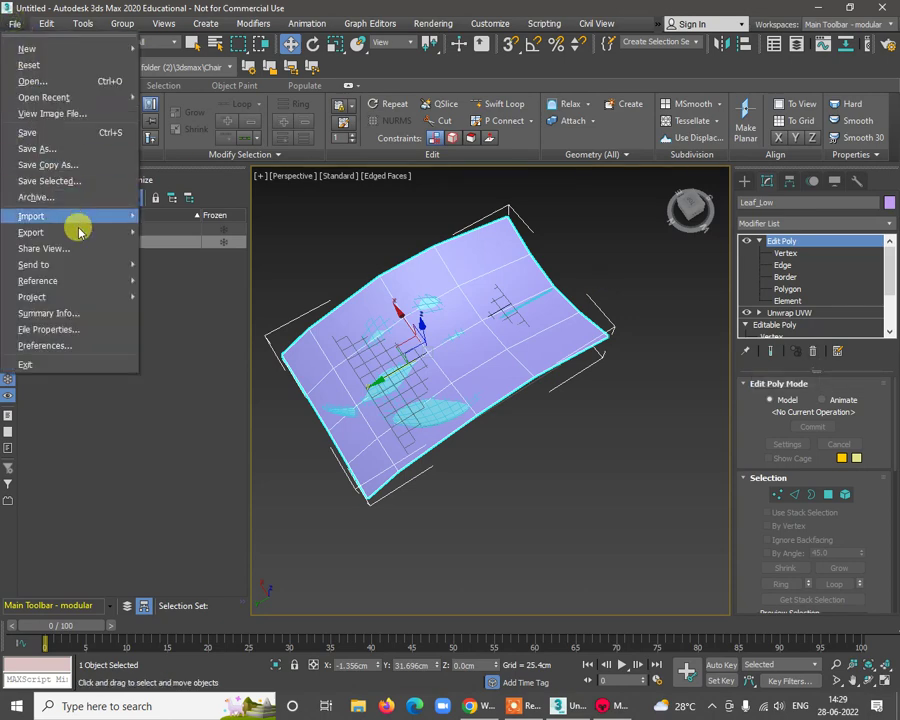
pyautogui.moveTo(84, 233)
pyautogui.click(211, 250)
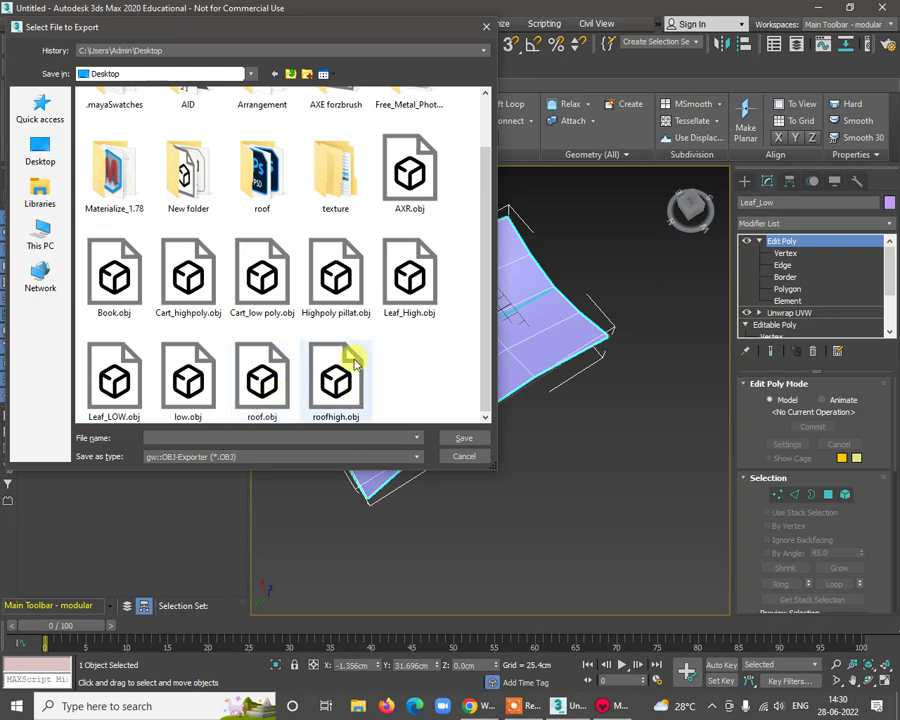
pyautogui.click(118, 388)
pyautogui.click(464, 437)
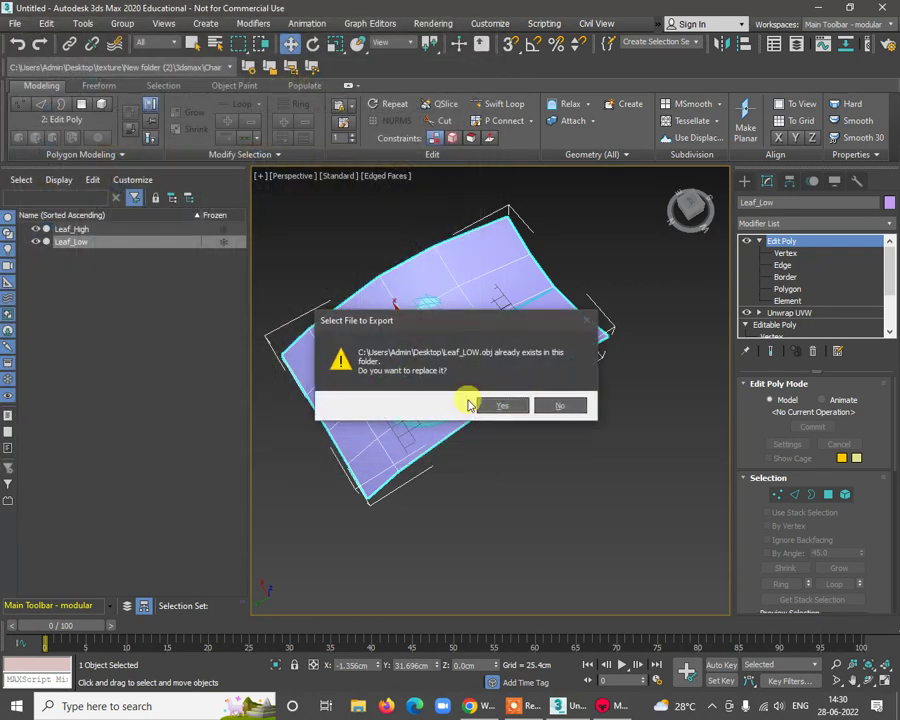
pyautogui.click(500, 404)
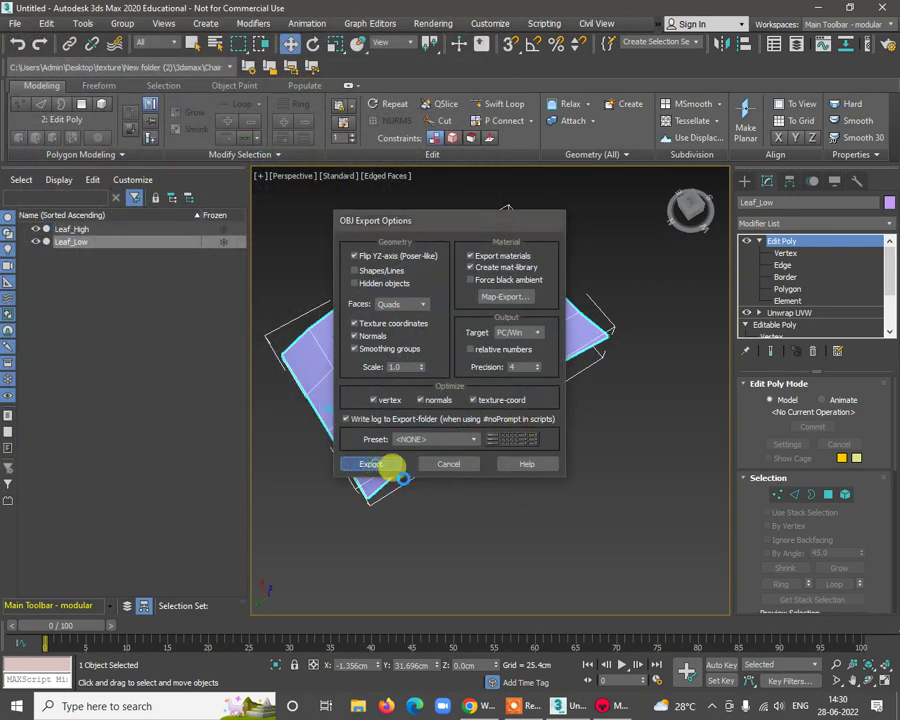
pyautogui.click(392, 466)
pyautogui.click(597, 466)
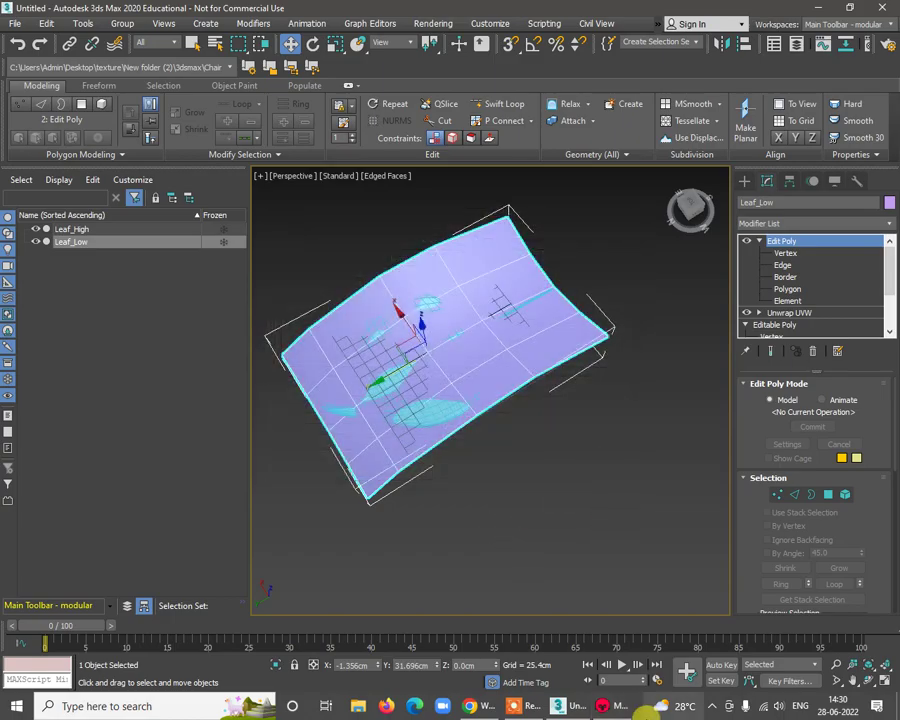
# Step: Switch to Marmoset Toolbag and delete the old Leaf_LOW model from the bake group's Low object
pyautogui.click(606, 705)
pyautogui.moveTo(607, 487); pyautogui.dragTo(428, 416)
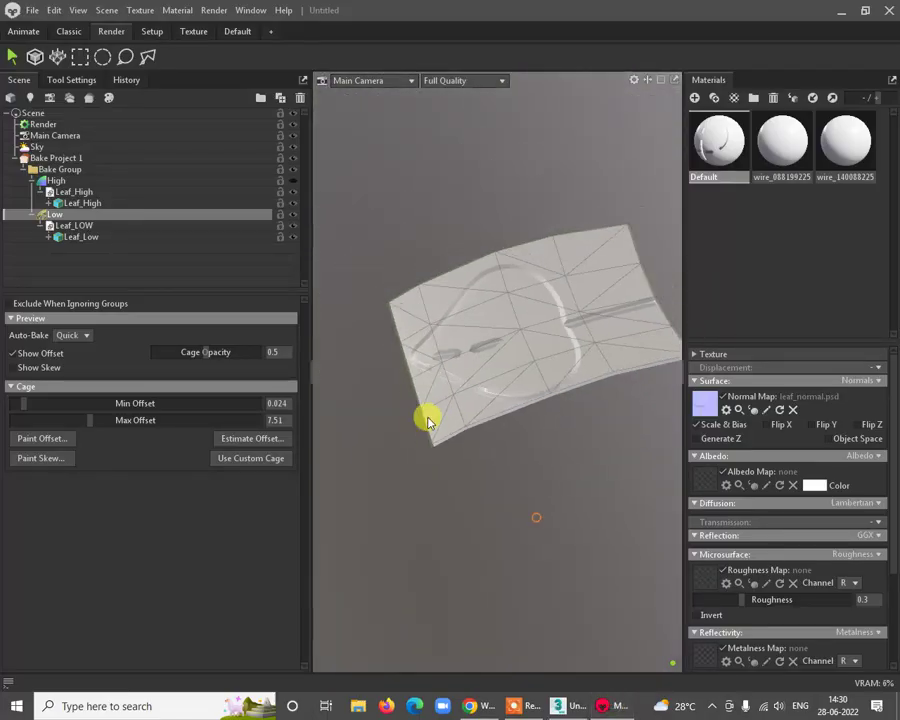
pyautogui.click(80, 235)
pyautogui.click(85, 226)
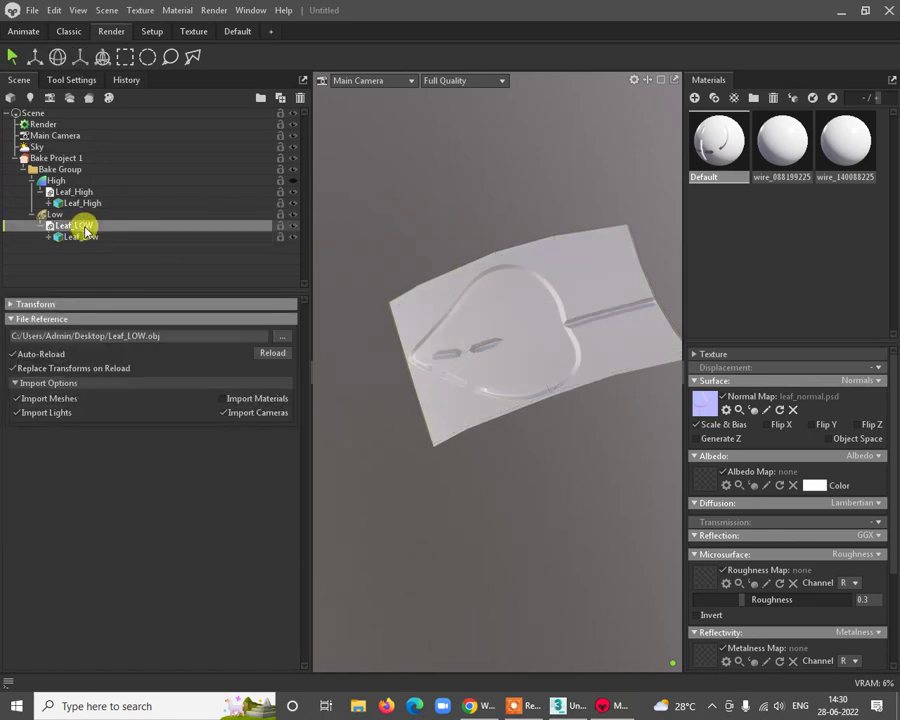
pyautogui.press('Delete')
# Step: Import Leaf_LOW.obj from the Desktop and place it under the bake group's Low object
pyautogui.rightClick(62, 252)
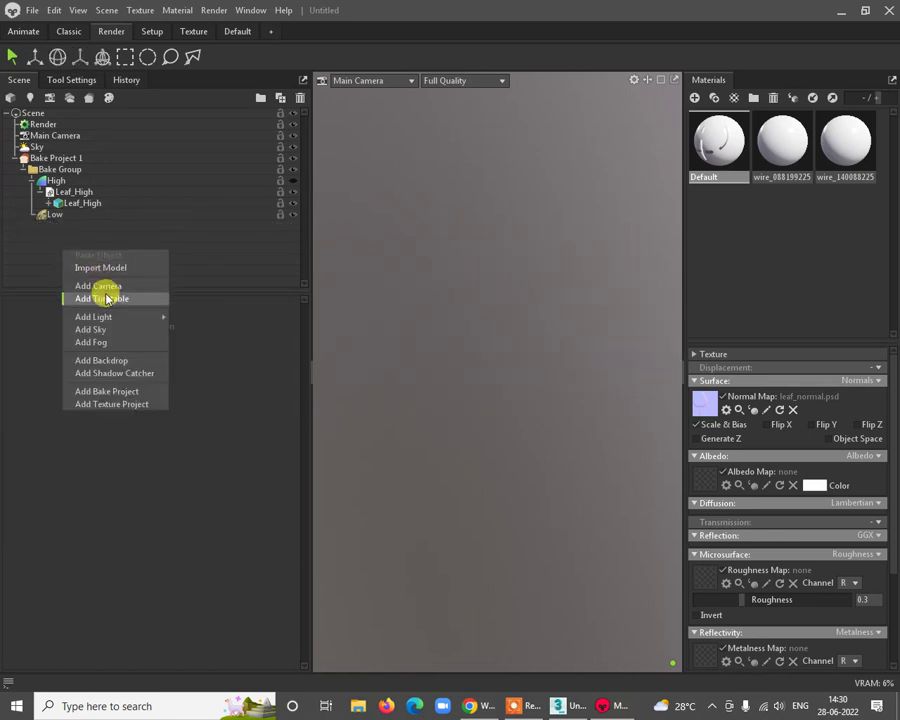
pyautogui.click(108, 268)
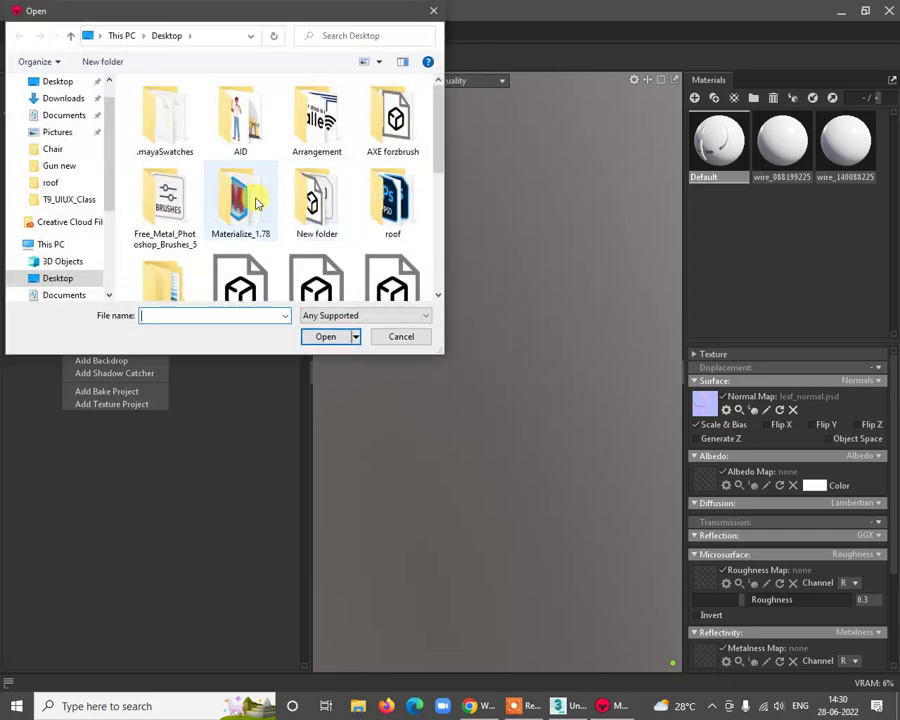
pyautogui.scroll(-5, 259, 206)
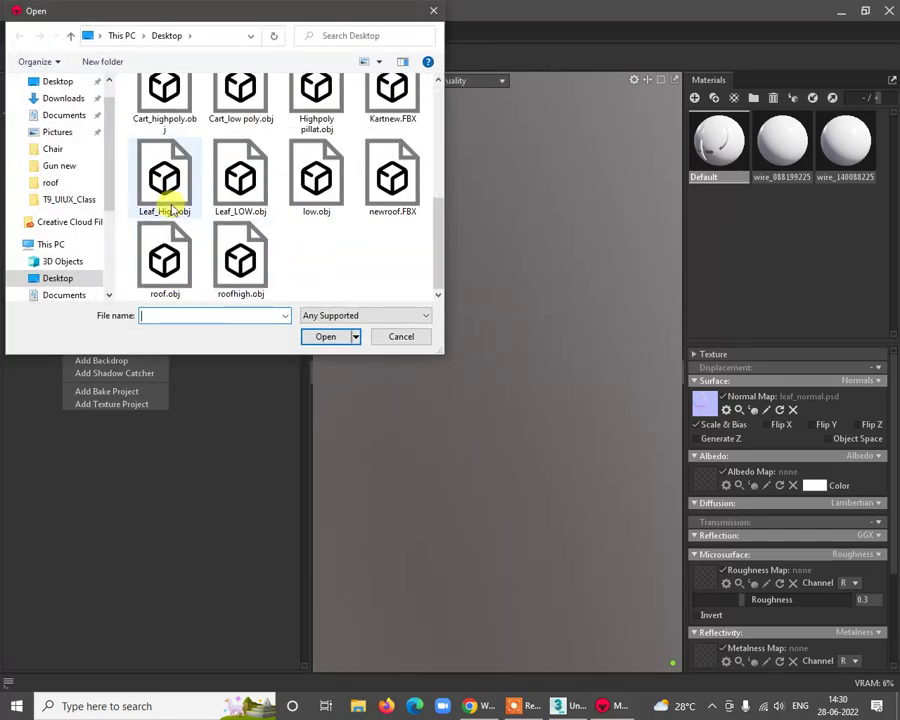
pyautogui.doubleClick(245, 195)
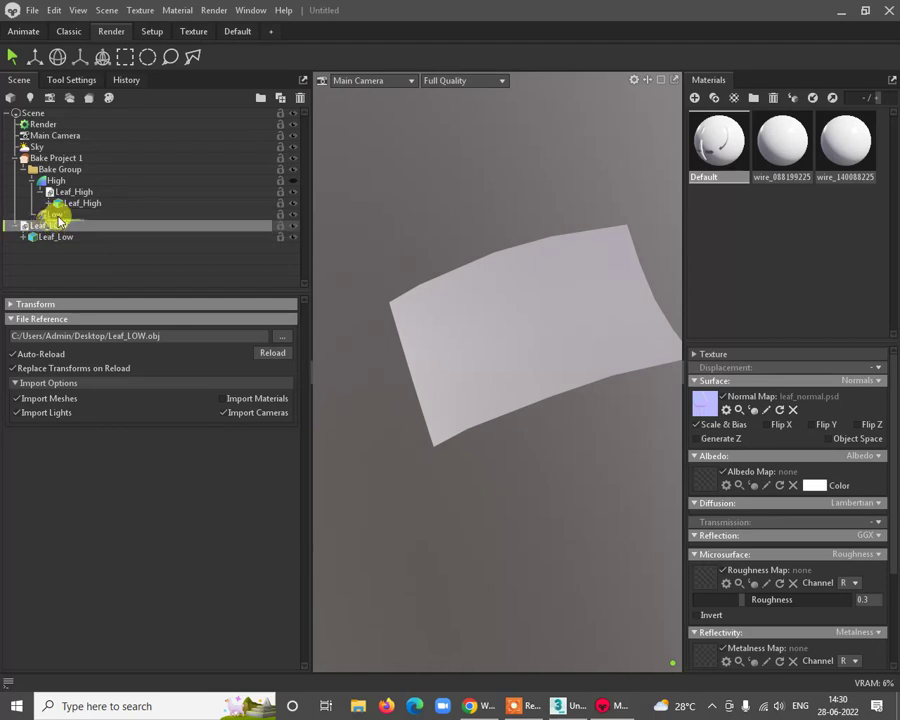
pyautogui.click(31, 214)
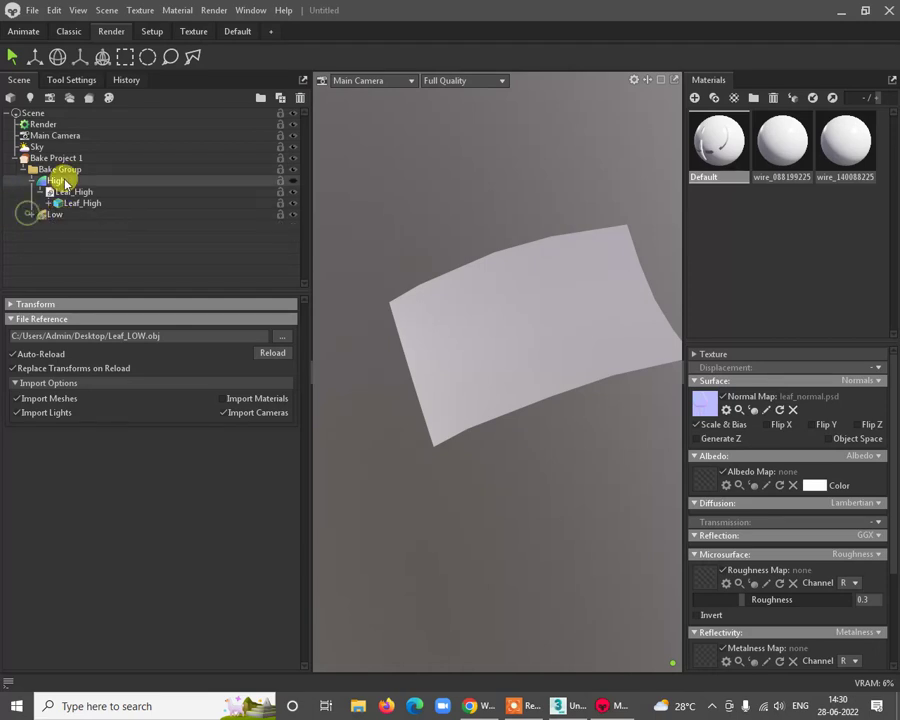
pyautogui.click(58, 172)
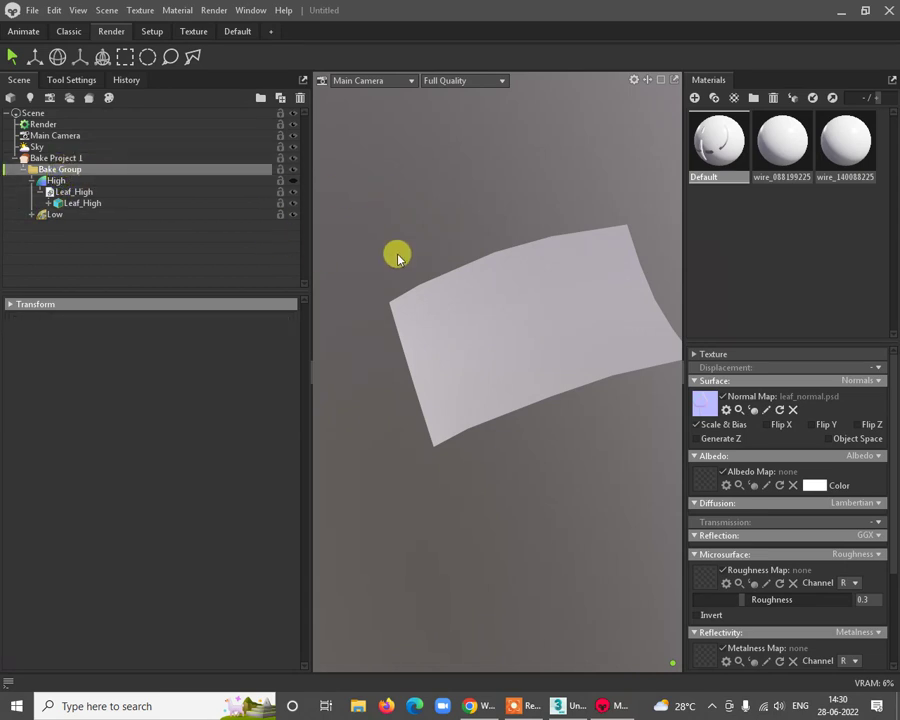
pyautogui.moveTo(396, 253); pyautogui.dragTo(507, 452)
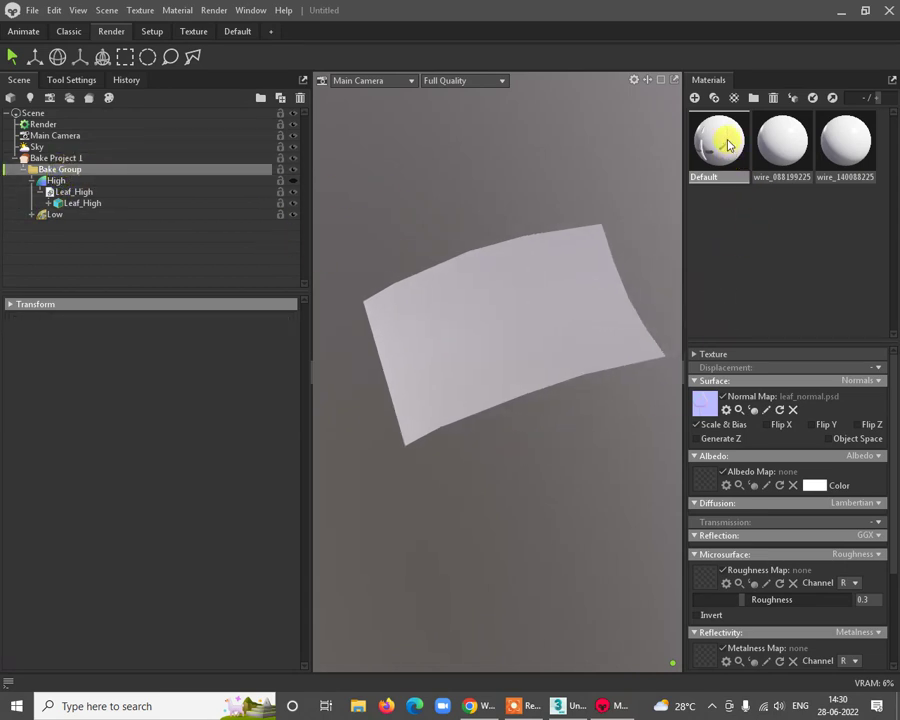
# Step: Apply the wire_088199225 material to the curved plane and load leaf_normal.psd as its normal map
pyautogui.moveTo(787, 143); pyautogui.dragTo(508, 306)
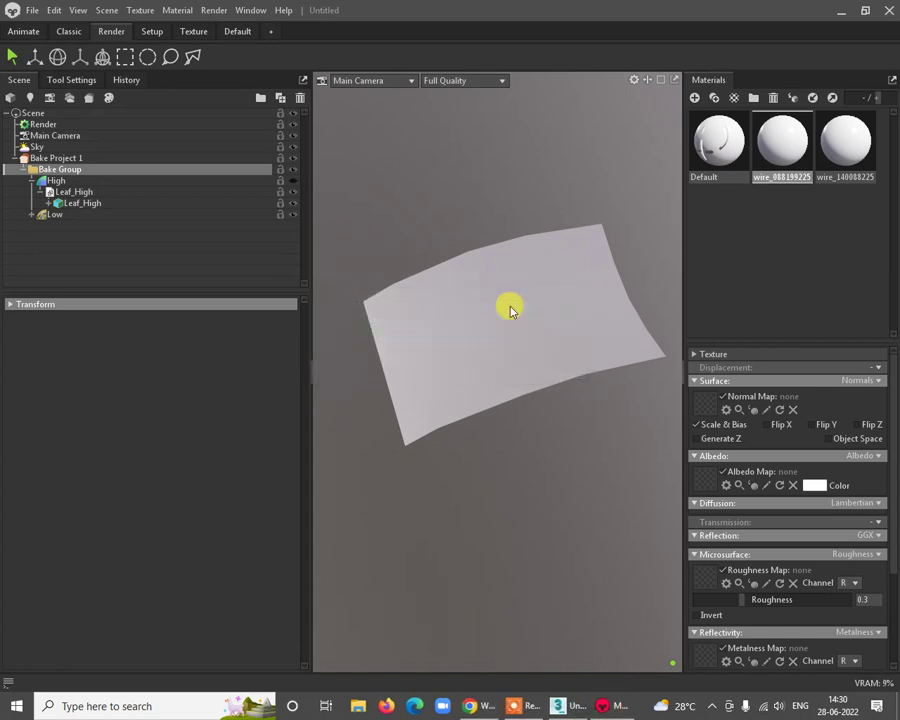
pyautogui.moveTo(583, 362); pyautogui.dragTo(874, 453)
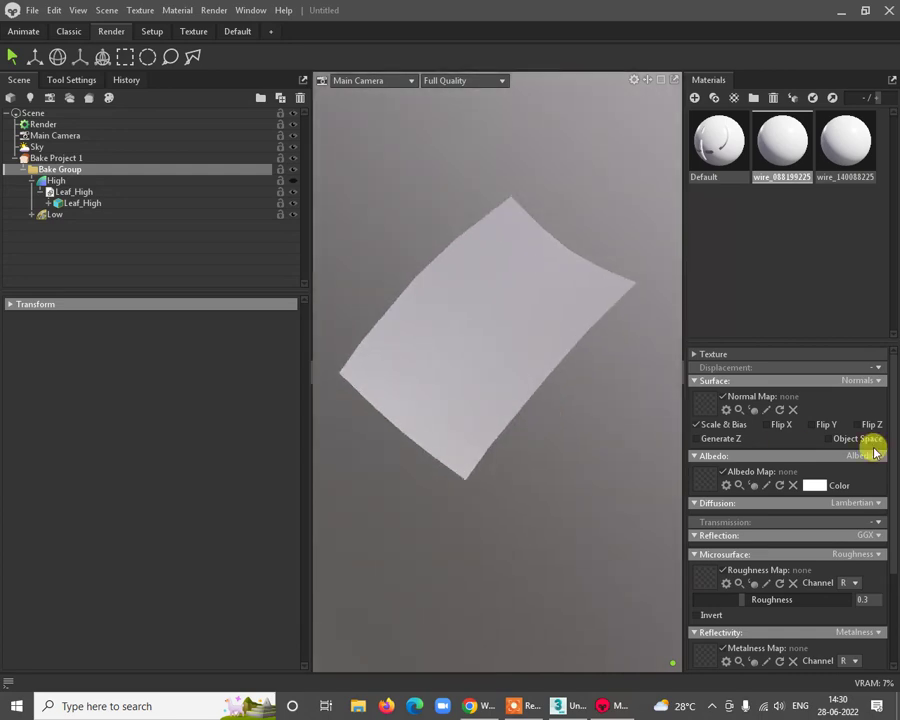
pyautogui.click(711, 407)
pyautogui.scroll(-5, 297, 210)
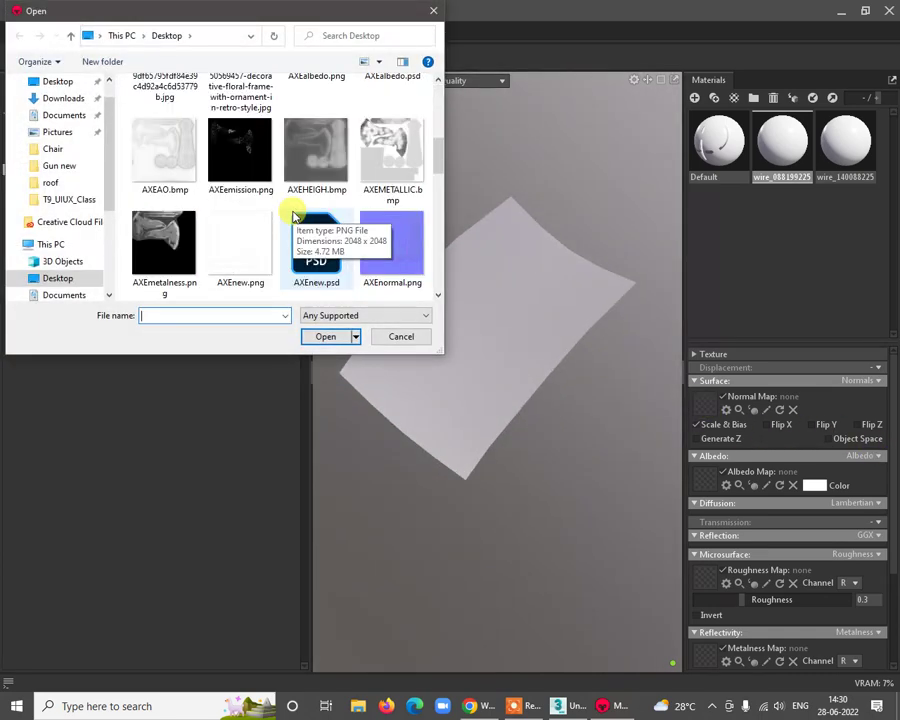
pyautogui.scroll(-2, 298, 200)
pyautogui.press('l')
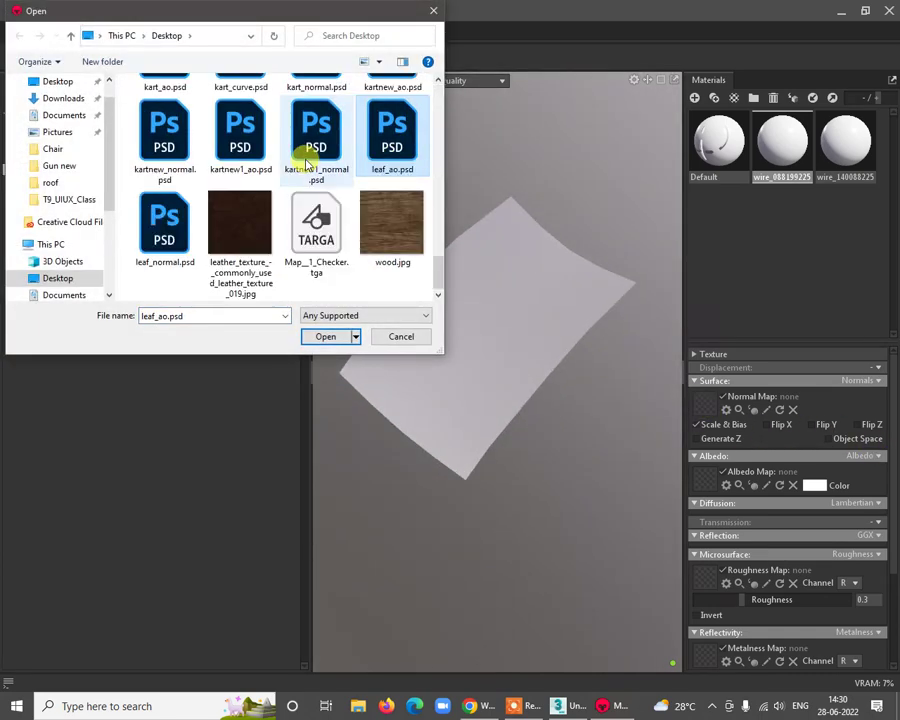
pyautogui.doubleClick(158, 234)
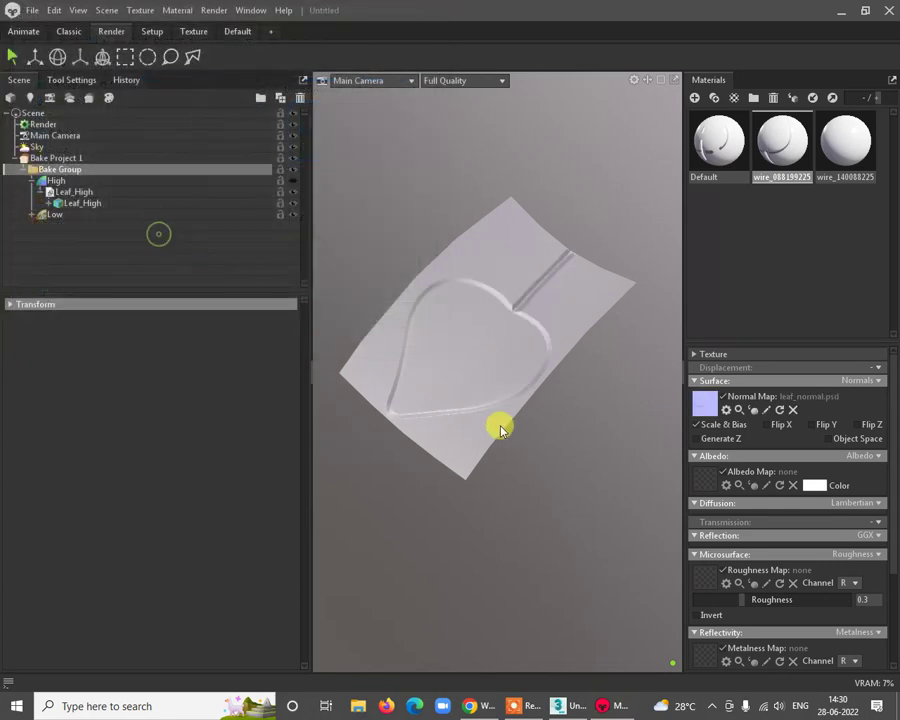
# Step: Enable occlusion on the wire_088199225 material, load leaf_ao.psd as its occlusion map, and inspect the shaded plane
pyautogui.moveTo(590, 493); pyautogui.dragTo(453, 337)
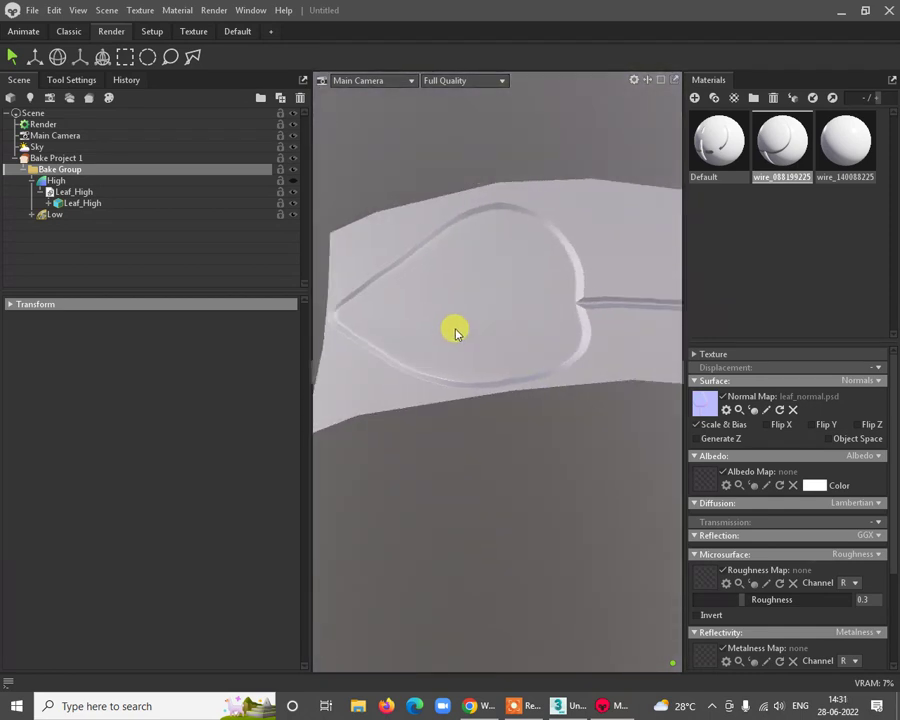
pyautogui.moveTo(508, 328); pyautogui.dragTo(530, 360)
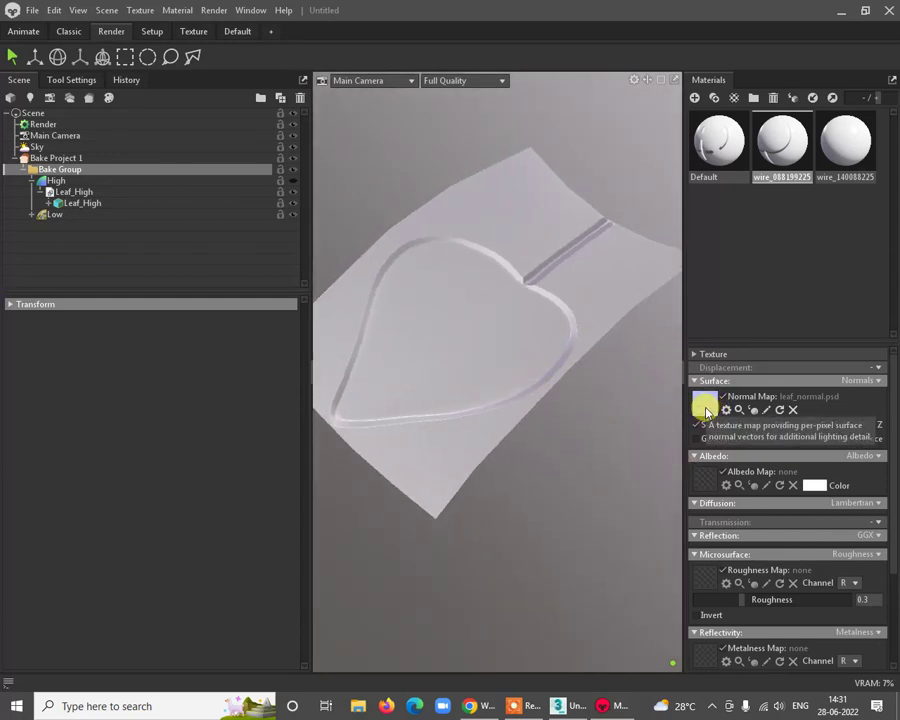
pyautogui.scroll(-3, 700, 444)
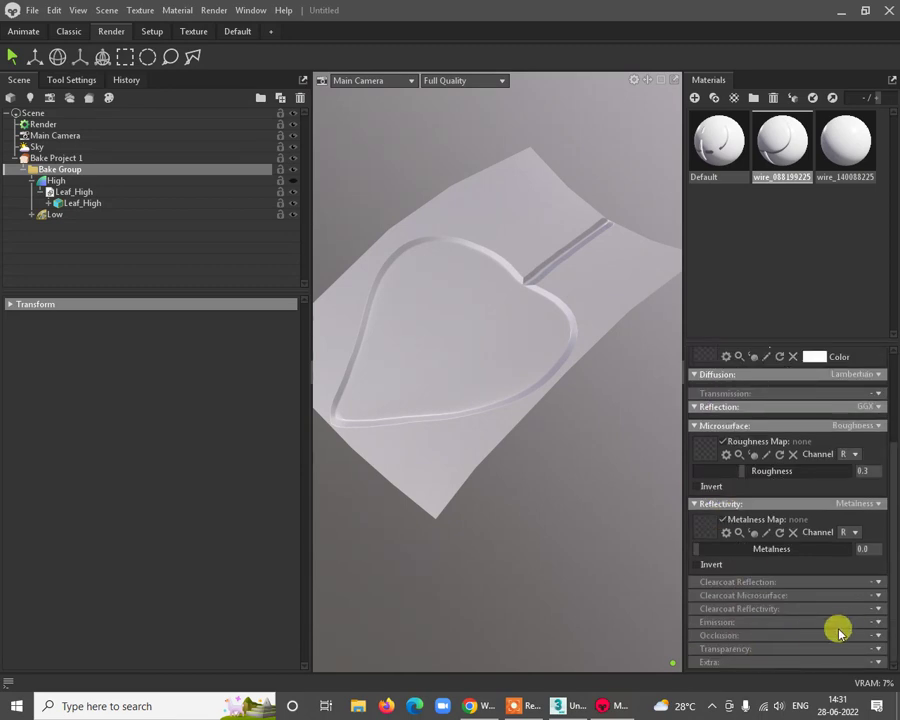
pyautogui.click(846, 666)
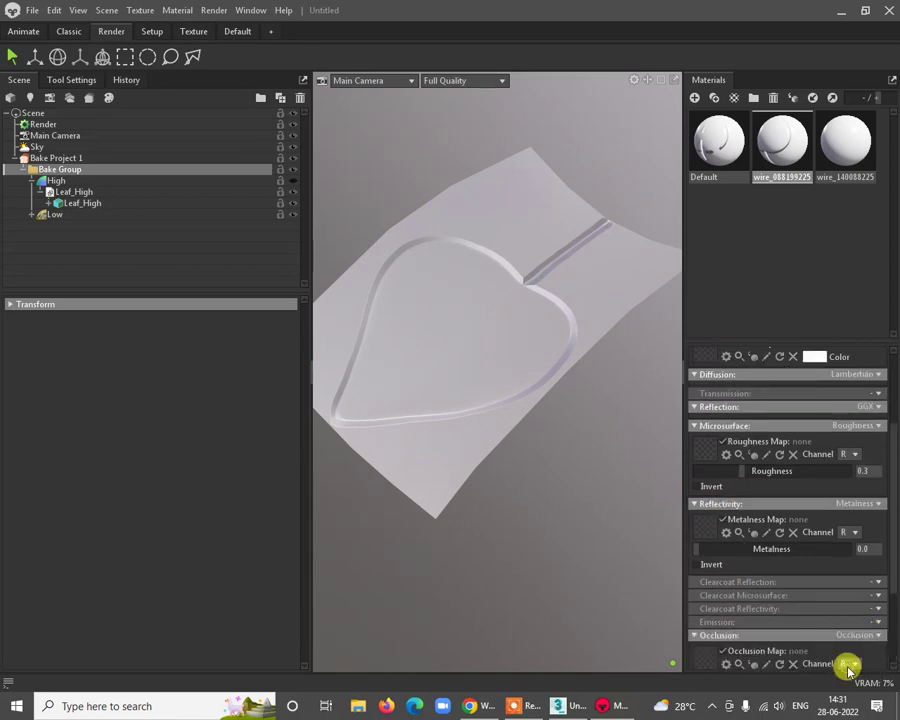
pyautogui.click(710, 662)
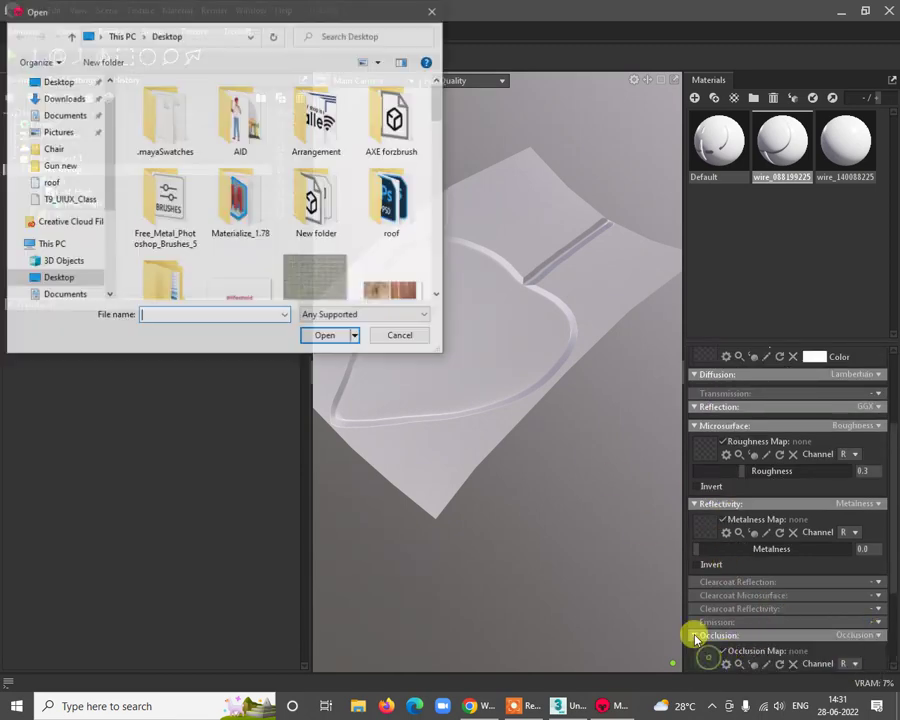
pyautogui.scroll(-5, 300, 210)
pyautogui.scroll(-4, 274, 194)
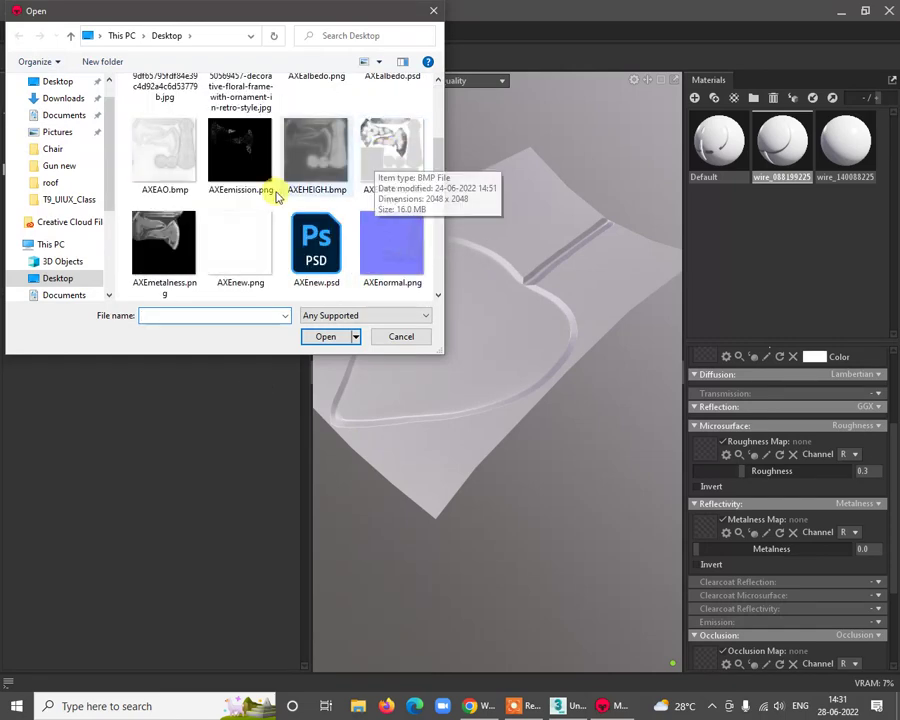
pyautogui.scroll(-3, 260, 190)
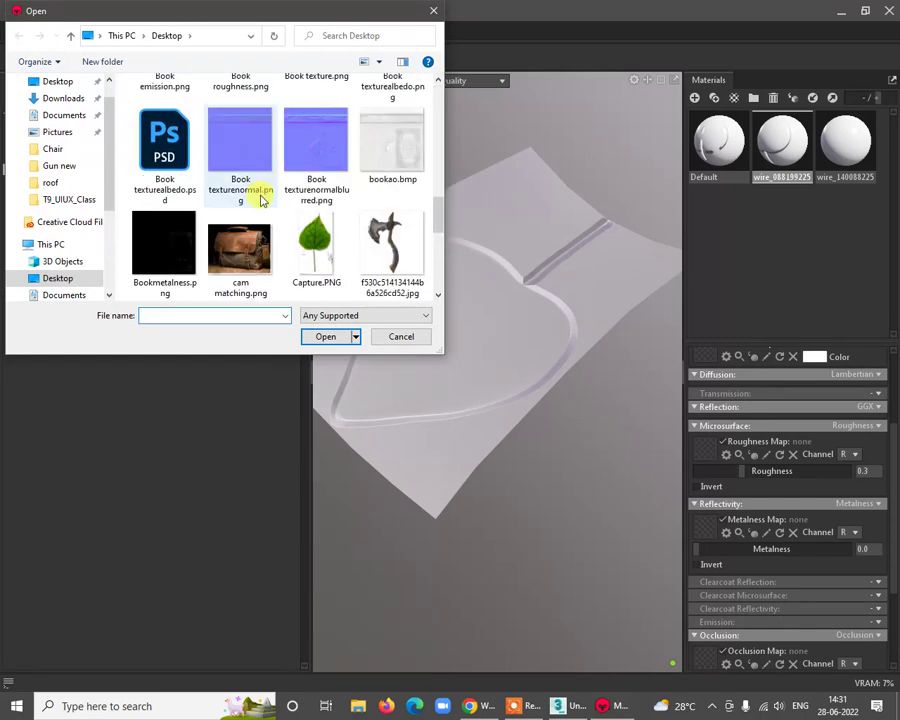
pyautogui.scroll(-3, 262, 206)
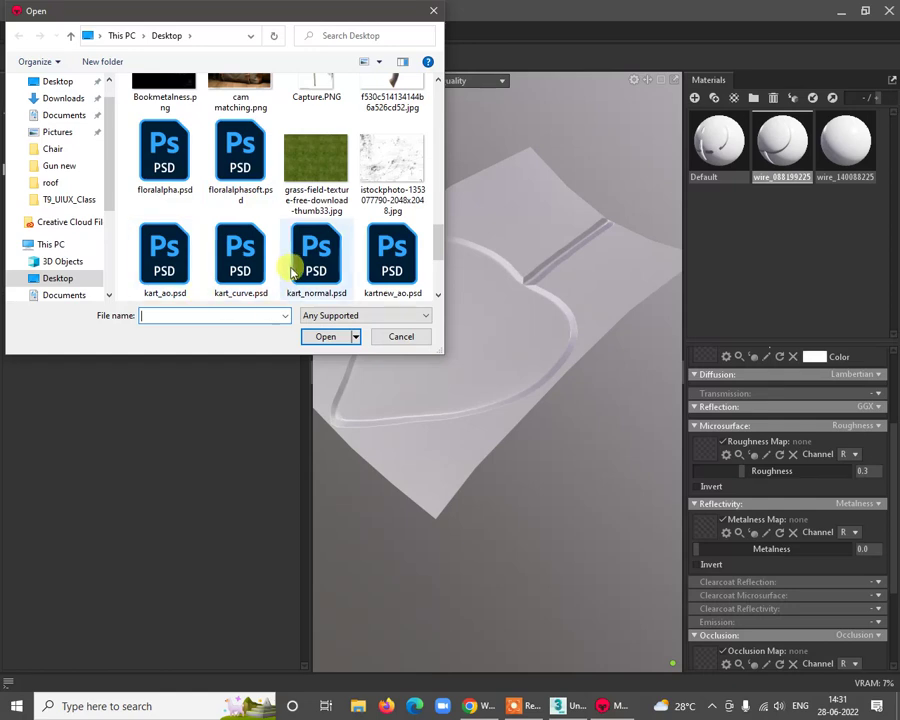
pyautogui.scroll(-1, 303, 257)
pyautogui.click(402, 260)
pyautogui.doubleClick(402, 260)
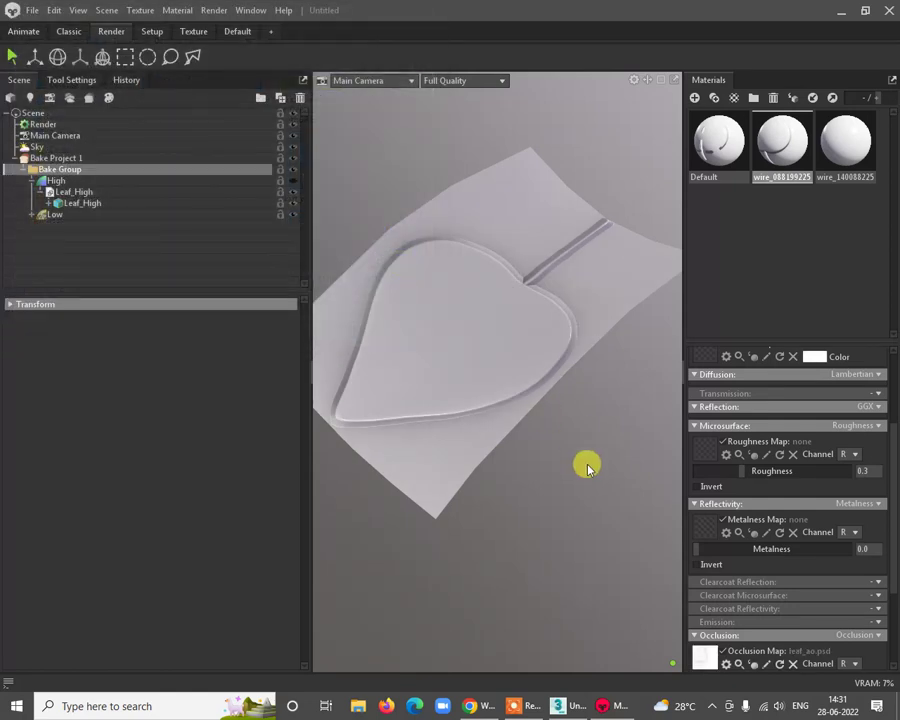
pyautogui.moveTo(587, 466); pyautogui.dragTo(689, 177)
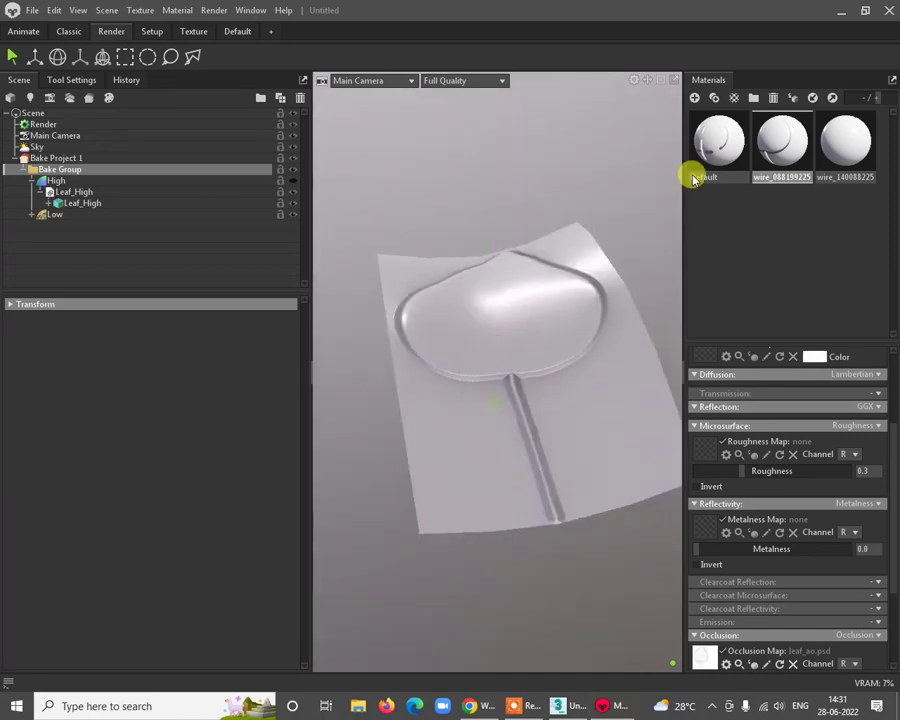
# Step: Switch to 3ds Max and add a second Unwrap UVW modifier above the Edit Poly of Leaf_Low
pyautogui.click(572, 706)
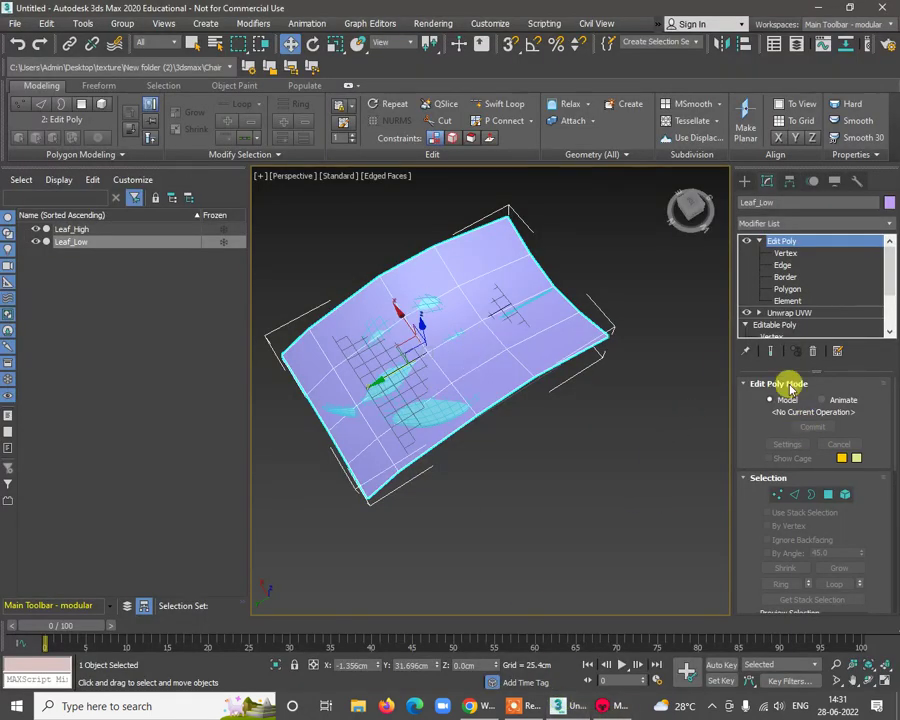
pyautogui.click(761, 242)
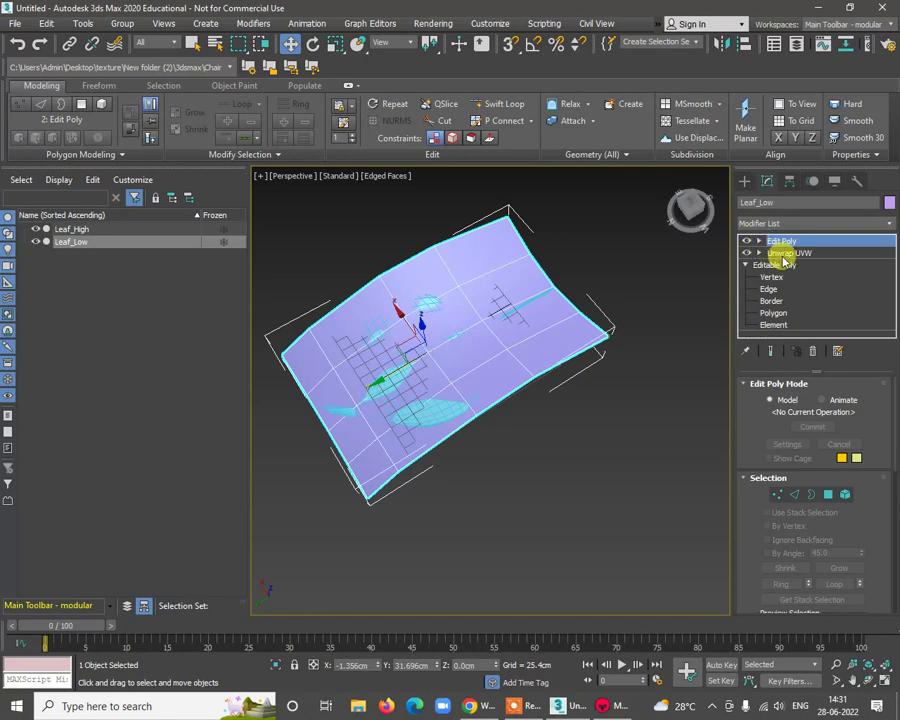
pyautogui.click(886, 222)
pyautogui.scroll(-10, 785, 455)
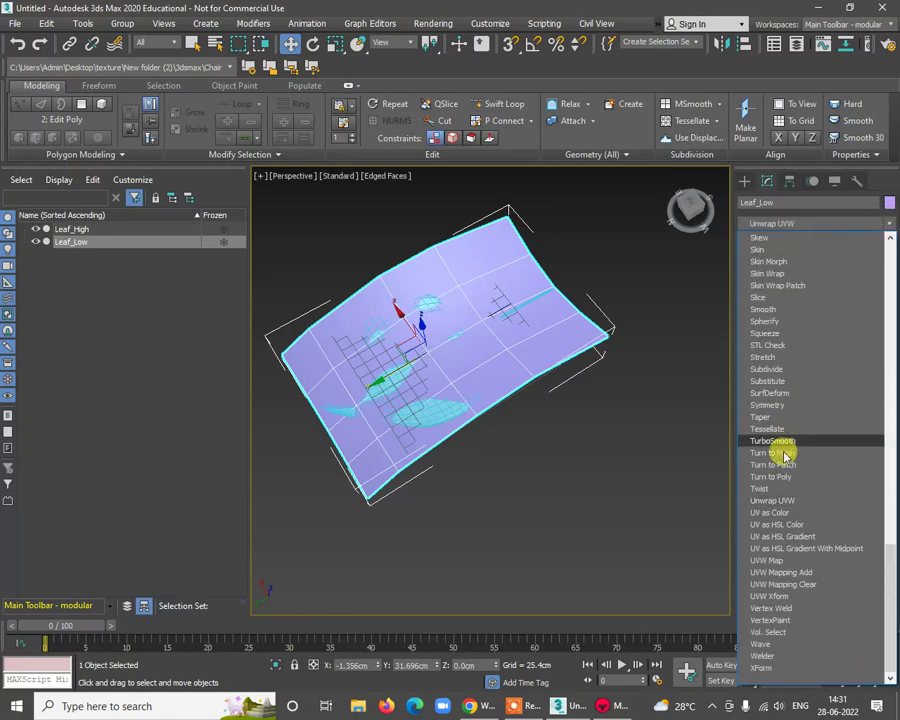
pyautogui.click(783, 501)
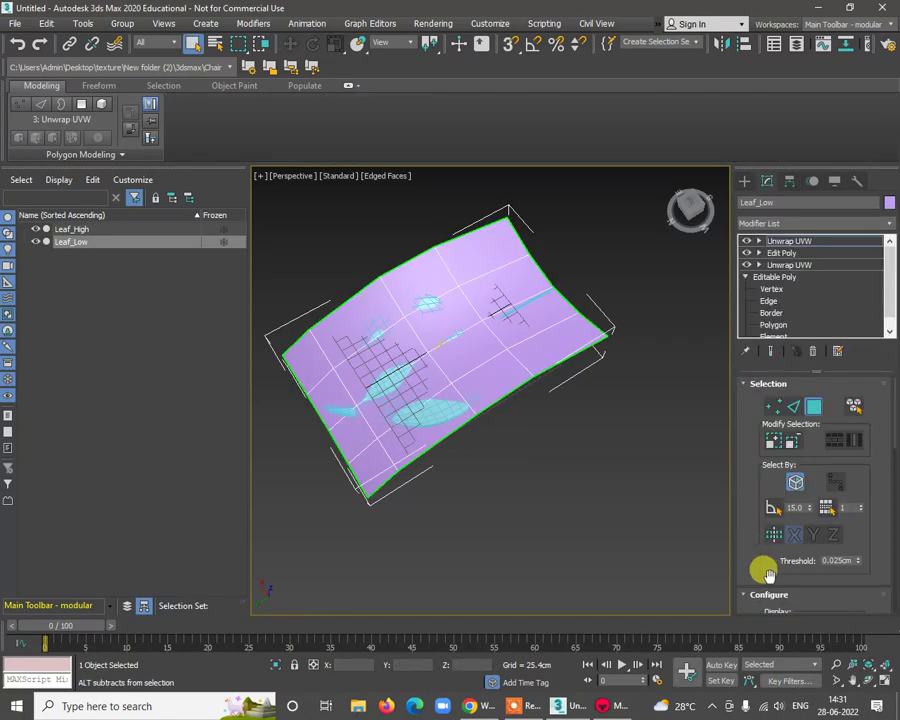
# Step: Open the UV editor for Leaf_Low's new Unwrap UVW and select all of the plane's UV faces
pyautogui.moveTo(756, 580); pyautogui.dragTo(776, 323)
pyautogui.click(789, 579)
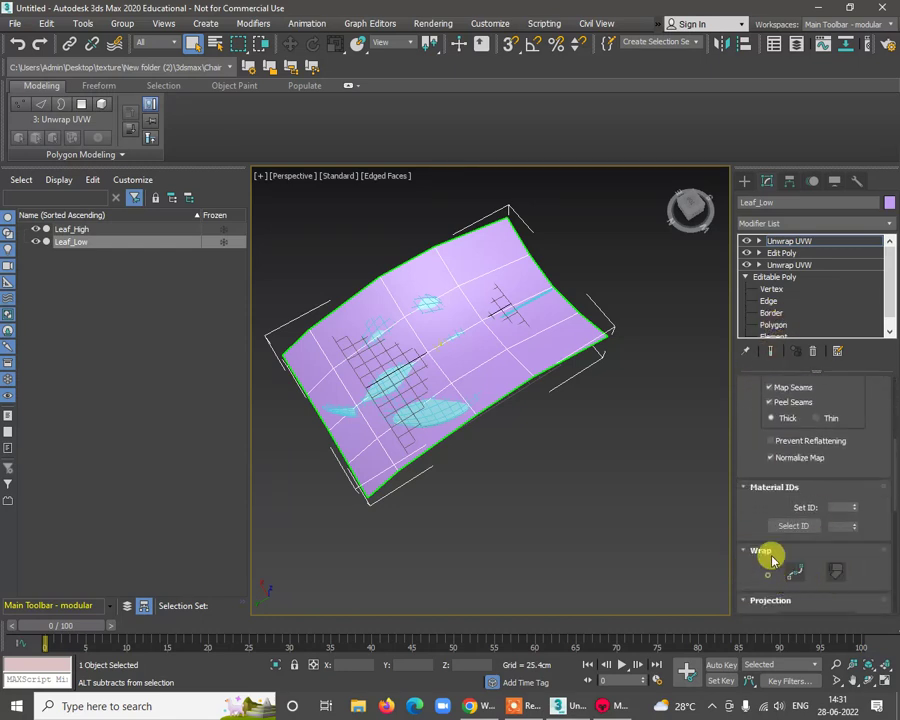
pyautogui.moveTo(773, 560); pyautogui.dragTo(792, 144)
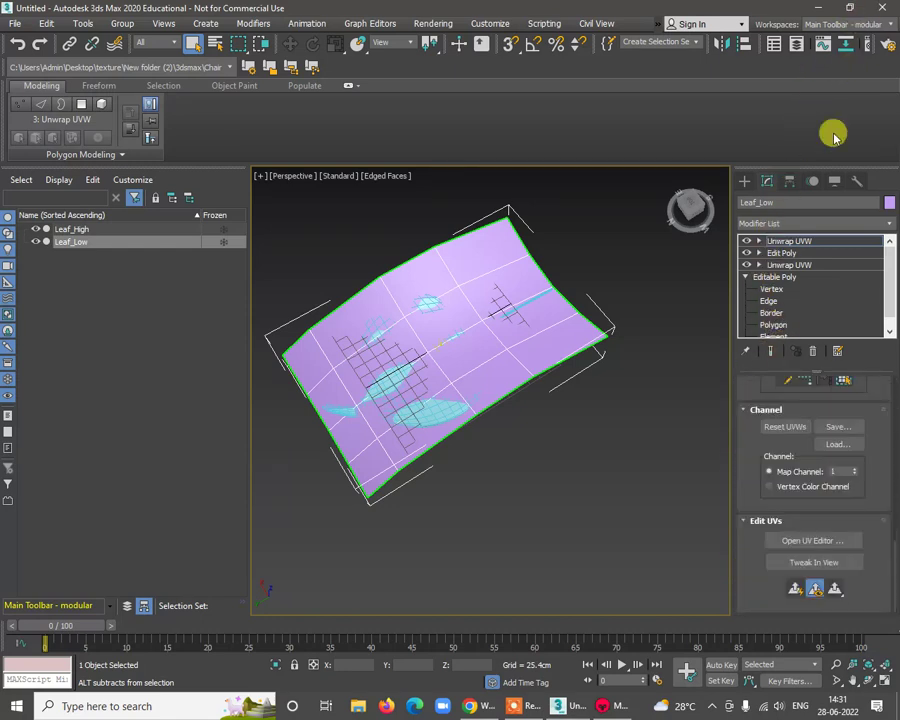
pyautogui.click(816, 541)
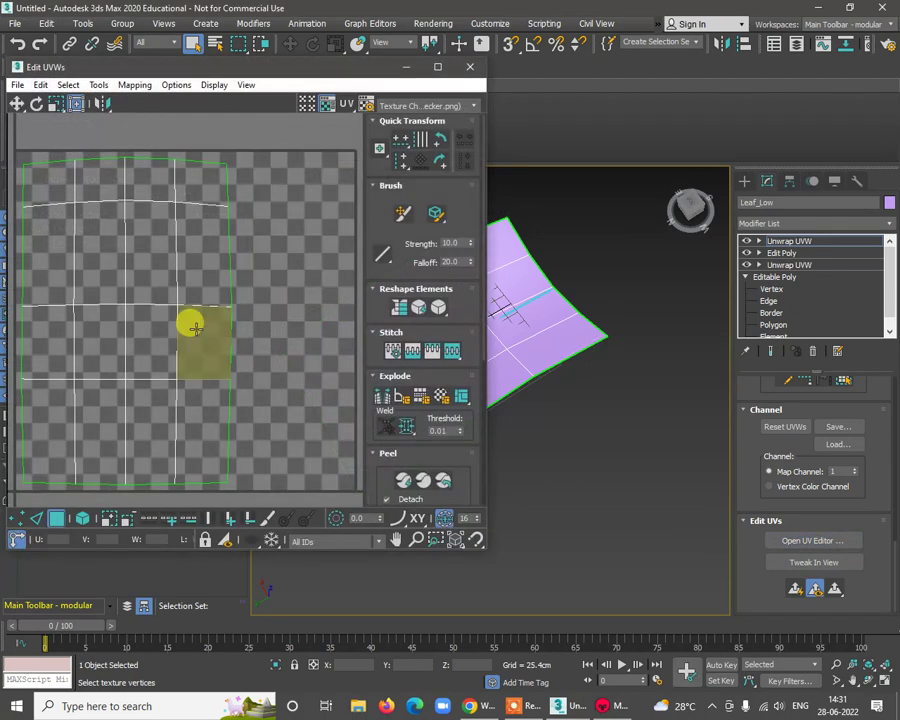
pyautogui.scroll(-3, 185, 300)
pyautogui.moveTo(165, 281); pyautogui.dragTo(231, 271, button='middle')
pyautogui.moveTo(296, 188); pyautogui.dragTo(99, 431)
pyautogui.moveTo(238, 70); pyautogui.dragTo(363, 62)
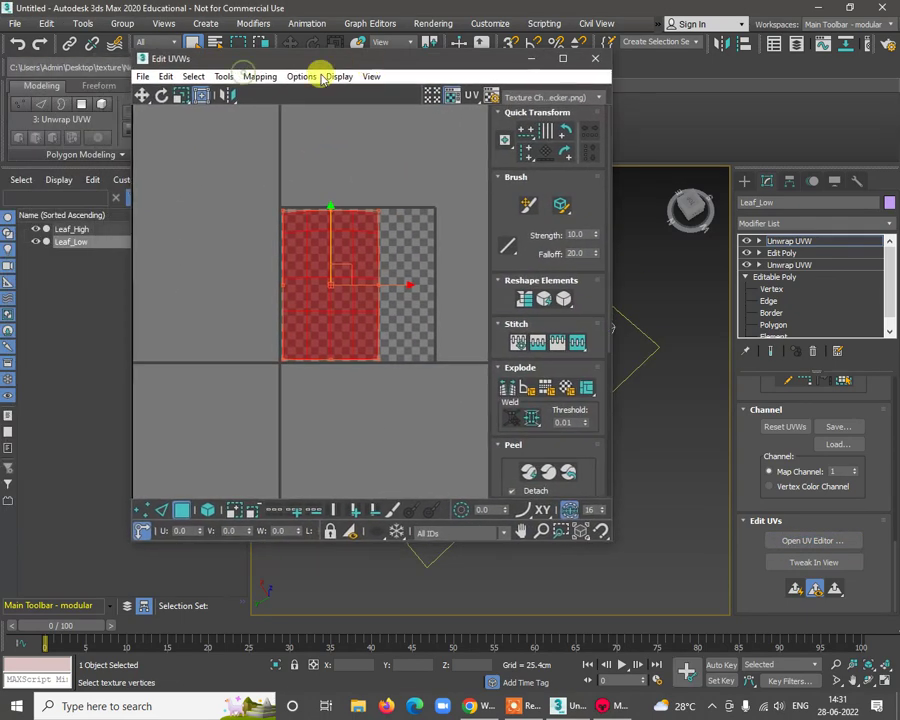
# Step: Render a UV template of Leaf_Low's unwrapped faces at 2048 by 2048
pyautogui.click(256, 76)
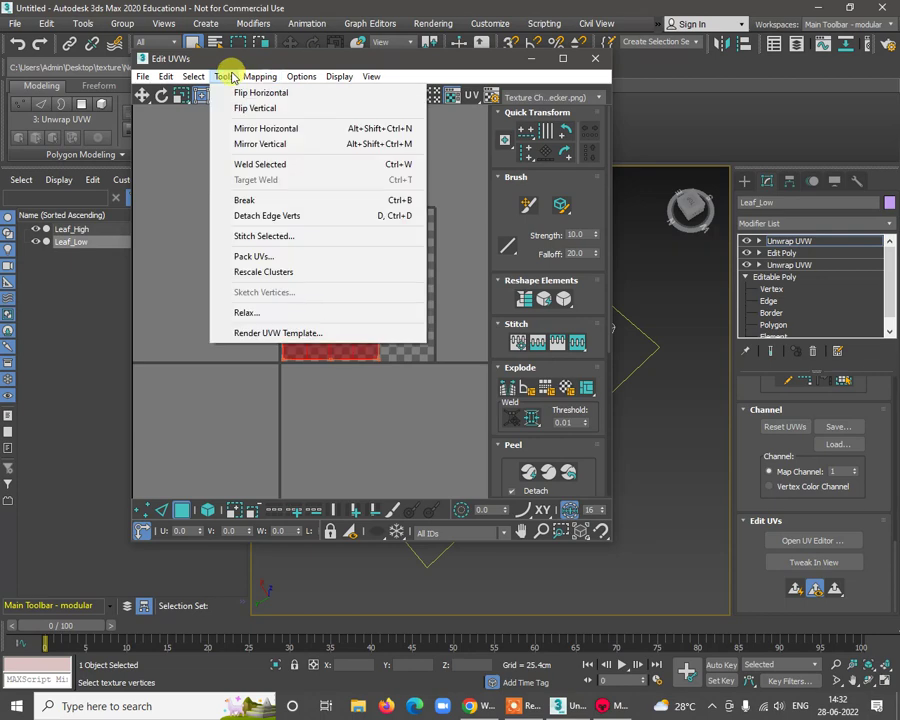
pyautogui.click(248, 333)
pyautogui.click(208, 152)
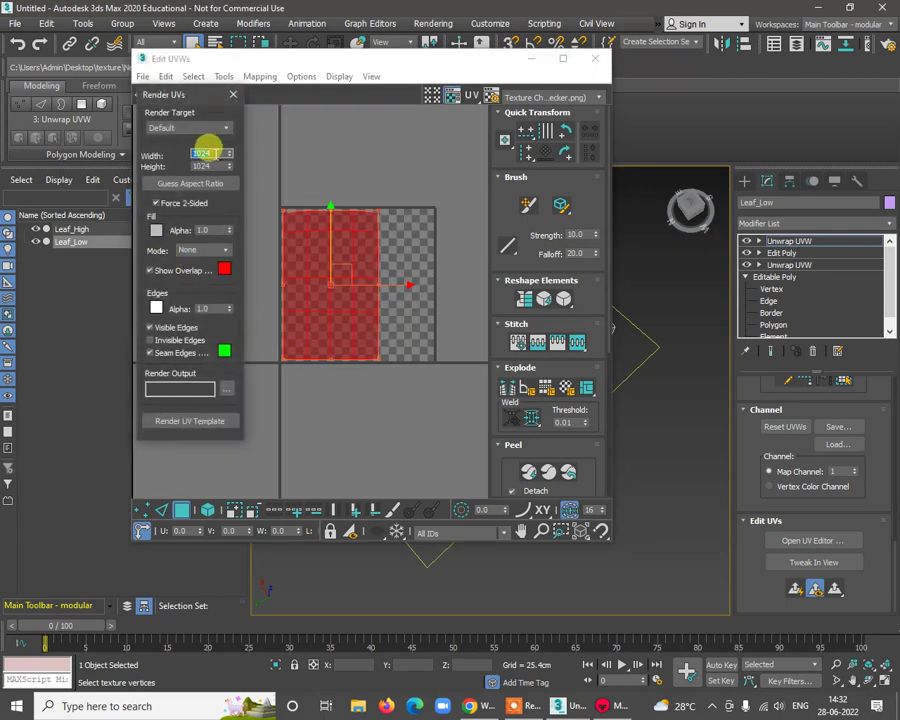
pyautogui.moveTo(213, 152); pyautogui.dragTo(190, 154)
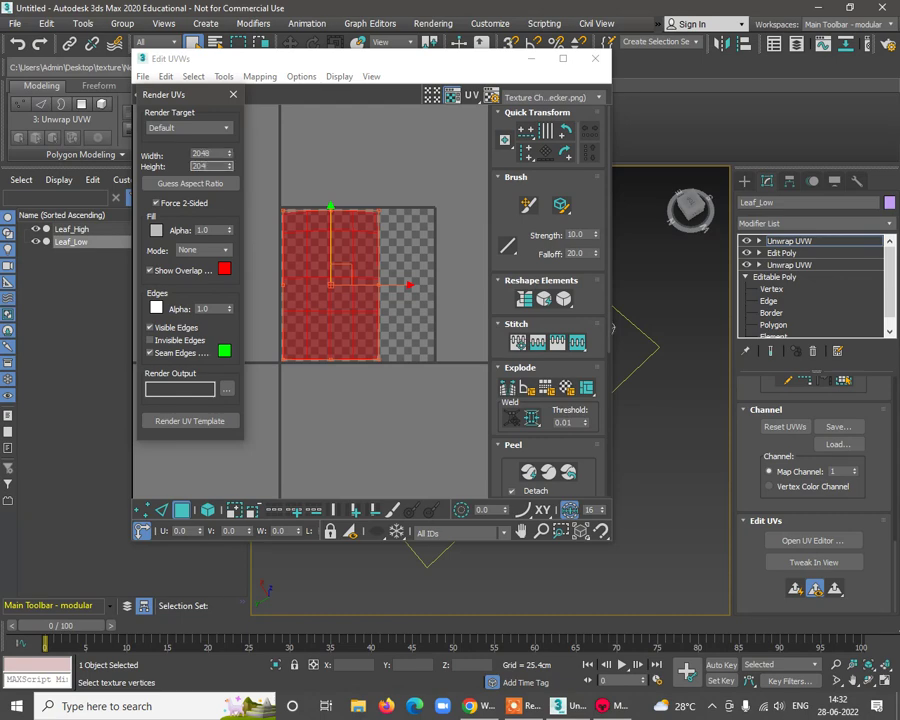
pyautogui.click(186, 421)
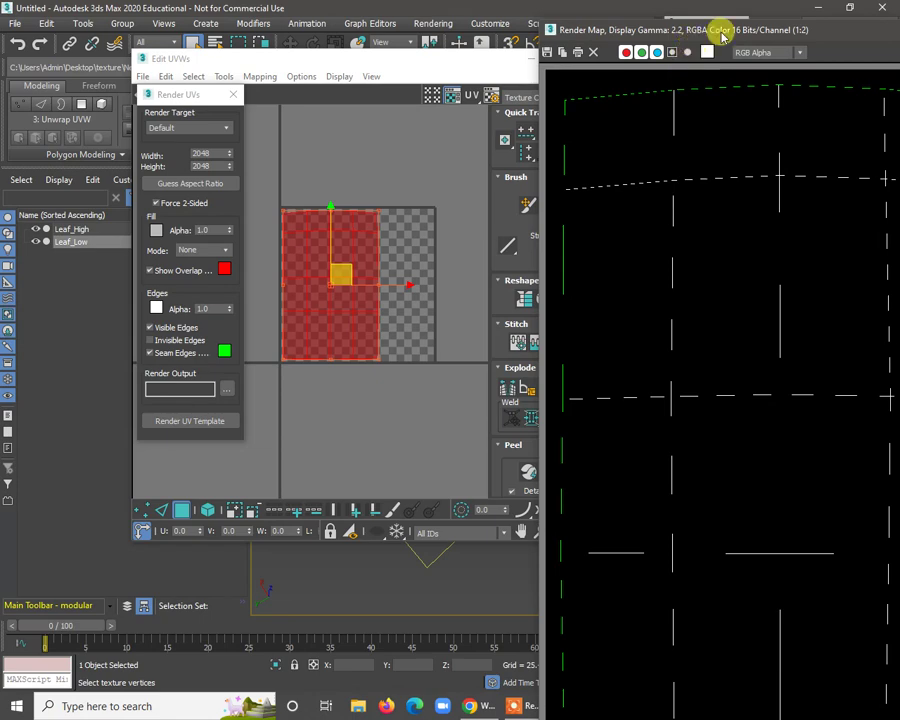
pyautogui.moveTo(765, 24); pyautogui.dragTo(358, 21)
# Step: Save the rendered UV template to the Desktop as a PNG named Leaf uv and close the render window
pyautogui.click(187, 41)
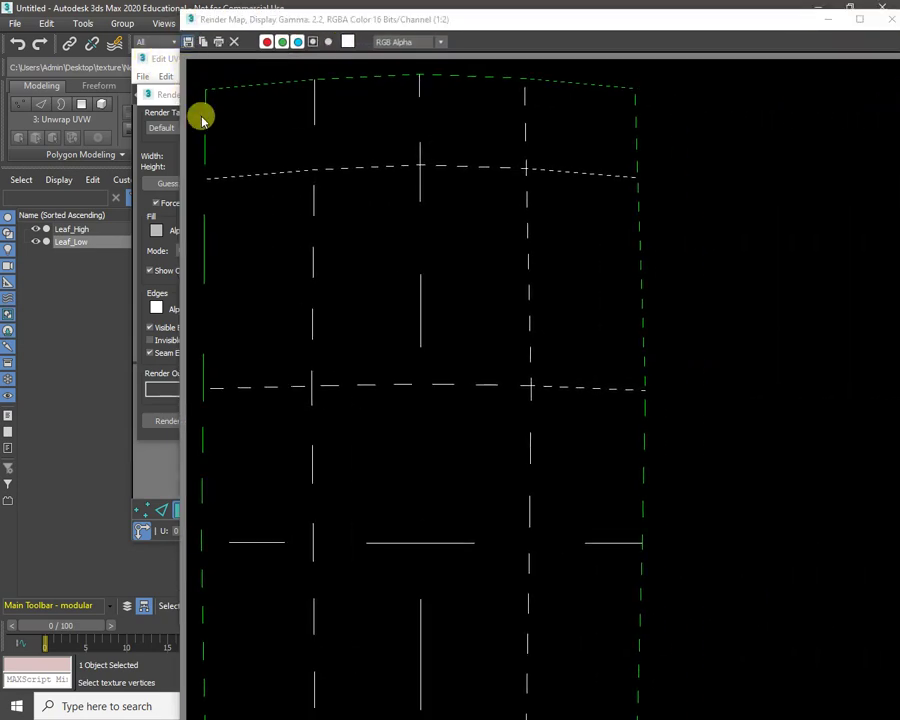
pyautogui.click(227, 175)
pyautogui.click(379, 313)
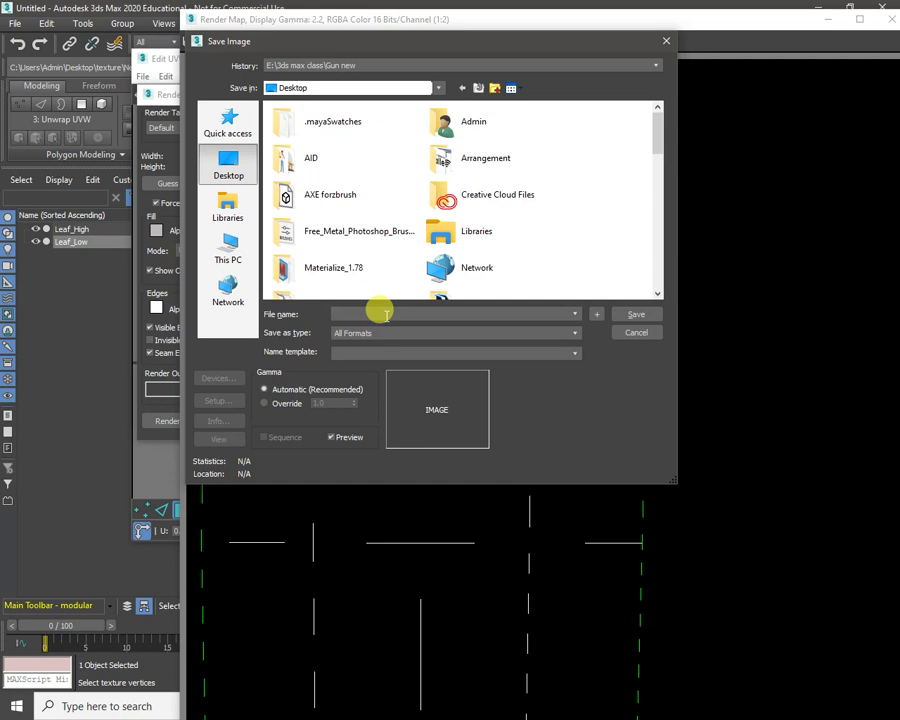
pyautogui.write('Leaft')
pyautogui.press('BackSpace')
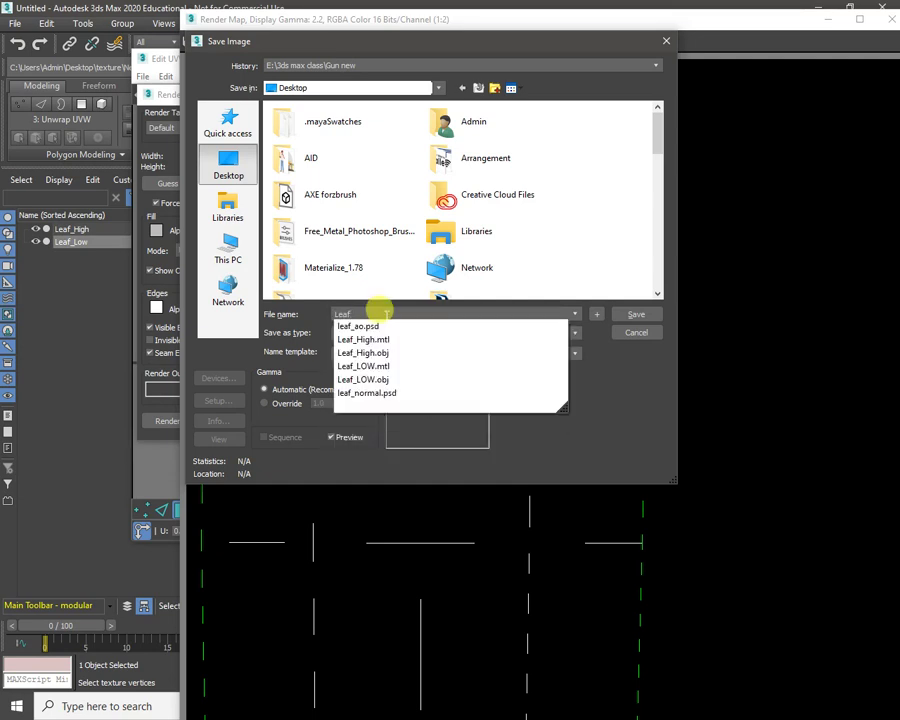
pyautogui.press('Escape')
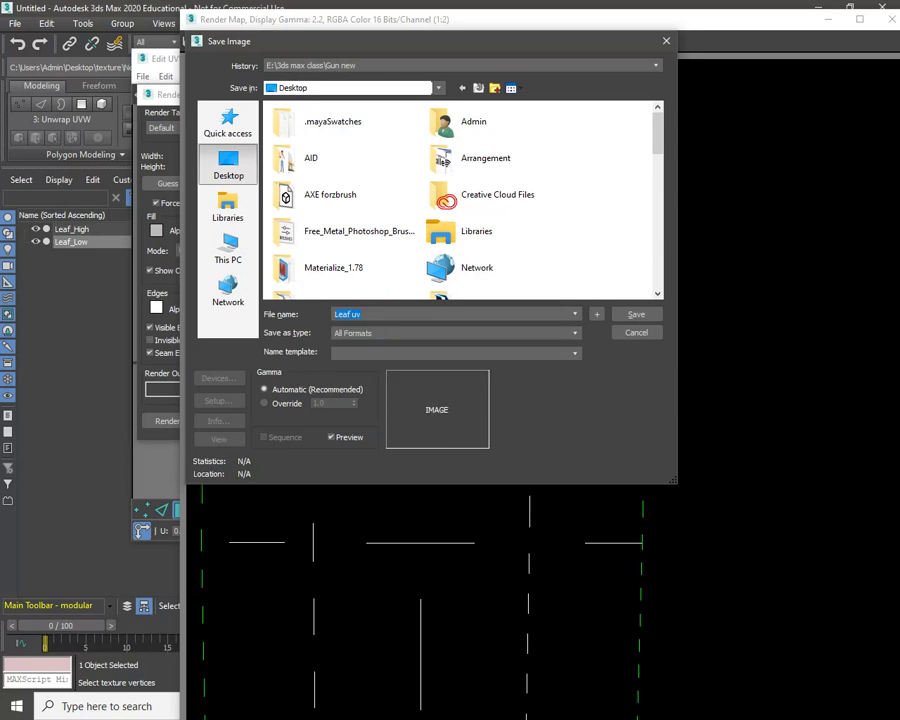
pyautogui.click(499, 326)
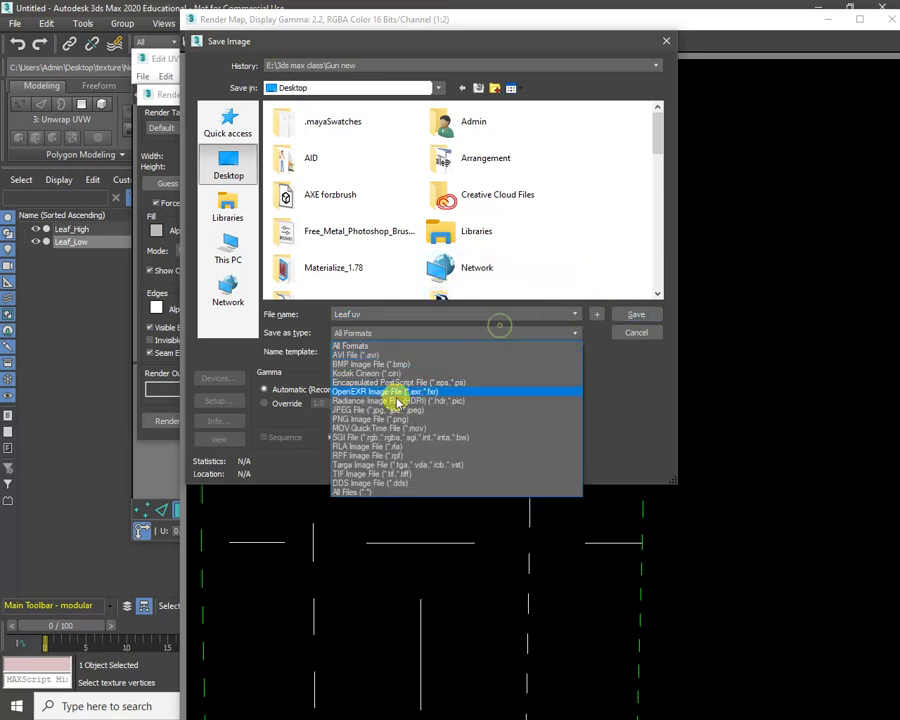
pyautogui.click(380, 419)
pyautogui.click(625, 316)
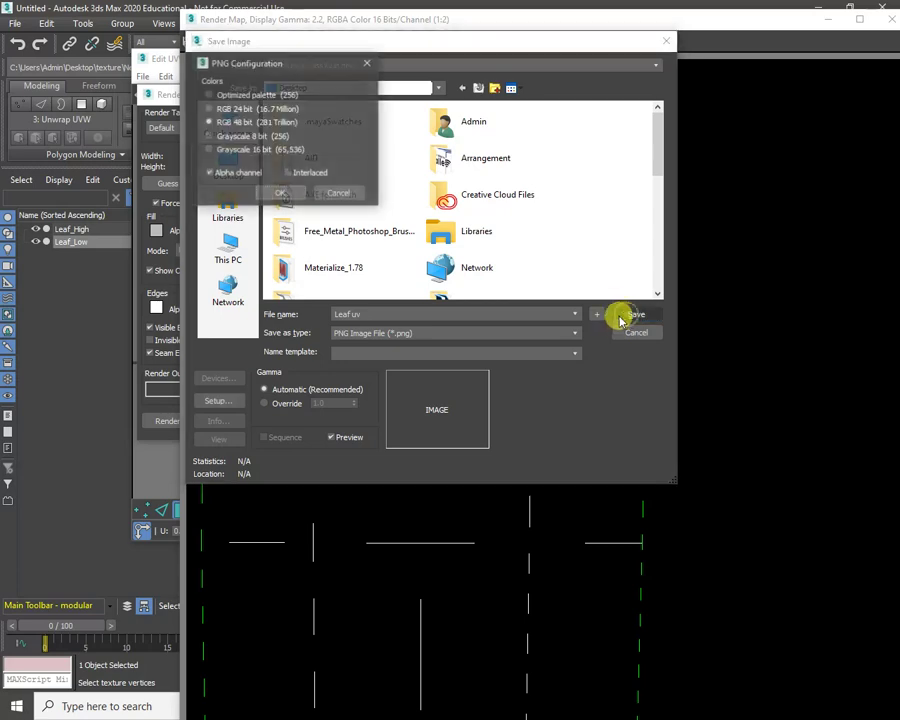
pyautogui.click(279, 193)
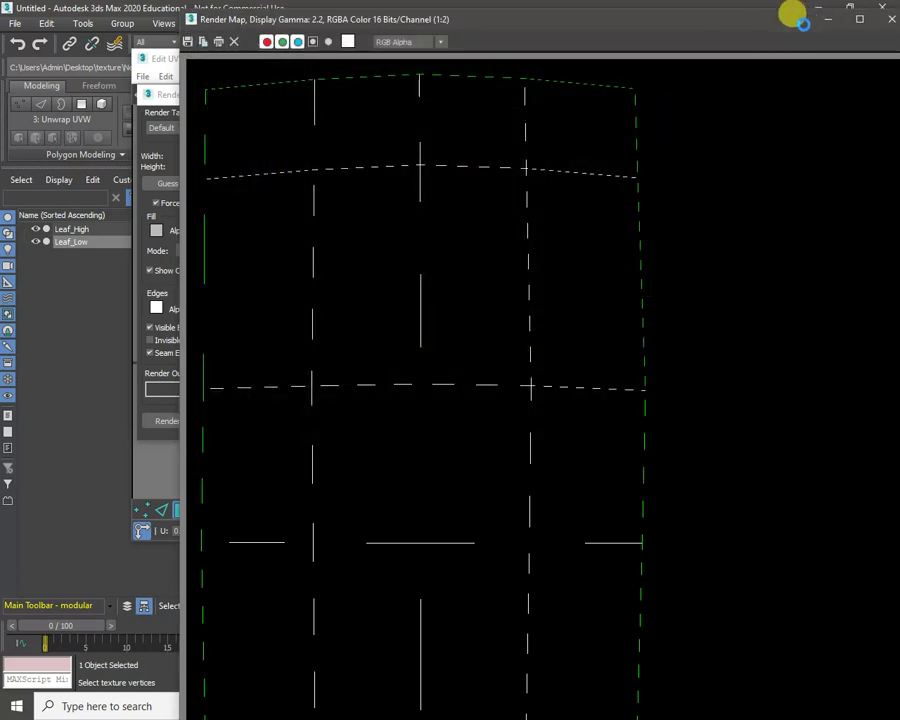
pyautogui.doubleClick(798, 28)
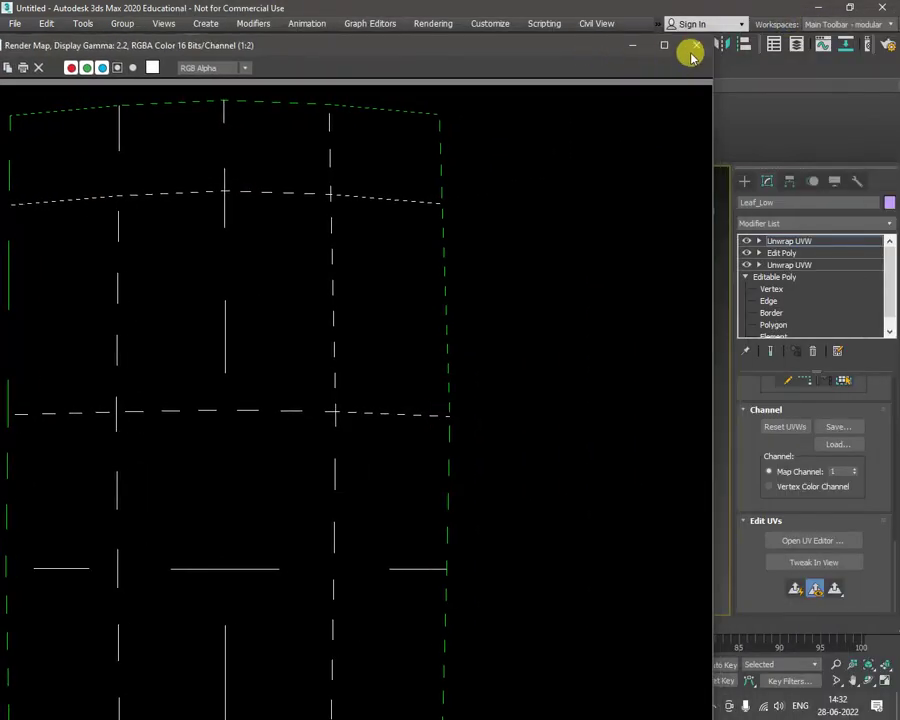
pyautogui.click(688, 52)
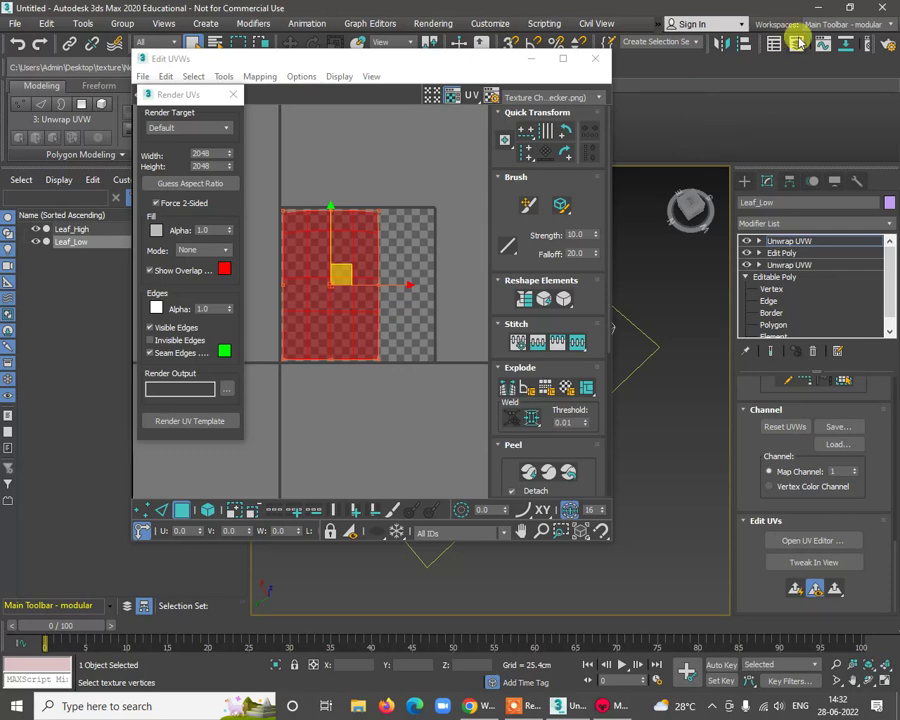
# Step: Launch Adobe Photoshop 2022
pyautogui.click(12, 706)
pyautogui.write('phot')
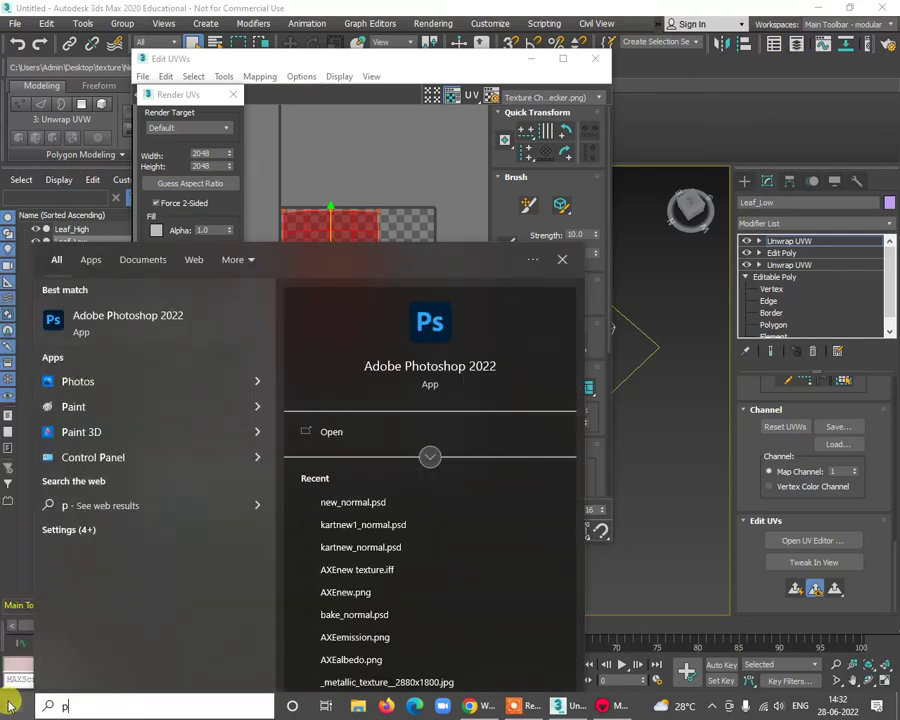
pyautogui.click(157, 315)
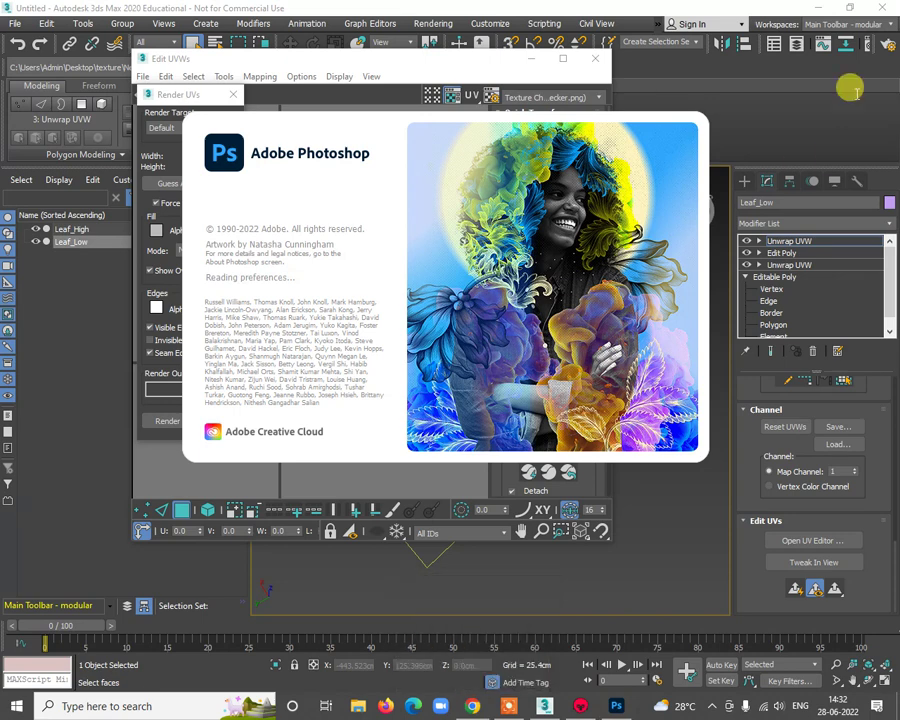
pyautogui.hotkey('alt', 'Tab')
pyautogui.scroll(-3, 146, 404)
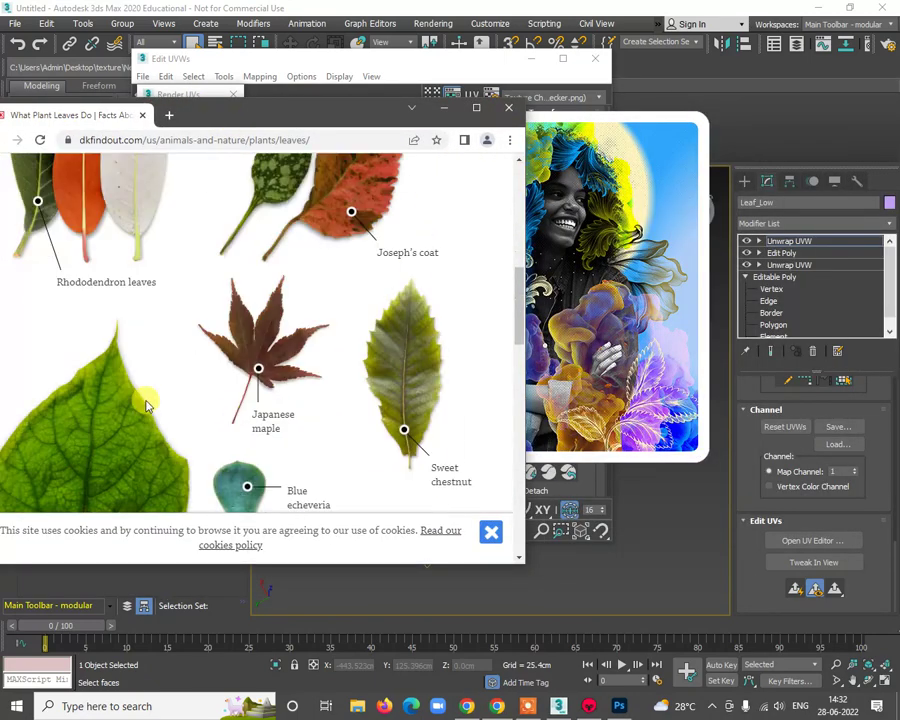
pyautogui.scroll(-5, 146, 404)
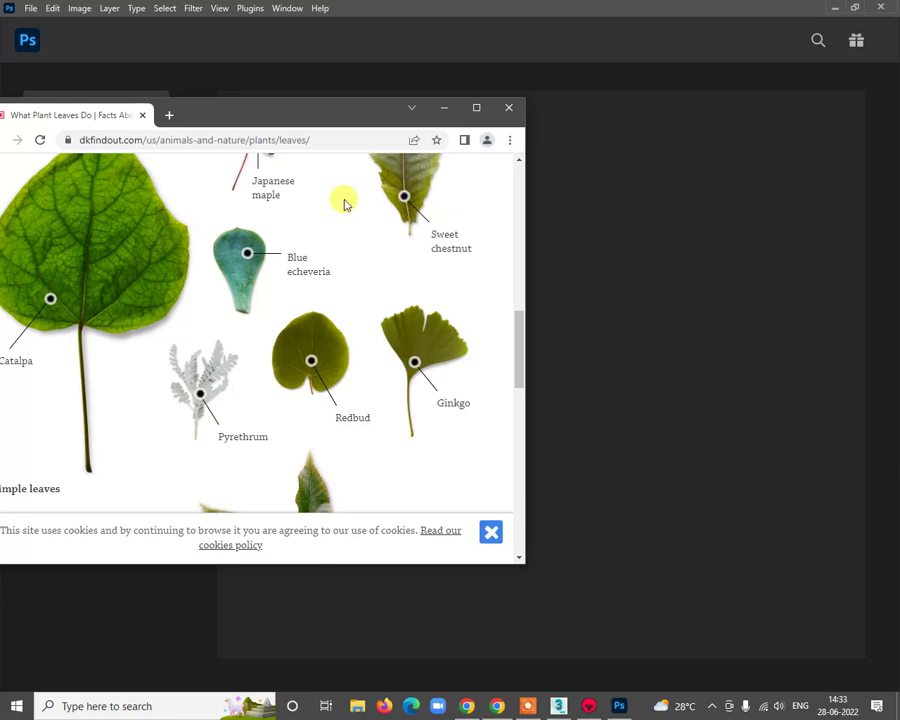
pyautogui.click(445, 108)
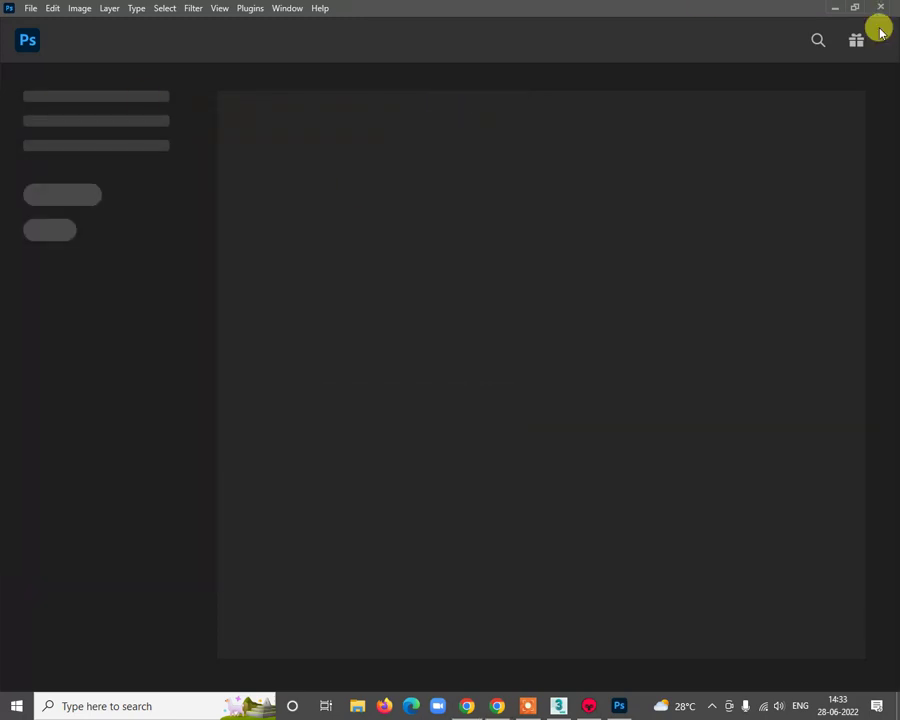
# Step: Open Leaf uv.png from the Desktop in Photoshop
pyautogui.click(31, 10)
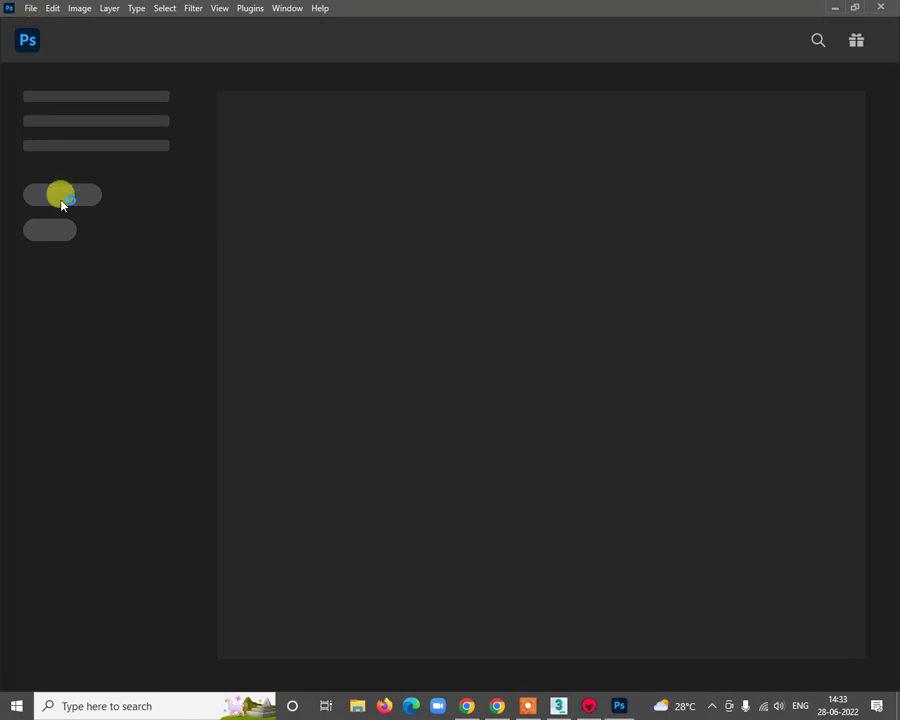
pyautogui.click(126, 505)
pyautogui.click(31, 10)
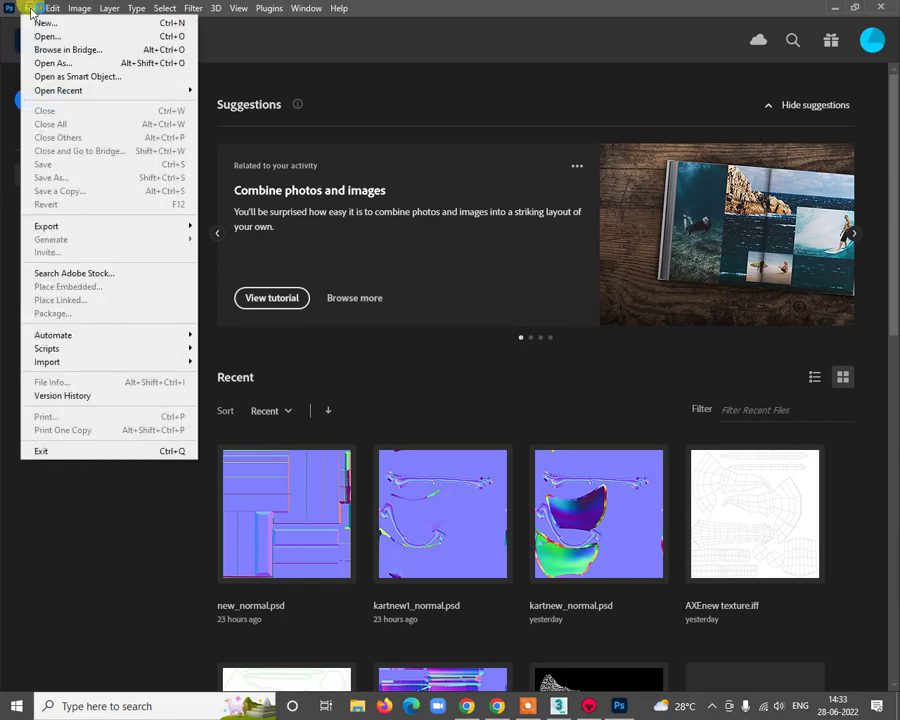
pyautogui.click(36, 33)
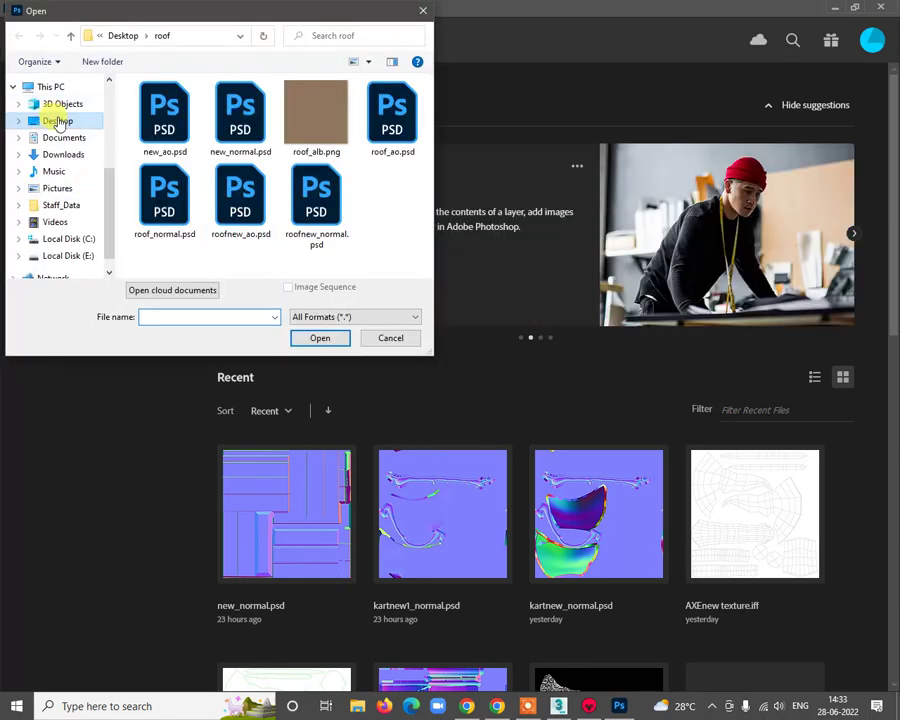
pyautogui.click(58, 121)
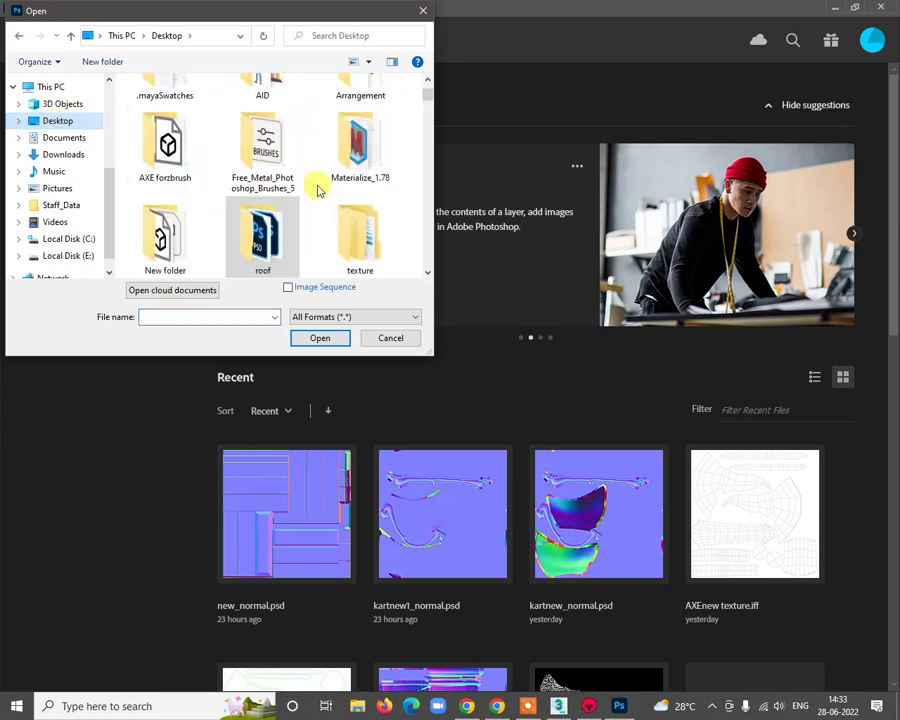
pyautogui.scroll(-6, 330, 200)
pyautogui.scroll(-3, 340, 213)
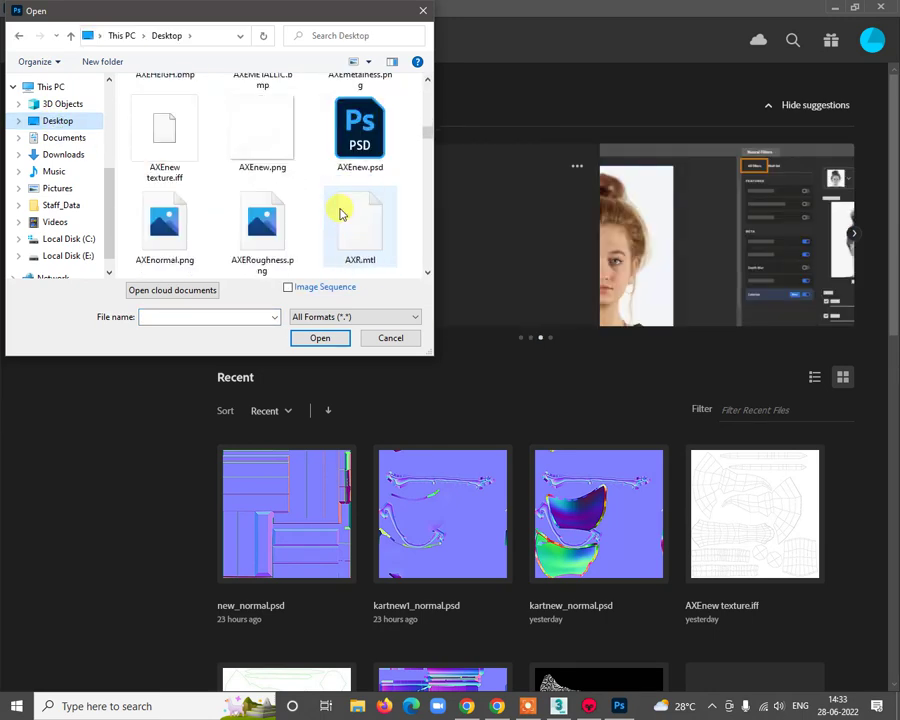
pyautogui.click(276, 128)
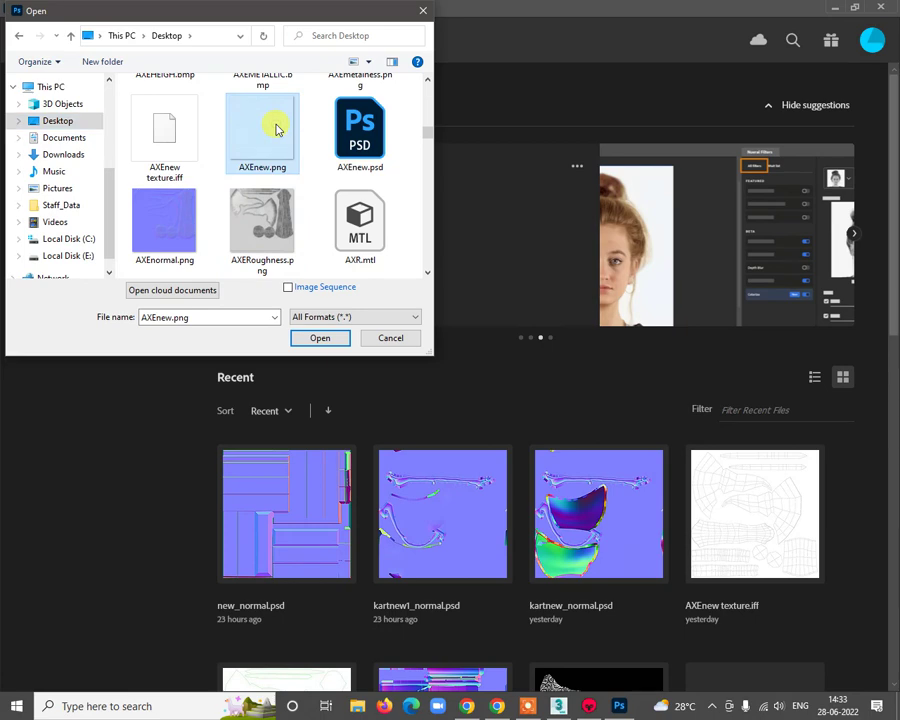
pyautogui.press('l')
pyautogui.doubleClick(165, 124)
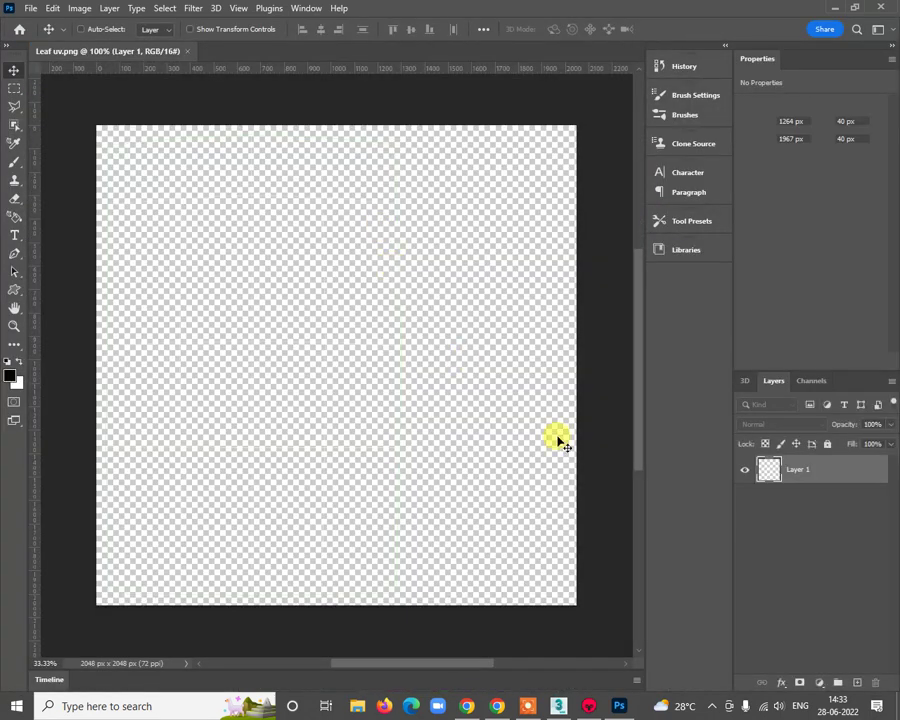
# Step: Add a black-filled layer beneath the wireframe layer and rename the wireframe layer UV
pyautogui.click(855, 682)
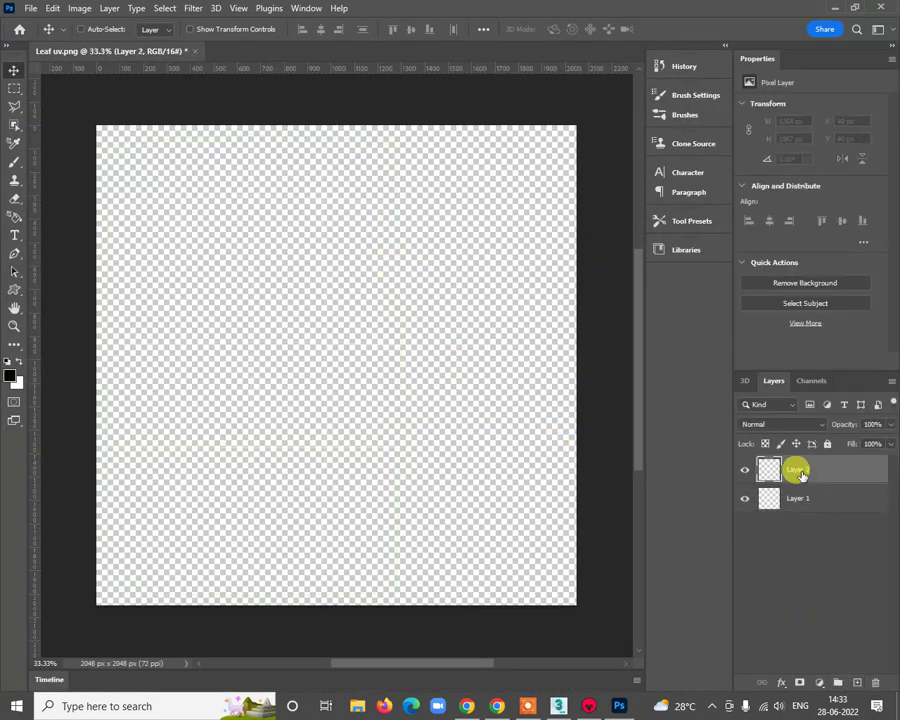
pyautogui.moveTo(795, 466); pyautogui.dragTo(810, 560)
pyautogui.hotkey('alt', 'BackSpace')
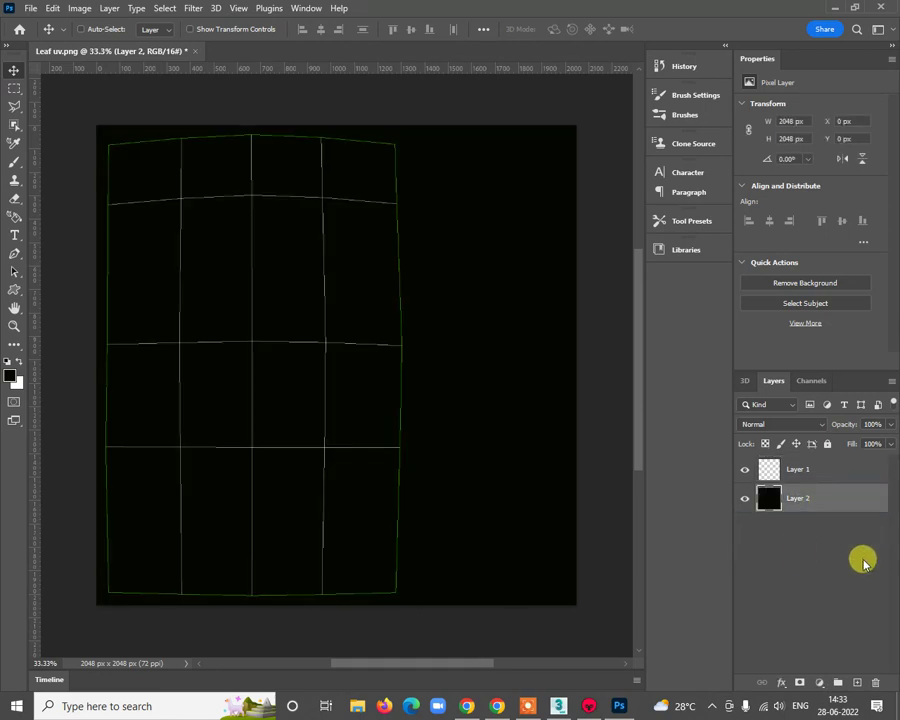
pyautogui.doubleClick(799, 469)
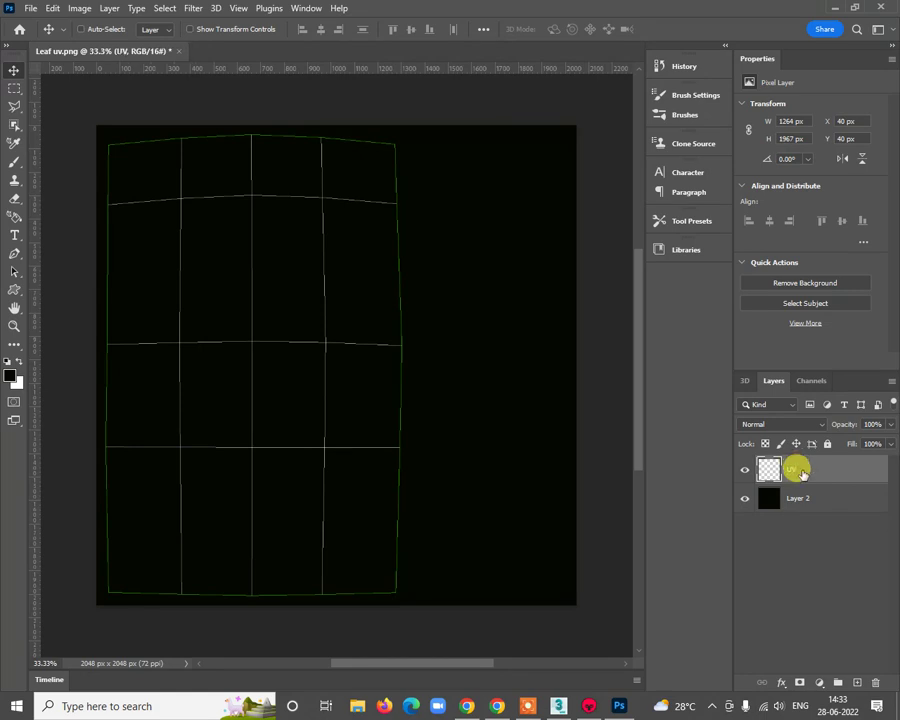
# Step: Open leaf_ao.psd and leaf_normal.psd together from the Desktop
pyautogui.click(29, 10)
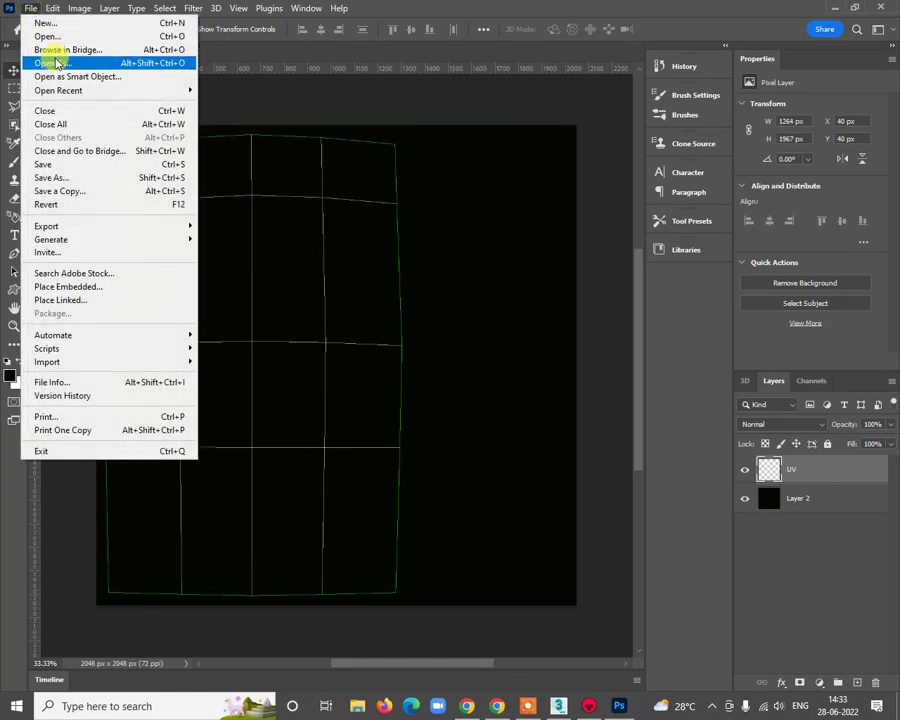
pyautogui.click(44, 34)
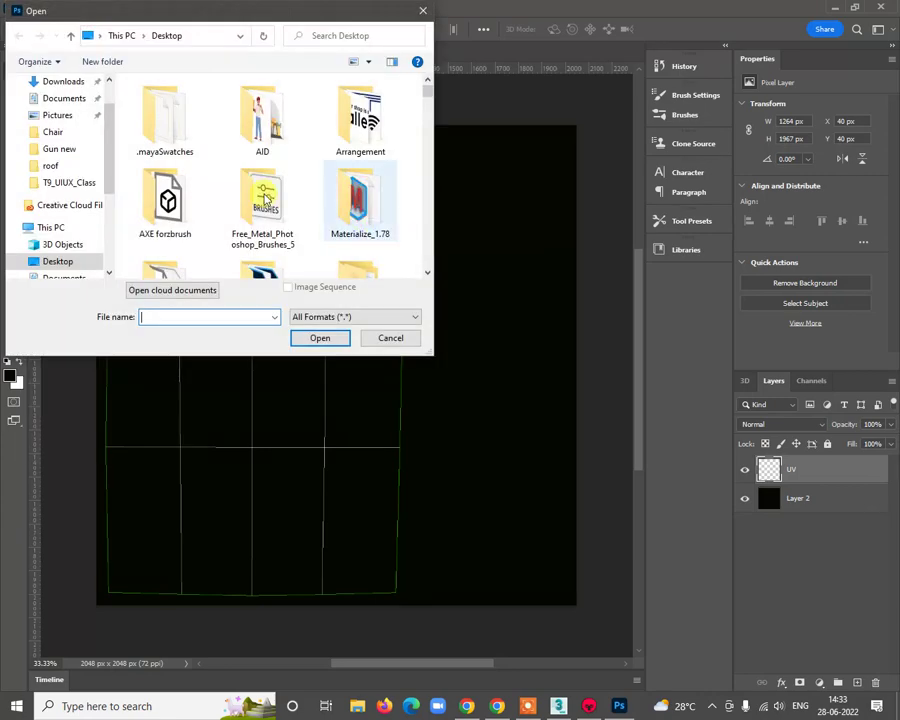
pyautogui.scroll(-2, 302, 176)
pyautogui.scroll(-3, 302, 180)
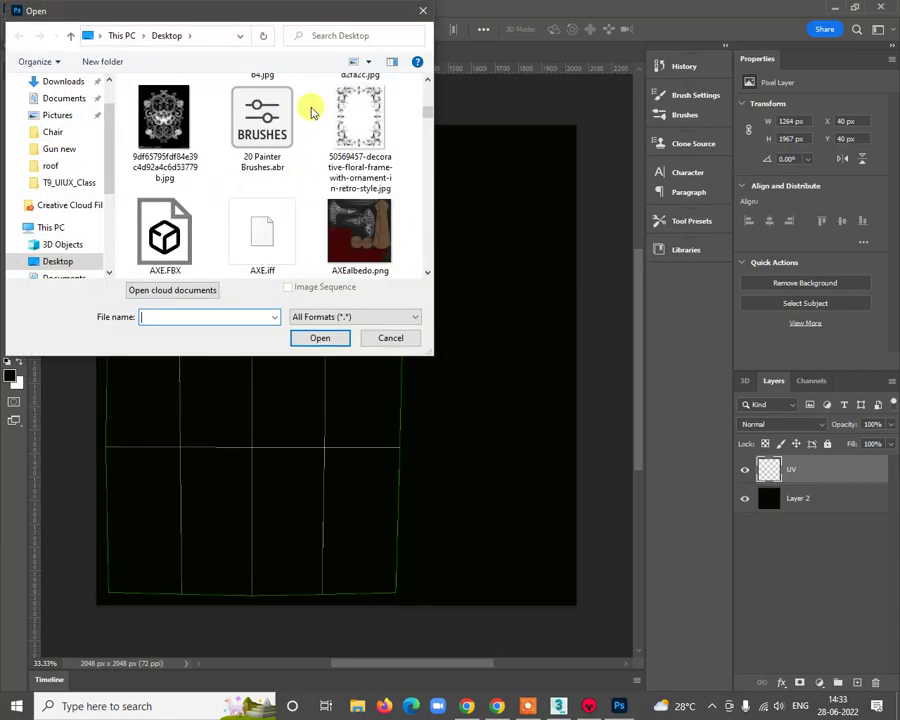
pyautogui.click(284, 126)
pyautogui.press('l')
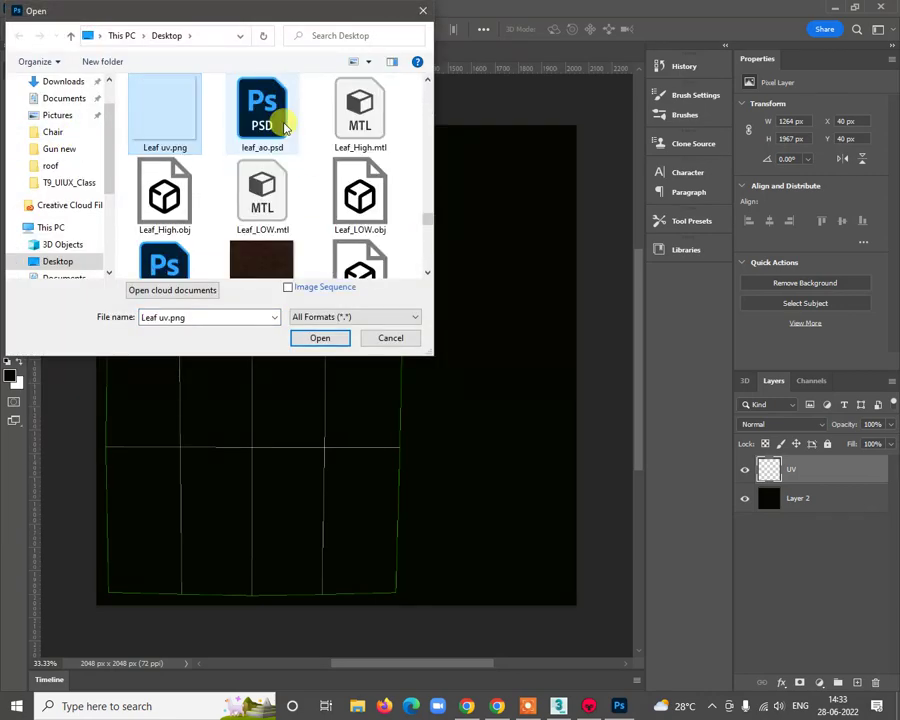
pyautogui.click(261, 126)
pyautogui.scroll(-1, 262, 150)
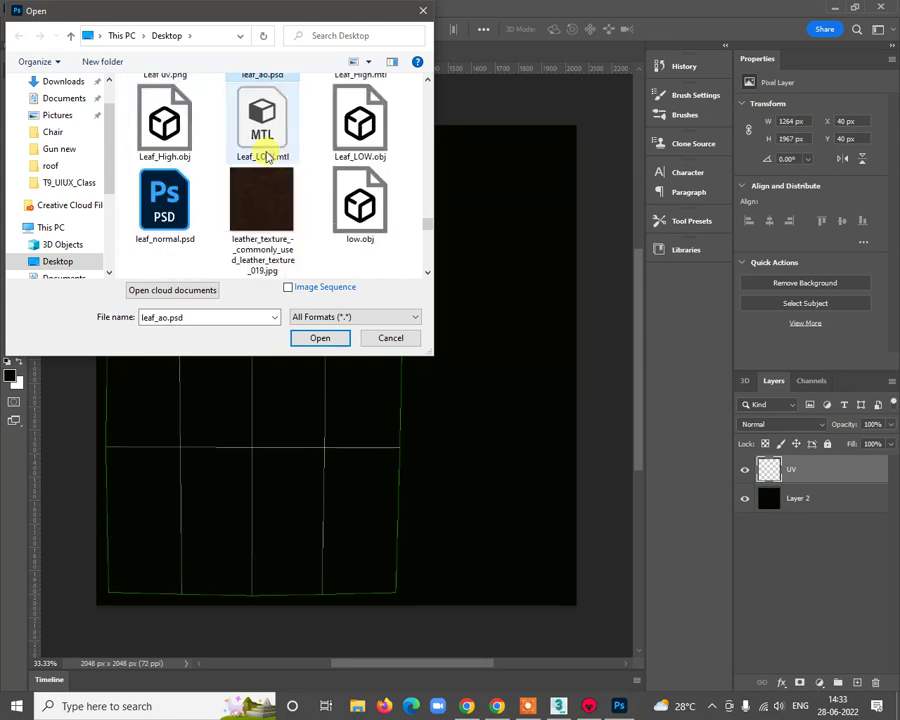
pyautogui.keyDown('ctrl'); pyautogui.click(166, 200); pyautogui.keyUp('ctrl')
pyautogui.click(320, 338)
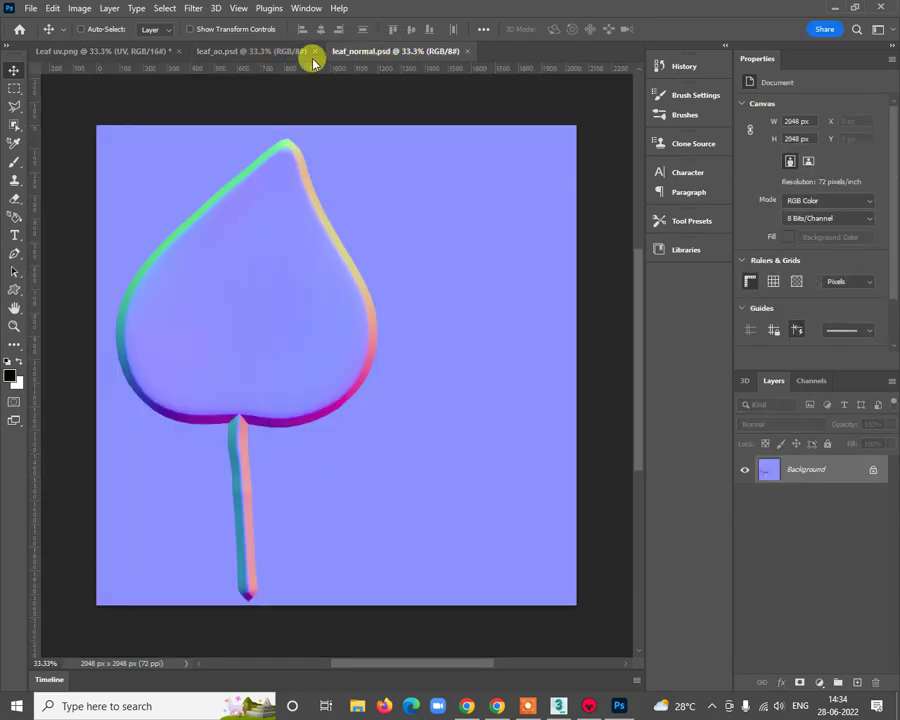
# Step: Select the entire canvas of leaf_normal.psd and return to the Leaf uv.png document
pyautogui.hotkey('ctrl', 'a')
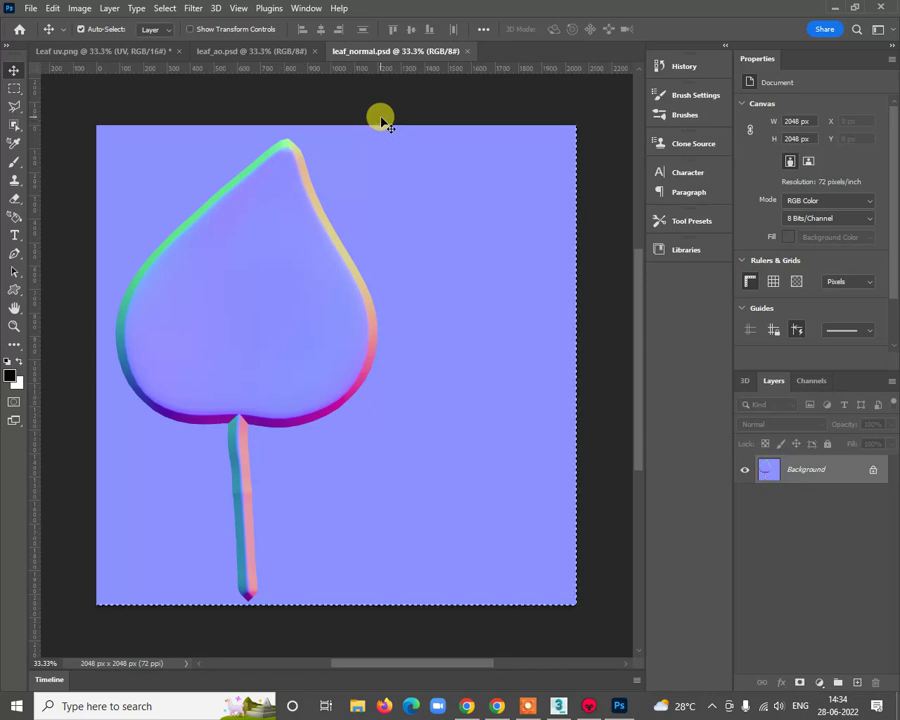
pyautogui.click(92, 50)
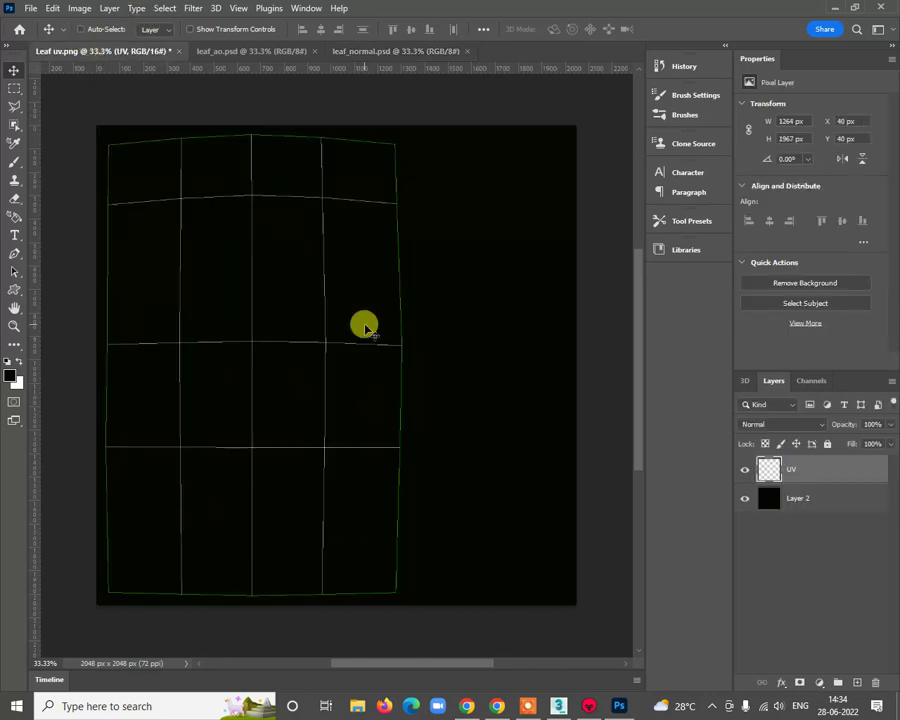
# Step: Paste the copied normal map into the leaf UV document as a new layer and place it beneath the UV layer
pyautogui.hotkey('ctrl', 'v')
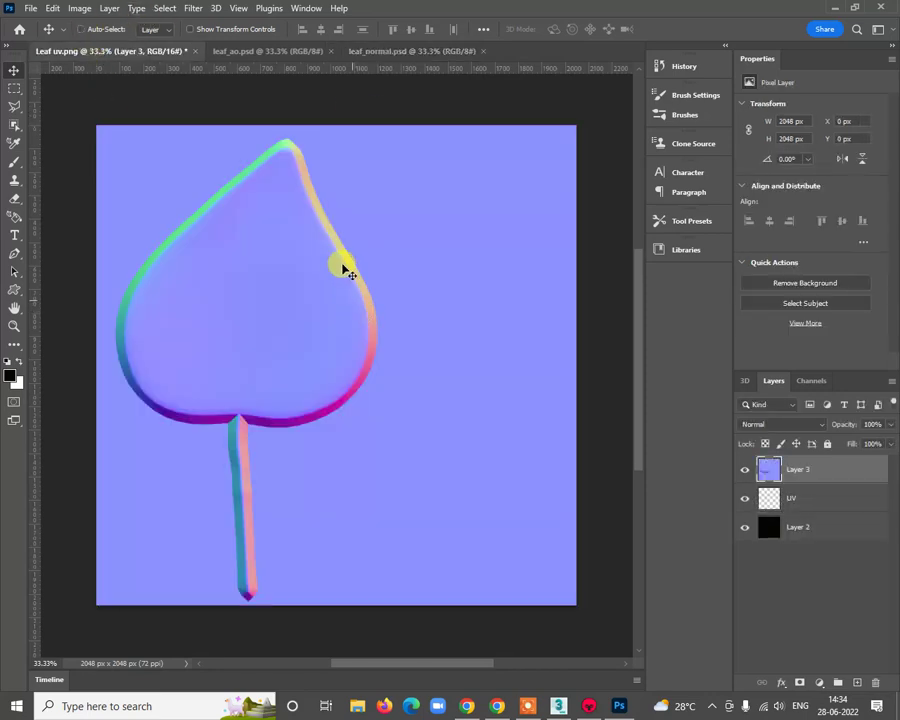
pyautogui.click(774, 424)
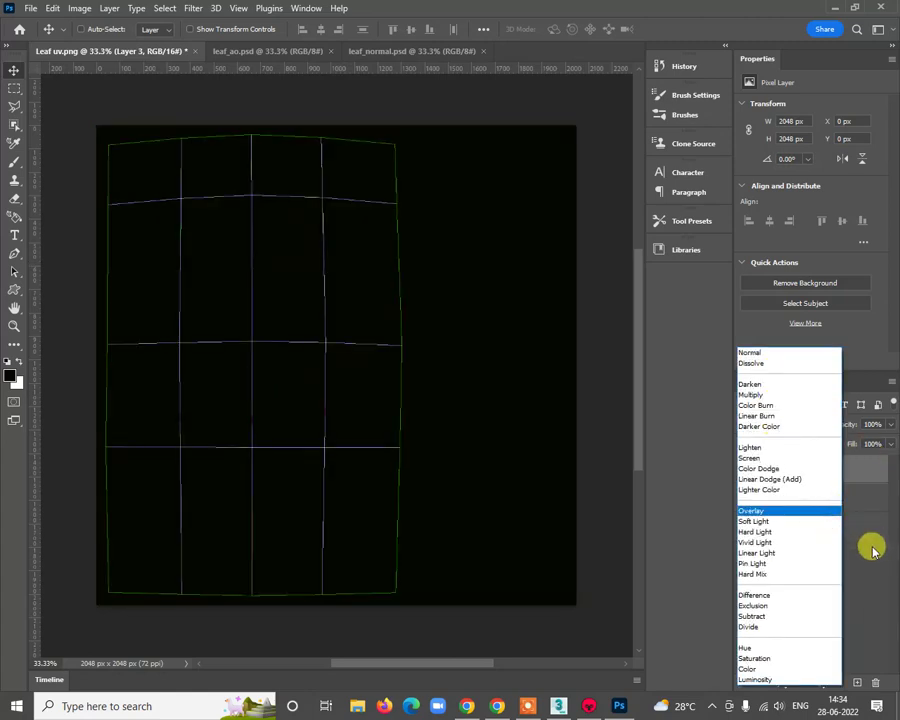
pyautogui.click(872, 549)
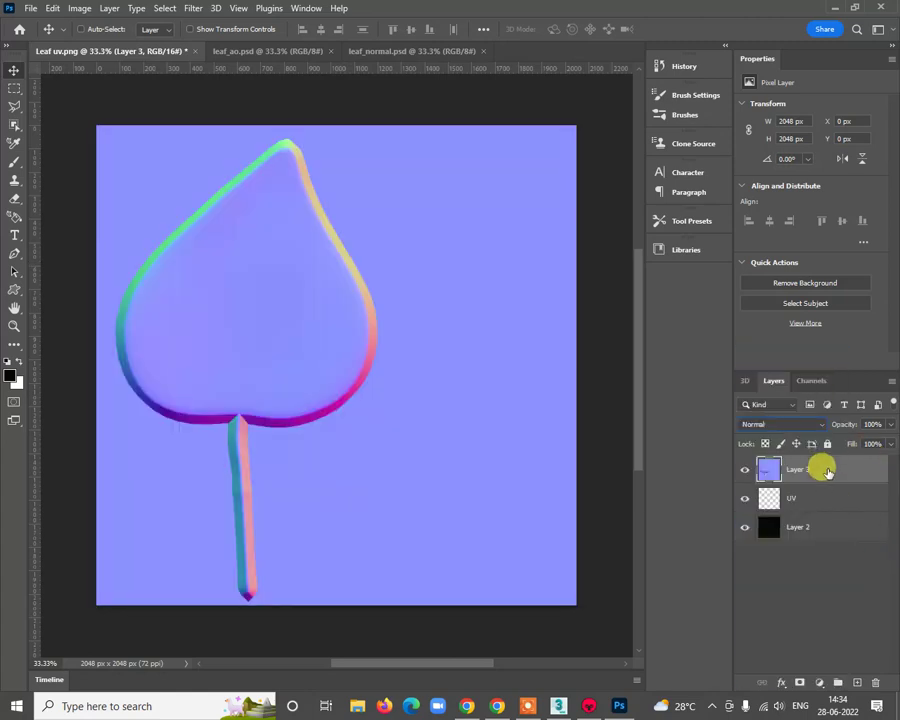
pyautogui.moveTo(824, 466); pyautogui.dragTo(824, 502)
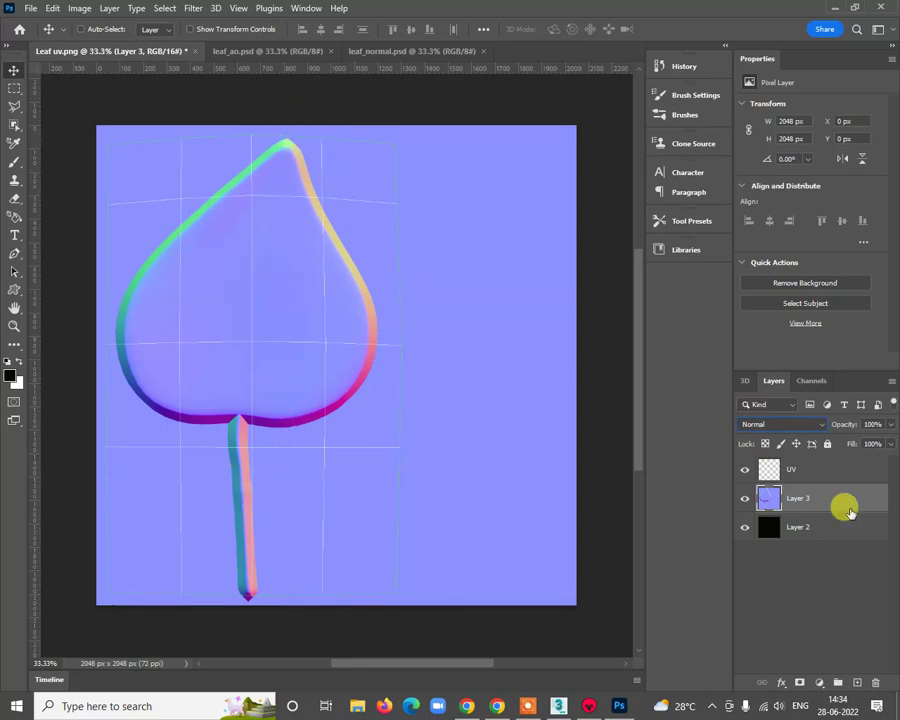
pyautogui.click(824, 590)
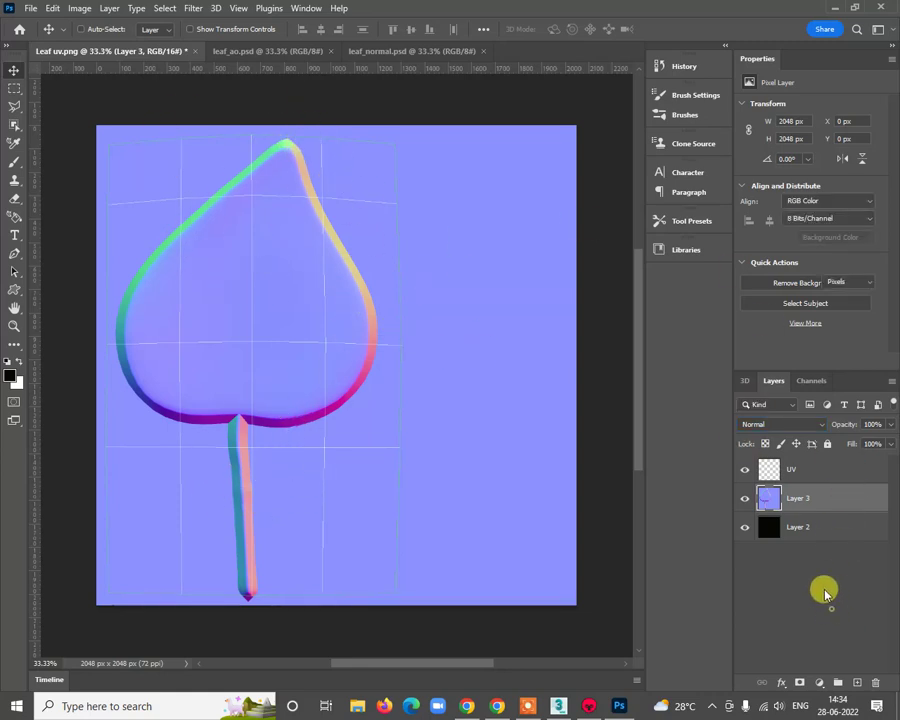
# Step: Copy the entire leaf_ao.psd image and paste it into Leaf uv.png as a new layer above the UV layer
pyautogui.click(372, 50)
pyautogui.click(270, 55)
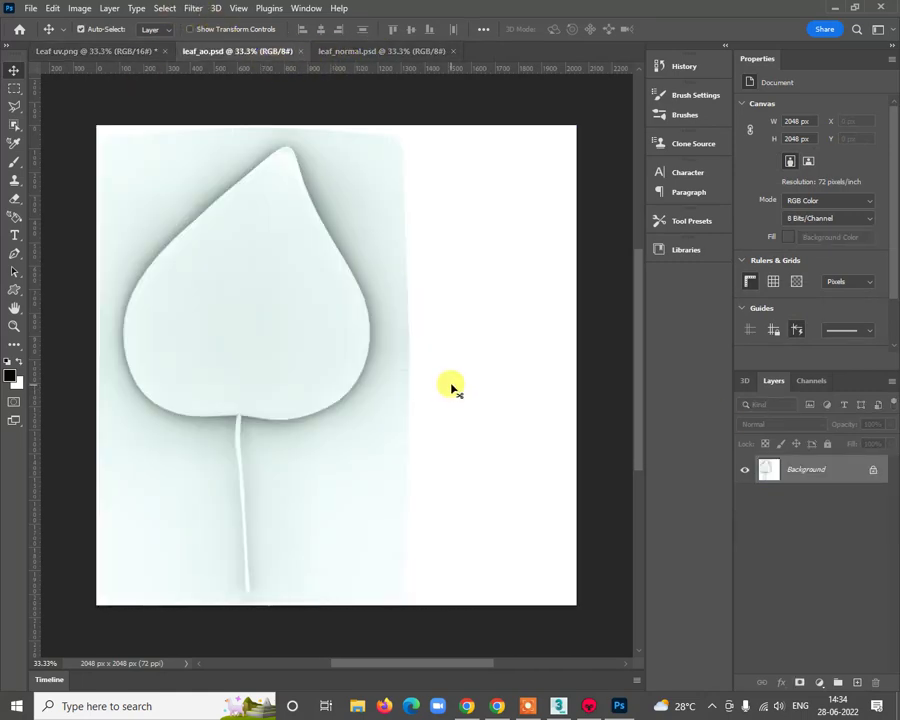
pyautogui.hotkey('ctrl', 'a')
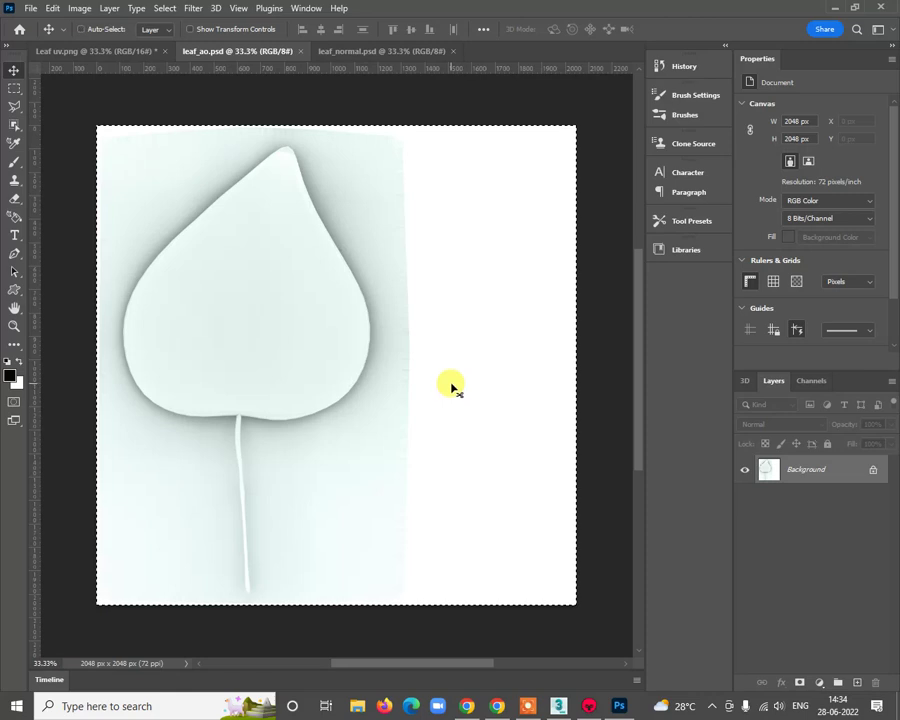
pyautogui.click(87, 53)
pyautogui.hotkey('ctrl', 'v')
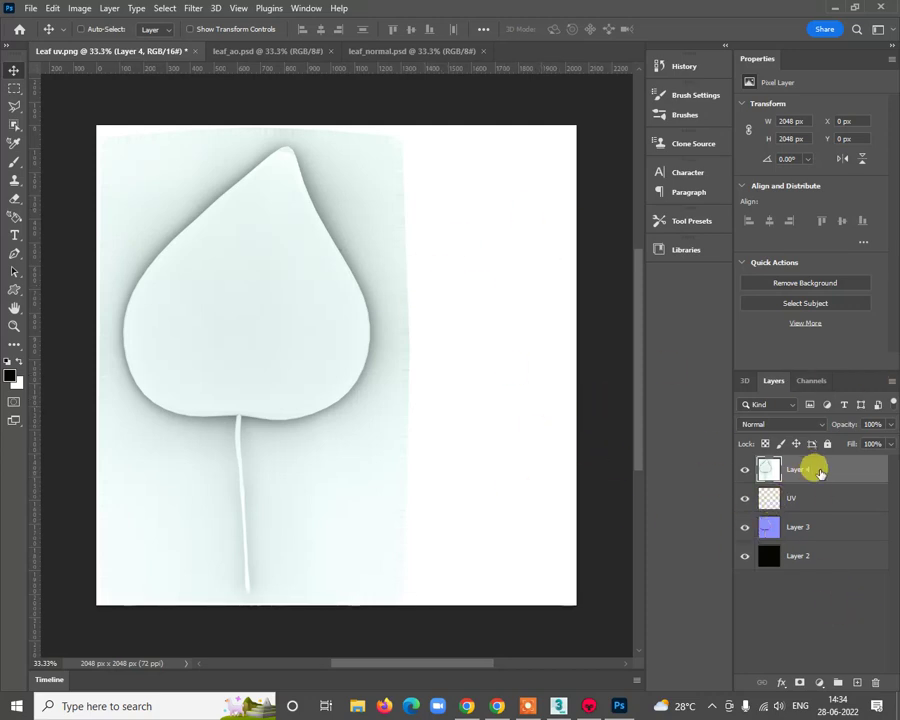
# Step: Compare the ambient occlusion leaf with the normal map beneath by toggling Layer 4's visibility, leaving it visible
pyautogui.click(745, 470)
pyautogui.click(745, 470)
pyautogui.click(745, 469)
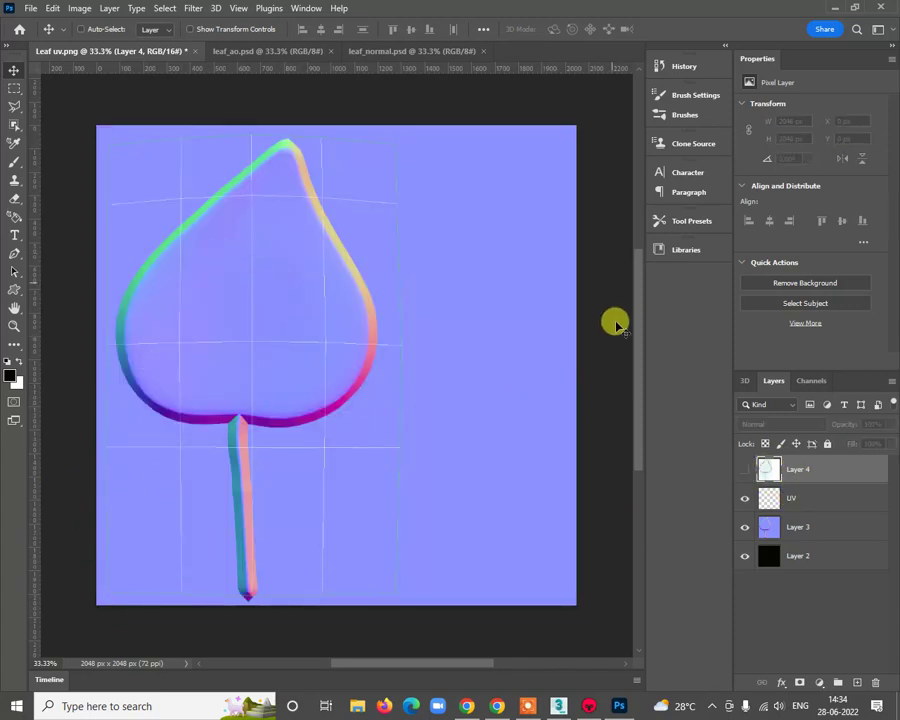
pyautogui.click(745, 471)
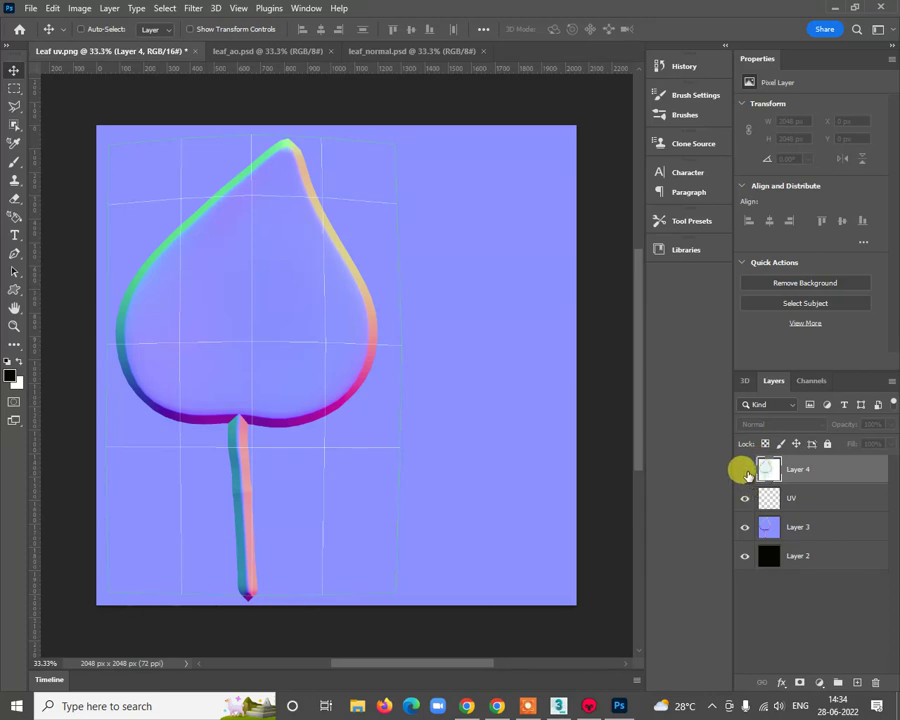
pyautogui.click(745, 469)
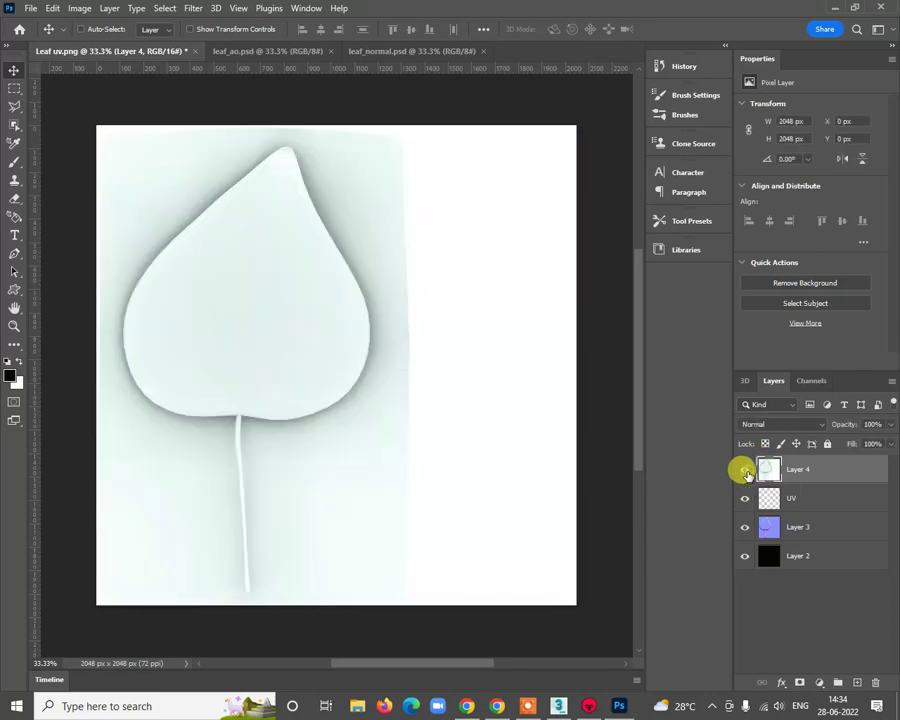
pyautogui.click(745, 469)
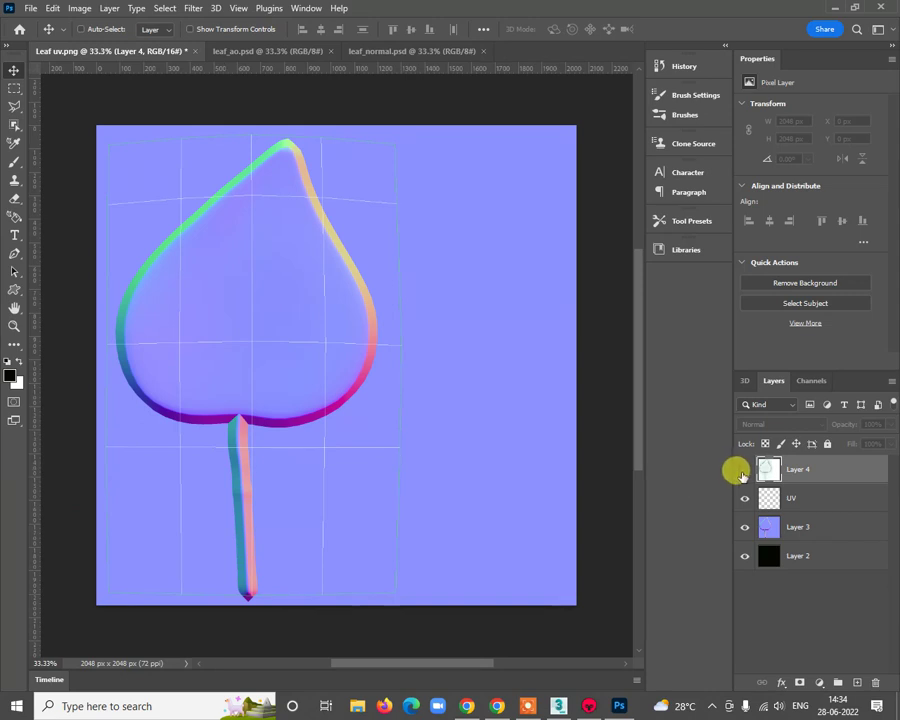
pyautogui.click(743, 471)
pyautogui.click(743, 471)
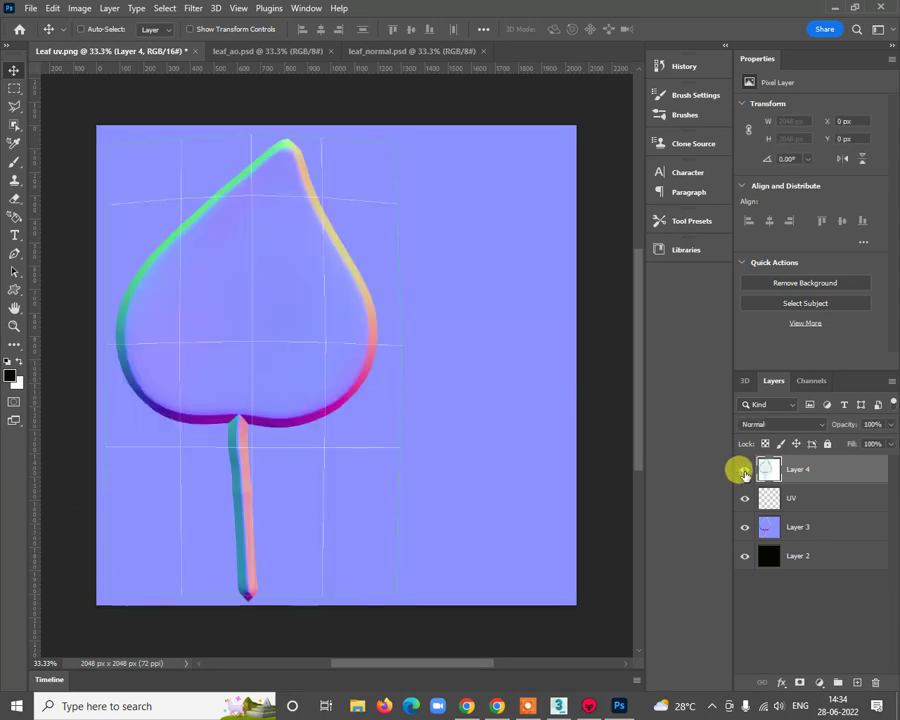
pyautogui.click(743, 471)
pyautogui.click(743, 471)
pyautogui.click(743, 471)
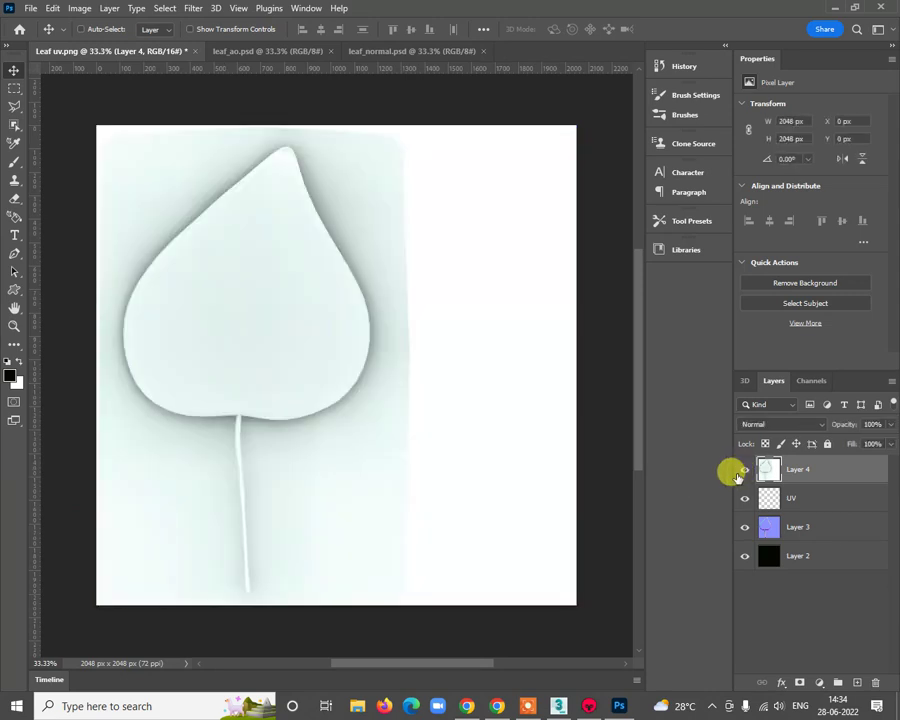
# Step: Select the leaf and its stem on the ambient occlusion layer with the Object Selection tool in Rectangle mode
pyautogui.keyDown('alt'); pyautogui.scroll(3, 226, 549); pyautogui.keyUp('alt')
pyautogui.moveTo(297, 473); pyautogui.dragTo(313, 343)
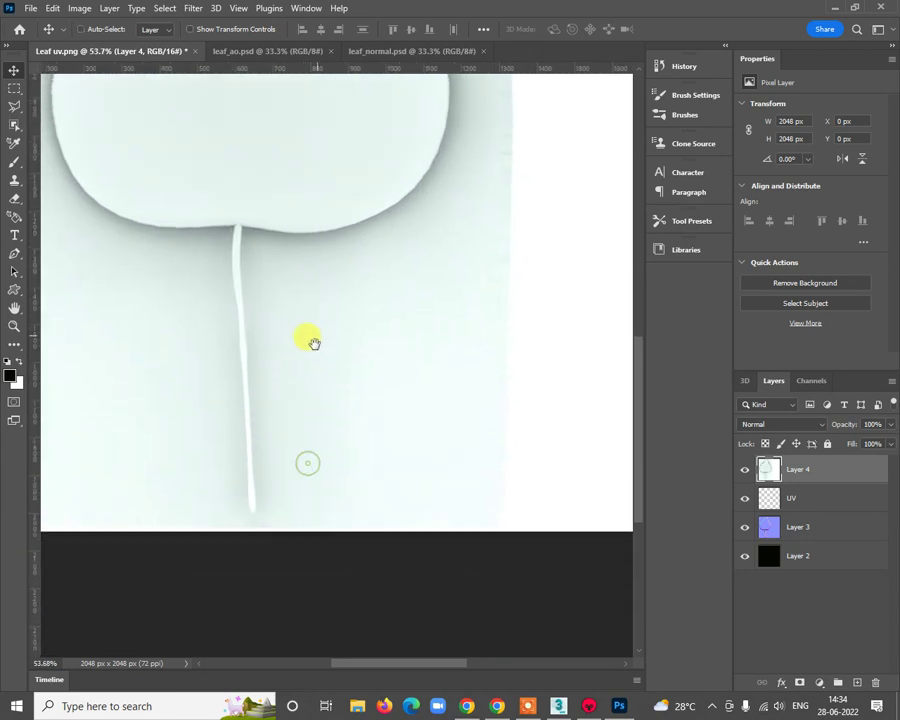
pyautogui.moveTo(350, 296); pyautogui.dragTo(360, 500)
pyautogui.keyDown('alt'); pyautogui.scroll(-1, 348, 487); pyautogui.keyUp('alt')
pyautogui.keyDown('alt'); pyautogui.scroll(-1, 354, 414); pyautogui.keyUp('alt')
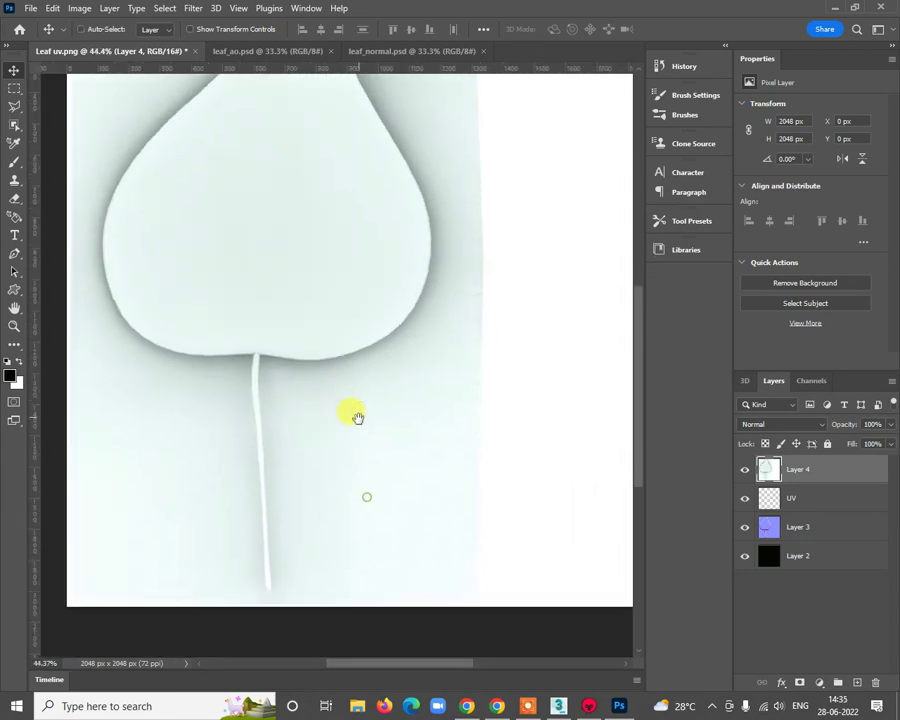
pyautogui.keyDown('alt'); pyautogui.scroll(-1, 380, 445); pyautogui.keyUp('alt')
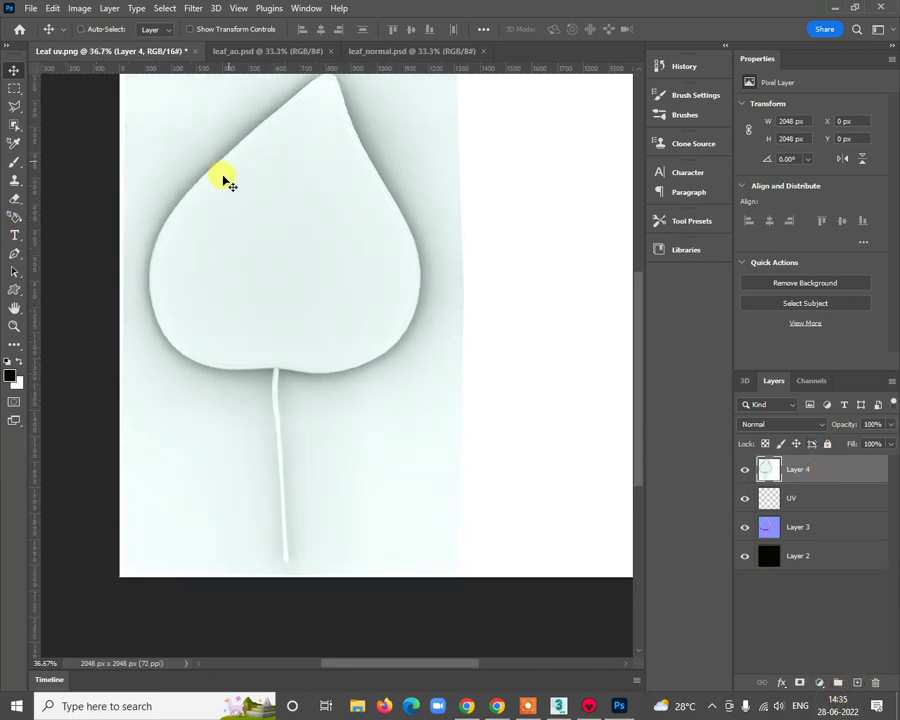
pyautogui.keyDown('alt'); pyautogui.scroll(-1, 312, 266); pyautogui.keyUp('alt')
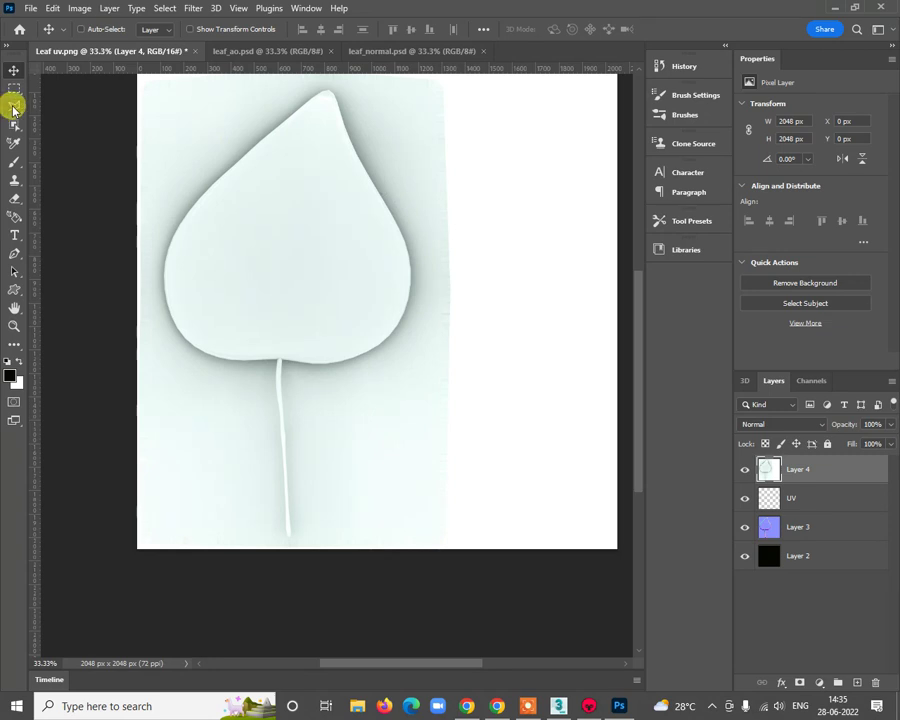
pyautogui.moveTo(13, 107)
pyautogui.mouseDown()
pyautogui.moveTo(50, 108)
pyautogui.moveTo(14, 124)
pyautogui.moveTo(46, 128)
pyautogui.mouseUp()
pyautogui.keyDown('ctrl'); pyautogui.hscroll(1, 345, 312); pyautogui.keyUp('ctrl')
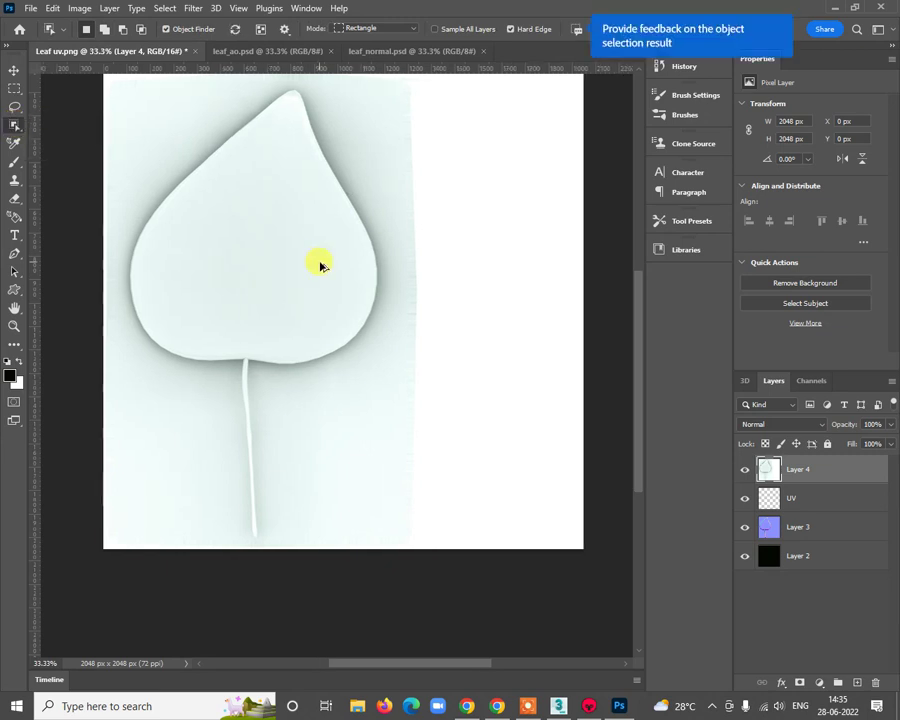
pyautogui.keyDown('alt'); pyautogui.scroll(-1, 320, 260); pyautogui.keyUp('alt')
pyautogui.moveTo(160, 104); pyautogui.dragTo(362, 491)
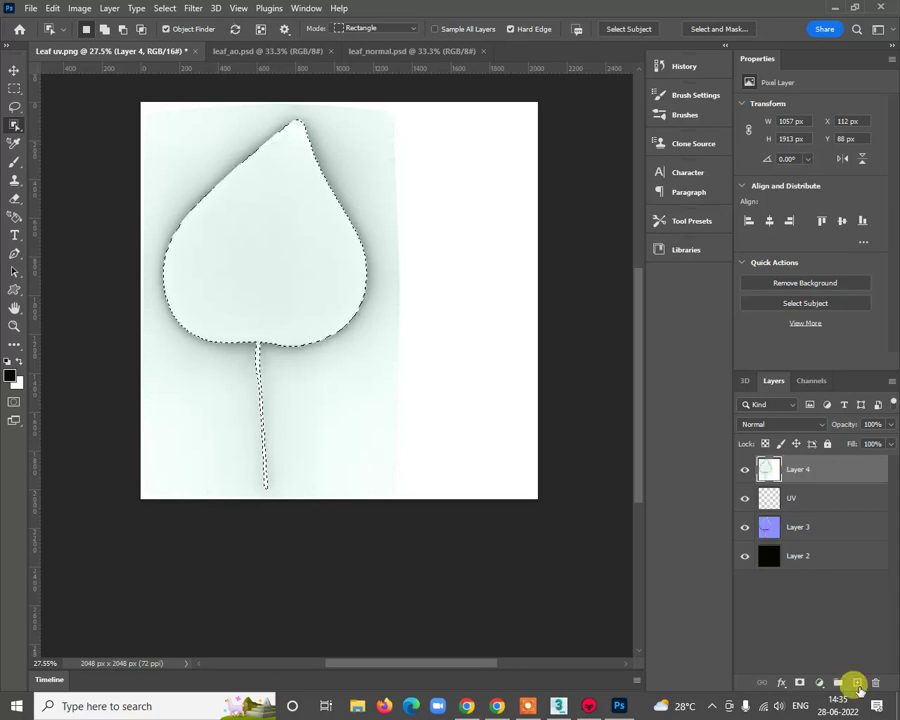
# Step: Add a new layer on top and fill the selected leaf and stem shape with white
pyautogui.click(857, 683)
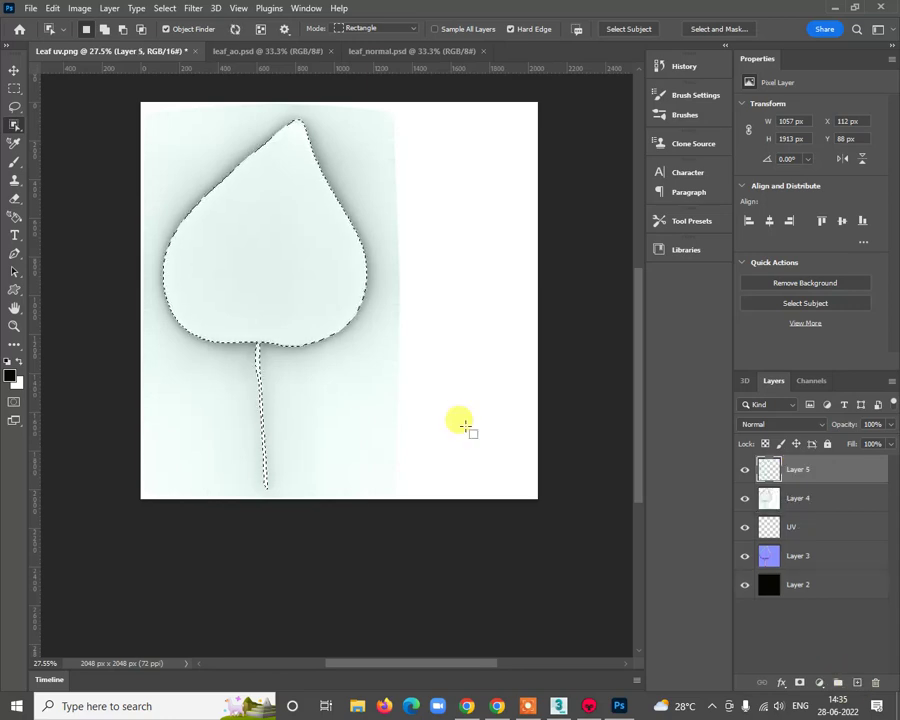
pyautogui.click(20, 362)
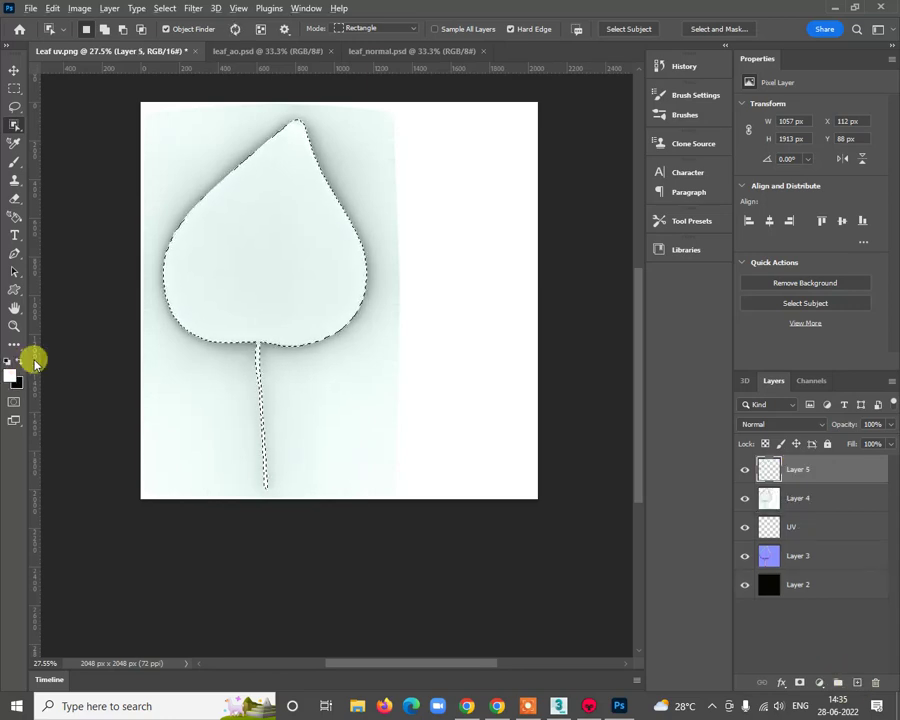
pyautogui.hotkey('alt', 'BackSpace')
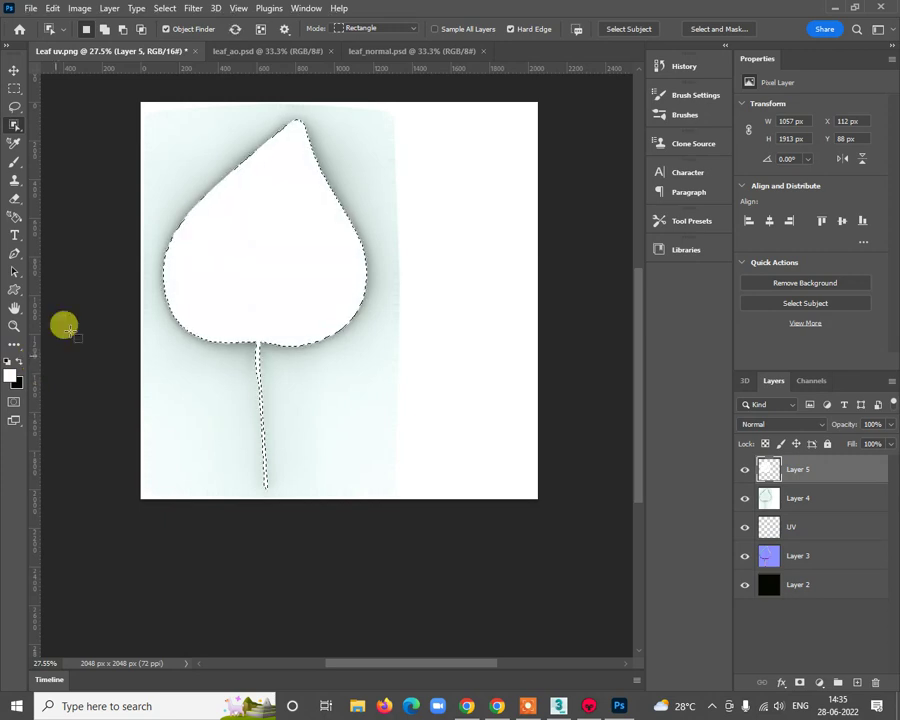
# Step: Invert the leaf selection and fill the surrounding area with black on the same layer, clearing the selection when done
pyautogui.rightClick(333, 249)
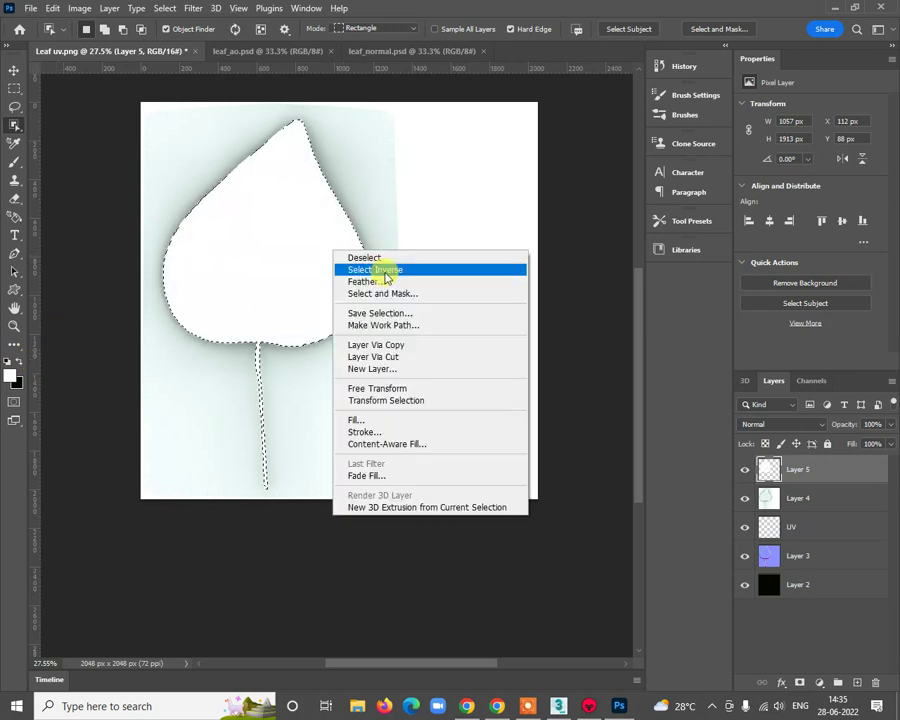
pyautogui.click(386, 270)
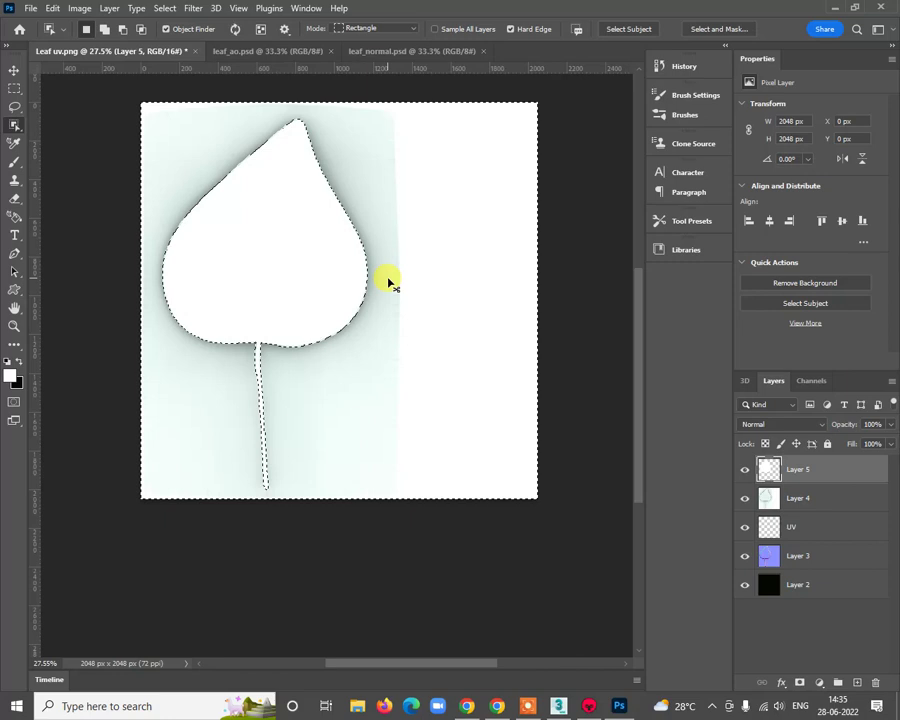
pyautogui.hotkey('ctrl', '+')
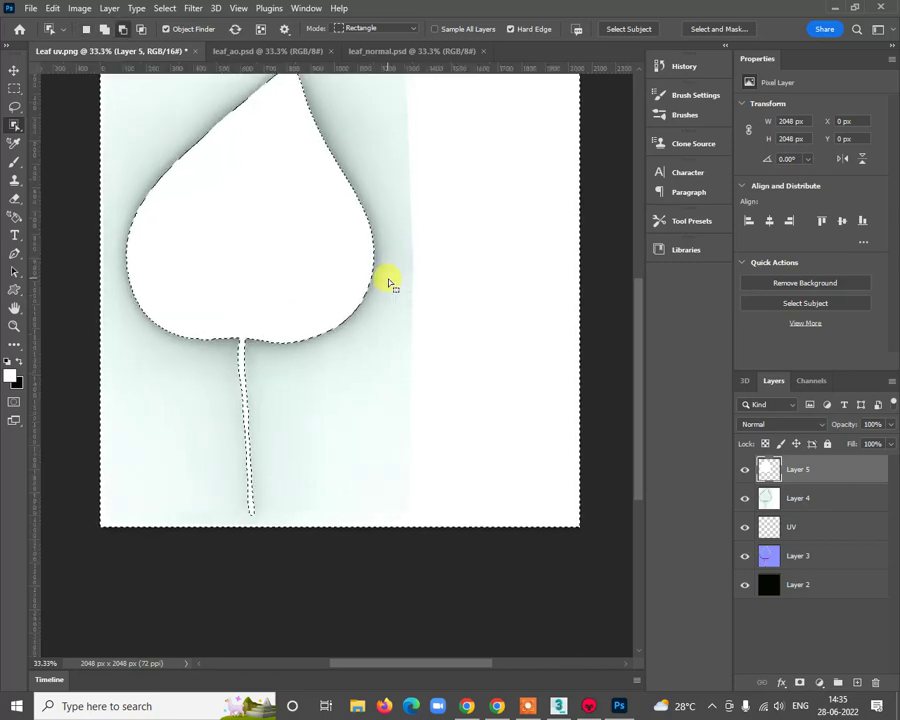
pyautogui.hotkey('ctrl', 'BackSpace')
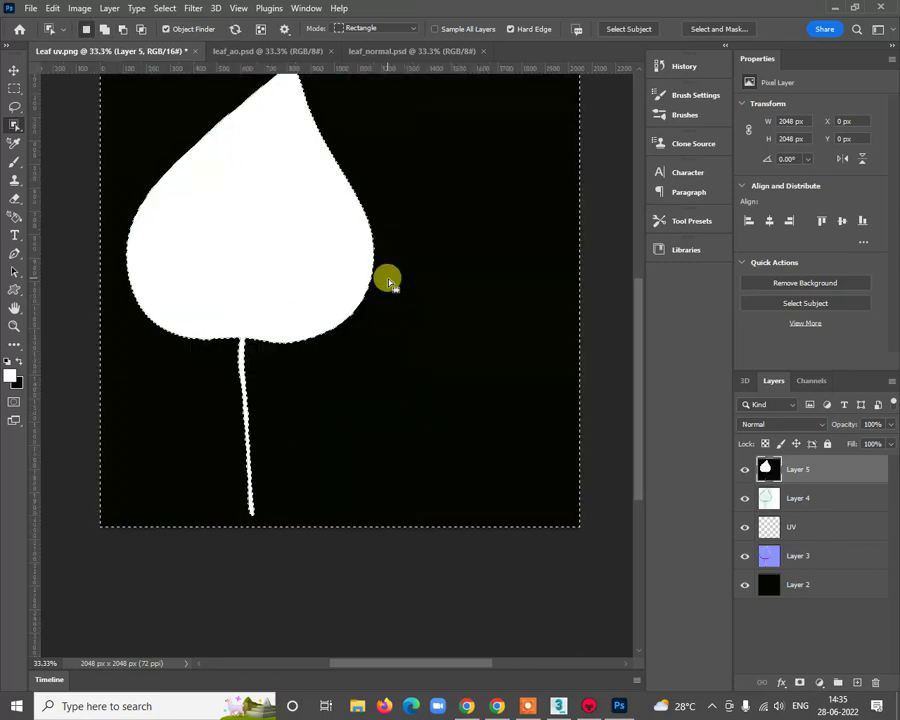
pyautogui.hotkey('ctrl', 'd')
pyautogui.keyDown('alt'); pyautogui.scroll(-2, 360, 380); pyautogui.keyUp('alt')
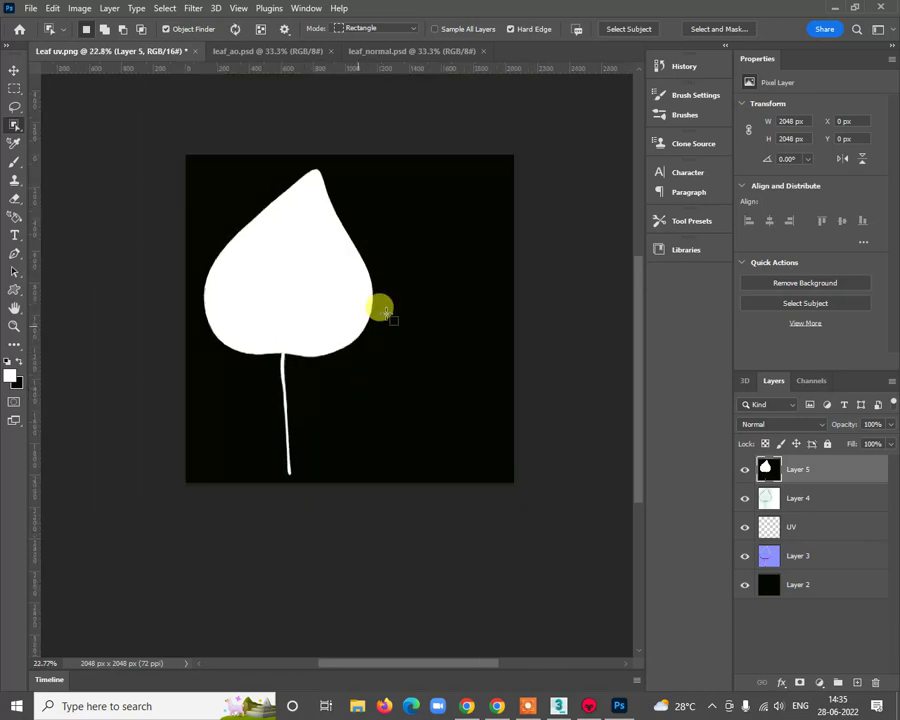
pyautogui.click(13, 71)
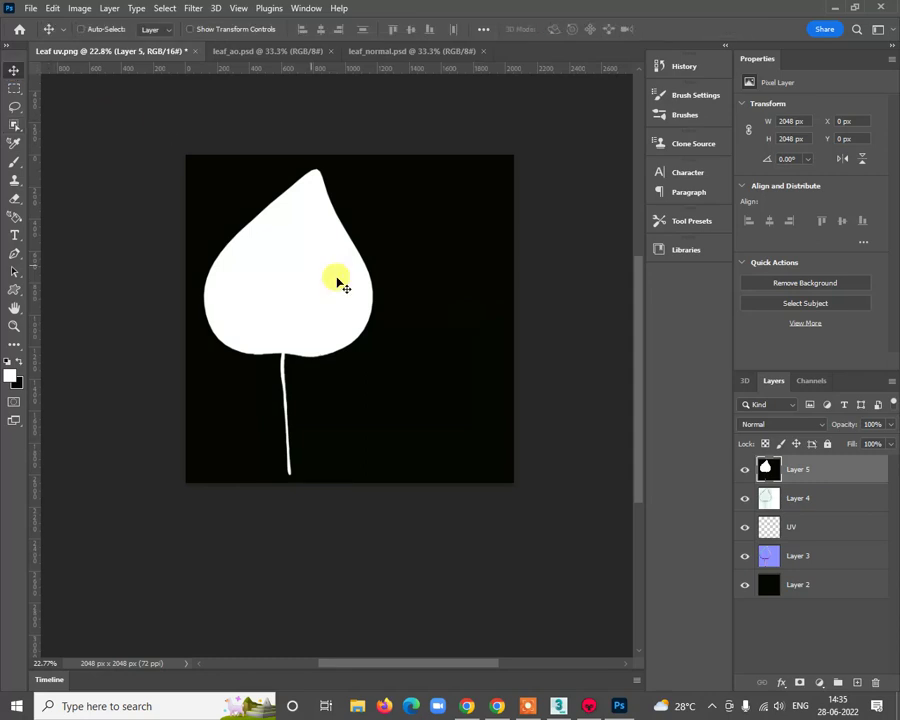
pyautogui.click(27, 8)
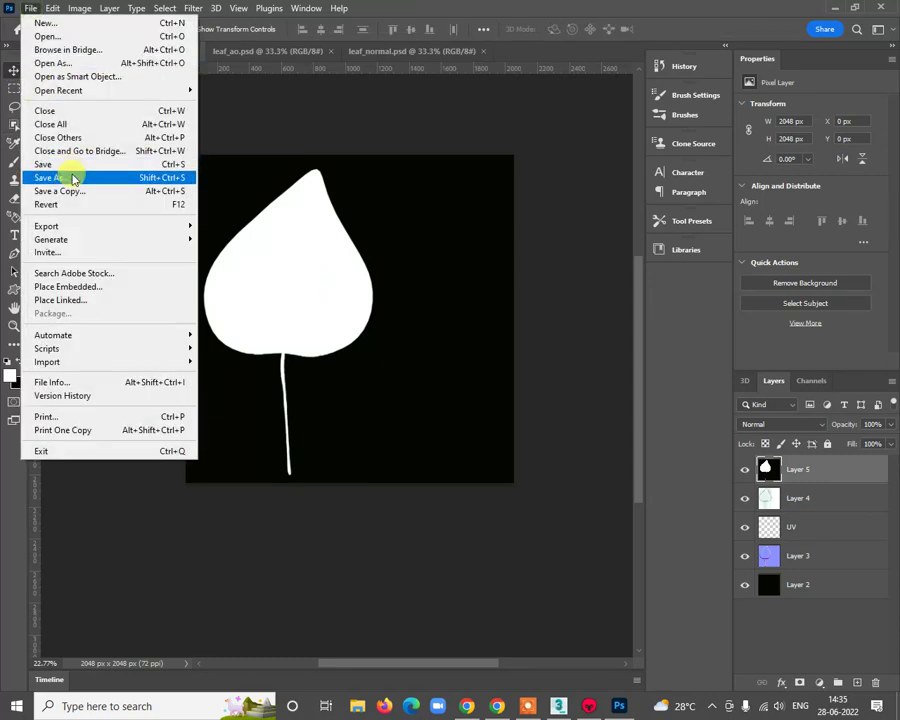
pyautogui.click(50, 177)
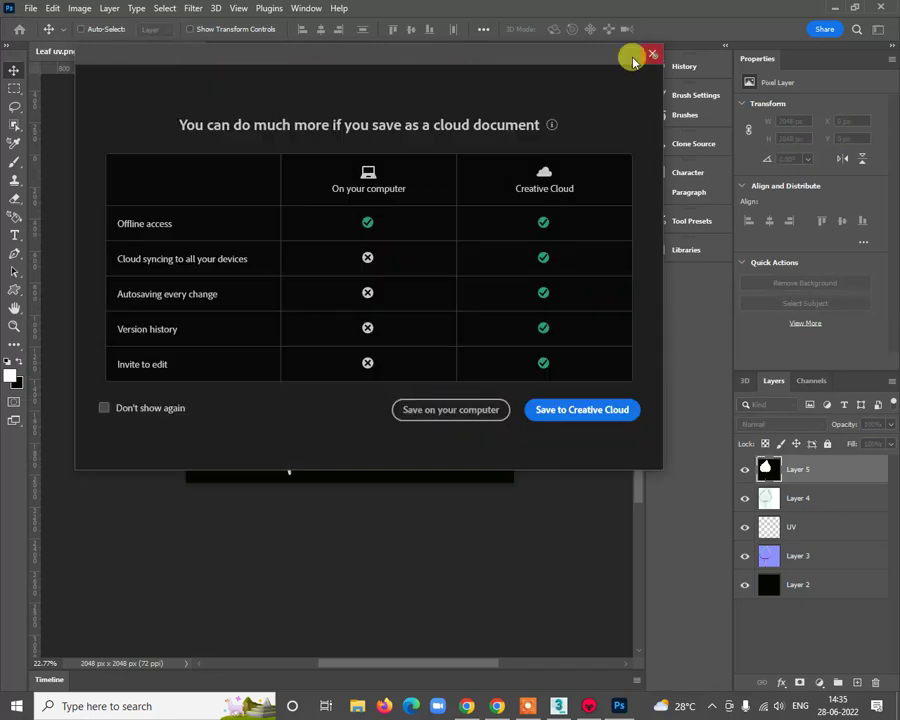
pyautogui.click(648, 55)
# Step: Export the black-and-white leaf mask as a PNG named "Leaf transperency.png" on the Desktop
pyautogui.click(30, 12)
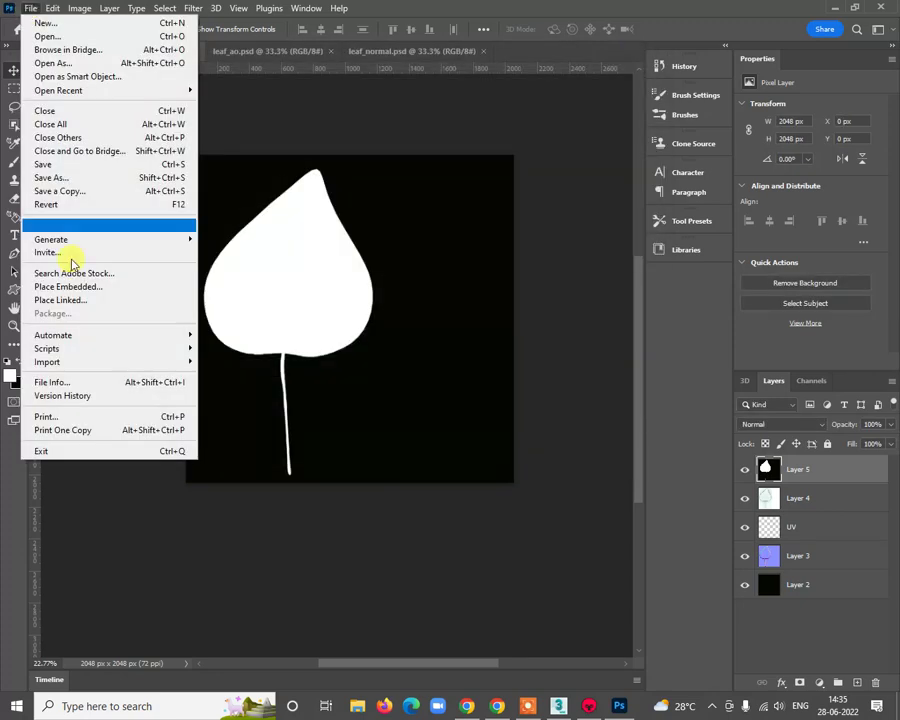
pyautogui.moveTo(98, 231)
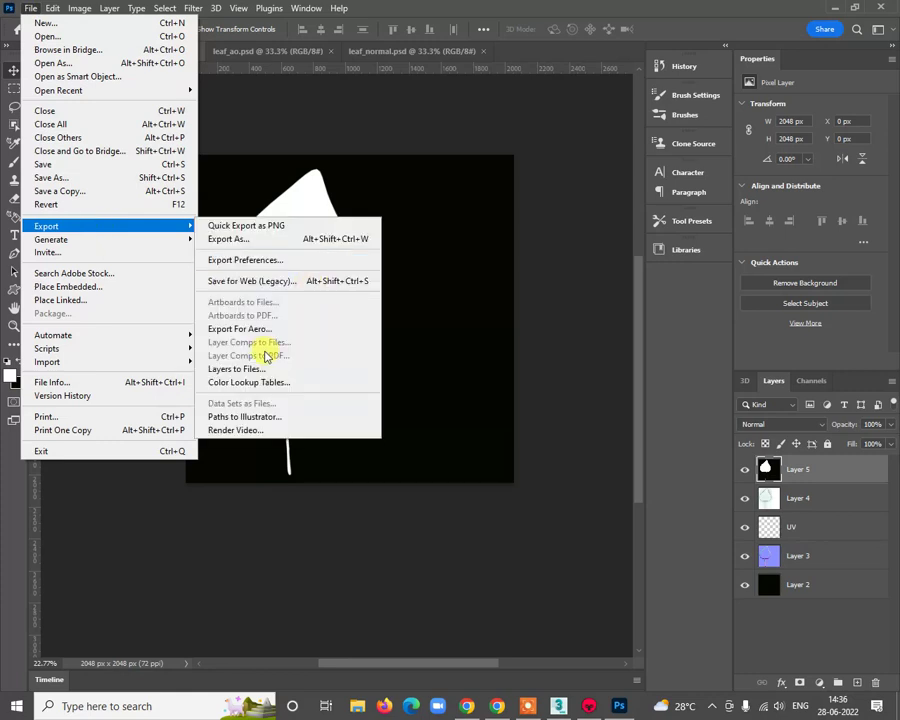
pyautogui.click(265, 228)
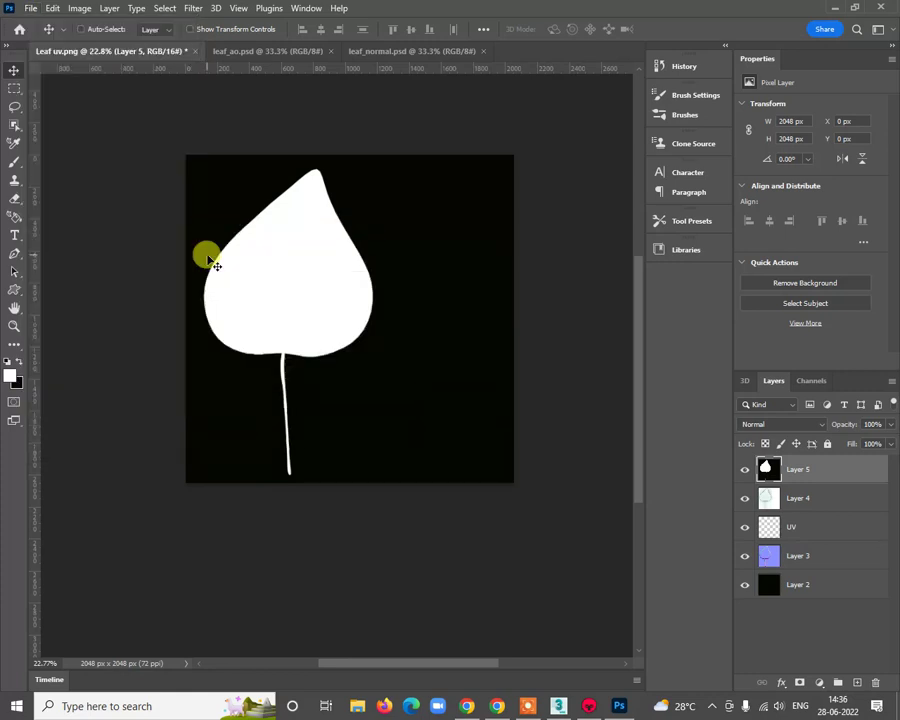
pyautogui.click(298, 298)
pyautogui.click(312, 295)
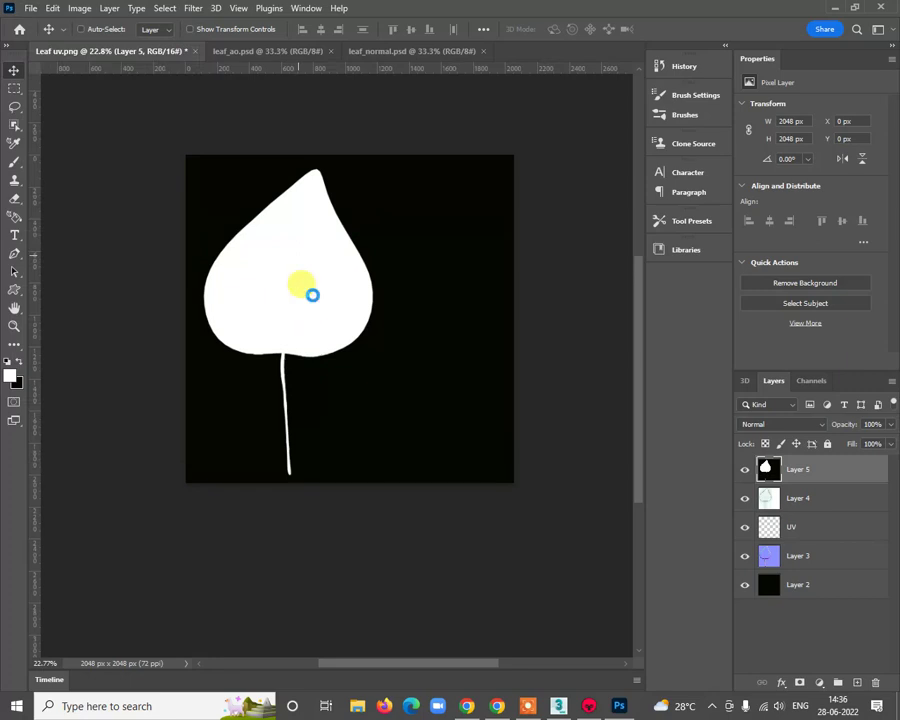
pyautogui.hotkey('ctrl', 'shift', 's')
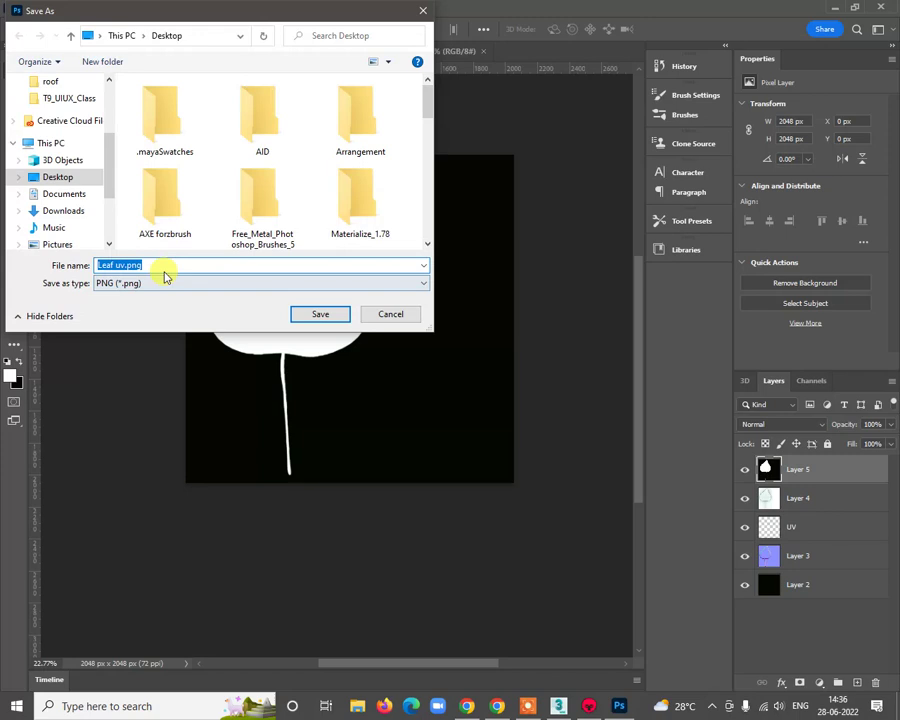
pyautogui.click(120, 265)
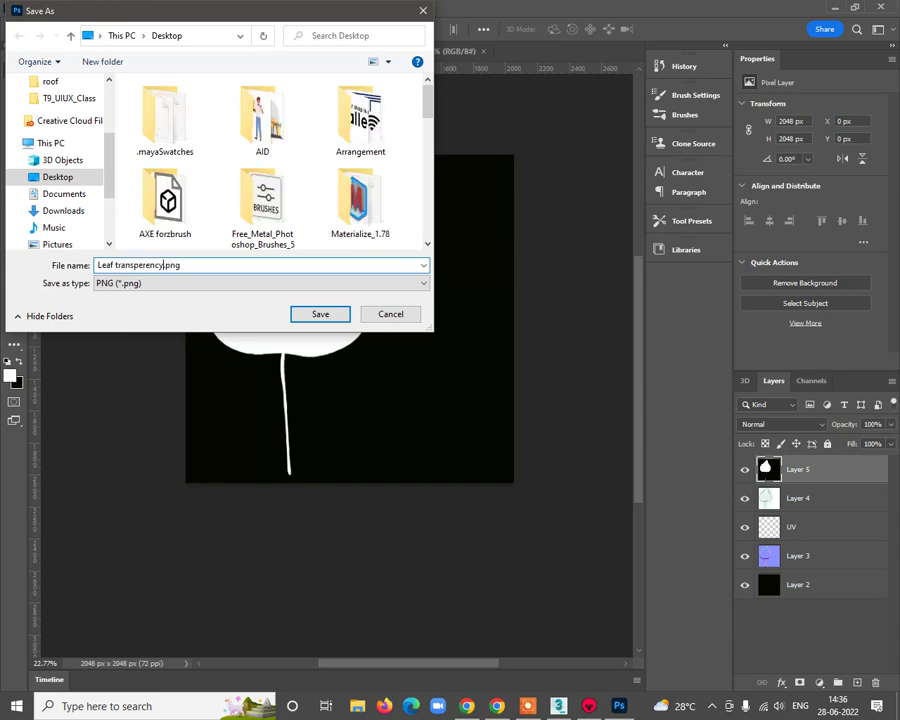
pyautogui.press('Return')
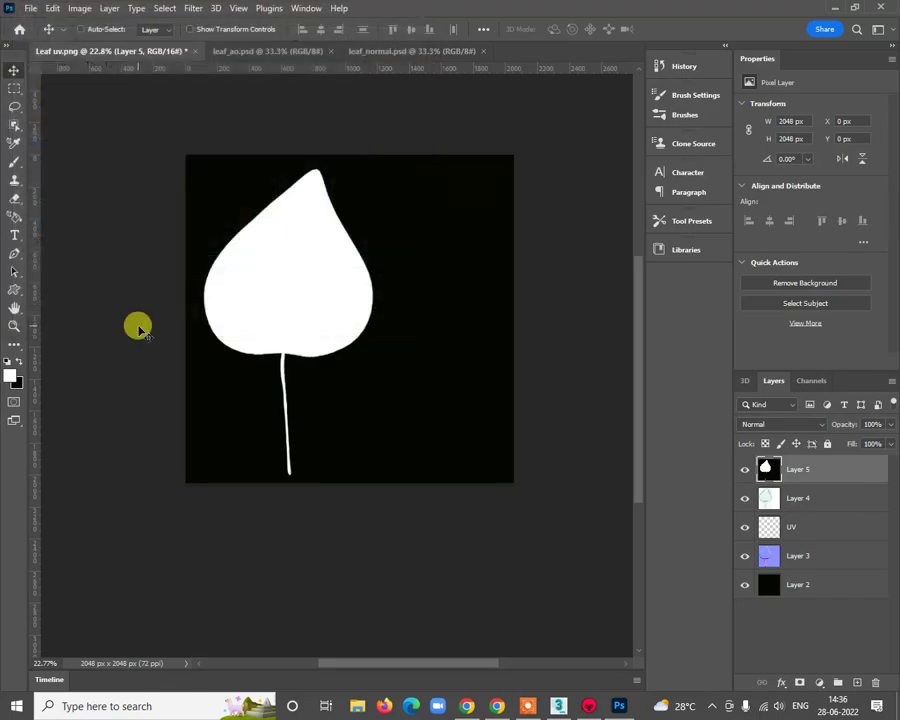
# Step: Switch to Marmoset Toolbag and set the transparency mode of the wire_088199225 material to Cutout
pyautogui.click(589, 702)
pyautogui.scroll(-3, 740, 556)
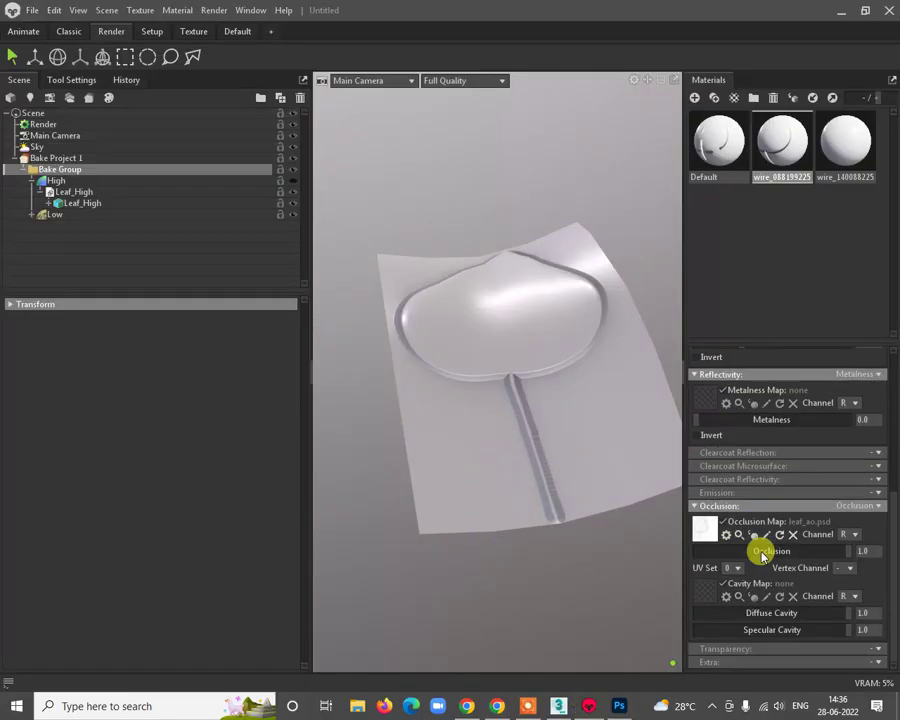
pyautogui.click(873, 652)
pyautogui.click(866, 620)
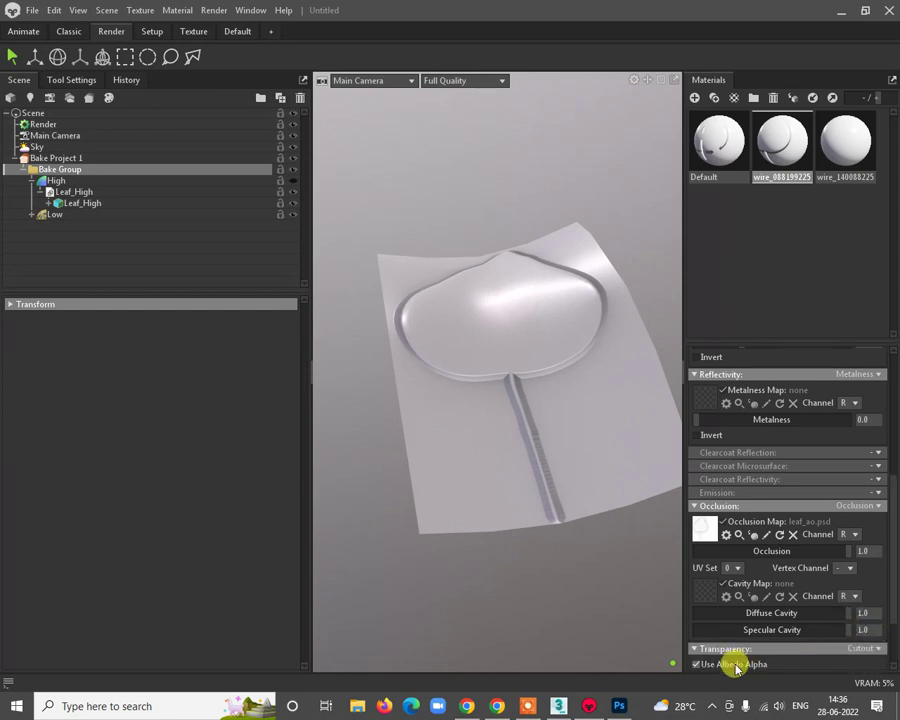
# Step: Load Leaf transperency.png from the Desktop as the material's alpha map
pyautogui.scroll(-2, 760, 648)
pyautogui.click(708, 618)
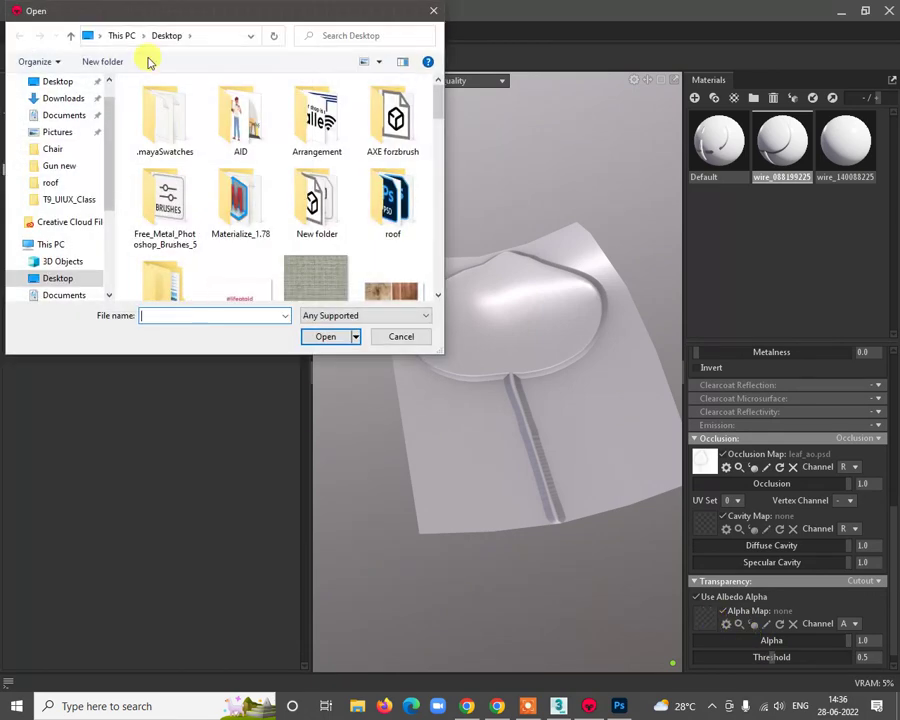
pyautogui.scroll(-10, 257, 169)
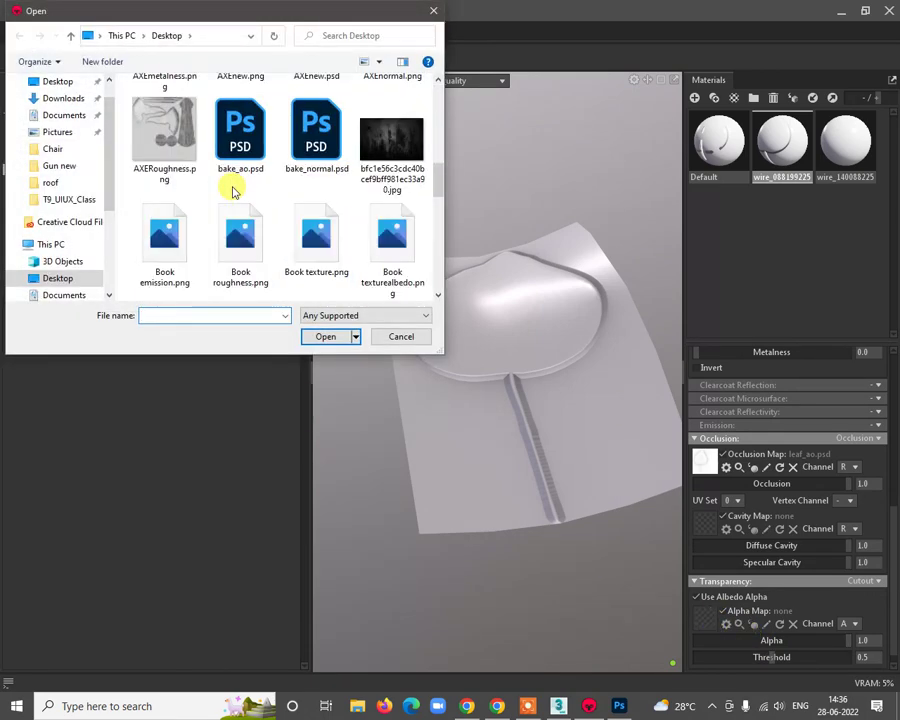
pyautogui.scroll(-12, 232, 191)
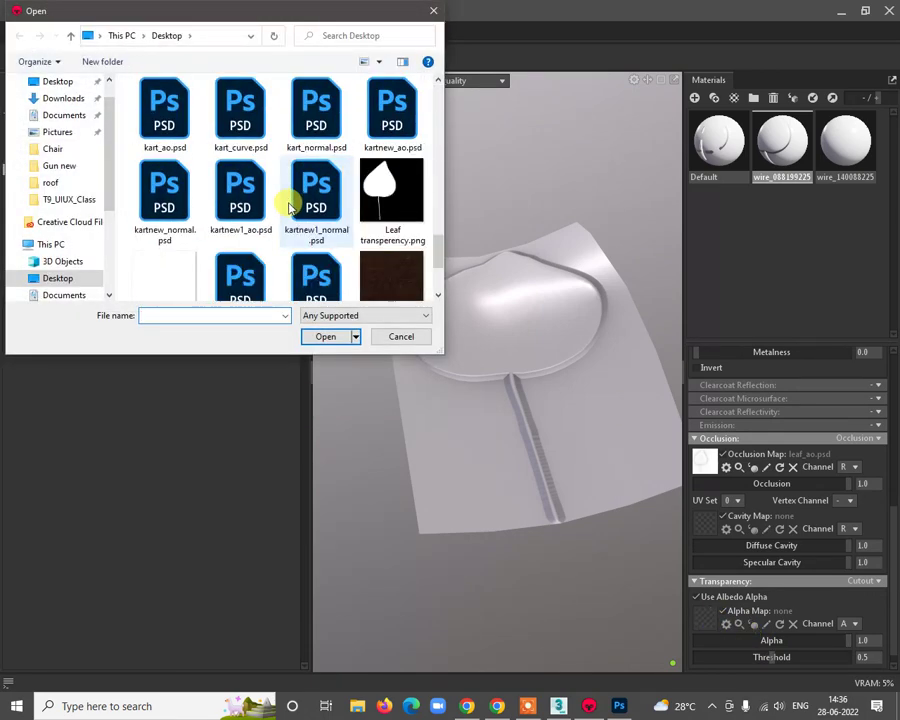
pyautogui.doubleClick(390, 190)
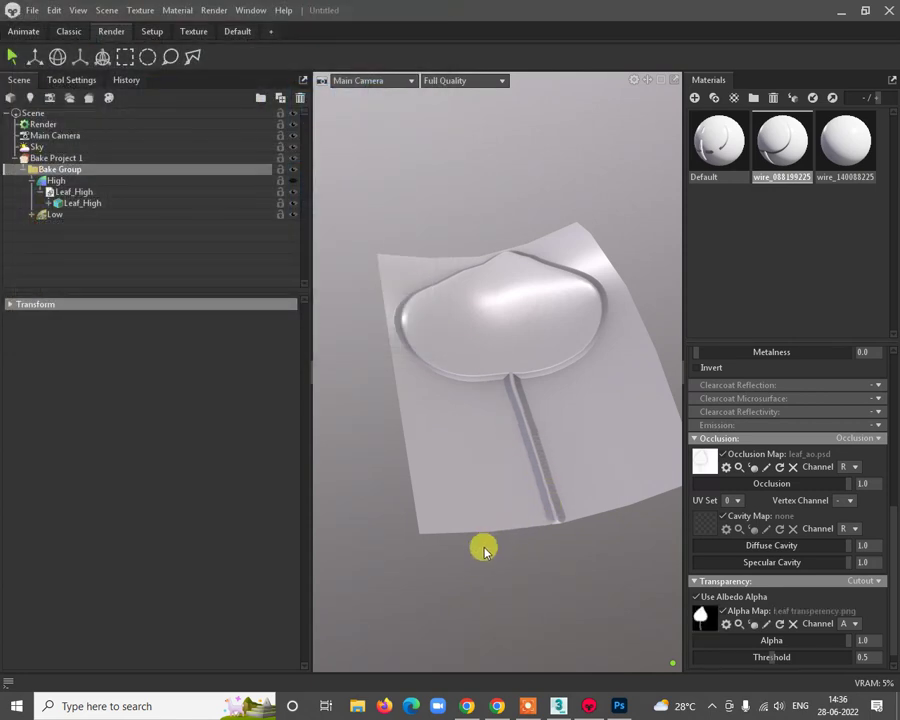
# Step: Set the alpha map's channel to R so the mask cuts out the leaf plane
pyautogui.moveTo(483, 550); pyautogui.dragTo(571, 556)
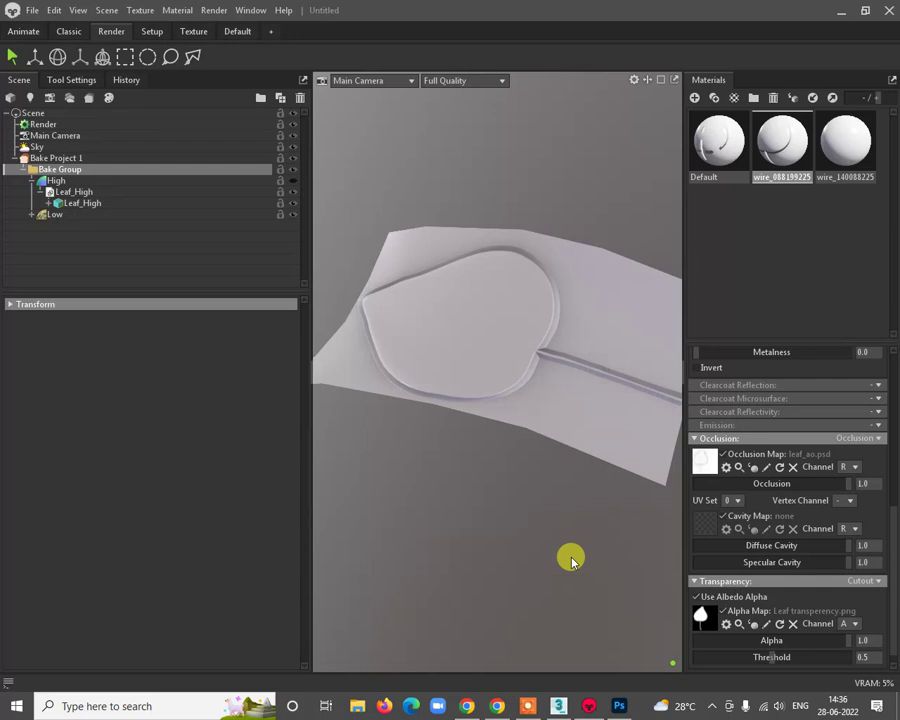
pyautogui.click(857, 626)
pyautogui.click(855, 641)
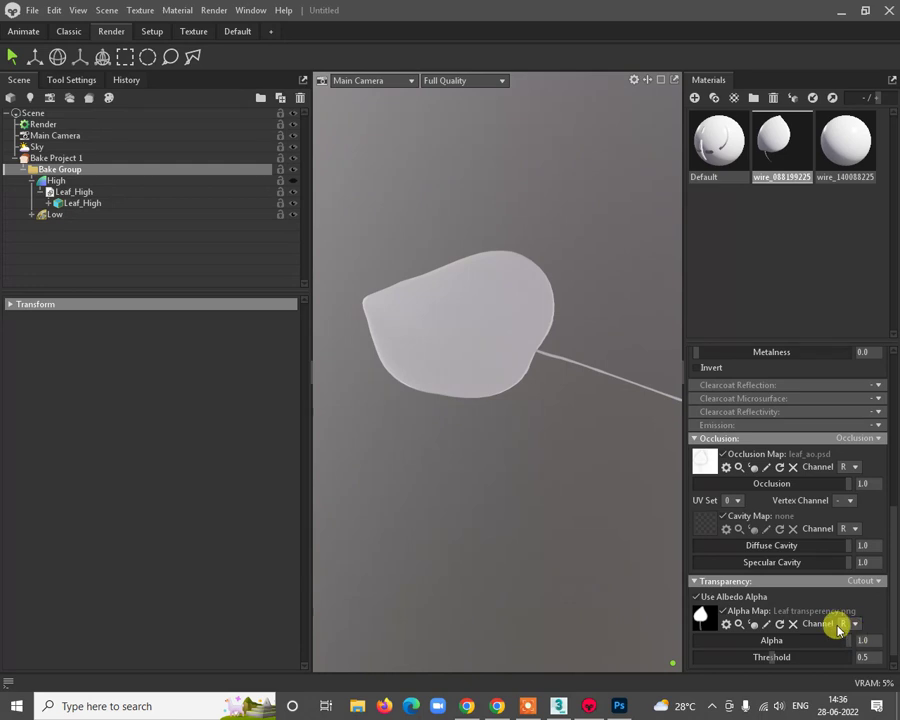
# Step: Inspect the cut-out leaf from several angles and disable Cull Back Faces on the Leaf_Low mesh
pyautogui.scroll(5, 536, 274)
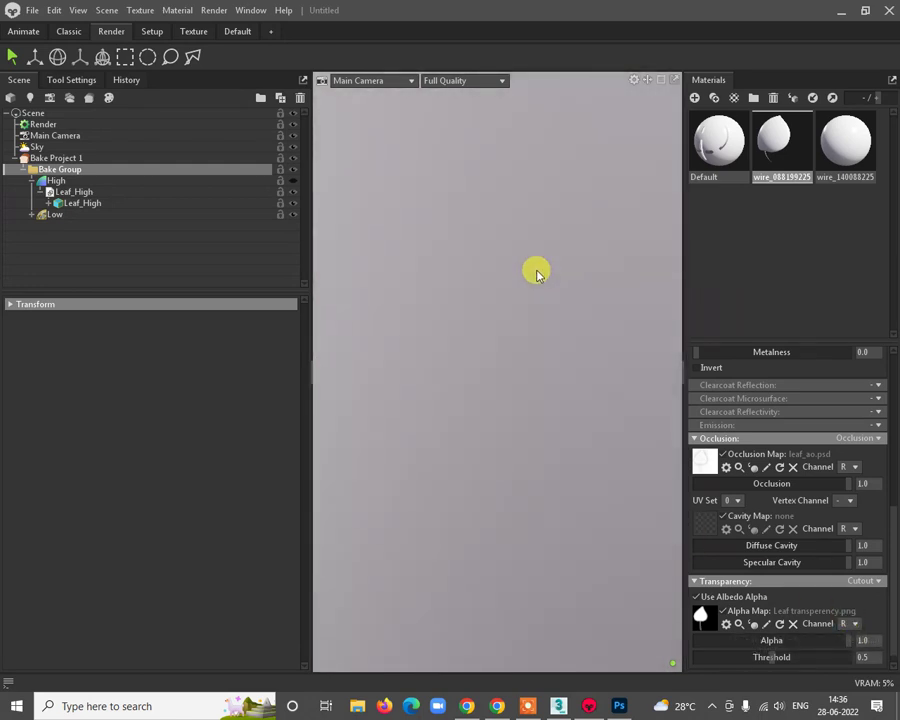
pyautogui.scroll(-5, 536, 274)
pyautogui.moveTo(550, 379); pyautogui.dragTo(496, 424)
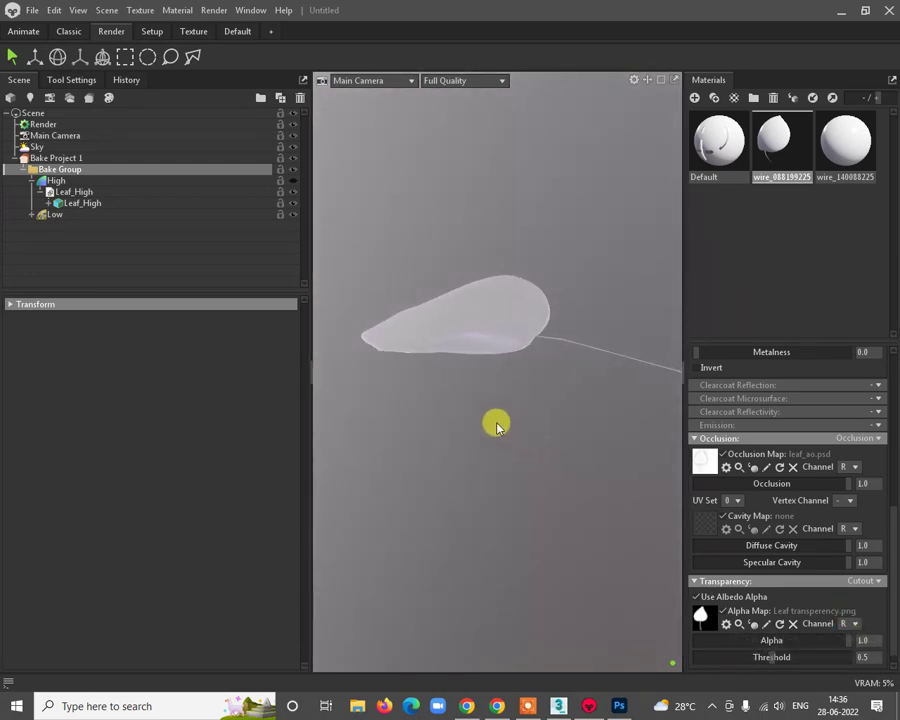
pyautogui.moveTo(474, 370); pyautogui.dragTo(546, 450)
pyautogui.click(424, 424)
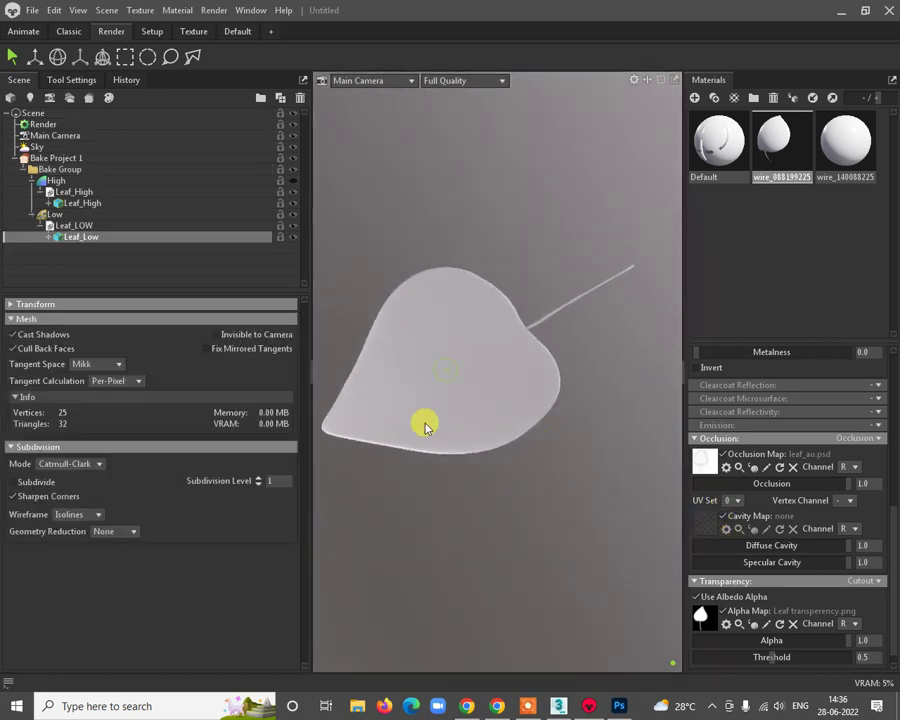
pyautogui.click(33, 348)
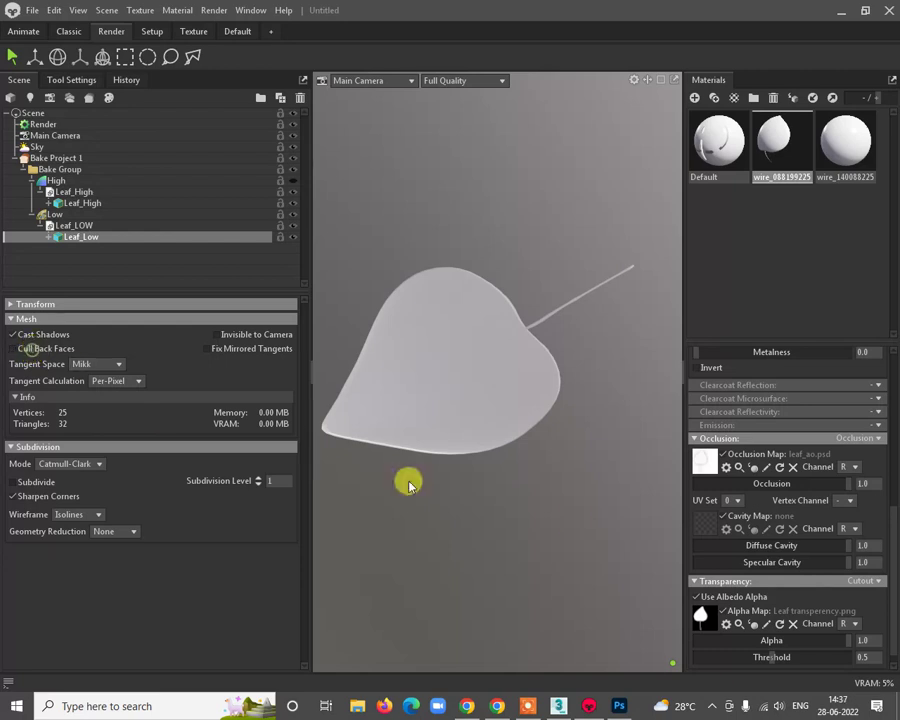
pyautogui.moveTo(408, 482); pyautogui.dragTo(536, 426)
# Step: Switch to Photoshop, hide the leaf mask on Layer 5 and make Layer 2 the active layer
pyautogui.click(605, 708)
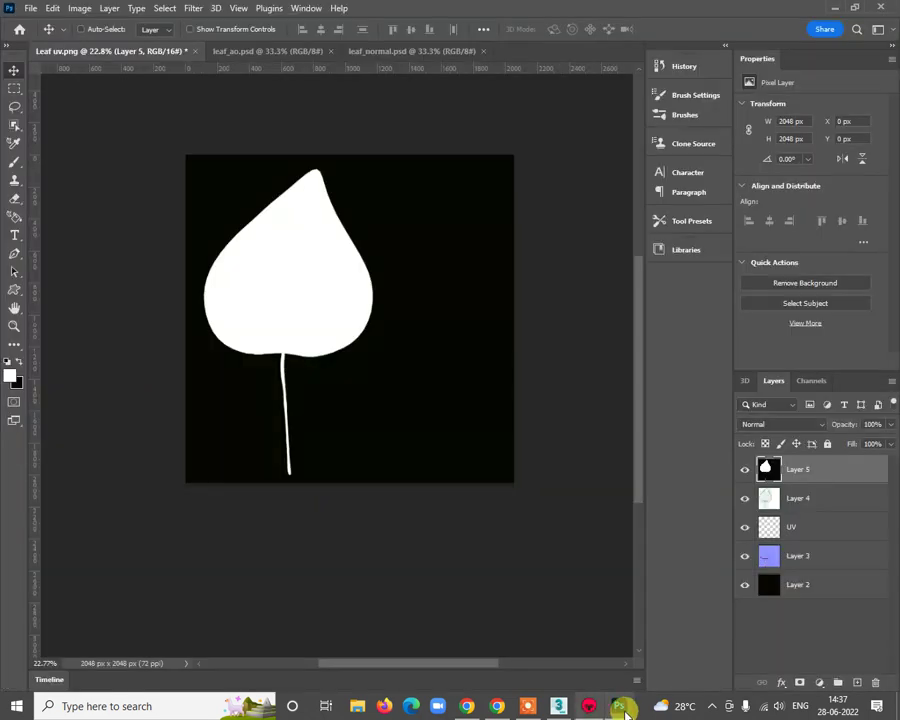
pyautogui.click(741, 468)
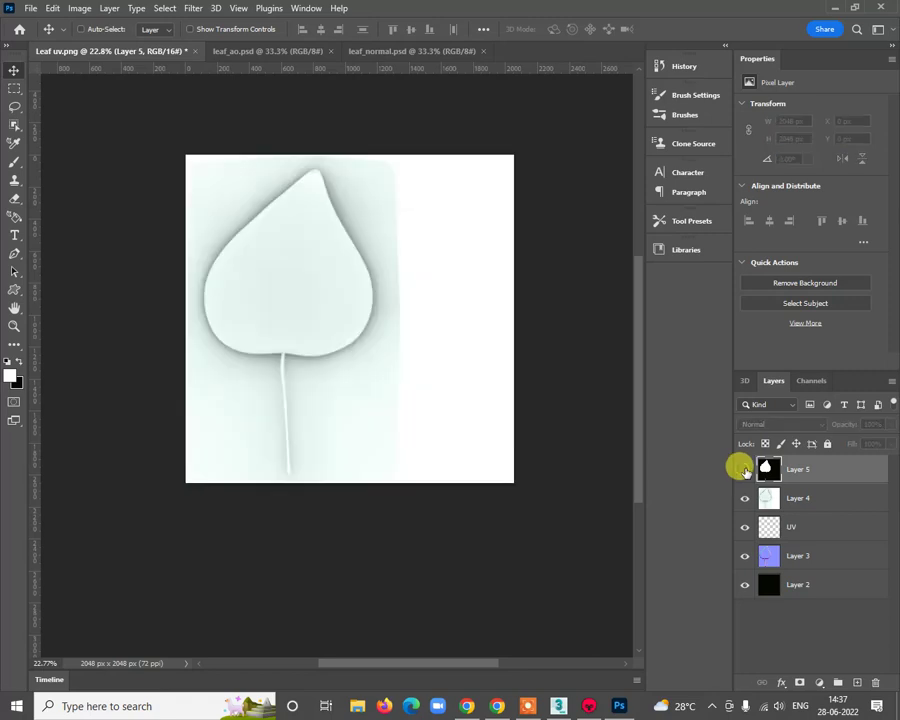
pyautogui.click(815, 586)
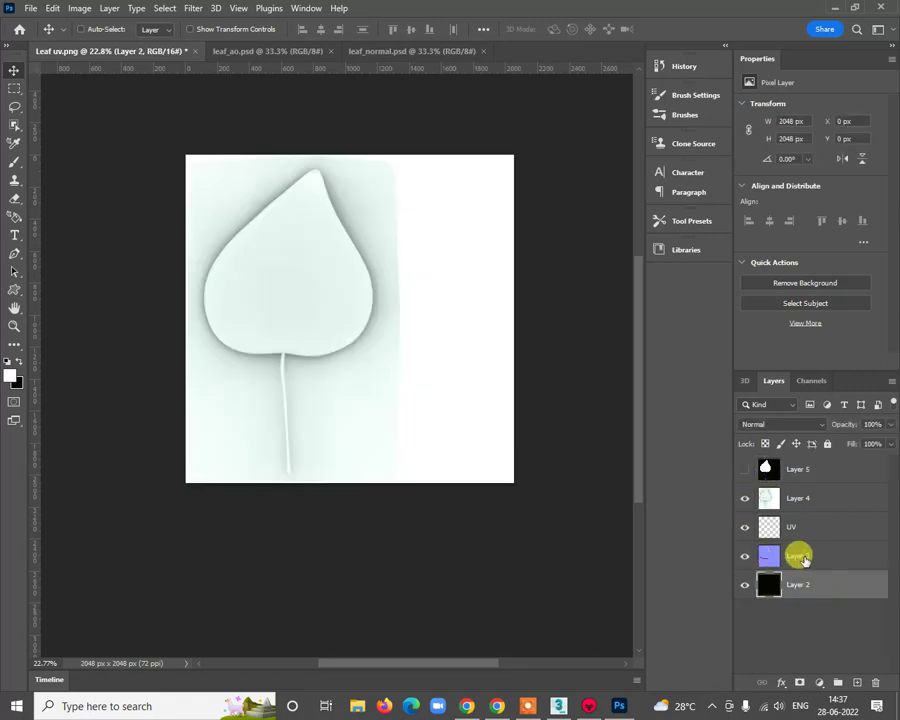
# Step: Open the green leaf photo Capture.PNG from the Desktop
pyautogui.click(32, 10)
pyautogui.click(46, 34)
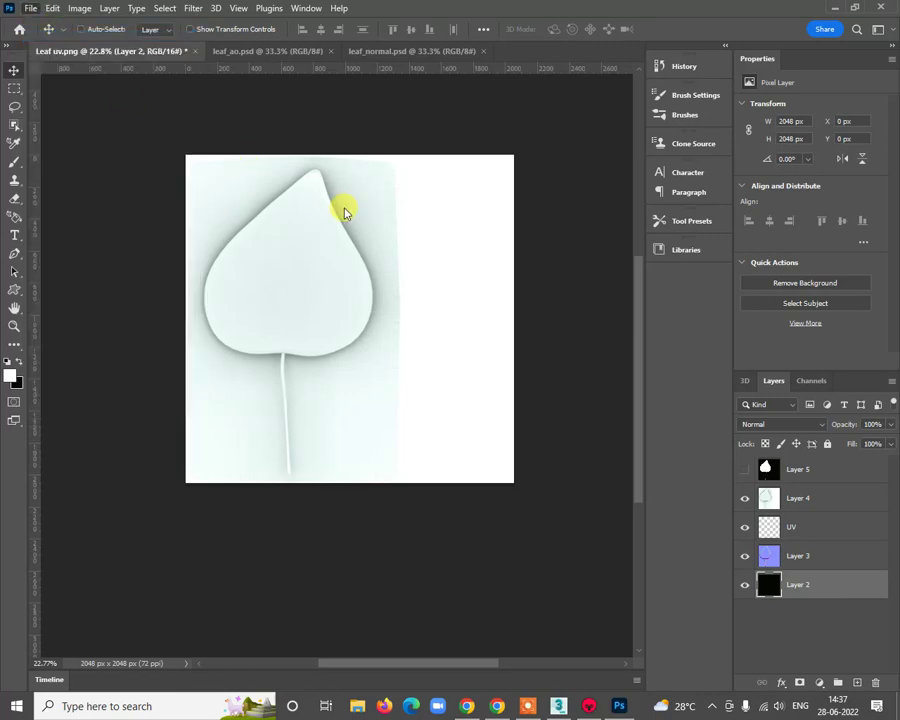
pyautogui.scroll(-15, 345, 219)
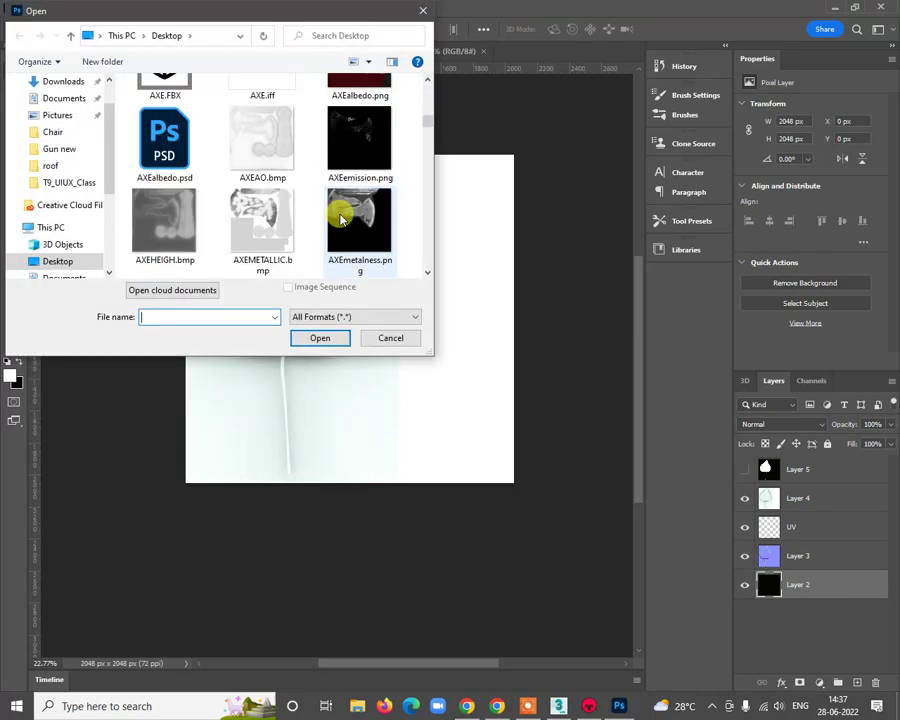
pyautogui.scroll(-10, 341, 219)
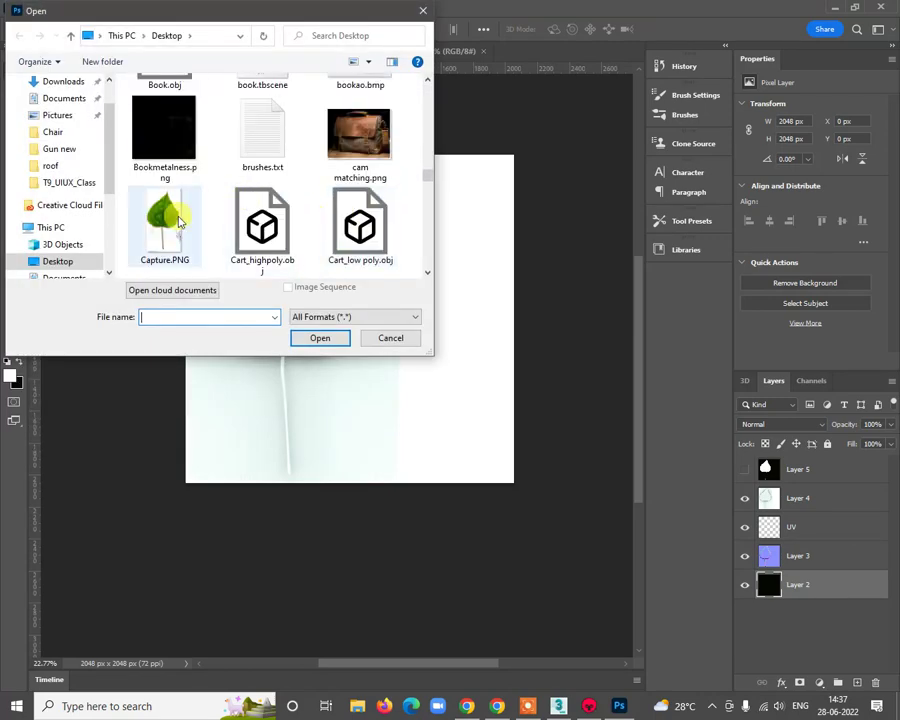
pyautogui.click(158, 231)
pyautogui.click(320, 340)
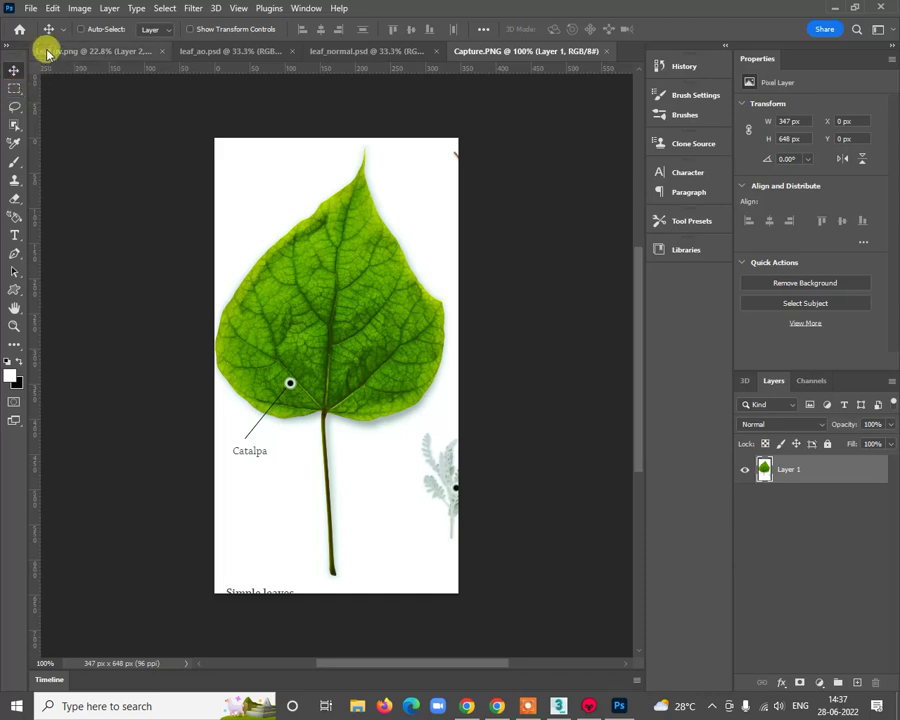
# Step: Select the green leaf with its stem using the Object Selection tool and paste it above Layer 2 in Leaf uv.png
pyautogui.click(13, 122)
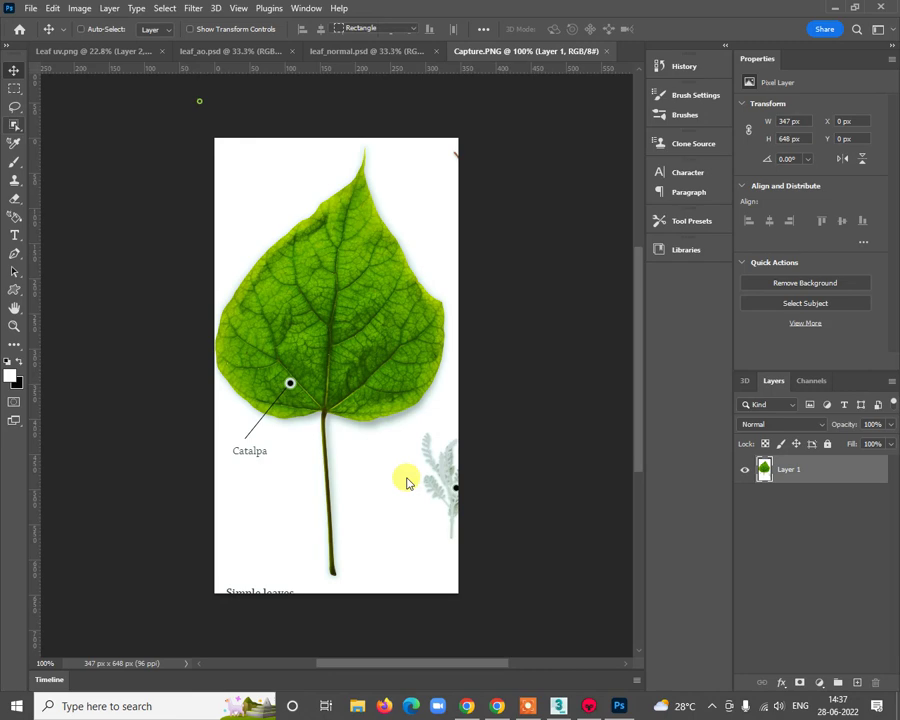
pyautogui.moveTo(407, 483); pyautogui.dragTo(336, 258)
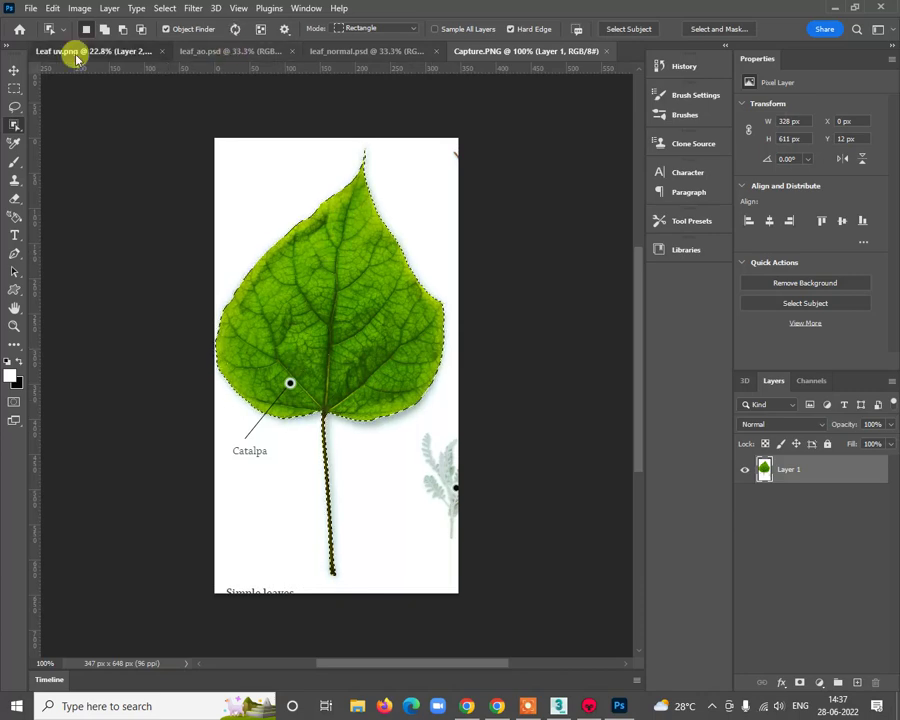
pyautogui.click(76, 55)
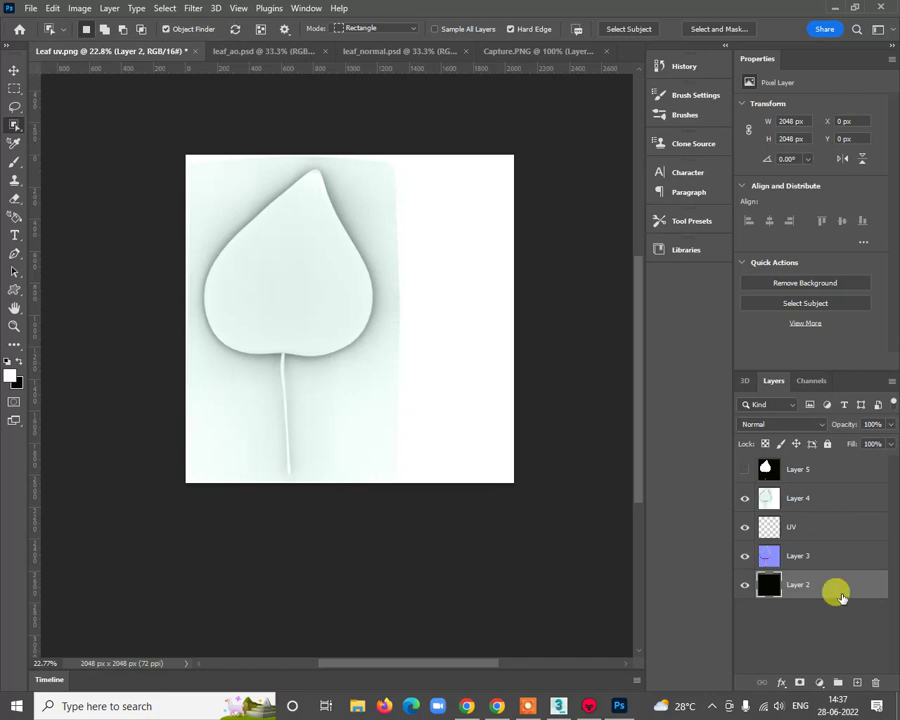
pyautogui.click(857, 682)
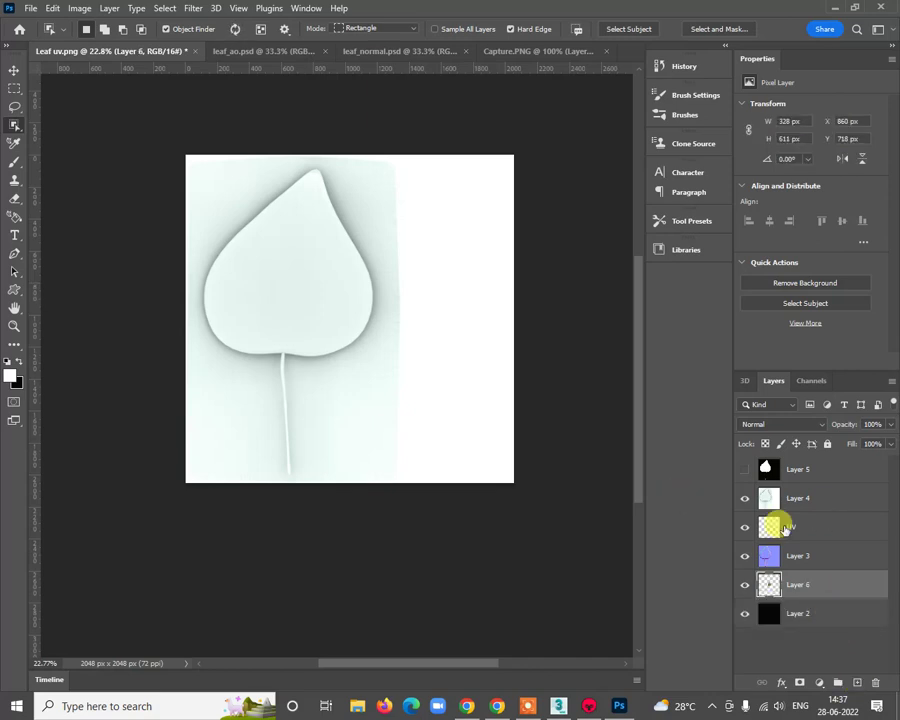
# Step: Hide Layer 3, UV and Layer 4, and move the pasted green leaf to about X 531, Y 849 px
pyautogui.moveTo(743, 555); pyautogui.dragTo(738, 485)
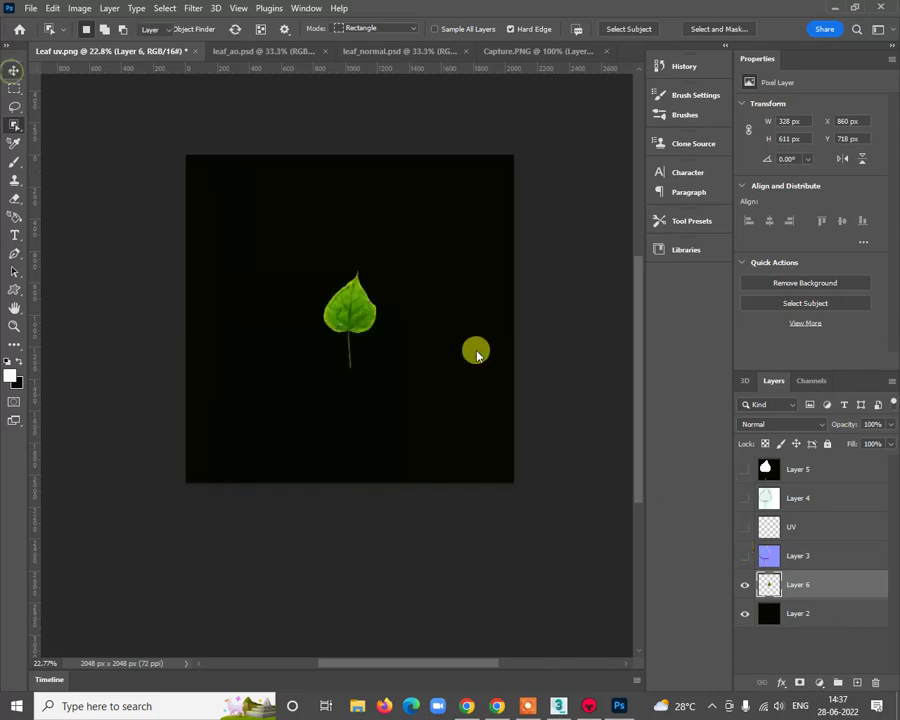
pyautogui.press('v')
pyautogui.moveTo(392, 301); pyautogui.dragTo(343, 321)
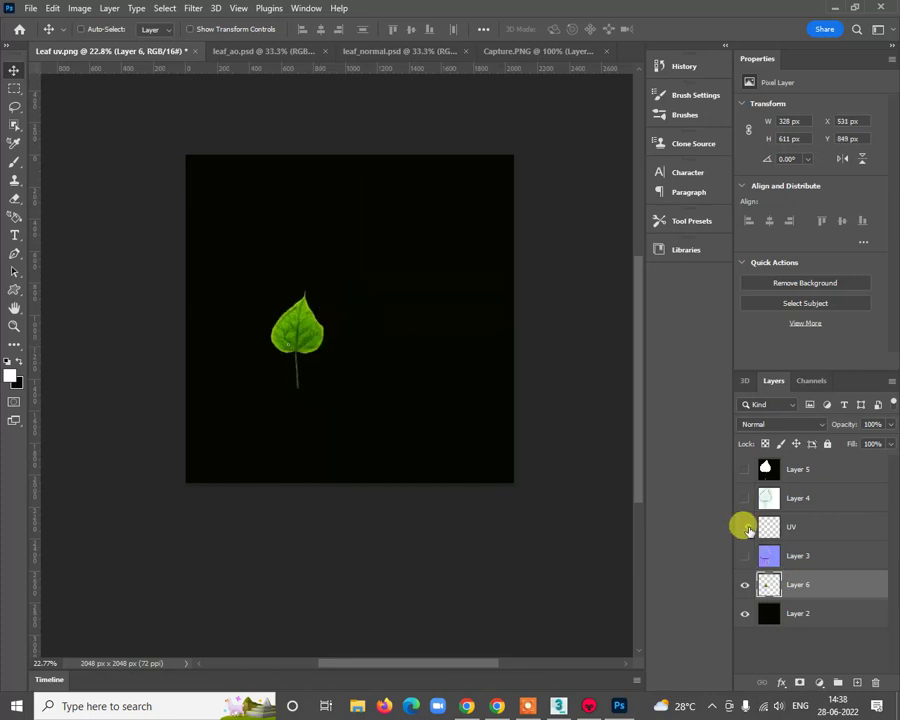
# Step: With UV and Layer 4 shown, raise the green leaf's layer above Layer 4 and position the leaf at about X 508, Y 472 px
pyautogui.click(745, 527)
pyautogui.keyDown('alt'); pyautogui.scroll(1, 275, 321); pyautogui.keyUp('alt')
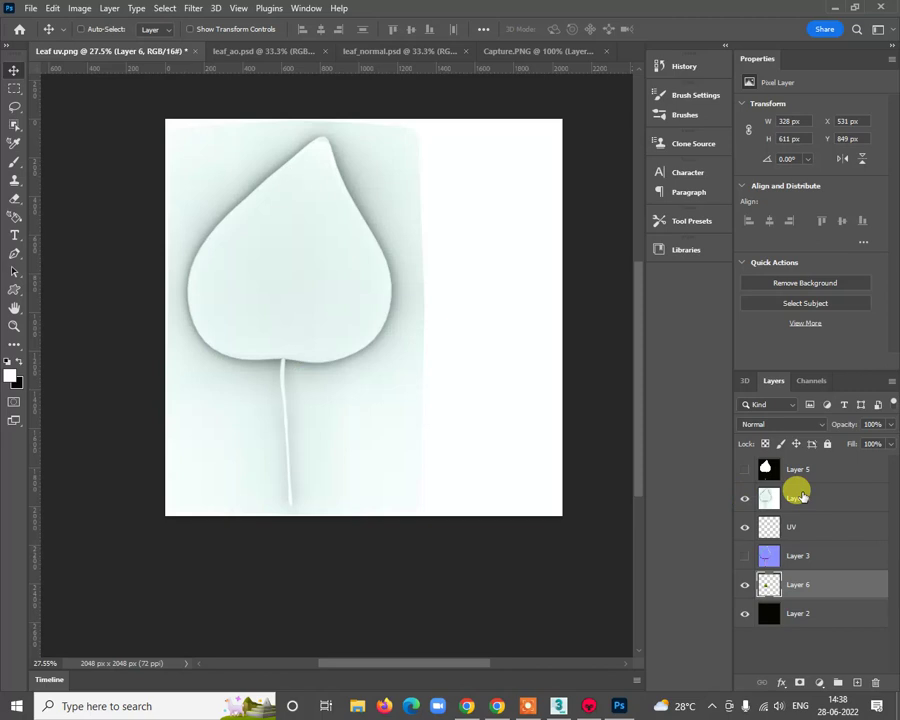
pyautogui.moveTo(802, 496)
pyautogui.mouseDown()
pyautogui.moveTo(800, 568)
pyautogui.moveTo(796, 468)
pyautogui.moveTo(800, 486)
pyautogui.mouseUp()
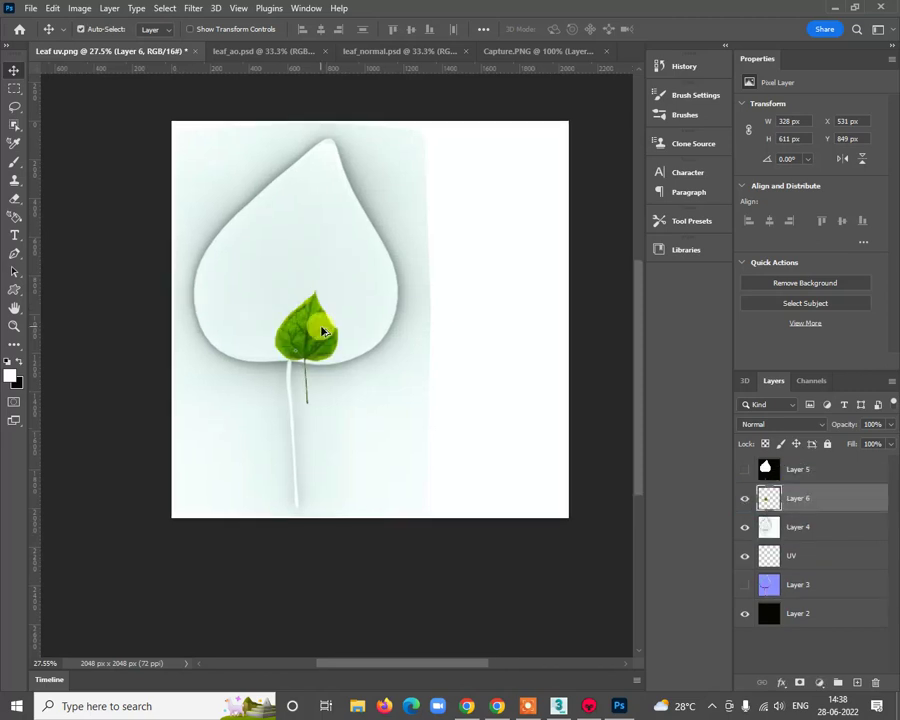
pyautogui.moveTo(322, 332); pyautogui.dragTo(307, 265)
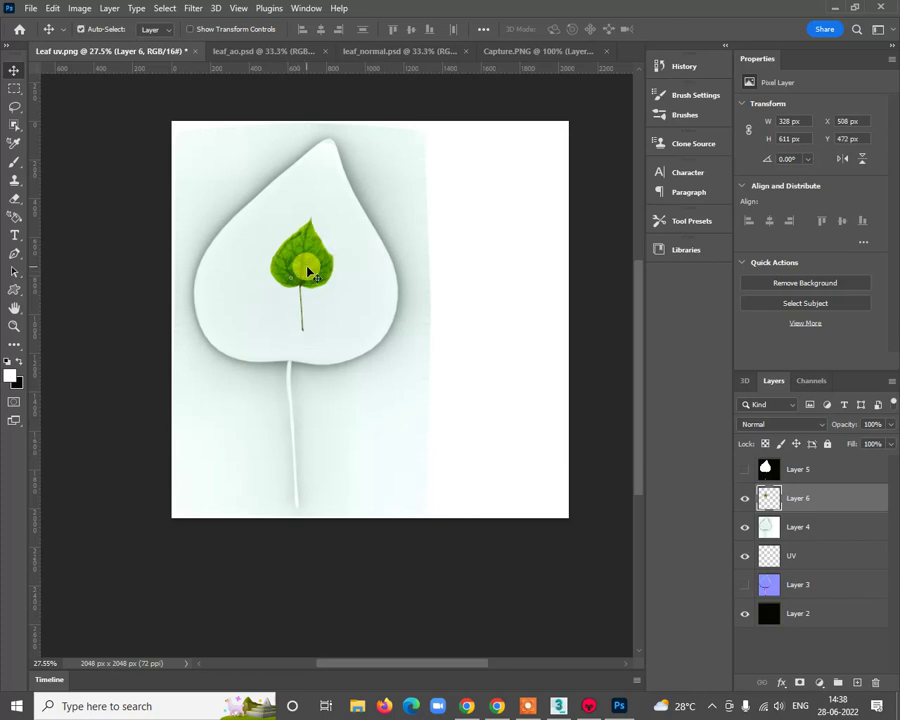
# Step: Scale the green leaf to about 1084 × 1982 px and position it at about X 91, Y 0 px over the Layer 4 leaf
pyautogui.press('ctrl')
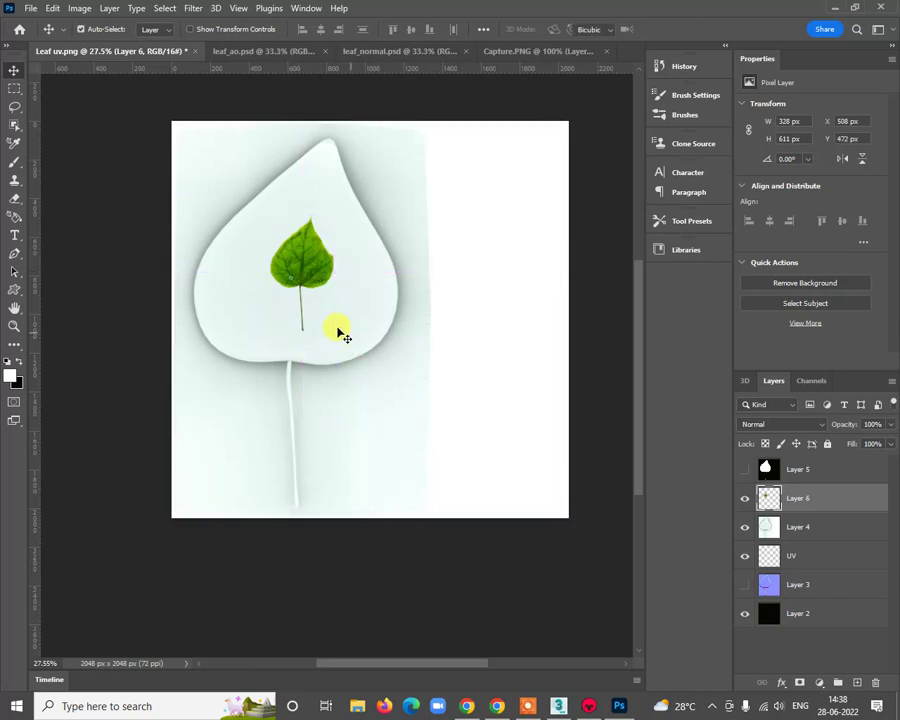
pyautogui.hotkey('ctrl', 't')
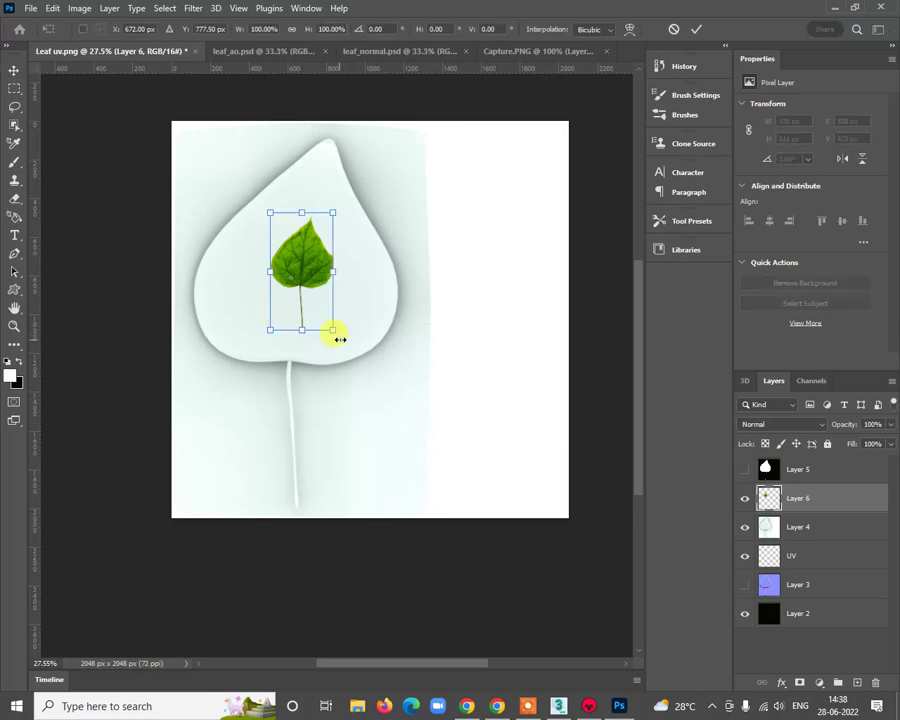
pyautogui.moveTo(350, 348); pyautogui.dragTo(450, 488)
pyautogui.moveTo(375, 366); pyautogui.dragTo(316, 312)
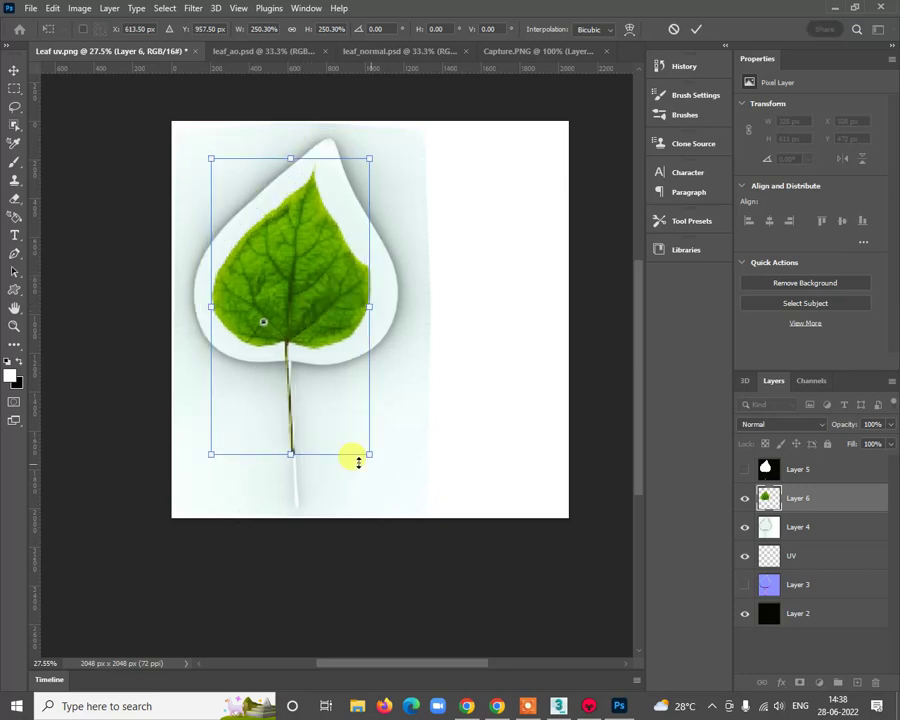
pyautogui.moveTo(358, 462); pyautogui.dragTo(426, 547)
pyautogui.moveTo(355, 353); pyautogui.dragTo(336, 312)
pyautogui.moveTo(398, 116)
pyautogui.keyDown('alt'); pyautogui.mouseDown()
pyautogui.moveTo(400, 106)
pyautogui.moveTo(392, 108)
pyautogui.moveTo(397, 121)
pyautogui.mouseUp(); pyautogui.keyUp('alt')
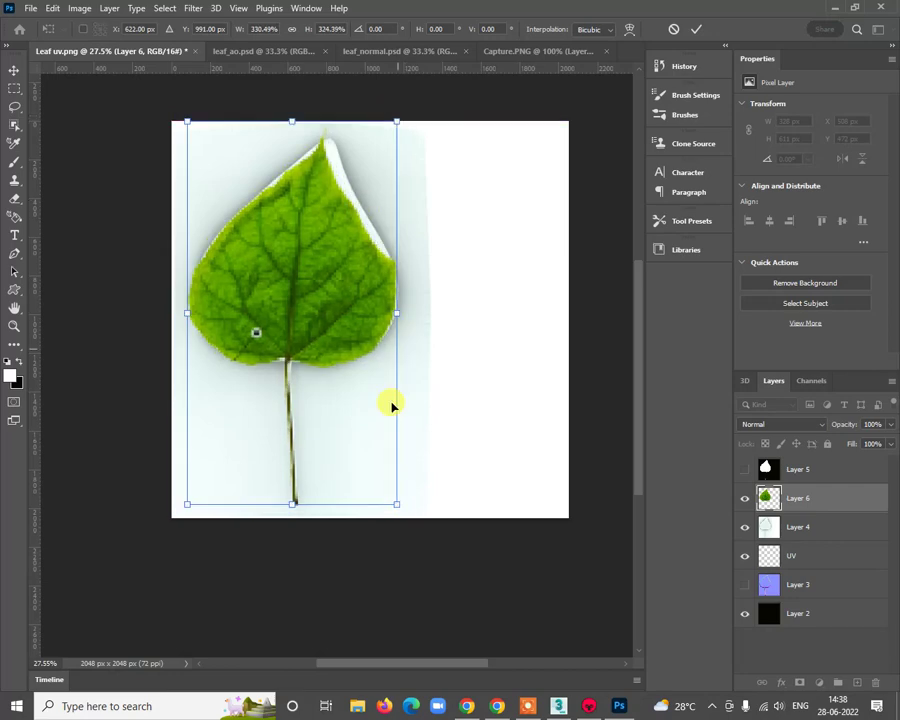
pyautogui.doubleClick(313, 297)
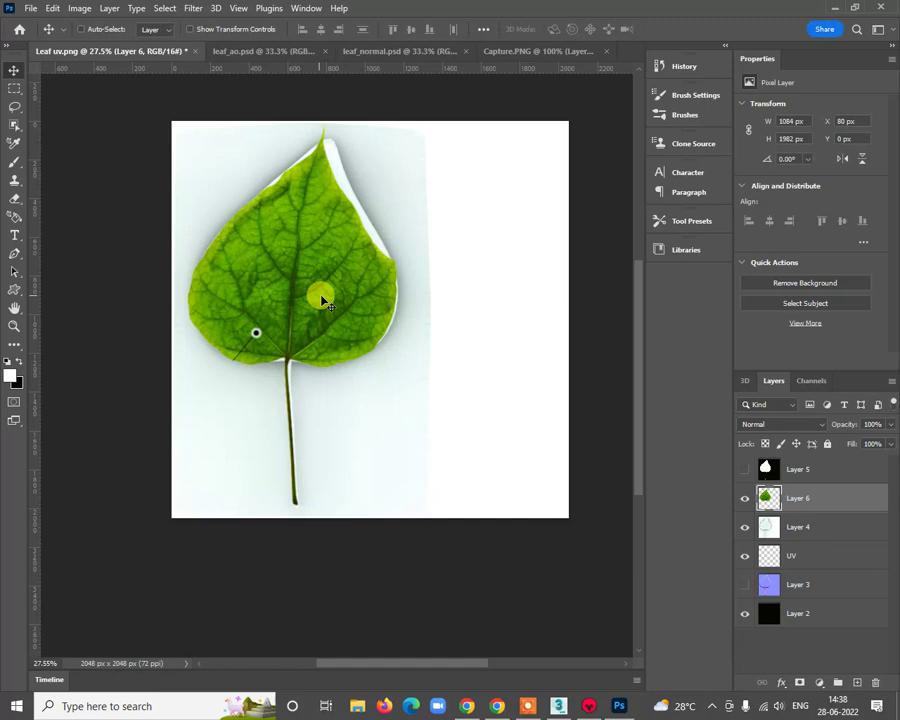
pyautogui.moveTo(321, 296); pyautogui.dragTo(324, 296)
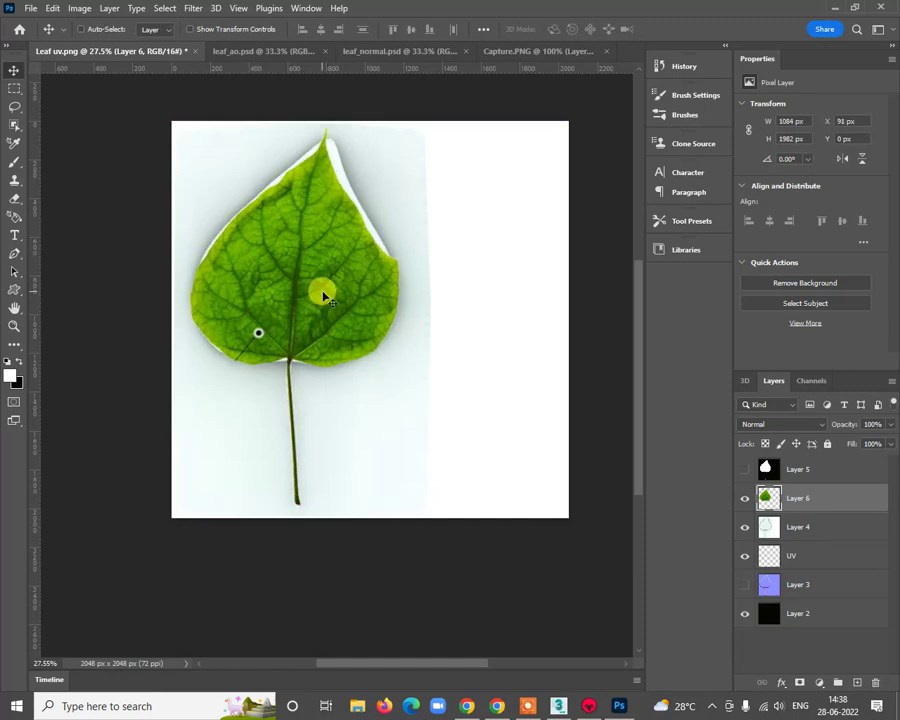
# Step: Start a Warp transform on the green leaf and reshape its interior and lower edge to follow the Layer 4 leaf outline
pyautogui.click(54, 8)
pyautogui.moveTo(120, 330)
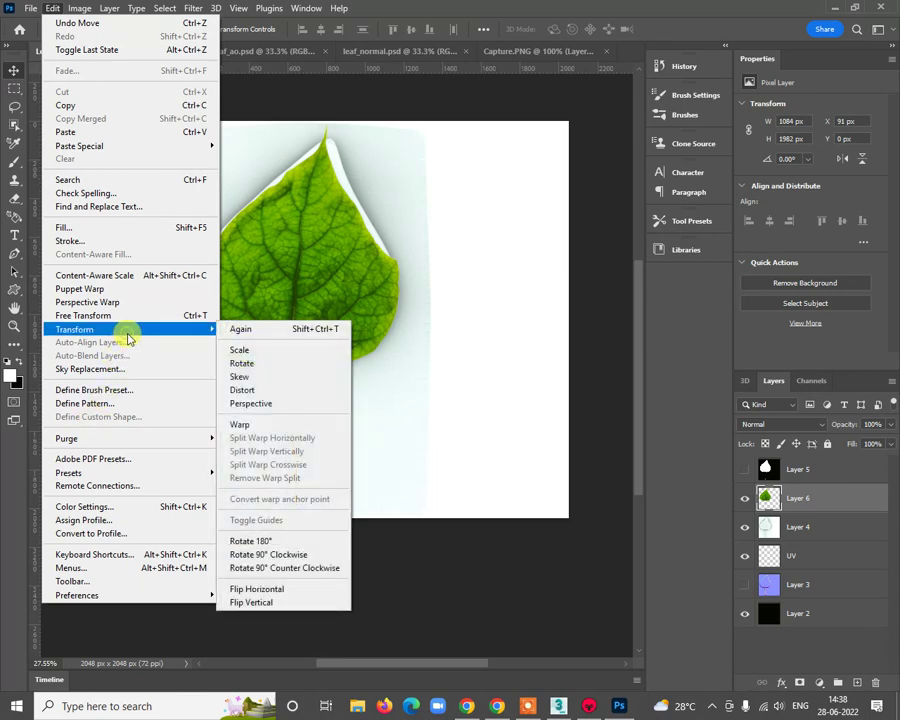
pyautogui.click(262, 426)
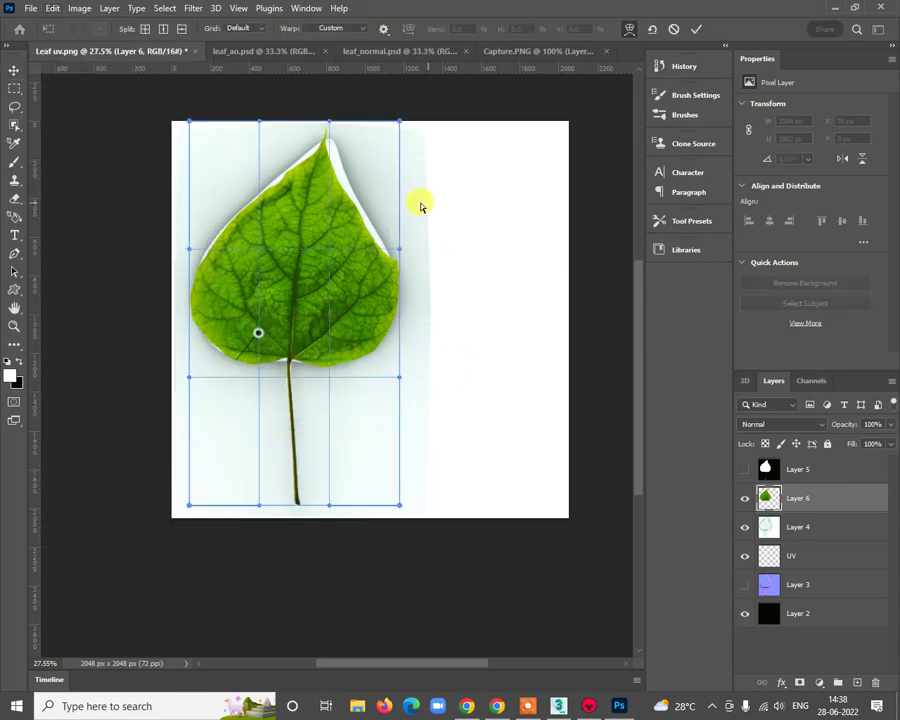
pyautogui.moveTo(336, 252); pyautogui.dragTo(338, 246)
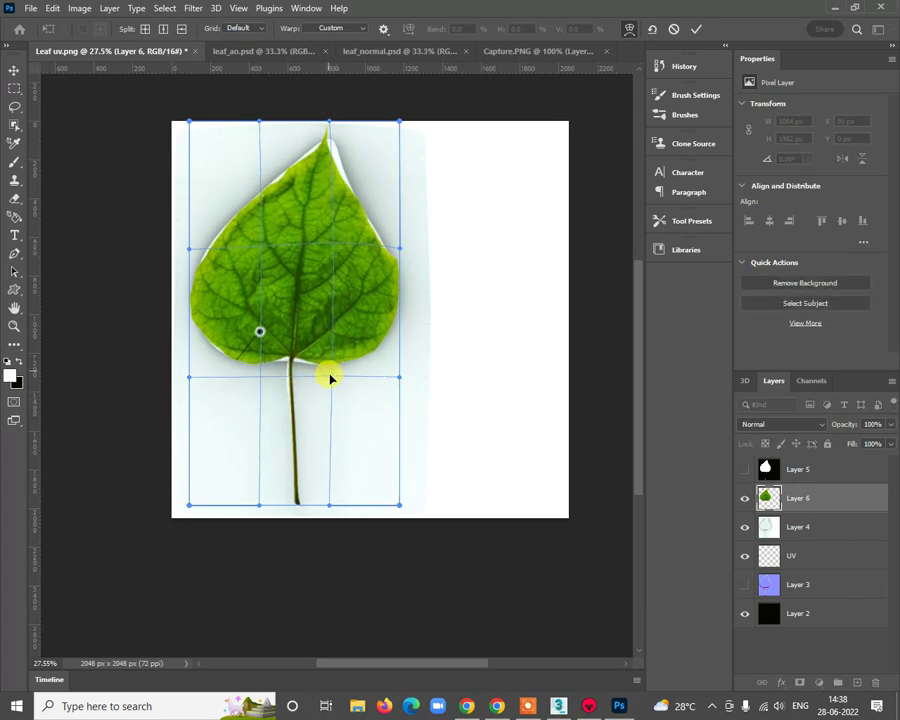
pyautogui.moveTo(327, 374); pyautogui.dragTo(330, 380)
pyautogui.moveTo(190, 377); pyautogui.dragTo(185, 378)
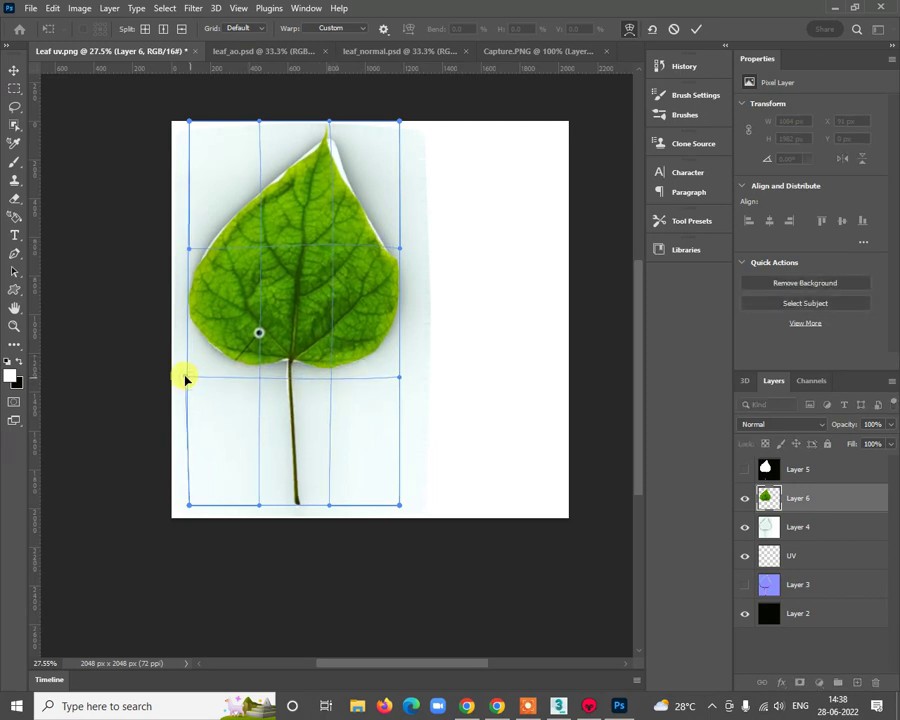
pyautogui.moveTo(331, 380); pyautogui.dragTo(331, 382)
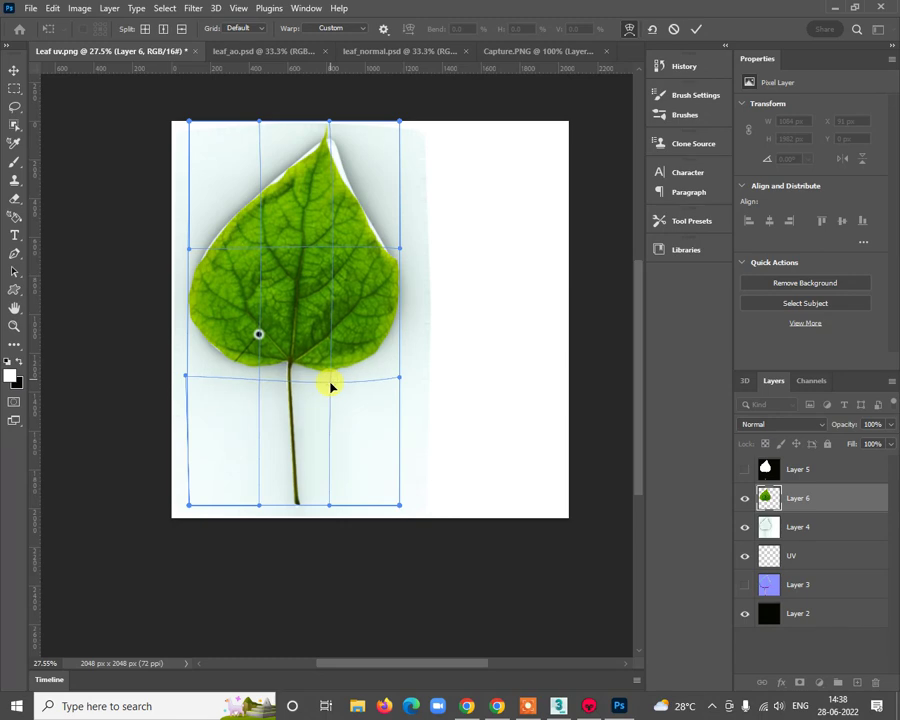
# Step: Warp the leaf's tip, upper-right edge and lower-left lobe to cover the outline underneath, and apply the warp
pyautogui.moveTo(329, 127)
pyautogui.mouseDown()
pyautogui.moveTo(335, 104)
pyautogui.moveTo(341, 125)
pyautogui.mouseUp()
pyautogui.moveTo(258, 250)
pyautogui.mouseDown()
pyautogui.moveTo(253, 233)
pyautogui.moveTo(258, 245)
pyautogui.mouseUp()
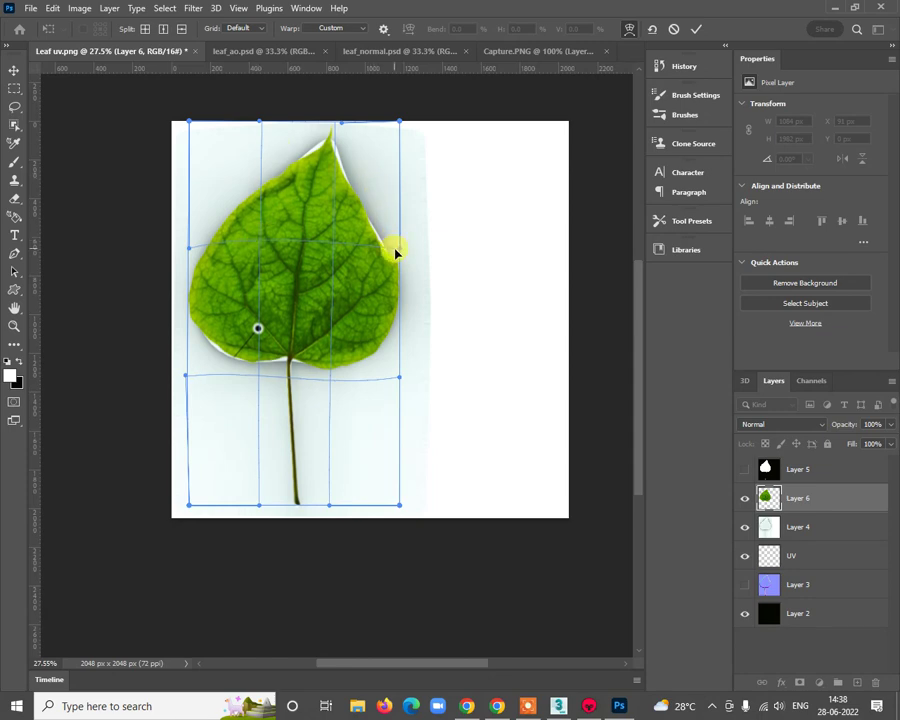
pyautogui.moveTo(395, 253); pyautogui.dragTo(406, 232)
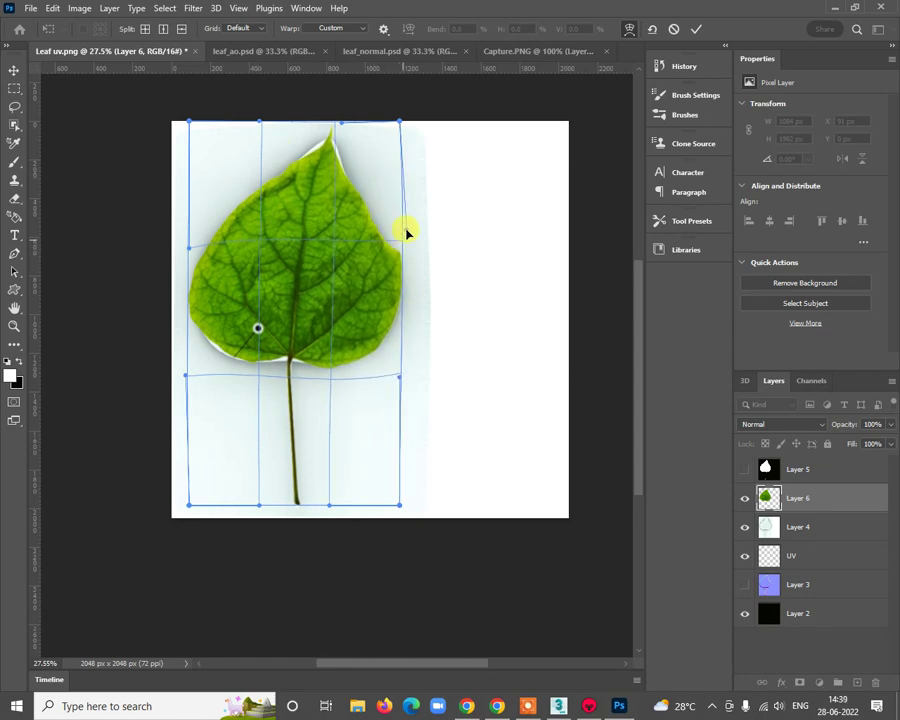
pyautogui.moveTo(340, 121); pyautogui.dragTo(343, 106)
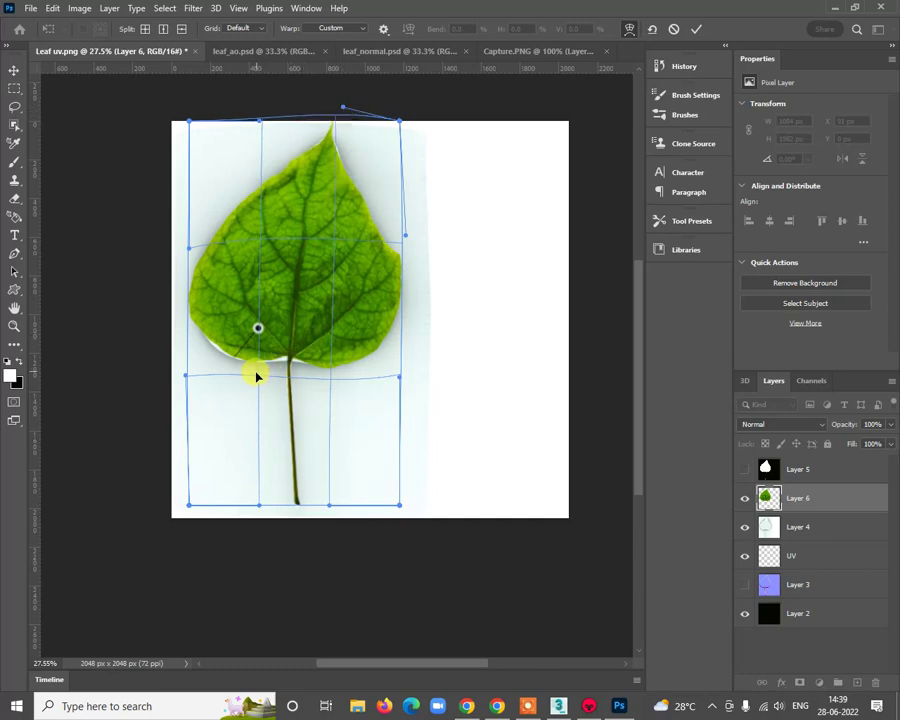
pyautogui.moveTo(259, 378); pyautogui.dragTo(259, 386)
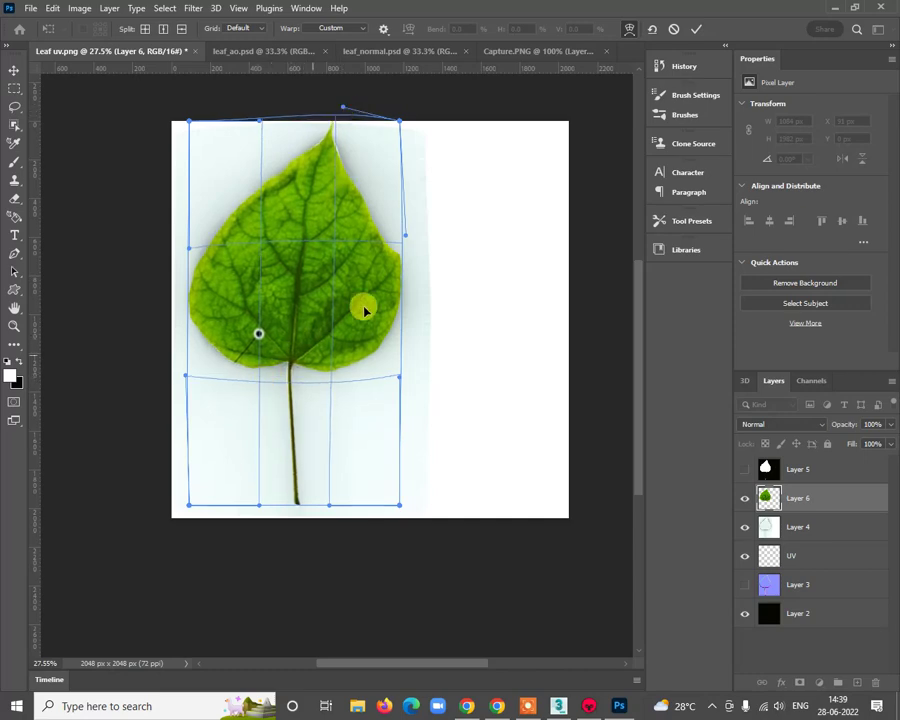
pyautogui.moveTo(402, 123); pyautogui.dragTo(401, 125)
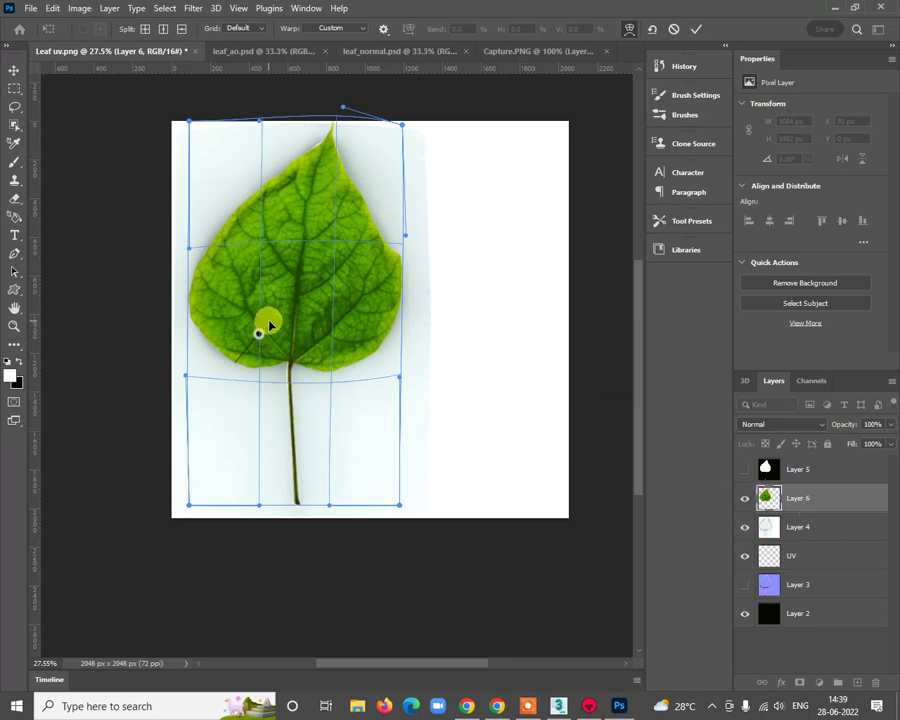
pyautogui.press('Return')
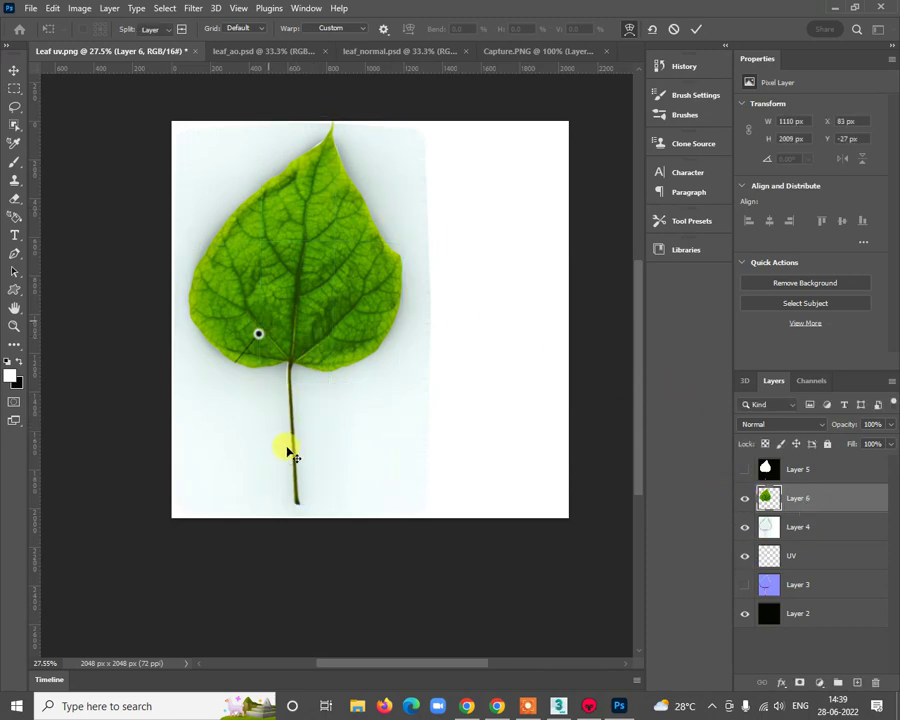
# Step: Add a new layer above Layer 6 and use the Clone Stamp to copy stem texture over the white gap beside the upper stem
pyautogui.keyDown('alt'); pyautogui.scroll(3, 292, 452); pyautogui.keyUp('alt')
pyautogui.keyDown('alt'); pyautogui.scroll(2, 306, 381); pyautogui.keyUp('alt')
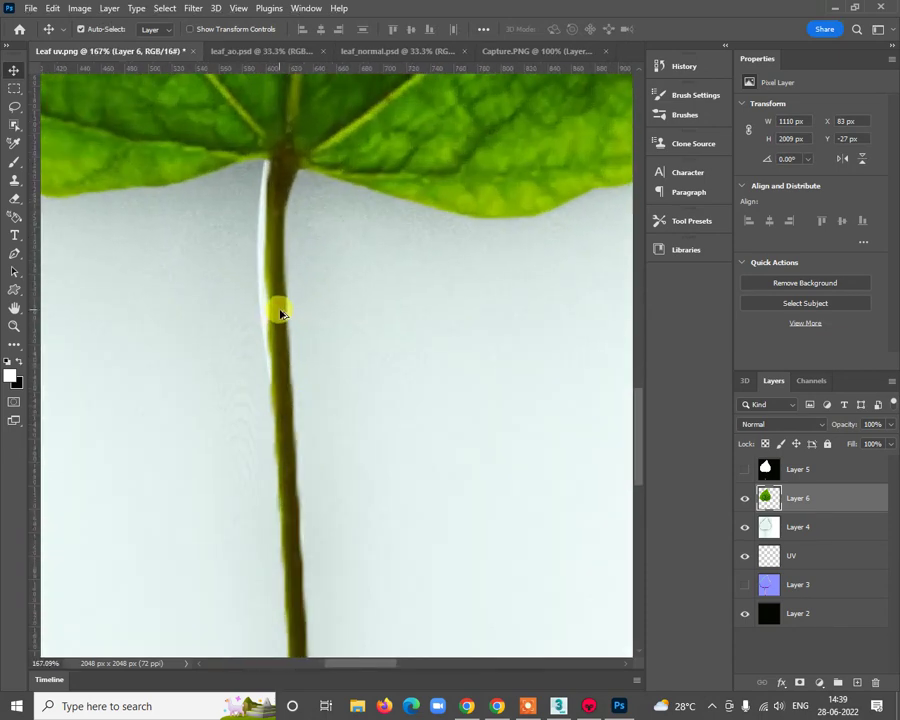
pyautogui.keyDown('alt'); pyautogui.scroll(-2, 278, 292); pyautogui.keyUp('alt')
pyautogui.keyDown('alt'); pyautogui.scroll(-1, 282, 316); pyautogui.keyUp('alt')
pyautogui.keyDown('alt'); pyautogui.scroll(3, 280, 380); pyautogui.keyUp('alt')
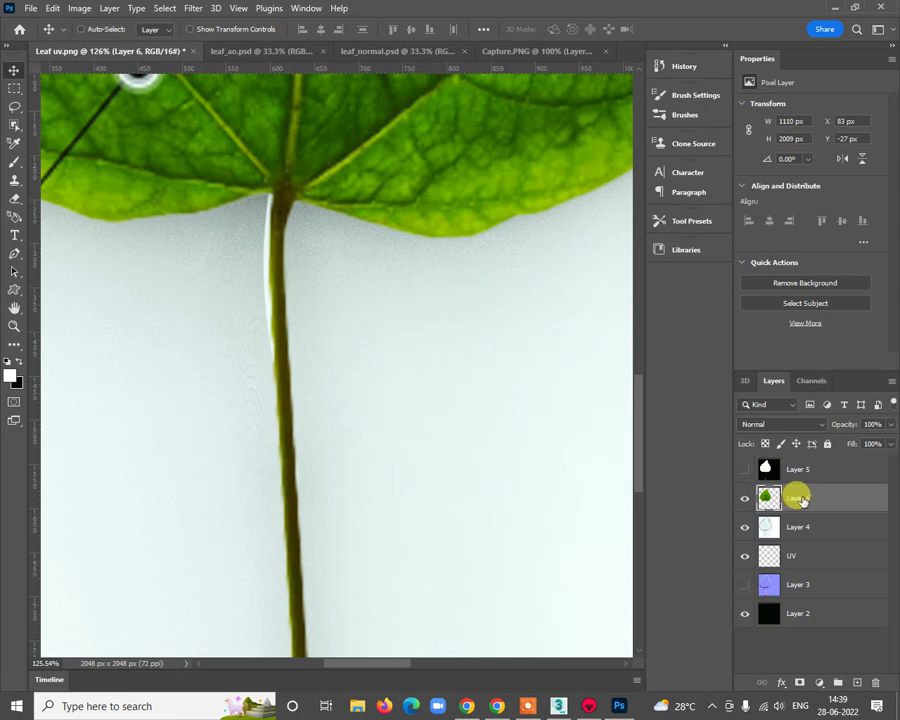
pyautogui.click(855, 682)
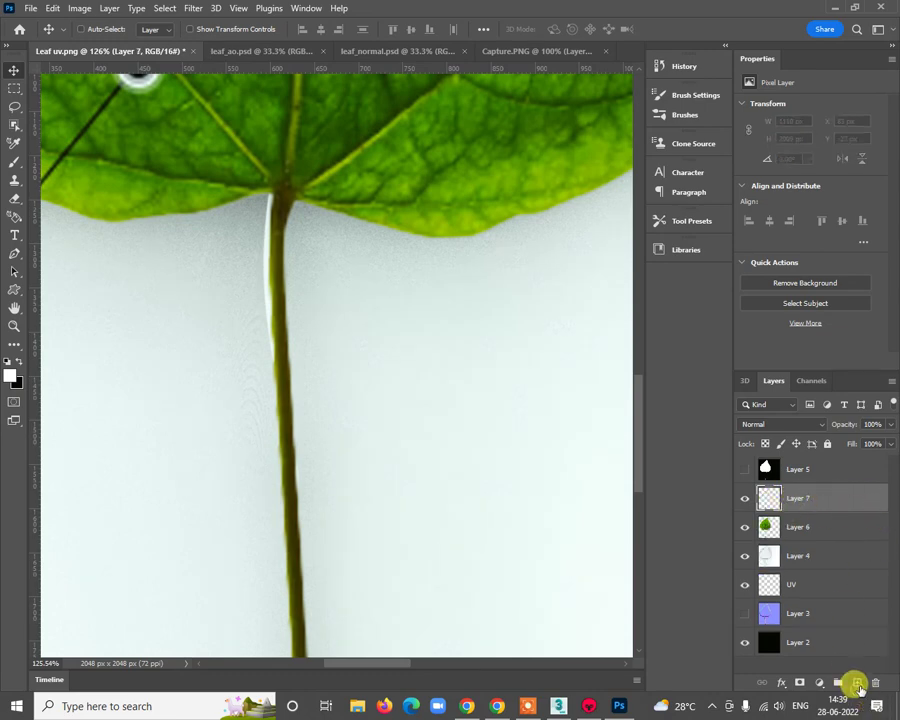
pyautogui.click(15, 180)
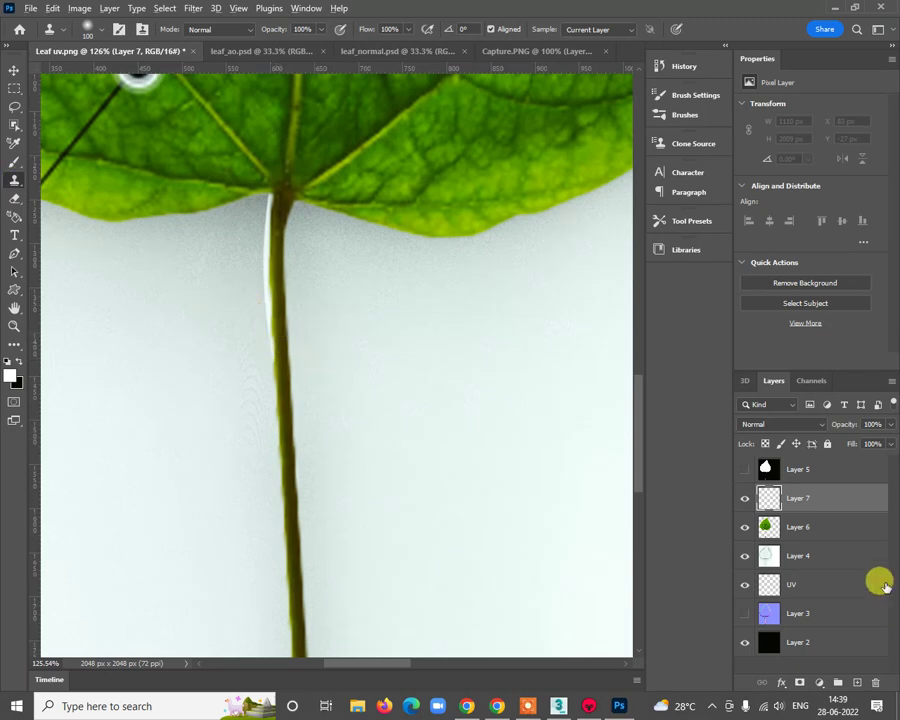
pyautogui.click(822, 526)
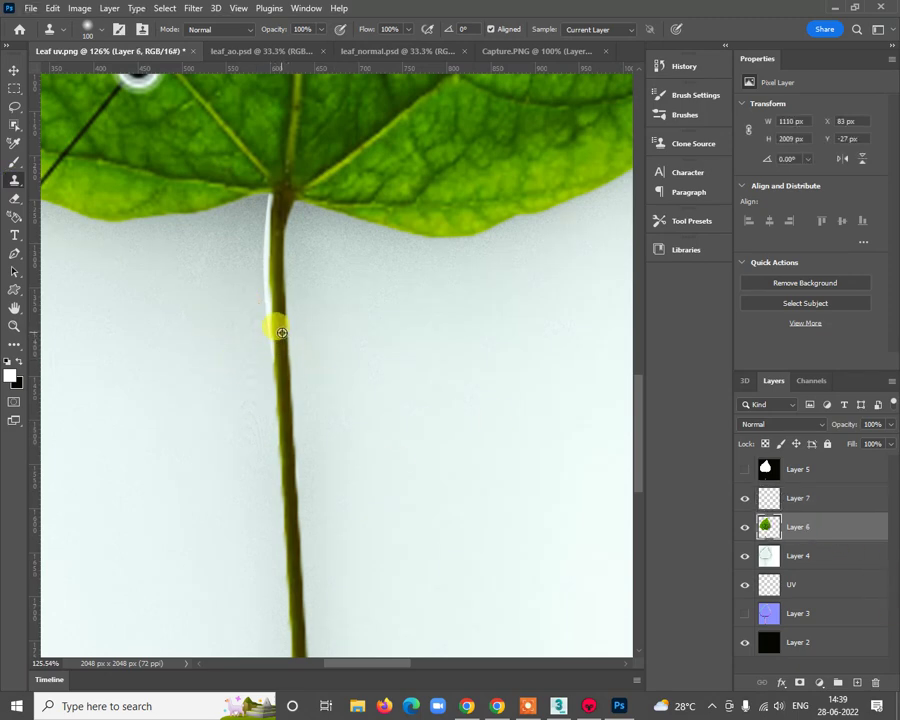
pyautogui.click(797, 497)
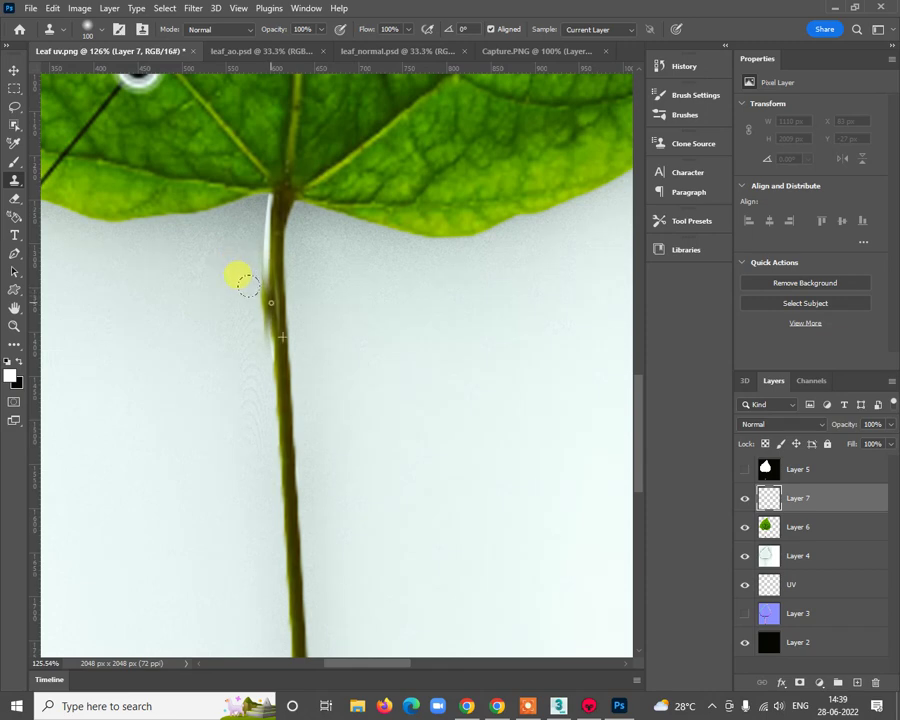
pyautogui.moveTo(248, 285)
pyautogui.mouseDown()
pyautogui.moveTo(250, 311)
pyautogui.moveTo(249, 222)
pyautogui.moveTo(245, 321)
pyautogui.mouseUp()
pyautogui.click(254, 202)
# Step: Place Layer 7 with the cloned stem beneath Layer 6 and nudge it sideways to X 571 px
pyautogui.moveTo(826, 498); pyautogui.dragTo(820, 533)
pyautogui.click(176, 259)
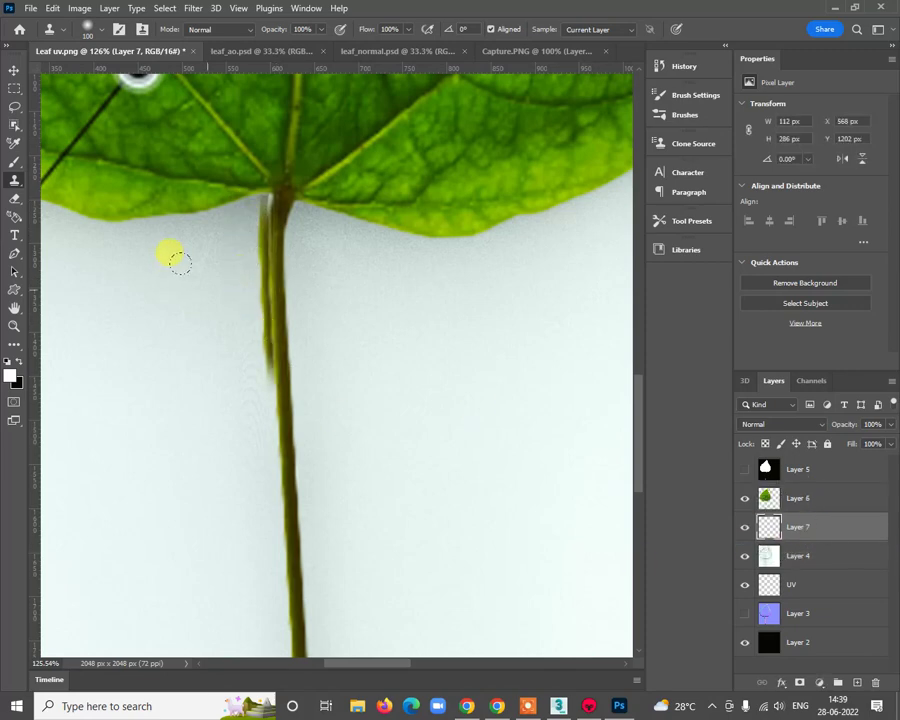
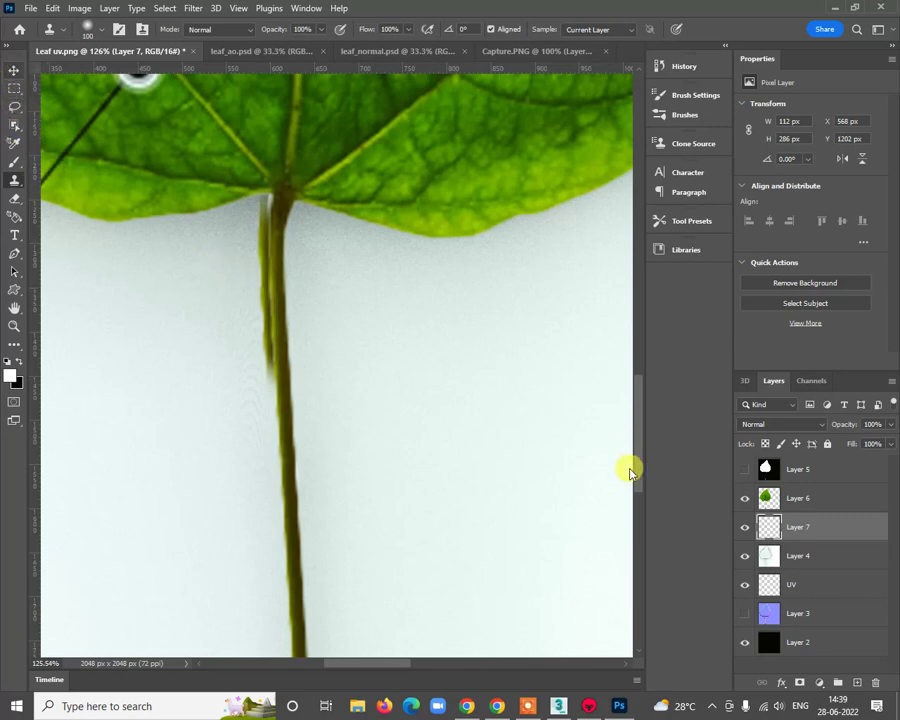
pyautogui.press('w')
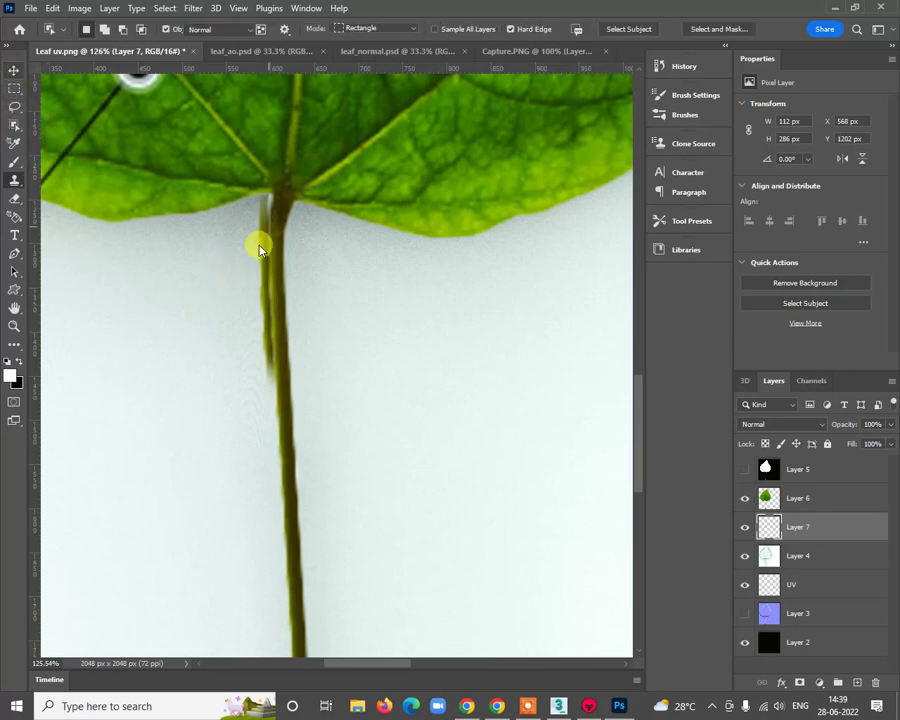
pyautogui.press('v')
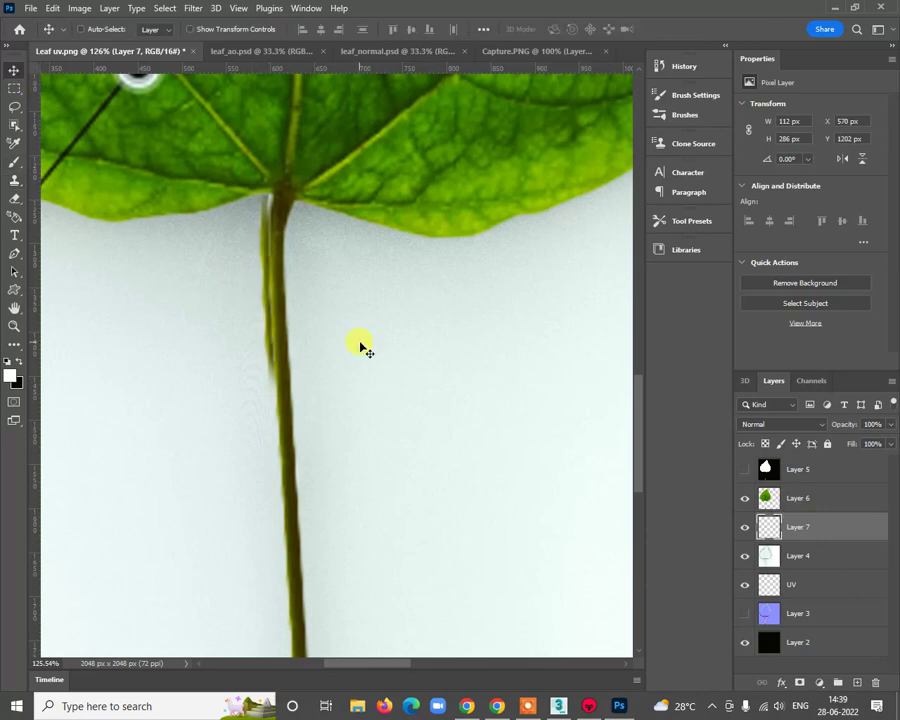
pyautogui.press('Right')
pyautogui.press('Right')
pyautogui.press('Right')
pyautogui.press('Left')
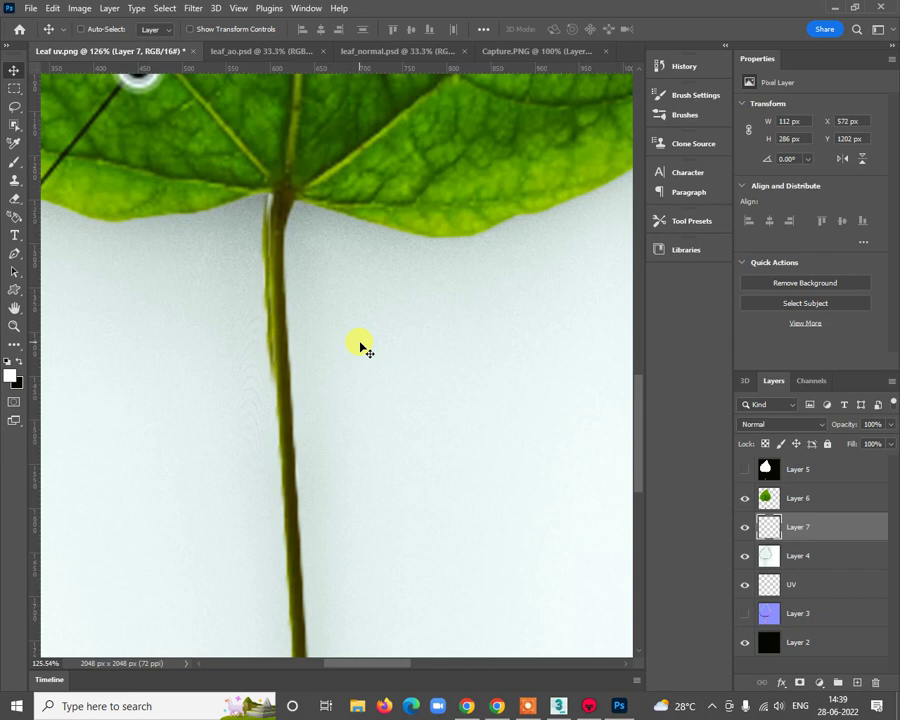
pyautogui.press('Left')
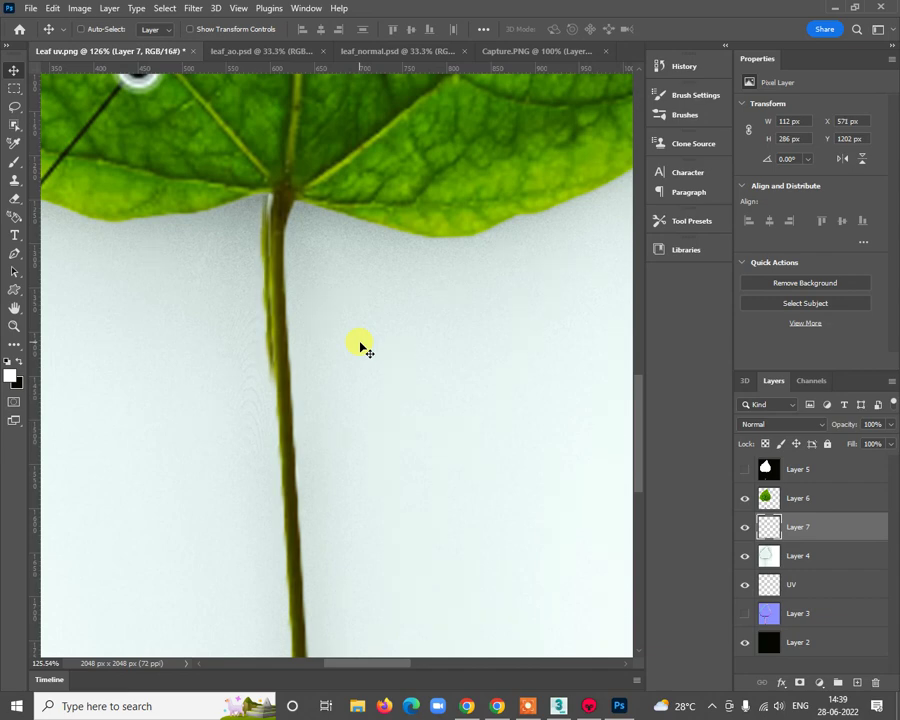
# Step: Hide Layer 7, lasso the upper stem together with the white gap beside it, and make Layer 6 active
pyautogui.click(745, 527)
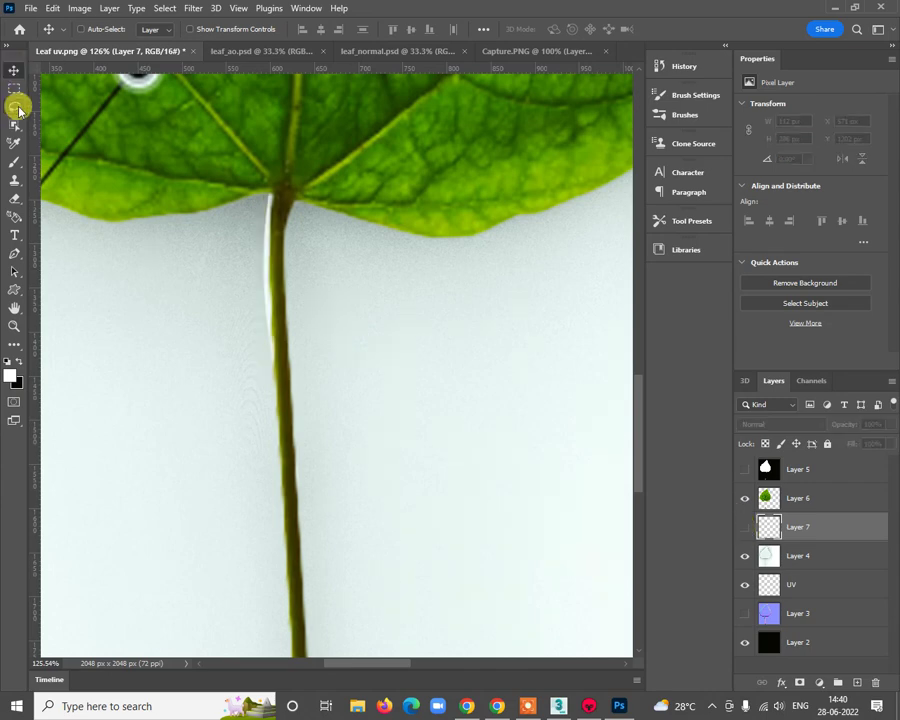
pyautogui.click(16, 107)
pyautogui.moveTo(277, 191)
pyautogui.mouseDown()
pyautogui.moveTo(277, 367)
pyautogui.moveTo(258, 313)
pyautogui.moveTo(277, 191)
pyautogui.mouseUp()
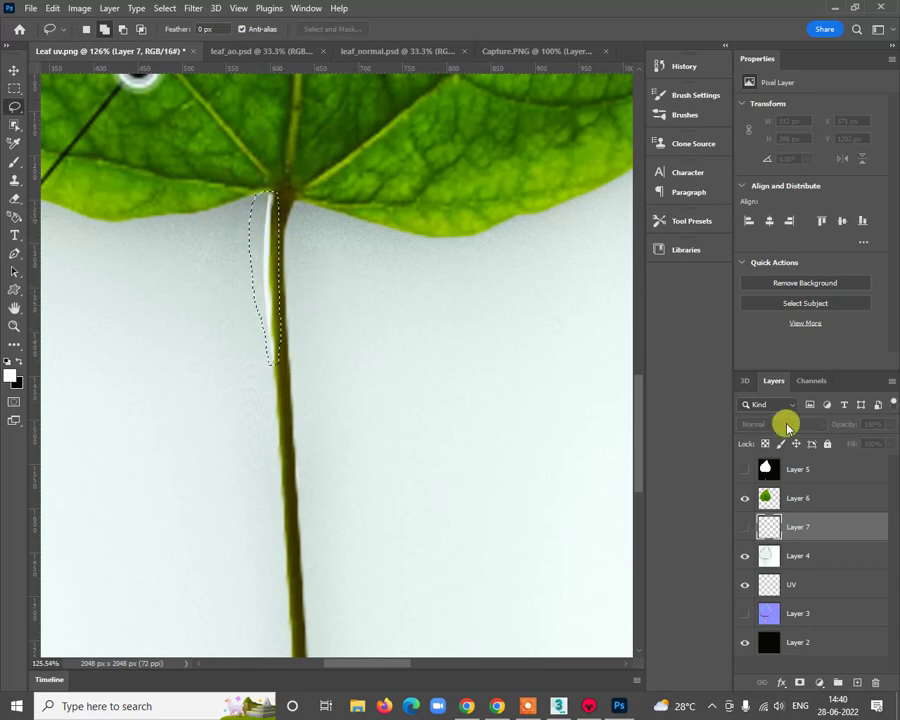
pyautogui.click(791, 500)
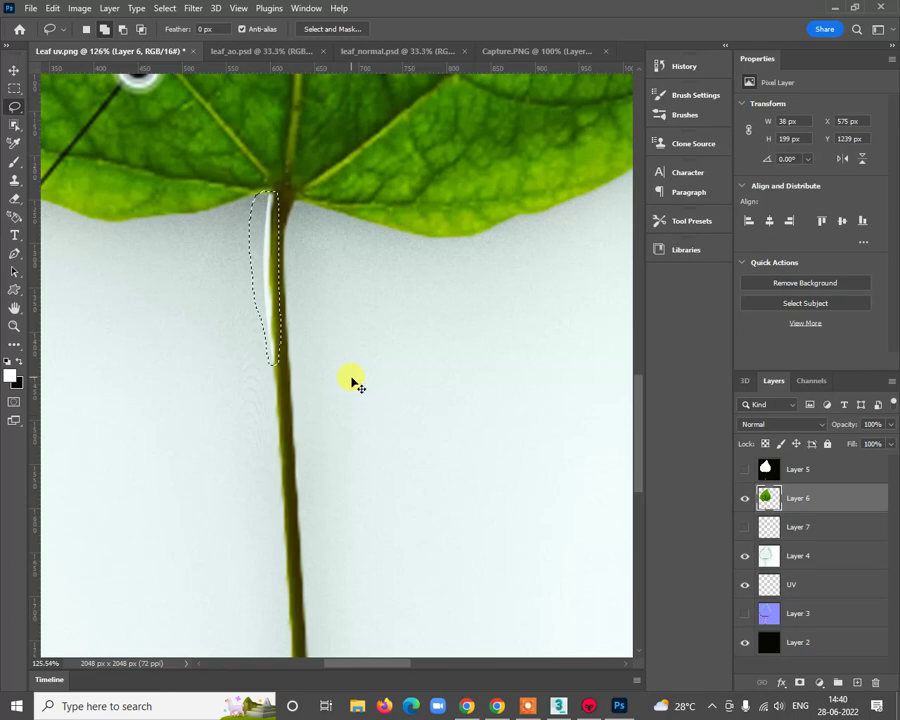
# Step: Widen the selected stem section with Free Transform to about 51 px so it covers the white gap, and deselect
pyautogui.hotkey('ctrl', 't')
pyautogui.moveTo(247, 277); pyautogui.dragTo(230, 276)
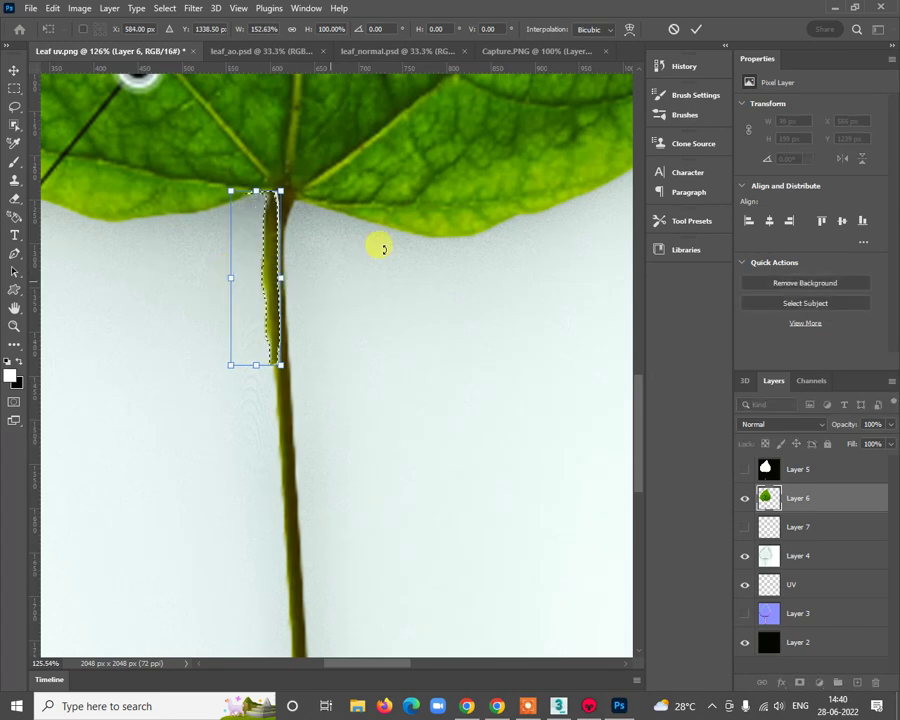
pyautogui.moveTo(280, 191); pyautogui.dragTo(285, 199)
pyautogui.press('Return')
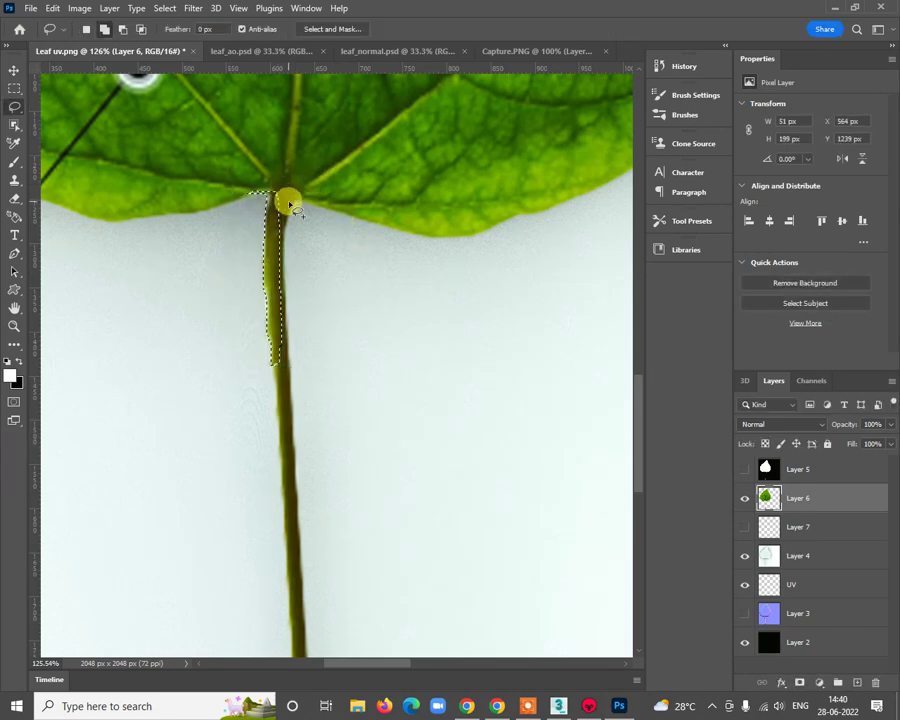
pyautogui.hotkey('ctrl', 'd')
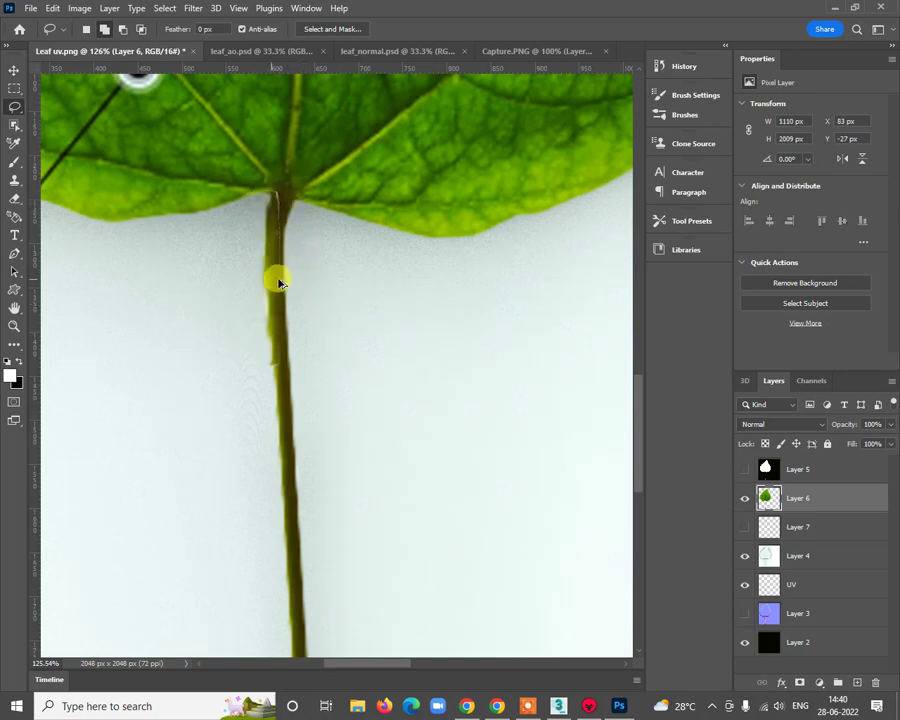
# Step: Retouch the visible seam and lower edge of the widened upper stem on Layer 6 using the Clone Stamp with a 20 px brush
pyautogui.keyDown('alt'); pyautogui.scroll(3, 279, 283); pyautogui.keyUp('alt')
pyautogui.keyDown('alt'); pyautogui.scroll(-4, 288, 276); pyautogui.keyUp('alt')
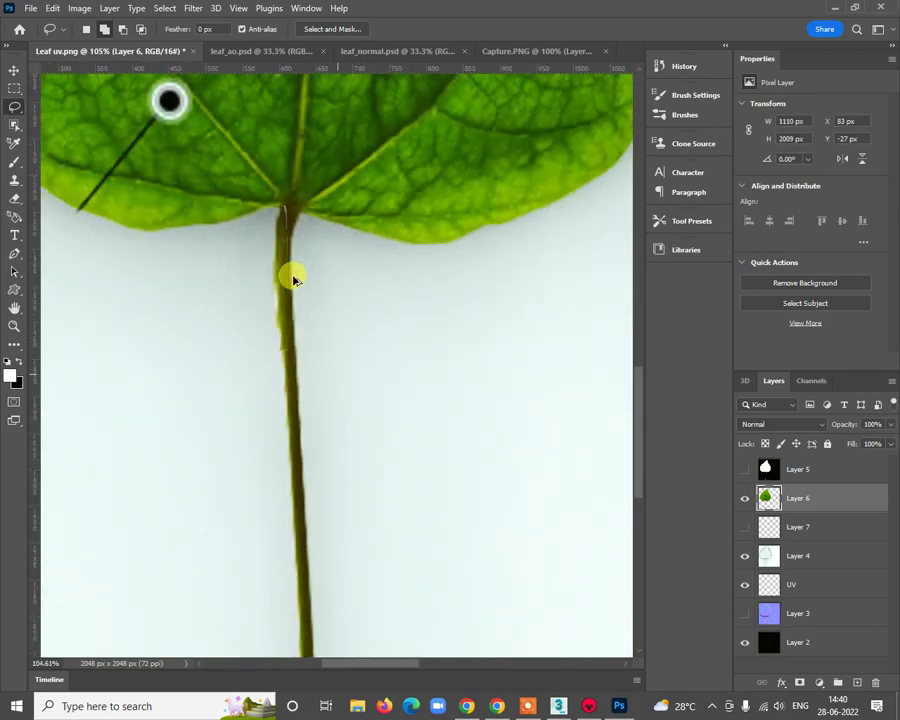
pyautogui.keyDown('alt'); pyautogui.scroll(4, 288, 300); pyautogui.keyUp('alt')
pyautogui.keyDown('alt'); pyautogui.scroll(1, 295, 240); pyautogui.keyUp('alt')
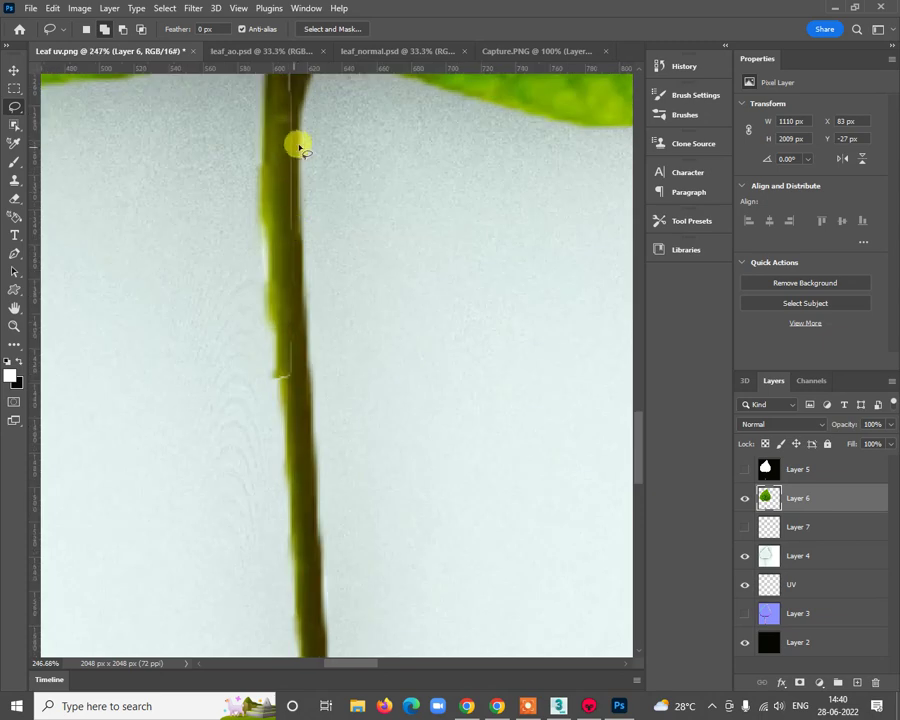
pyautogui.click(14, 184)
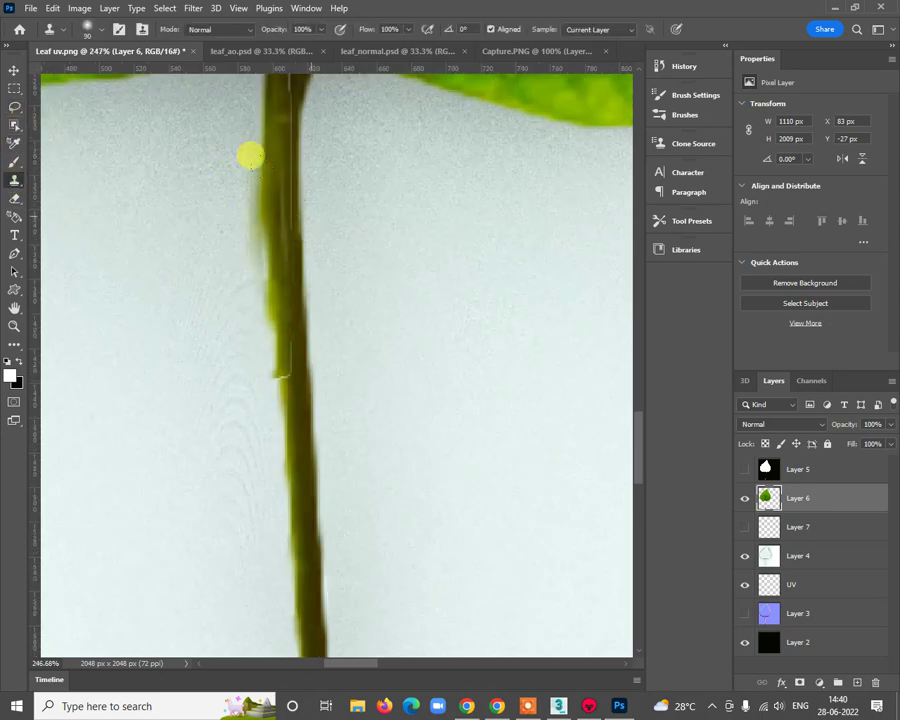
pyautogui.press('[')
pyautogui.press('[')
pyautogui.press('[')
pyautogui.press('[')
pyautogui.press('[')
pyautogui.press('[')
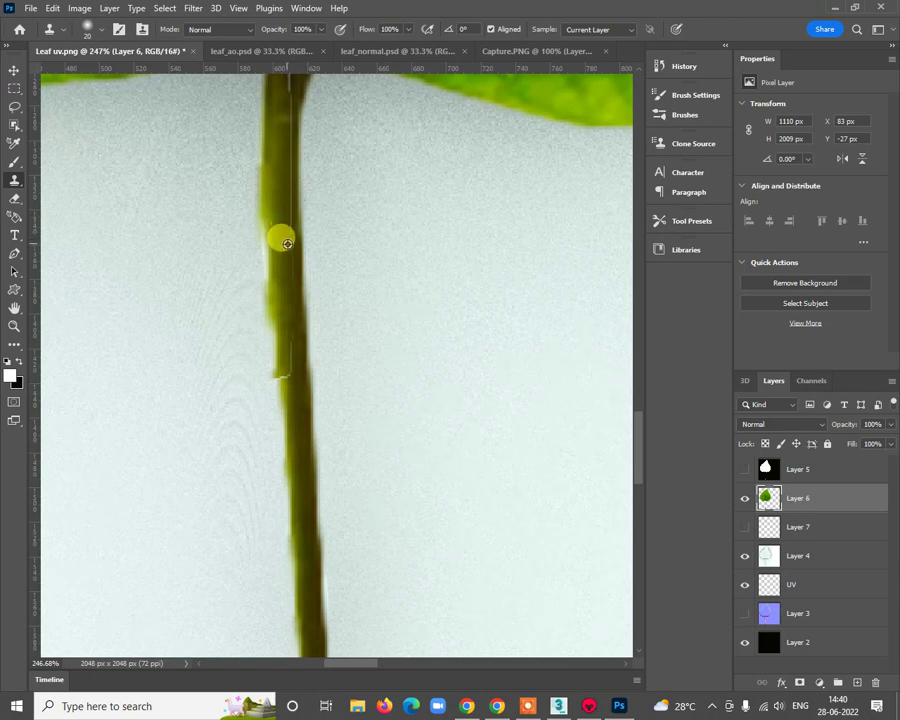
pyautogui.moveTo(282, 195)
pyautogui.mouseDown()
pyautogui.moveTo(271, 92)
pyautogui.moveTo(267, 207)
pyautogui.moveTo(281, 250)
pyautogui.moveTo(271, 288)
pyautogui.moveTo(283, 377)
pyautogui.moveTo(285, 262)
pyautogui.moveTo(257, 203)
pyautogui.moveTo(259, 233)
pyautogui.moveTo(298, 416)
pyautogui.mouseUp()
# Step: Hide Layer 4 and the UV layer so the leaf sits on the black background
pyautogui.keyDown('alt'); pyautogui.scroll(-3, 311, 400); pyautogui.keyUp('alt')
pyautogui.keyDown('alt'); pyautogui.scroll(-10, 311, 400); pyautogui.keyUp('alt')
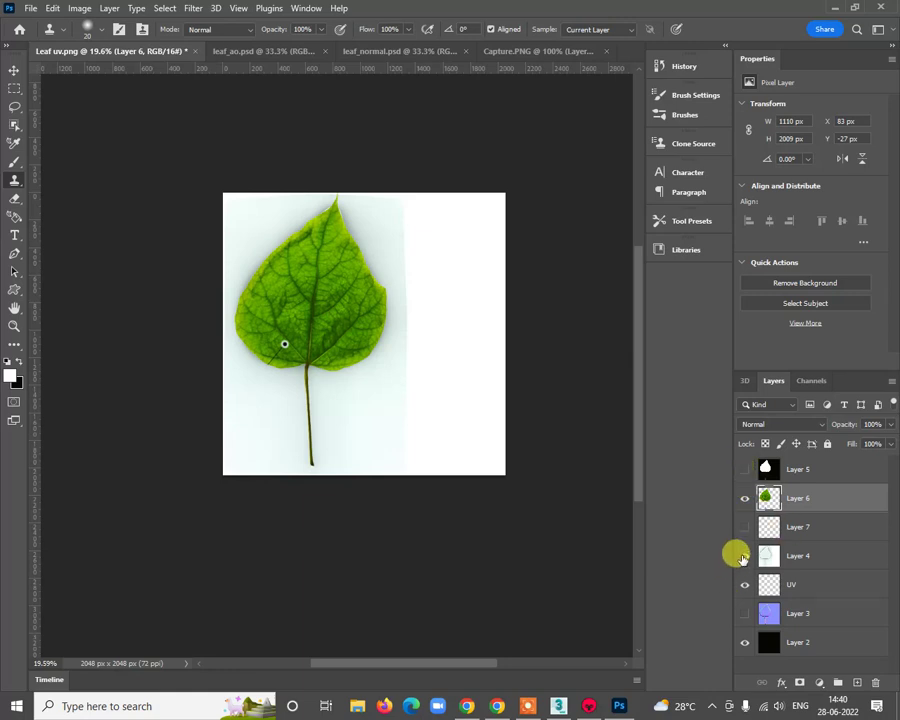
pyautogui.click(744, 584)
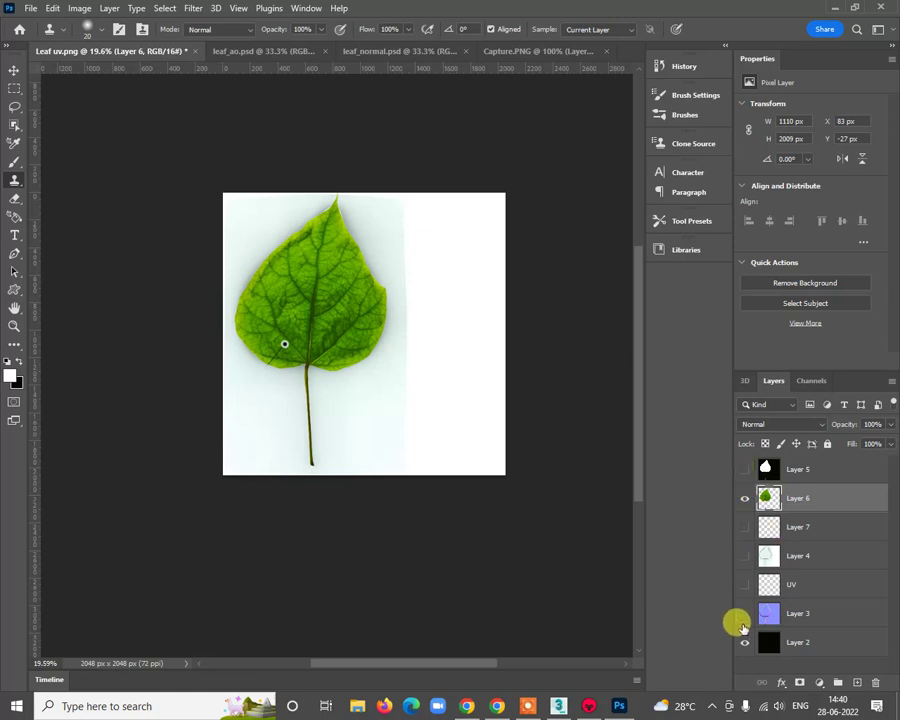
# Step: Export the 2048 x 2048 px leaf image as a PNG named Leaf albedo.png on the Desktop
pyautogui.click(31, 8)
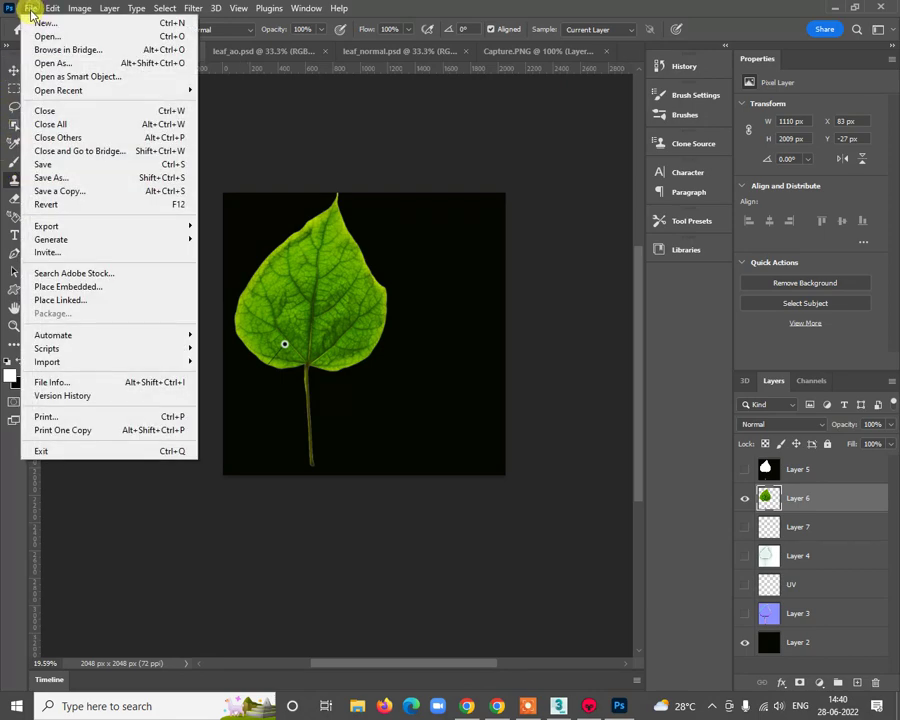
pyautogui.click(79, 225)
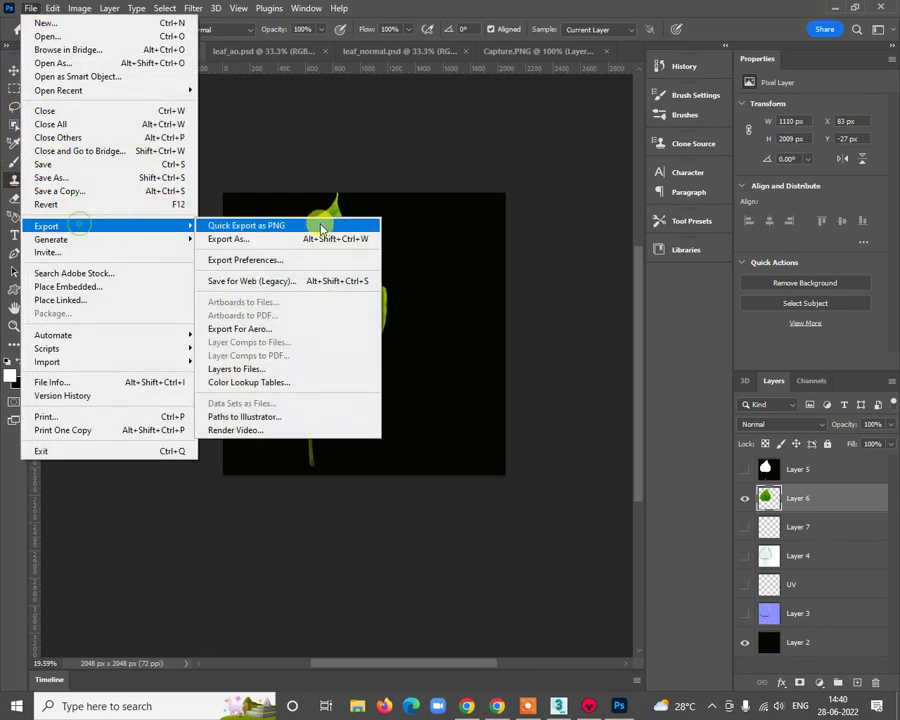
pyautogui.click(246, 242)
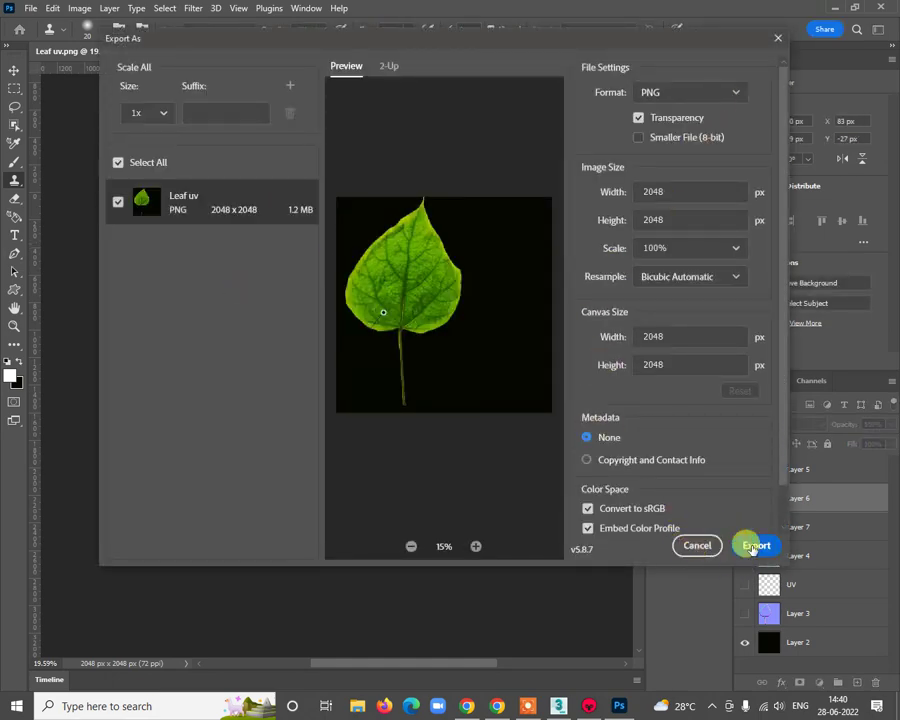
pyautogui.click(755, 546)
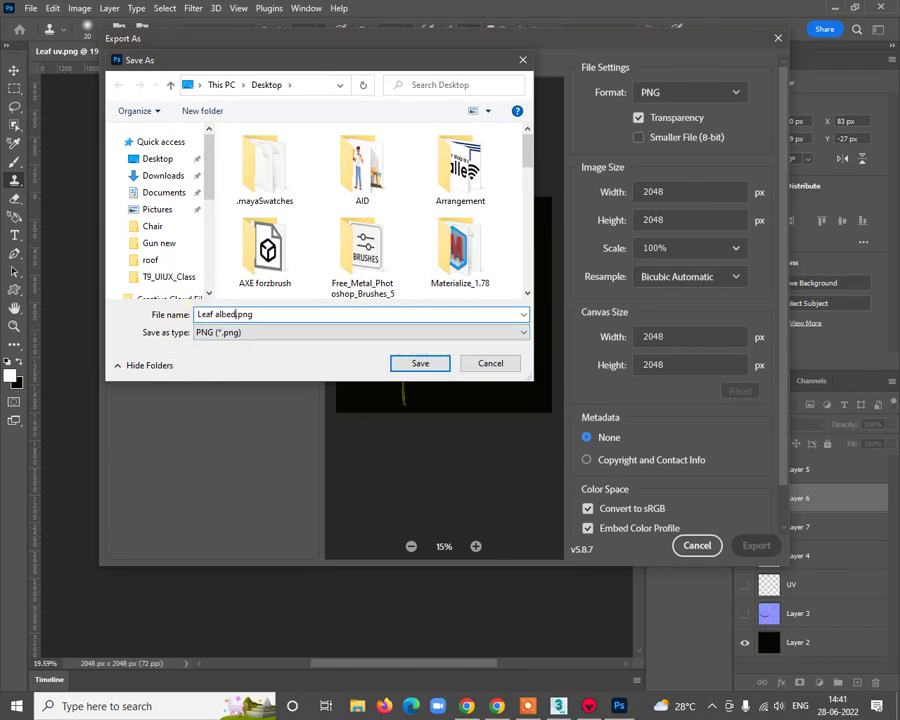
pyautogui.press('Return')
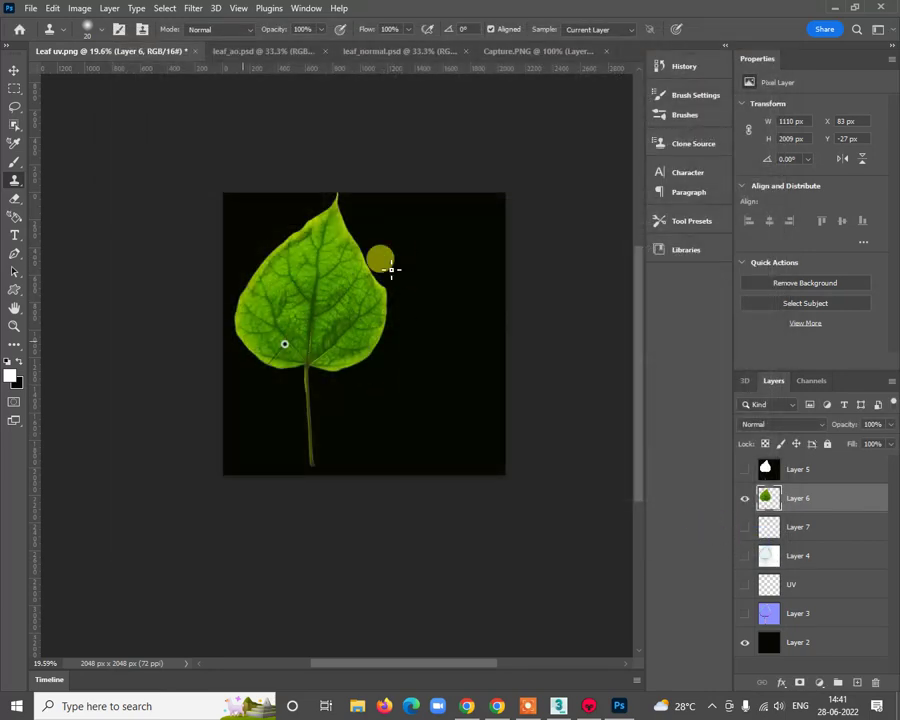
pyautogui.click(29, 10)
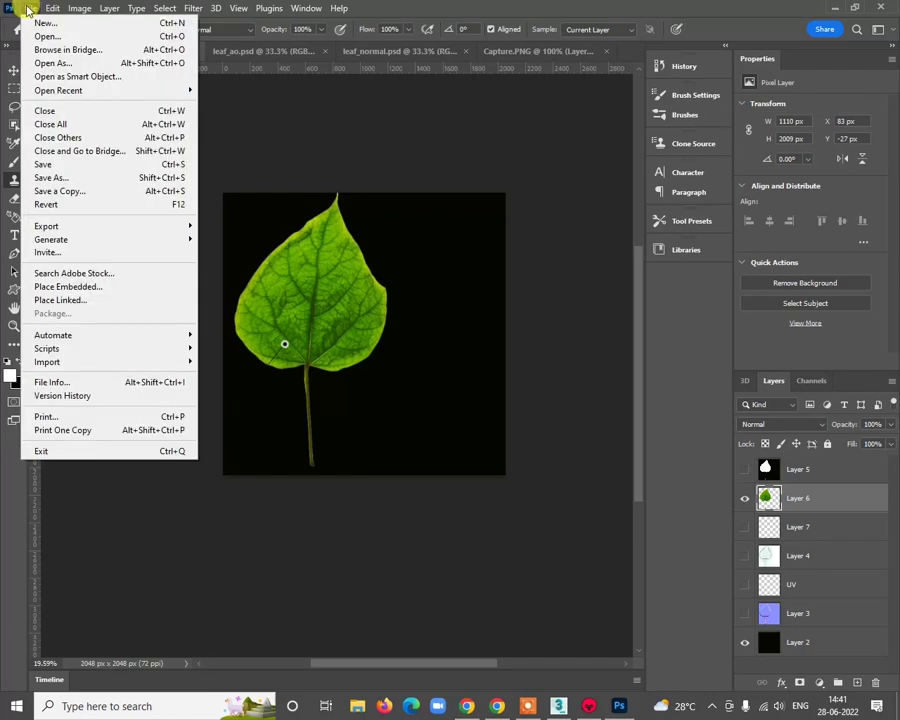
pyautogui.click(833, 500)
# Step: Switch to Marmoset Toolbag and load Leaf albedo.png as the albedo map of the leaf material wire_088199225
pyautogui.click(587, 703)
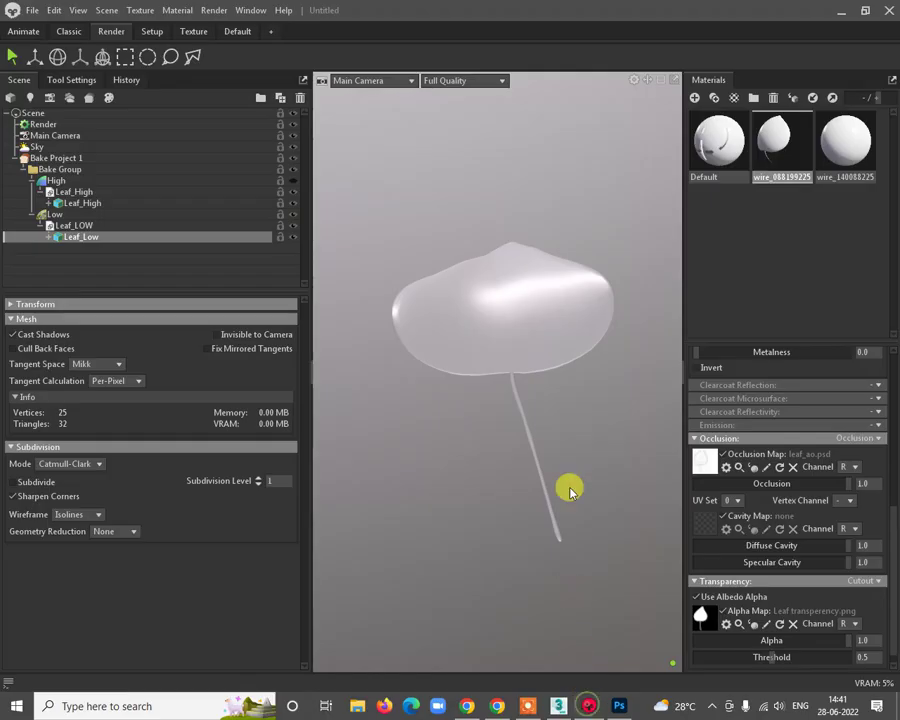
pyautogui.moveTo(642, 477); pyautogui.dragTo(663, 549)
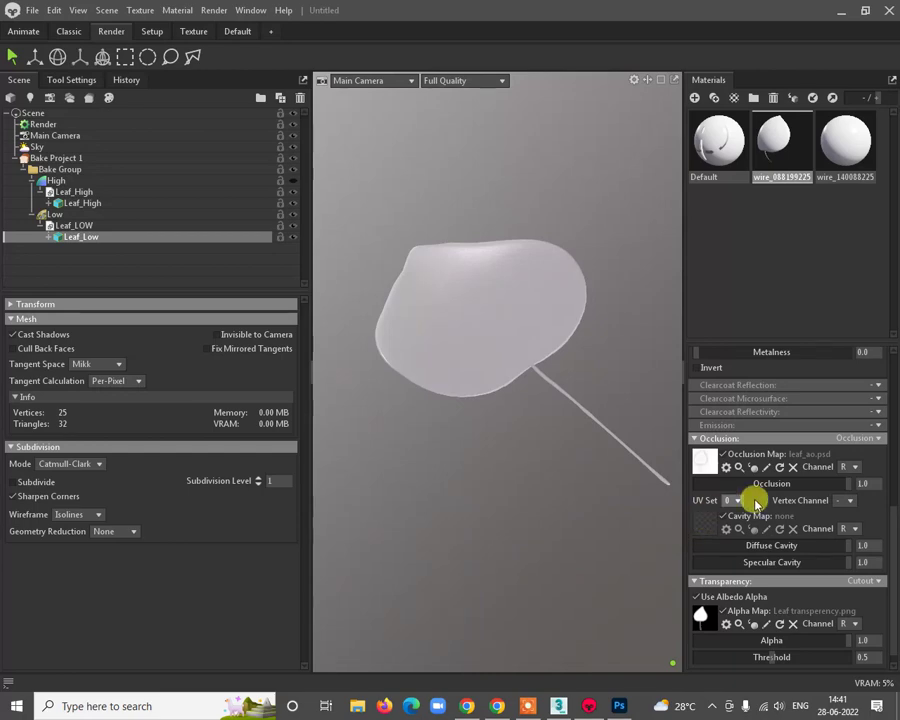
pyautogui.scroll(5, 755, 458)
pyautogui.scroll(5, 755, 458)
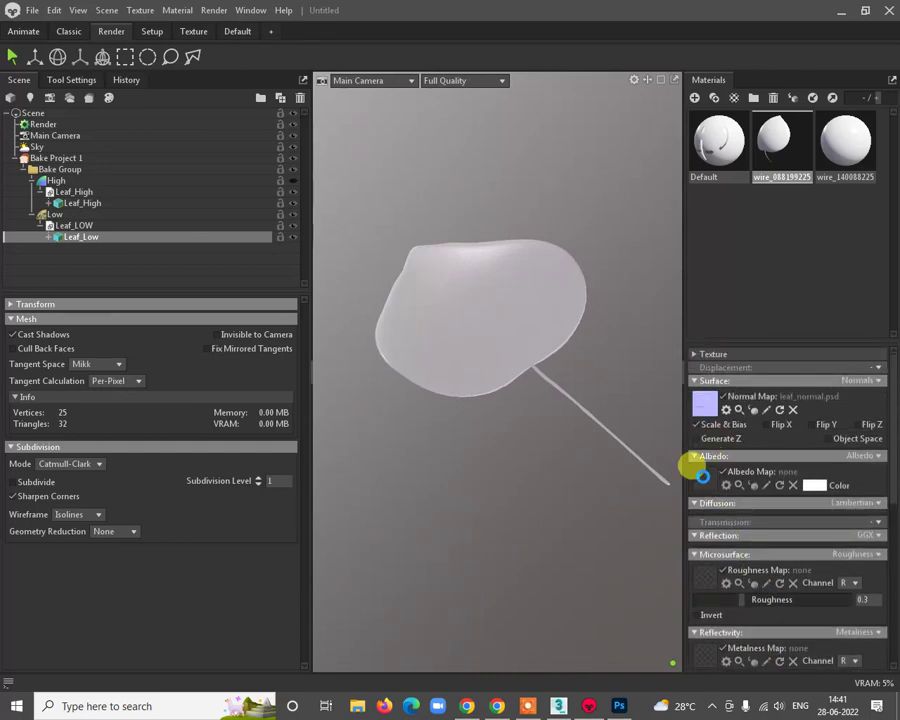
pyautogui.click(708, 484)
pyautogui.scroll(-10, 255, 200)
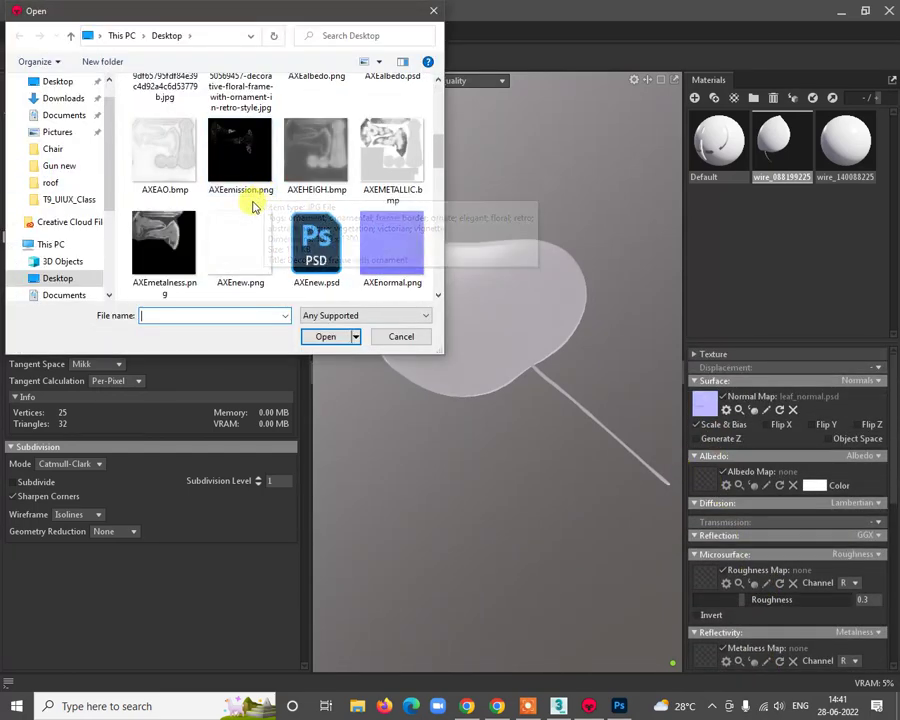
pyautogui.click(238, 150)
pyautogui.press('l')
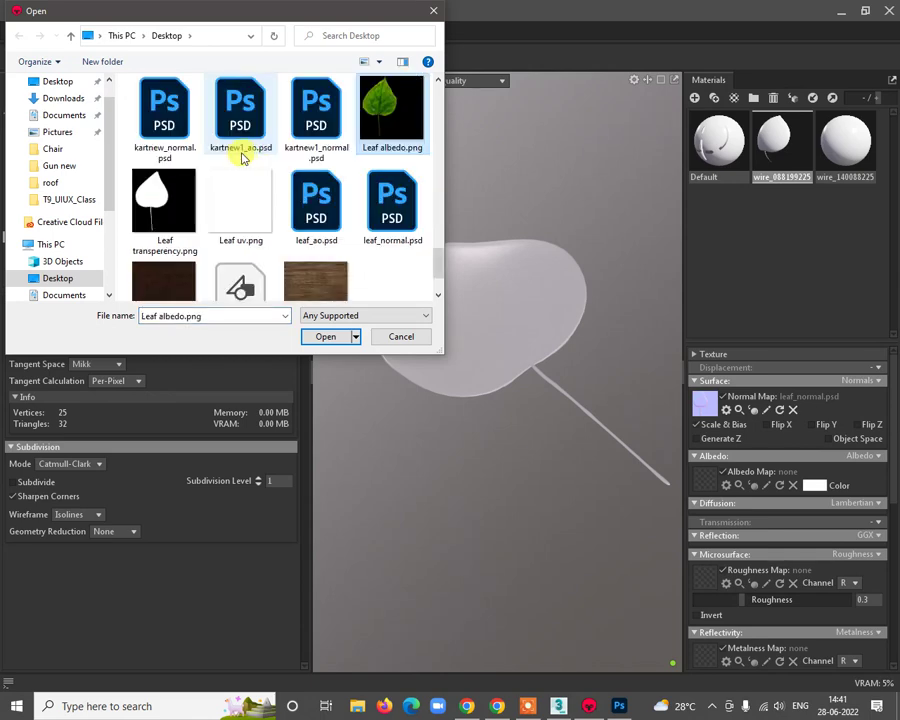
pyautogui.doubleClick(389, 131)
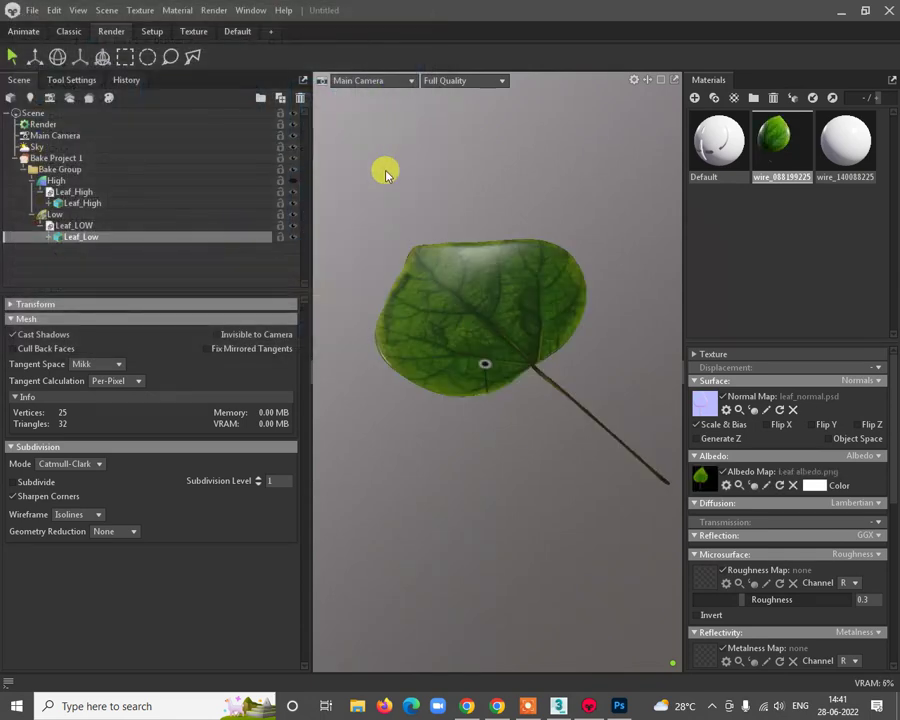
pyautogui.moveTo(496, 502); pyautogui.dragTo(460, 452)
# Step: Switch back to Photoshop and use the Patch tool to replace the black-and-white ring mark on Layer 6 with leaf texture, and deselect
pyautogui.click(617, 702)
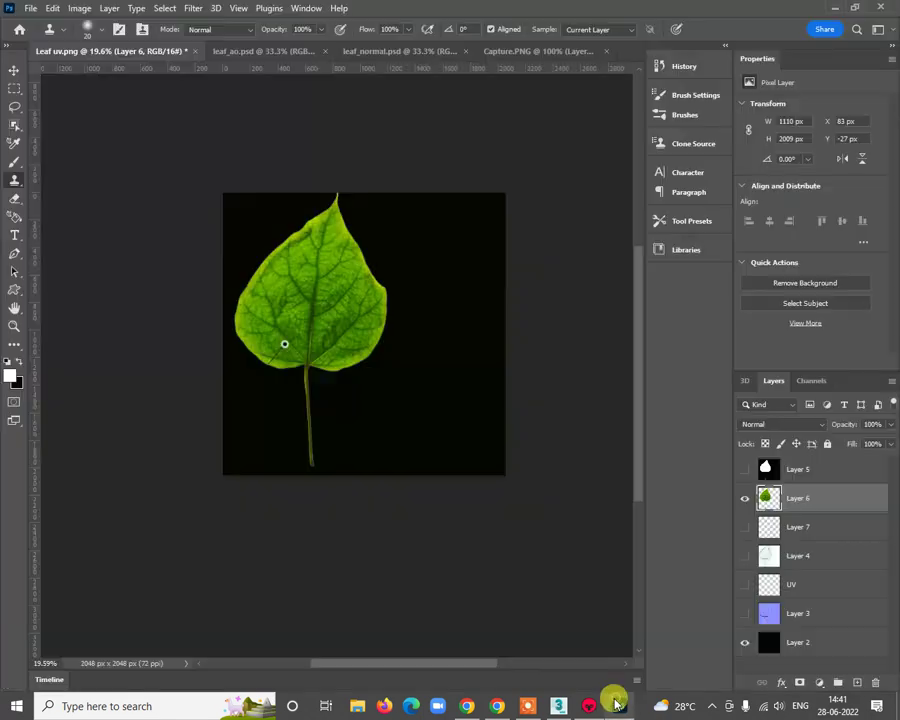
pyautogui.keyDown('ctrl'); pyautogui.moveTo(240, 352); pyautogui.dragTo(313, 305); pyautogui.keyUp('ctrl')
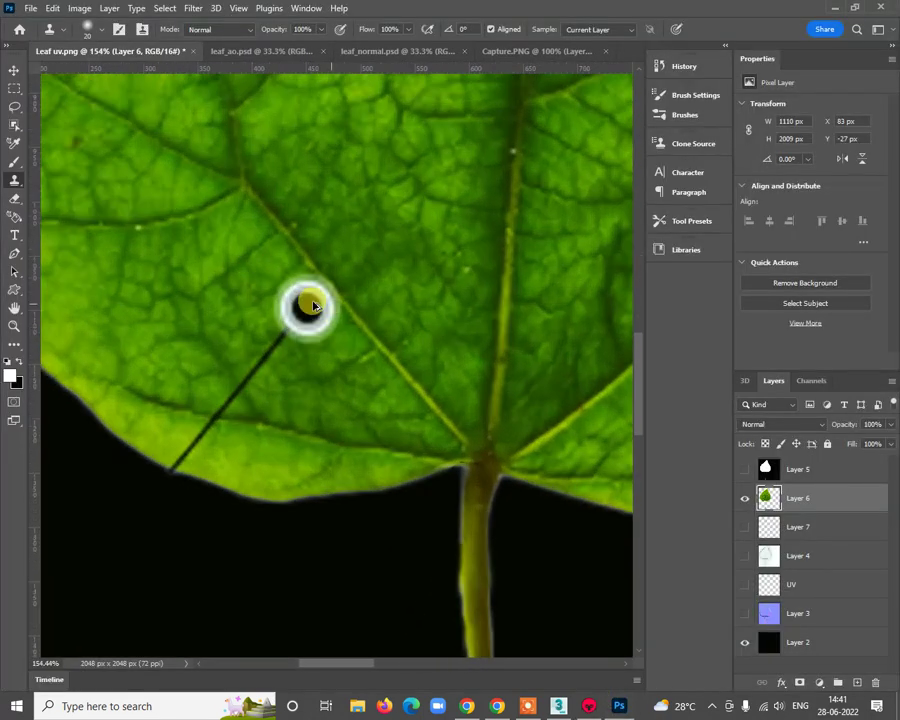
pyautogui.click(15, 108)
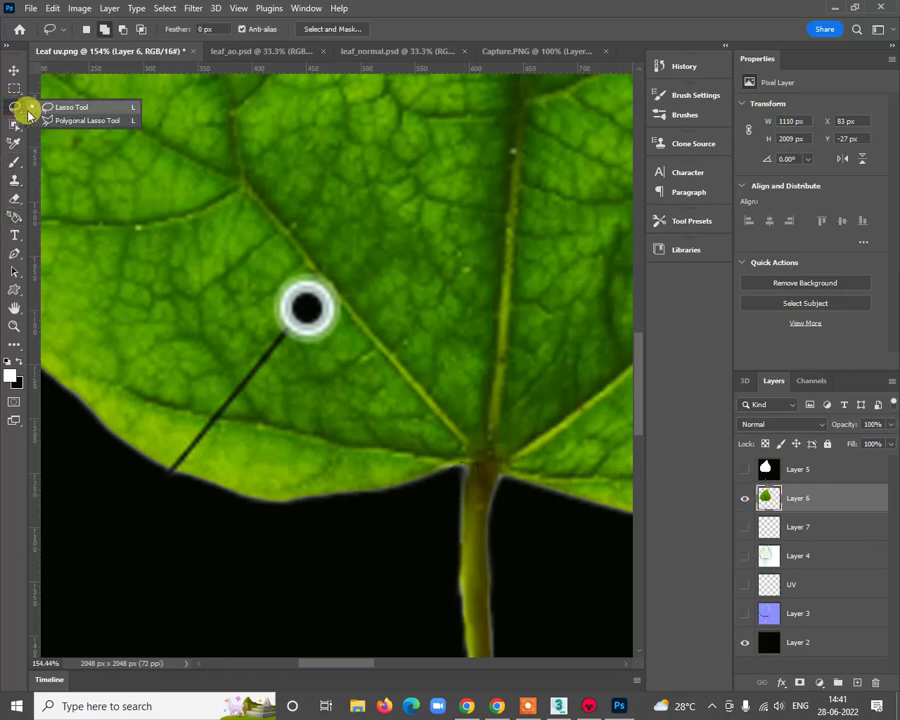
pyautogui.click(15, 344)
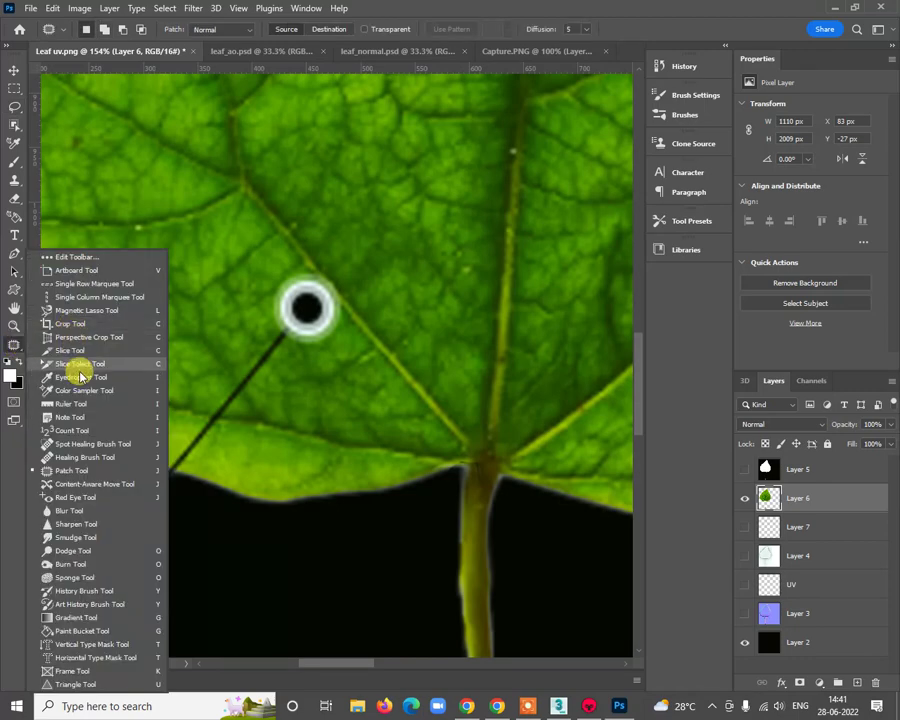
pyautogui.click(80, 470)
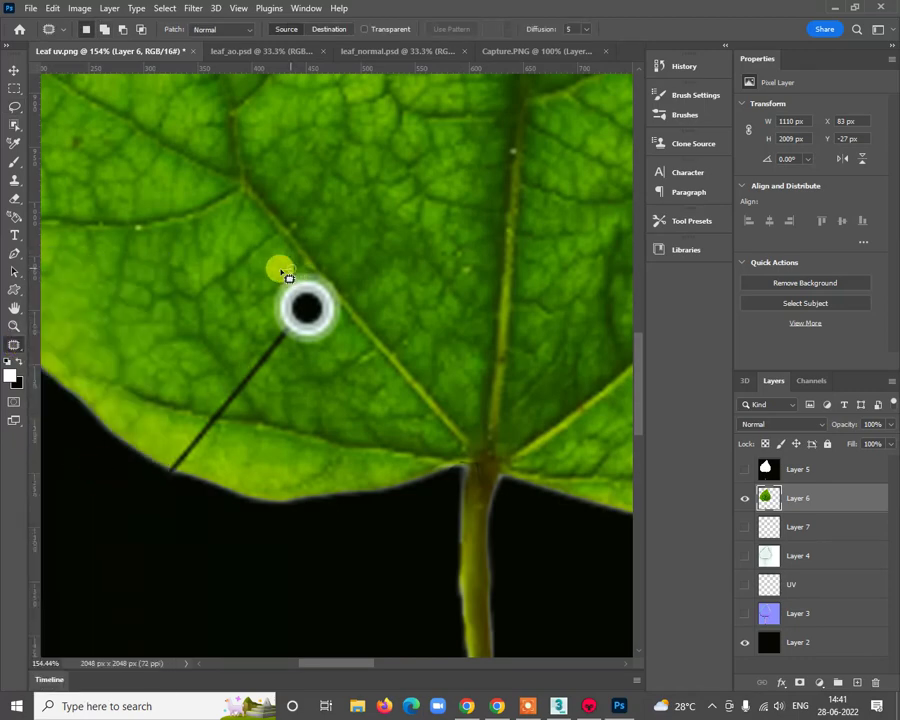
pyautogui.moveTo(287, 276); pyautogui.dragTo(275, 307)
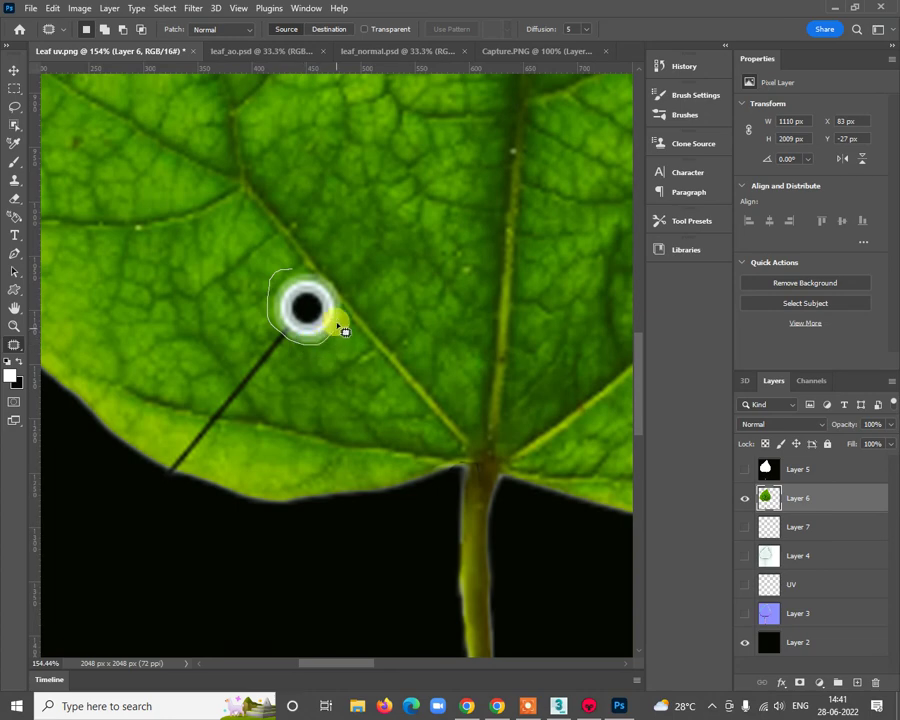
pyautogui.moveTo(336, 293)
pyautogui.mouseDown()
pyautogui.moveTo(297, 275)
pyautogui.moveTo(321, 366)
pyautogui.moveTo(346, 395)
pyautogui.mouseUp()
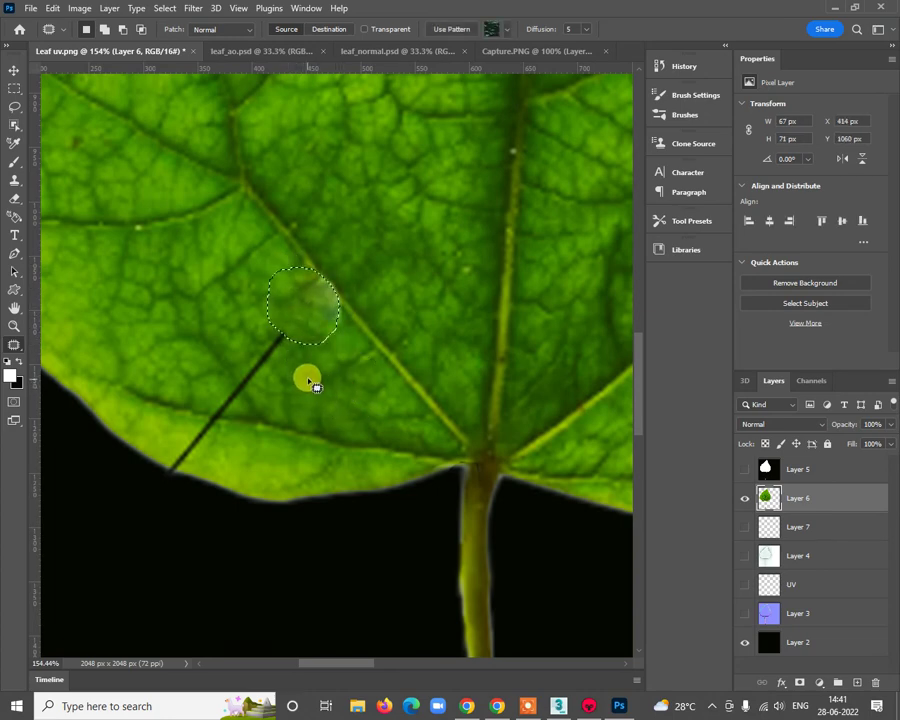
pyautogui.hotkey('ctrl', 'd')
# Step: Patch the lower edge of the pale remnant beside the leaf vein with nearby green texture, and deselect
pyautogui.keyDown('alt'); pyautogui.scroll(3, 310, 352); pyautogui.keyUp('alt')
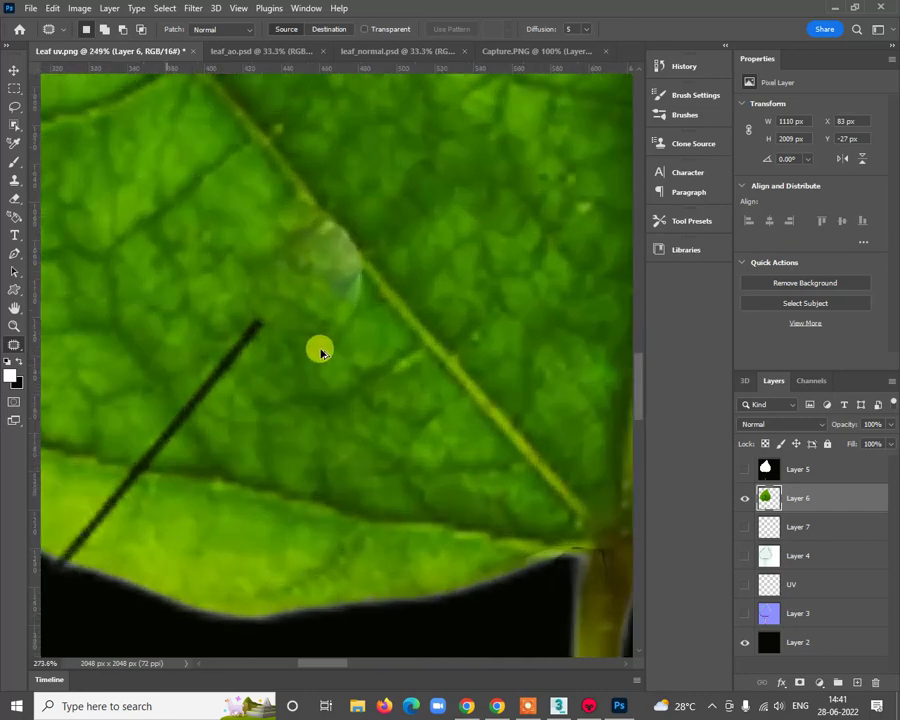
pyautogui.keyDown('alt'); pyautogui.scroll(1, 318, 350); pyautogui.keyUp('alt')
pyautogui.moveTo(358, 299)
pyautogui.mouseDown()
pyautogui.moveTo(319, 291)
pyautogui.moveTo(323, 366)
pyautogui.moveTo(370, 307)
pyautogui.moveTo(358, 293)
pyautogui.moveTo(367, 393)
pyautogui.mouseUp()
pyautogui.hotkey('ctrl', 'd')
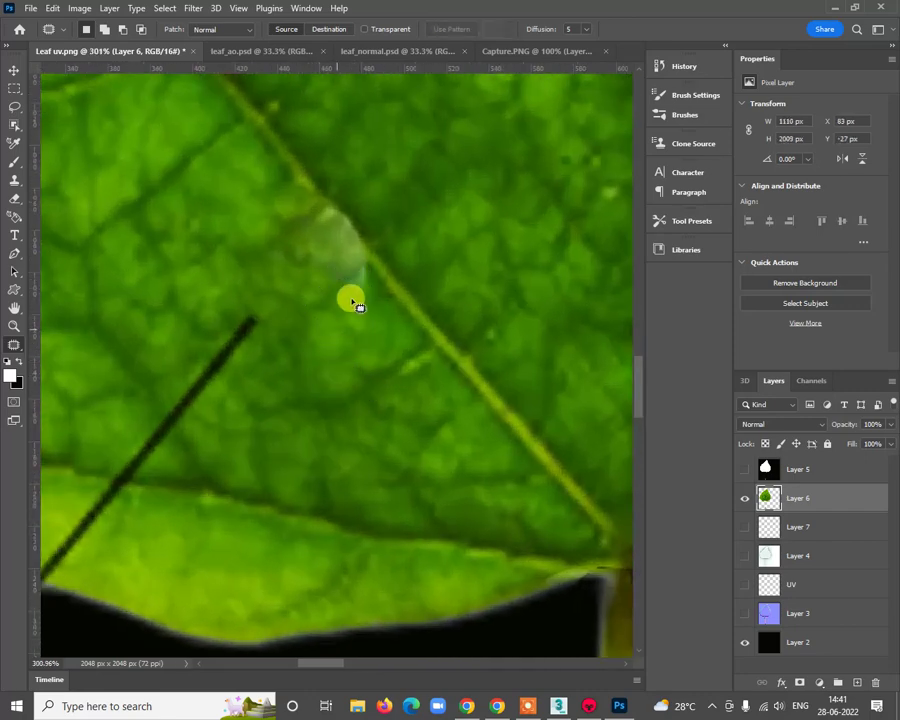
pyautogui.moveTo(365, 265)
pyautogui.mouseDown()
pyautogui.moveTo(364, 321)
pyautogui.moveTo(363, 264)
pyautogui.mouseUp()
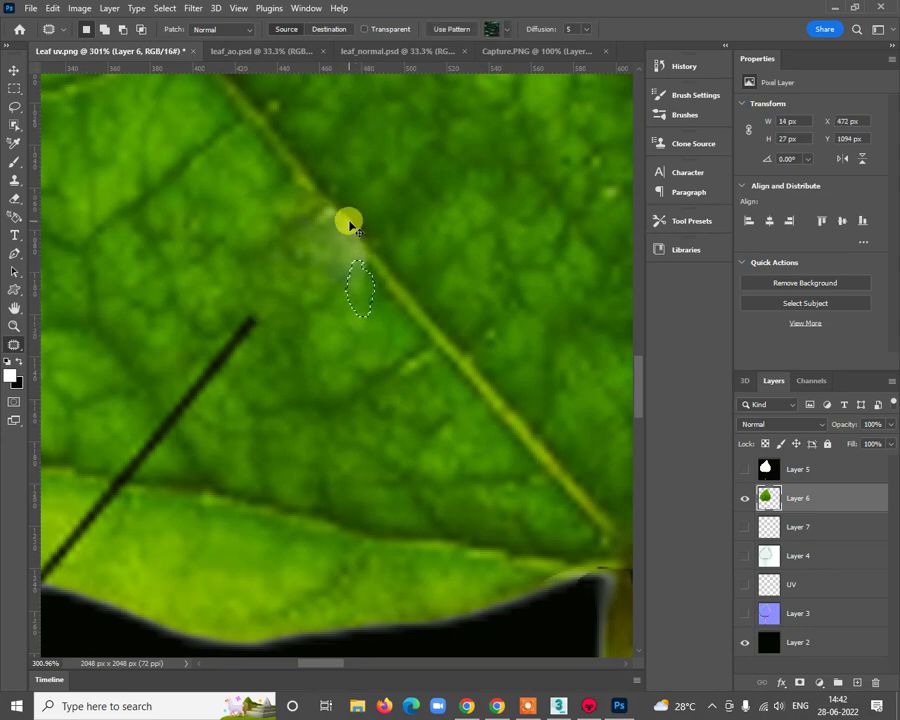
pyautogui.hotkey('ctrl', 'd')
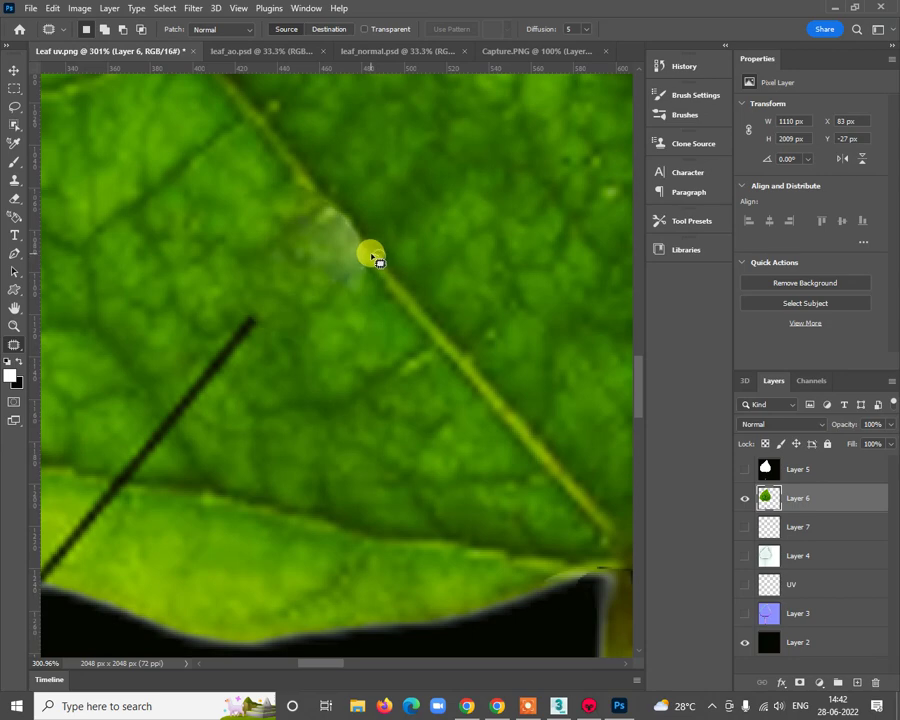
# Step: Select a 25 x 35 px piece of the vein and copy it over the broken vein section with the Patch tool set to Destination
pyautogui.moveTo(425, 335); pyautogui.dragTo(385, 261)
pyautogui.moveTo(408, 301)
pyautogui.mouseDown()
pyautogui.moveTo(343, 233)
pyautogui.moveTo(349, 246)
pyautogui.mouseUp()
pyautogui.moveTo(389, 297); pyautogui.dragTo(386, 291)
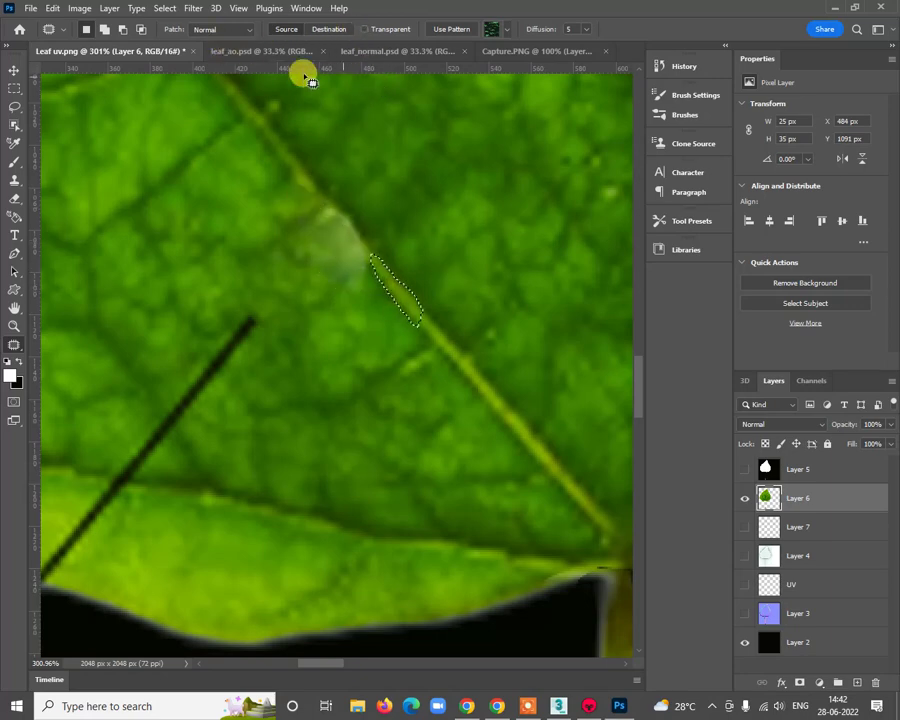
pyautogui.click(326, 29)
pyautogui.moveTo(405, 318); pyautogui.dragTo(368, 247)
pyautogui.hotkey('ctrl', 'd')
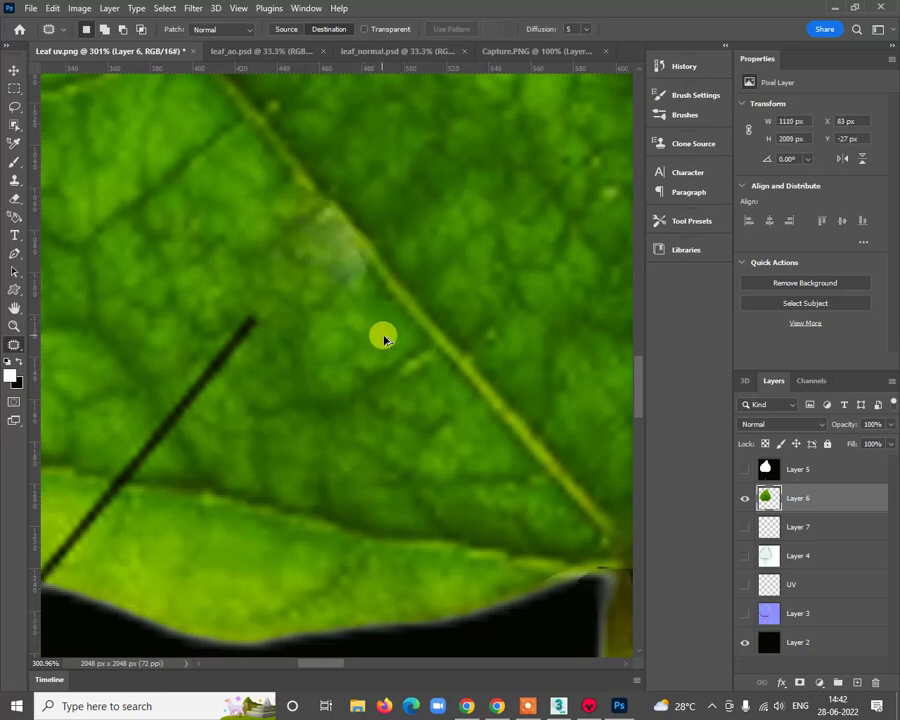
# Step: Patch the upper part of the thin black line with adjacent leaf texture, using the Patch tool in Source mode
pyautogui.keyDown('alt'); pyautogui.scroll(-5, 384, 338); pyautogui.keyUp('alt')
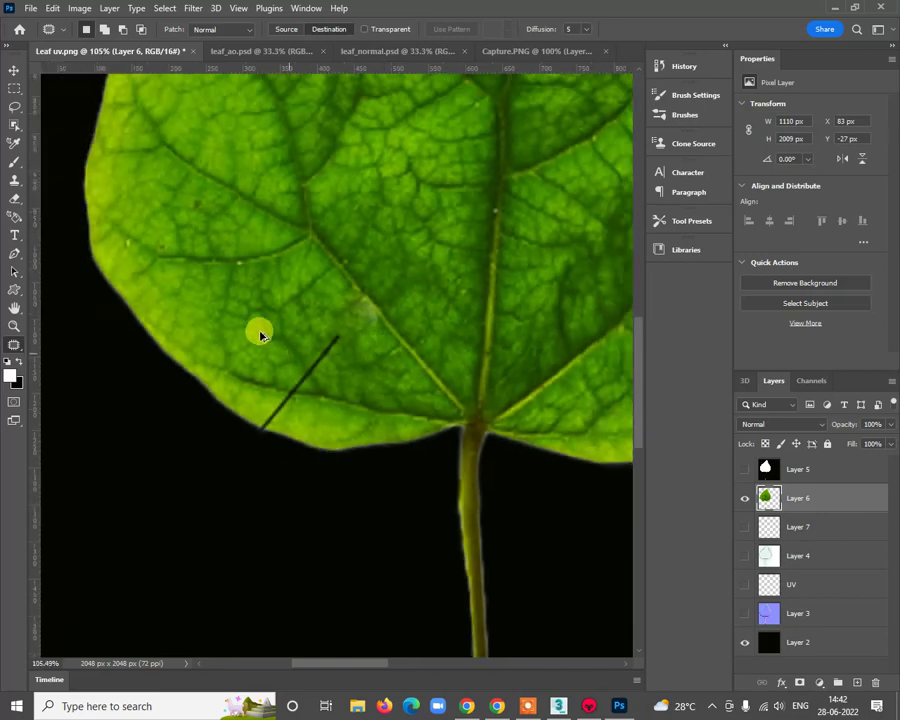
pyautogui.keyDown('alt'); pyautogui.scroll(2, 336, 362); pyautogui.keyUp('alt')
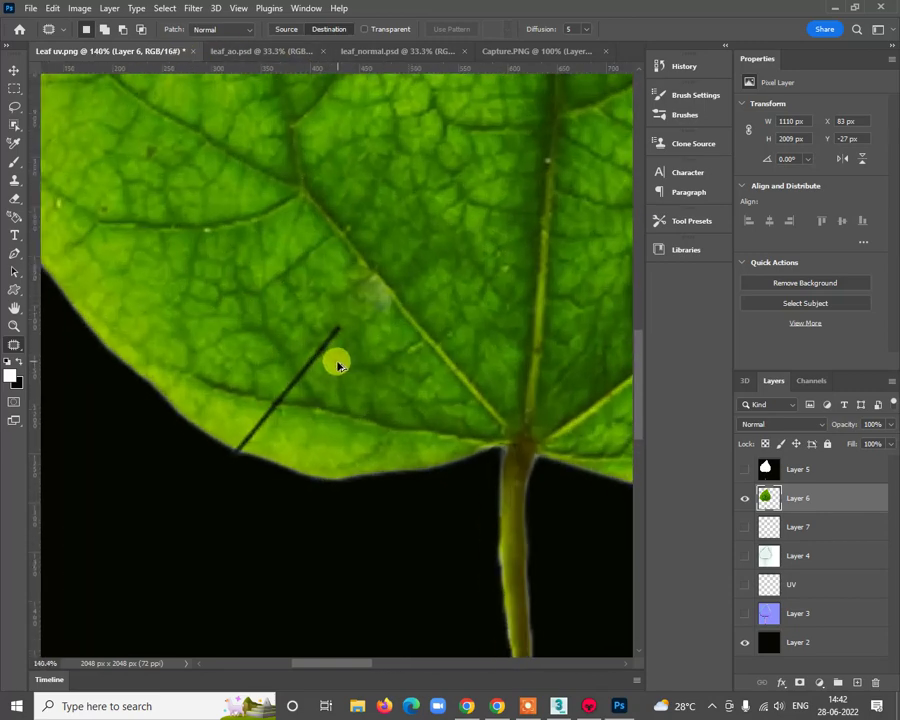
pyautogui.keyDown('alt'); pyautogui.scroll(2, 338, 365); pyautogui.keyUp('alt')
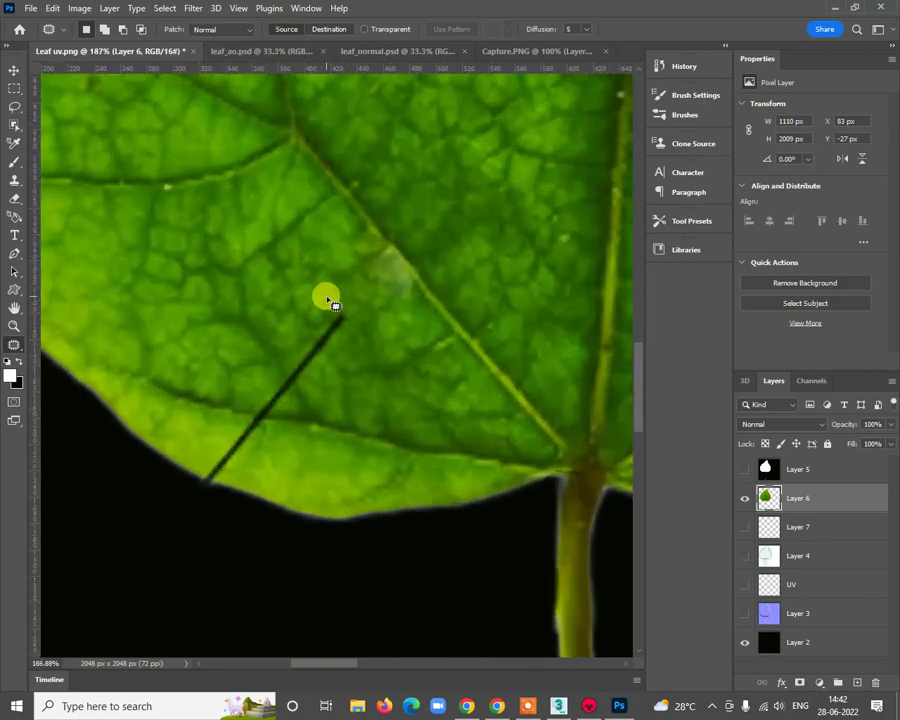
pyautogui.moveTo(339, 313)
pyautogui.mouseDown()
pyautogui.moveTo(248, 404)
pyautogui.moveTo(250, 416)
pyautogui.moveTo(326, 391)
pyautogui.moveTo(348, 313)
pyautogui.mouseUp()
pyautogui.moveTo(309, 366)
pyautogui.mouseDown()
pyautogui.moveTo(279, 348)
pyautogui.moveTo(270, 356)
pyautogui.mouseUp()
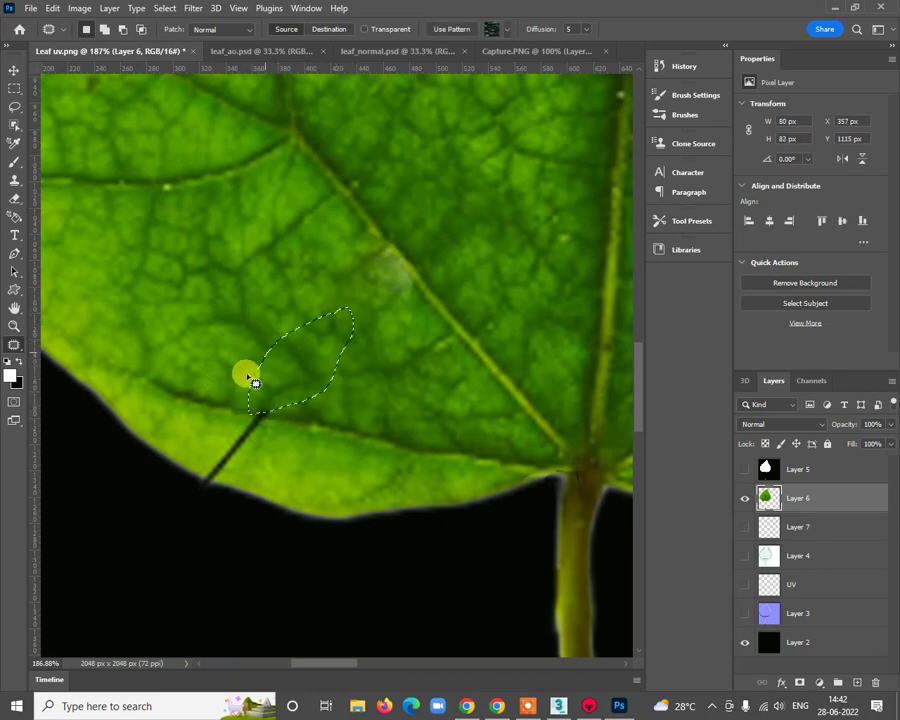
# Step: Deselect, patch an area of about 34 x 36 px just above the black line's upper end with nearby leaf texture, and deselect
pyautogui.hotkey('ctrl', 'd')
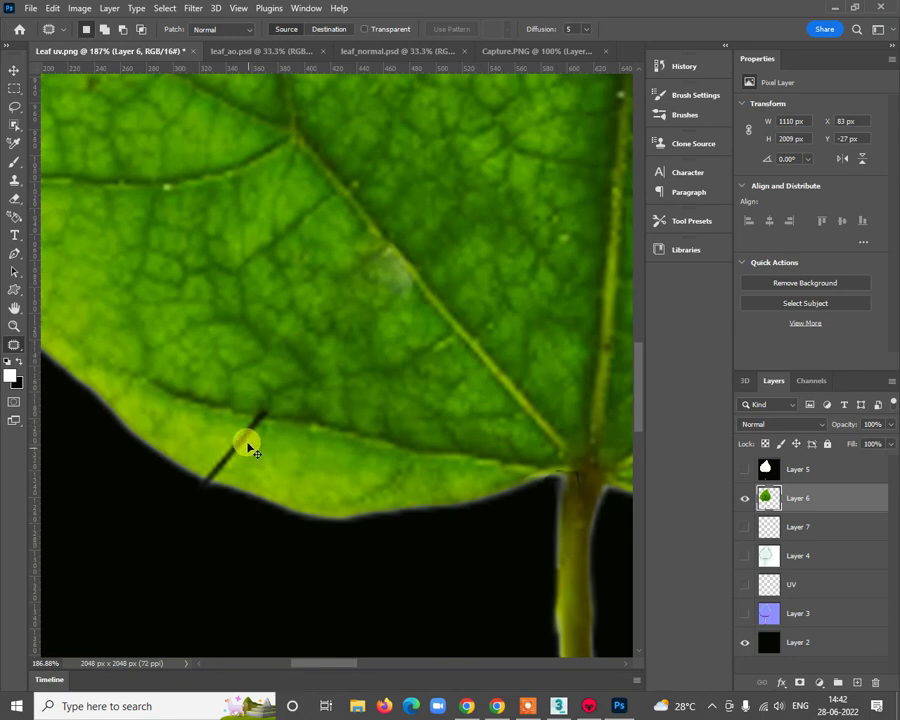
pyautogui.keyDown('alt'); pyautogui.scroll(1, 255, 405); pyautogui.keyUp('alt')
pyautogui.moveTo(258, 352)
pyautogui.mouseDown()
pyautogui.moveTo(300, 315)
pyautogui.moveTo(272, 308)
pyautogui.mouseUp()
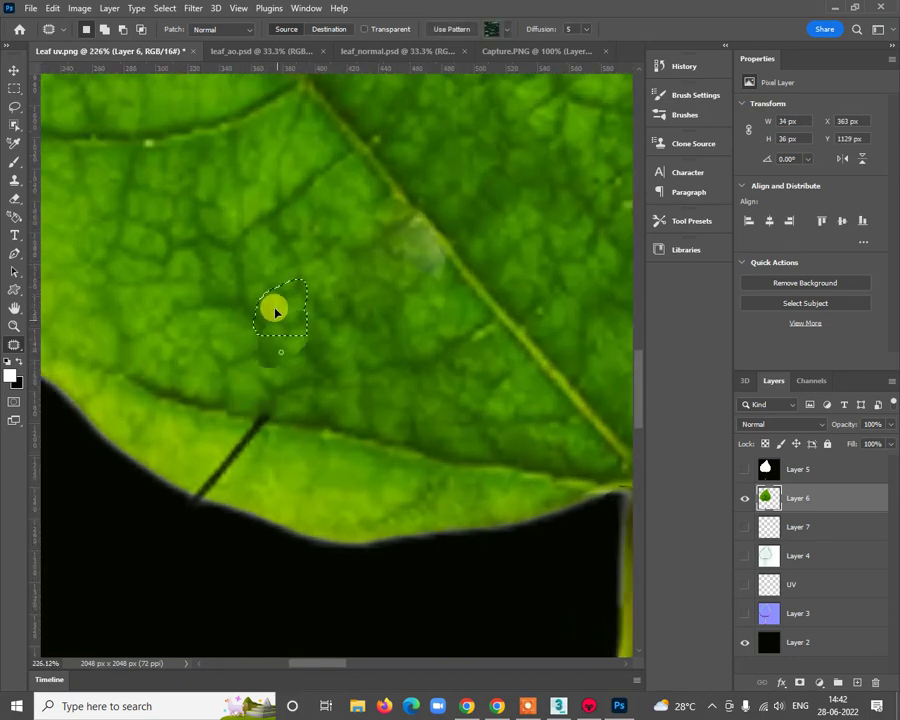
pyautogui.hotkey('ctrl', 'd')
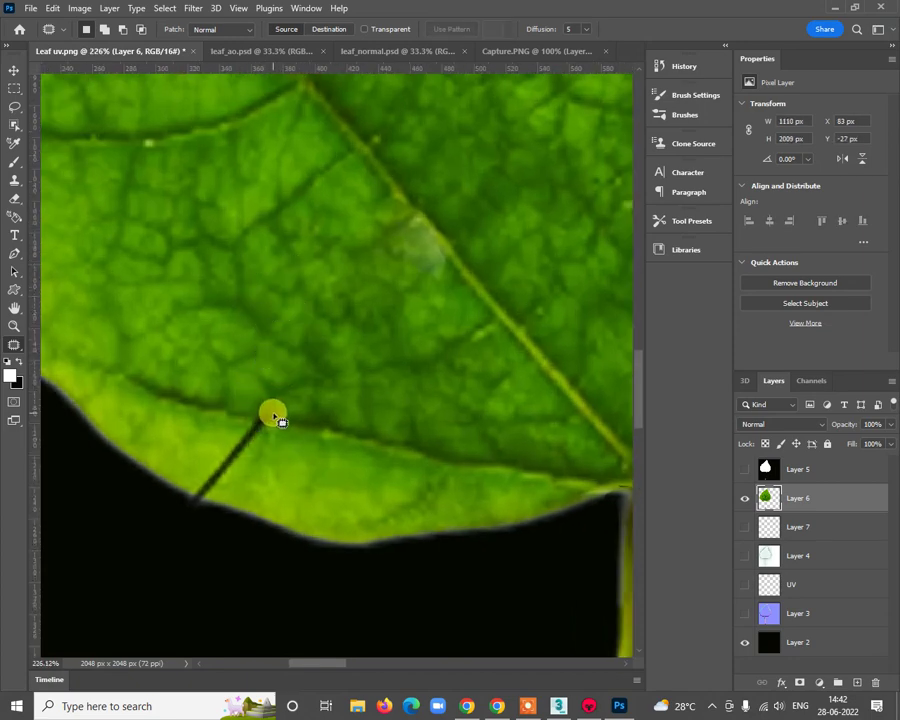
# Step: Patch the rest of the black line at the leaf's lower edge and the dark spot on the vein with adjacent texture, and deselect
pyautogui.moveTo(257, 422)
pyautogui.mouseDown()
pyautogui.moveTo(207, 457)
pyautogui.moveTo(194, 498)
pyautogui.moveTo(221, 495)
pyautogui.moveTo(251, 466)
pyautogui.moveTo(260, 425)
pyautogui.moveTo(322, 474)
pyautogui.mouseUp()
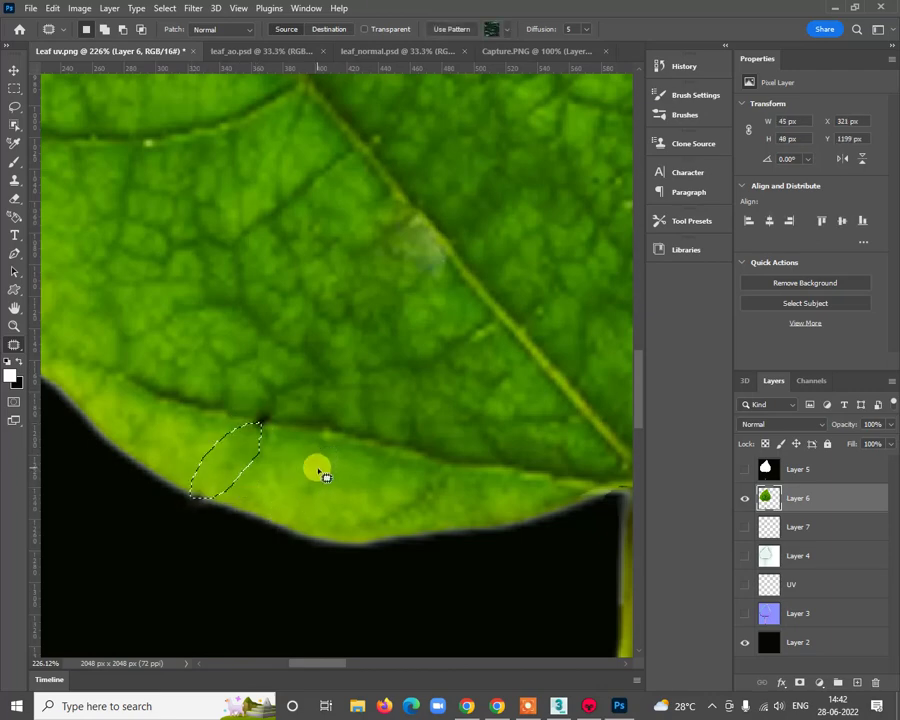
pyautogui.hotkey('ctrl', 'd')
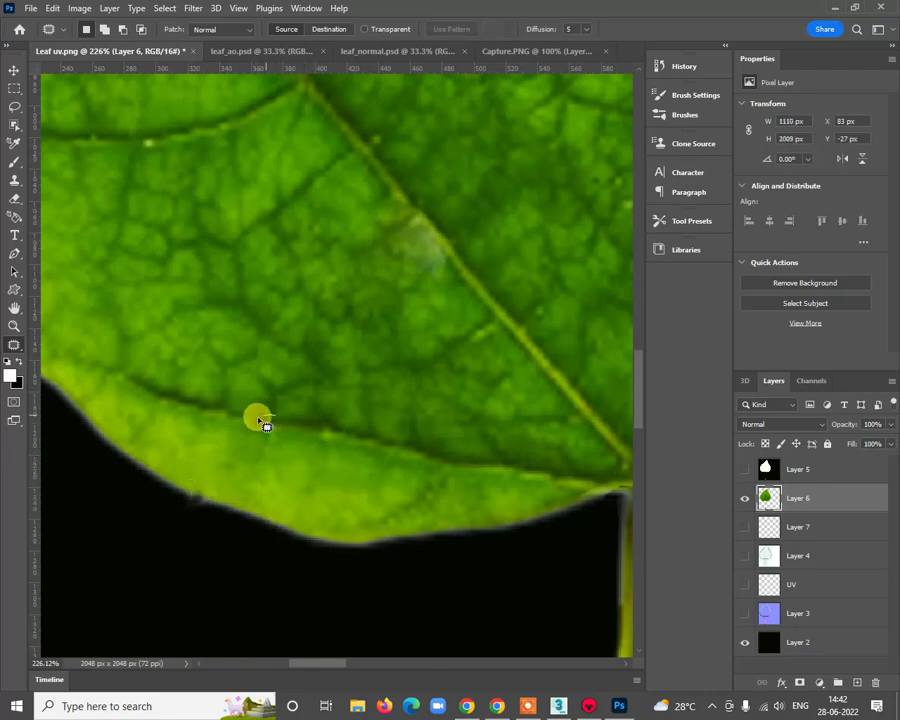
pyautogui.moveTo(277, 424); pyautogui.dragTo(272, 426)
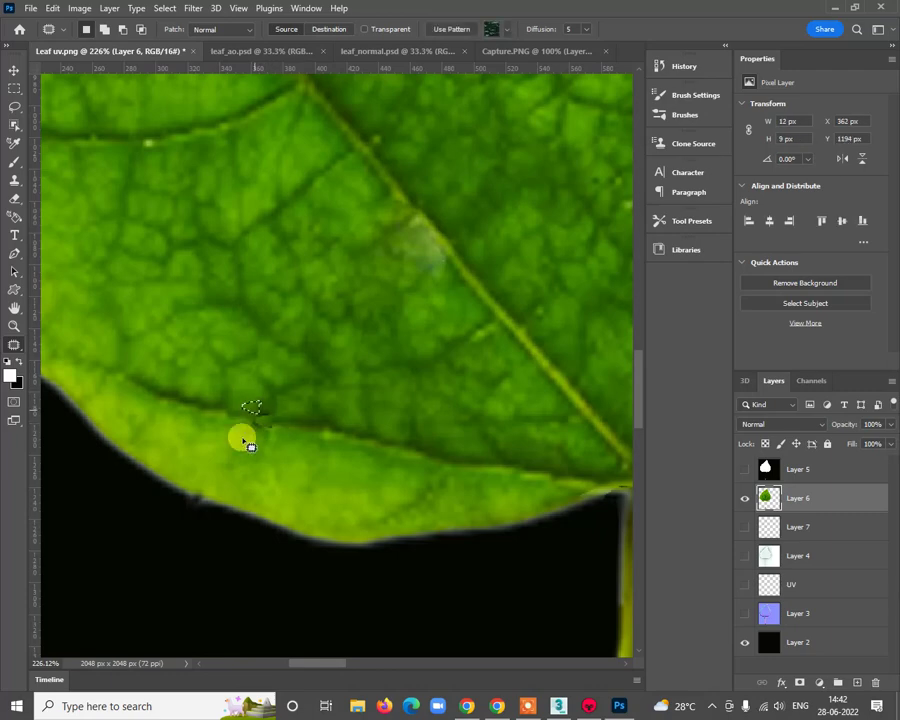
pyautogui.hotkey('ctrl', 'd')
# Step: Quick-export the cleaned leaf texture as a PNG to the Desktop, replacing Leaf albedo.png
pyautogui.keyDown('alt'); pyautogui.scroll(-5, 265, 460); pyautogui.keyUp('alt')
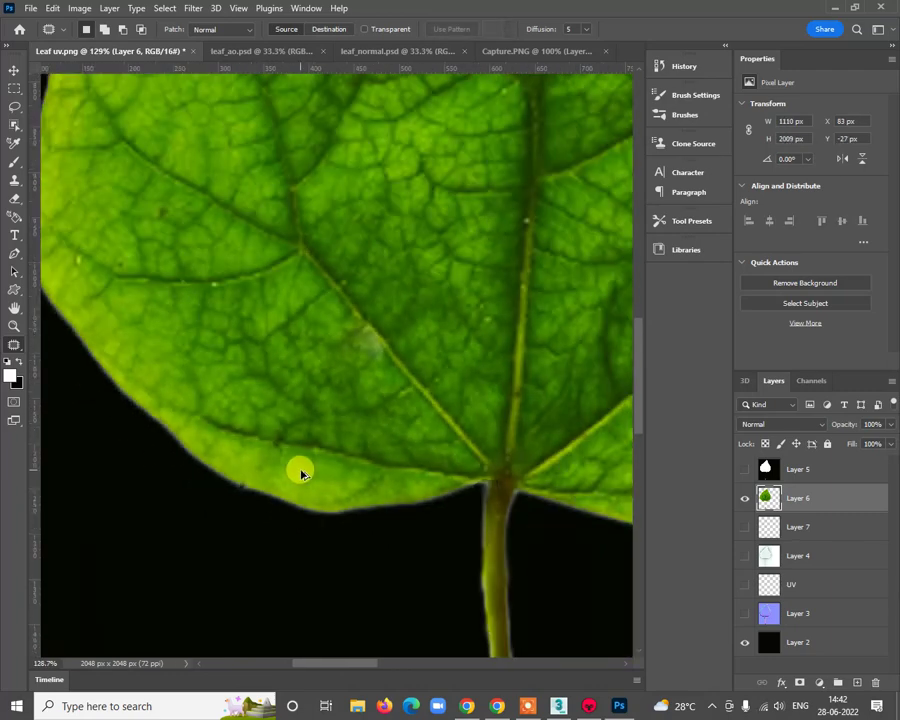
pyautogui.keyDown('alt'); pyautogui.scroll(-3, 287, 460); pyautogui.keyUp('alt')
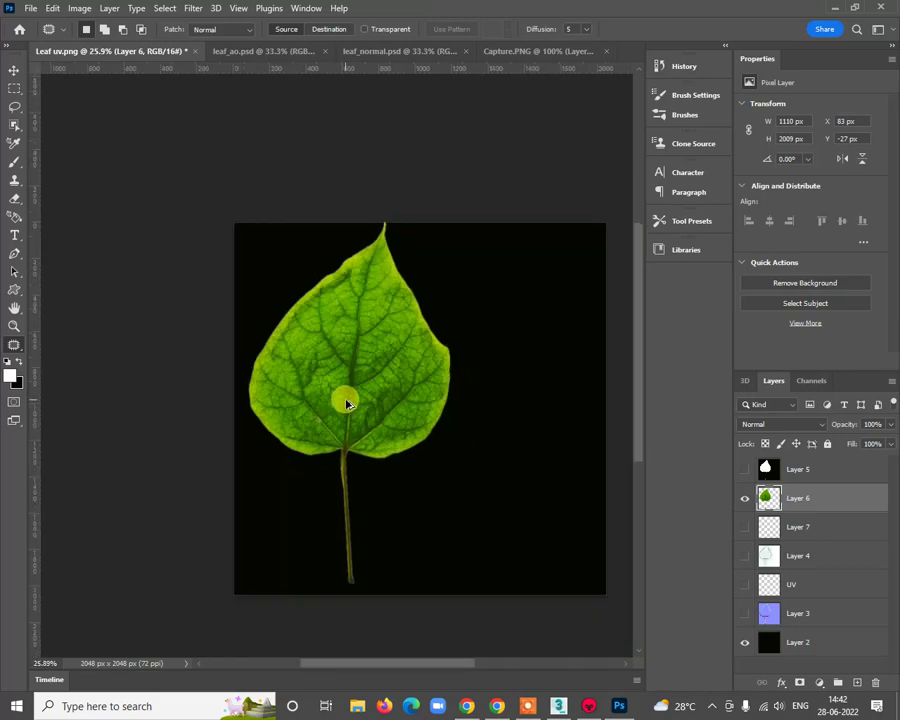
pyautogui.click(26, 9)
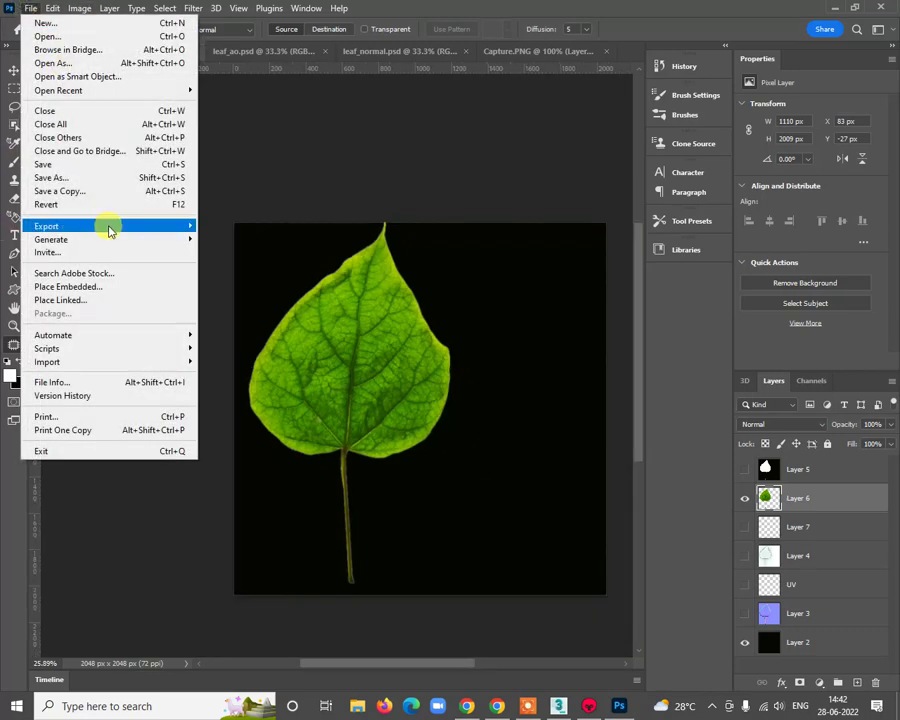
pyautogui.moveTo(108, 226)
pyautogui.click(262, 231)
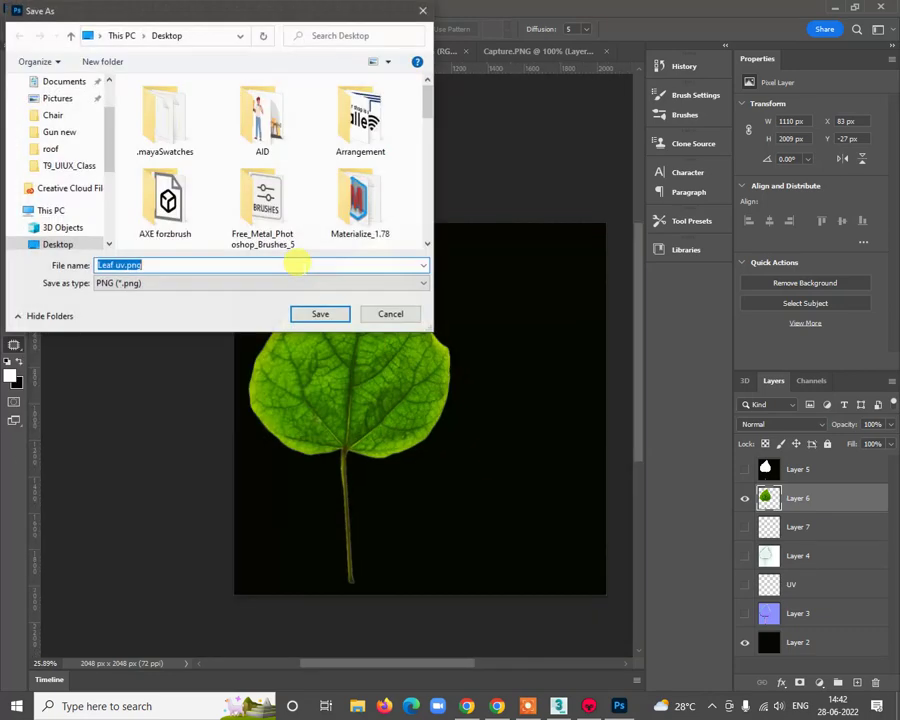
pyautogui.scroll(-3, 290, 240)
pyautogui.scroll(-6, 240, 215)
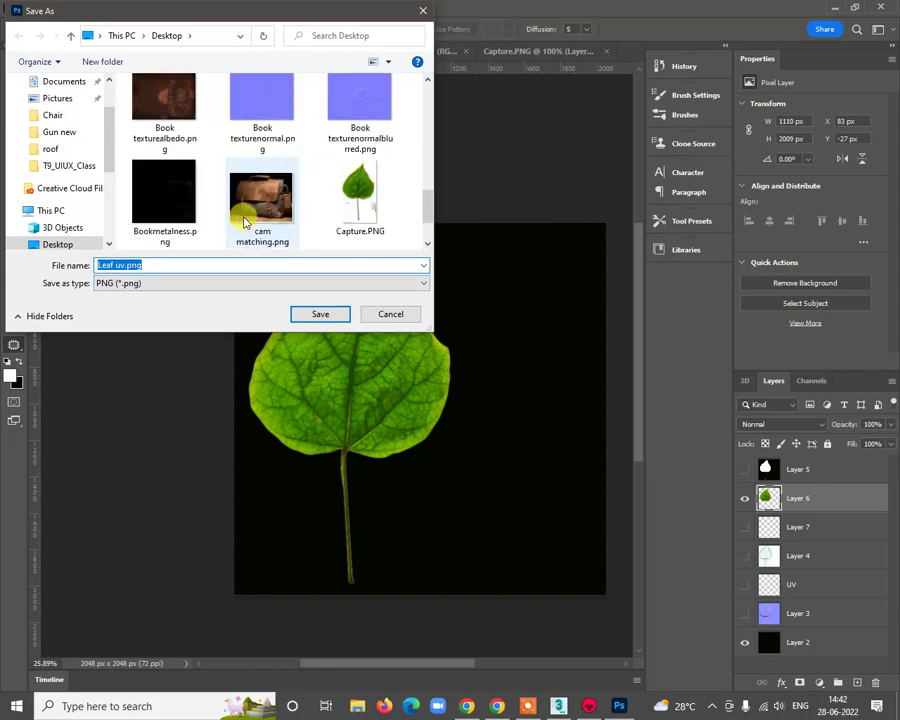
pyautogui.scroll(-2, 367, 186)
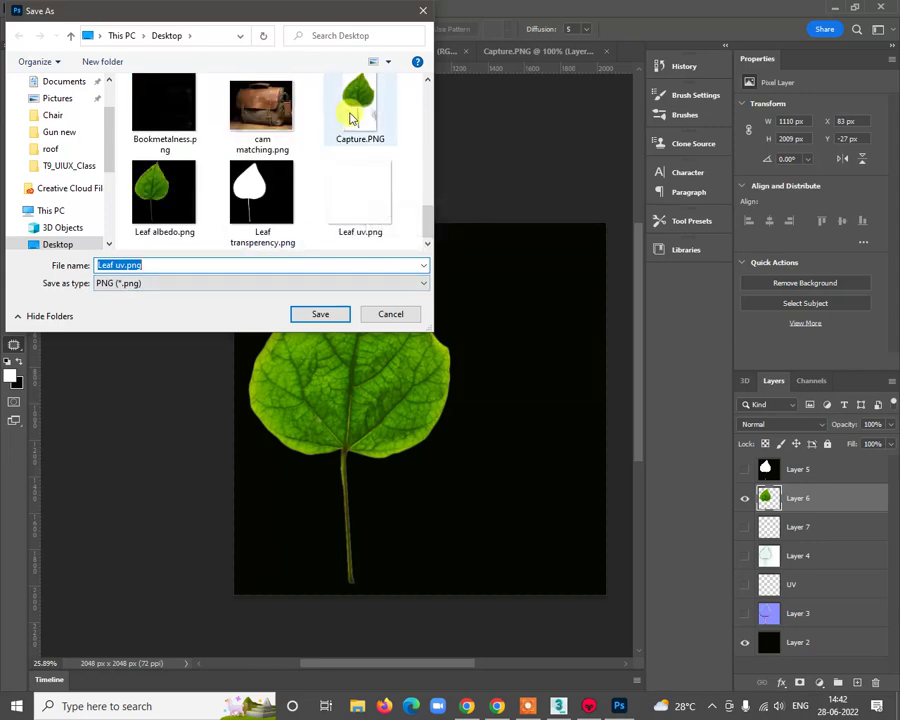
pyautogui.click(157, 196)
pyautogui.click(320, 314)
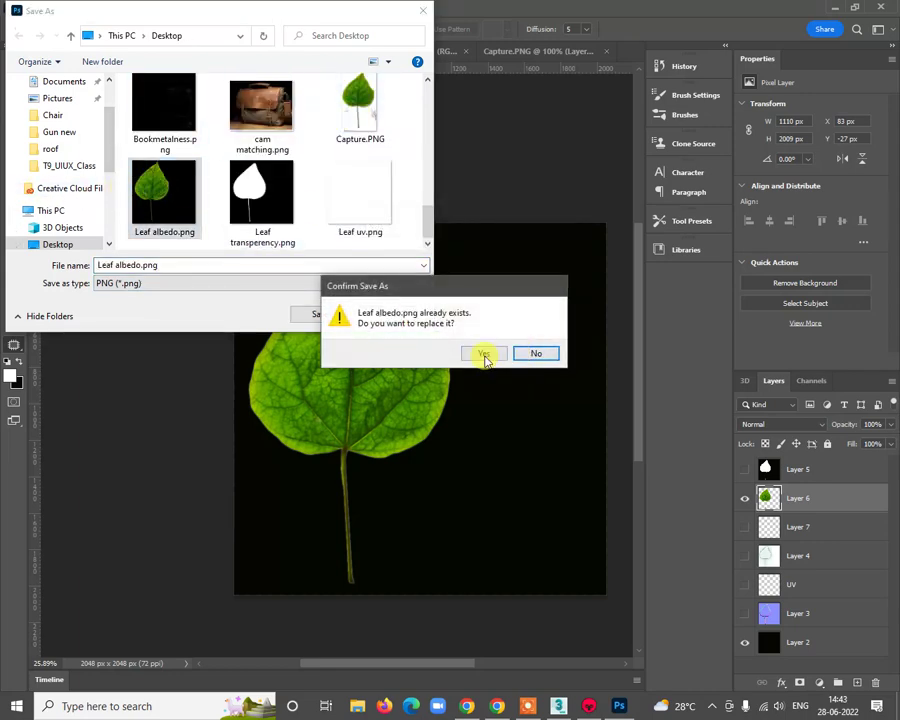
pyautogui.click(483, 354)
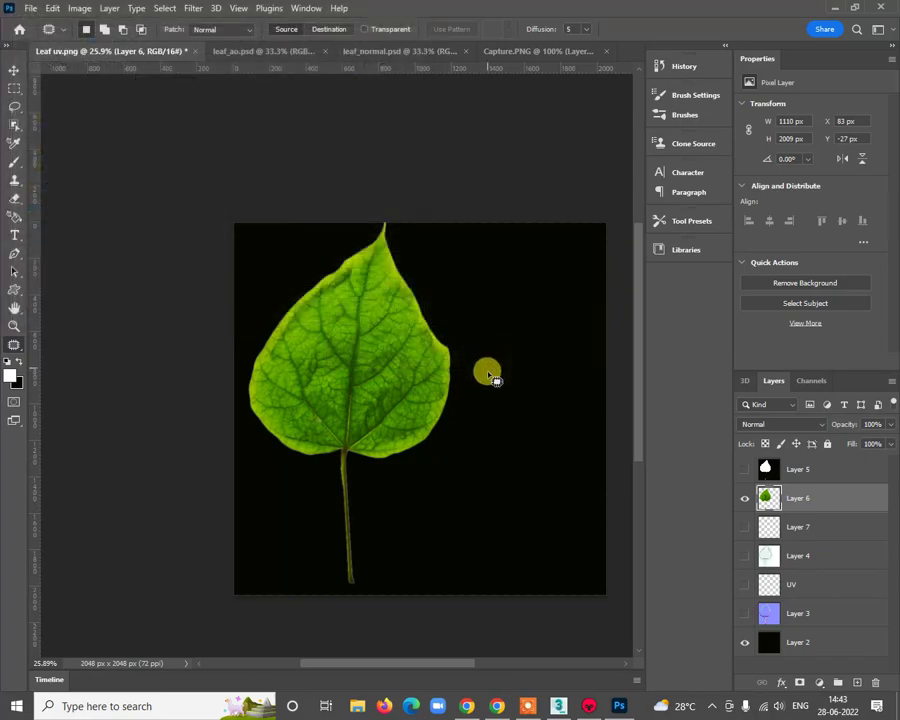
# Step: Switch to Marmoset Toolbag, reload Leaf albedo.png as the leaf material's Albedo Map, and inspect the cleaned leaf
pyautogui.click(590, 706)
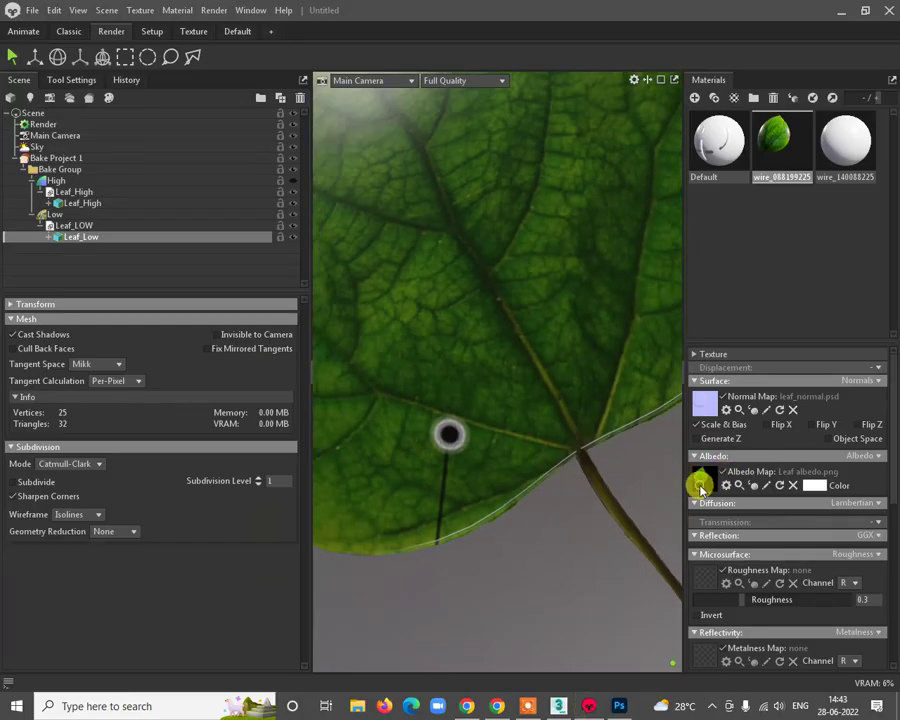
pyautogui.click(701, 487)
pyautogui.scroll(-5, 235, 190)
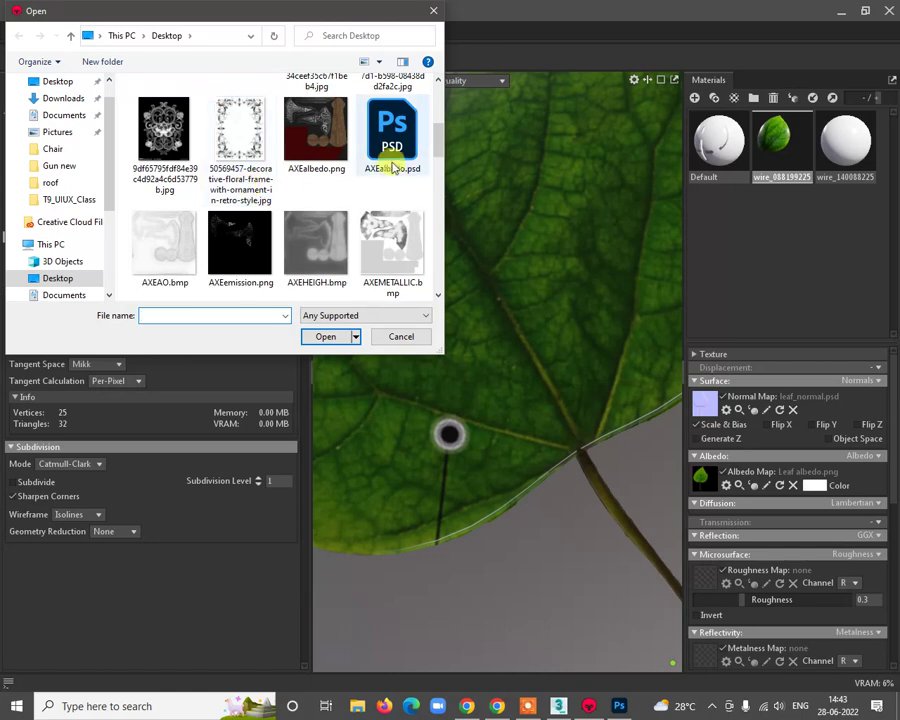
pyautogui.scroll(-2, 360, 175)
pyautogui.click(245, 147)
pyautogui.press('l')
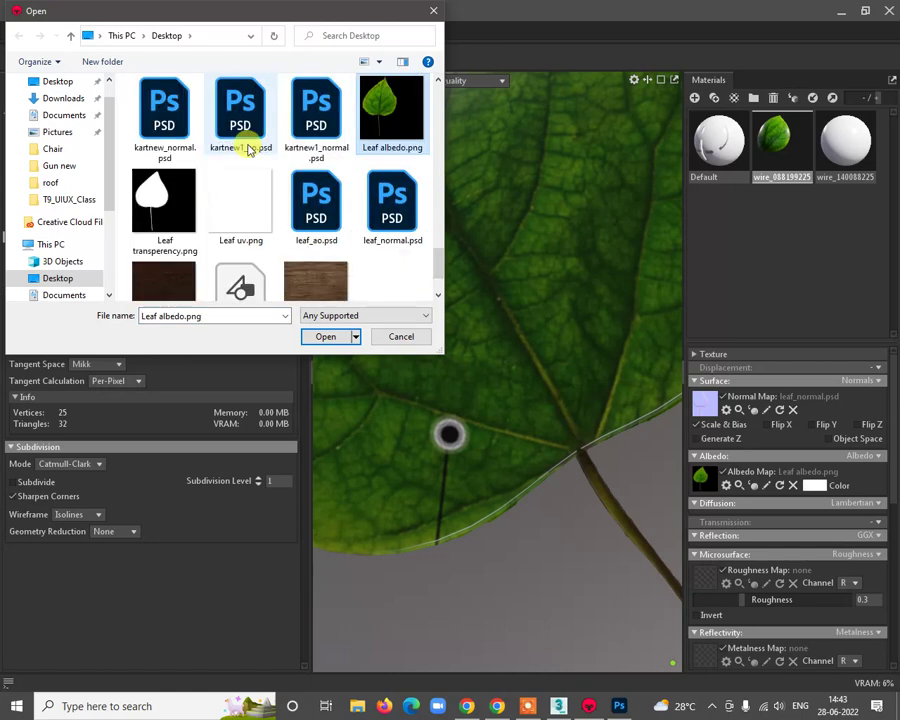
pyautogui.doubleClick(404, 115)
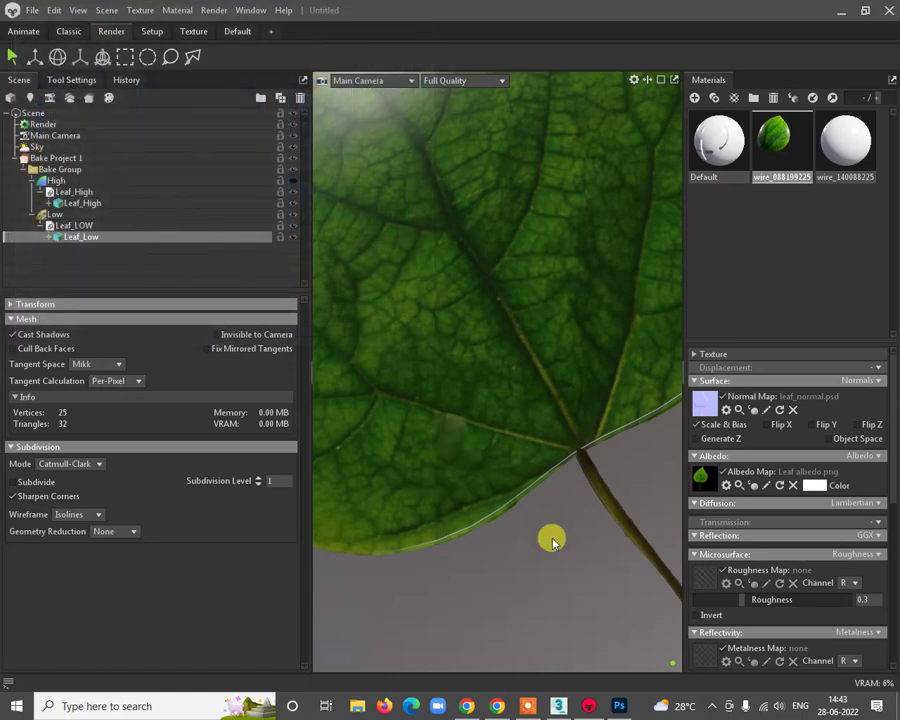
pyautogui.scroll(-5, 540, 515)
pyautogui.moveTo(478, 504); pyautogui.dragTo(641, 708)
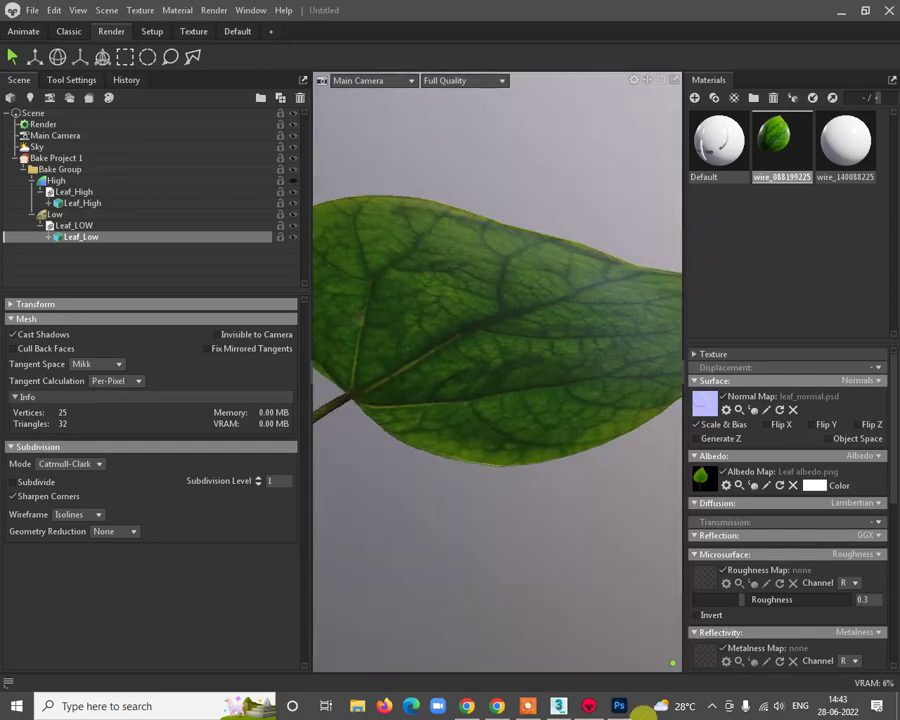
# Step: Switch back to Photoshop and add a Hue/Saturation adjustment layer above Layer 6 with Saturation at -100
pyautogui.click(617, 706)
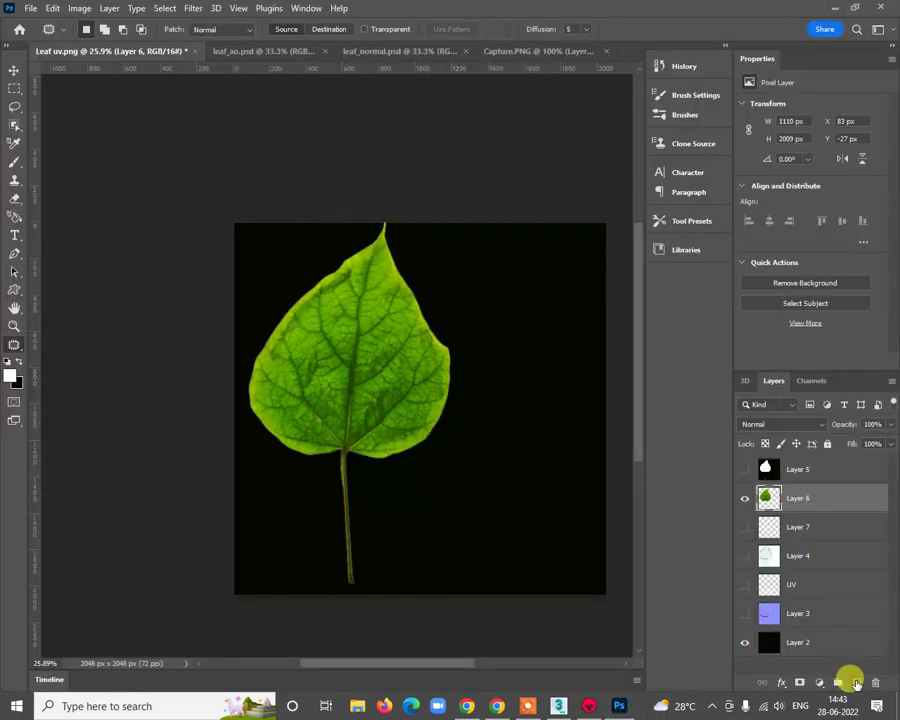
pyautogui.click(819, 684)
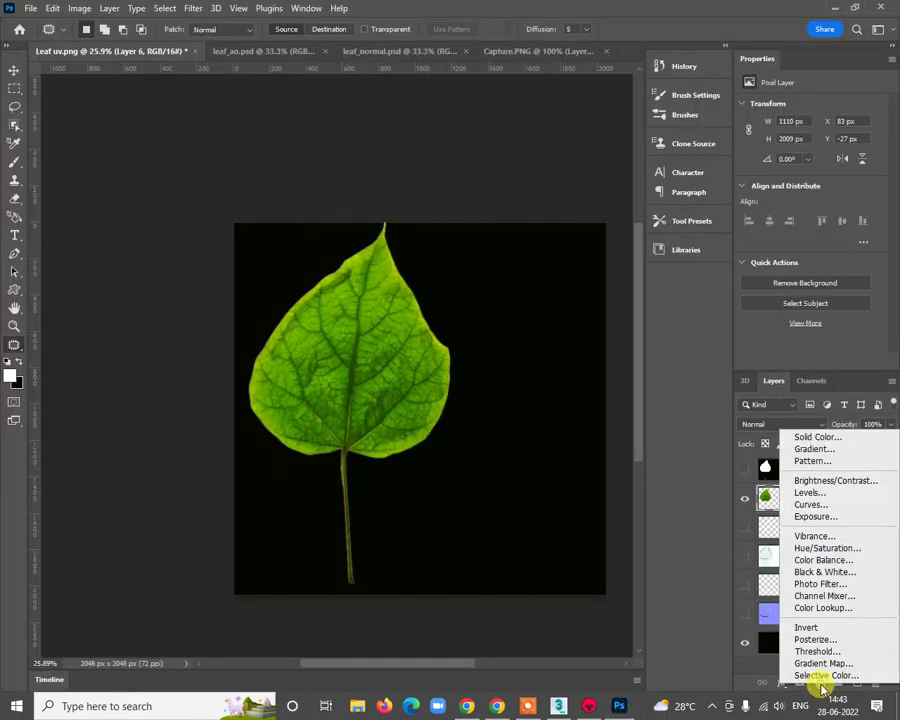
pyautogui.click(850, 549)
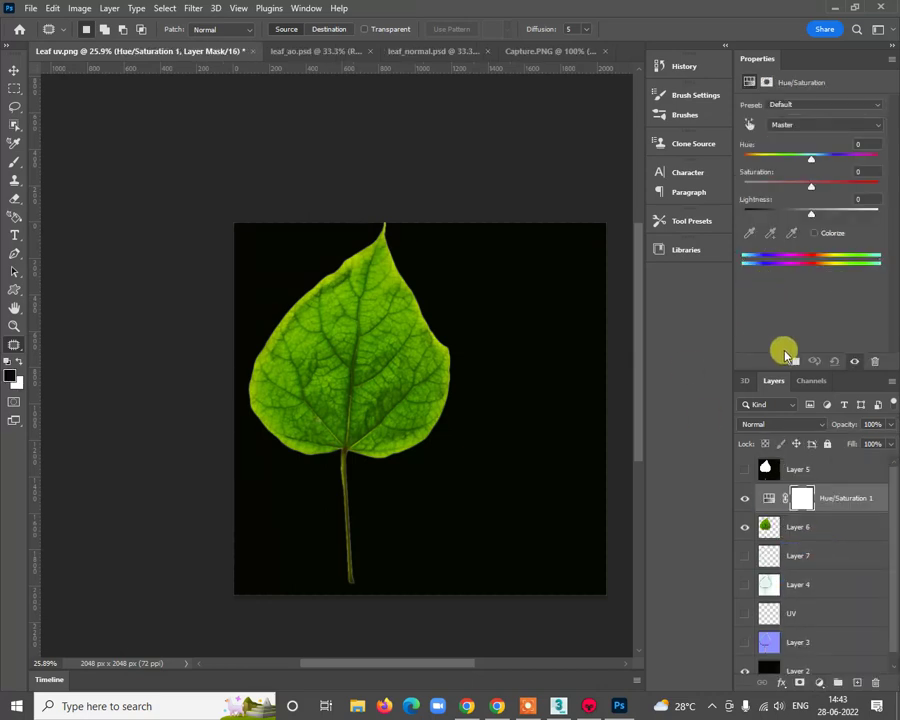
pyautogui.moveTo(811, 188); pyautogui.dragTo(735, 190)
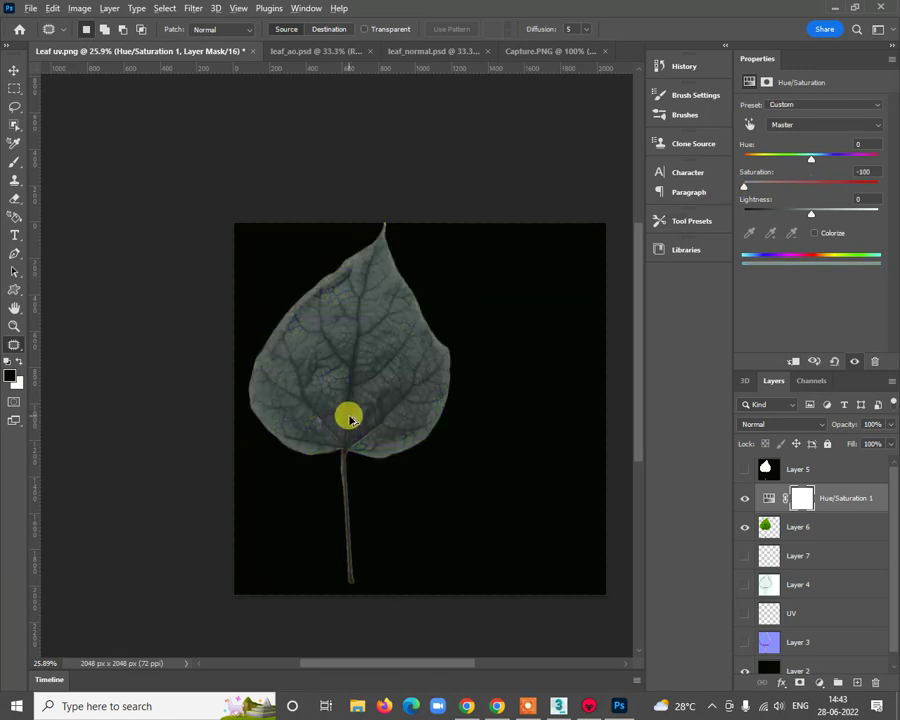
# Step: Add a Levels adjustment layer above Hue/Saturation 1 with midtones at 1.26 and the white input level at 208
pyautogui.keyDown('alt'); pyautogui.scroll(5, 348, 418); pyautogui.keyUp('alt')
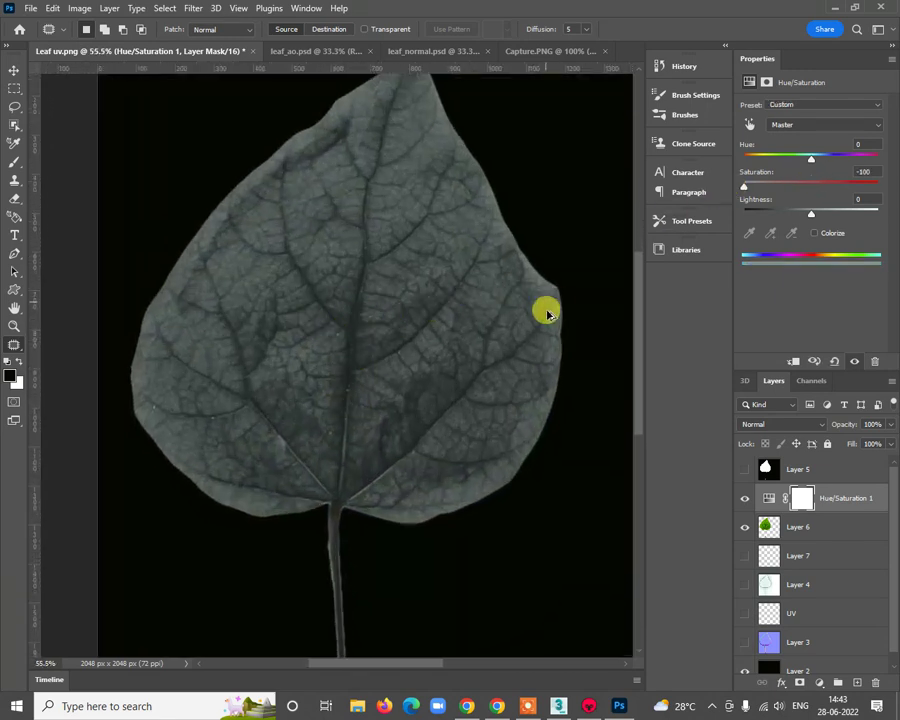
pyautogui.click(818, 683)
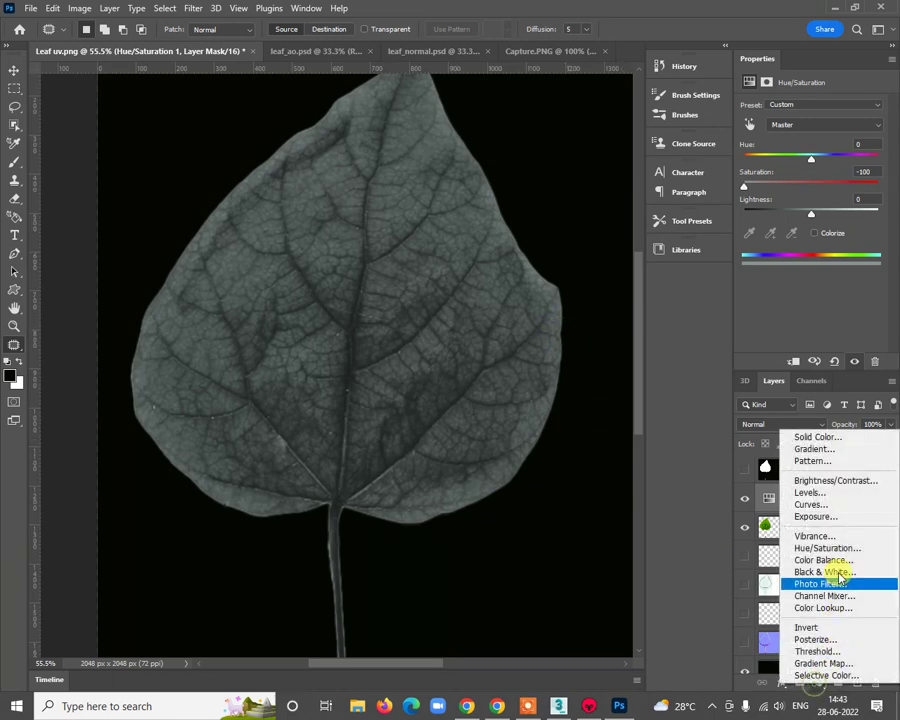
pyautogui.click(815, 493)
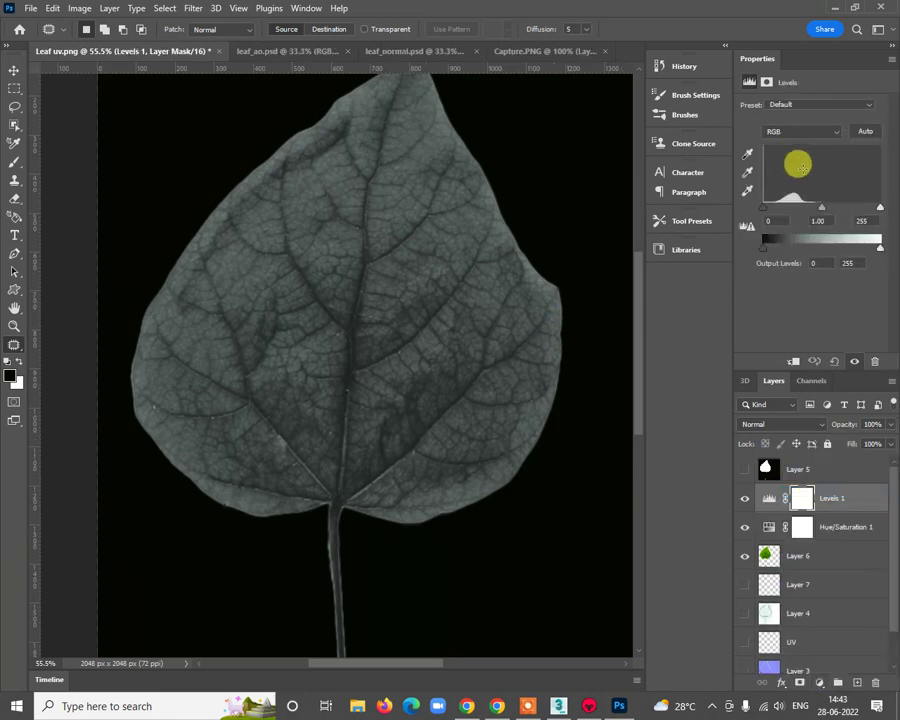
pyautogui.moveTo(818, 208); pyautogui.dragTo(797, 210)
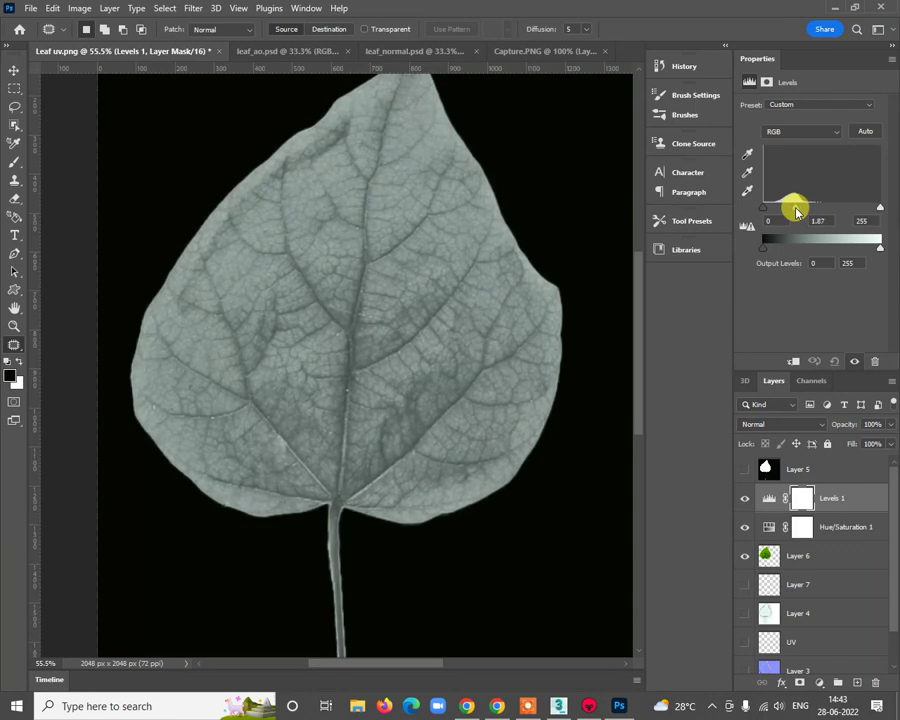
pyautogui.moveTo(879, 207); pyautogui.dragTo(860, 210)
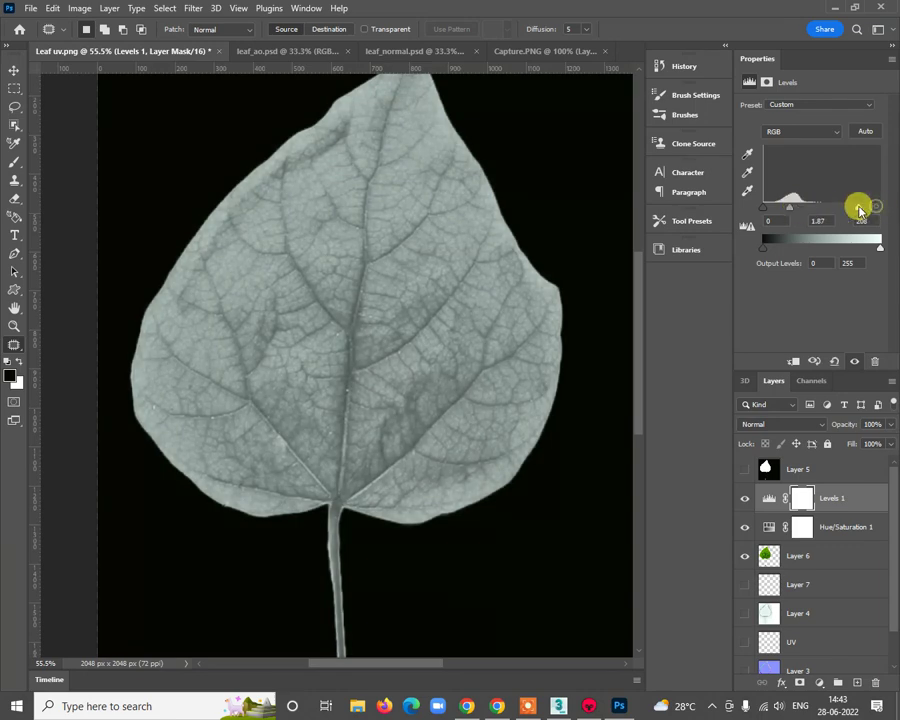
pyautogui.moveTo(795, 210); pyautogui.dragTo(807, 209)
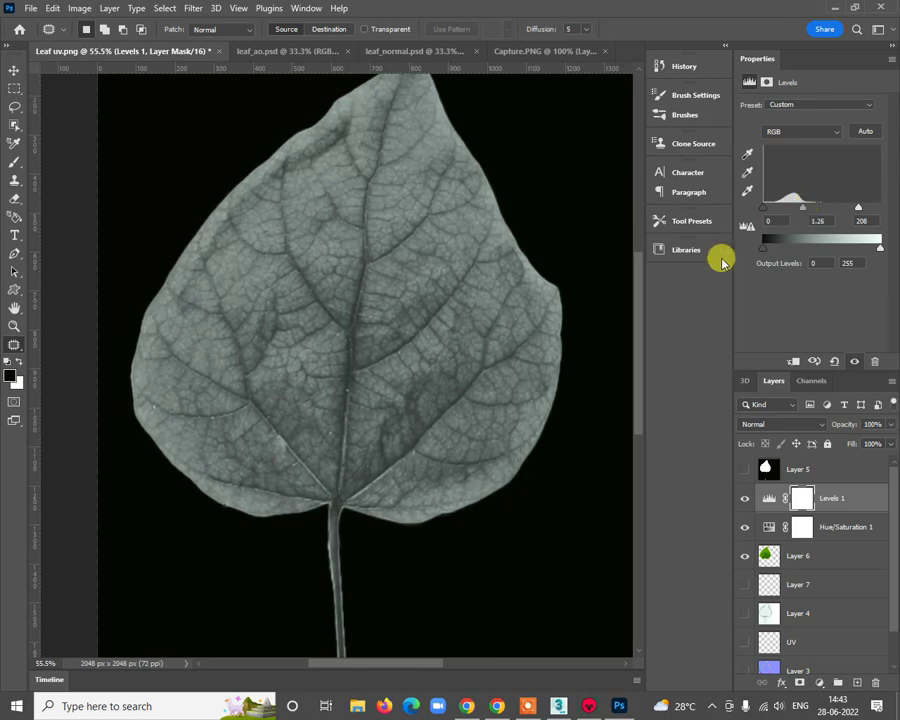
# Step: Quick-export the greyscale leaf as a PNG roughness map named Leafroughn.png on the Desktop
pyautogui.keyDown('alt'); pyautogui.scroll(-4, 375, 398); pyautogui.keyUp('alt')
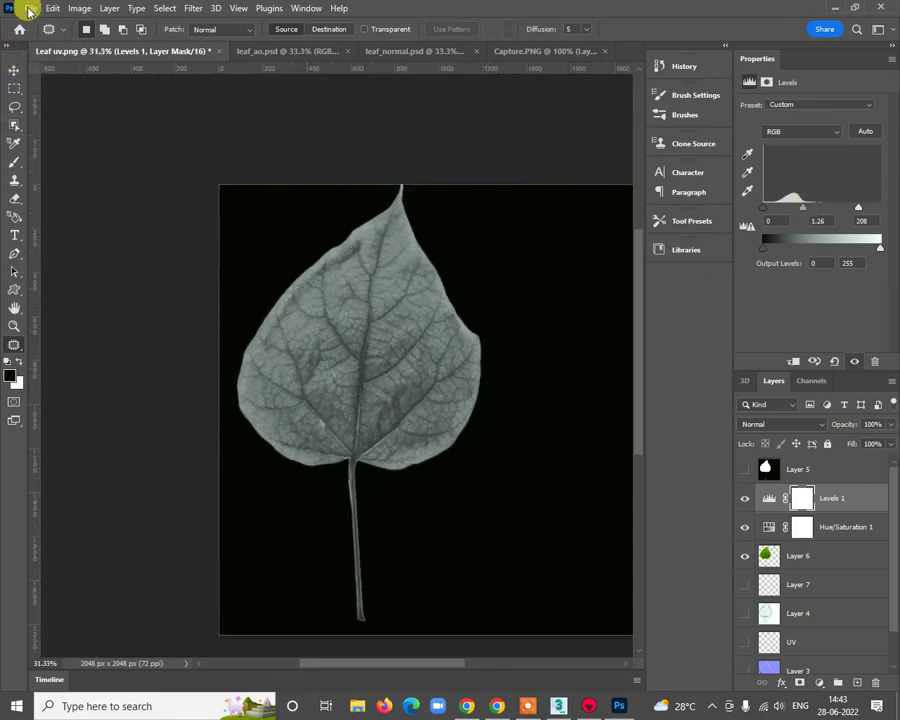
pyautogui.click(30, 12)
pyautogui.moveTo(120, 226)
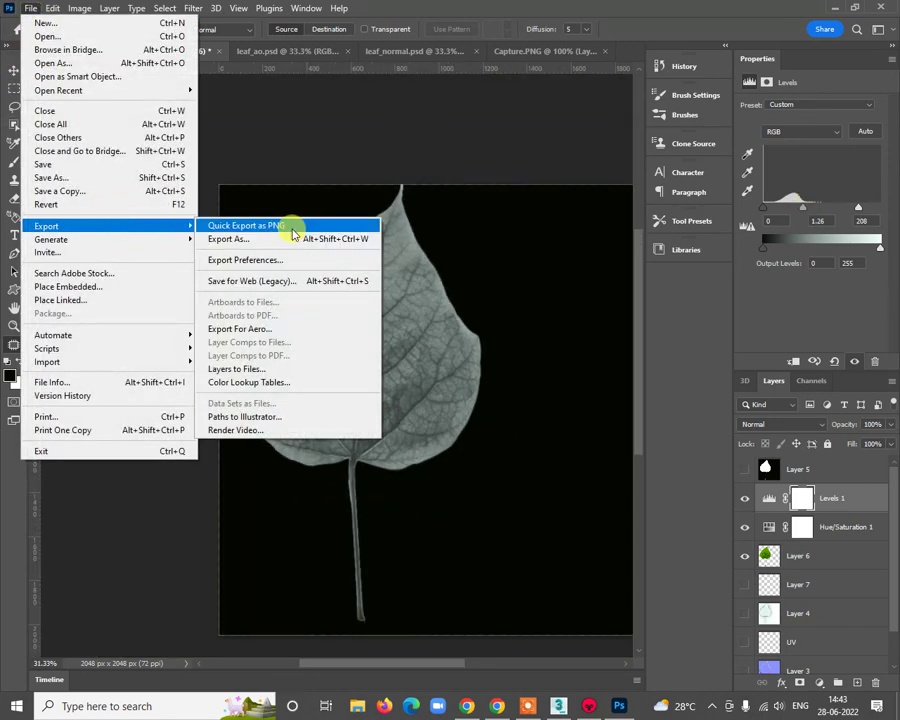
pyautogui.click(288, 230)
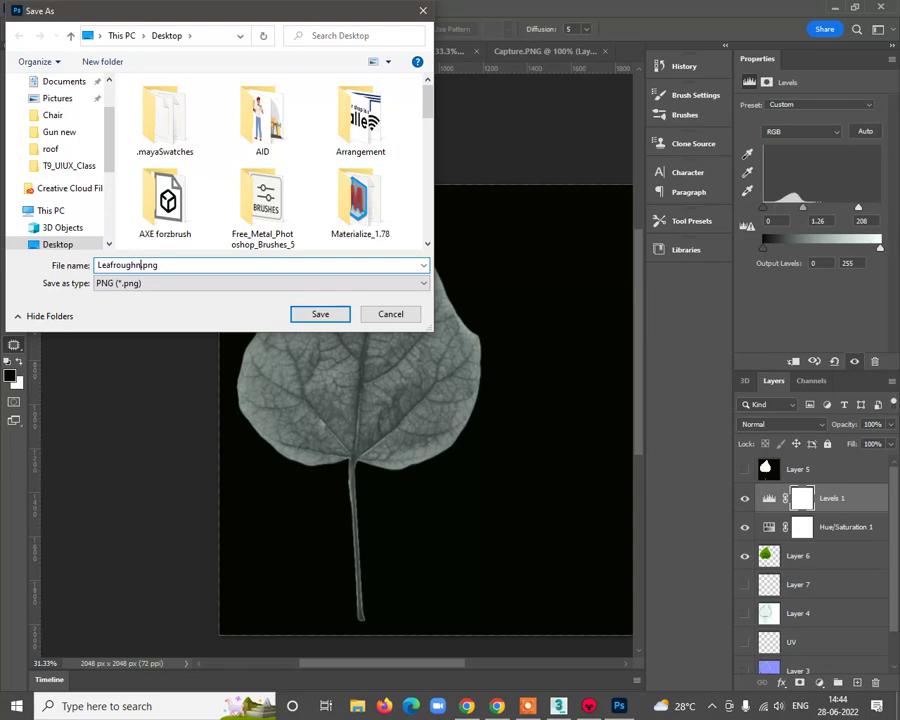
pyautogui.press('Return')
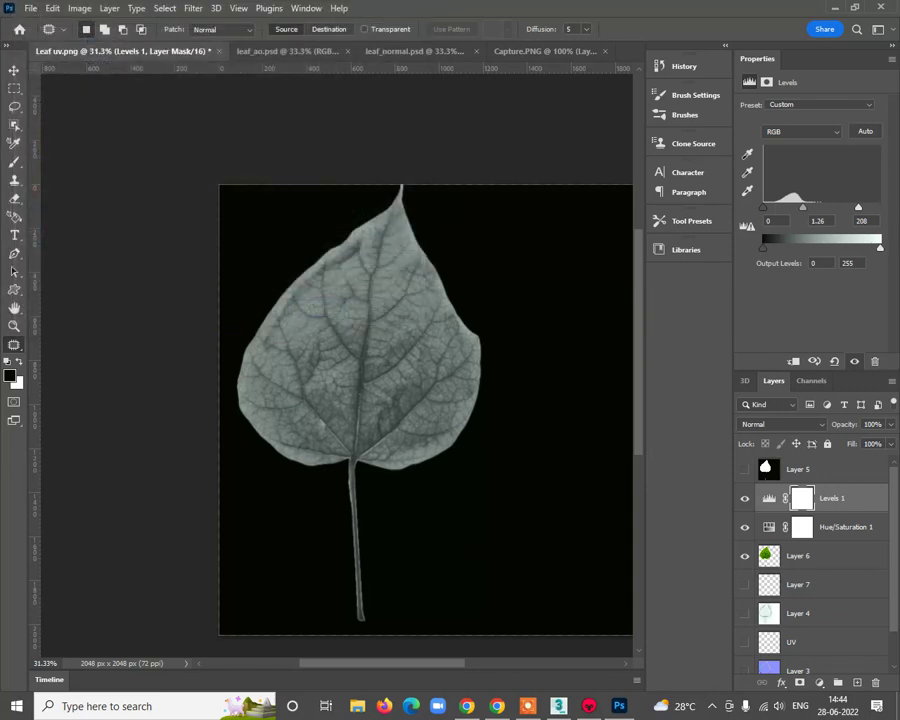
# Step: Switch to Marmoset Toolbag, load Leafroughness.png from the Desktop as the leaf material's Roughness Map, and inspect the leaf
pyautogui.click(593, 706)
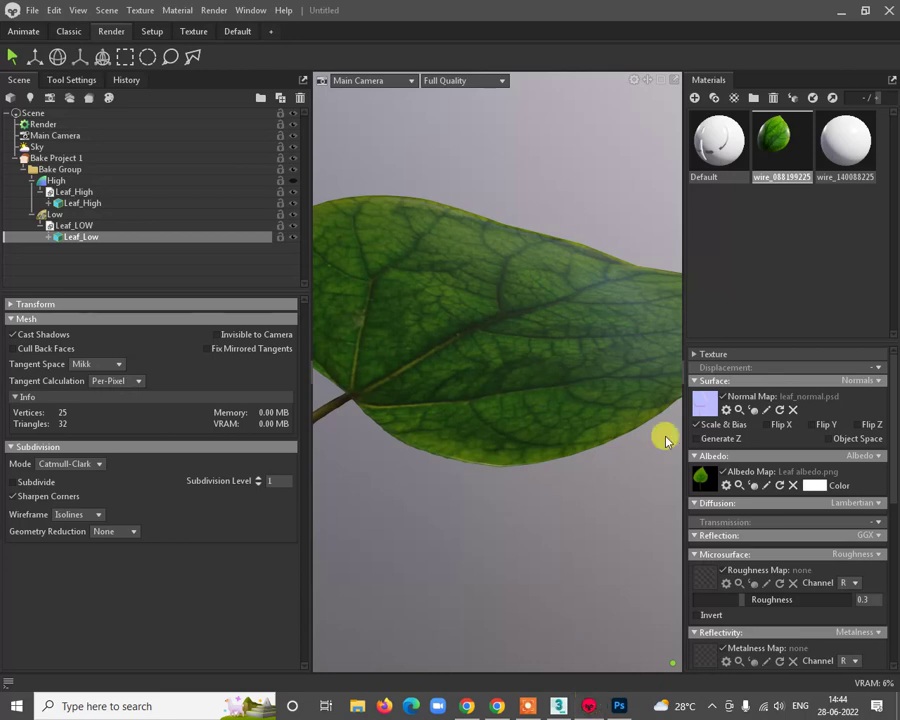
pyautogui.click(707, 577)
pyautogui.scroll(-5, 275, 175)
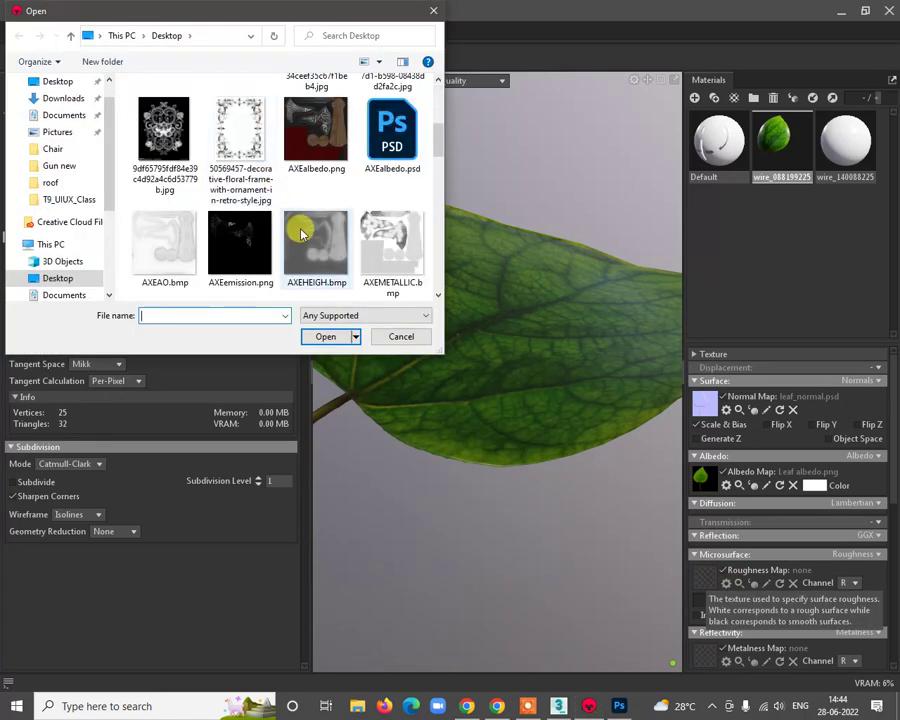
pyautogui.scroll(-3, 298, 226)
pyautogui.scroll(-2, 300, 230)
pyautogui.scroll(-5, 297, 222)
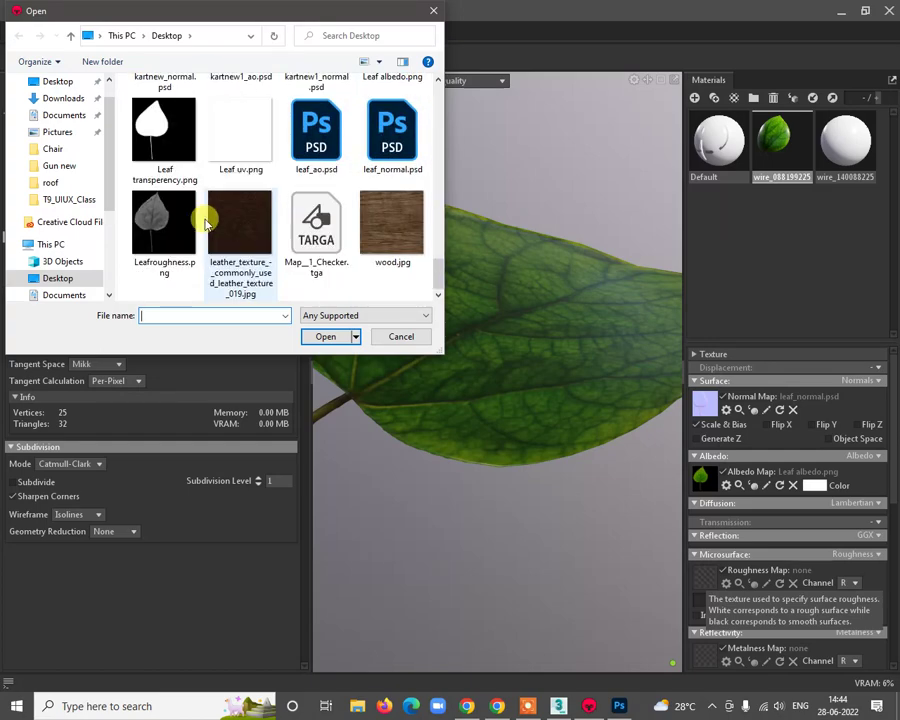
pyautogui.doubleClick(150, 215)
pyautogui.moveTo(520, 452); pyautogui.dragTo(518, 390)
# Step: Switch back to Photoshop and add an Invert adjustment layer above Levels 1
pyautogui.click(618, 706)
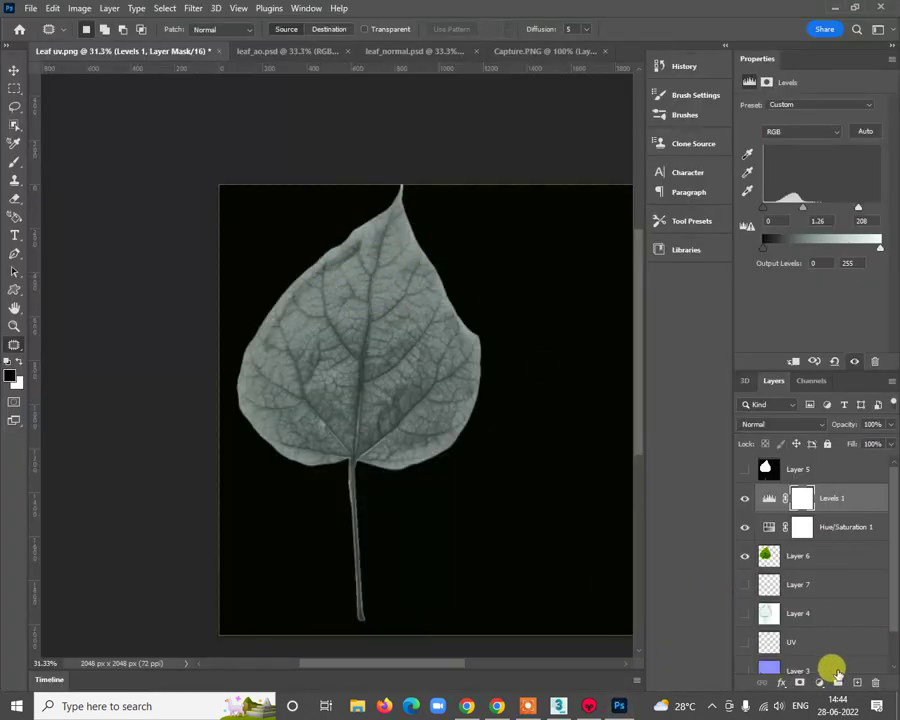
pyautogui.click(818, 685)
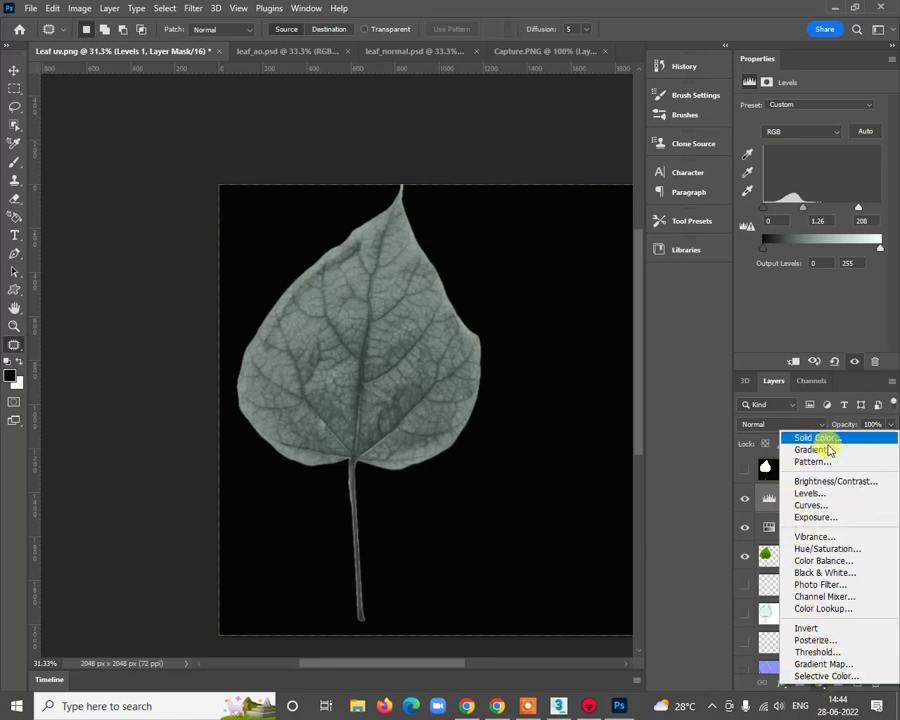
pyautogui.click(816, 627)
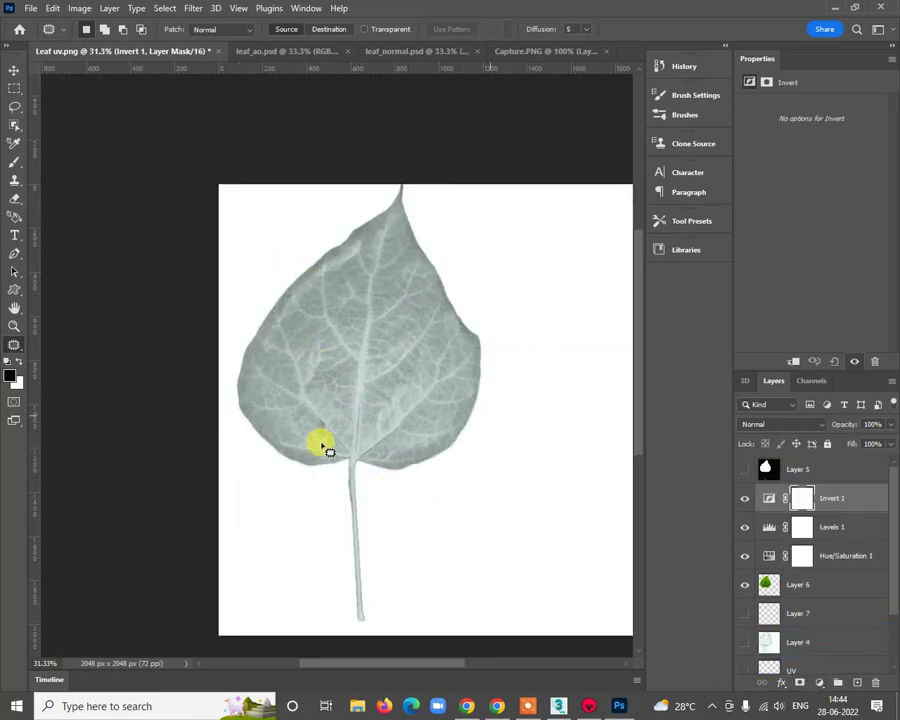
# Step: Quick-export the inverted greyscale leaf as a PNG, replacing Leafroughness.png on the Desktop
pyautogui.click(30, 9)
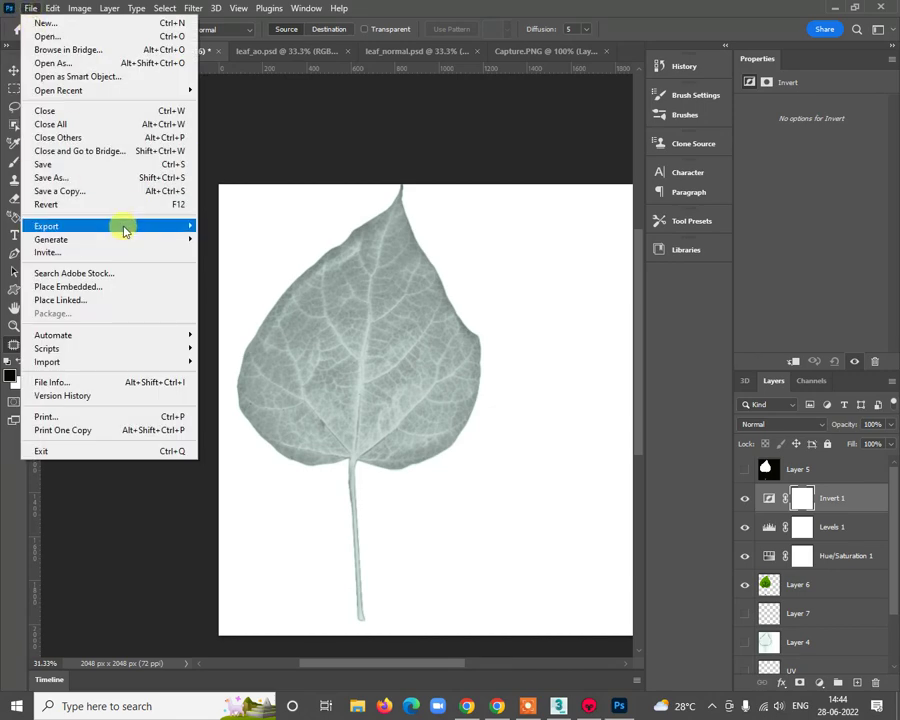
pyautogui.moveTo(146, 229)
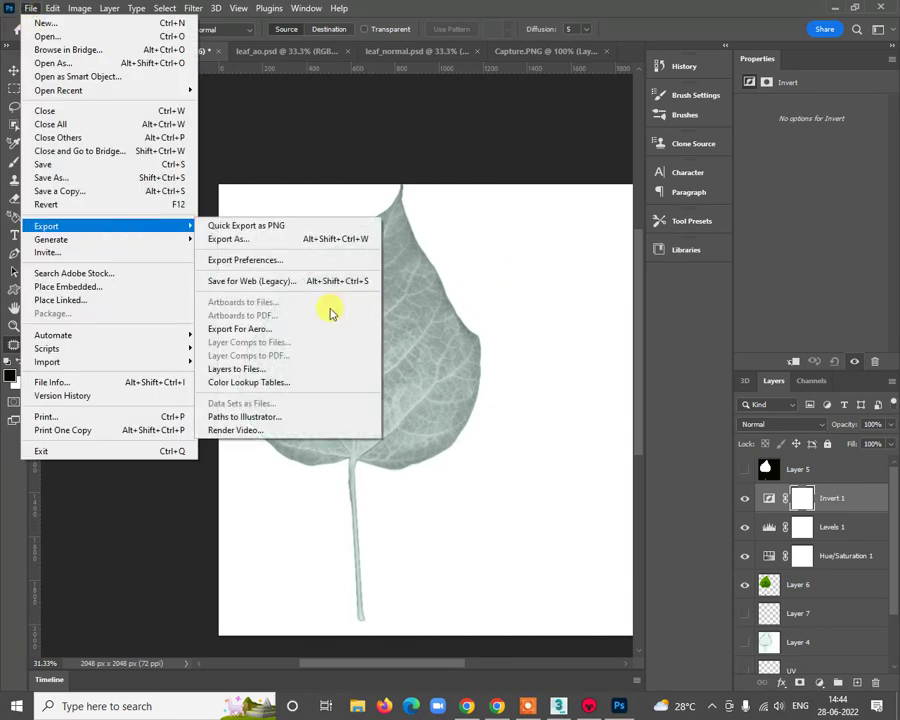
pyautogui.click(286, 227)
pyautogui.scroll(-3, 207, 232)
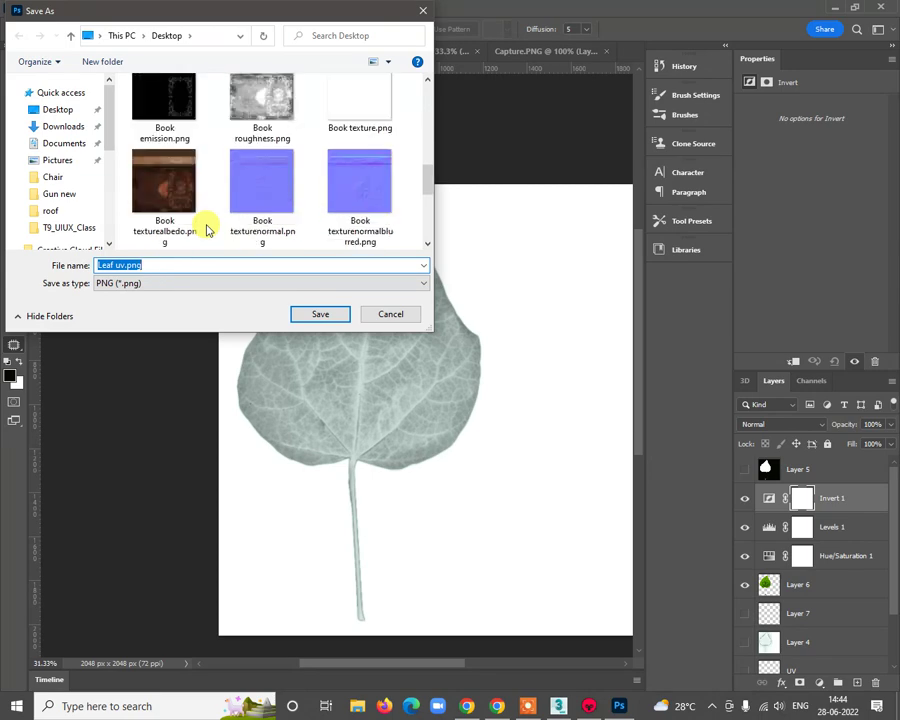
pyautogui.scroll(-3, 216, 164)
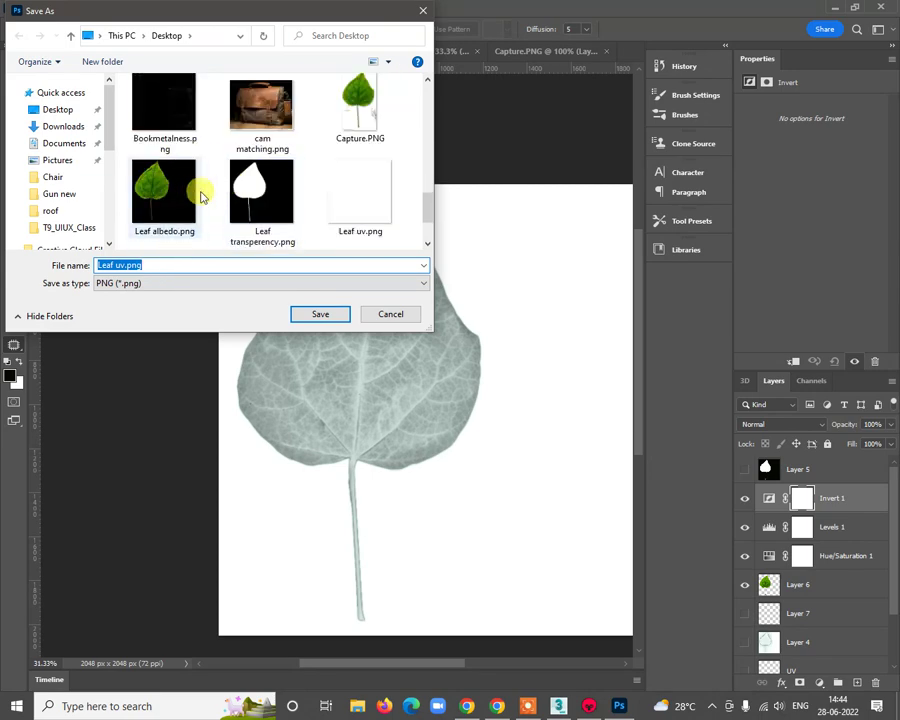
pyautogui.scroll(-2, 200, 194)
pyautogui.doubleClick(151, 185)
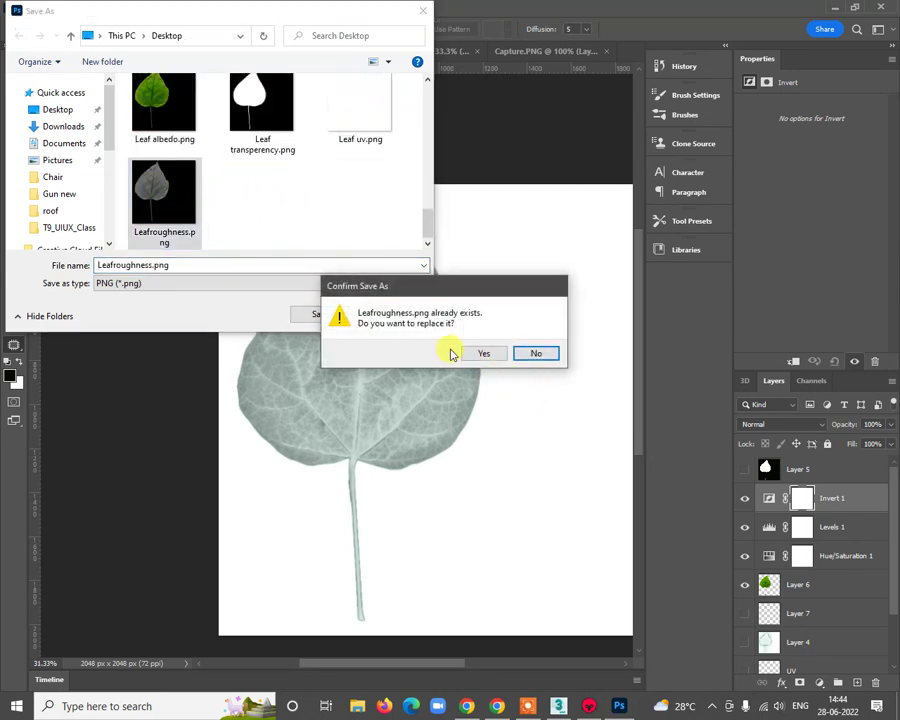
pyautogui.click(473, 358)
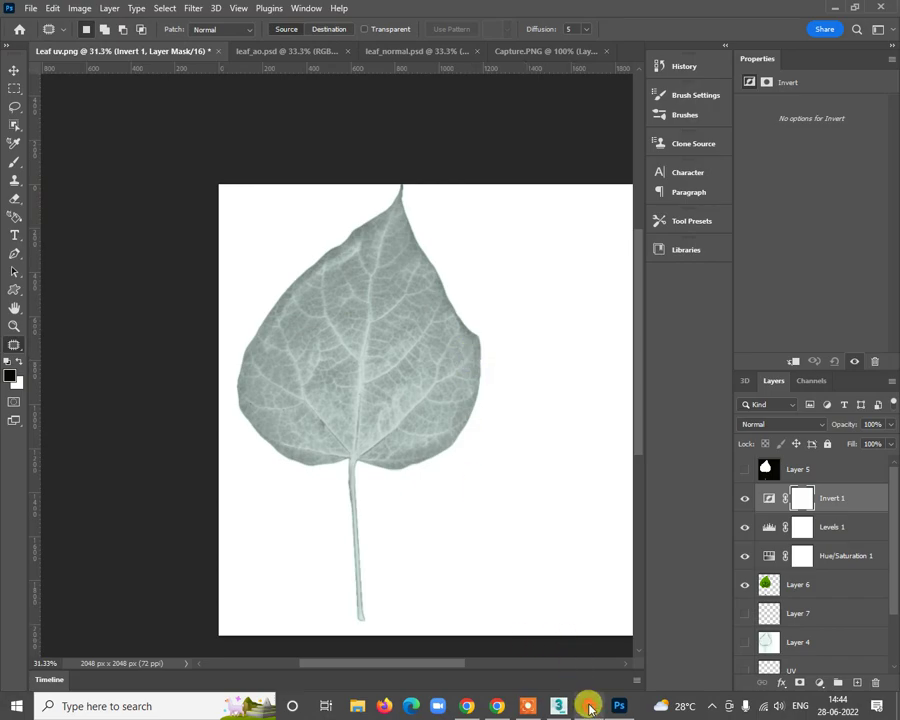
# Step: Switch to Marmoset Toolbag and examine the leaf's surface with the inverted roughness map
pyautogui.click(589, 706)
pyautogui.scroll(-3, 595, 570)
pyautogui.moveTo(595, 570); pyautogui.dragTo(599, 698)
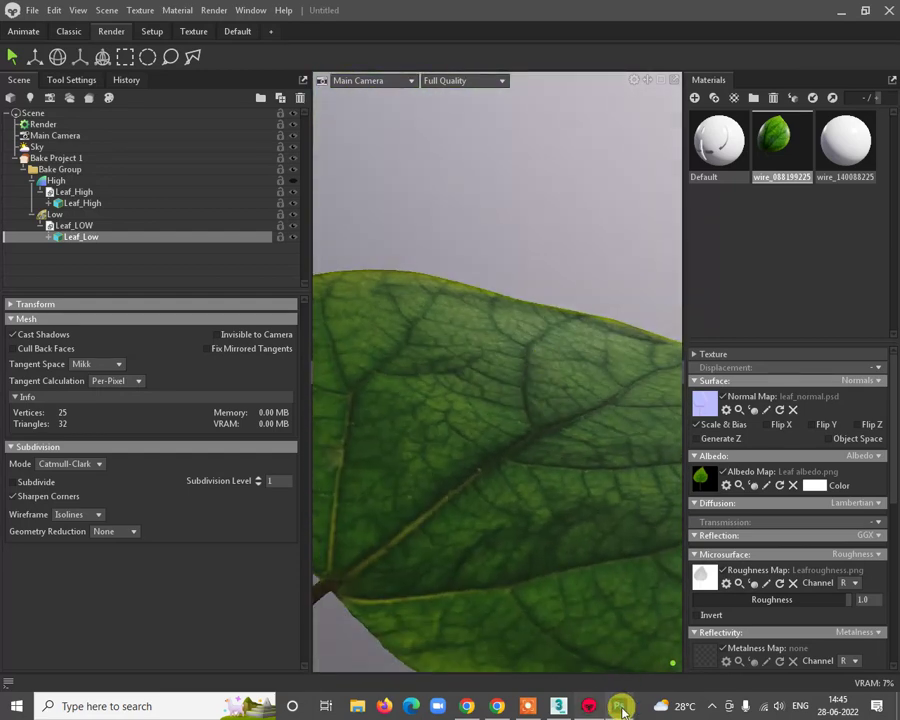
# Step: In Photoshop, move Levels 1 above Invert 1 and set its midtones to 0.24 and white input level to 252
pyautogui.click(619, 706)
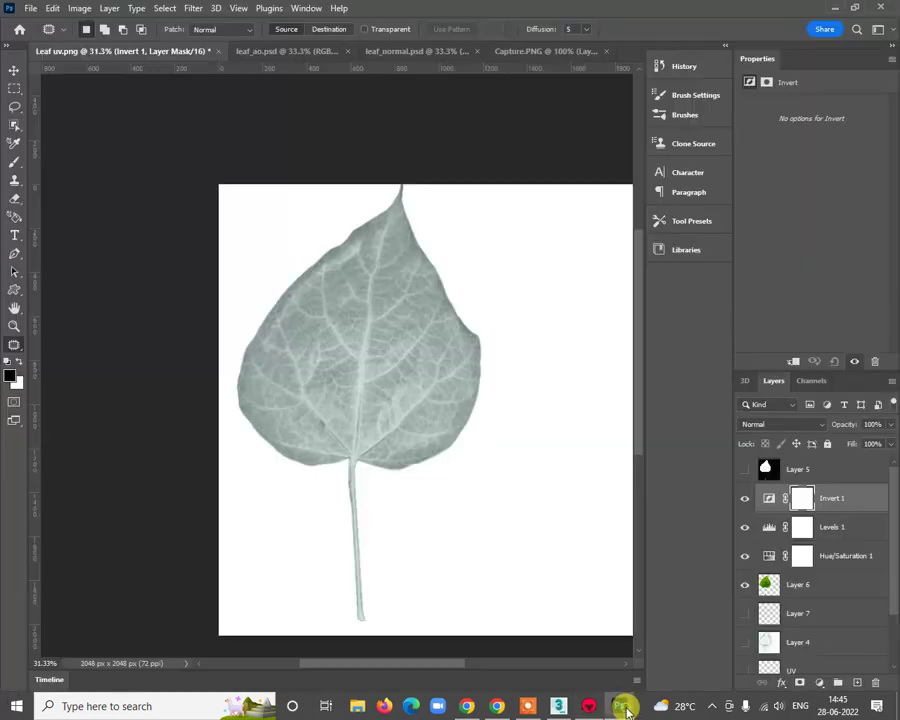
pyautogui.click(845, 530)
pyautogui.moveTo(828, 526); pyautogui.dragTo(828, 490)
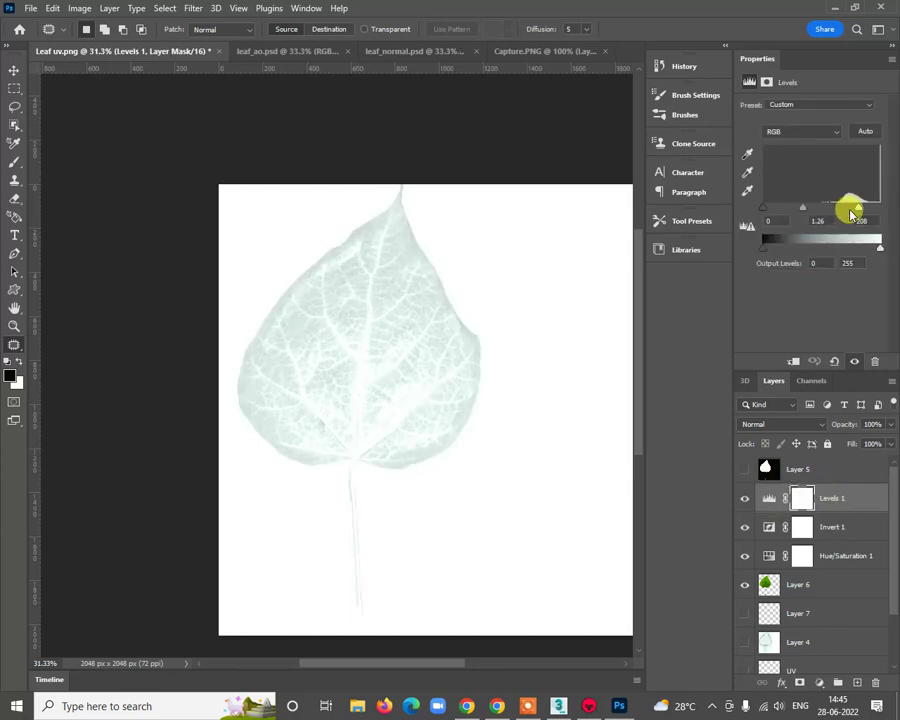
pyautogui.moveTo(803, 209); pyautogui.dragTo(860, 209)
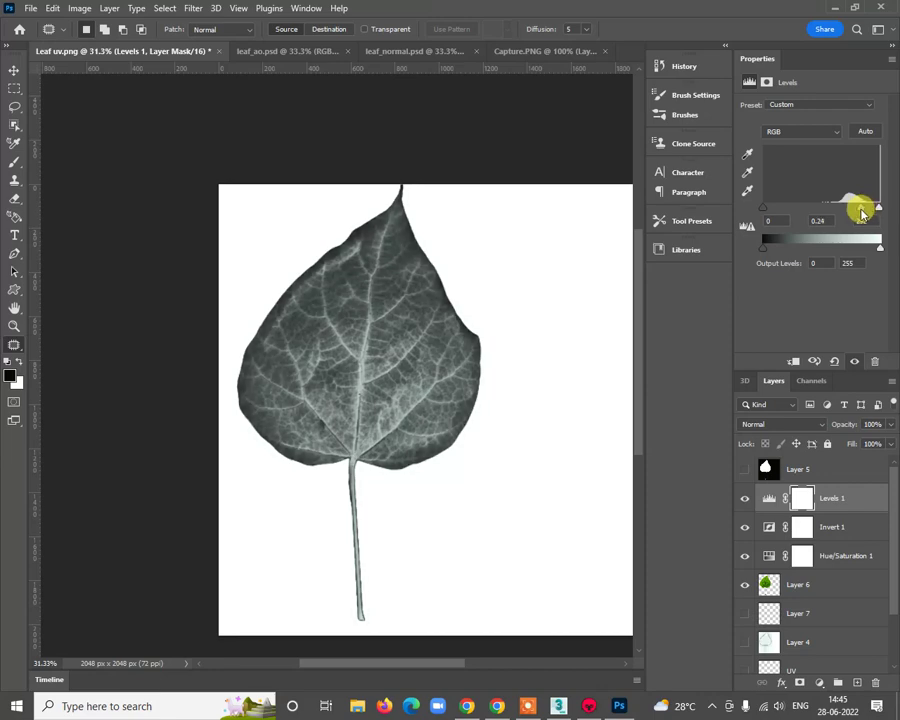
# Step: Quick-export the darkened leaf map as a PNG over the existing Leafroughness.png on the Desktop
pyautogui.click(30, 12)
pyautogui.moveTo(144, 224)
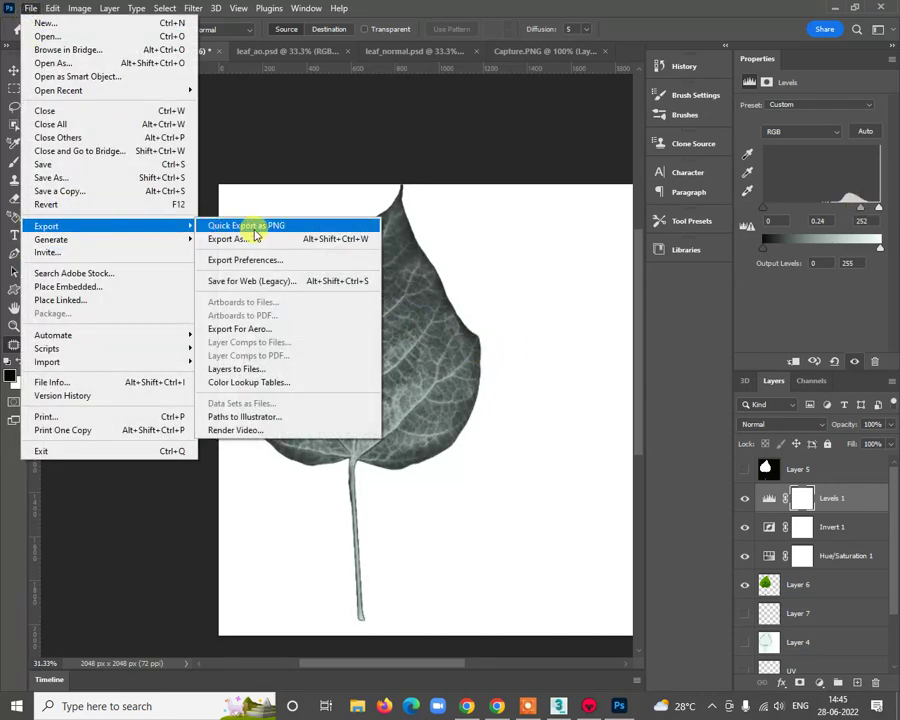
pyautogui.click(255, 227)
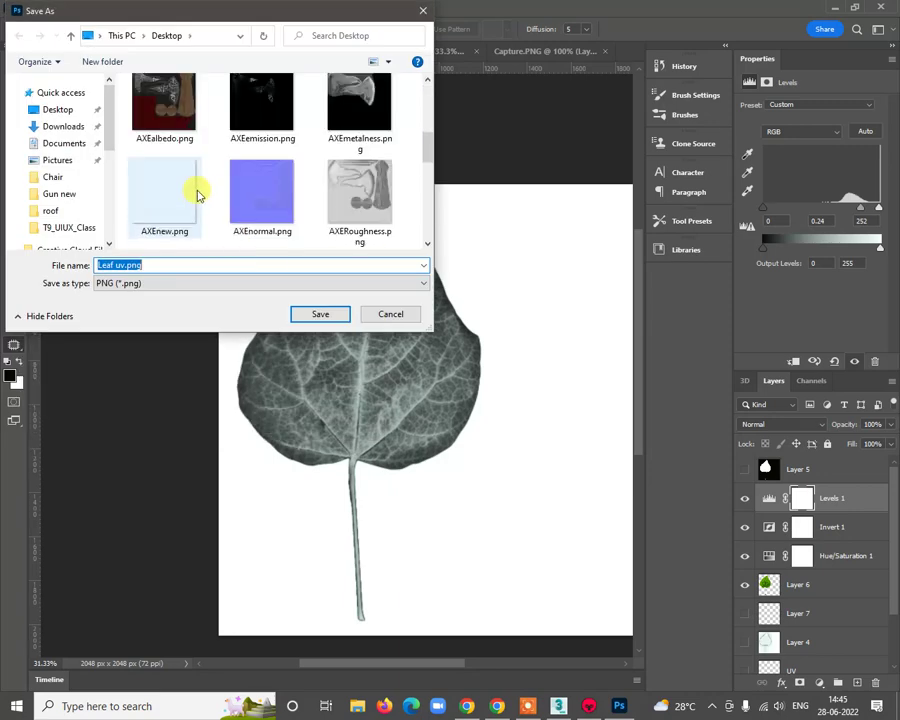
pyautogui.scroll(-5, 197, 192)
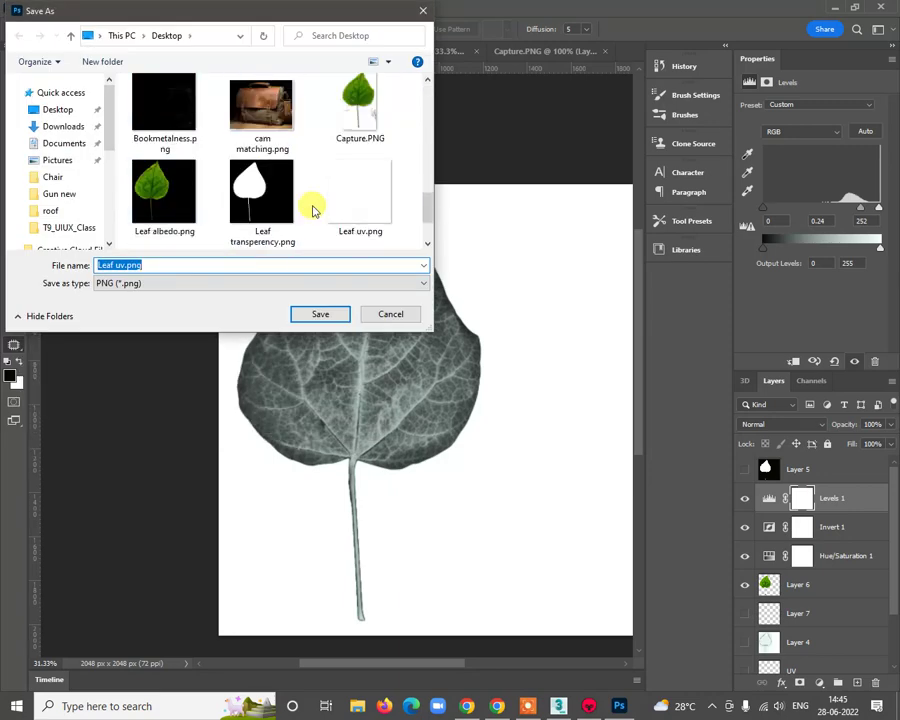
pyautogui.scroll(-1, 255, 205)
pyautogui.doubleClick(171, 195)
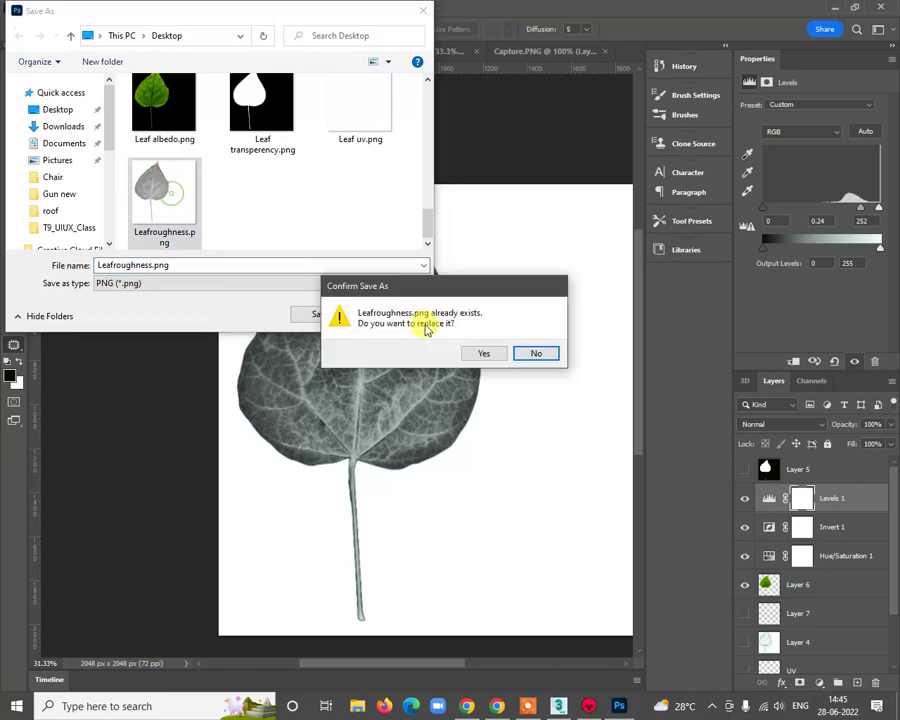
pyautogui.click(481, 354)
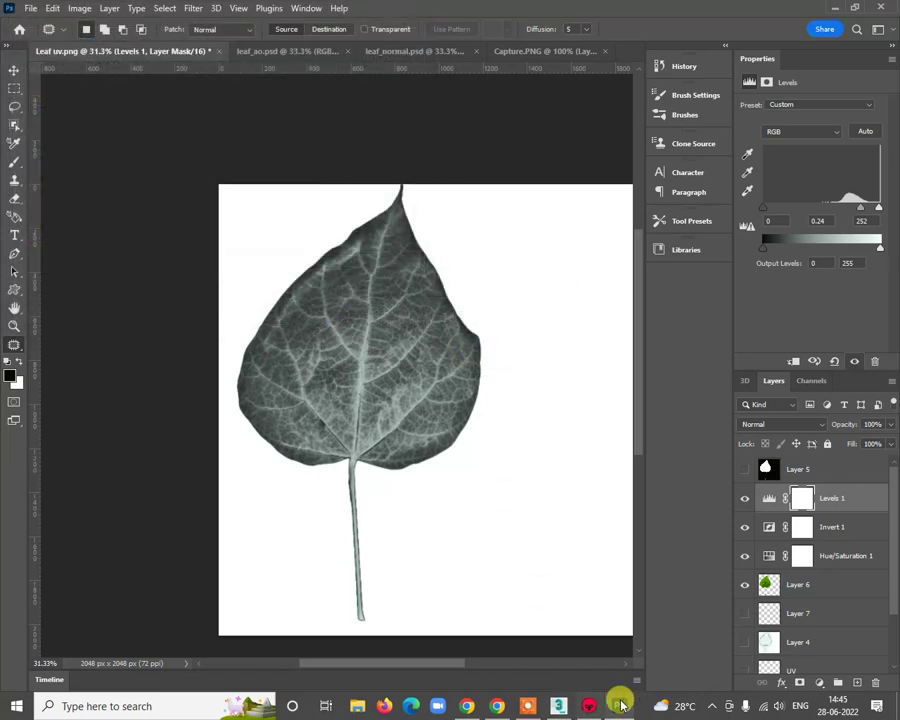
# Step: Switch to Marmoset Toolbag and orbit the leaf to check its reflections with the darker roughness map
pyautogui.click(586, 708)
pyautogui.scroll(-3, 421, 412)
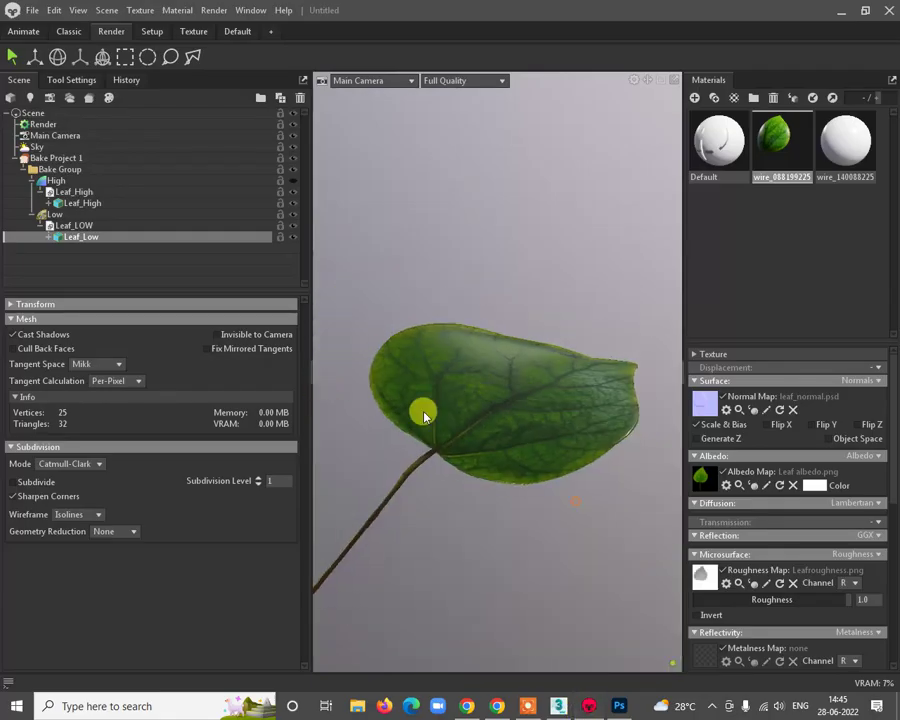
pyautogui.moveTo(421, 412); pyautogui.dragTo(617, 354)
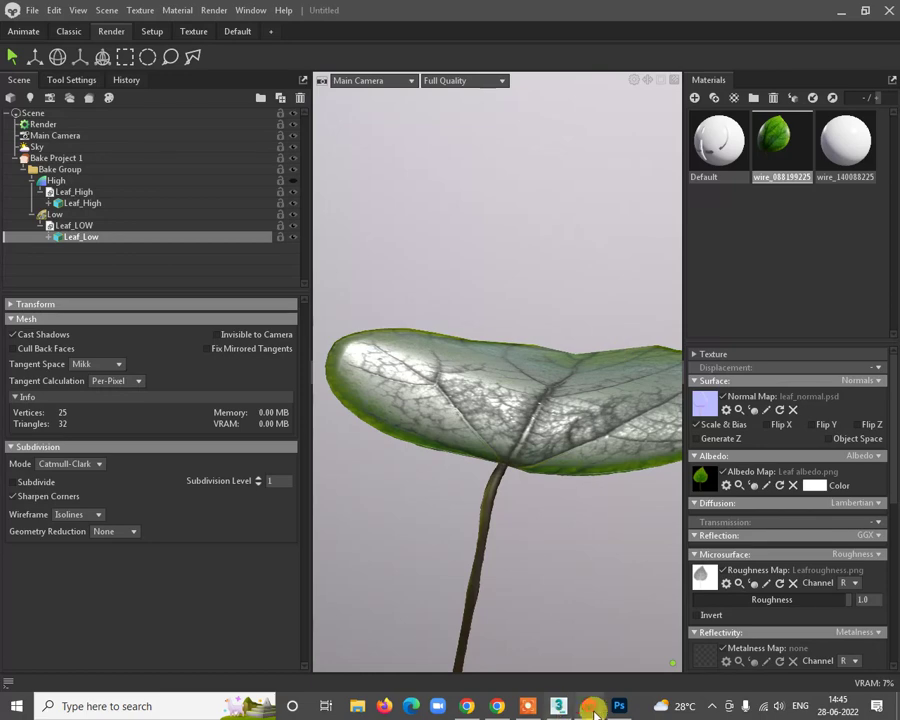
# Step: Switch back to Photoshop, set the Levels 1 midtones to 0.72, and export the result as a PNG replacing Leafroughness.png
pyautogui.click(619, 708)
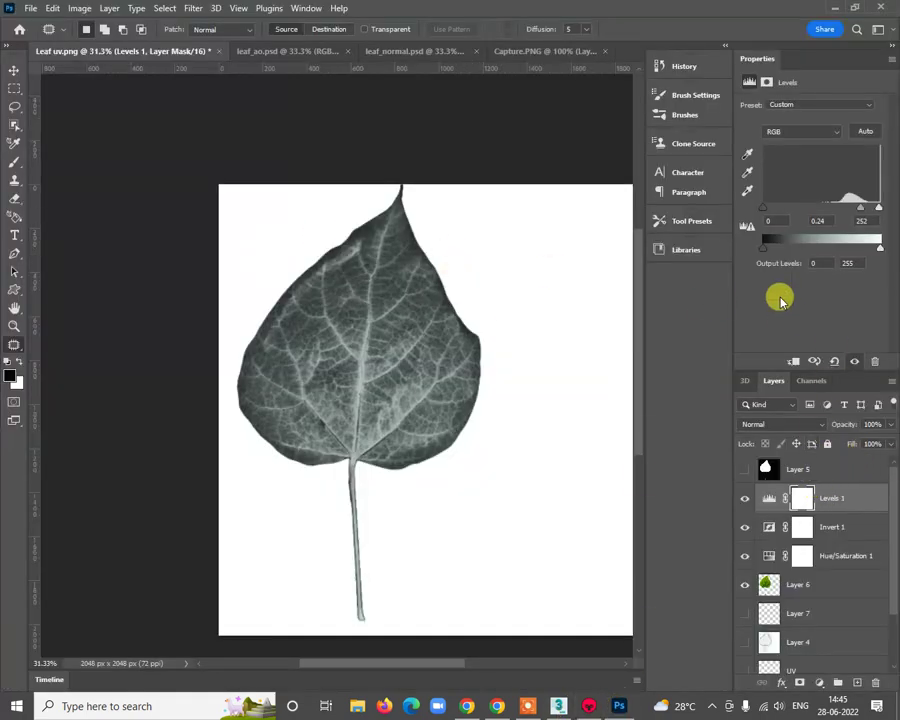
pyautogui.moveTo(860, 213); pyautogui.dragTo(830, 211)
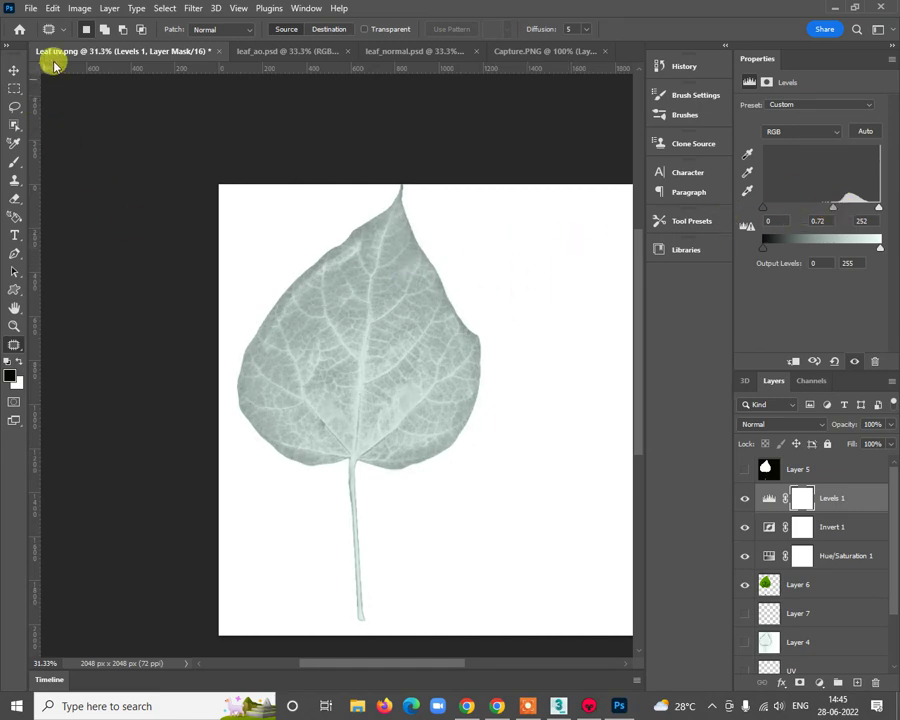
pyautogui.click(31, 9)
pyautogui.moveTo(192, 225)
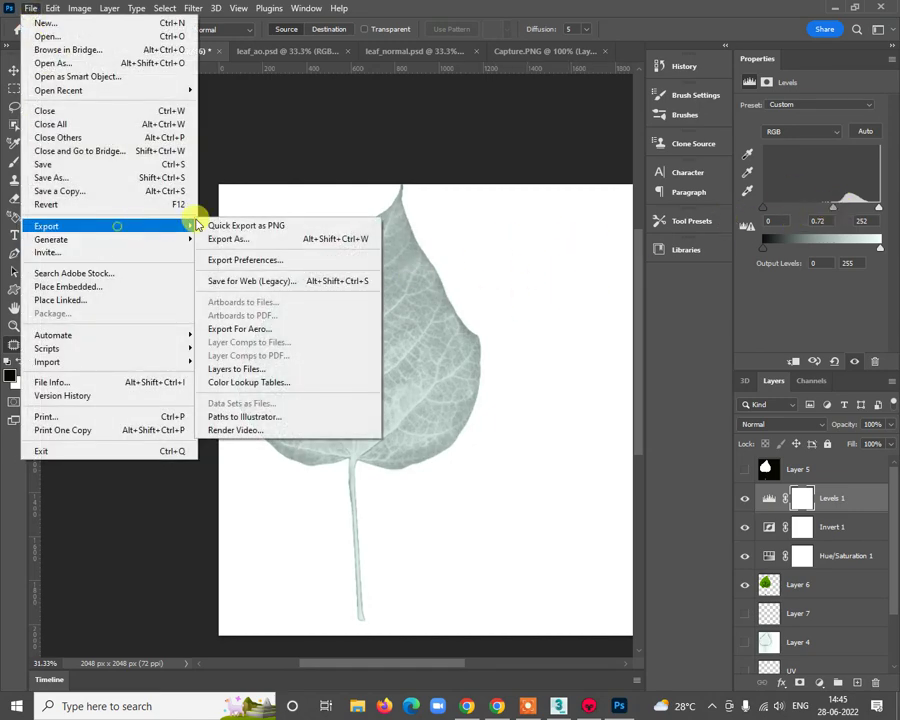
pyautogui.click(280, 238)
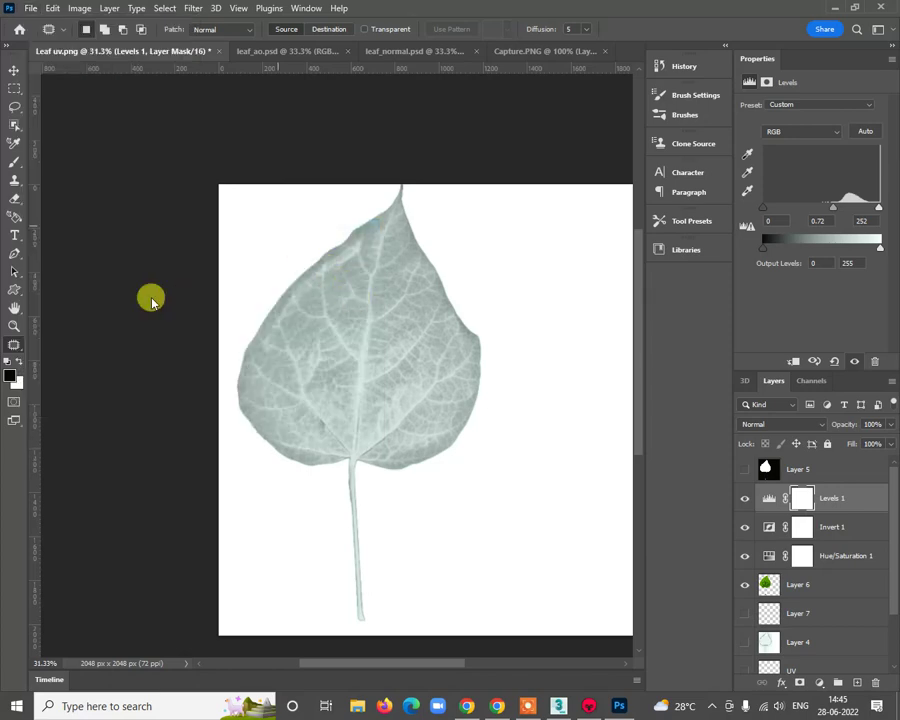
pyautogui.scroll(-7, 275, 210)
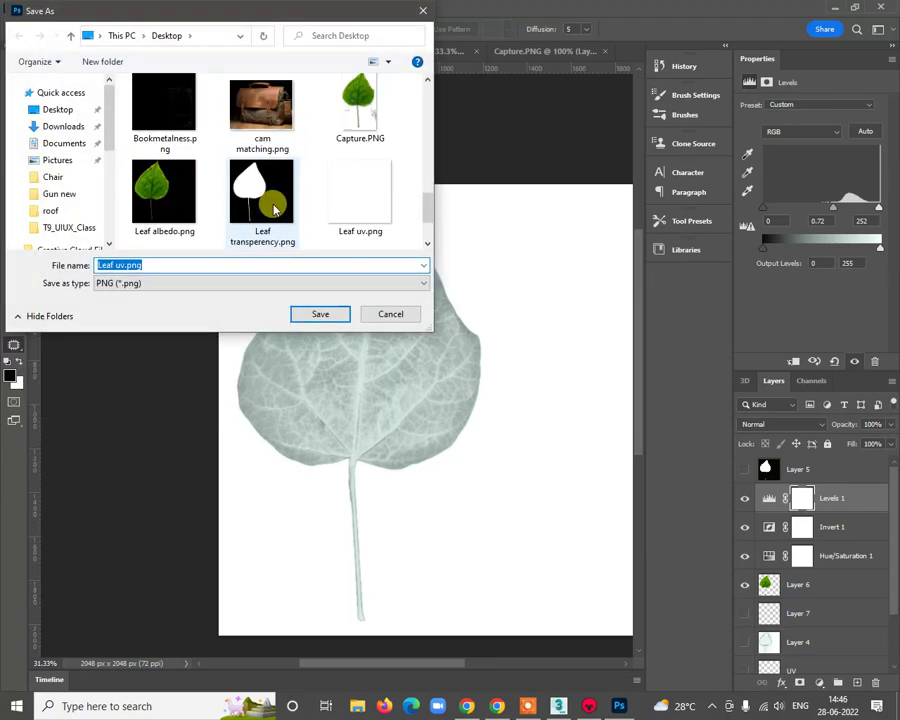
pyautogui.scroll(-2, 195, 217)
pyautogui.doubleClick(173, 191)
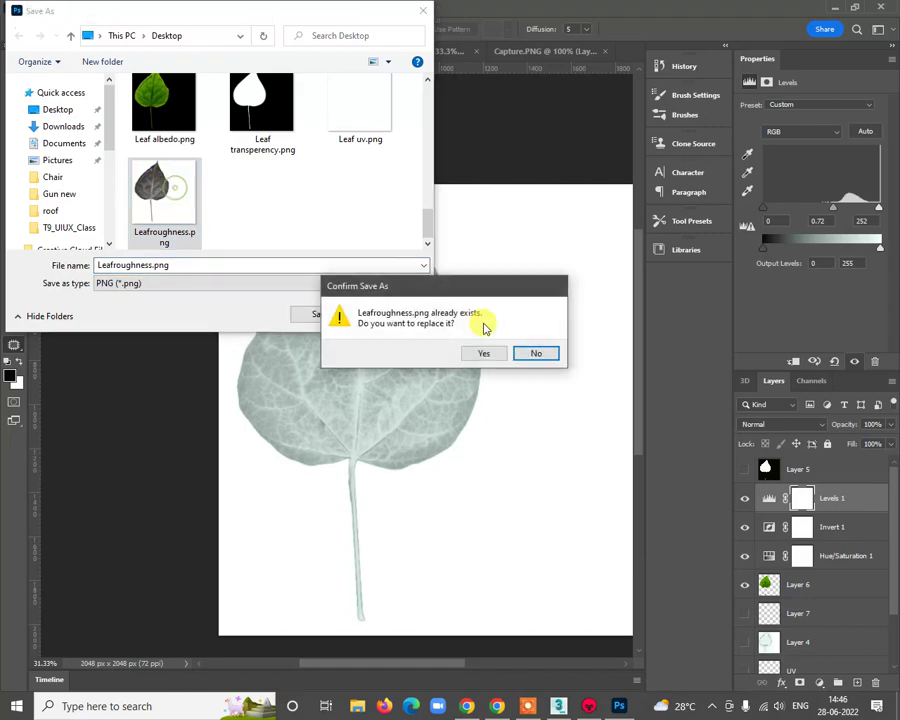
pyautogui.click(485, 355)
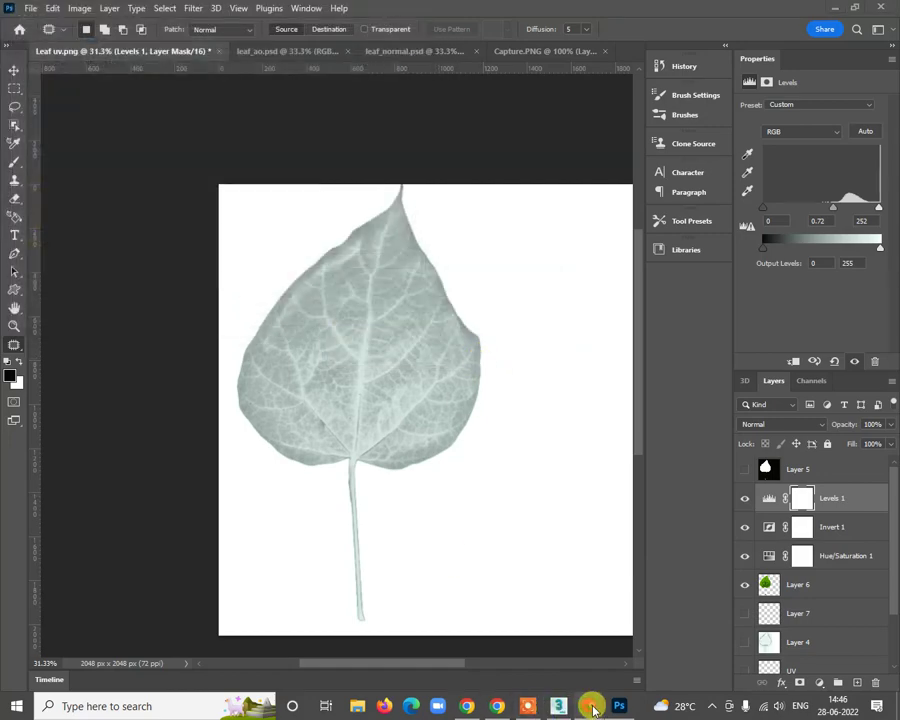
# Step: Switch to Marmoset Toolbag and examine the leaf's surface together with its material's roughness, metalness, occlusion and transparency maps
pyautogui.click(589, 706)
pyautogui.moveTo(540, 497); pyautogui.dragTo(577, 505)
pyautogui.scroll(-3, 746, 615)
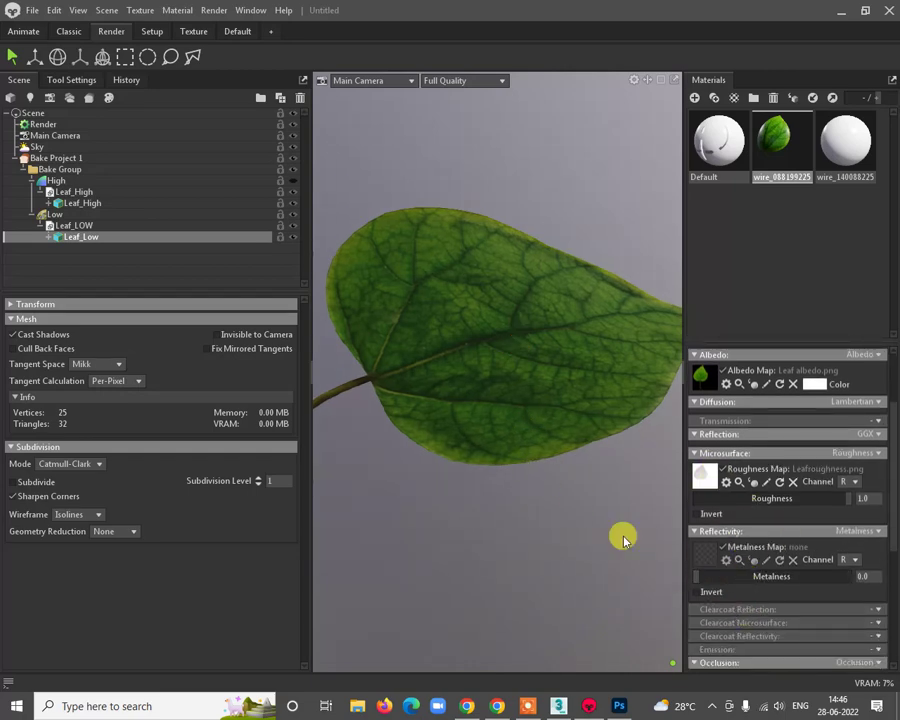
pyautogui.scroll(3, 752, 520)
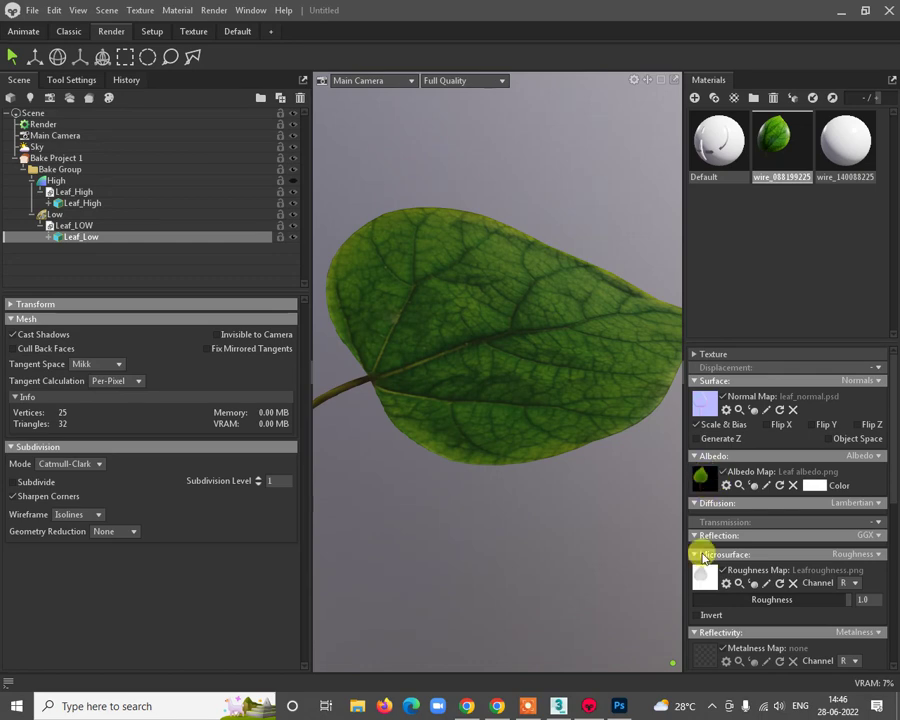
pyautogui.scroll(-6, 717, 547)
pyautogui.scroll(-3, 722, 585)
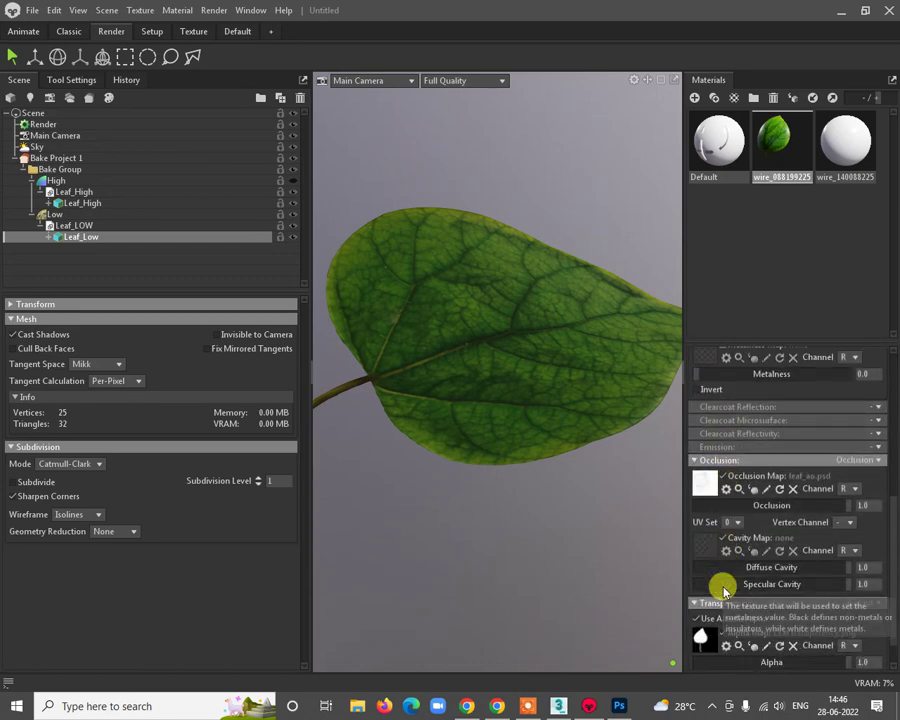
pyautogui.scroll(-1, 718, 500)
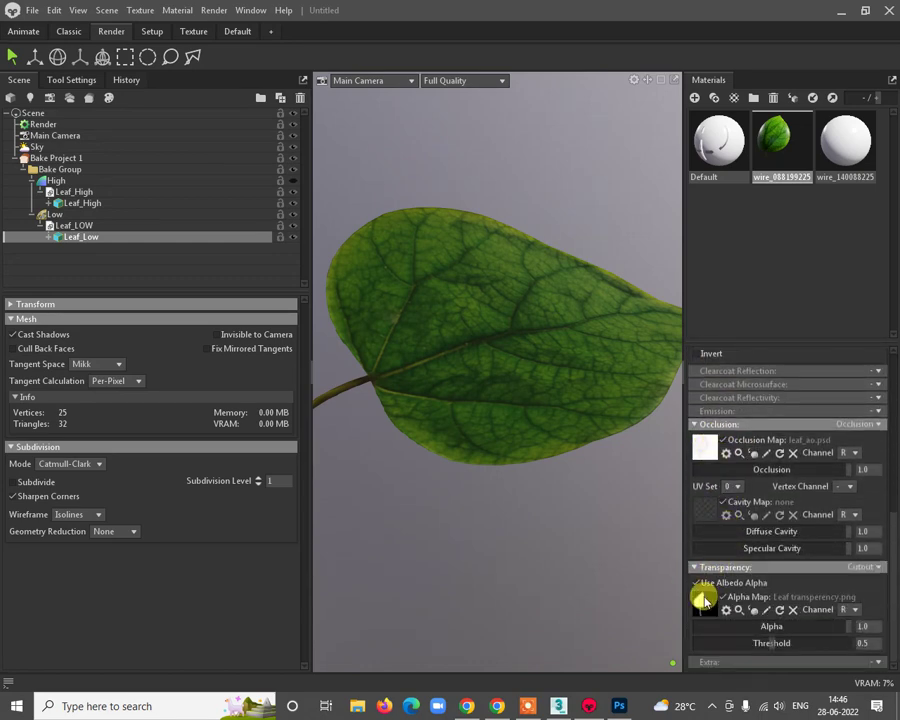
pyautogui.moveTo(494, 402); pyautogui.dragTo(590, 440)
pyautogui.click(708, 585)
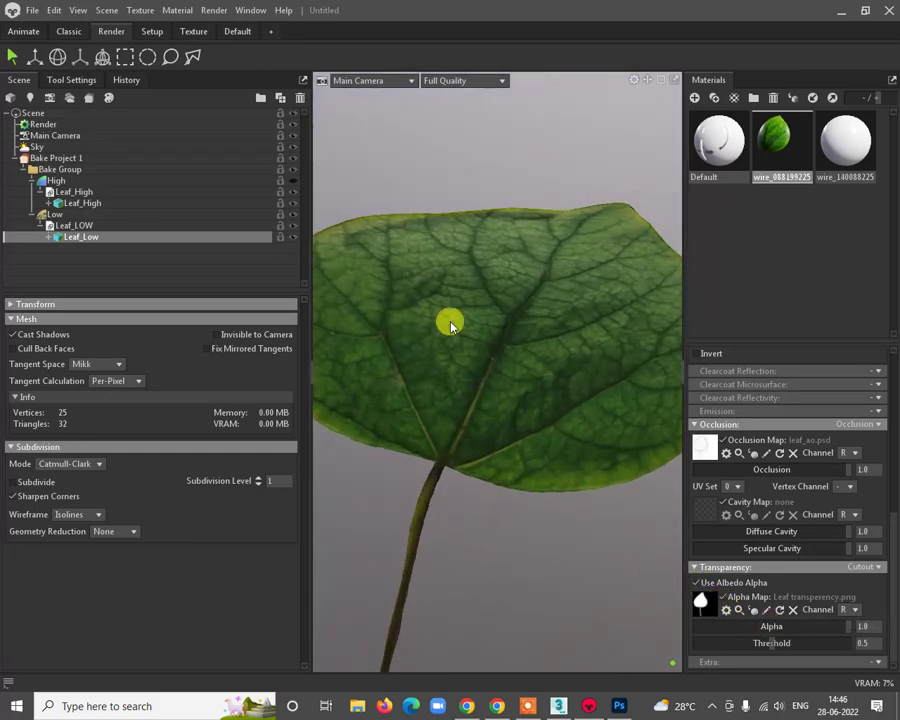
# Step: Switch to Photoshop, show Layer 4 beneath the leaf, and hide the Levels 1 and Invert 1 adjustments, keeping Hue/Saturation 1 visible
pyautogui.click(619, 705)
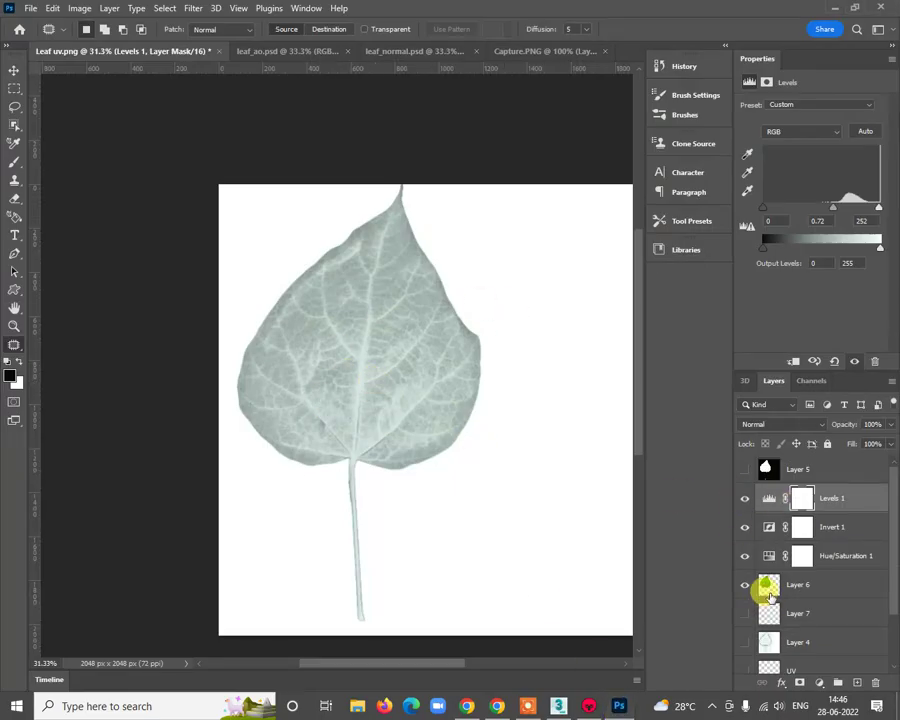
pyautogui.scroll(-2, 769, 592)
pyautogui.click(744, 572)
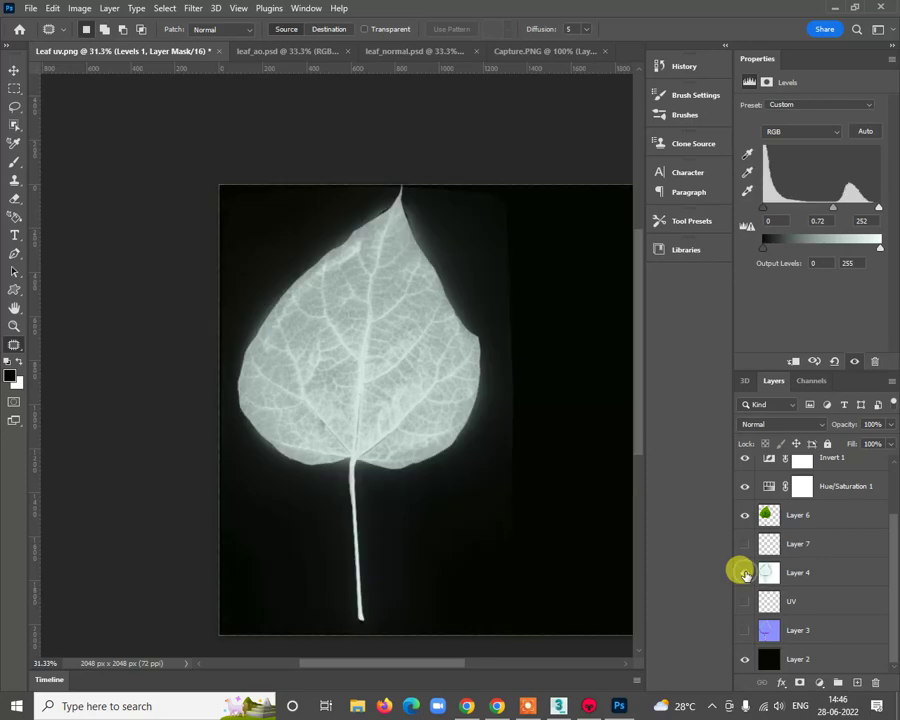
pyautogui.scroll(2, 780, 578)
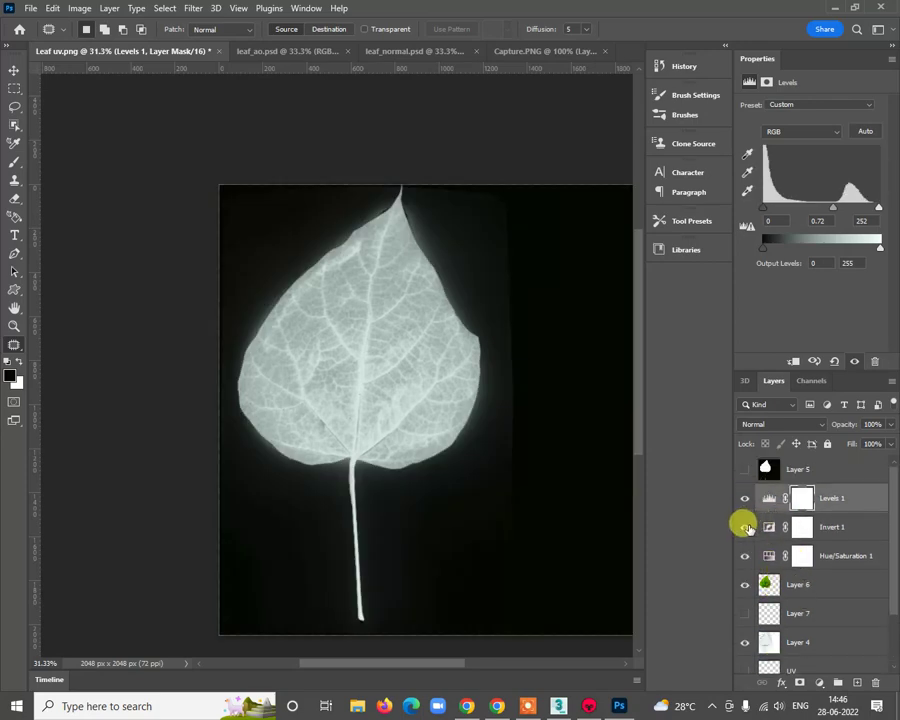
pyautogui.click(745, 527)
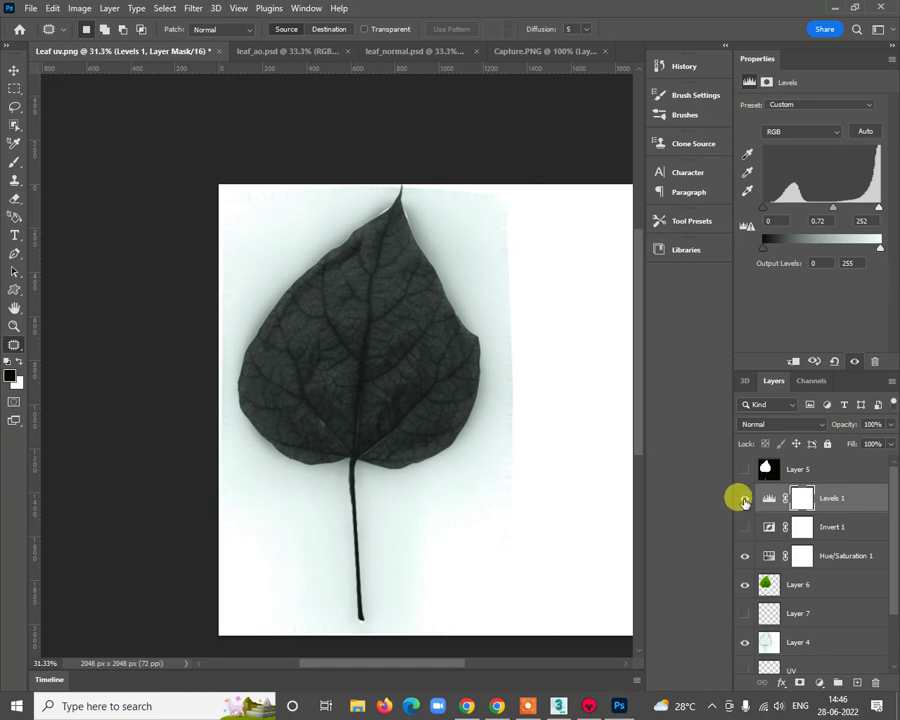
pyautogui.click(743, 499)
pyautogui.click(745, 557)
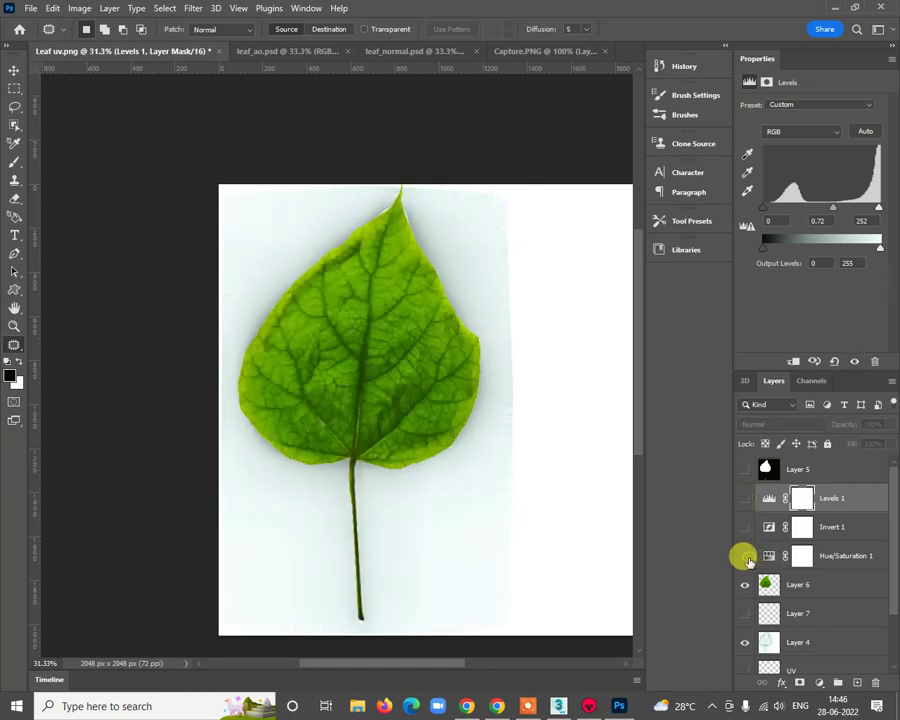
pyautogui.click(745, 557)
pyautogui.click(835, 558)
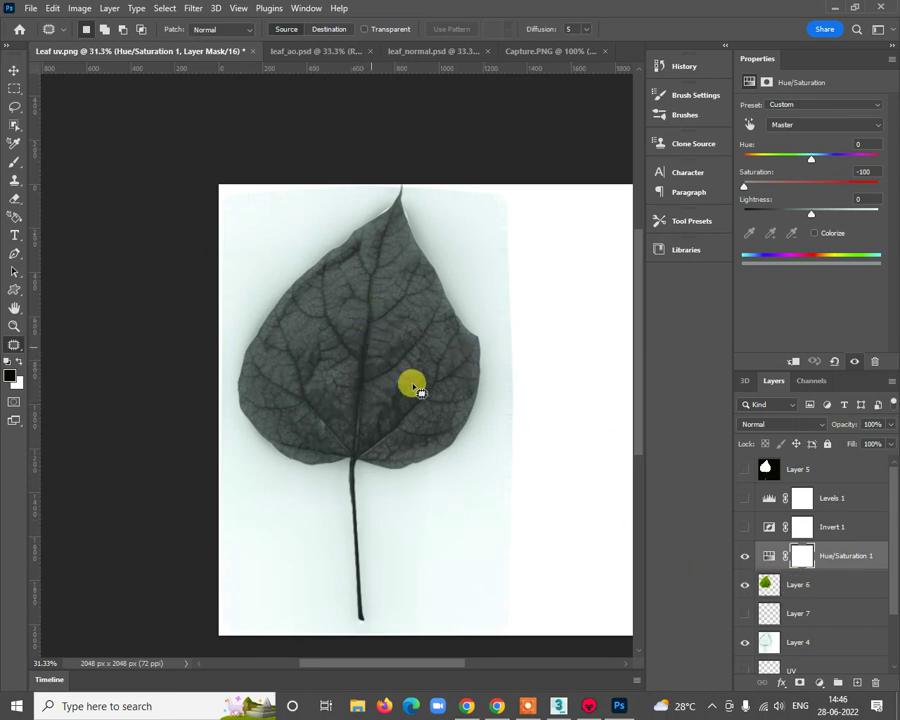
# Step: Add a Levels adjustment directly above Layer 6 with midtones at about 1.13 and the white input at about 194
pyautogui.click(829, 587)
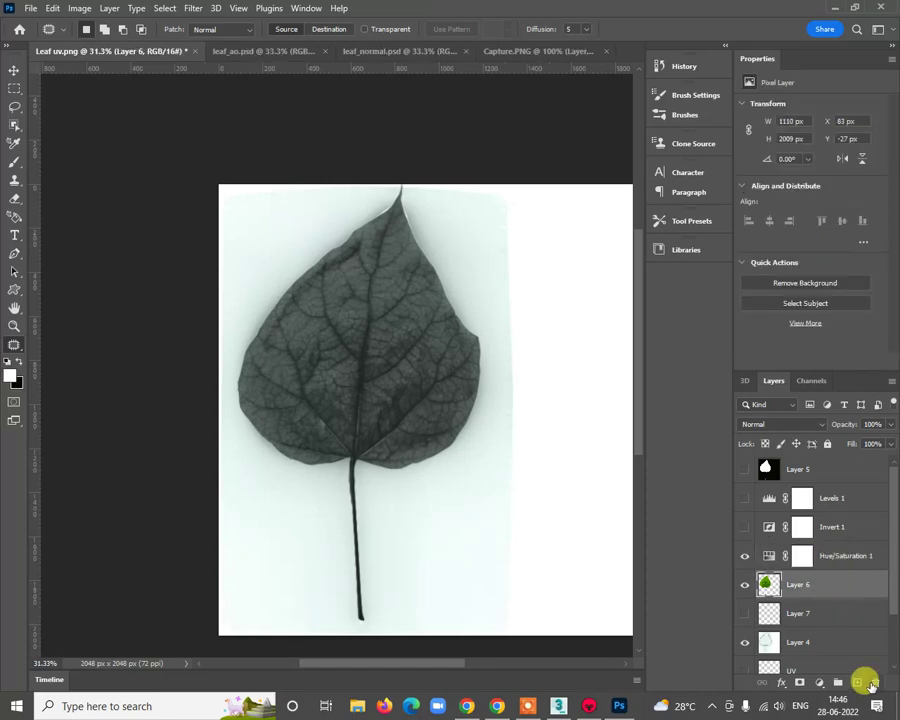
pyautogui.click(821, 683)
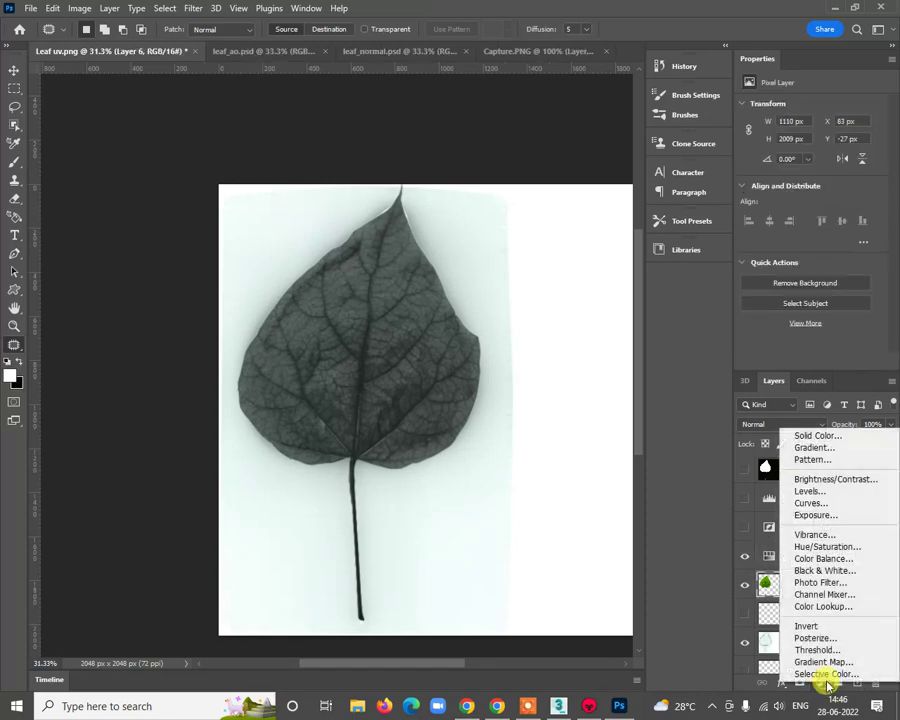
pyautogui.click(829, 494)
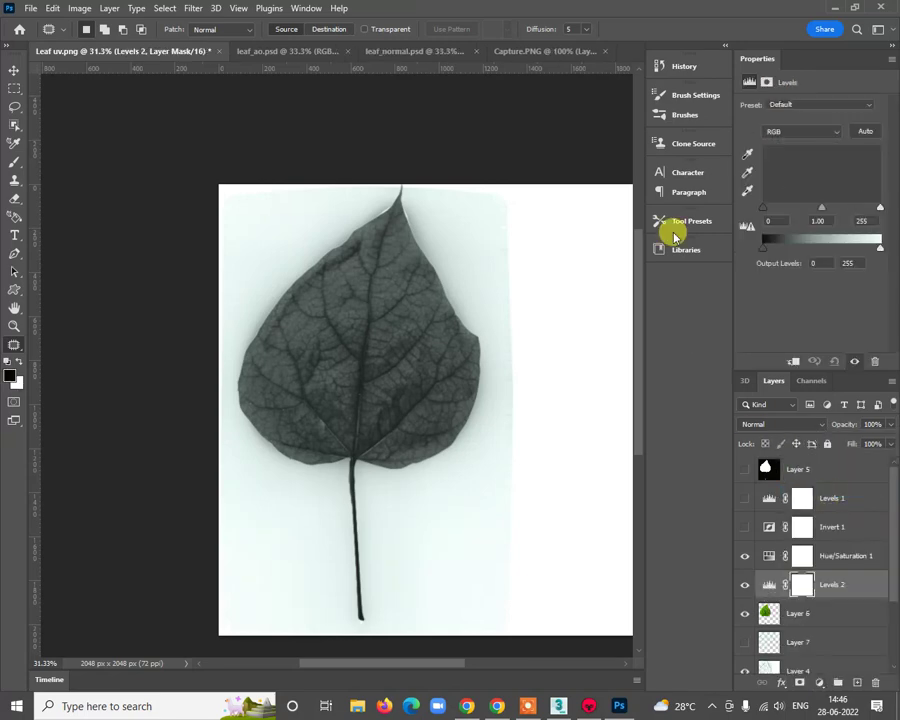
pyautogui.moveTo(820, 208); pyautogui.dragTo(789, 207)
pyautogui.moveTo(880, 208); pyautogui.dragTo(806, 210)
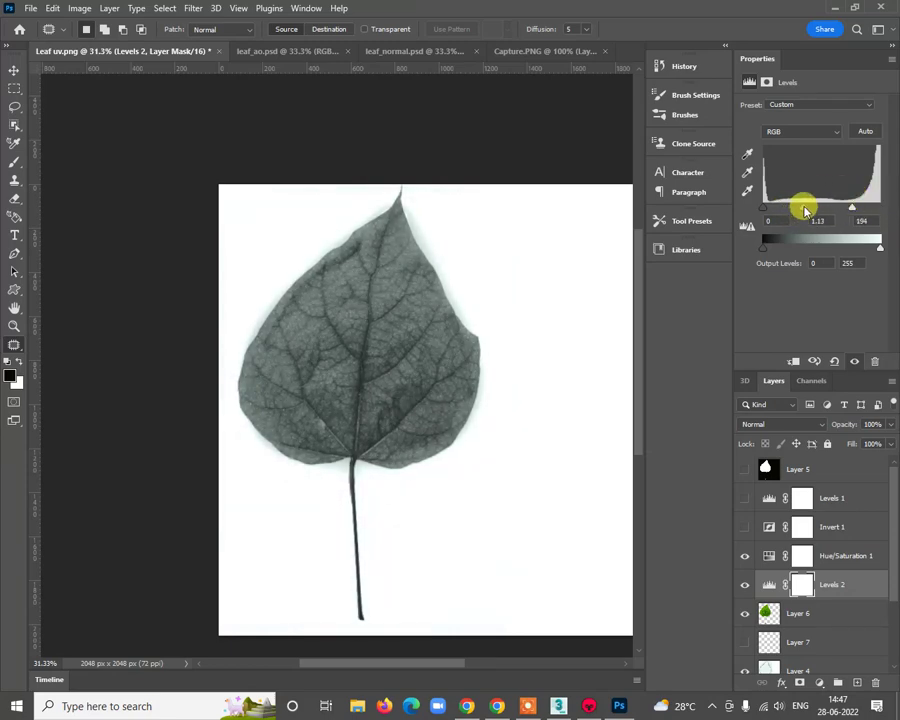
# Step: Set the Hue/Saturation 1 lightness to +52 and change Layer 6's blend mode to Multiply
pyautogui.click(838, 563)
pyautogui.moveTo(813, 219); pyautogui.dragTo(846, 217)
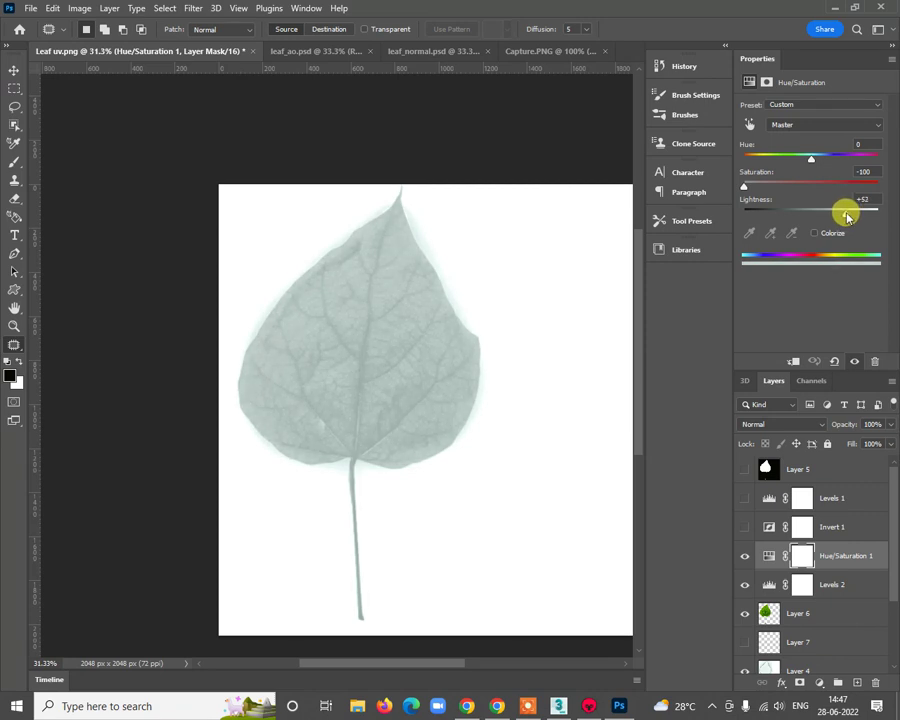
pyautogui.click(822, 614)
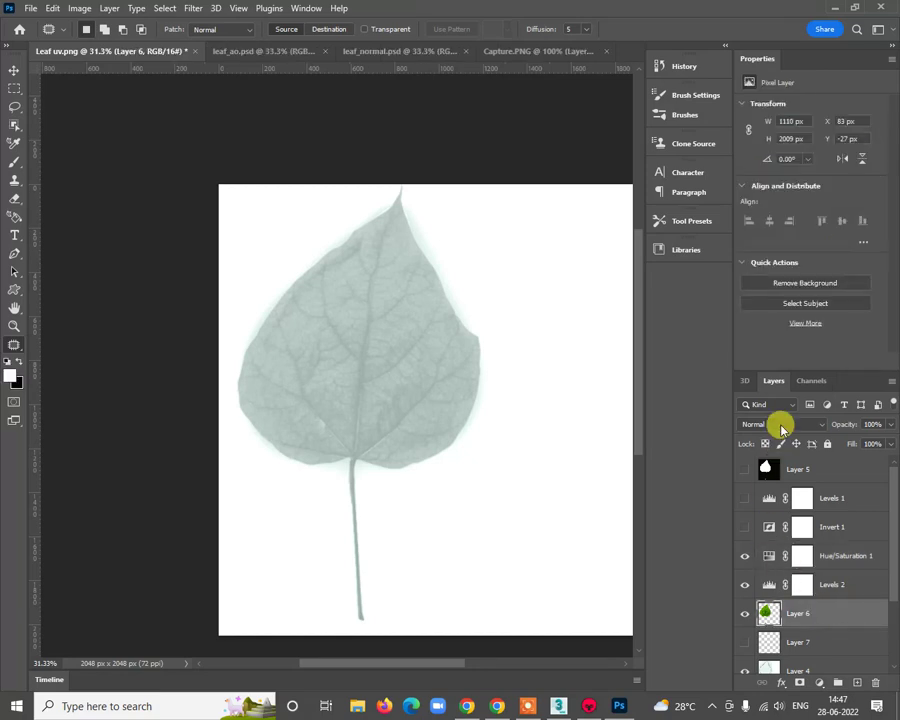
pyautogui.click(783, 425)
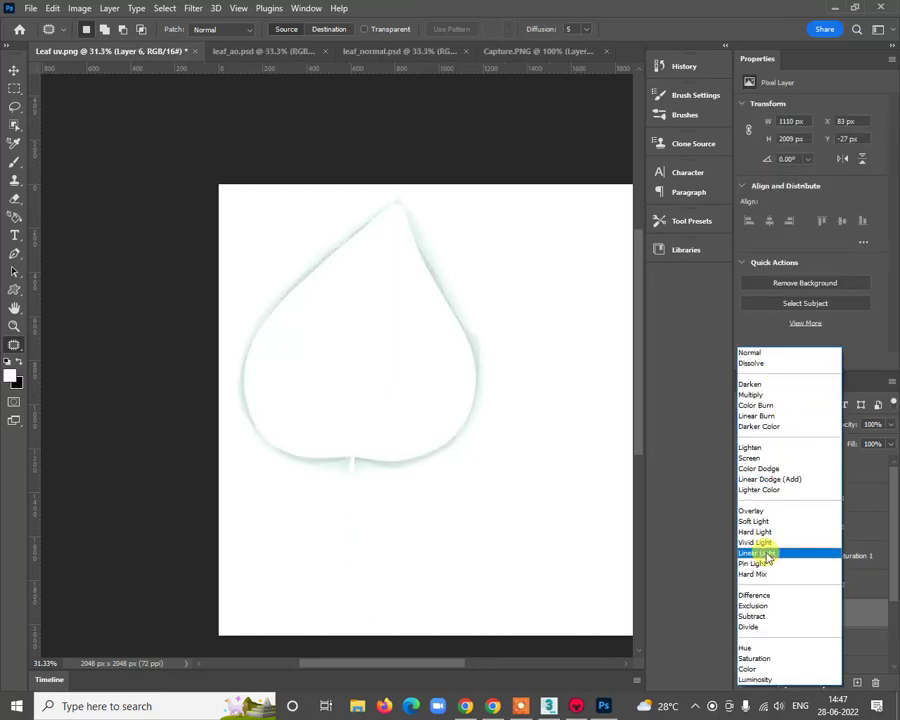
pyautogui.click(763, 396)
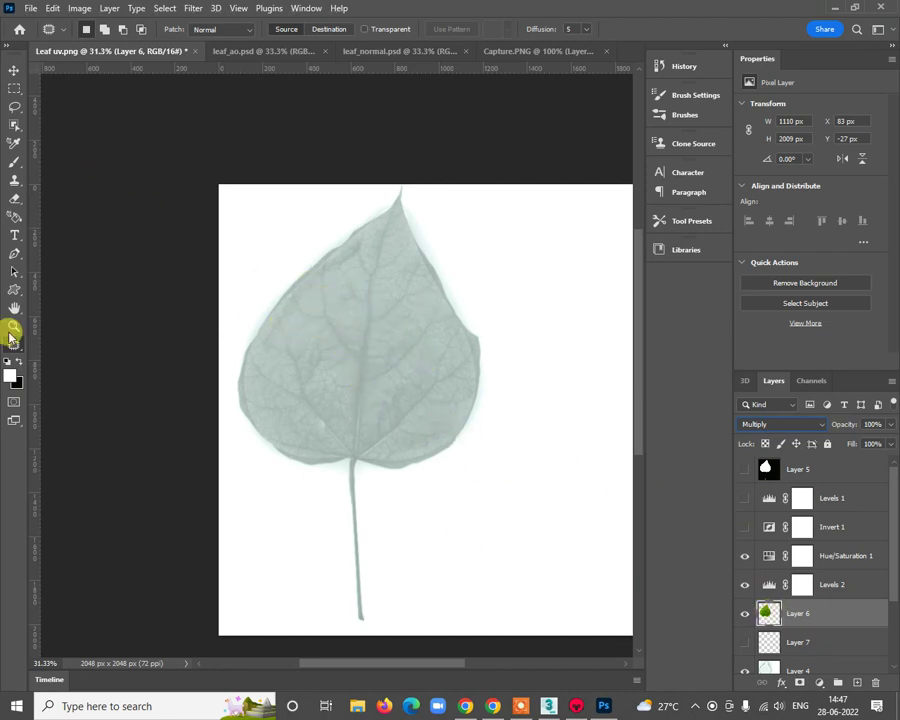
# Step: Quick-export the pale grey leaf map as a PNG named Leaf AO.png on the Desktop
pyautogui.click(26, 10)
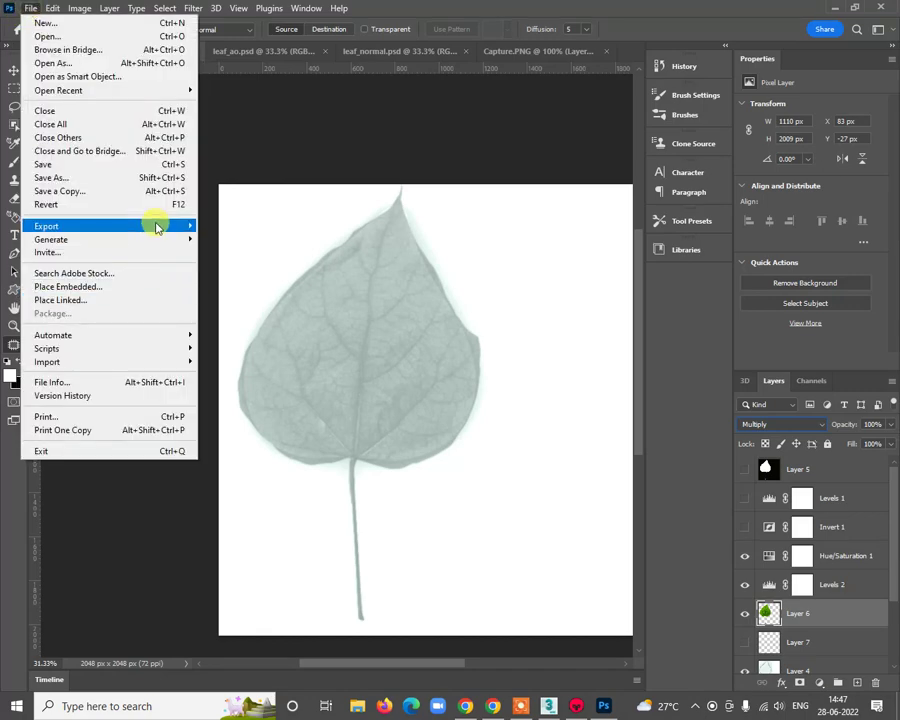
pyautogui.moveTo(156, 225)
pyautogui.click(271, 240)
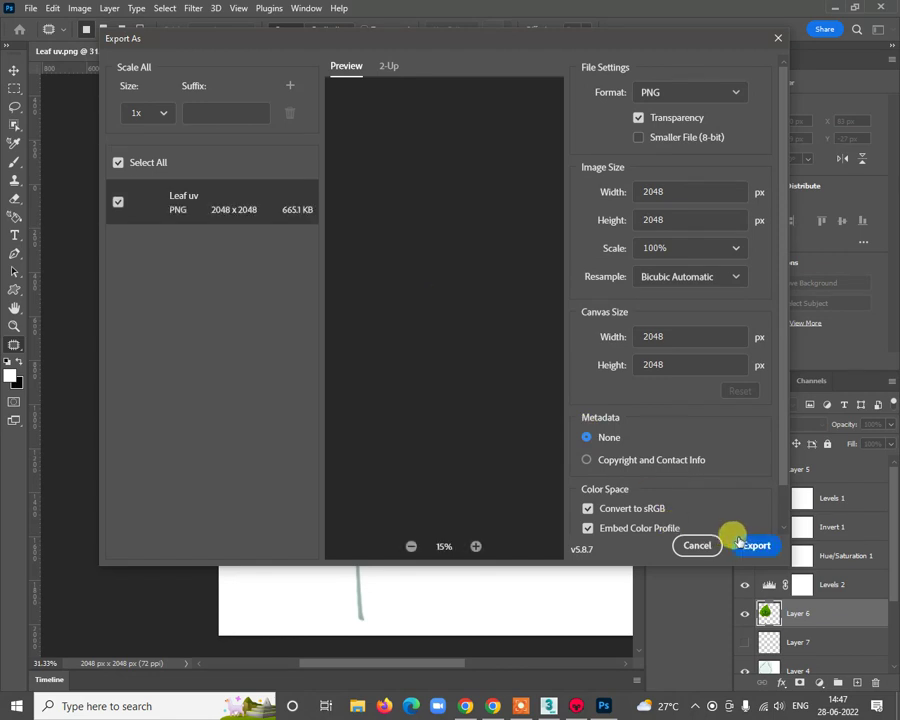
pyautogui.click(742, 539)
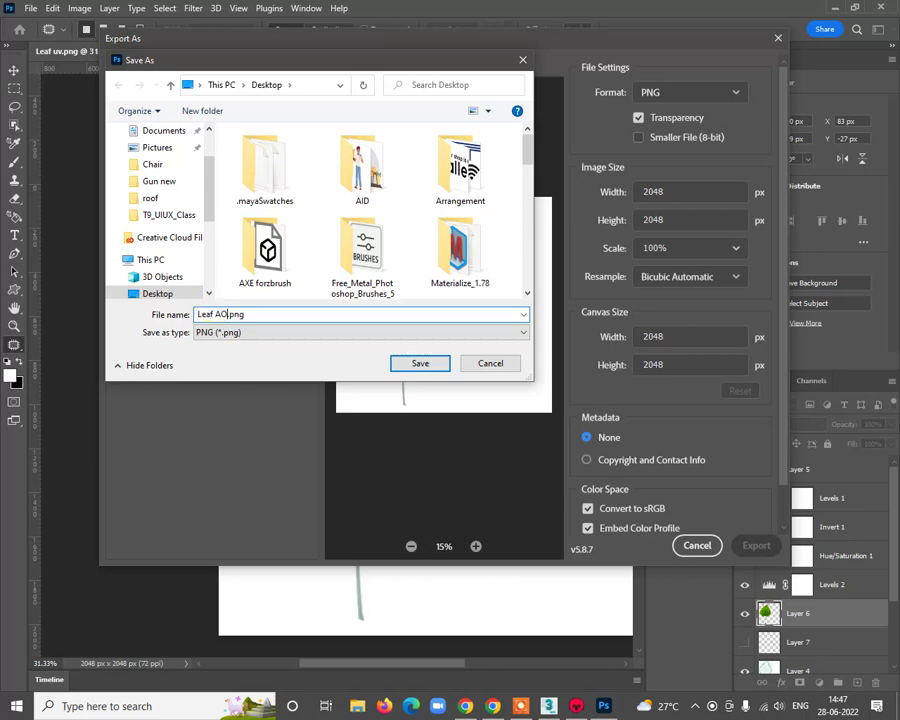
pyautogui.press('Return')
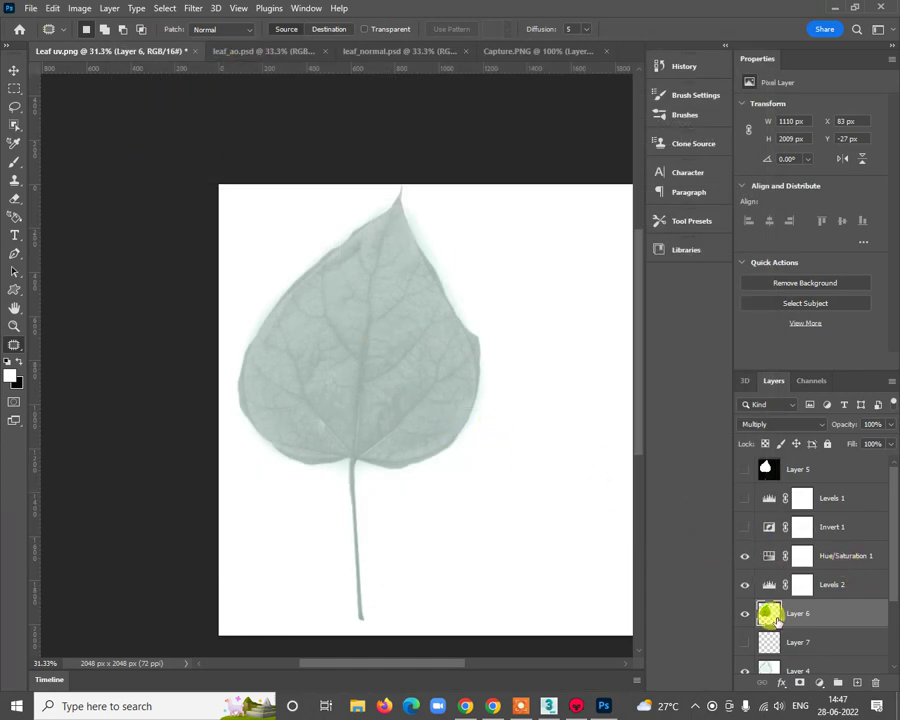
# Step: Hide the adjustment layers, Layer 6 and Layer 4, and show the baked normal map on Layer 3
pyautogui.scroll(-3, 767, 592)
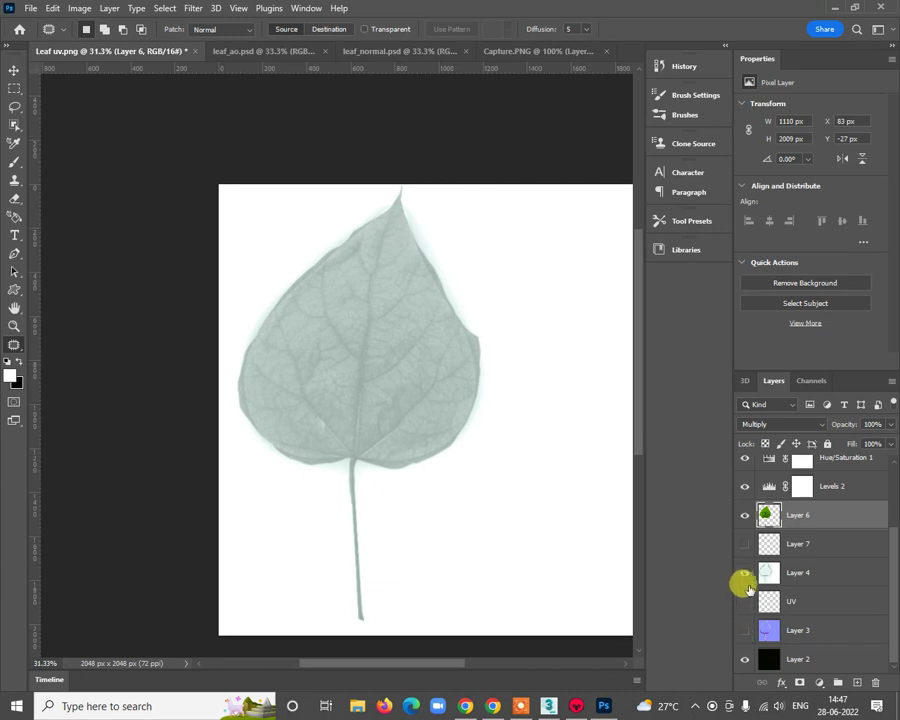
pyautogui.moveTo(744, 458); pyautogui.dragTo(744, 515)
pyautogui.scroll(2, 763, 558)
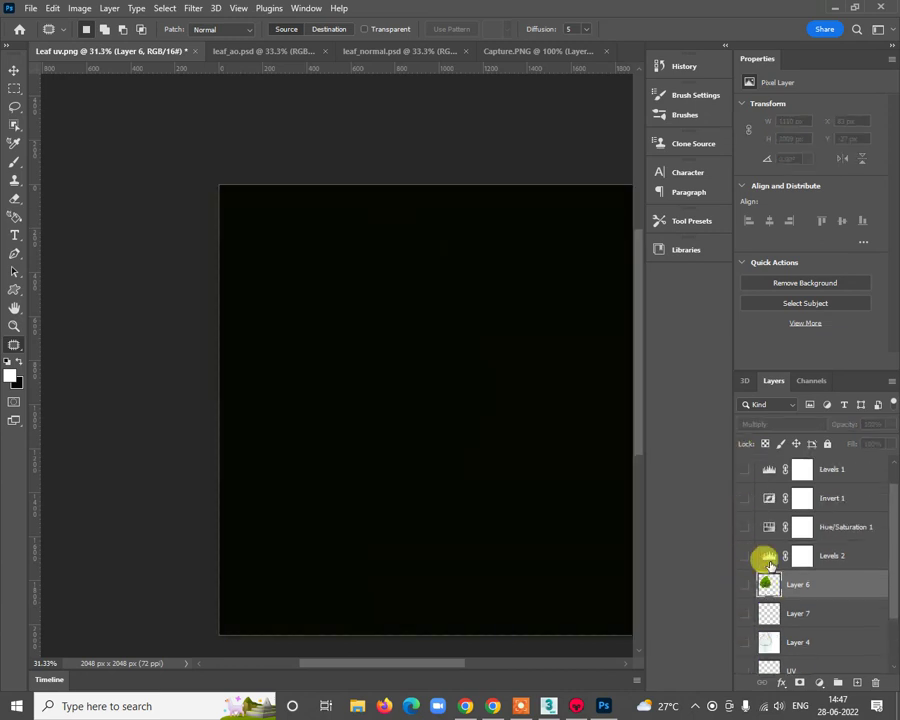
pyautogui.scroll(1, 793, 530)
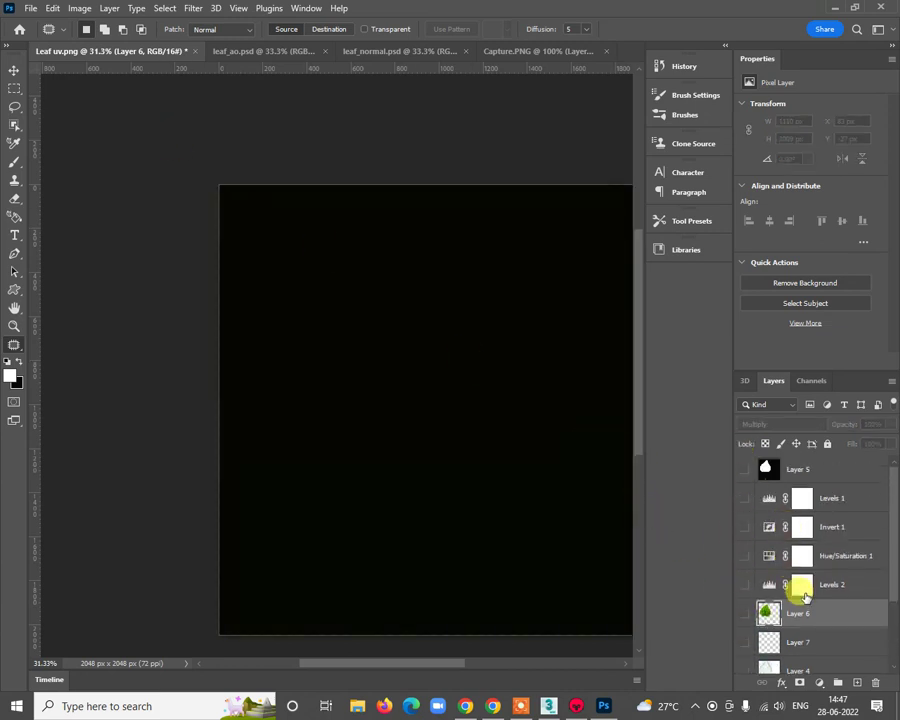
pyautogui.scroll(-3, 803, 596)
pyautogui.click(744, 630)
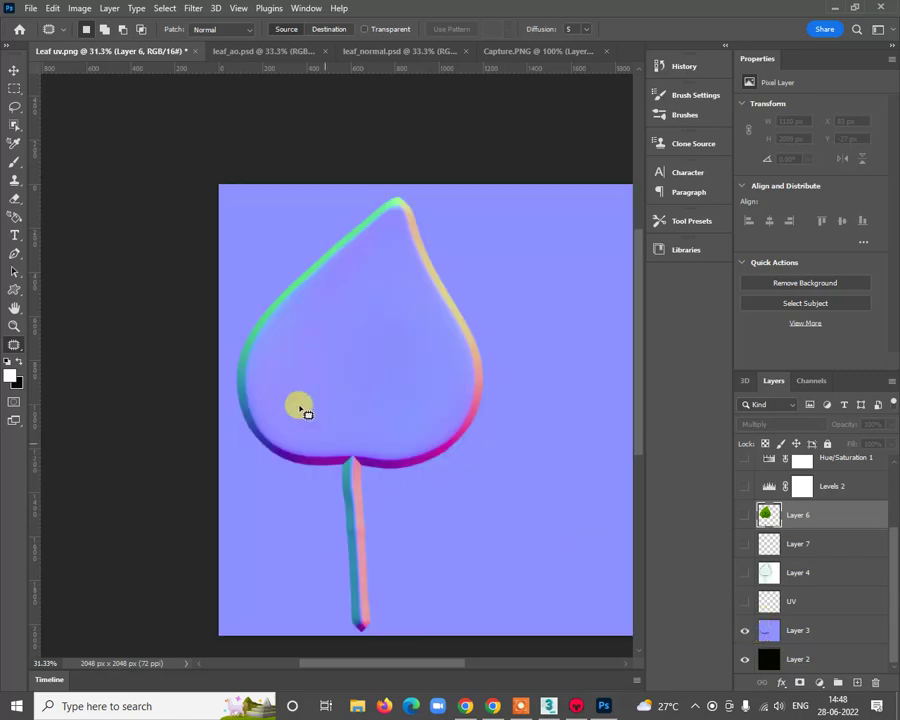
pyautogui.moveTo(483, 306); pyautogui.dragTo(428, 303)
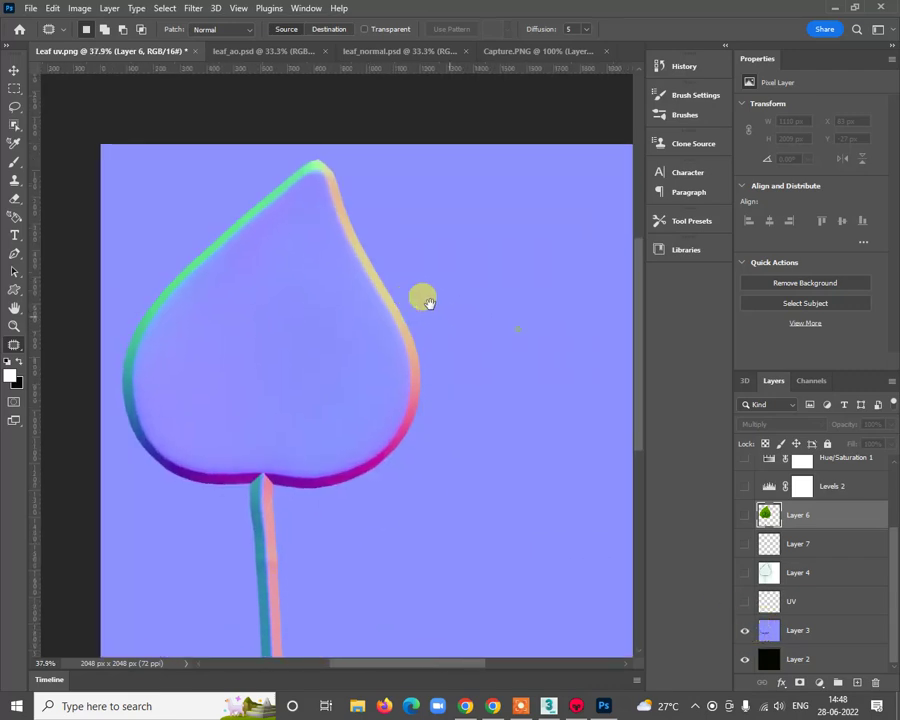
# Step: Open Leaf albedo.png from the Desktop as a separate document
pyautogui.click(30, 8)
pyautogui.click(46, 37)
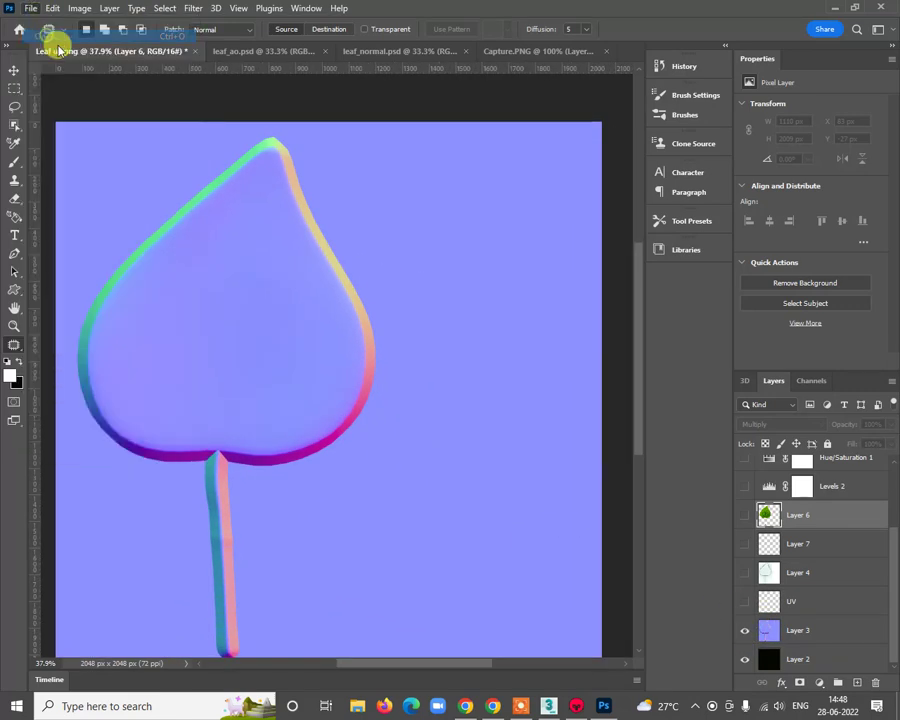
pyautogui.scroll(-5, 310, 220)
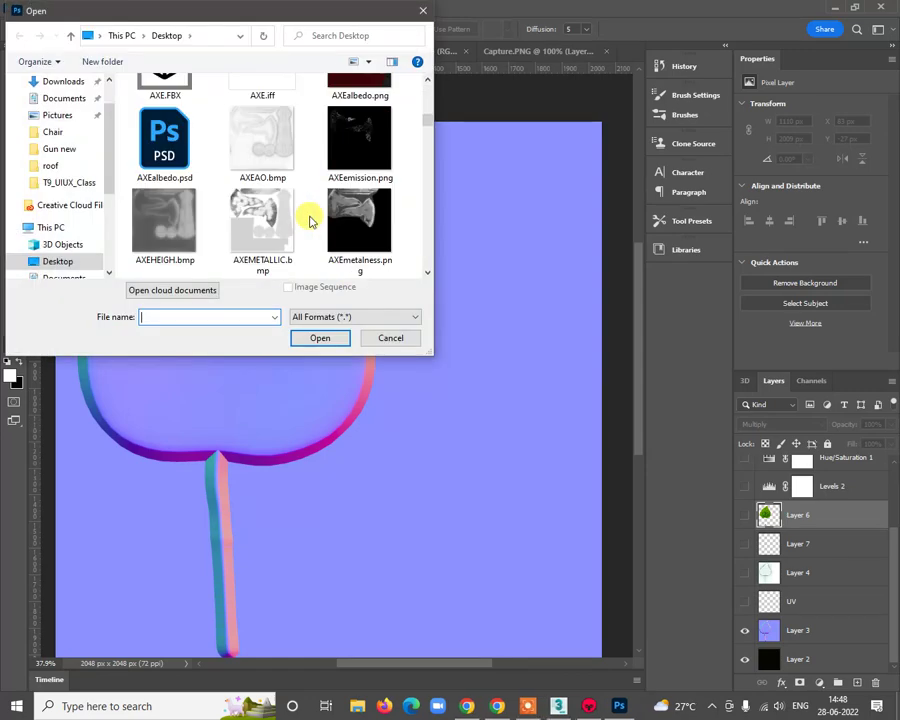
pyautogui.scroll(-2, 310, 220)
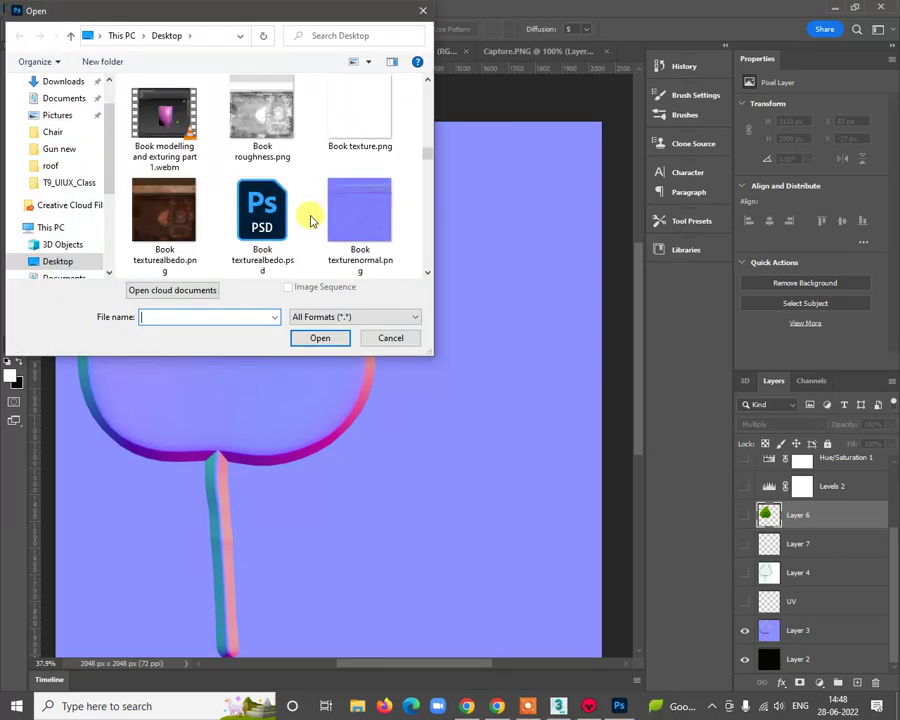
pyautogui.scroll(-2, 312, 220)
pyautogui.scroll(2, 310, 220)
pyautogui.scroll(-10, 310, 220)
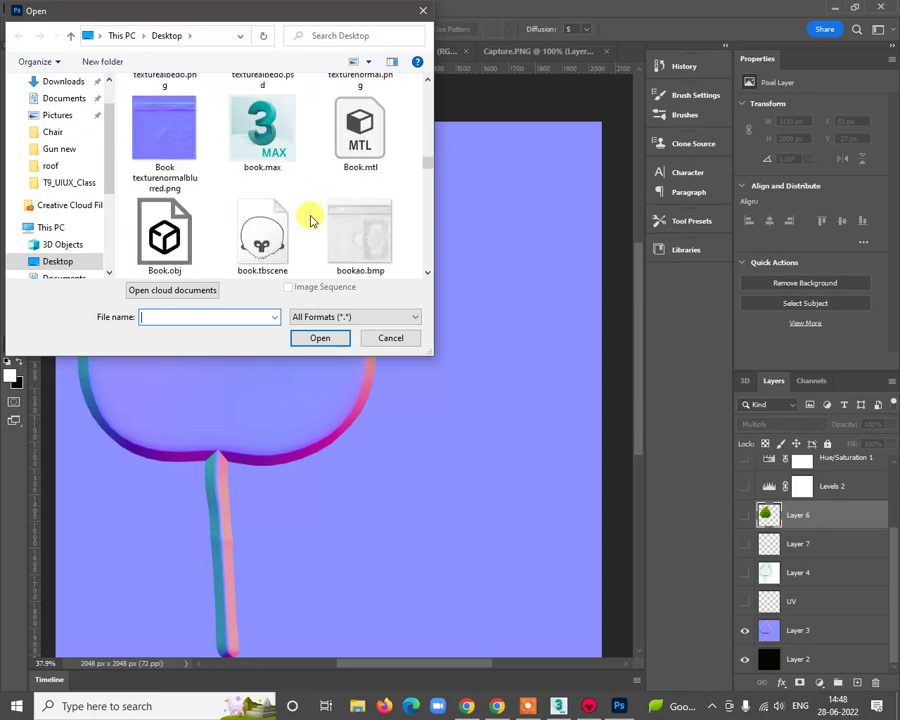
pyautogui.scroll(-9, 310, 220)
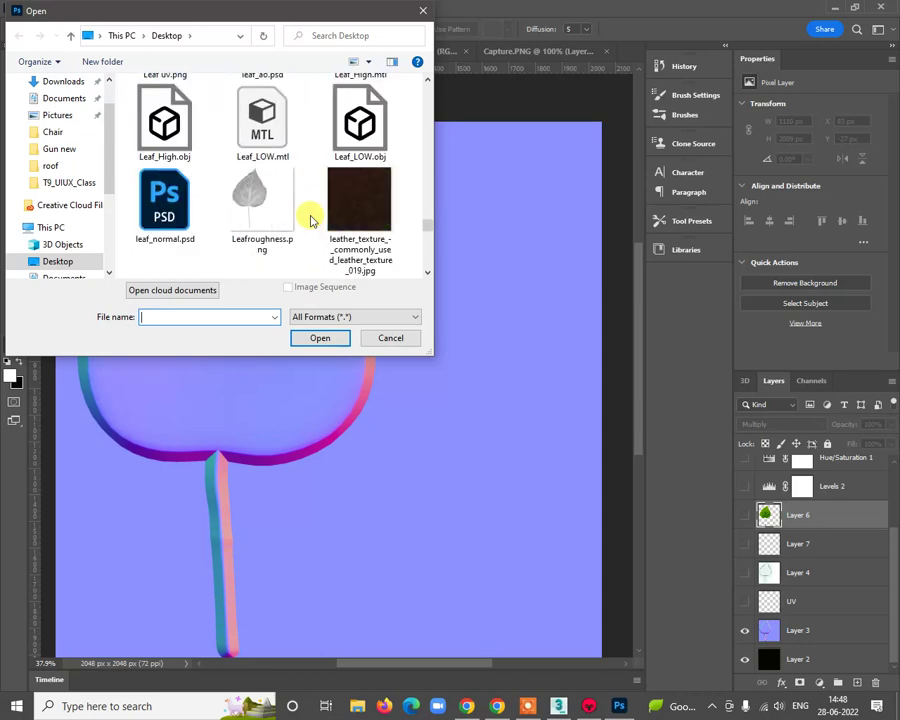
pyautogui.scroll(-8, 222, 214)
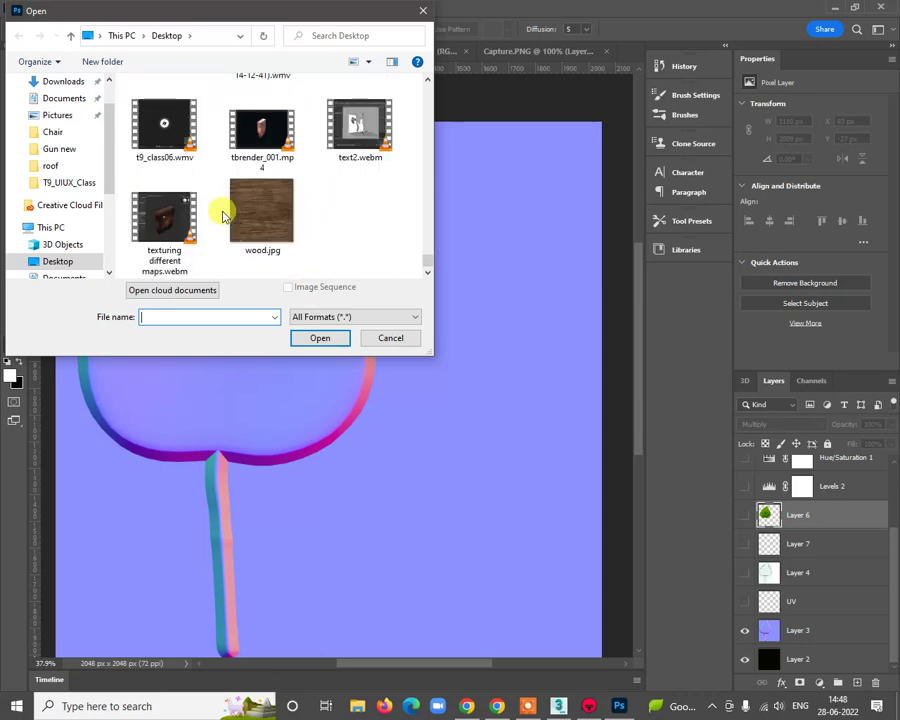
pyautogui.scroll(6, 235, 195)
pyautogui.scroll(5, 250, 182)
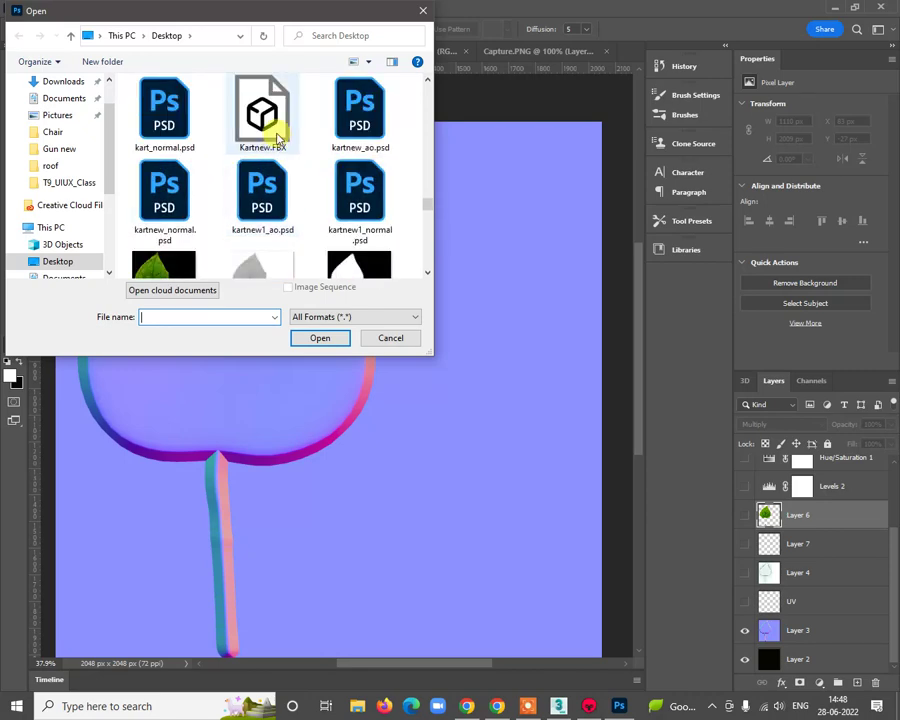
pyautogui.scroll(-1, 240, 200)
pyautogui.click(195, 232)
pyautogui.click(320, 339)
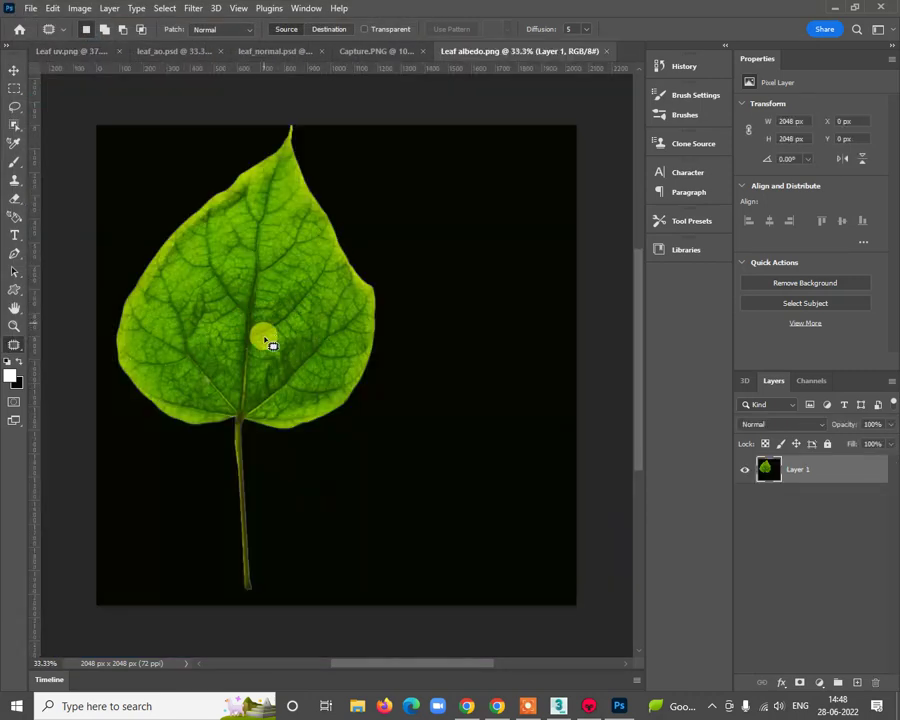
# Step: Generate a normal map from the leaf albedo with Invert Height on, blur 0 and detail scale 81%
pyautogui.click(216, 9)
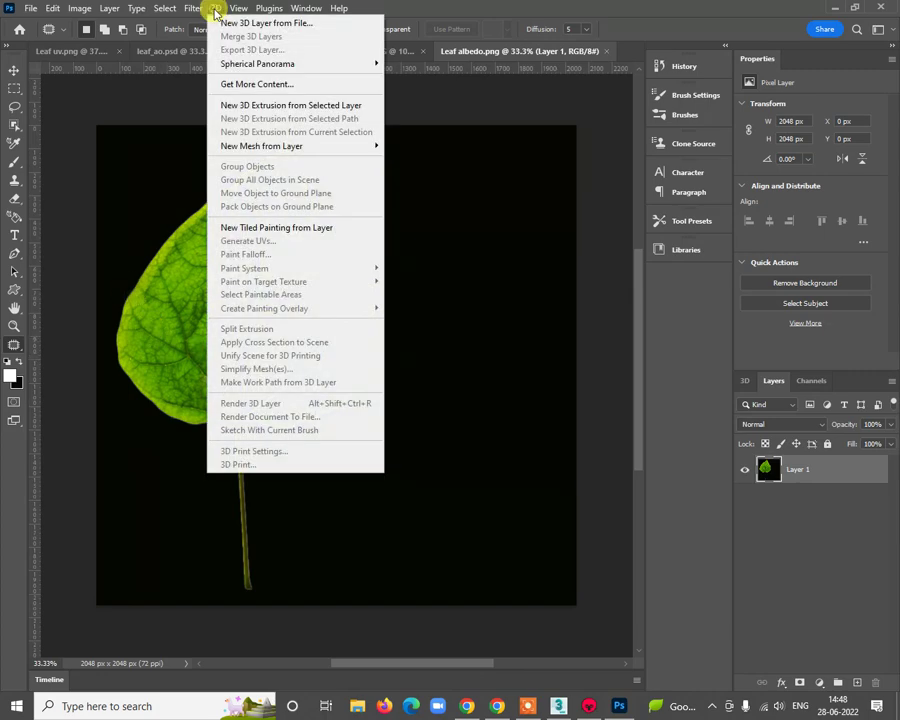
pyautogui.moveTo(191, 8)
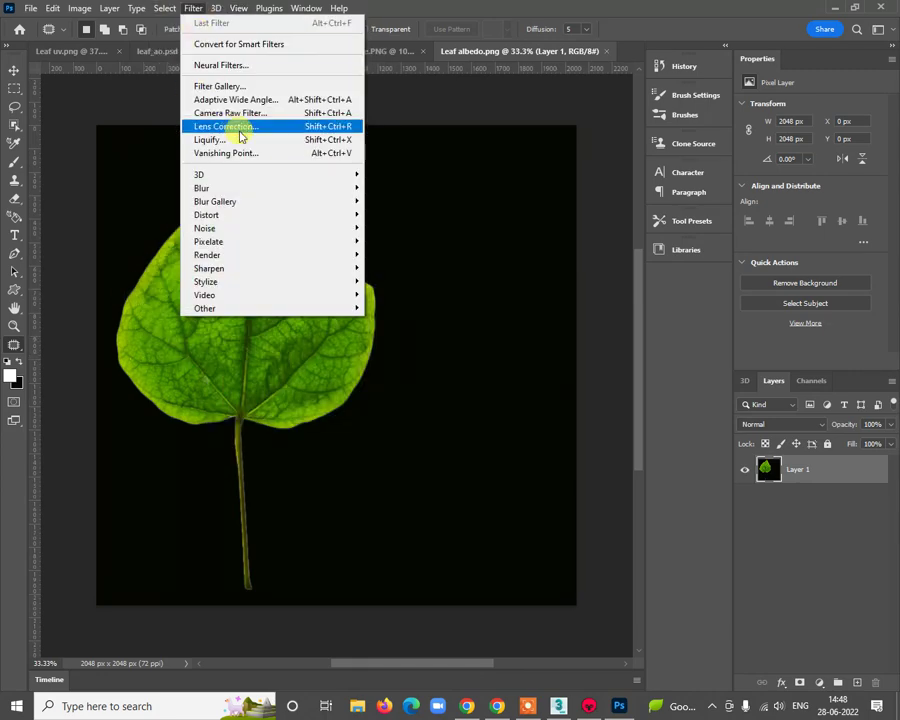
pyautogui.moveTo(256, 180)
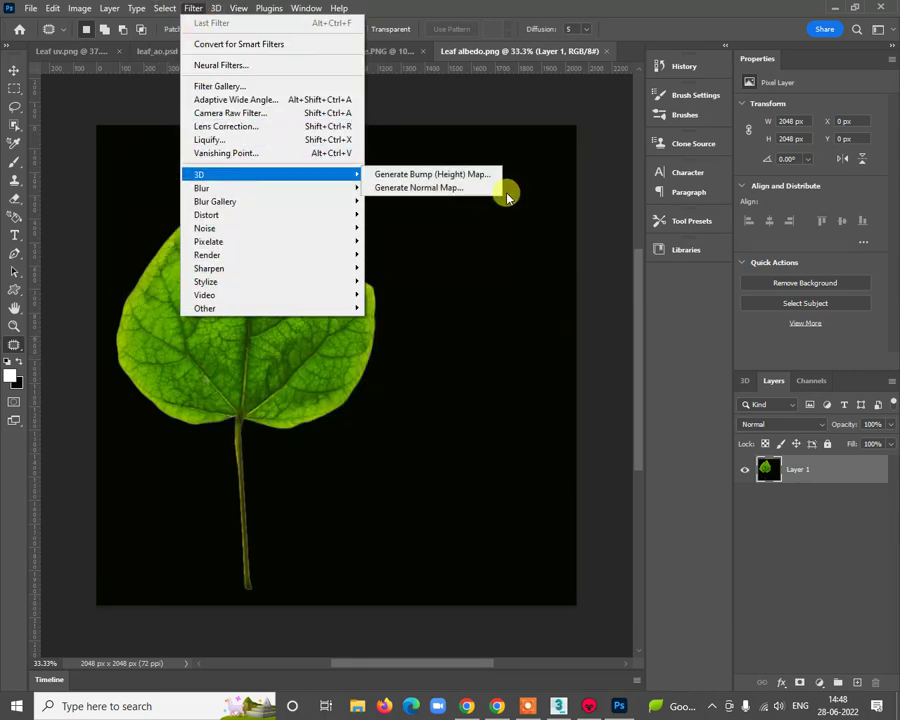
pyautogui.click(433, 191)
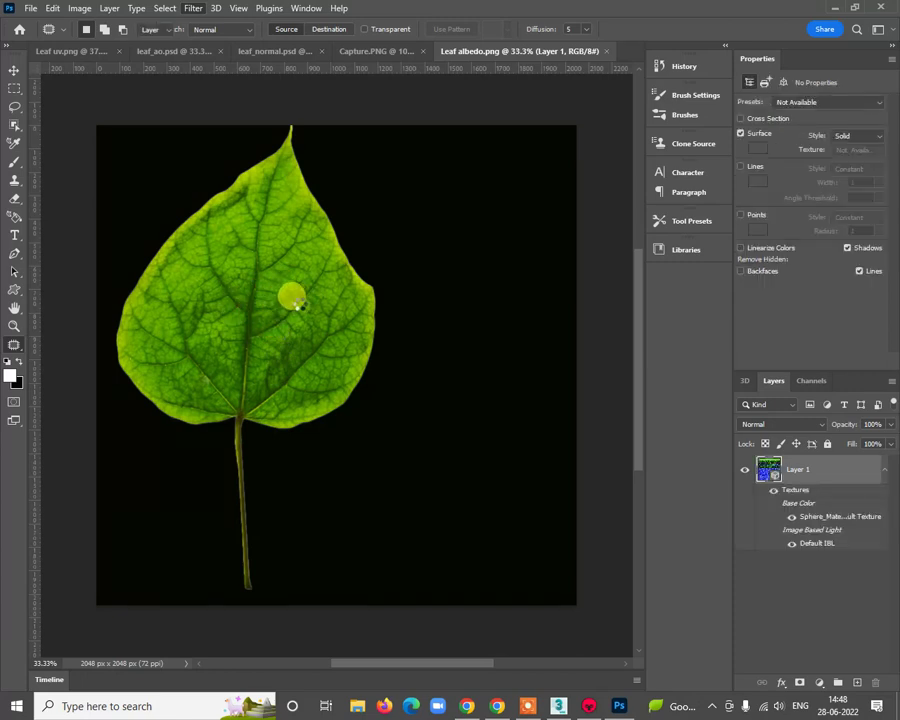
pyautogui.press('v')
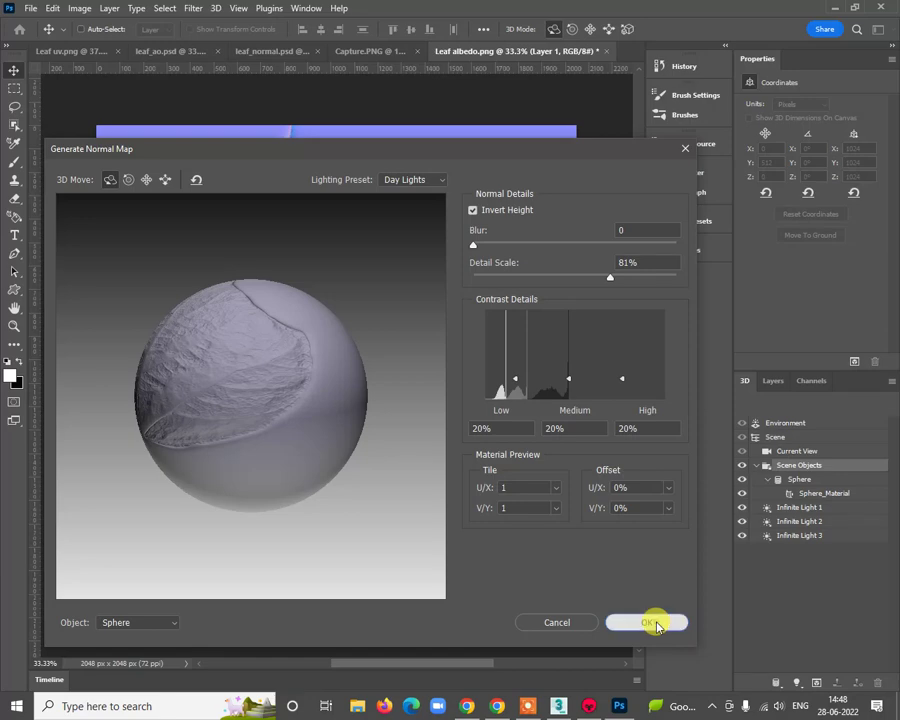
pyautogui.click(650, 622)
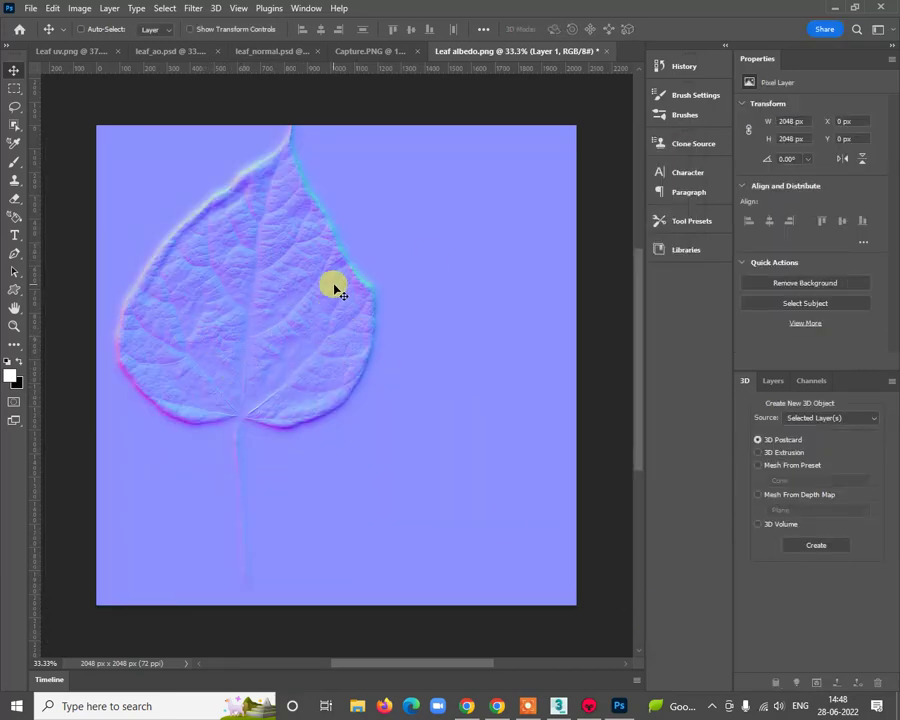
# Step: Copy the whole generated normal map and paste it into the Leaf uv.png document
pyautogui.hotkey('ctrl', 'a')
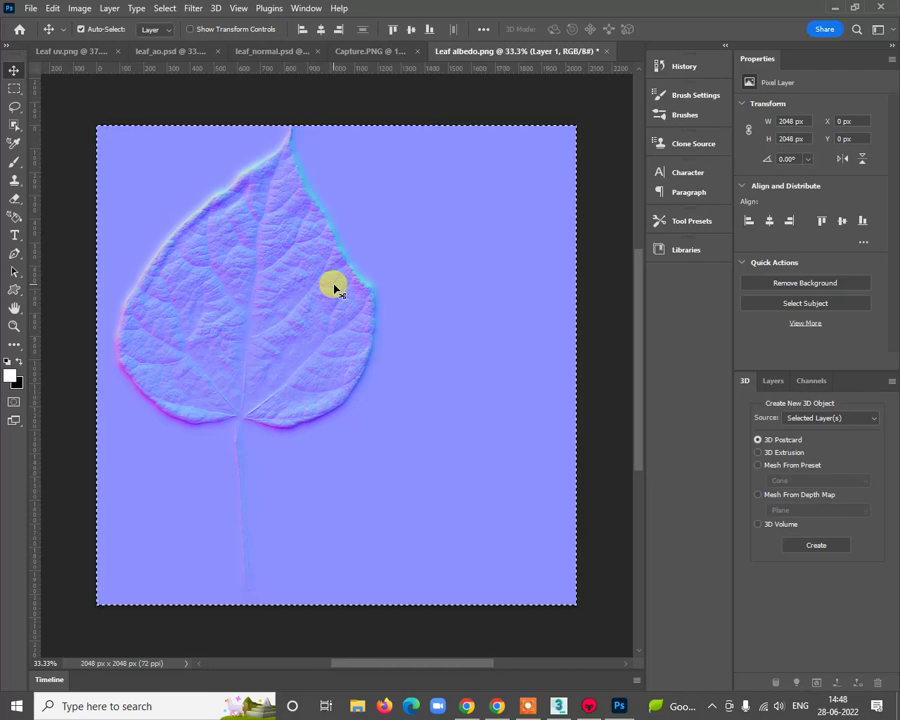
pyautogui.click(80, 51)
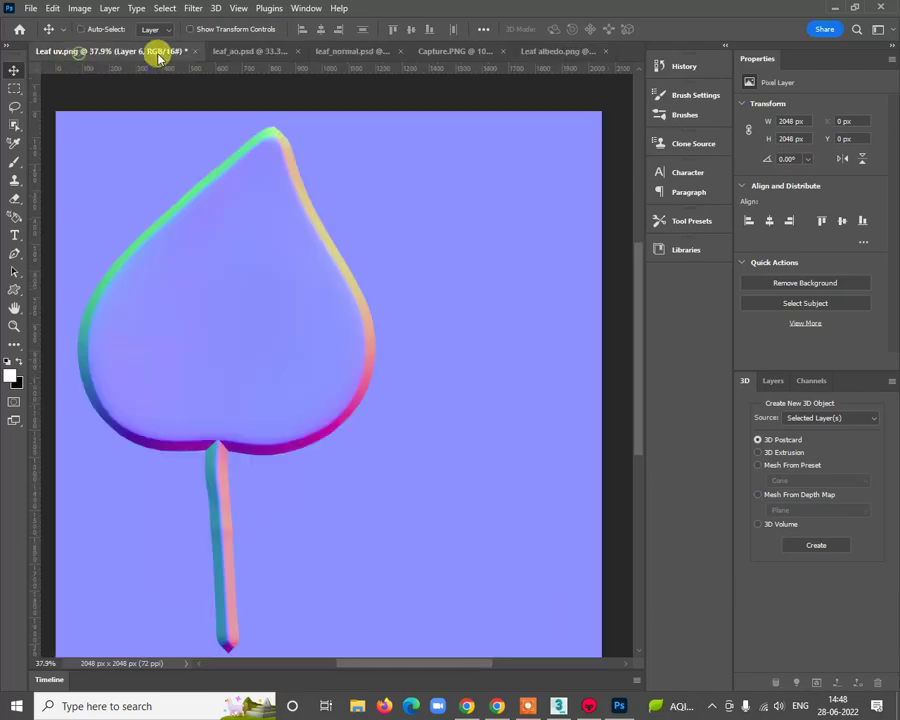
pyautogui.hotkey('ctrl', 'v')
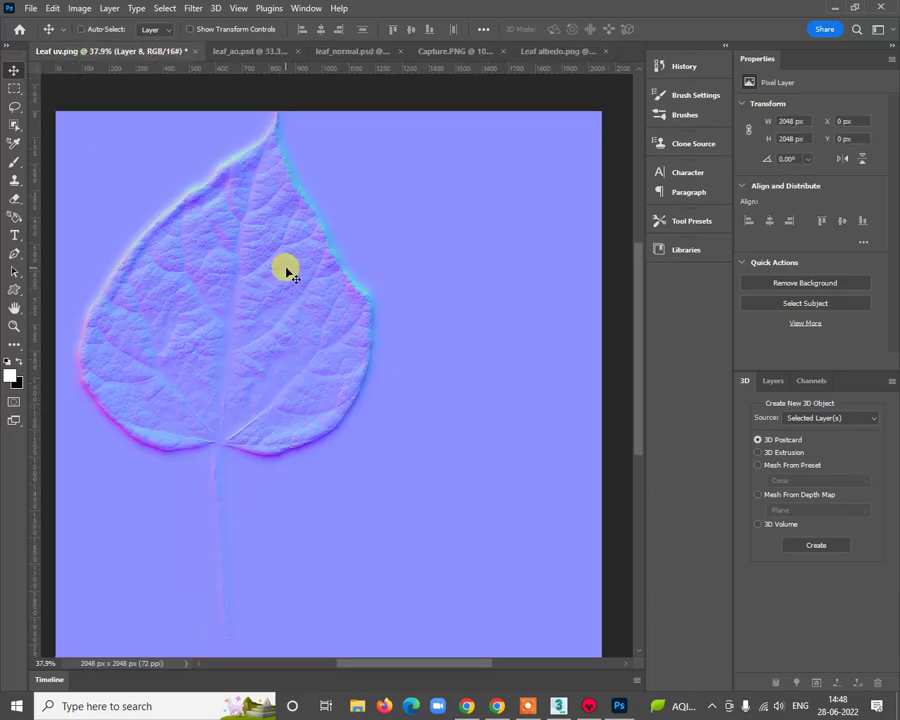
# Step: Set the pasted normal map layer's blend mode to Overlay so it combines with the baked normal on Layer 3
pyautogui.click(772, 381)
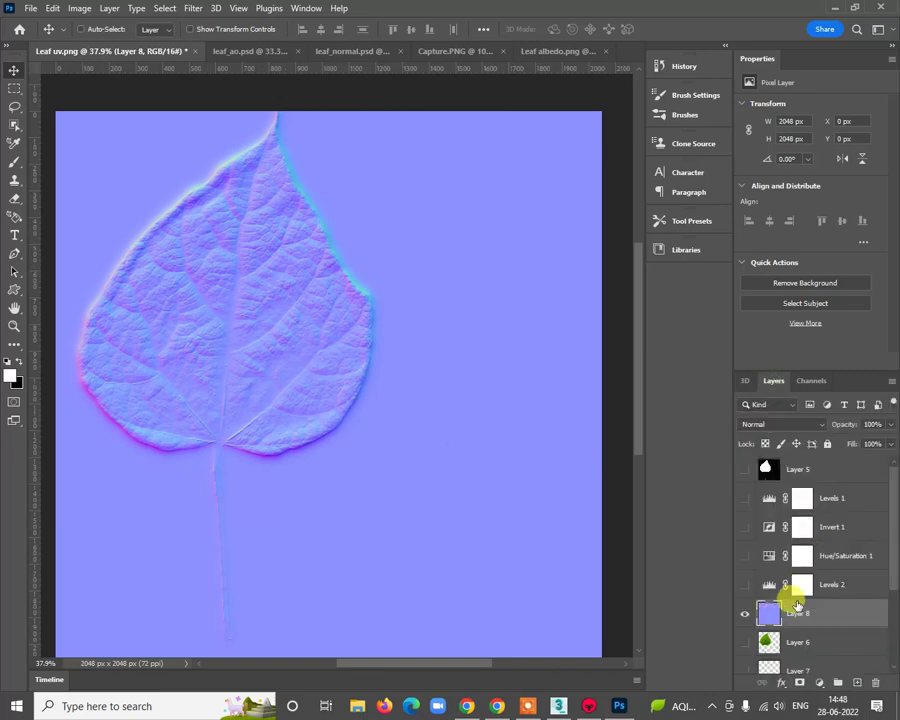
pyautogui.click(795, 428)
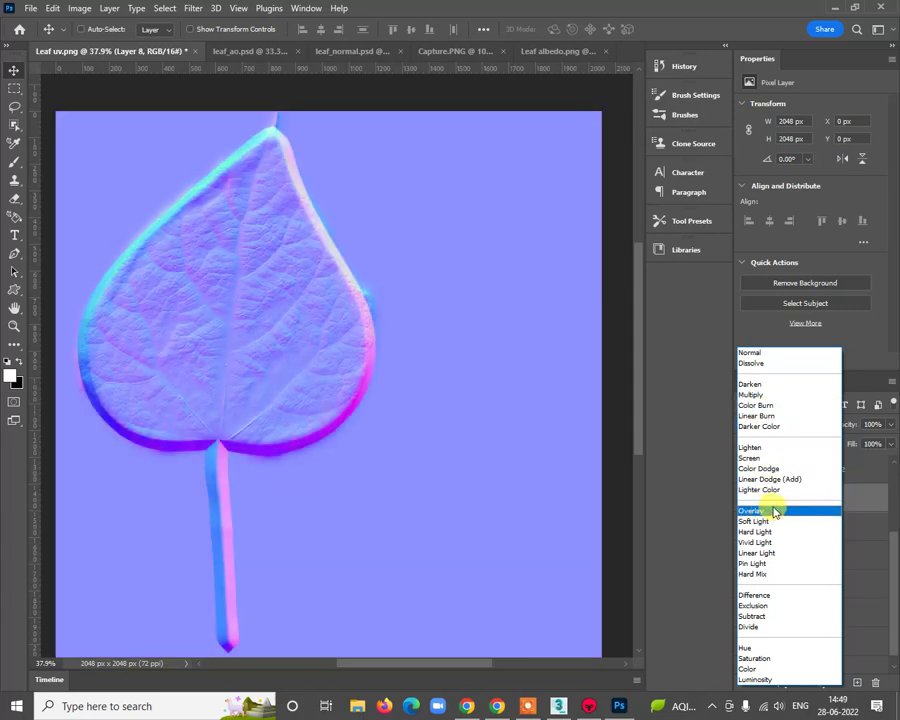
pyautogui.click(771, 512)
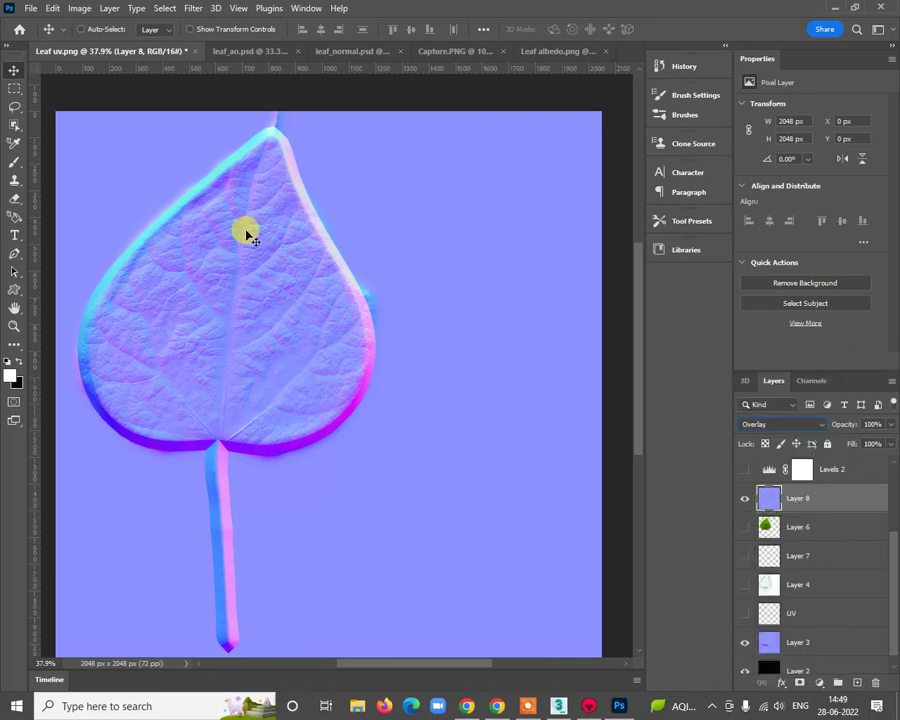
# Step: Quick-export the combined normal map as a PNG named Leaf normal.png on the Desktop
pyautogui.click(24, 13)
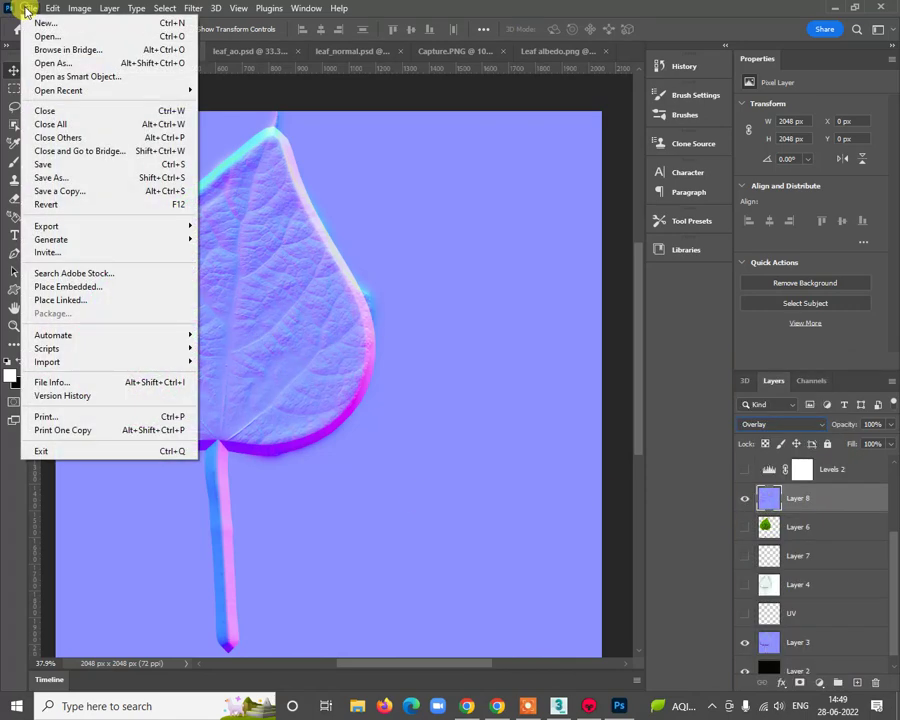
pyautogui.moveTo(86, 228)
pyautogui.click(252, 227)
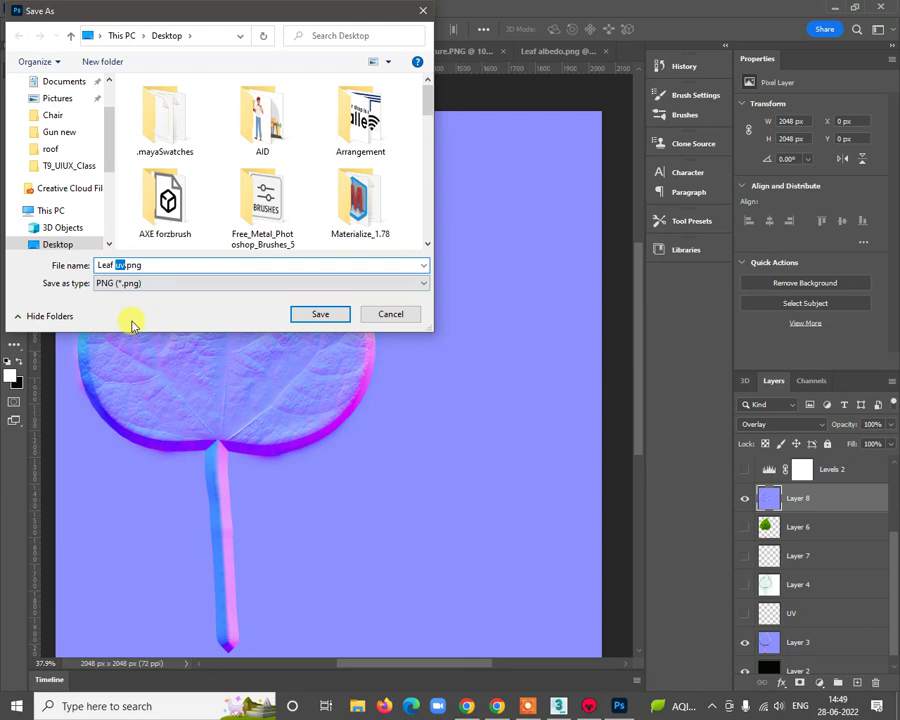
pyautogui.write('Leaf normal')
pyautogui.press('Return')
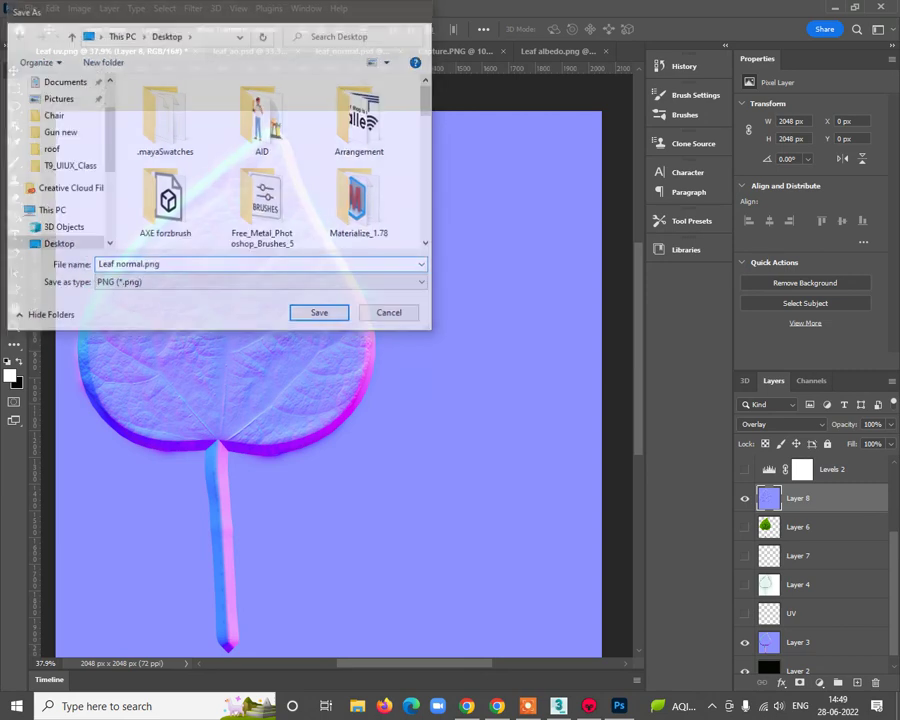
# Step: Switch to Marmoset Toolbag and load Leaf normal.png from the Desktop as the leaf material's normal map
pyautogui.click(836, 8)
pyautogui.scroll(3, 520, 518)
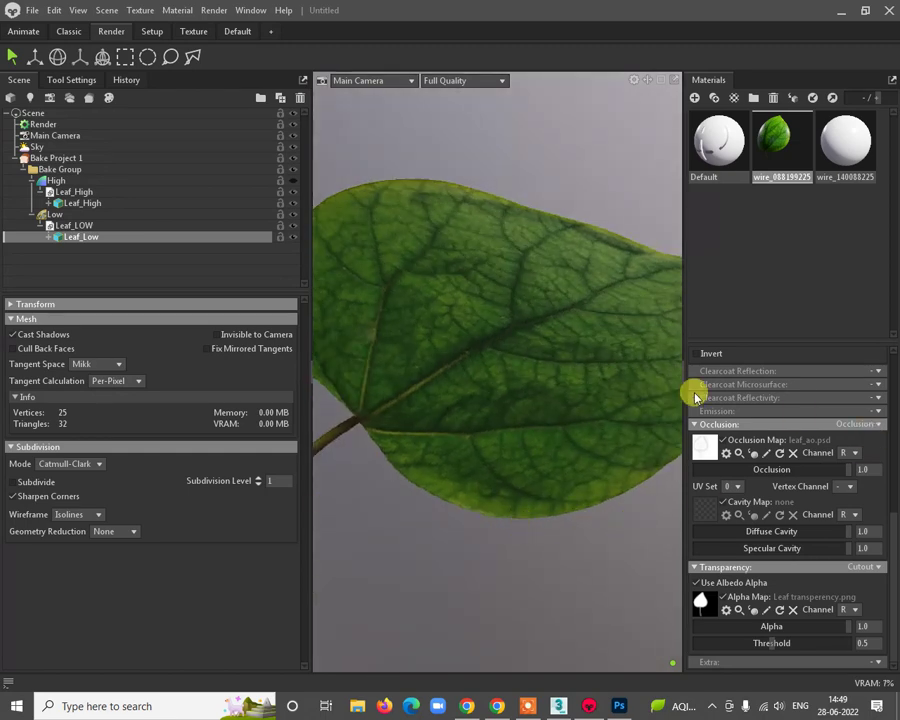
pyautogui.scroll(3, 700, 392)
pyautogui.scroll(3, 720, 386)
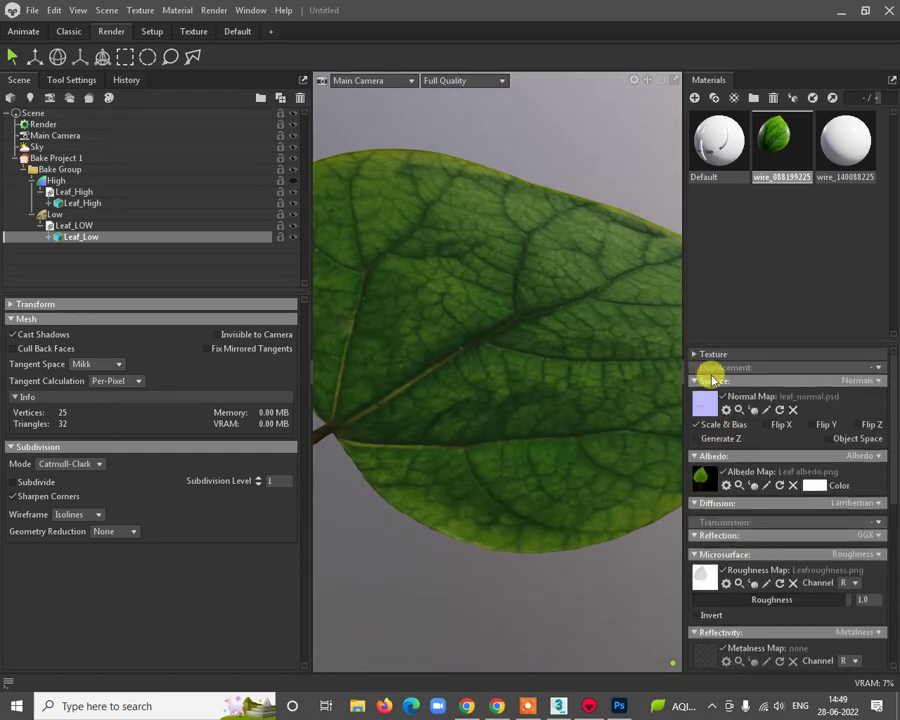
pyautogui.click(703, 402)
pyautogui.scroll(-5, 262, 225)
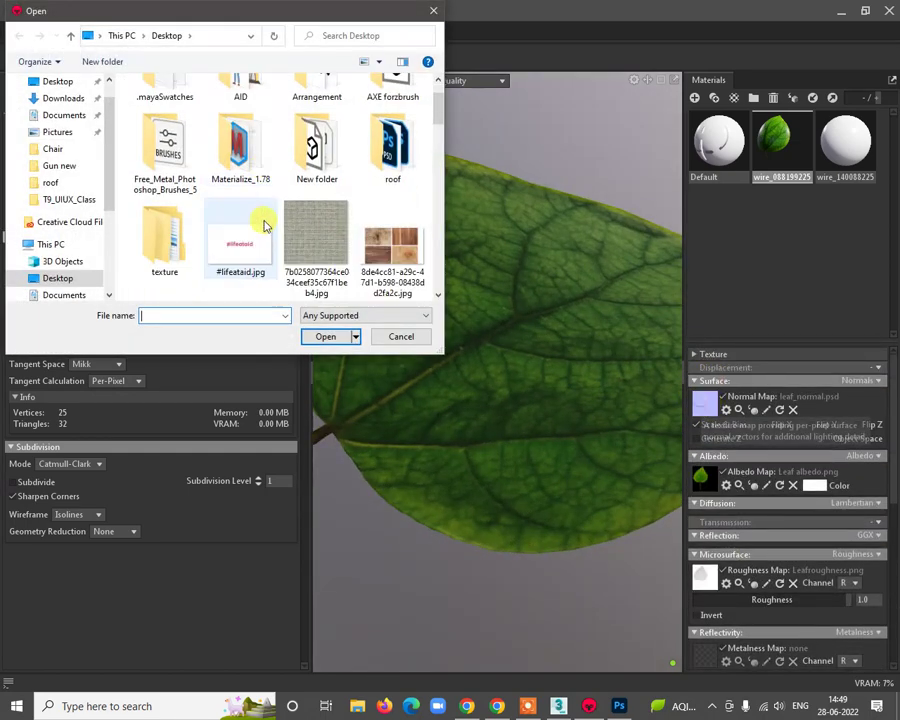
pyautogui.scroll(-3, 265, 226)
pyautogui.click(309, 136)
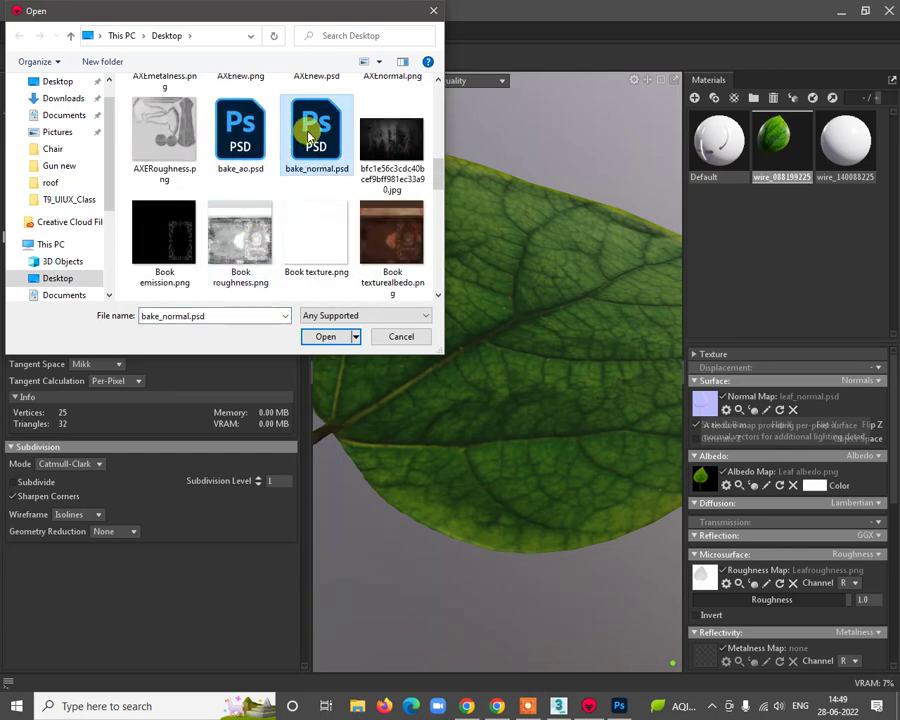
pyautogui.press('l')
pyautogui.doubleClick(240, 218)
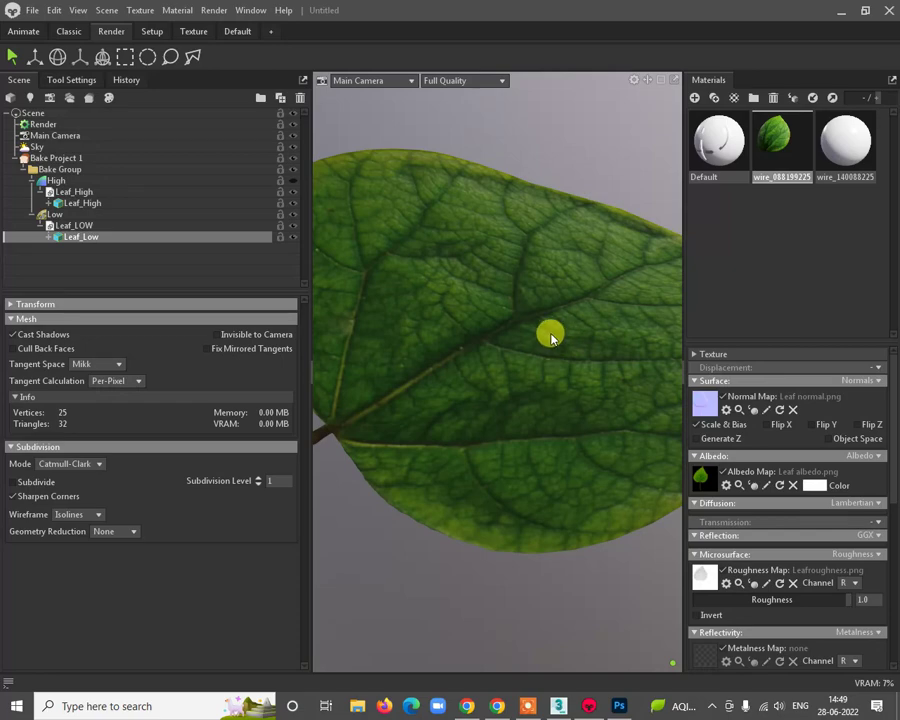
# Step: Replace the leaf material's occlusion map with Leaf AO.png from the Desktop
pyautogui.moveTo(551, 337)
pyautogui.mouseDown()
pyautogui.moveTo(548, 386)
pyautogui.moveTo(597, 372)
pyautogui.mouseUp()
pyautogui.scroll(5, 526, 305)
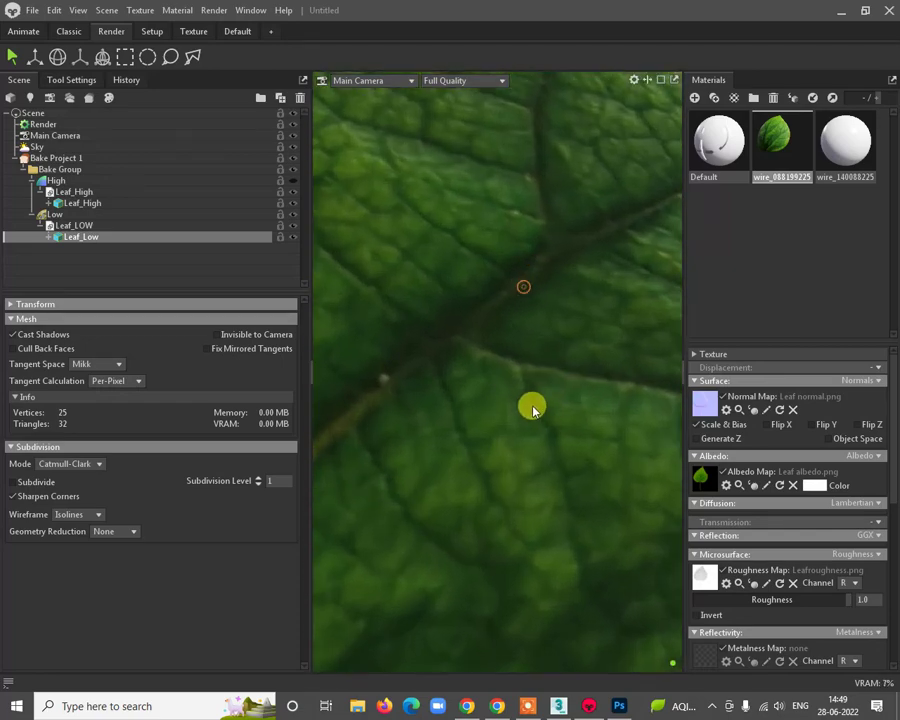
pyautogui.moveTo(533, 410); pyautogui.dragTo(526, 354)
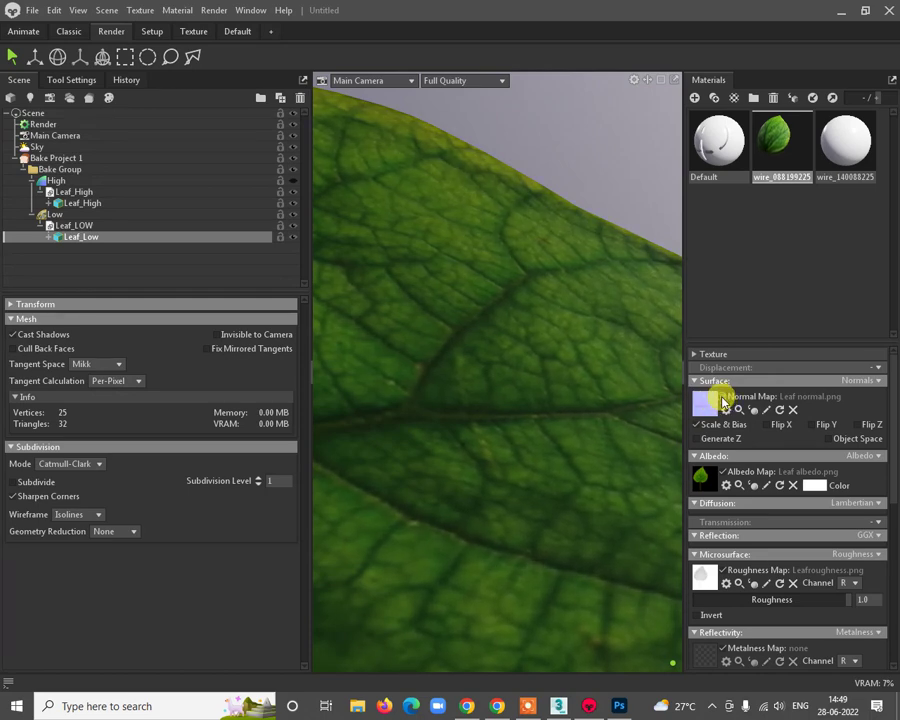
pyautogui.moveTo(619, 454); pyautogui.dragTo(560, 410)
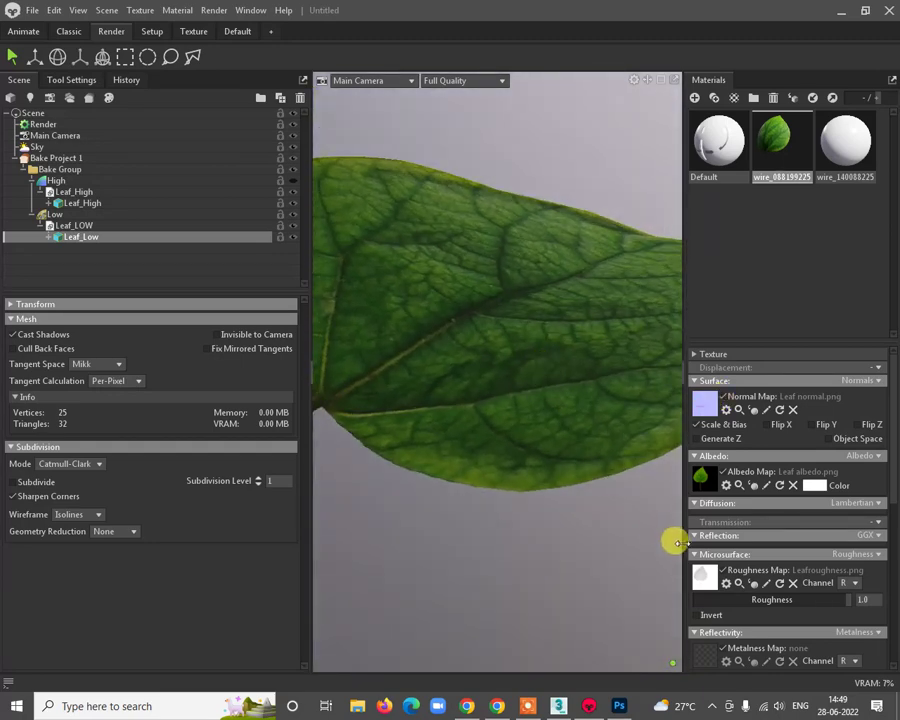
pyautogui.scroll(-5, 690, 545)
pyautogui.scroll(-1, 730, 590)
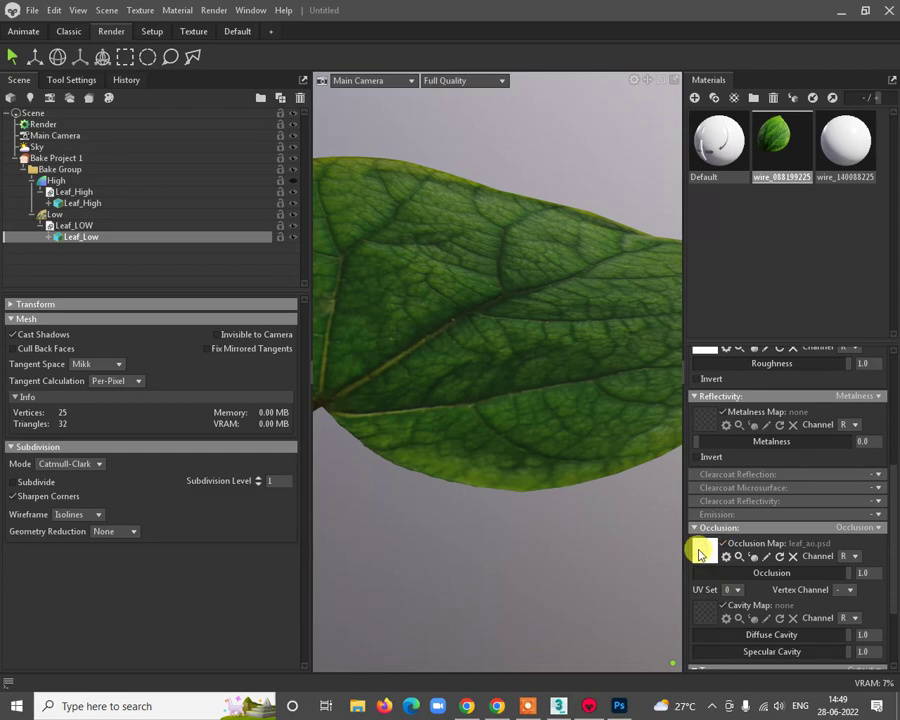
pyautogui.click(700, 550)
pyautogui.scroll(-5, 265, 236)
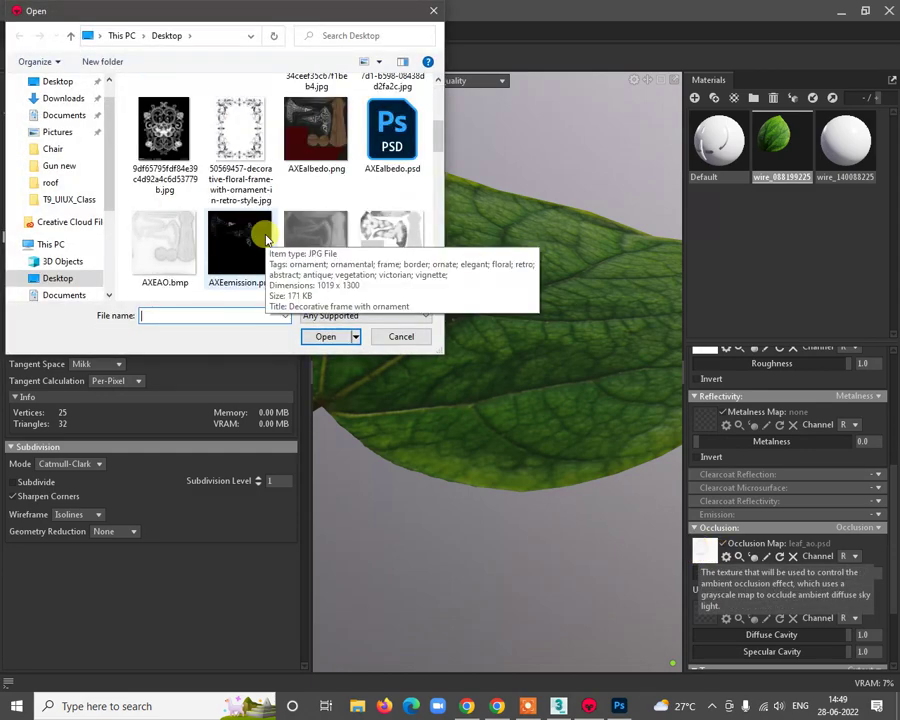
pyautogui.scroll(-3, 267, 236)
pyautogui.scroll(-10, 277, 235)
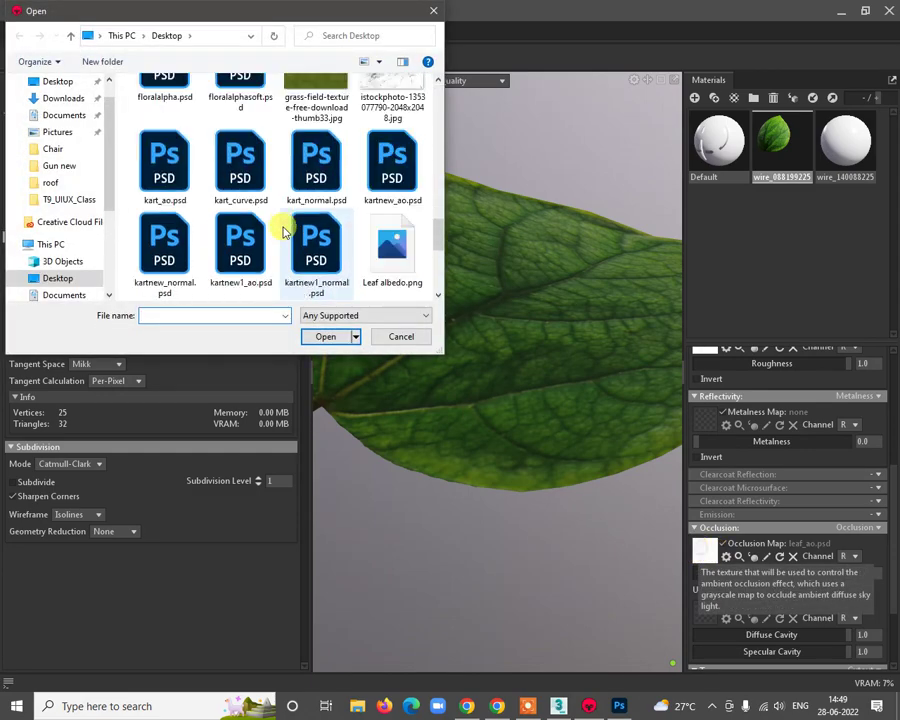
pyautogui.scroll(-1, 287, 237)
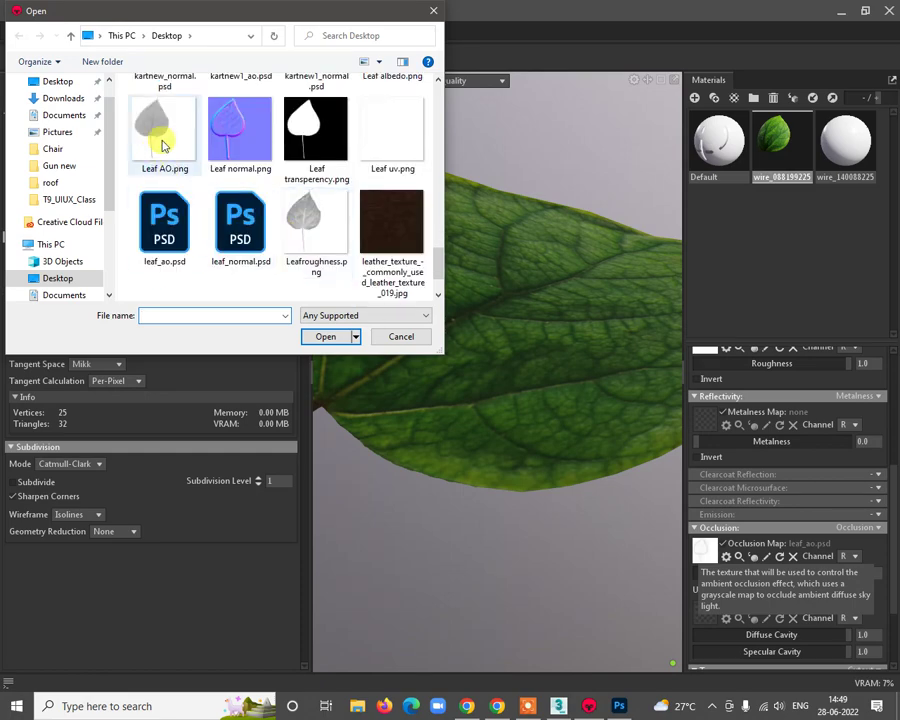
pyautogui.doubleClick(165, 145)
# Step: Select the Leaf_Low mesh and activate the Translate tool on it
pyautogui.scroll(8, 440, 340)
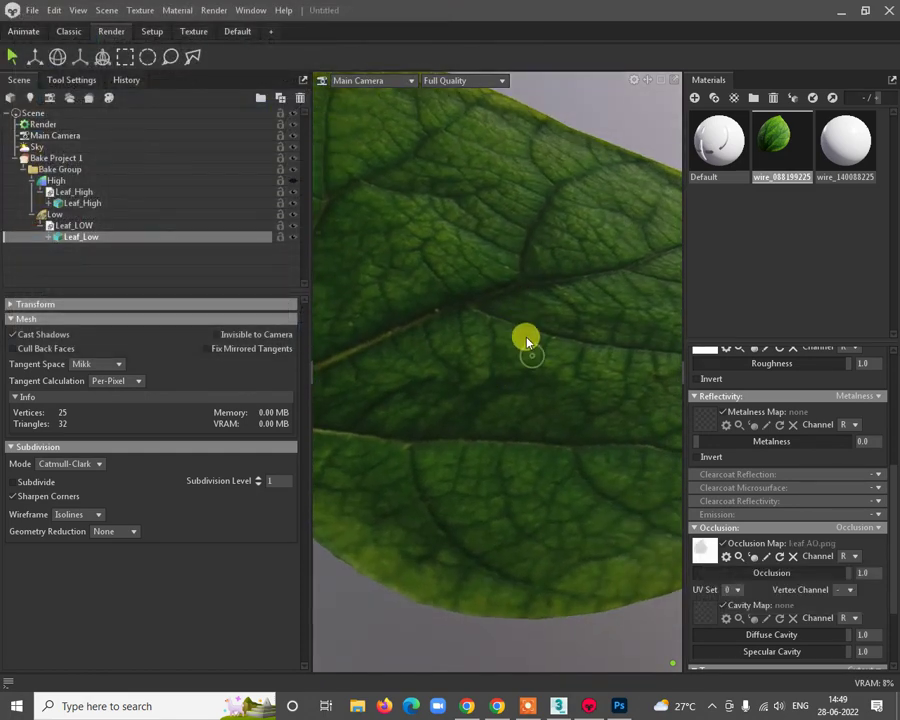
pyautogui.moveTo(526, 342)
pyautogui.mouseDown()
pyautogui.moveTo(556, 418)
pyautogui.moveTo(512, 412)
pyautogui.moveTo(556, 470)
pyautogui.moveTo(596, 455)
pyautogui.mouseUp()
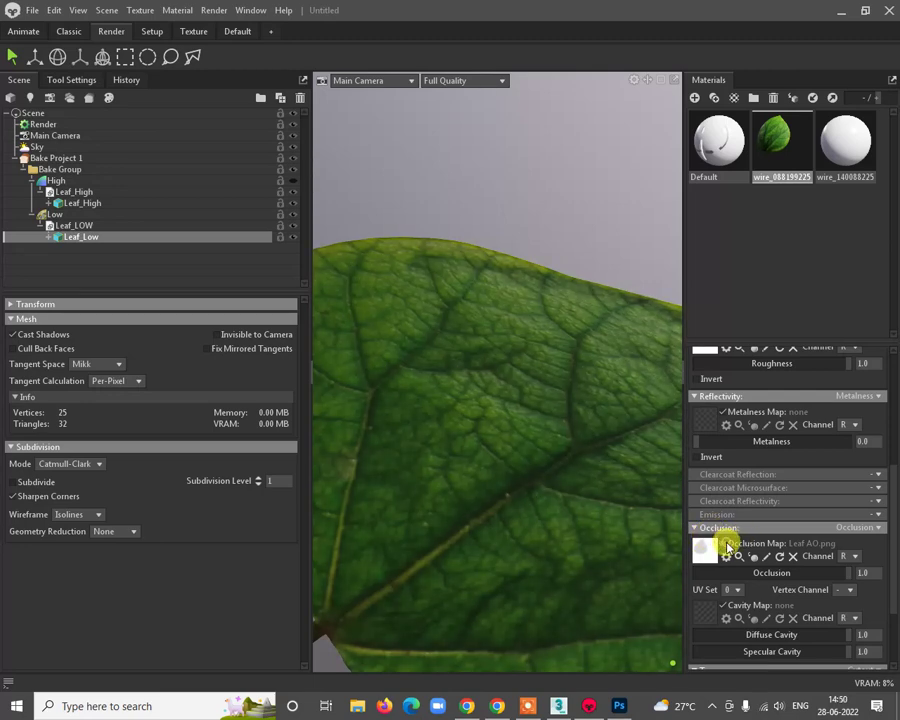
pyautogui.moveTo(520, 450); pyautogui.dragTo(552, 326)
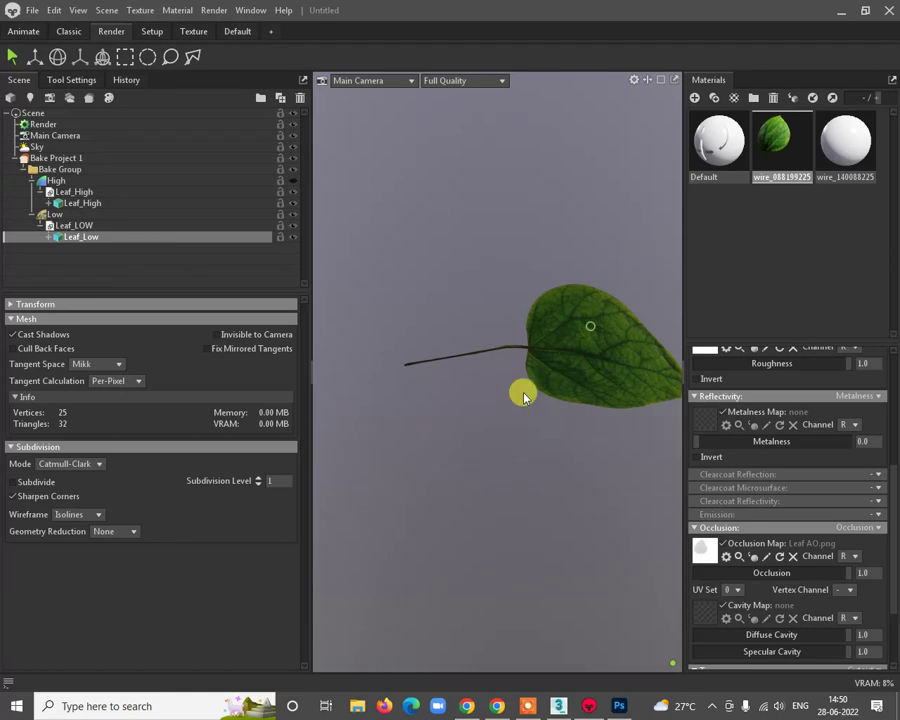
pyautogui.click(74, 226)
pyautogui.click(522, 342)
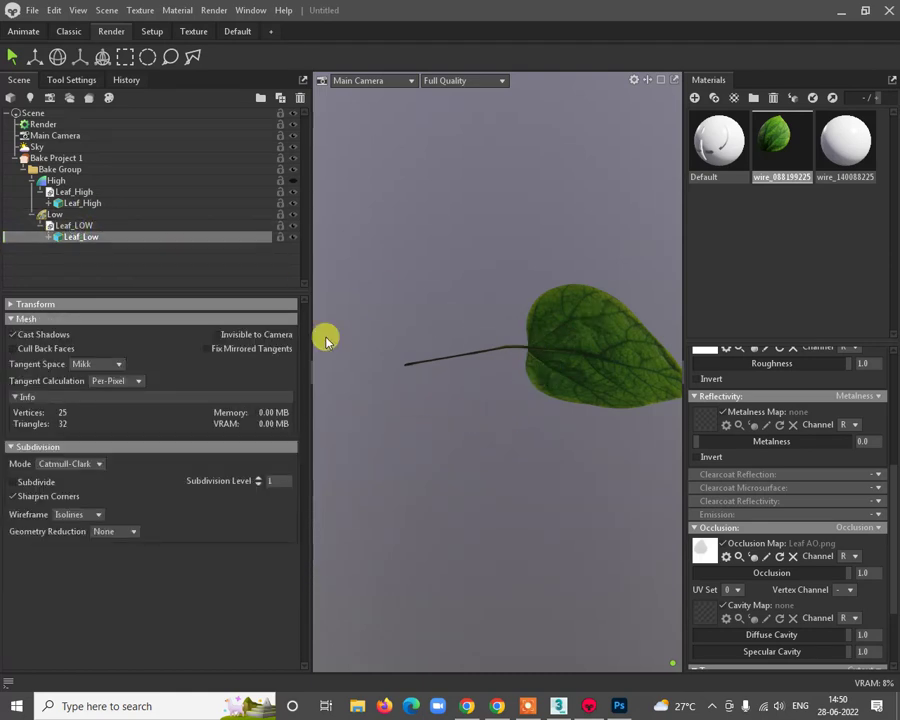
pyautogui.click(10, 56)
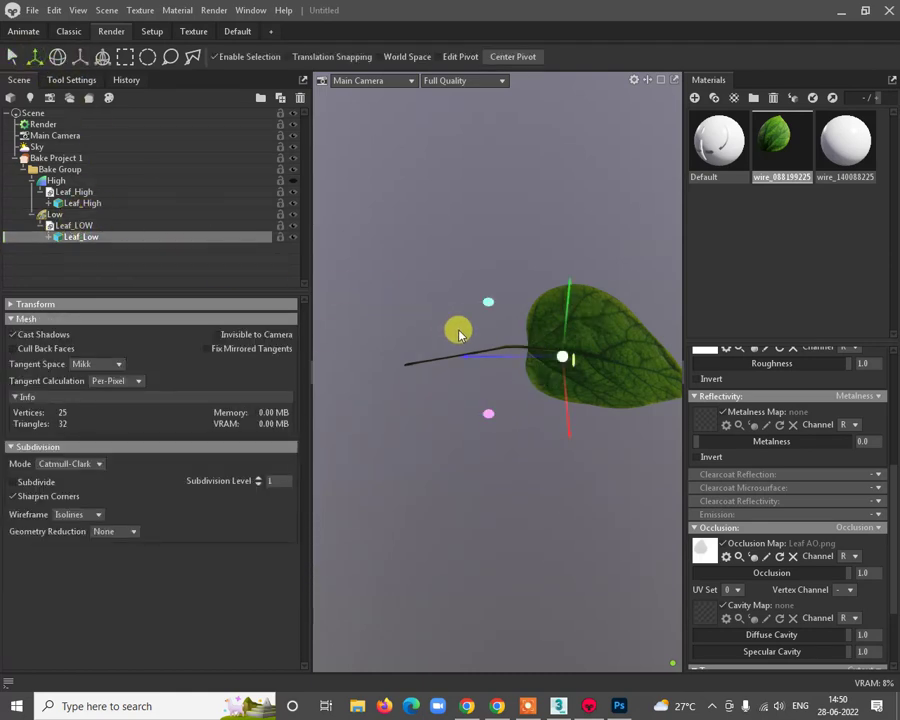
pyautogui.moveTo(460, 330); pyautogui.dragTo(557, 357)
pyautogui.moveTo(521, 405); pyautogui.dragTo(479, 419)
# Step: Duplicate the Leaf_Low mesh within the Leaf_LOW group
pyautogui.click(54, 11)
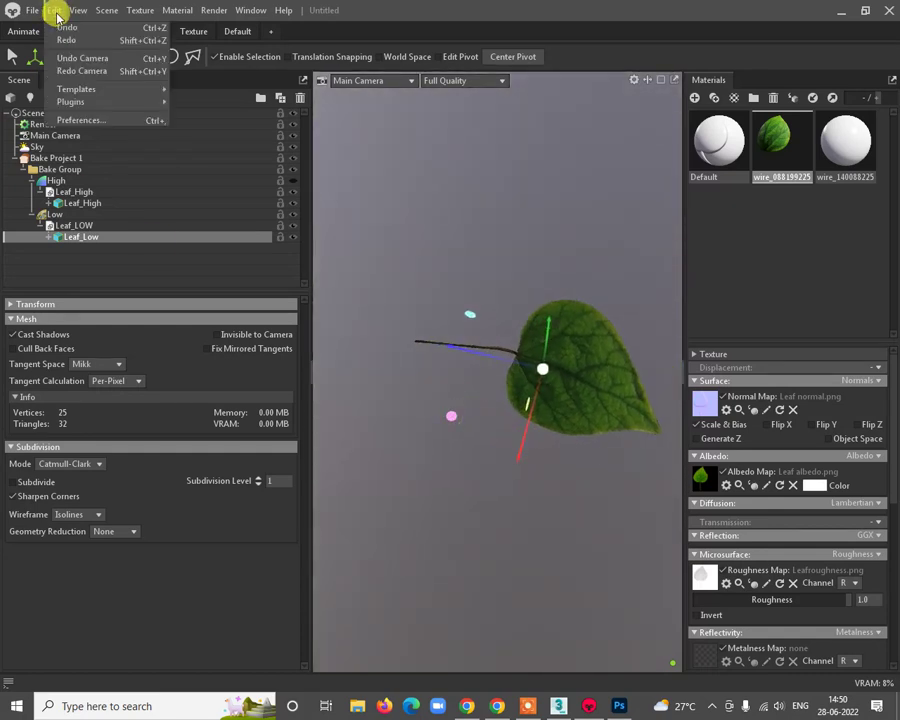
pyautogui.click(90, 281)
pyautogui.click(80, 238)
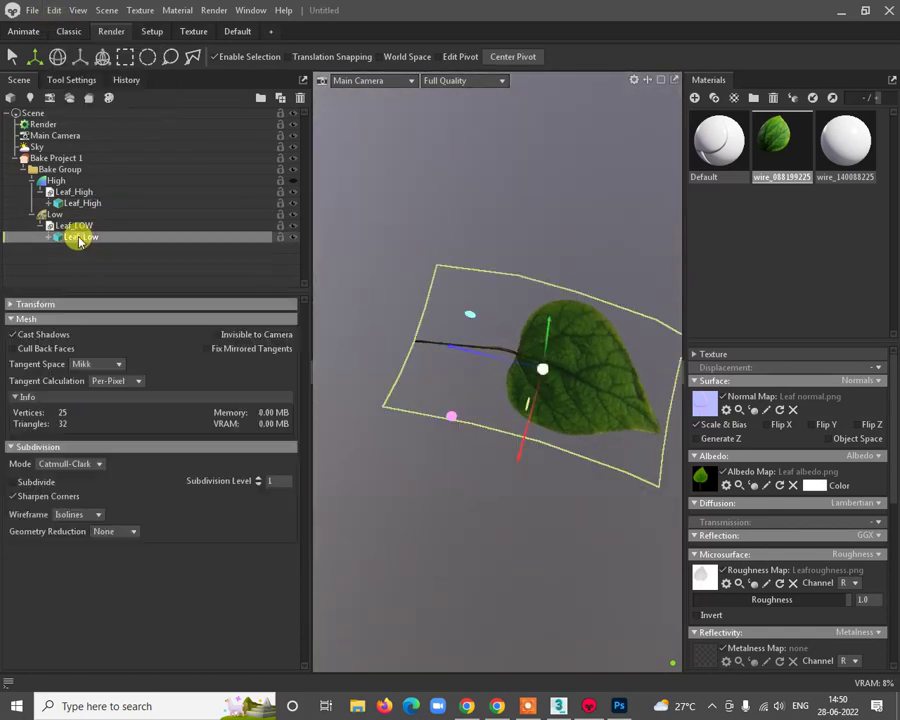
pyautogui.rightClick(78, 238)
pyautogui.click(134, 257)
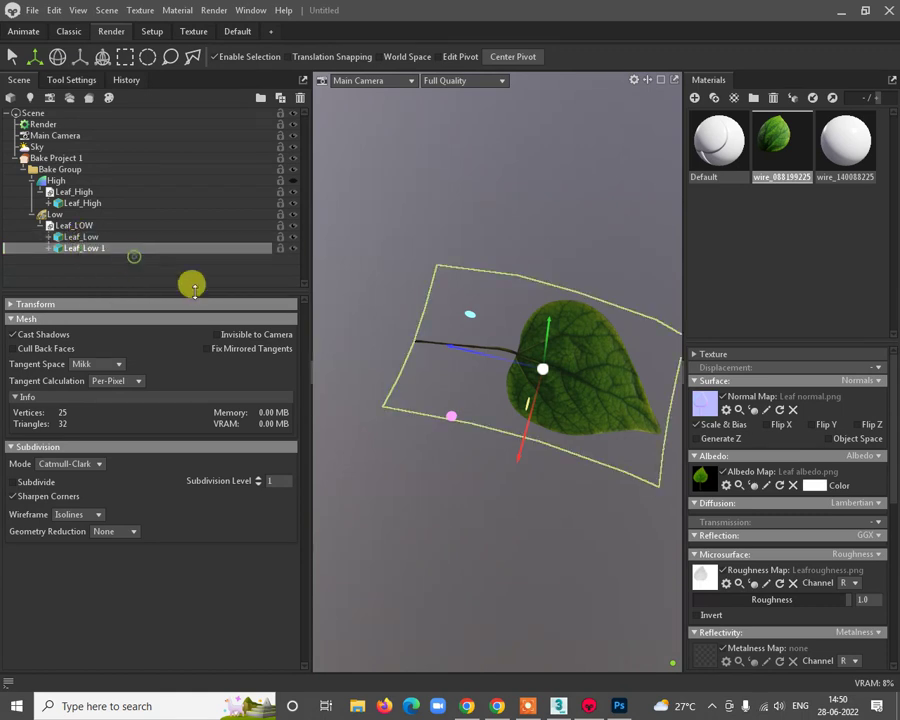
# Step: Move the Leaf_Low 1 copy away from the original leaf and rotate it so it points in a different direction
pyautogui.moveTo(494, 355); pyautogui.dragTo(412, 338)
pyautogui.click(97, 57)
pyautogui.click(59, 58)
pyautogui.moveTo(495, 338); pyautogui.dragTo(480, 380)
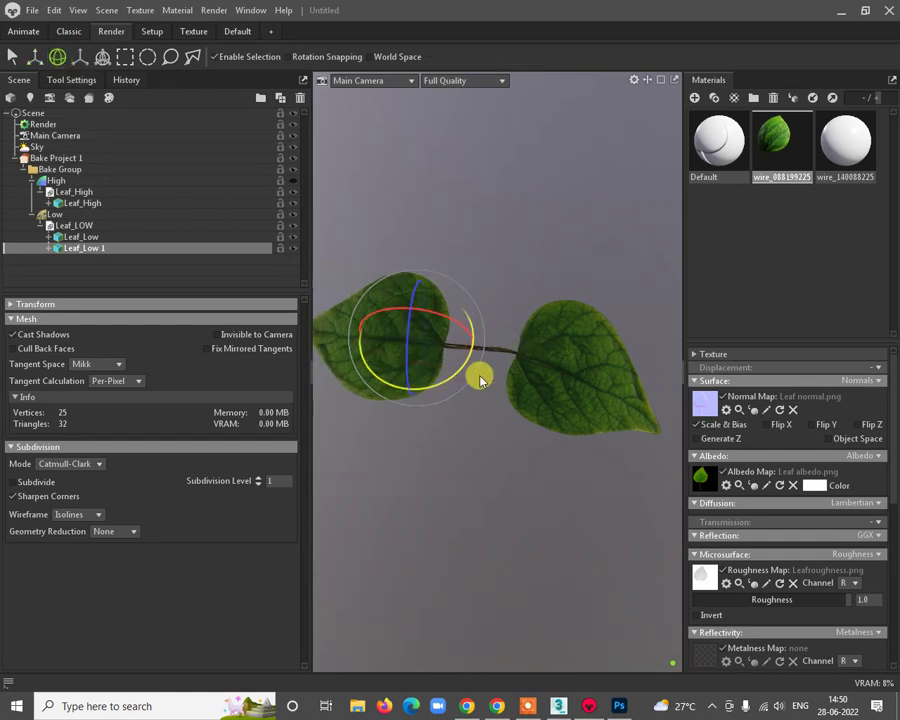
pyautogui.moveTo(479, 454); pyautogui.dragTo(479, 447, button='middle')
pyautogui.moveTo(481, 369); pyautogui.dragTo(428, 274)
# Step: Translate Leaf_Low 1 until the end of its stem meets the end of the original leaf's stem
pyautogui.press('w')
pyautogui.moveTo(490, 297); pyautogui.dragTo(406, 342)
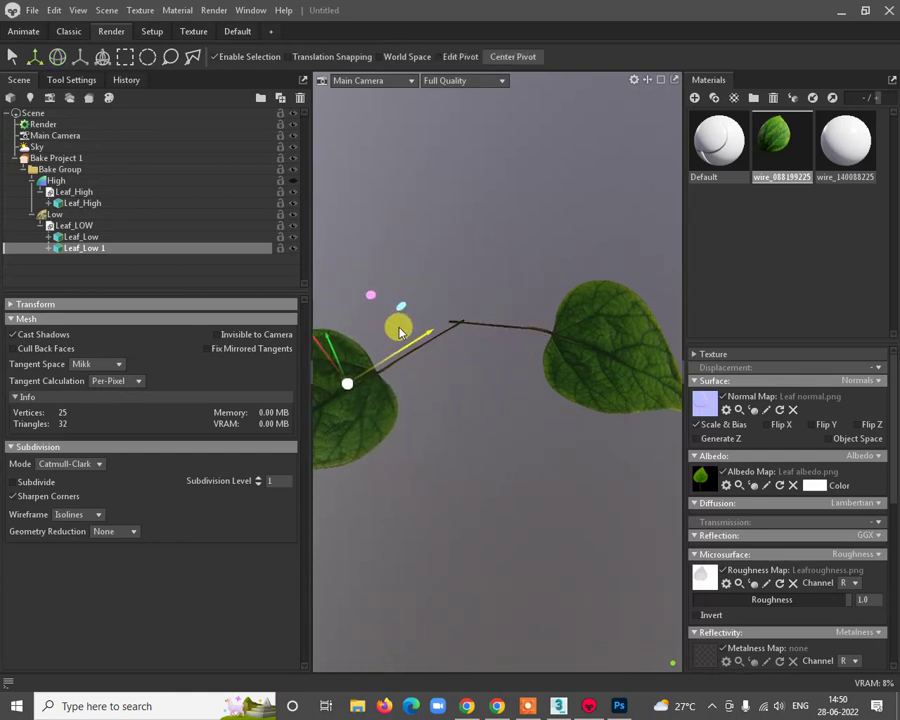
pyautogui.moveTo(463, 403); pyautogui.dragTo(810, 368)
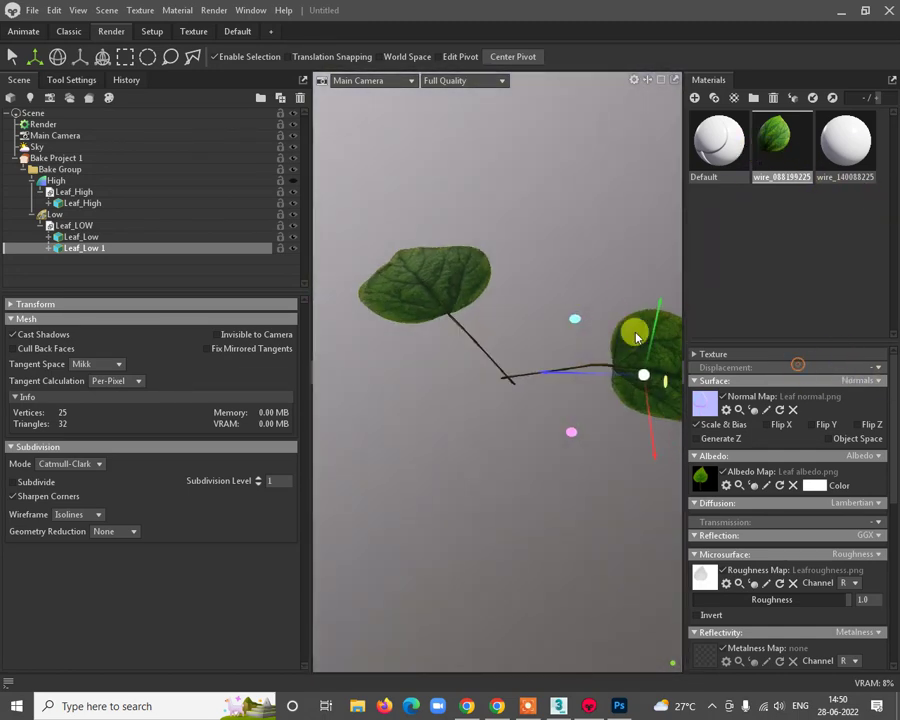
pyautogui.moveTo(636, 337); pyautogui.dragTo(512, 380)
pyautogui.moveTo(591, 487); pyautogui.dragTo(479, 336)
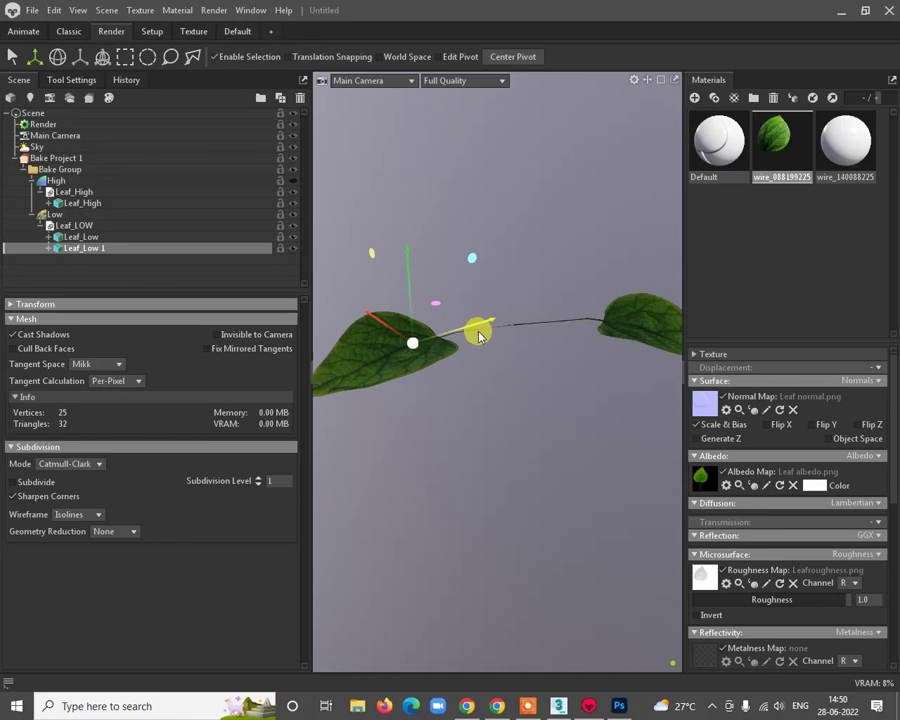
# Step: Duplicate Leaf_Low 1 and rotate the copy to face a third direction
pyautogui.rightClick(104, 249)
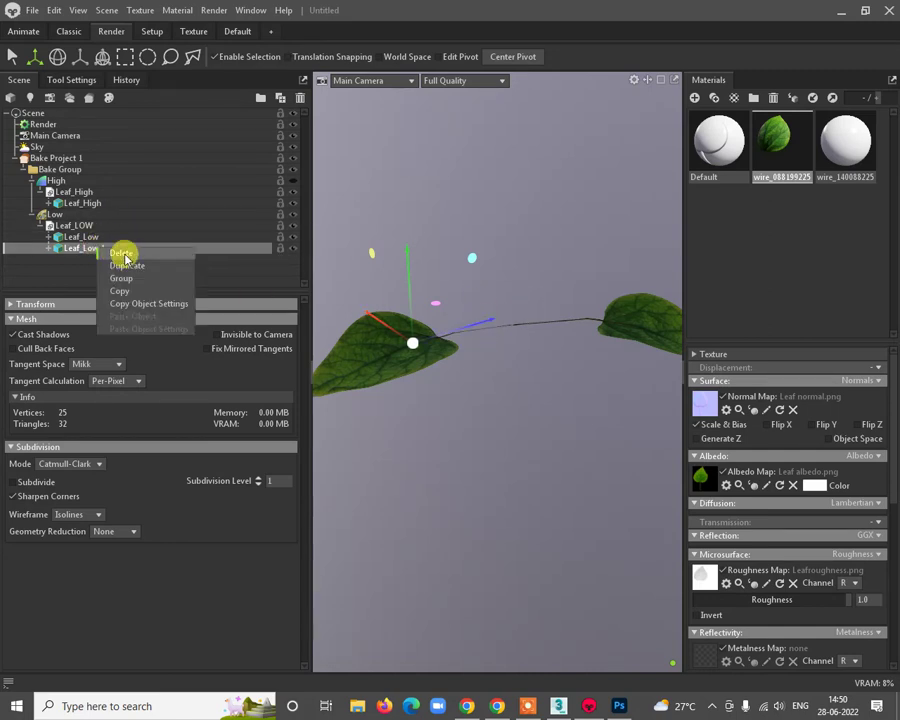
pyautogui.click(133, 271)
pyautogui.moveTo(516, 398); pyautogui.dragTo(498, 406)
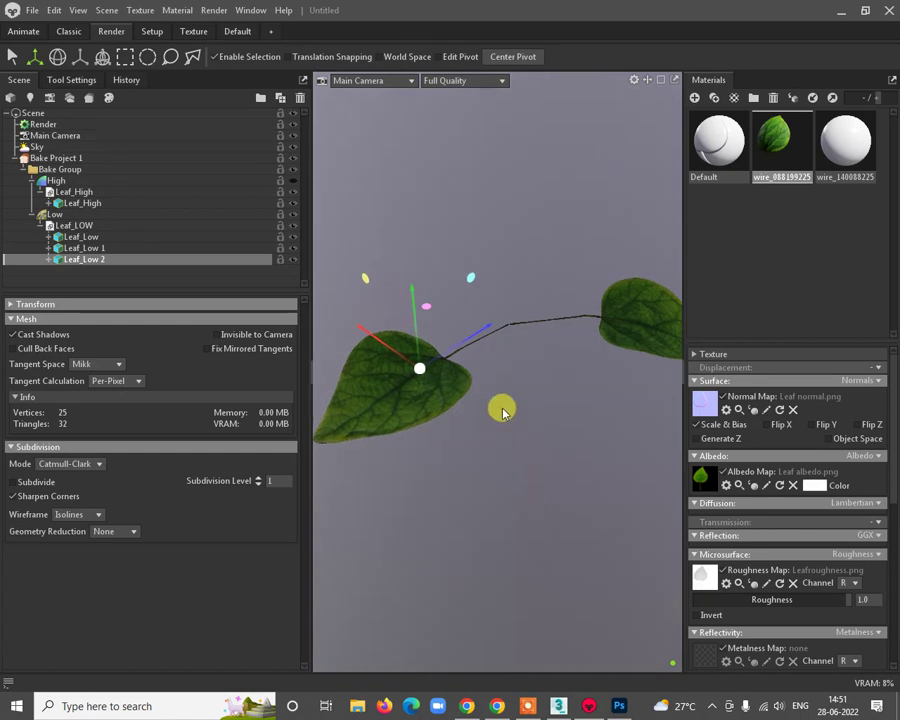
pyautogui.click(58, 58)
pyautogui.click(82, 58)
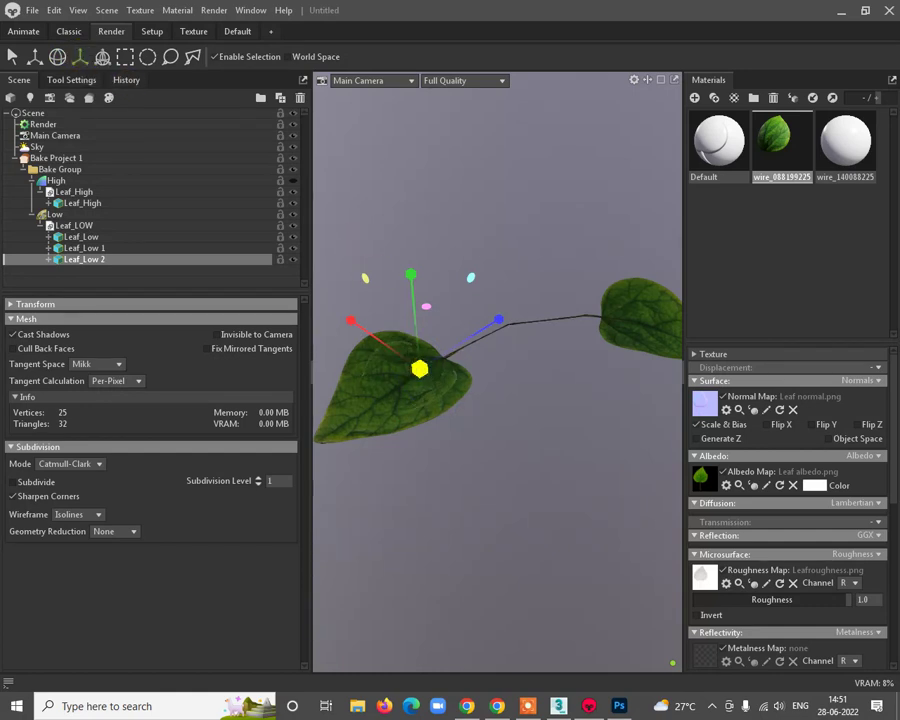
pyautogui.click(57, 57)
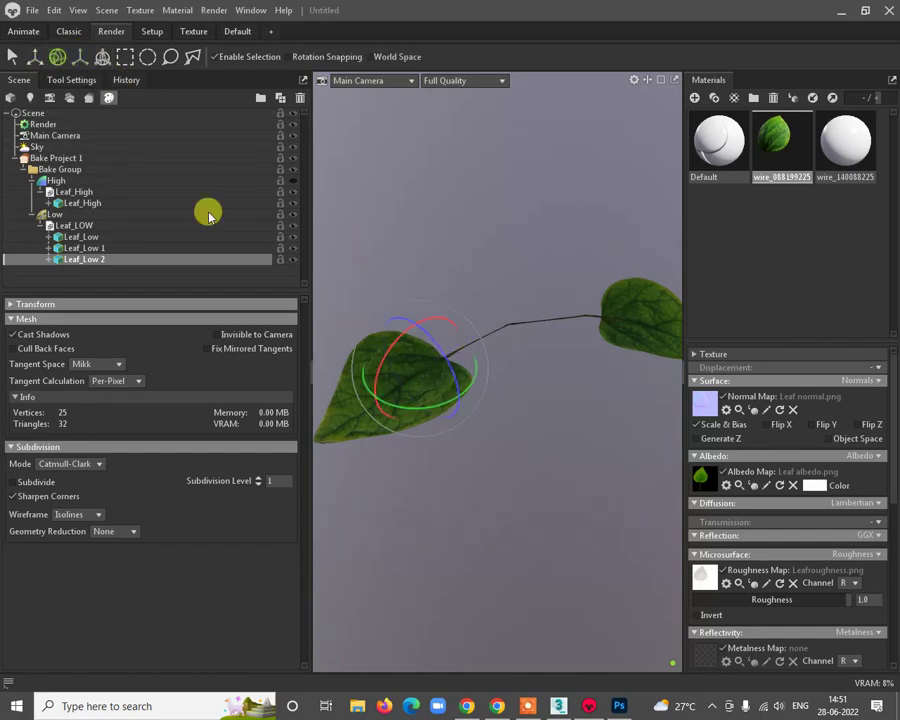
pyautogui.moveTo(474, 395); pyautogui.dragTo(585, 342)
# Step: Position Leaf_Low 2 between the other two leaves, with its stem reaching their shared junction
pyautogui.press('w')
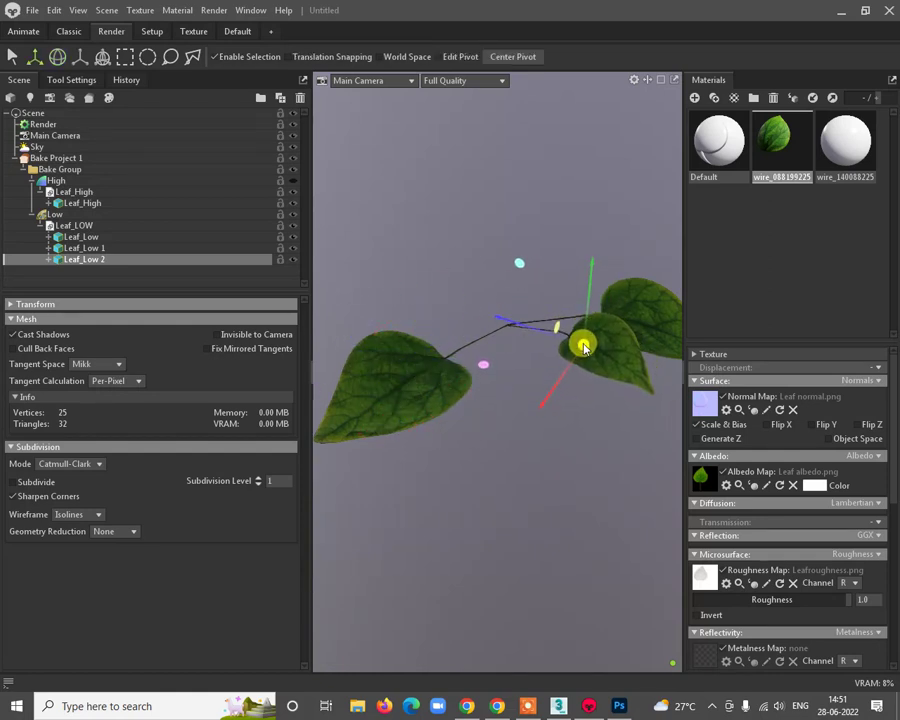
pyautogui.click(588, 438)
pyautogui.moveTo(588, 438); pyautogui.dragTo(321, 470)
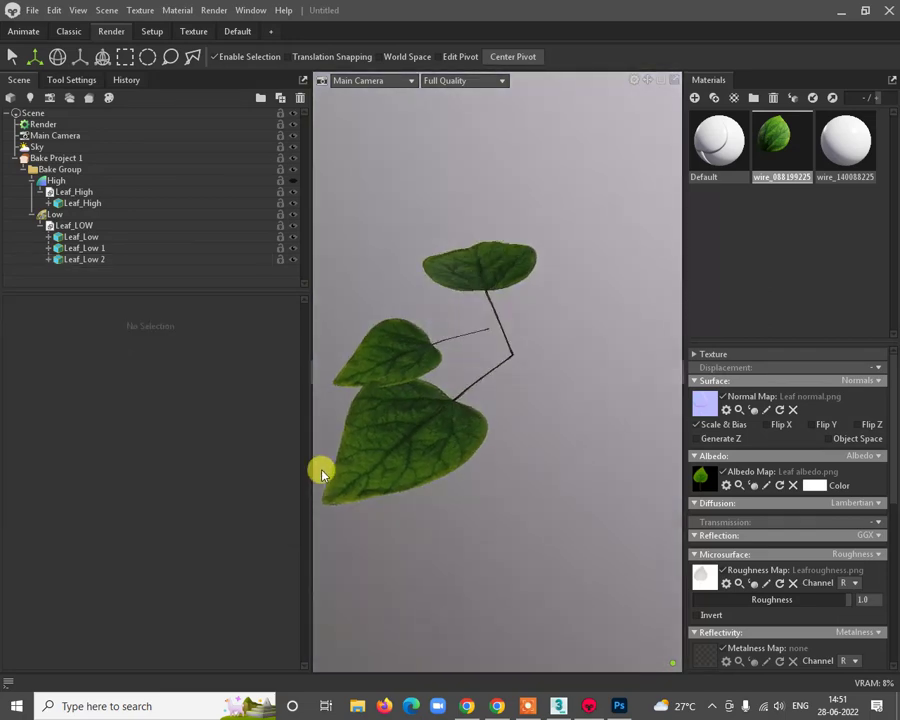
pyautogui.click(408, 366)
pyautogui.press('e')
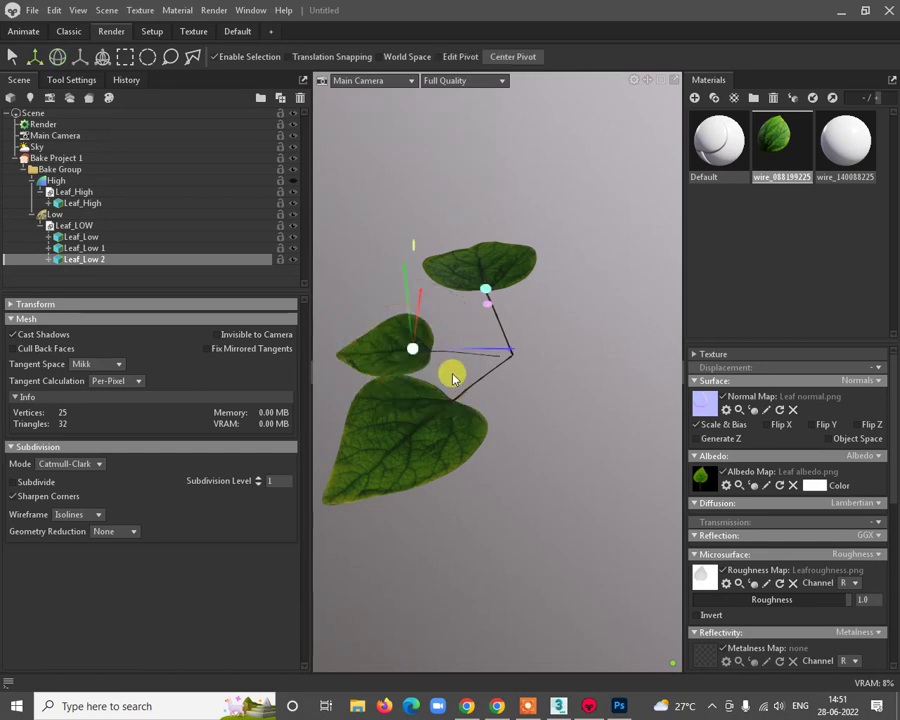
pyautogui.moveTo(536, 393); pyautogui.dragTo(433, 303)
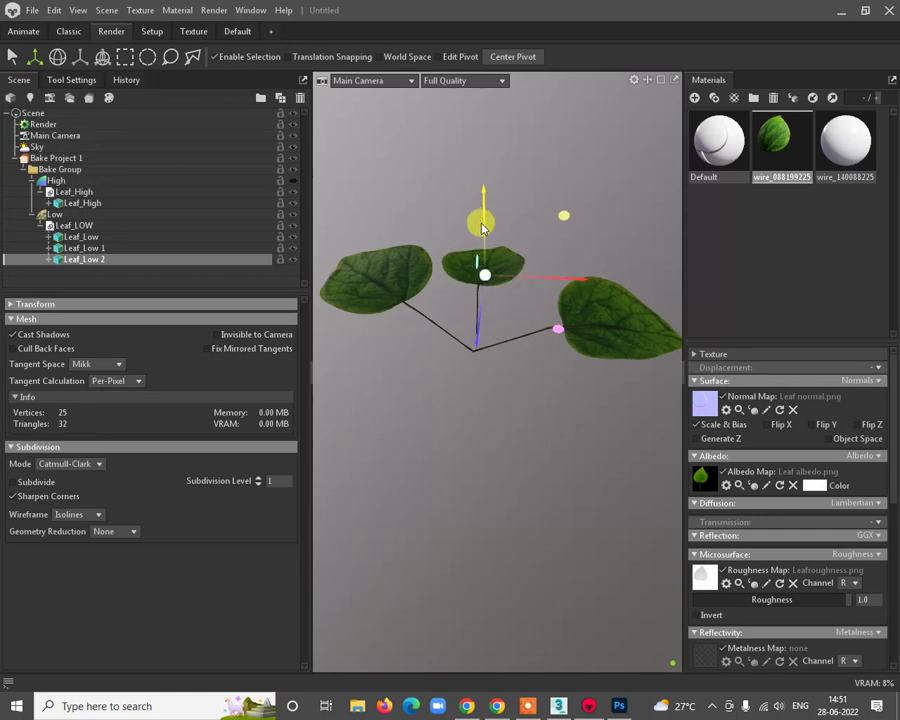
pyautogui.moveTo(488, 228); pyautogui.dragTo(543, 257)
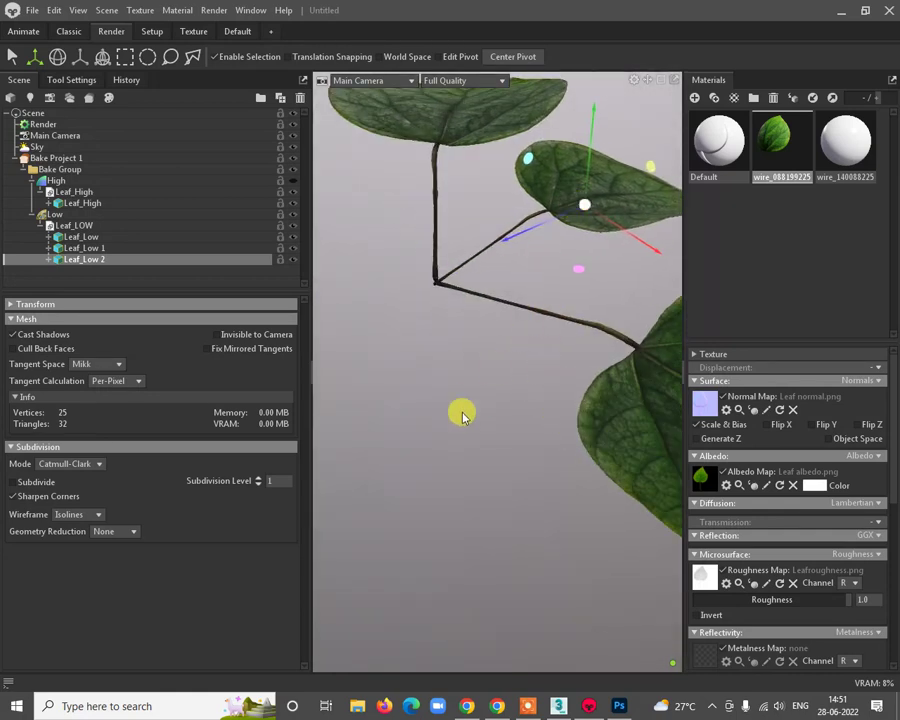
# Step: Examine the three-leaf cluster from several angles to check how the stems join
pyautogui.moveTo(462, 415); pyautogui.dragTo(597, 333, button='right')
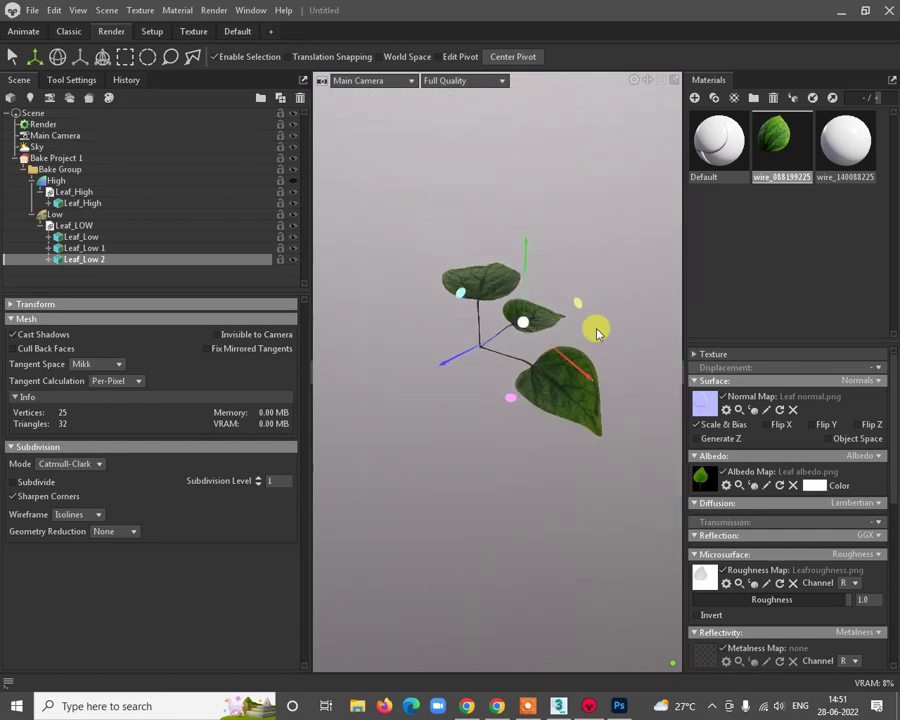
pyautogui.moveTo(597, 333); pyautogui.dragTo(583, 211)
pyautogui.click(583, 211)
pyautogui.moveTo(508, 267); pyautogui.dragTo(544, 372, button='right')
pyautogui.moveTo(544, 372); pyautogui.dragTo(614, 178)
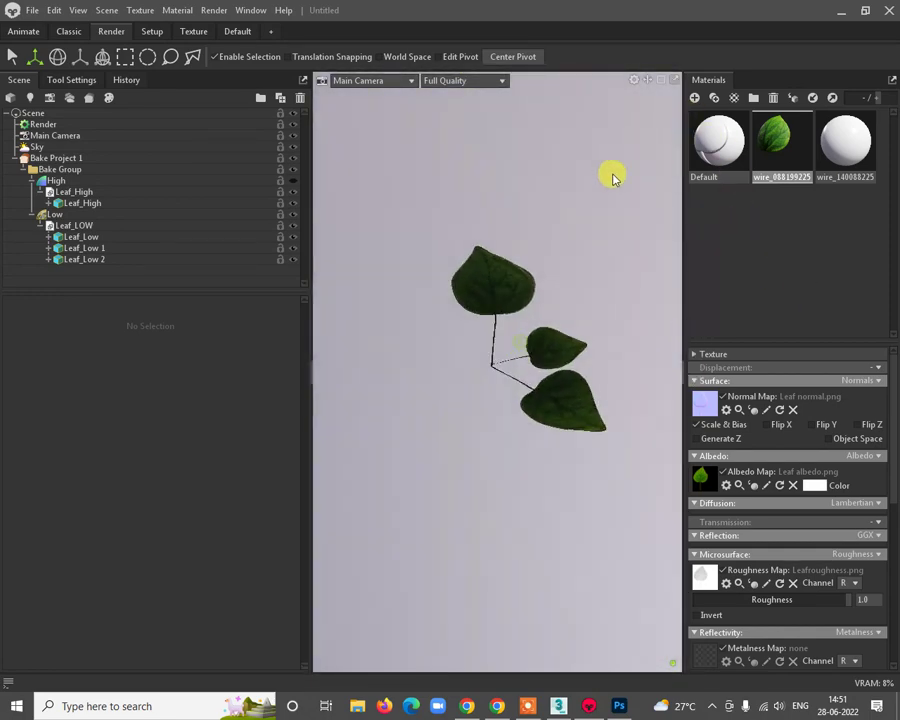
pyautogui.moveTo(614, 178); pyautogui.dragTo(567, 380, button='right')
pyautogui.click(551, 388)
pyautogui.moveTo(551, 388); pyautogui.dragTo(540, 340)
# Step: Tilt Leaf_Low 2 about its stem and shift it so the stem end meets the common junction again
pyautogui.click(580, 305)
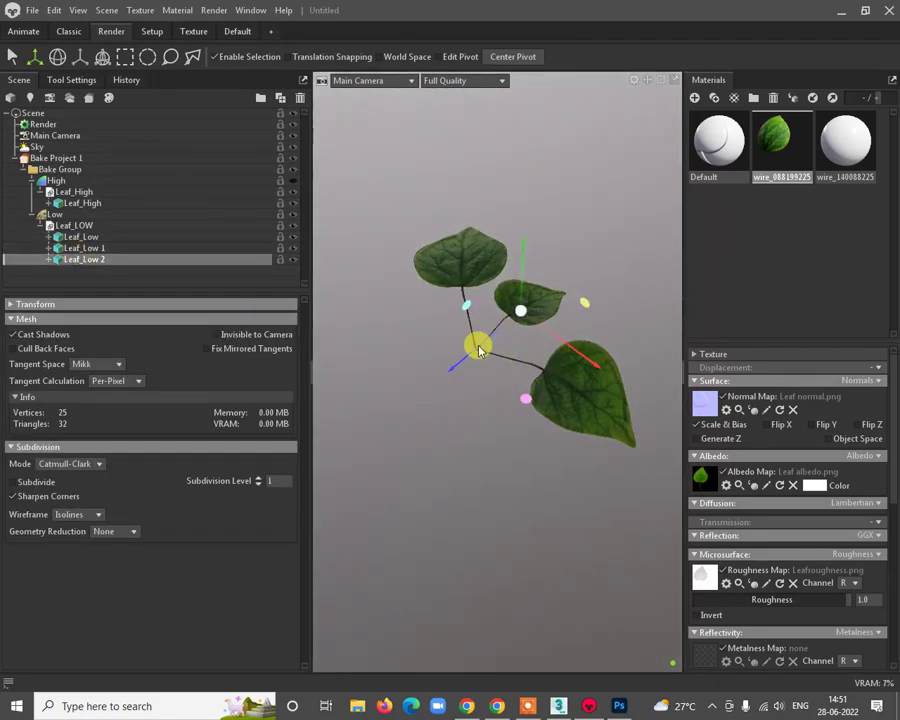
pyautogui.moveTo(479, 349); pyautogui.dragTo(591, 315)
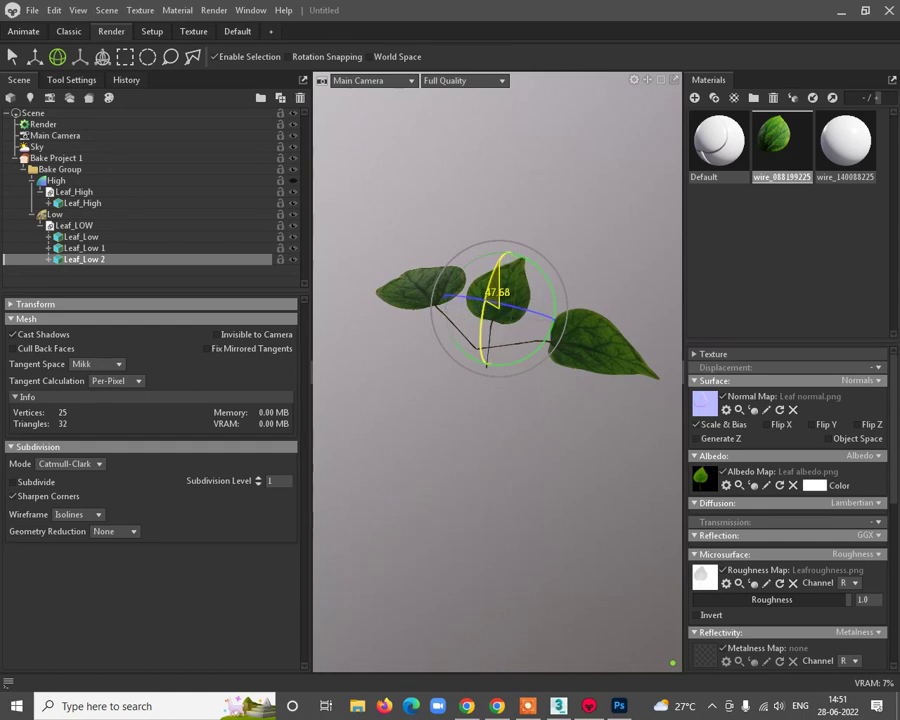
pyautogui.moveTo(530, 401); pyautogui.dragTo(430, 403)
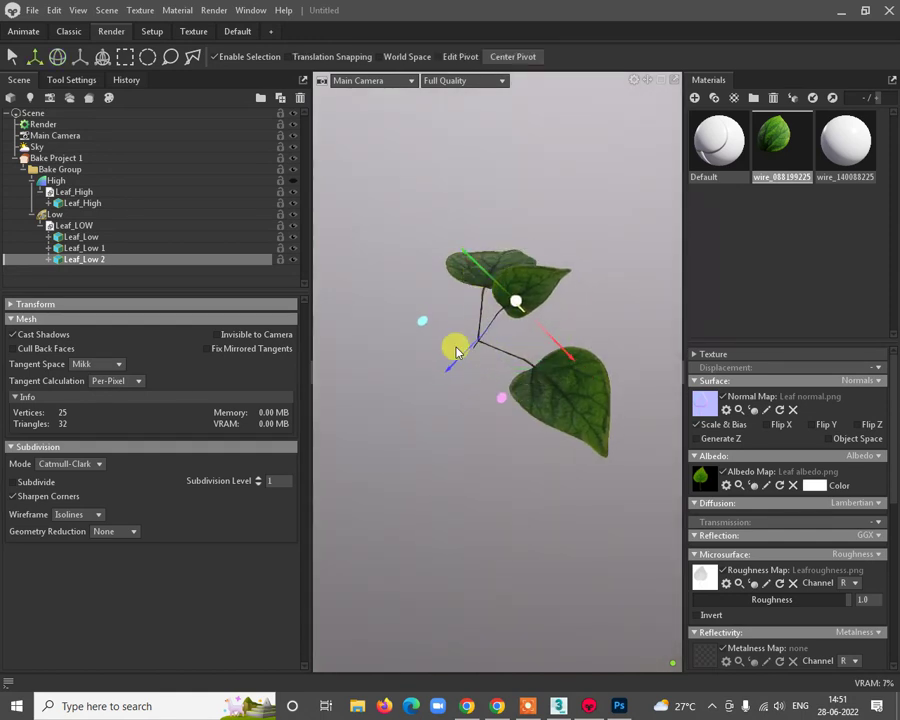
pyautogui.moveTo(455, 350); pyautogui.dragTo(462, 428)
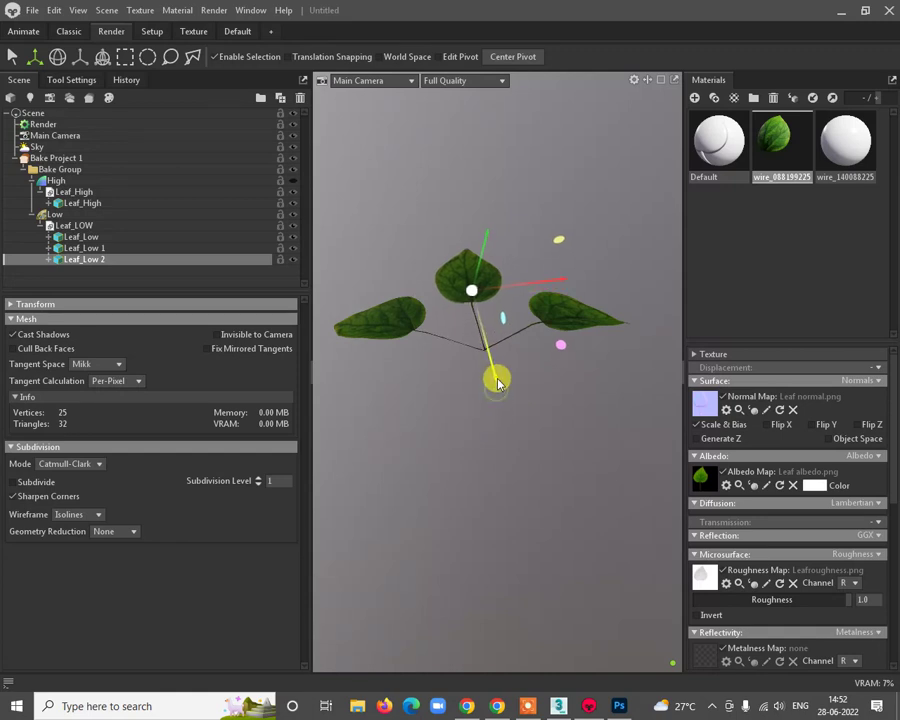
pyautogui.click(563, 421)
pyautogui.moveTo(553, 465); pyautogui.dragTo(500, 300)
pyautogui.moveTo(569, 334); pyautogui.dragTo(627, 346)
pyautogui.click(484, 273)
pyautogui.moveTo(484, 273); pyautogui.dragTo(627, 362)
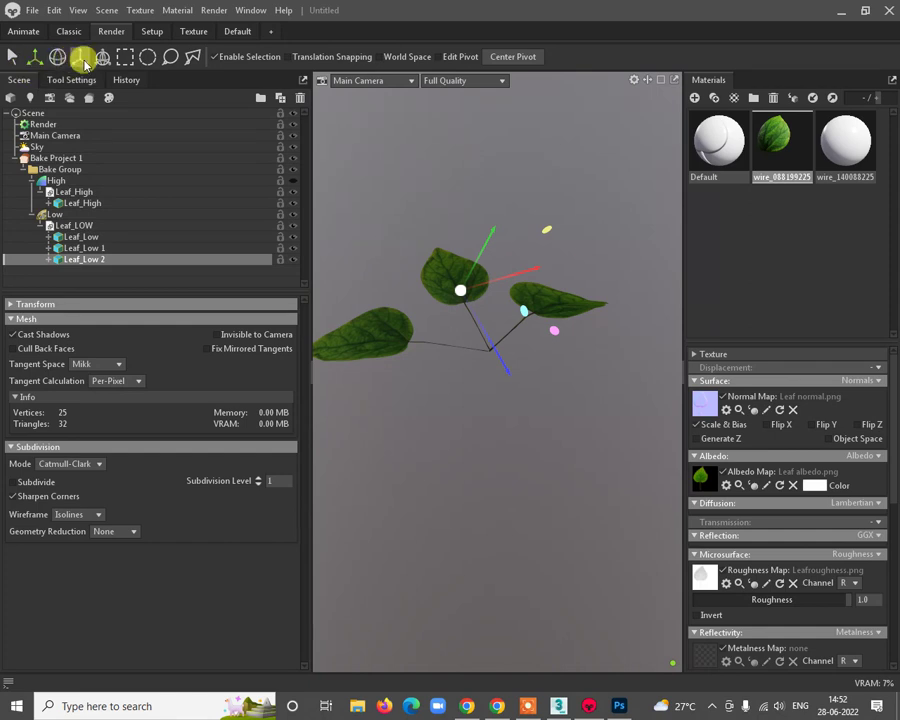
pyautogui.moveTo(510, 350); pyautogui.dragTo(570, 432)
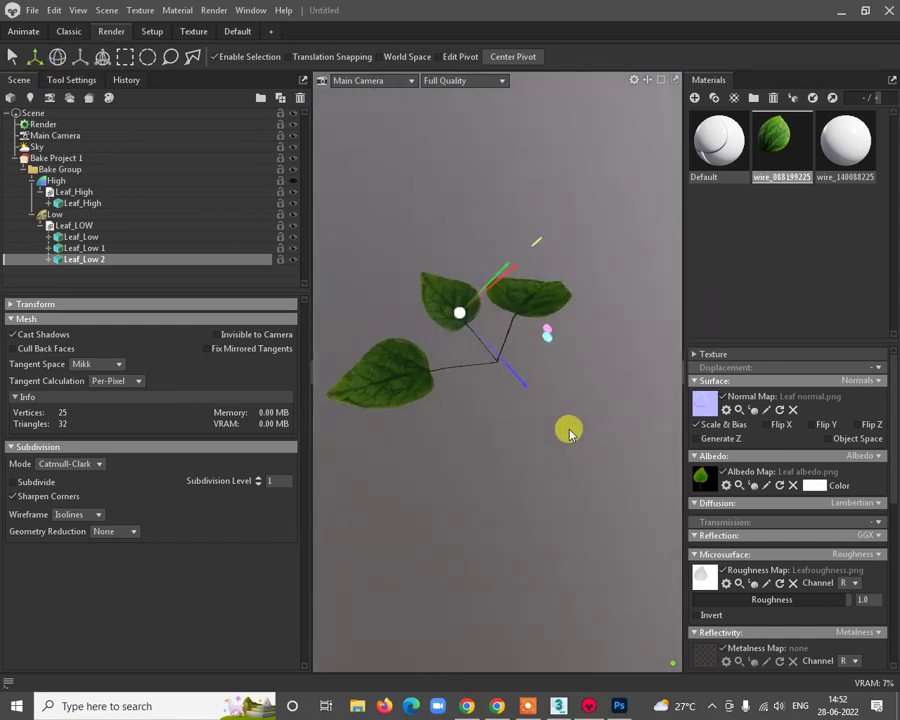
# Step: Duplicate Leaf_Low 2 and rotate the copy toward the open side of the cluster
pyautogui.rightClick(82, 262)
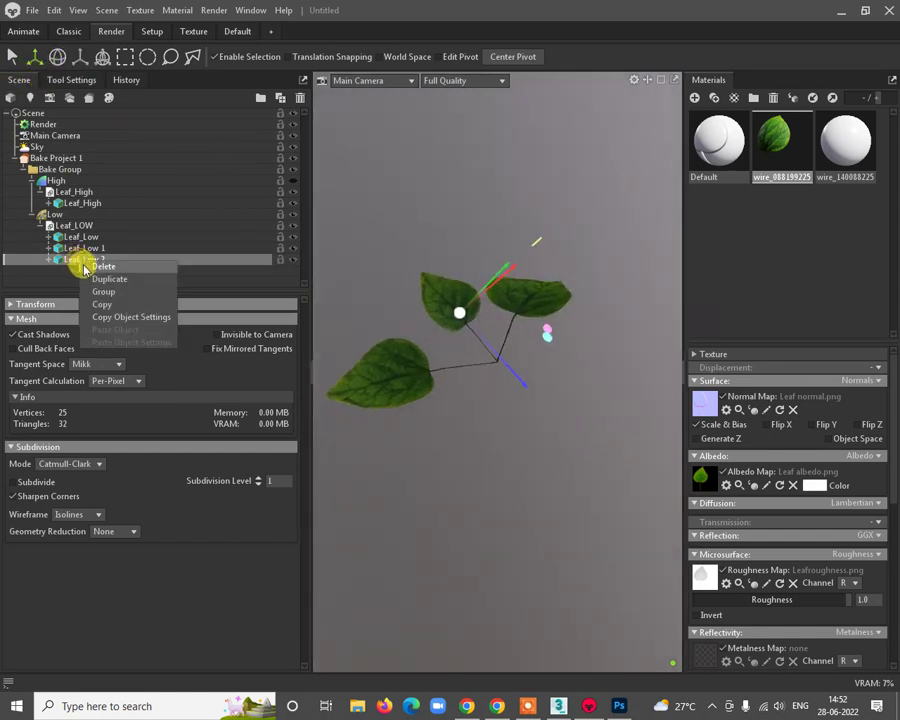
pyautogui.click(110, 279)
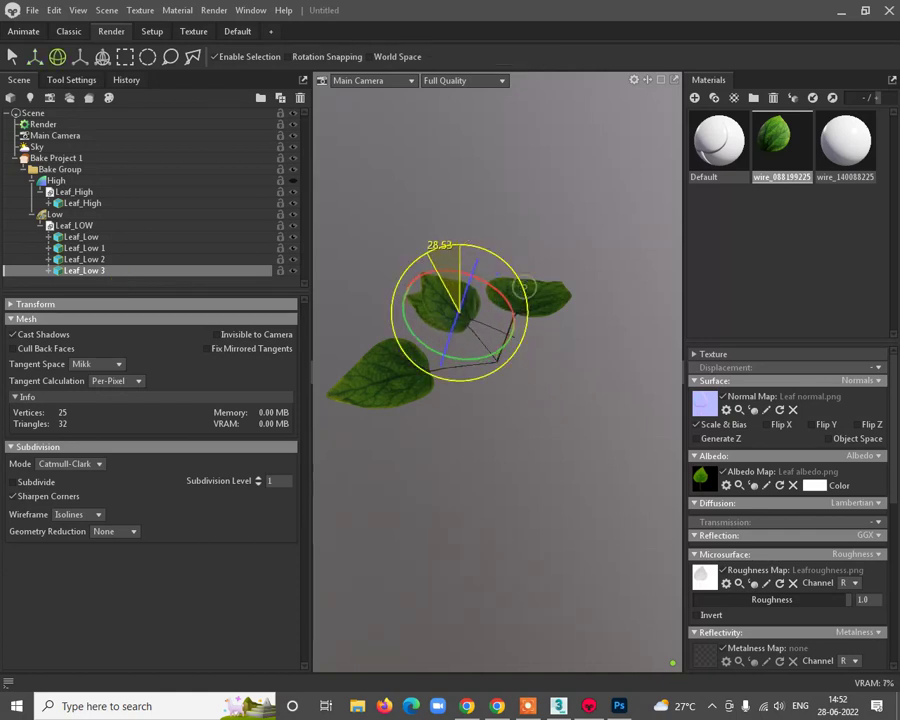
pyautogui.moveTo(460, 246); pyautogui.dragTo(403, 347)
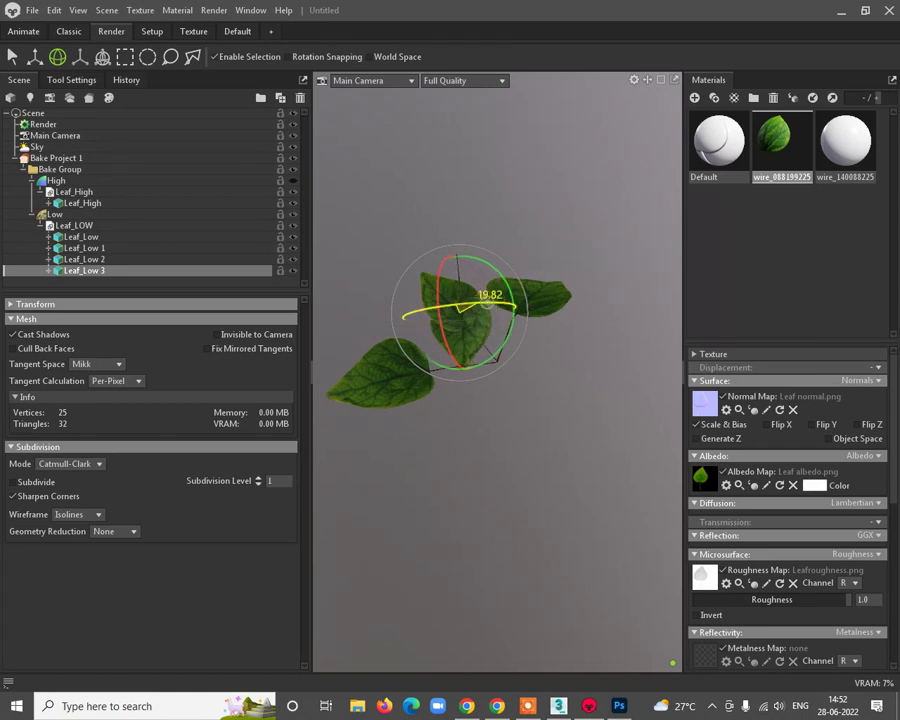
pyautogui.click(468, 288)
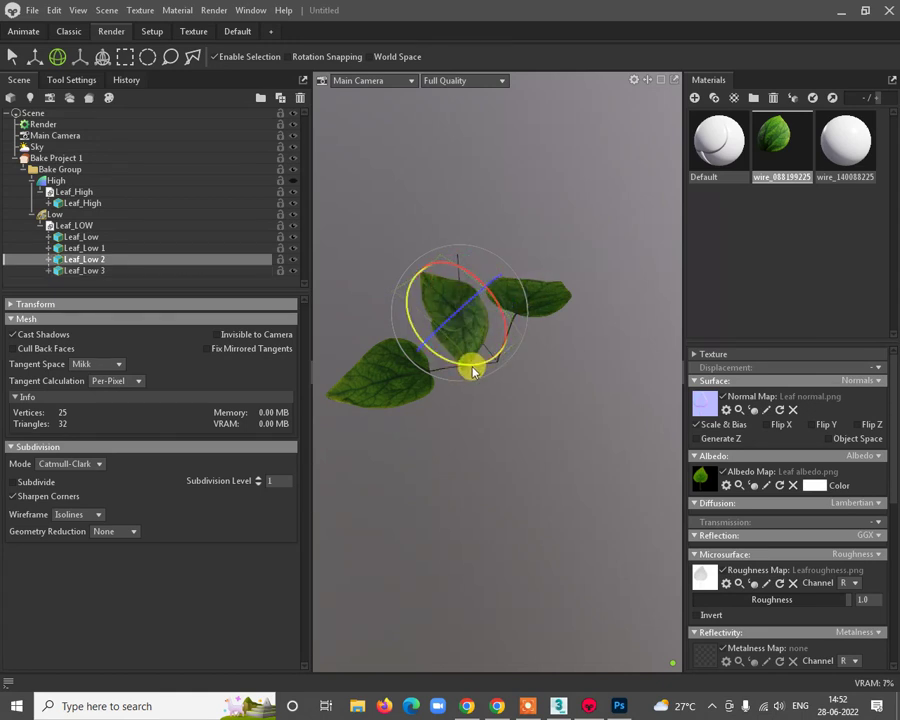
pyautogui.moveTo(466, 407); pyautogui.dragTo(482, 362)
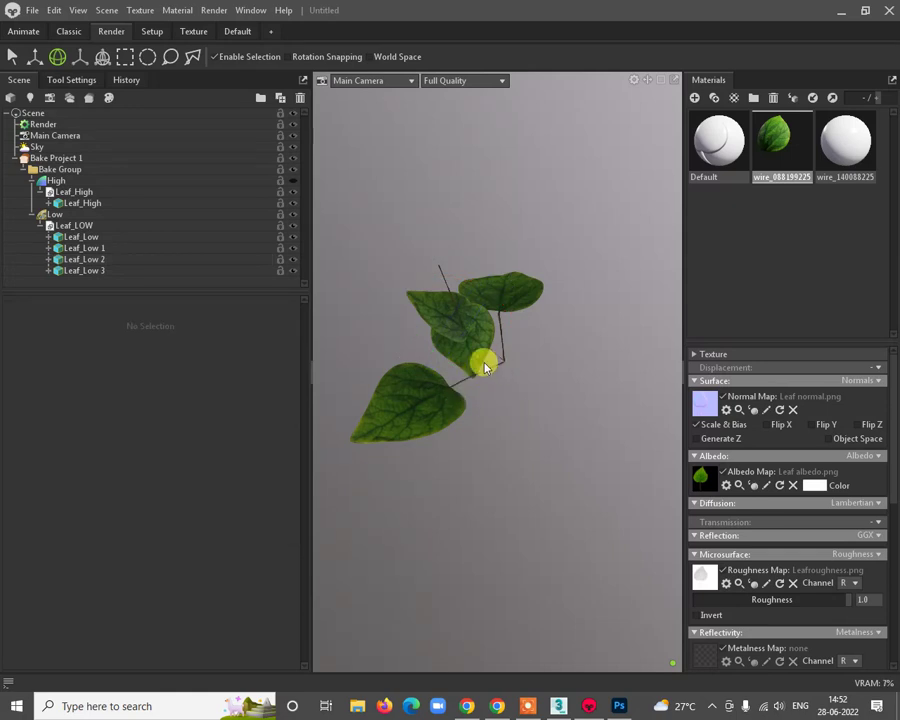
pyautogui.click(487, 355)
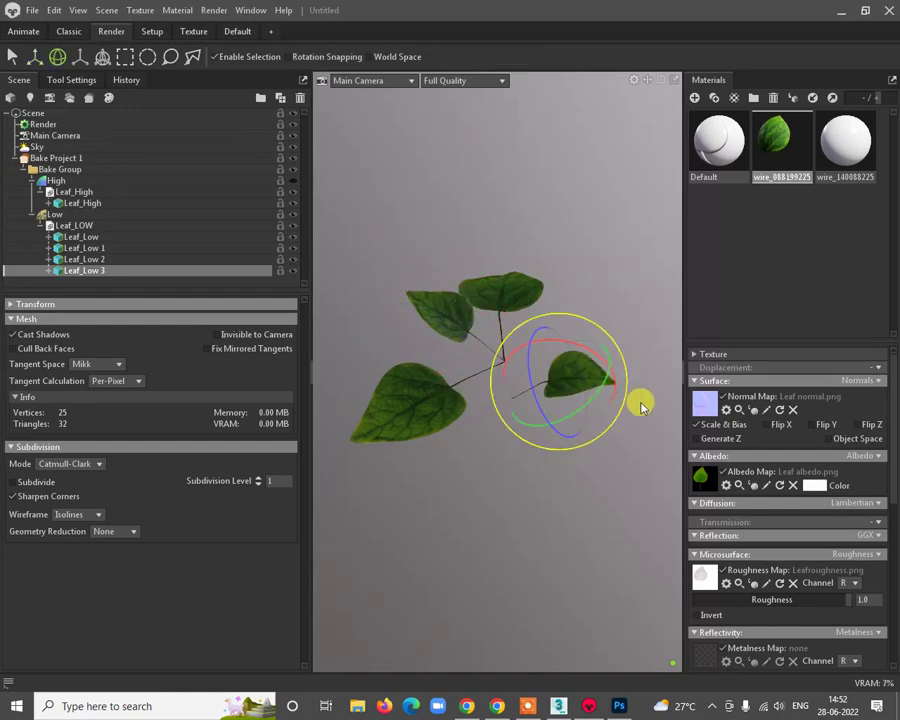
# Step: Move Leaf_Low 3 into the gap in the cluster, with its stem toward the shared junction
pyautogui.press('w')
pyautogui.moveTo(547, 349); pyautogui.dragTo(452, 421)
pyautogui.click(485, 424)
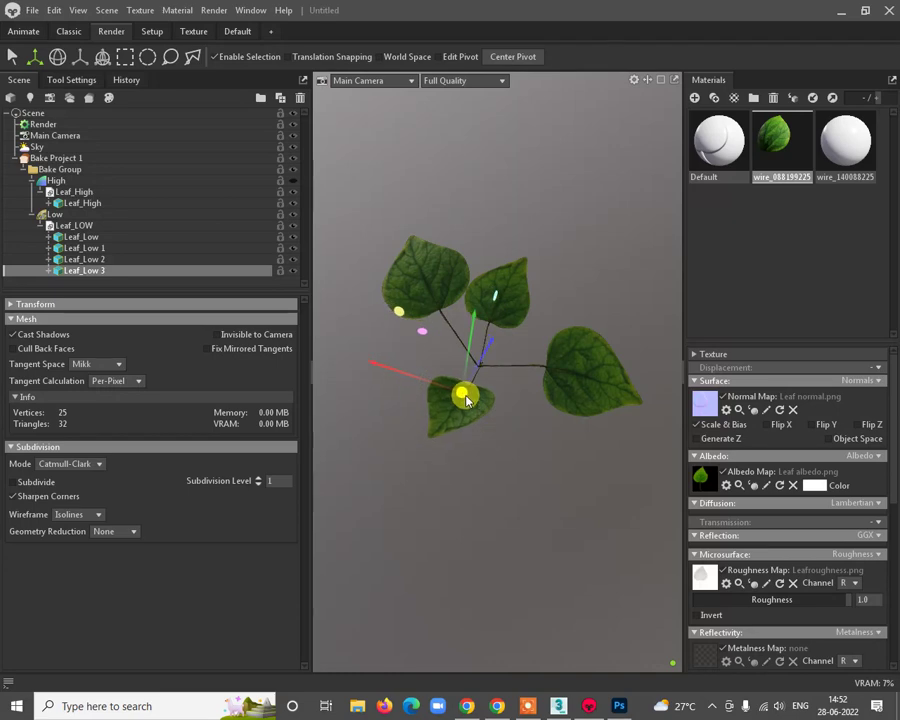
pyautogui.moveTo(566, 500); pyautogui.dragTo(540, 432)
pyautogui.click(522, 389)
pyautogui.moveTo(522, 389); pyautogui.dragTo(541, 390)
# Step: Fine-tune the height and position of Leaf_Low 3 until its stem tip touches the other three stems
pyautogui.click(492, 301)
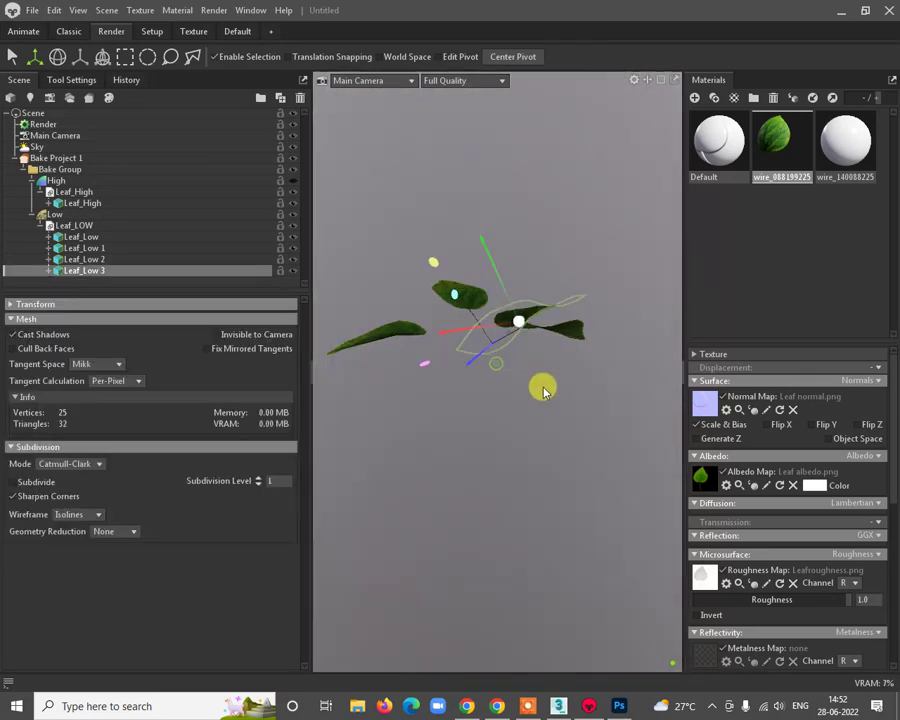
pyautogui.click(506, 291)
pyautogui.moveTo(506, 291); pyautogui.dragTo(595, 530)
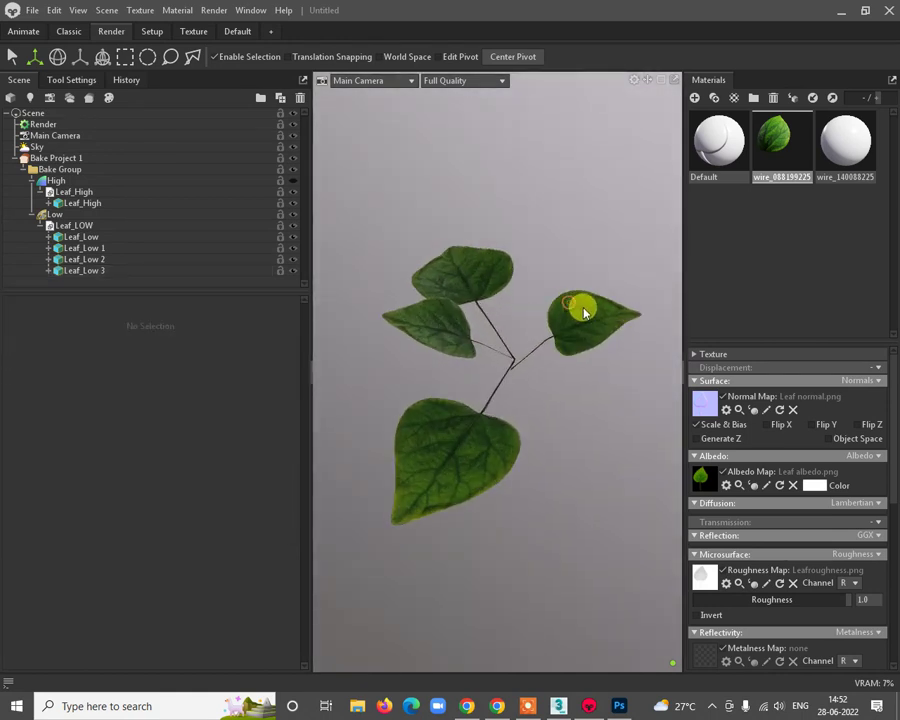
pyautogui.click(583, 315)
pyautogui.moveTo(576, 337); pyautogui.dragTo(446, 282)
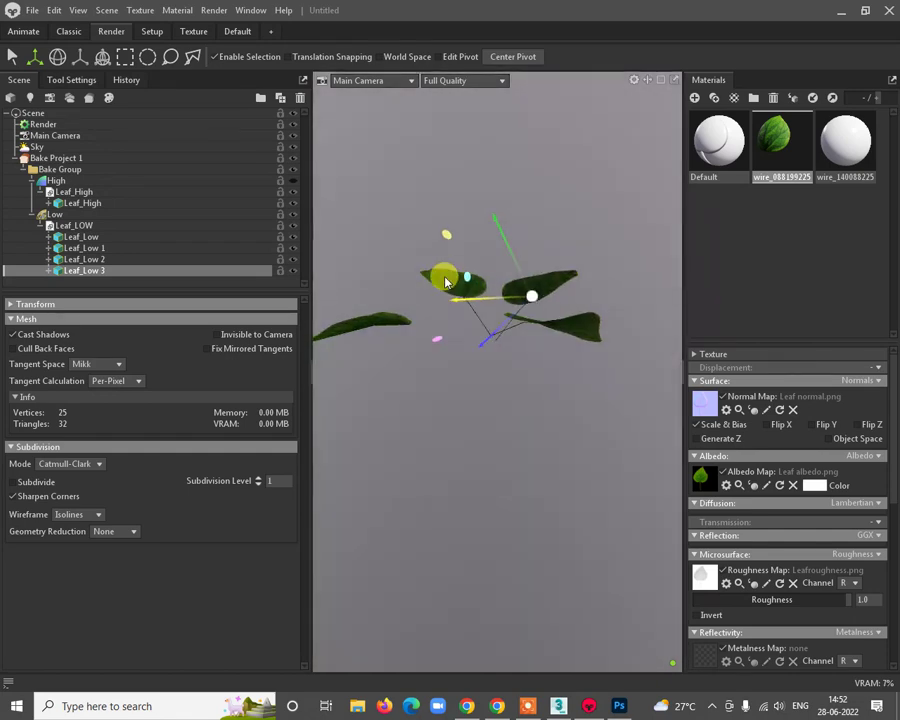
pyautogui.click(517, 338)
pyautogui.moveTo(456, 446); pyautogui.dragTo(631, 255)
pyautogui.click(620, 288)
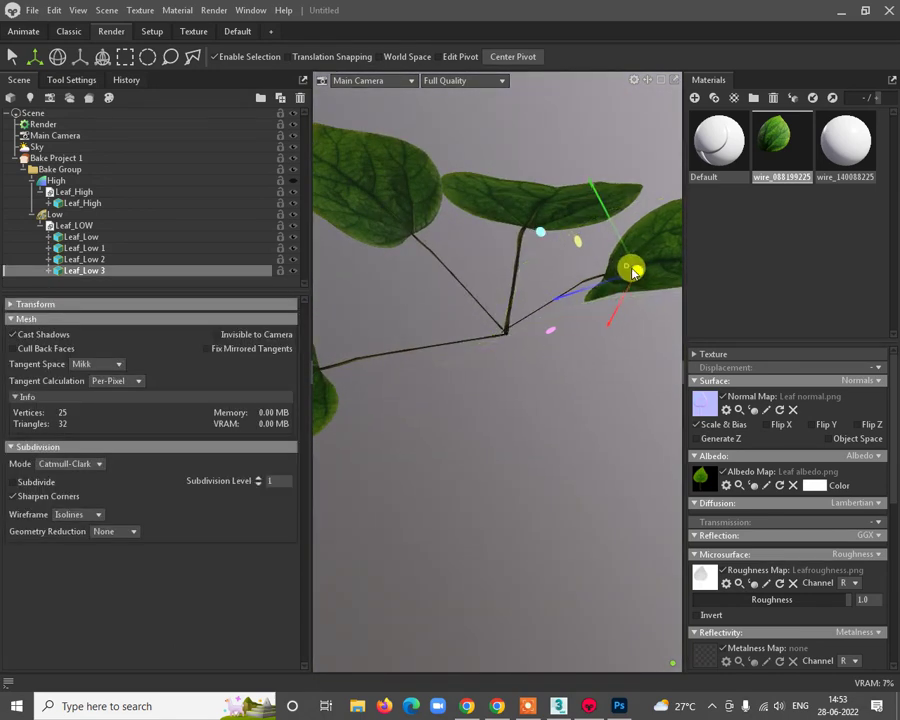
# Step: Examine the four-leaf cluster from several angles to check the stem alignment
pyautogui.click(643, 472)
pyautogui.moveTo(643, 472); pyautogui.dragTo(563, 380)
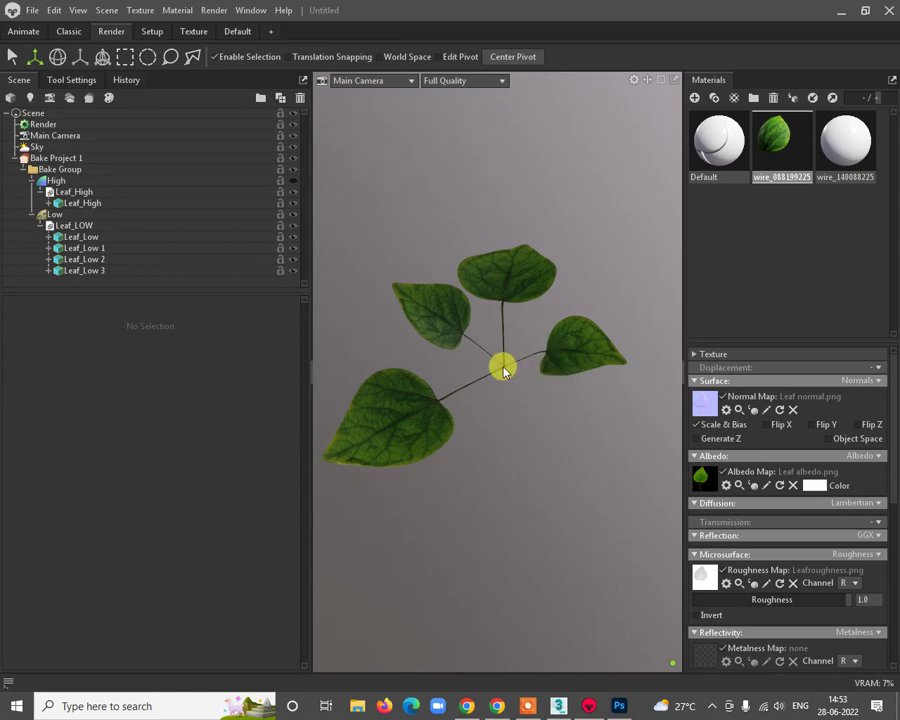
pyautogui.moveTo(486, 372); pyautogui.dragTo(601, 372)
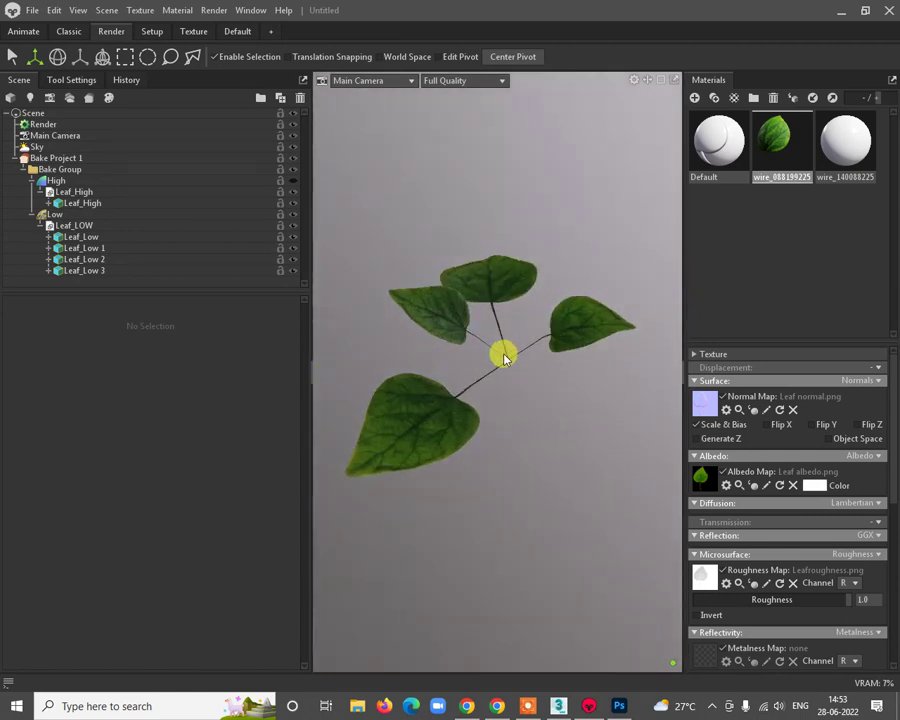
pyautogui.moveTo(505, 358); pyautogui.dragTo(585, 430)
pyautogui.click(606, 370)
pyautogui.click(614, 467)
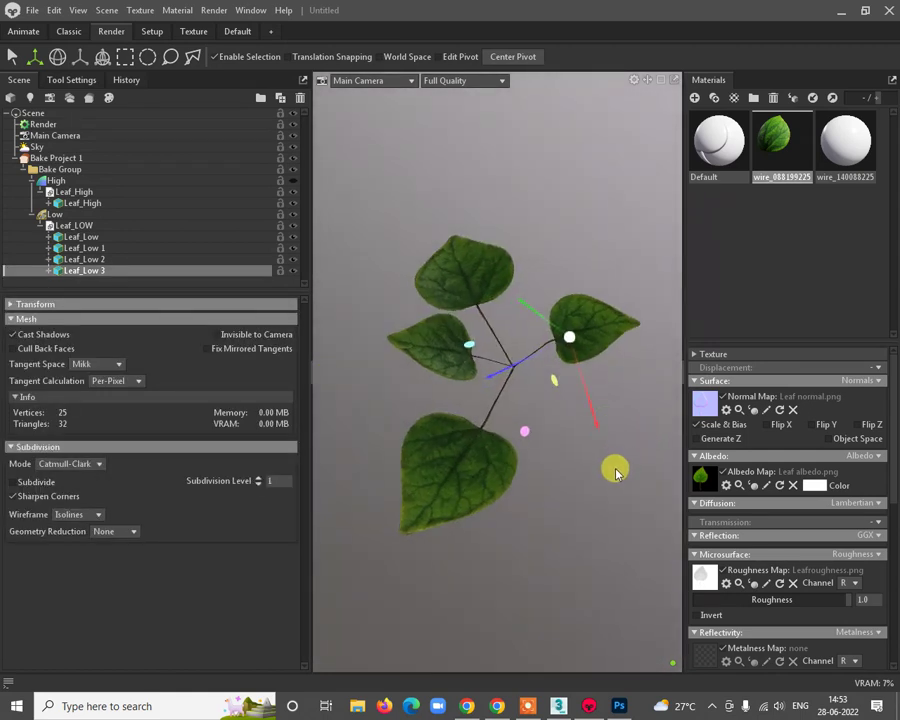
# Step: Put Leaf_Low 2 into a new group of its own and clear the selection
pyautogui.click(546, 341)
pyautogui.moveTo(629, 392); pyautogui.dragTo(431, 341)
pyautogui.moveTo(483, 259); pyautogui.dragTo(480, 413)
pyautogui.moveTo(452, 331); pyautogui.dragTo(603, 280)
pyautogui.moveTo(512, 270); pyautogui.dragTo(530, 367)
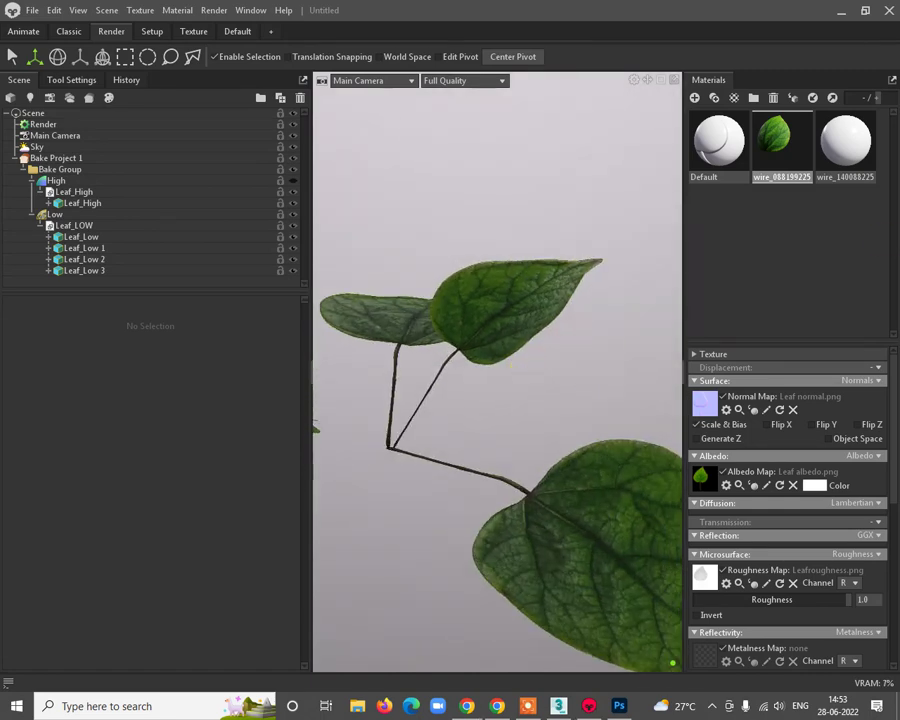
pyautogui.rightClick(454, 344)
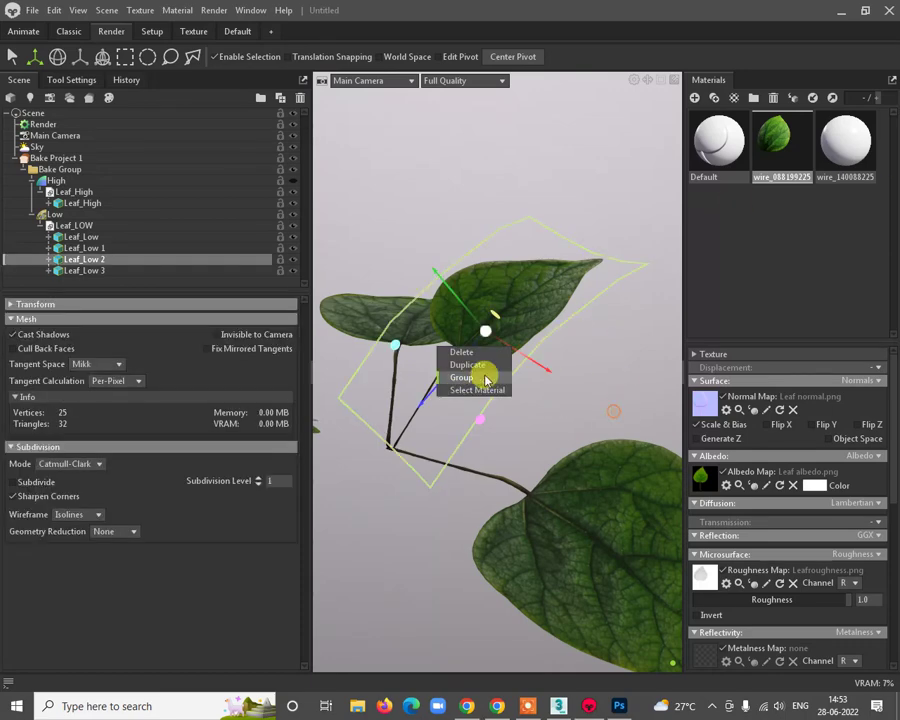
pyautogui.click(482, 374)
pyautogui.click(548, 432)
pyautogui.moveTo(597, 376); pyautogui.dragTo(420, 620)
# Step: Switch to 3ds Max, close the UV editor and inspect the curvature of the Leaf_Low mesh from several angles
pyautogui.click(558, 706)
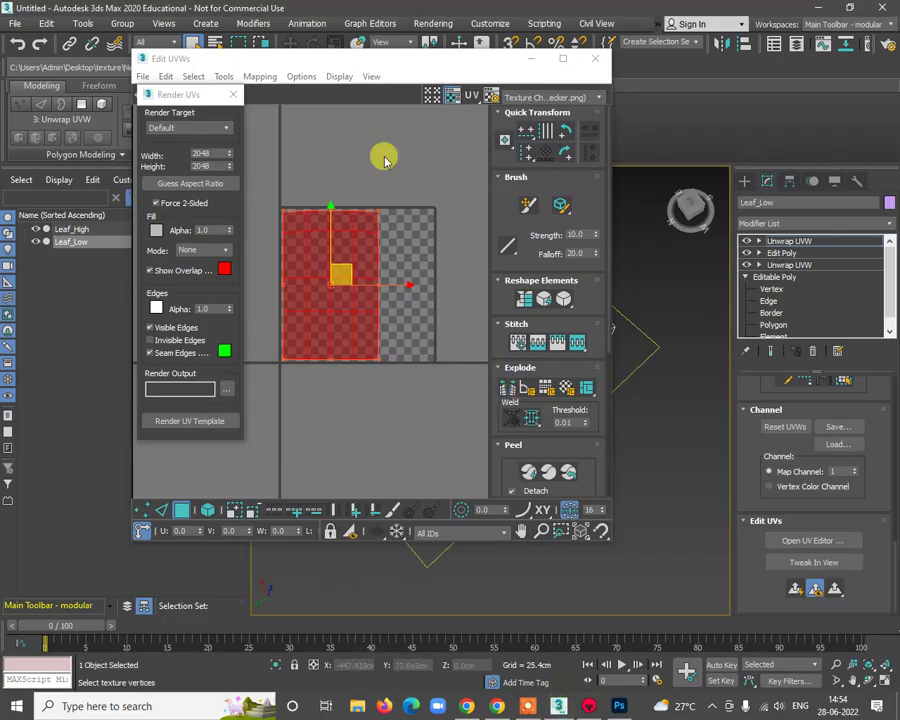
pyautogui.click(597, 57)
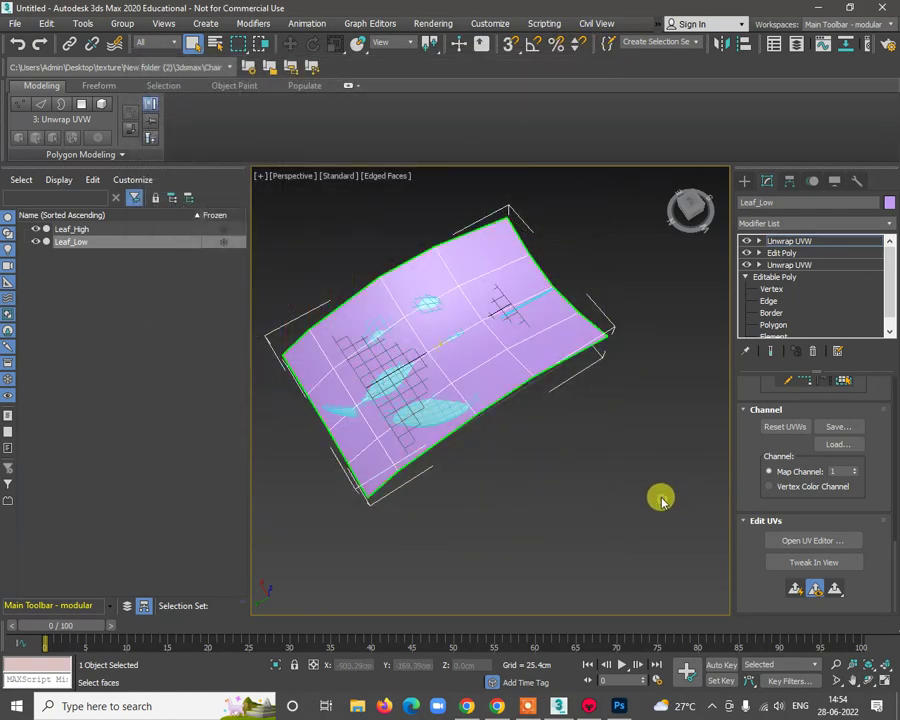
pyautogui.keyDown('alt'); pyautogui.moveTo(580, 460); pyautogui.dragTo(487, 280, button='middle'); pyautogui.keyUp('alt')
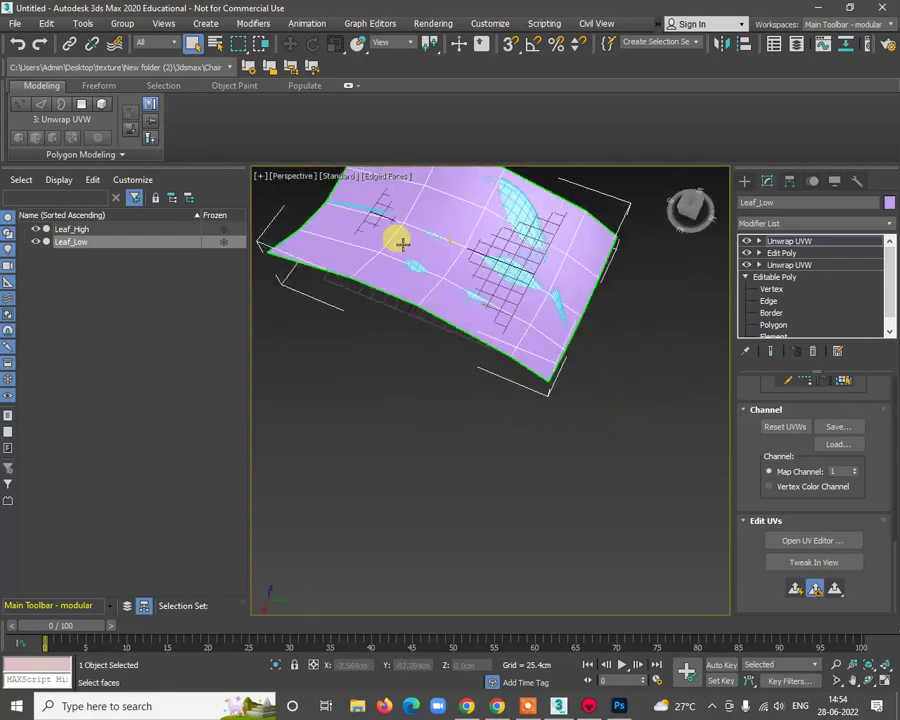
pyautogui.keyDown('alt'); pyautogui.moveTo(400, 243); pyautogui.dragTo(668, 358, button='middle'); pyautogui.keyUp('alt')
pyautogui.keyDown('alt'); pyautogui.moveTo(541, 344); pyautogui.dragTo(550, 192, button='middle'); pyautogui.keyUp('alt')
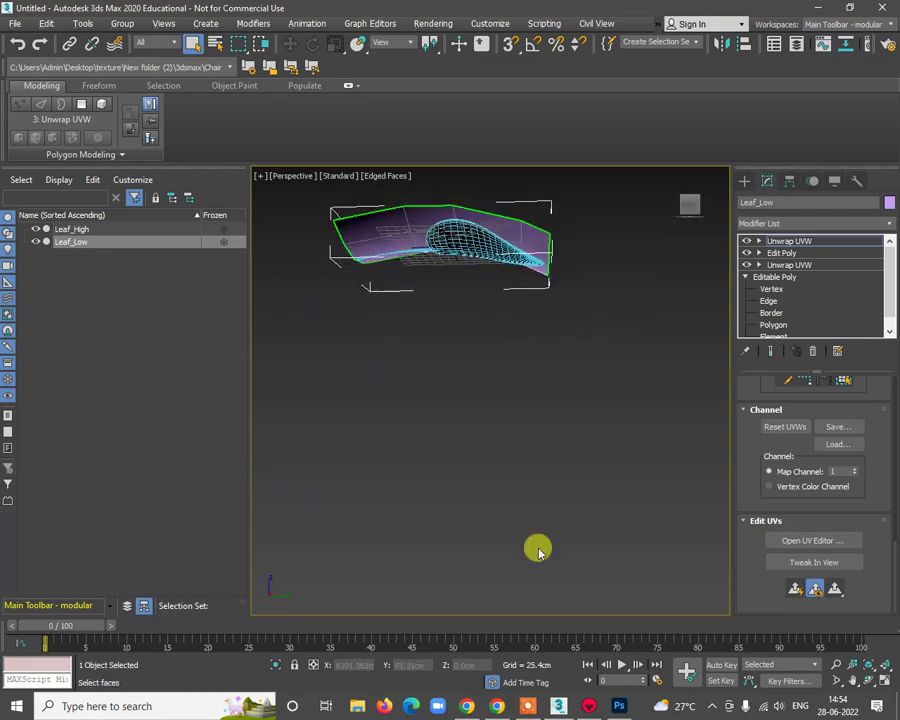
# Step: Switch back to Marmoset Toolbag and examine the leaf cluster and one leaf's surface shading from several angles
pyautogui.click(588, 706)
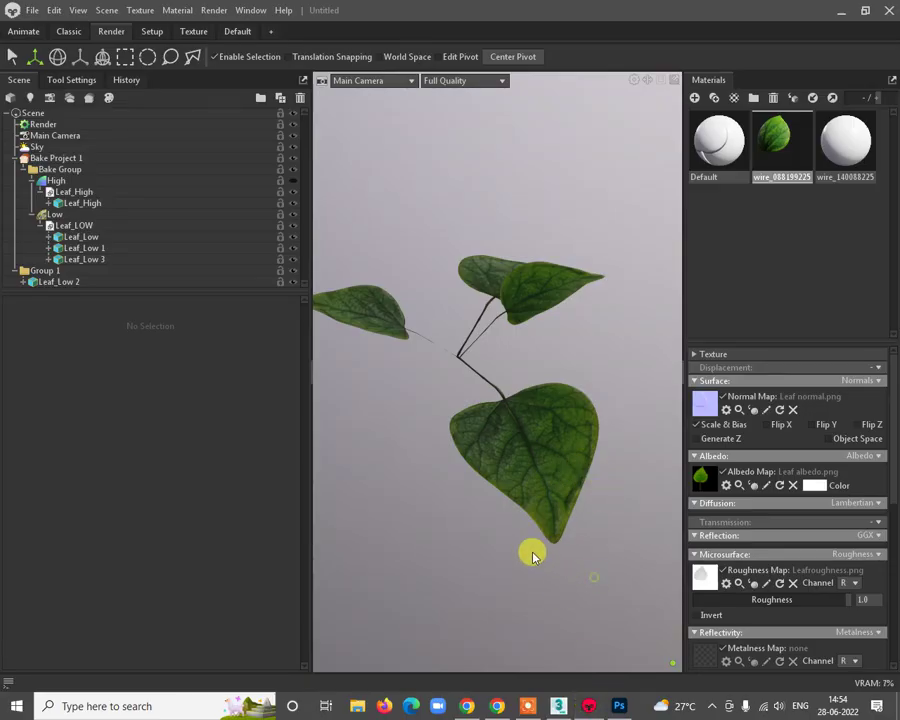
pyautogui.moveTo(533, 556); pyautogui.dragTo(596, 524, button='middle')
pyautogui.moveTo(507, 500); pyautogui.dragTo(605, 485)
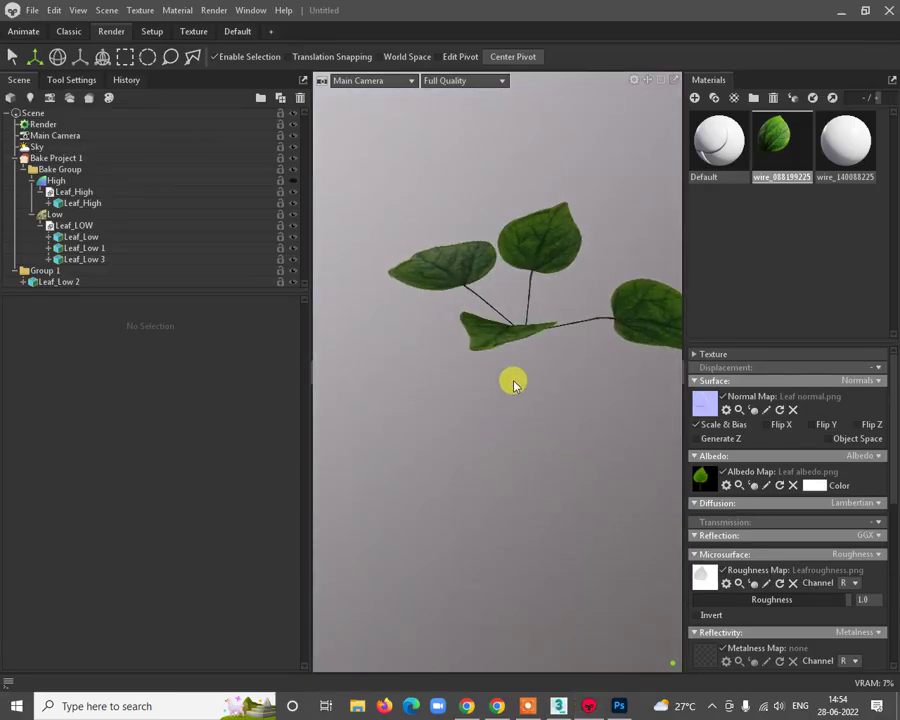
pyautogui.scroll(5, 498, 362)
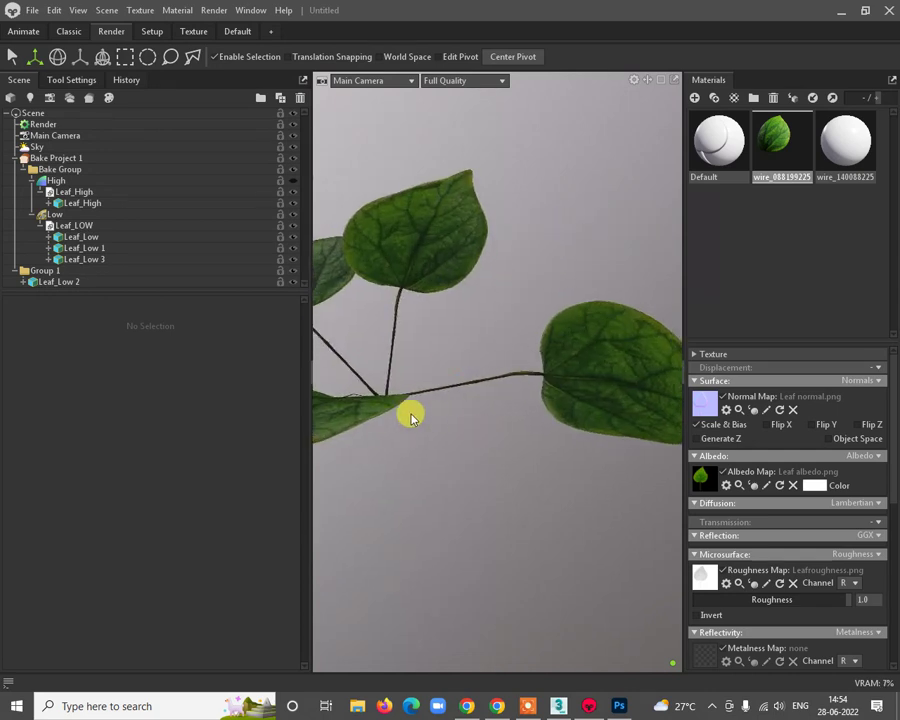
pyautogui.moveTo(410, 416); pyautogui.dragTo(508, 472)
pyautogui.scroll(-3, 767, 526)
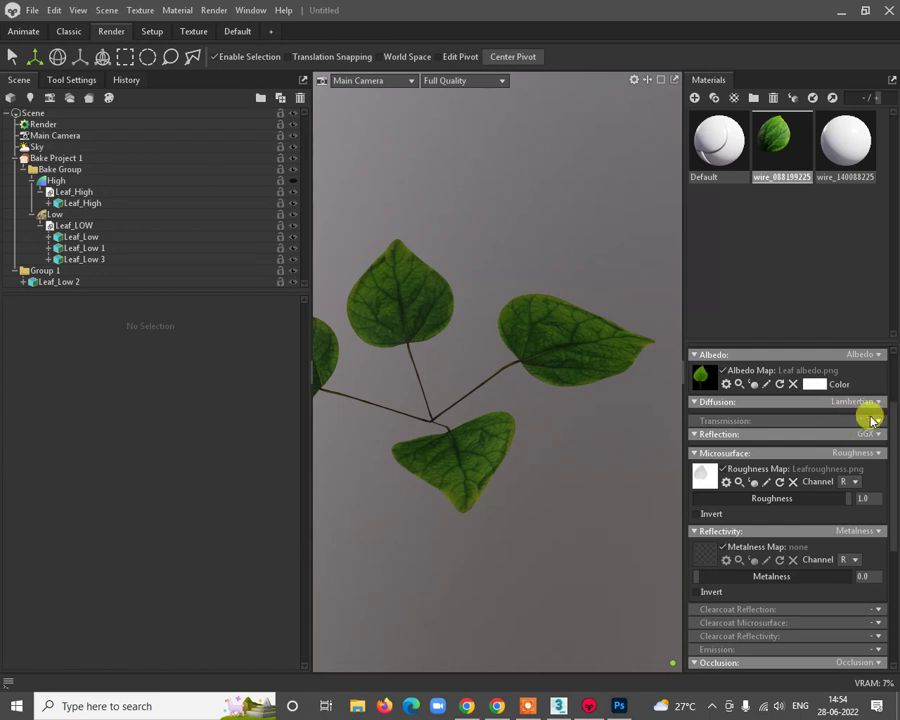
pyautogui.moveTo(581, 411); pyautogui.dragTo(546, 484)
pyautogui.scroll(3, 530, 366)
pyautogui.scroll(-3, 530, 440)
pyautogui.scroll(6, 492, 464)
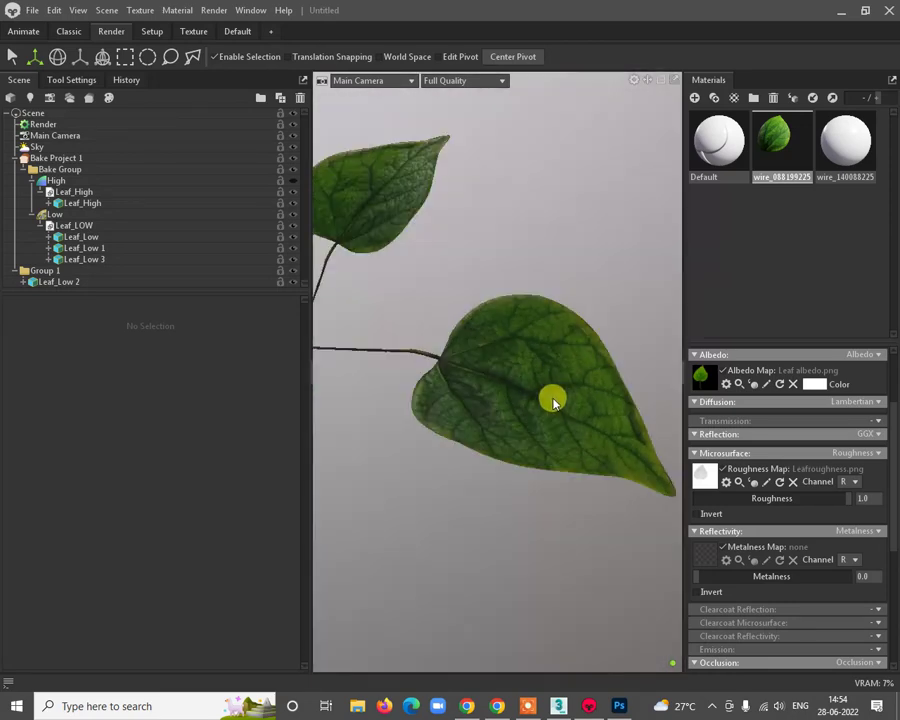
pyautogui.moveTo(548, 400); pyautogui.dragTo(530, 387)
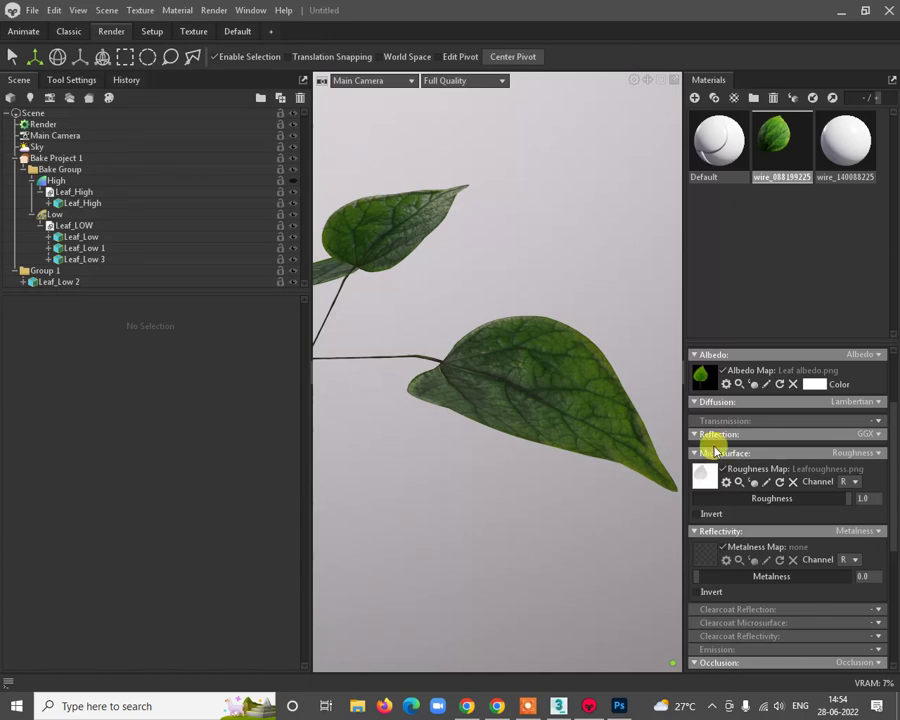
# Step: Set the leaf material's transmission to Subsurface Scattering with a scatter depth of 20.81 mm
pyautogui.click(880, 425)
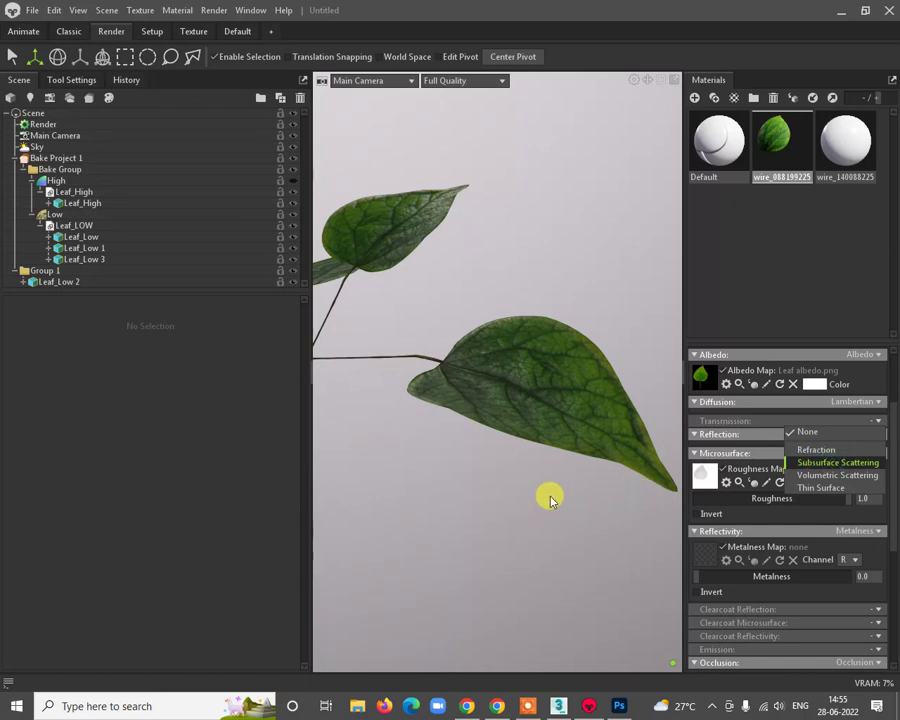
pyautogui.press('Return')
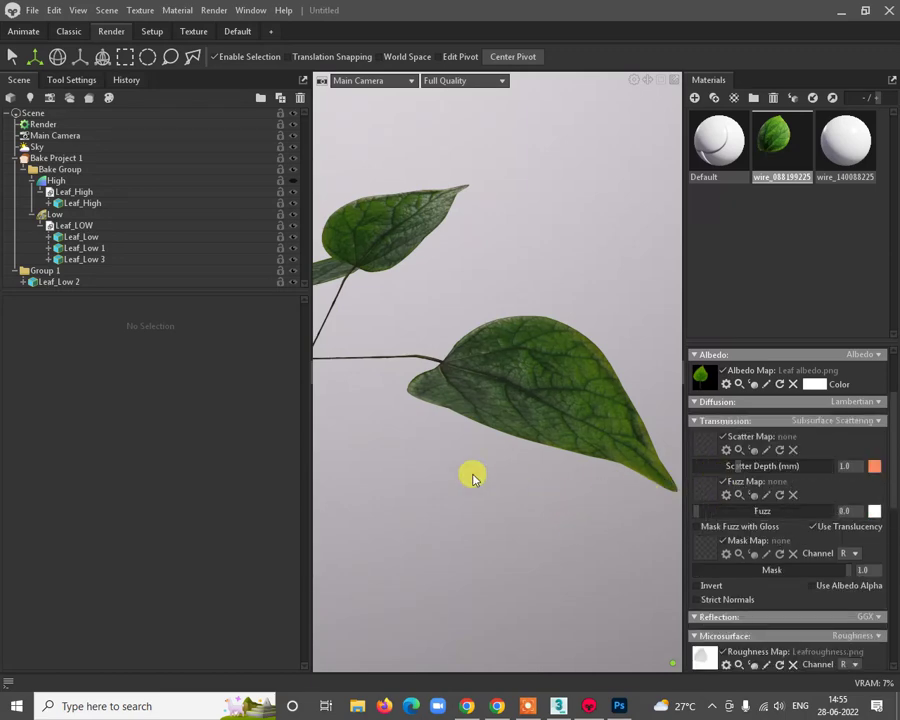
pyautogui.moveTo(470, 474); pyautogui.dragTo(628, 483)
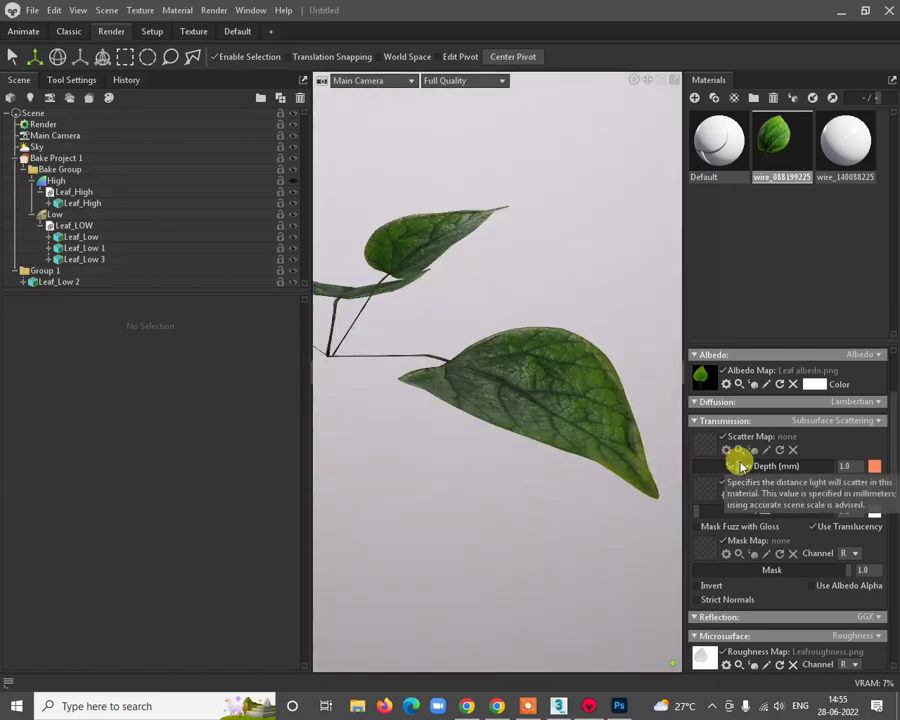
pyautogui.moveTo(736, 460); pyautogui.dragTo(748, 455)
pyautogui.moveTo(600, 455); pyautogui.dragTo(426, 366)
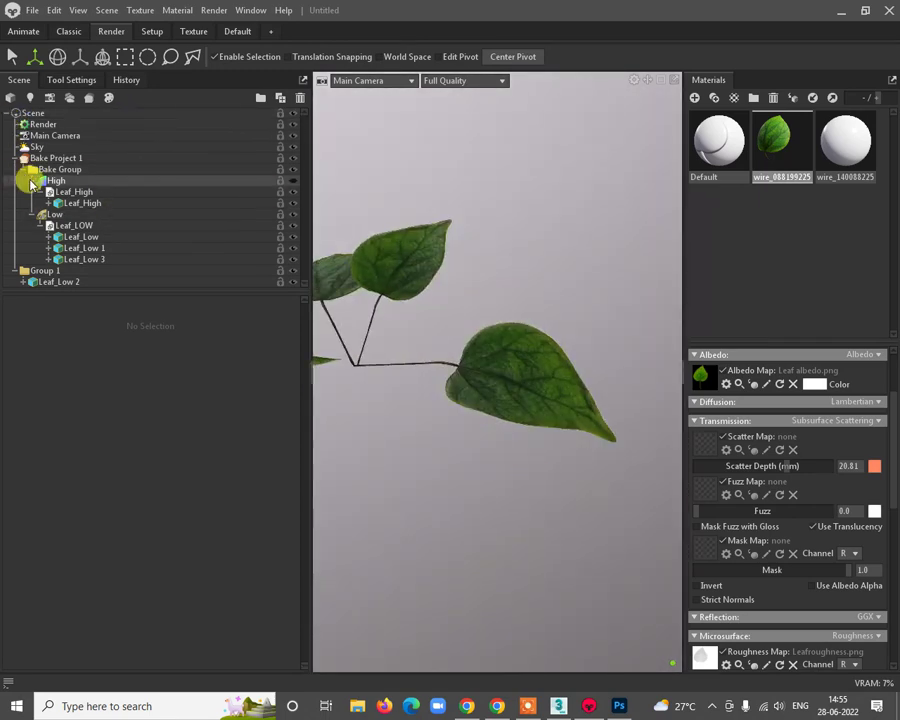
# Step: Collapse Bake Project 1 in the scene hierarchy and add an Omni light to the scene
pyautogui.click(30, 180)
pyautogui.click(18, 160)
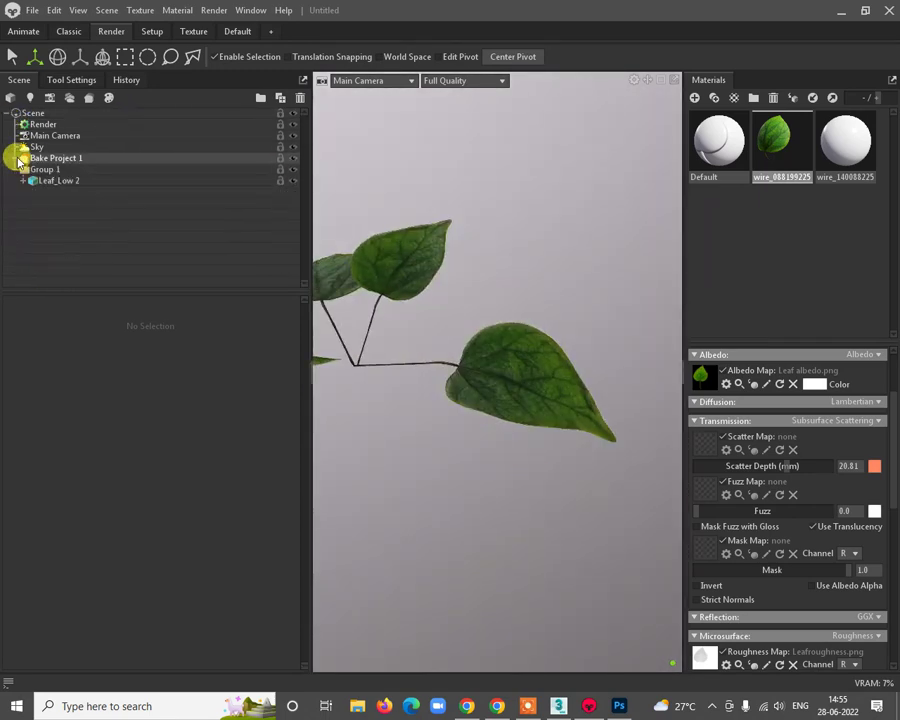
pyautogui.rightClick(67, 227)
pyautogui.moveTo(151, 297)
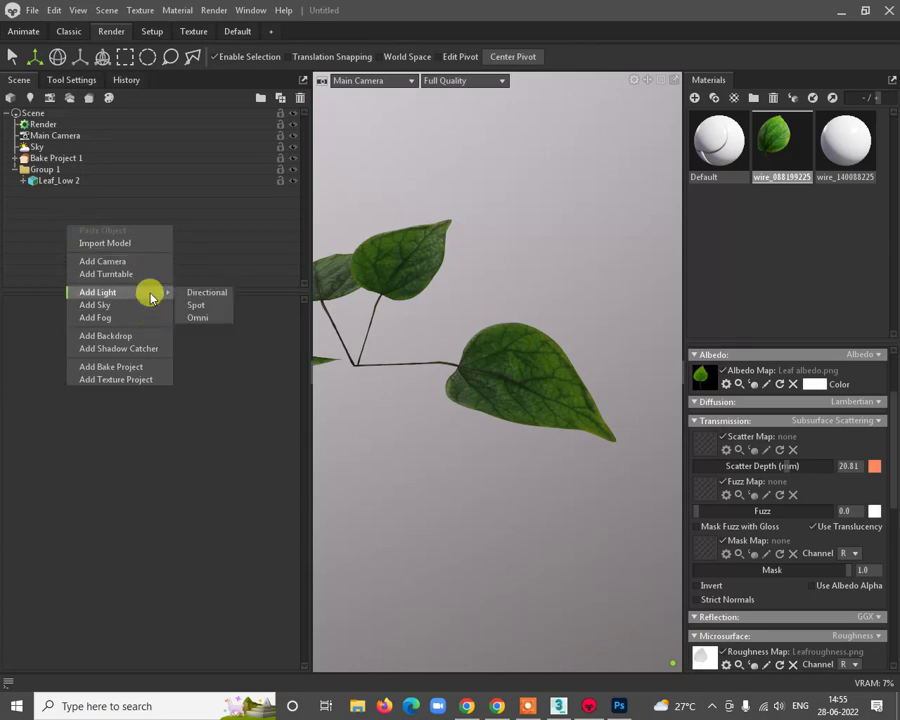
pyautogui.click(200, 318)
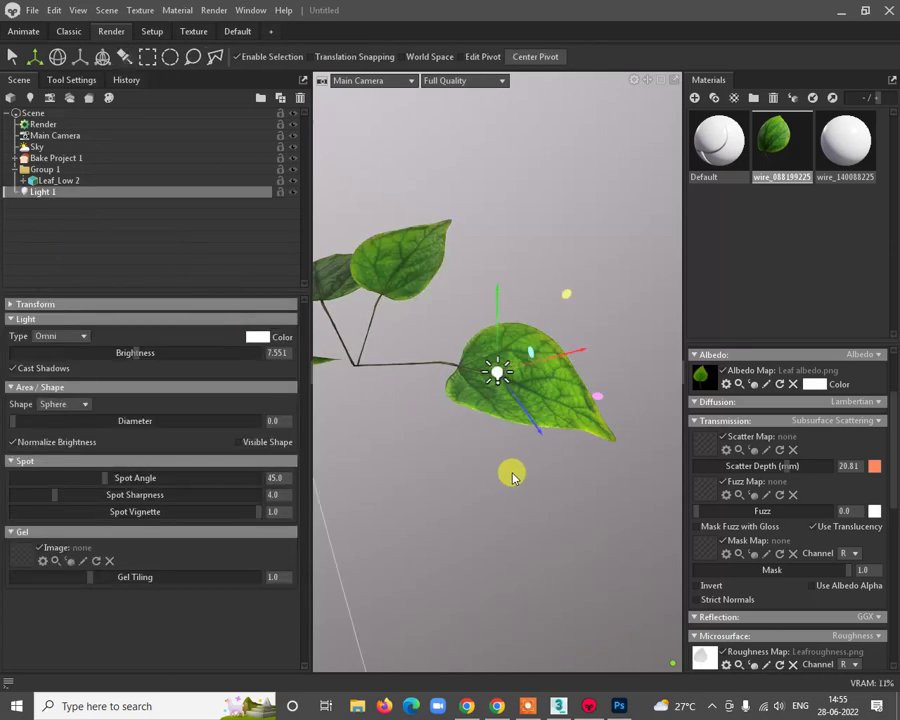
# Step: Move the omni light above the leaf cluster and check how it lights the leaves from different angles
pyautogui.moveTo(512, 478); pyautogui.dragTo(486, 442)
pyautogui.moveTo(466, 397); pyautogui.dragTo(533, 463)
pyautogui.moveTo(588, 336); pyautogui.dragTo(467, 311)
pyautogui.moveTo(518, 360); pyautogui.dragTo(606, 262)
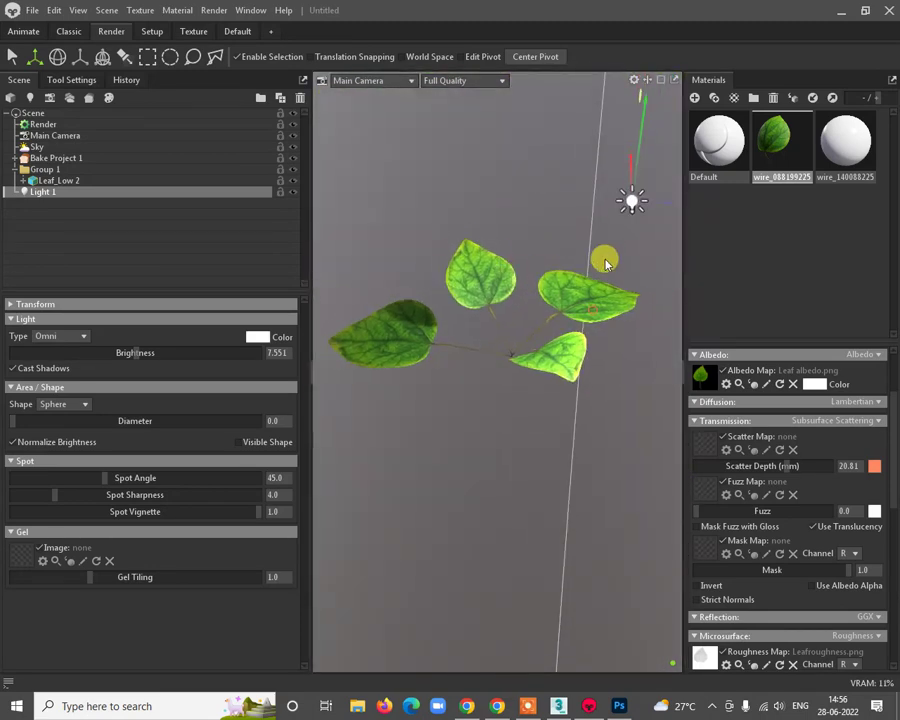
pyautogui.moveTo(628, 205)
pyautogui.mouseDown()
pyautogui.moveTo(554, 201)
pyautogui.moveTo(482, 221)
pyautogui.moveTo(524, 230)
pyautogui.moveTo(607, 315)
pyautogui.moveTo(514, 298)
pyautogui.mouseUp()
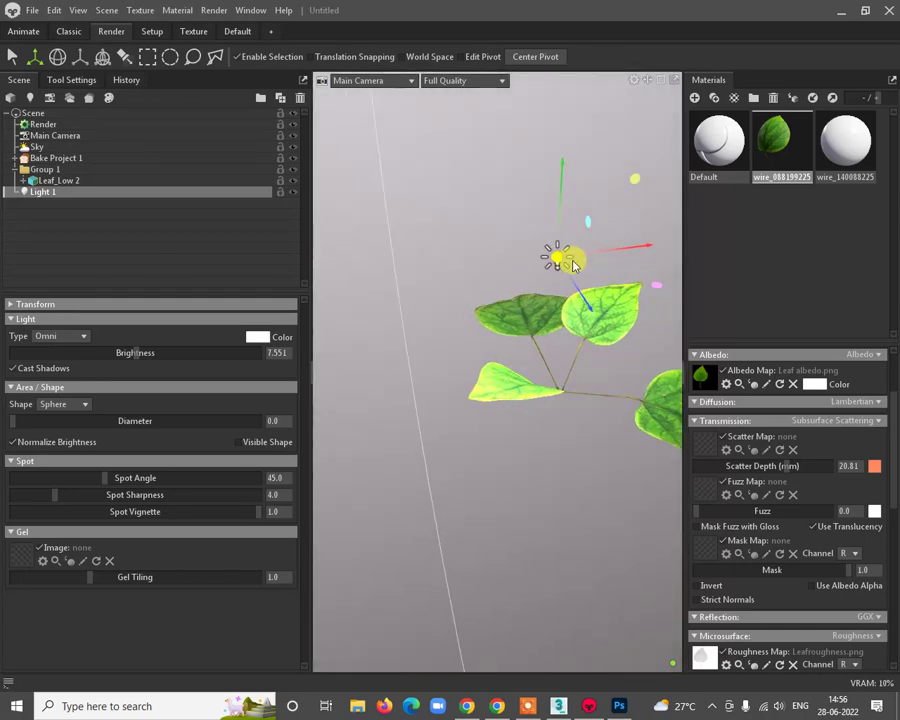
pyautogui.moveTo(573, 264)
pyautogui.mouseDown()
pyautogui.moveTo(654, 279)
pyautogui.moveTo(563, 381)
pyautogui.moveTo(779, 353)
pyautogui.moveTo(389, 404)
pyautogui.moveTo(503, 350)
pyautogui.moveTo(424, 410)
pyautogui.moveTo(430, 372)
pyautogui.moveTo(444, 522)
pyautogui.moveTo(412, 372)
pyautogui.moveTo(336, 386)
pyautogui.moveTo(426, 346)
pyautogui.moveTo(520, 330)
pyautogui.mouseUp()
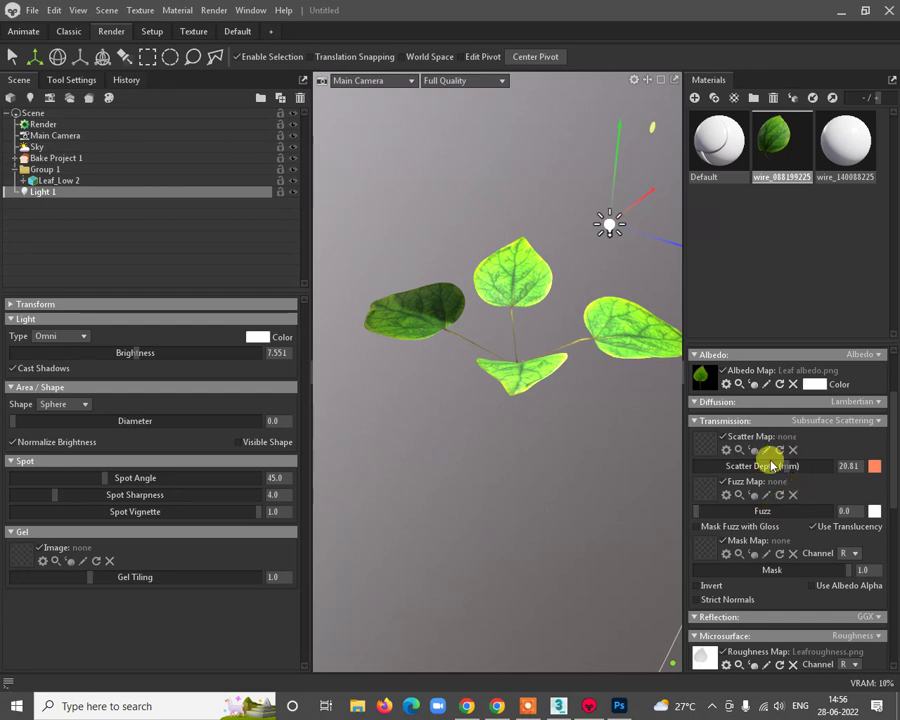
# Step: Try scatter depths between 0 and 100 mm on the leaf material, ending at 100 mm, and compare the lit leaves
pyautogui.moveTo(790, 470)
pyautogui.mouseDown()
pyautogui.moveTo(838, 466)
pyautogui.moveTo(779, 470)
pyautogui.mouseUp()
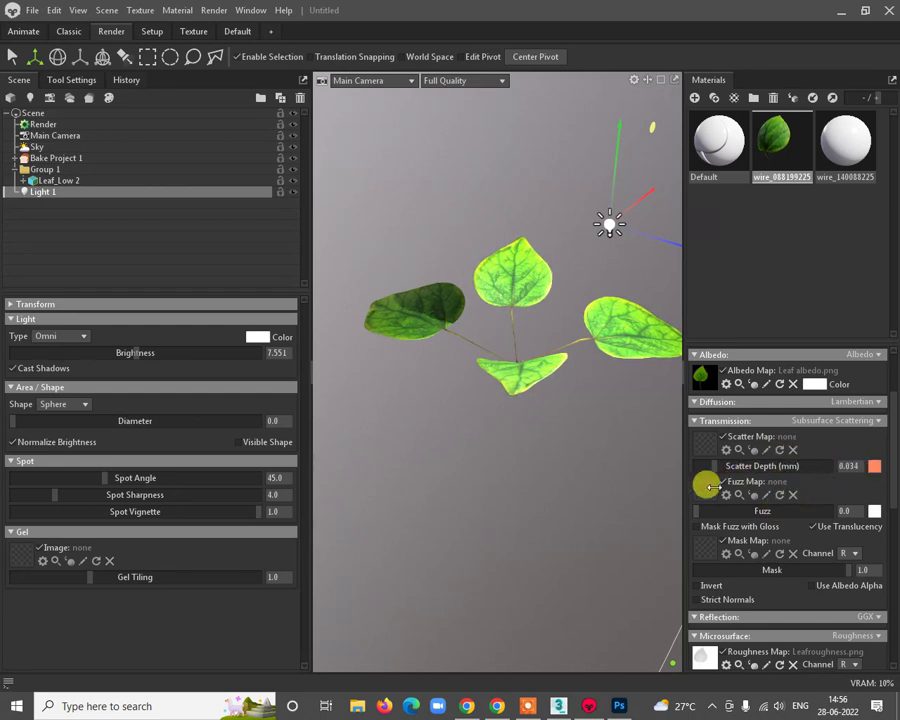
pyautogui.scroll(6, 405, 447)
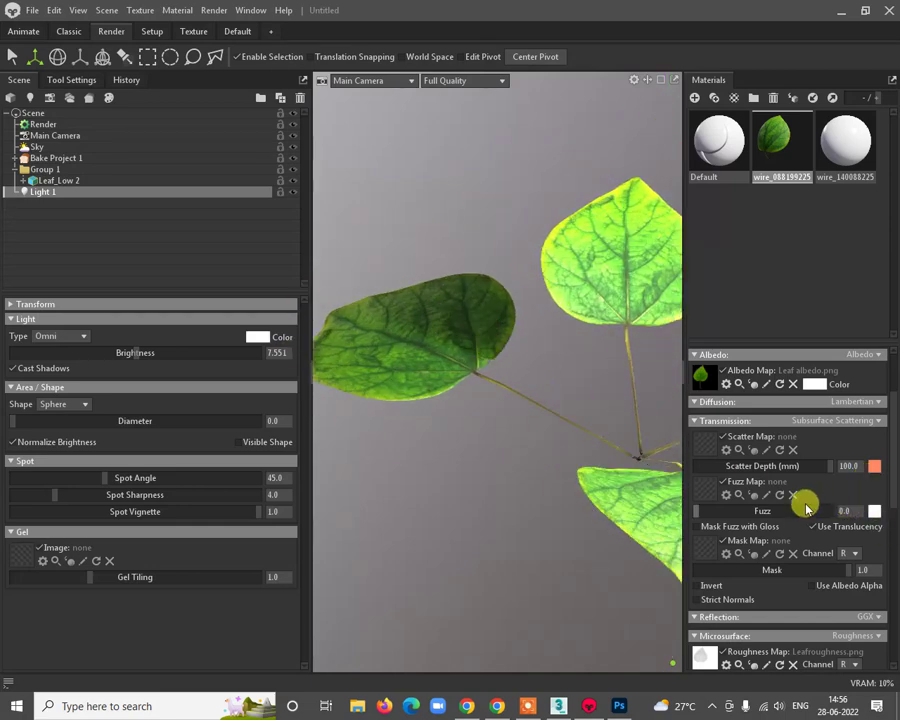
pyautogui.moveTo(829, 472); pyautogui.dragTo(685, 463)
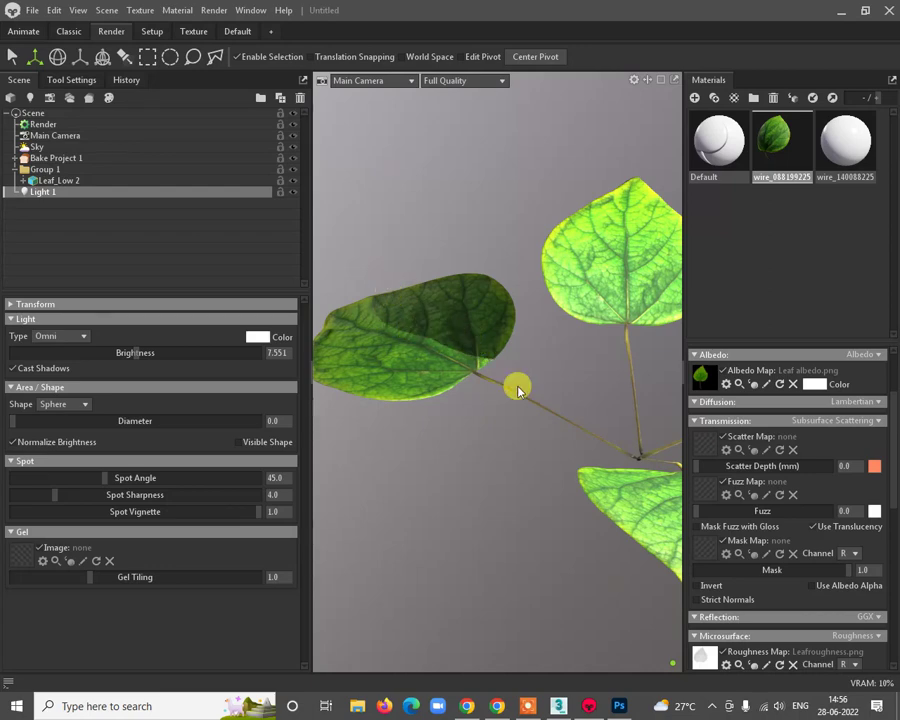
pyautogui.moveTo(714, 469); pyautogui.dragTo(866, 476)
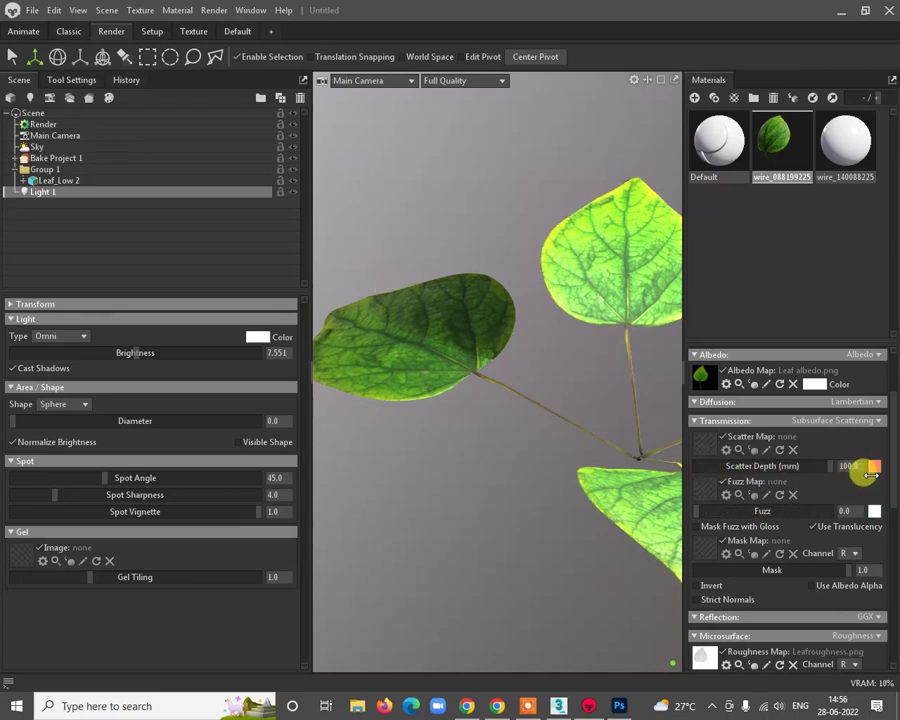
pyautogui.moveTo(505, 468); pyautogui.dragTo(750, 440)
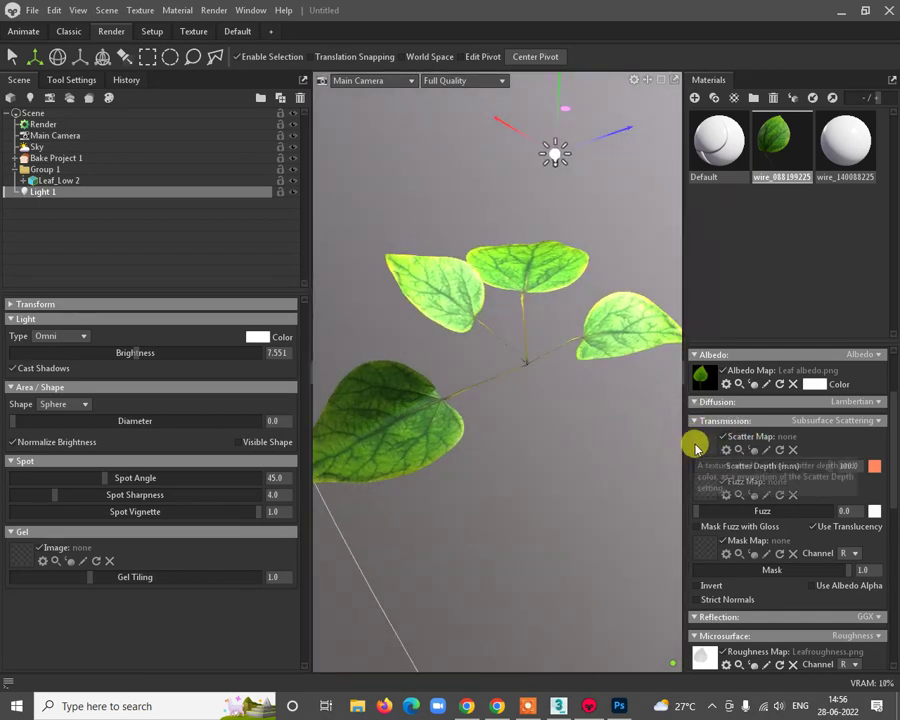
pyautogui.moveTo(603, 436); pyautogui.dragTo(688, 428)
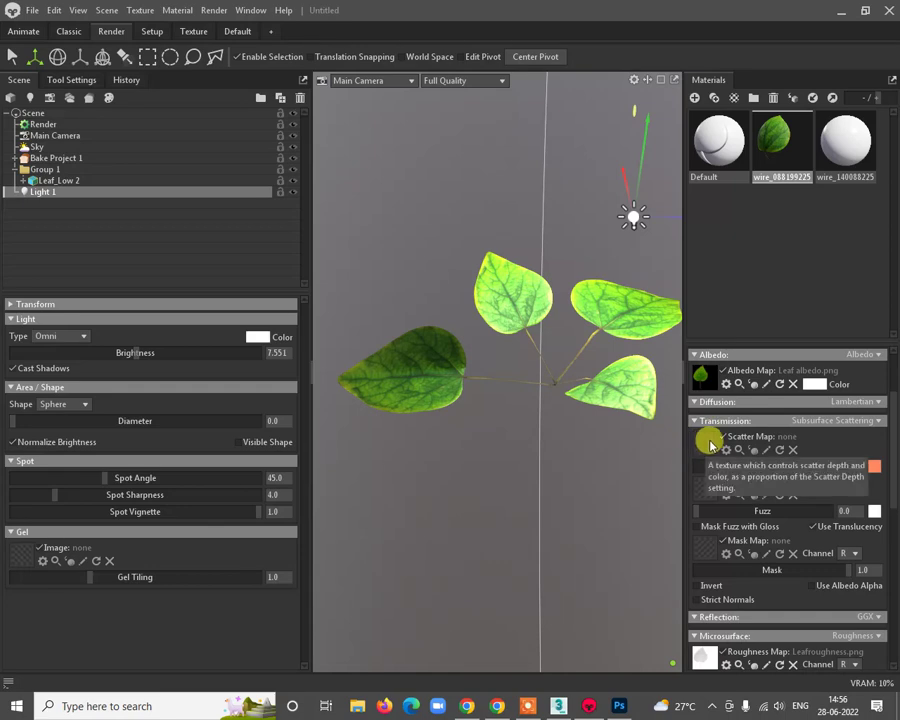
# Step: Load Leafroughness.png from the Desktop as the leaf material's scatter map and inspect the leaves
pyautogui.click(708, 443)
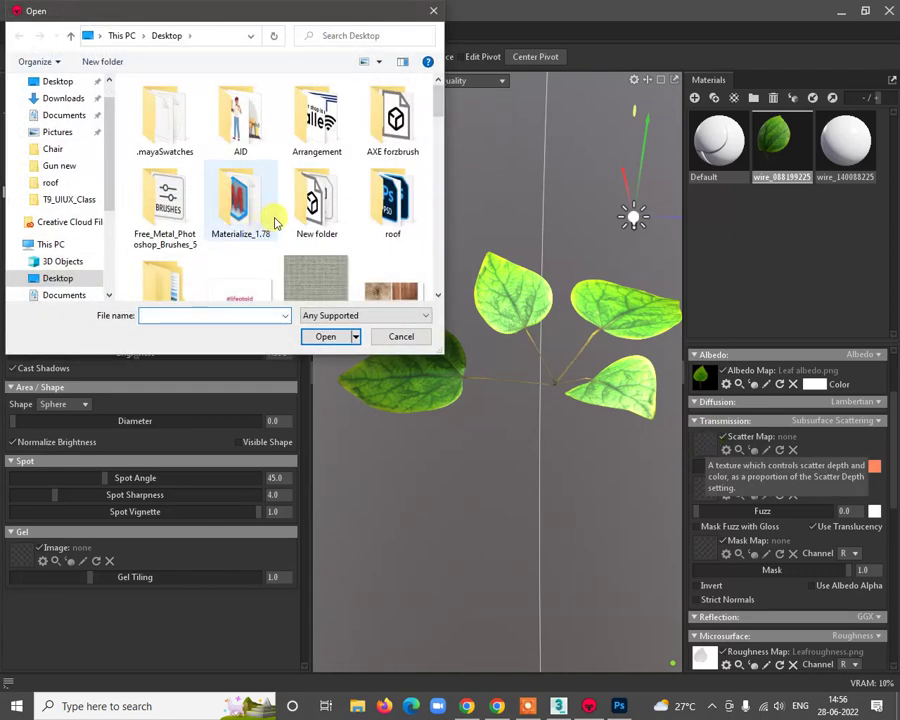
pyautogui.scroll(-5, 273, 205)
pyautogui.scroll(-6, 197, 187)
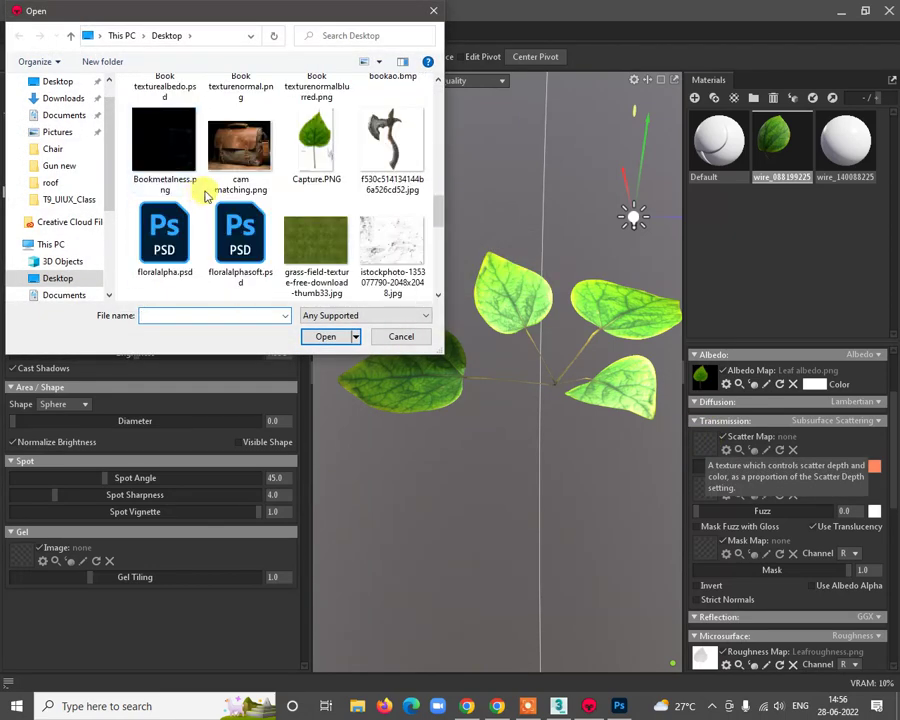
pyautogui.scroll(-4, 313, 205)
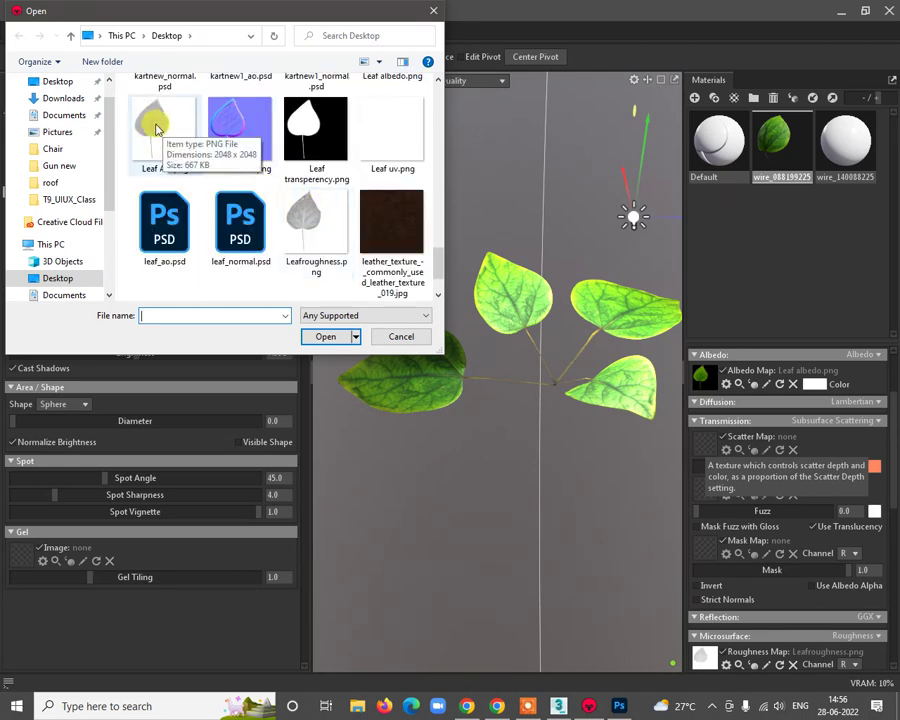
pyautogui.click(156, 131)
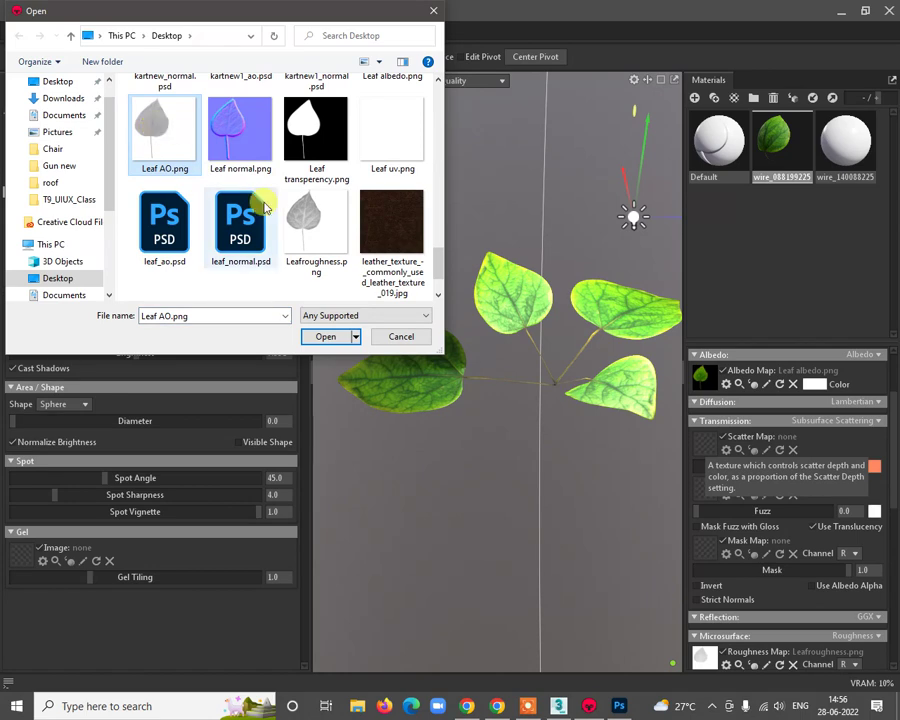
pyautogui.scroll(-1, 304, 228)
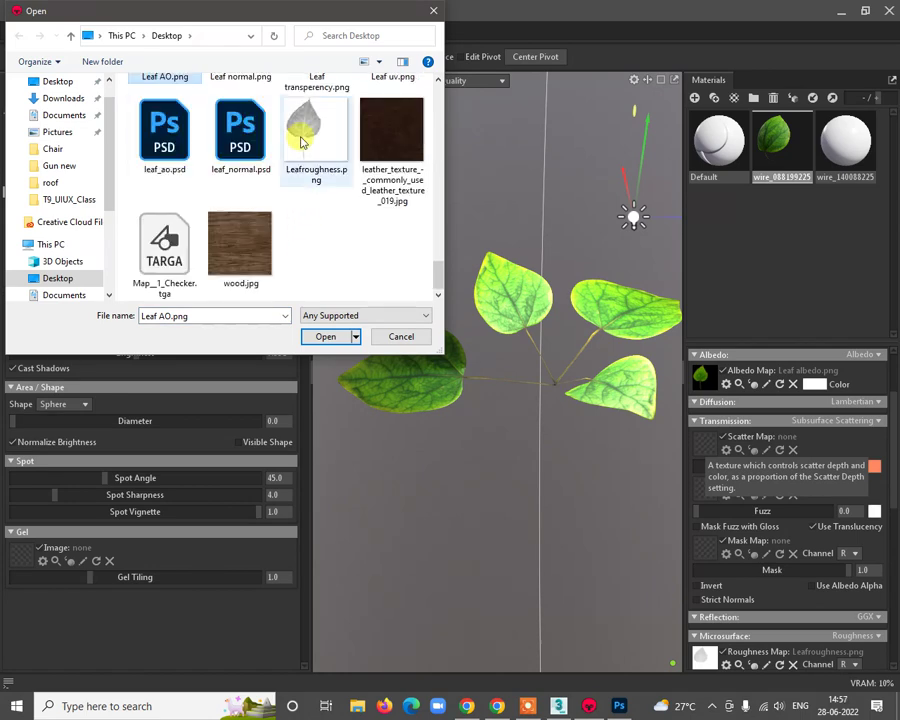
pyautogui.doubleClick(306, 141)
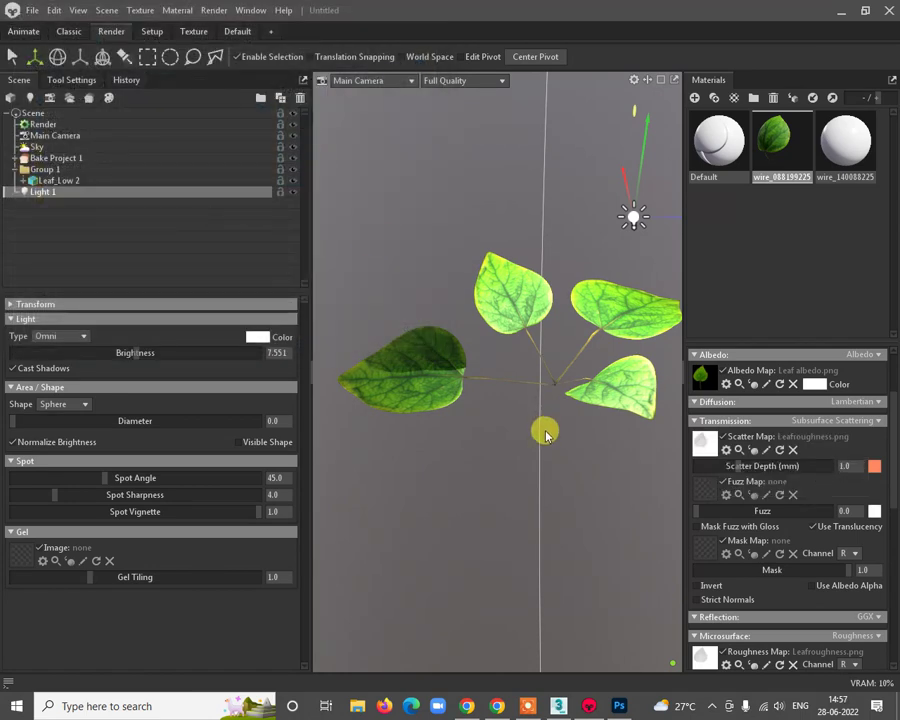
pyautogui.moveTo(546, 390); pyautogui.dragTo(679, 470)
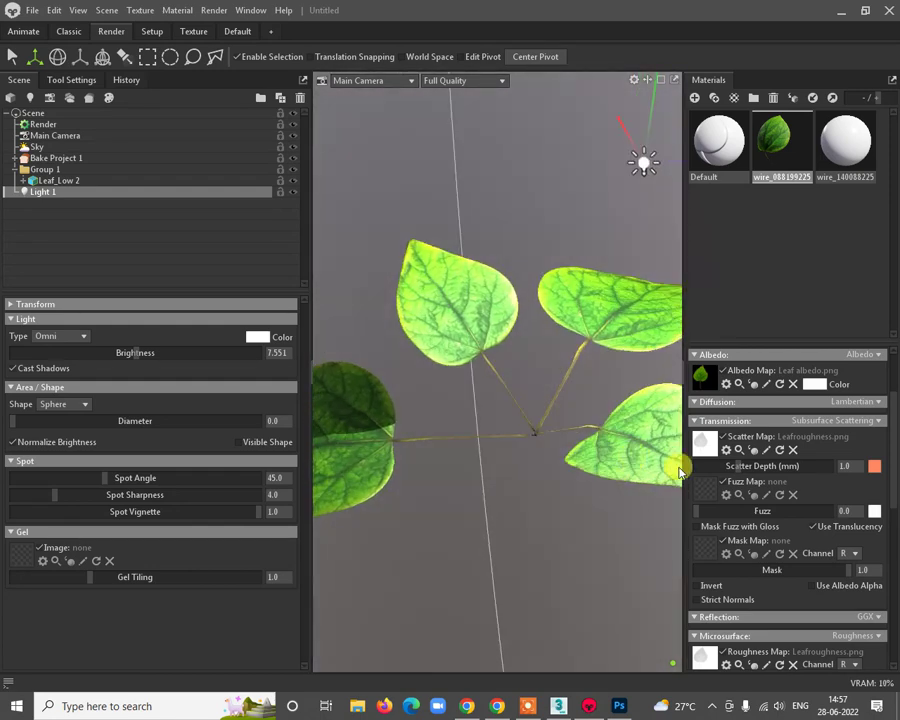
# Step: Set the leaf material's scatter depth to 100 mm, disable its scatter map, and check the lit leaves from several angles
pyautogui.moveTo(743, 465); pyautogui.dragTo(876, 462)
pyautogui.moveTo(460, 440); pyautogui.dragTo(648, 377)
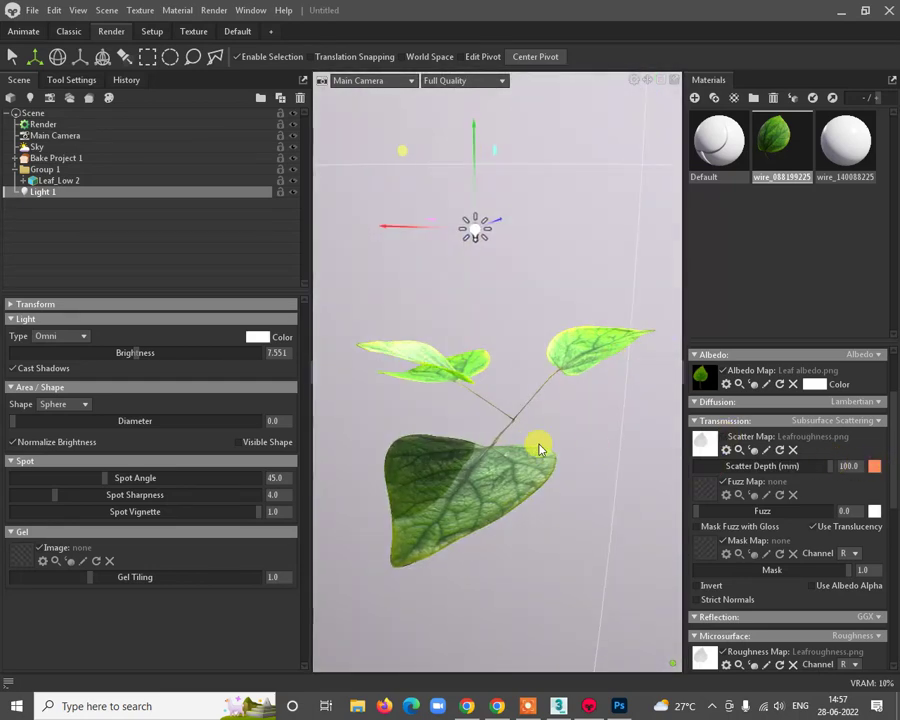
pyautogui.moveTo(538, 449); pyautogui.dragTo(519, 178)
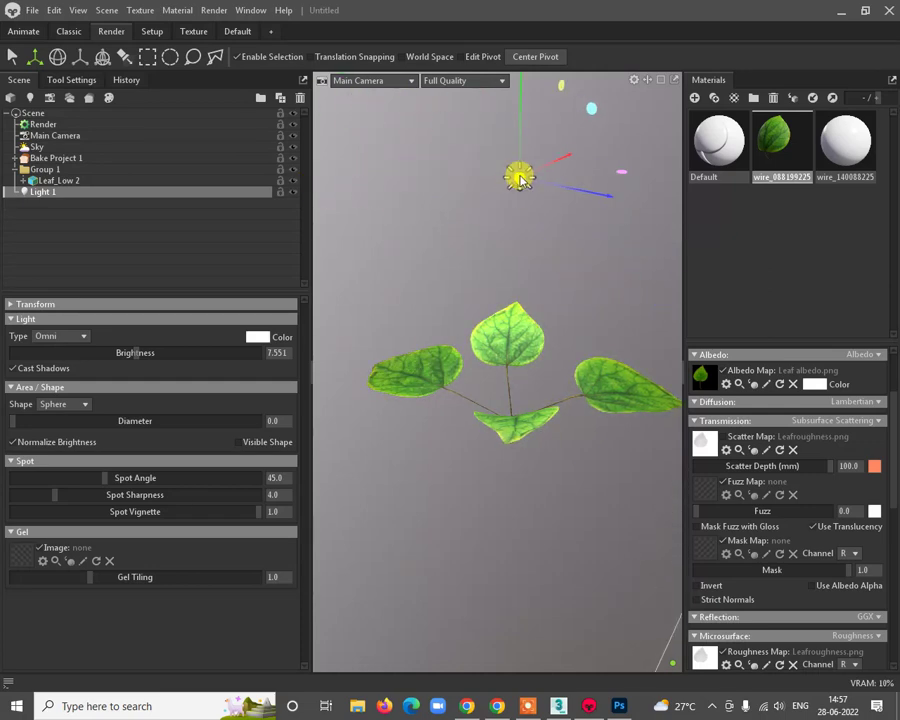
pyautogui.moveTo(547, 378); pyautogui.dragTo(555, 452)
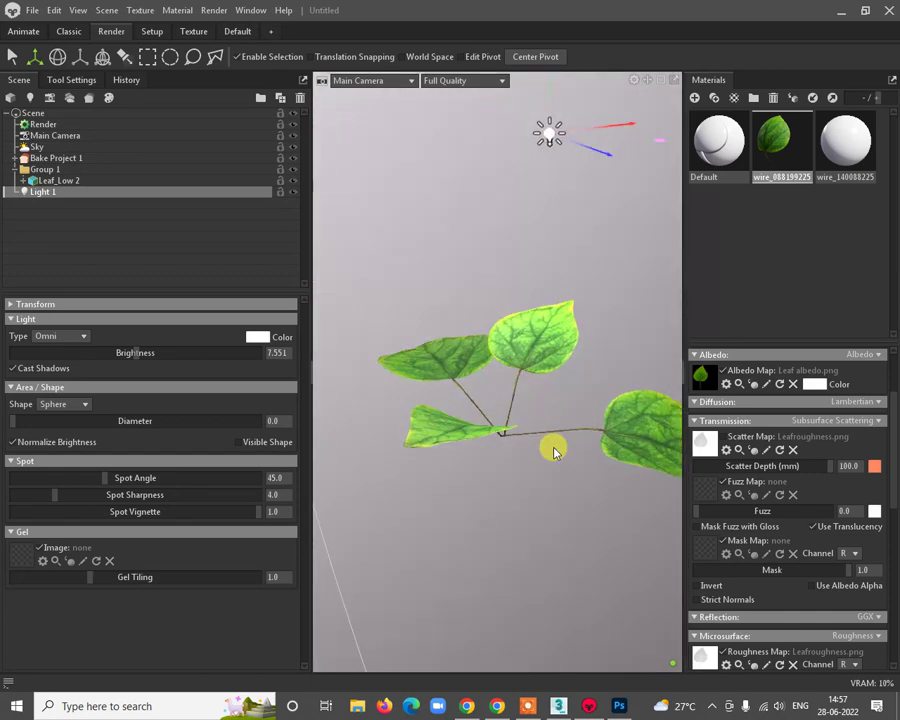
# Step: Load Leafroughness.png from the Desktop as the mask map of the leaf material's transmission
pyautogui.click(706, 549)
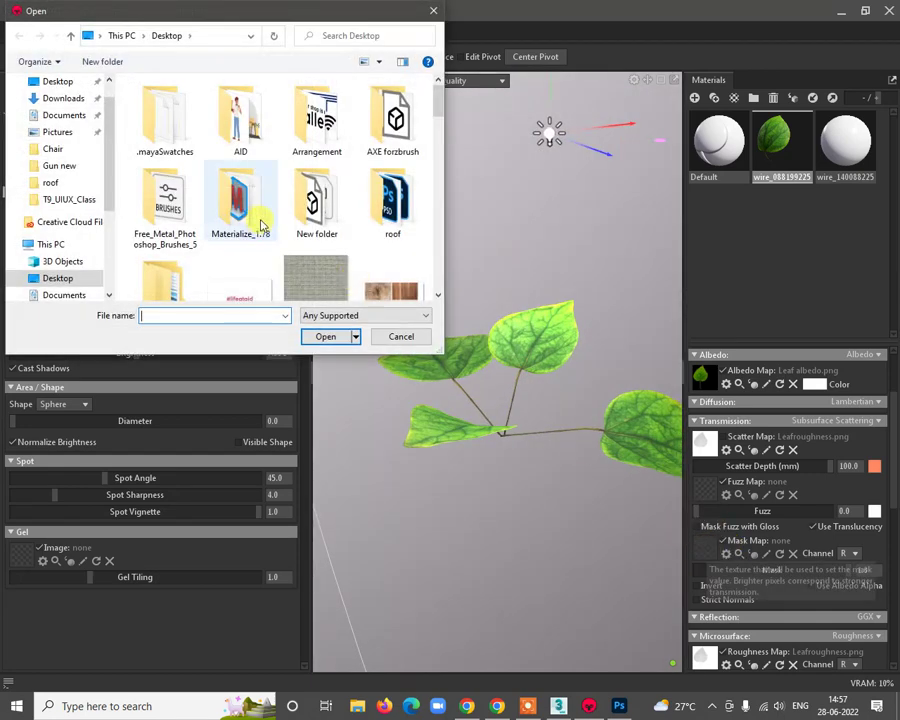
pyautogui.scroll(-5, 261, 225)
pyautogui.scroll(-5, 352, 250)
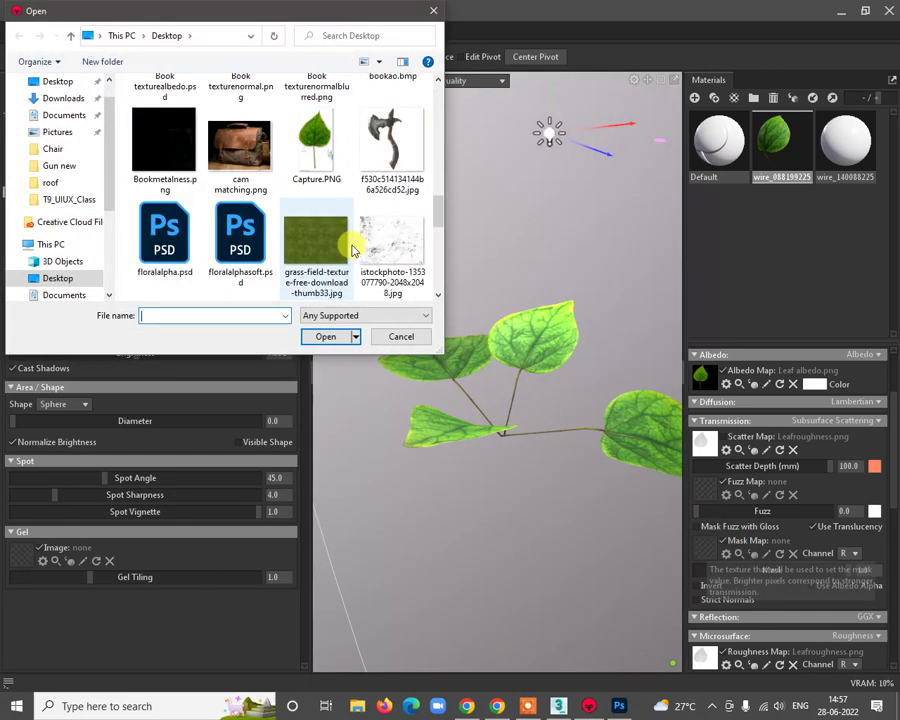
pyautogui.scroll(-5, 360, 215)
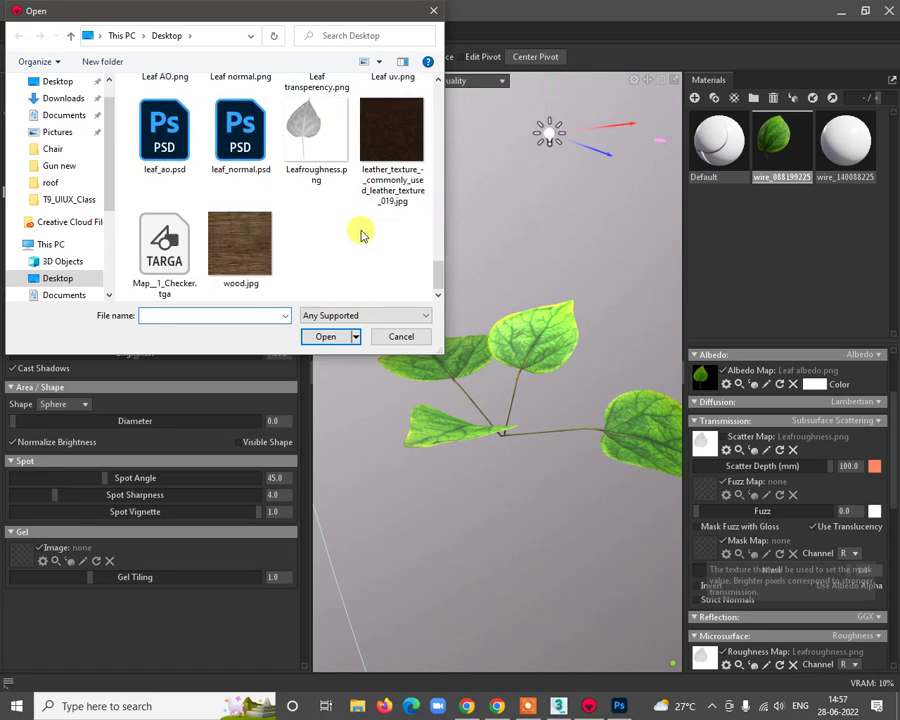
pyautogui.doubleClick(311, 137)
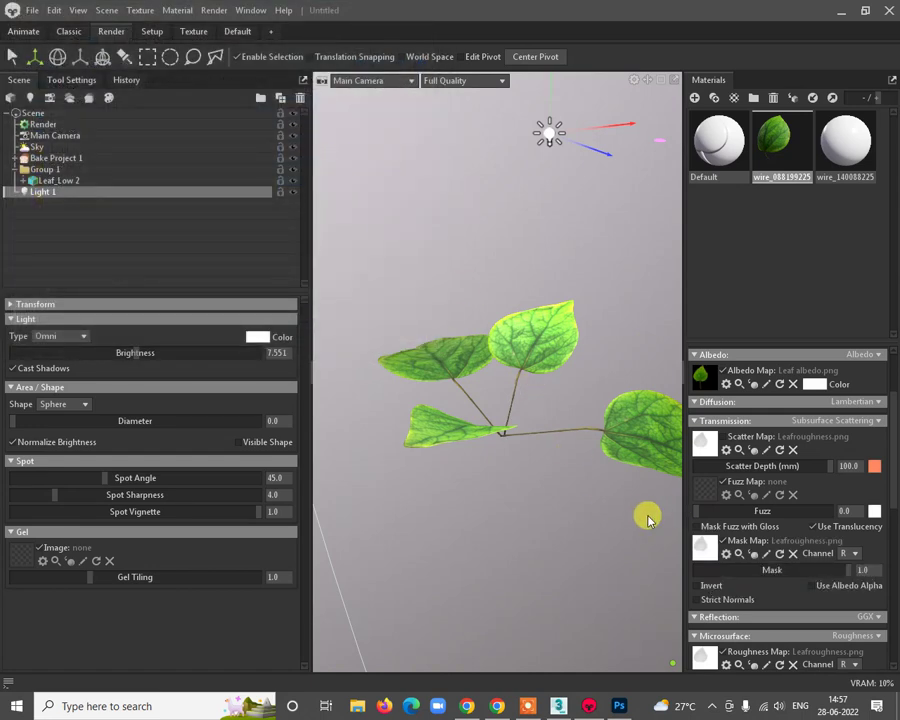
# Step: Invert the transmission mask and compare the leaves at scatter depths of 0 and 100 mm, ending at 100 mm
pyautogui.scroll(2, 677, 569)
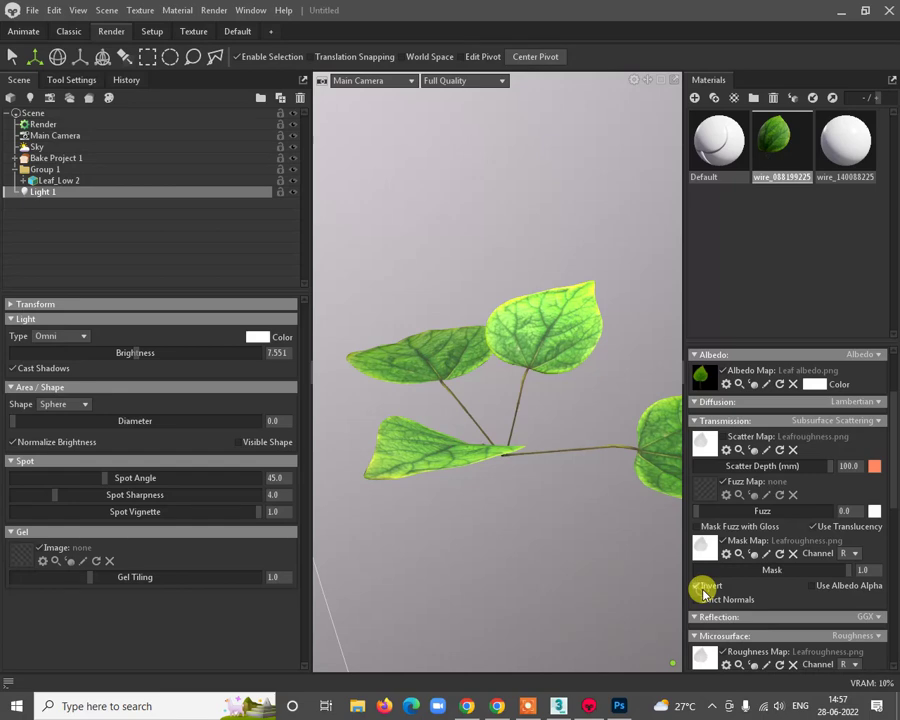
pyautogui.scroll(-3, 565, 472)
pyautogui.moveTo(532, 222); pyautogui.dragTo(530, 302)
pyautogui.scroll(2, 530, 302)
pyautogui.moveTo(526, 374); pyautogui.dragTo(541, 259)
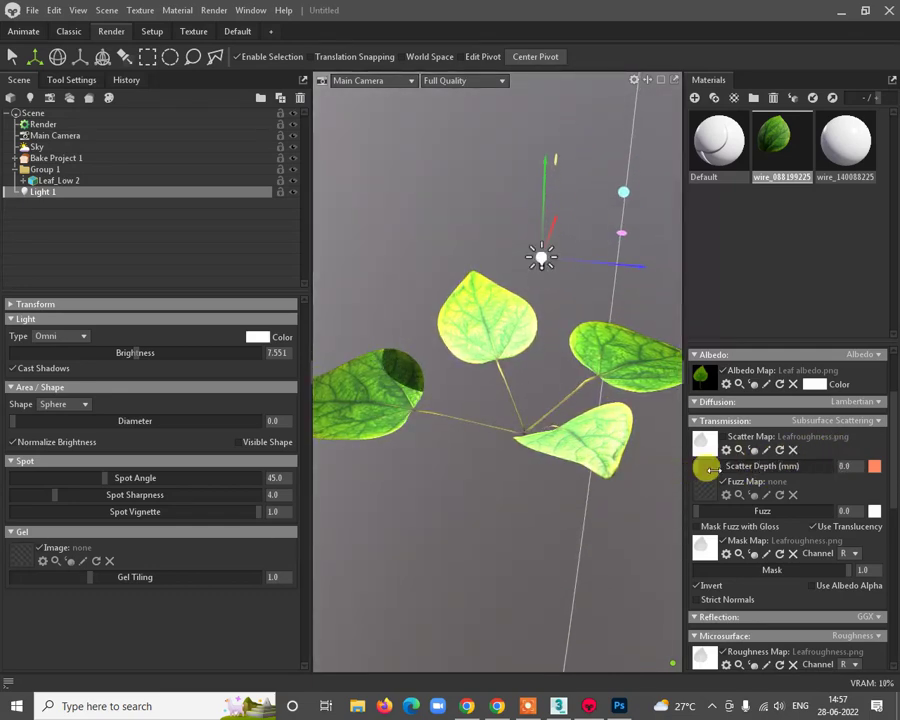
pyautogui.scroll(3, 464, 374)
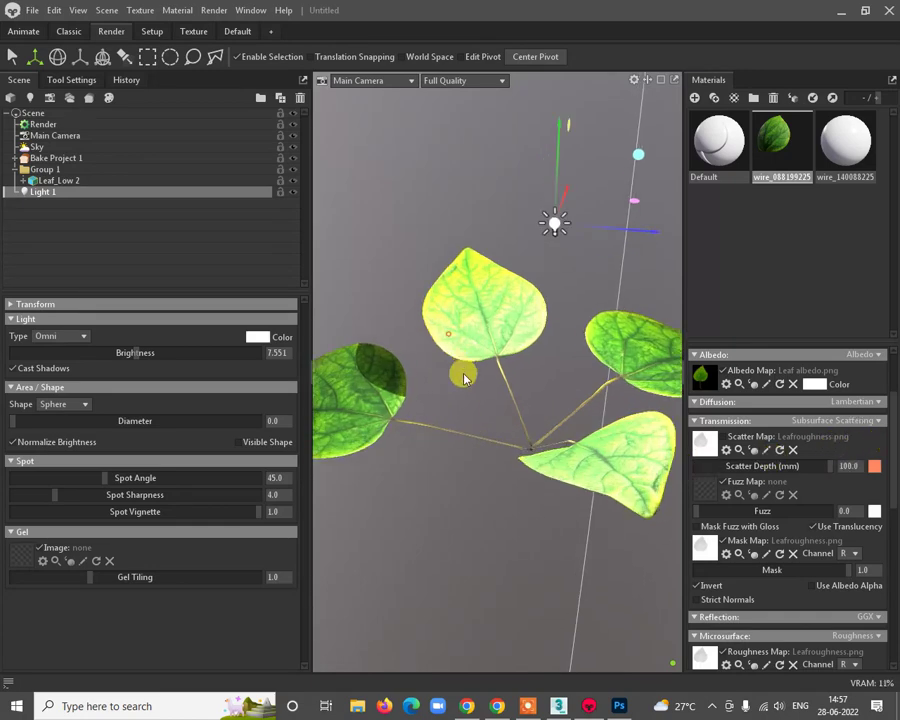
pyautogui.moveTo(464, 374); pyautogui.dragTo(498, 337)
pyautogui.scroll(-3, 575, 416)
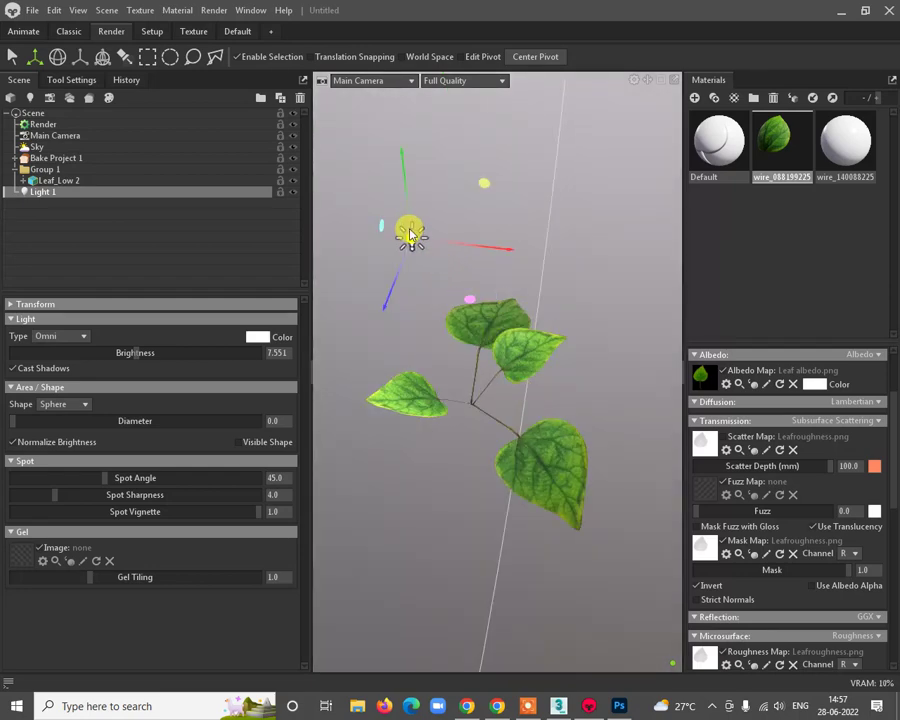
# Step: Examine the translucency of the leaf cluster from several angles and deselect the omni light
pyautogui.moveTo(410, 234); pyautogui.dragTo(849, 512)
pyautogui.scroll(2, 727, 470)
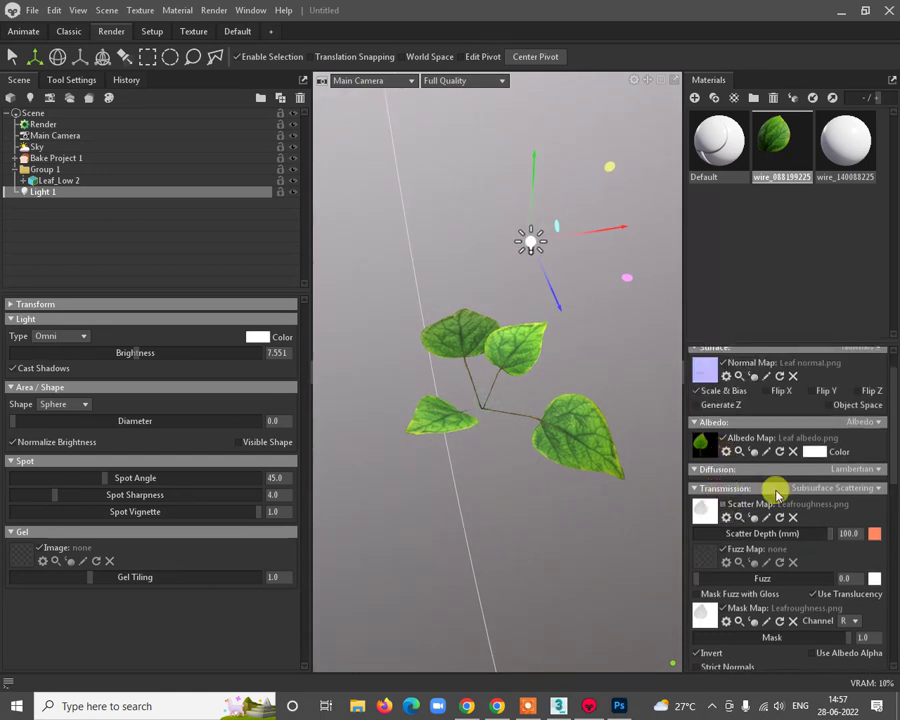
pyautogui.scroll(-2, 709, 470)
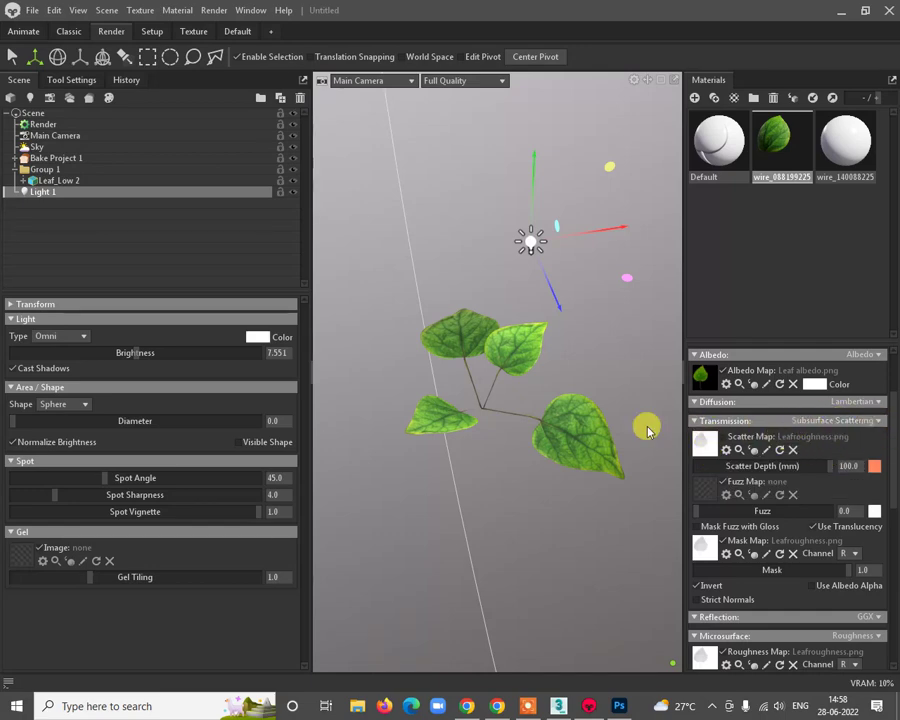
pyautogui.moveTo(516, 456); pyautogui.dragTo(504, 424)
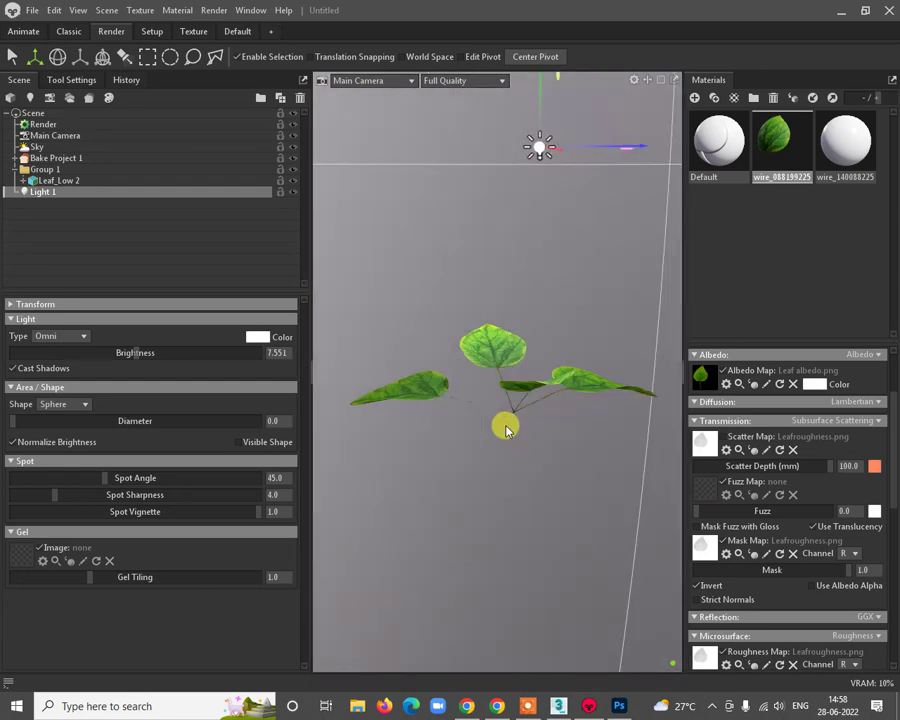
pyautogui.moveTo(536, 357); pyautogui.dragTo(505, 460)
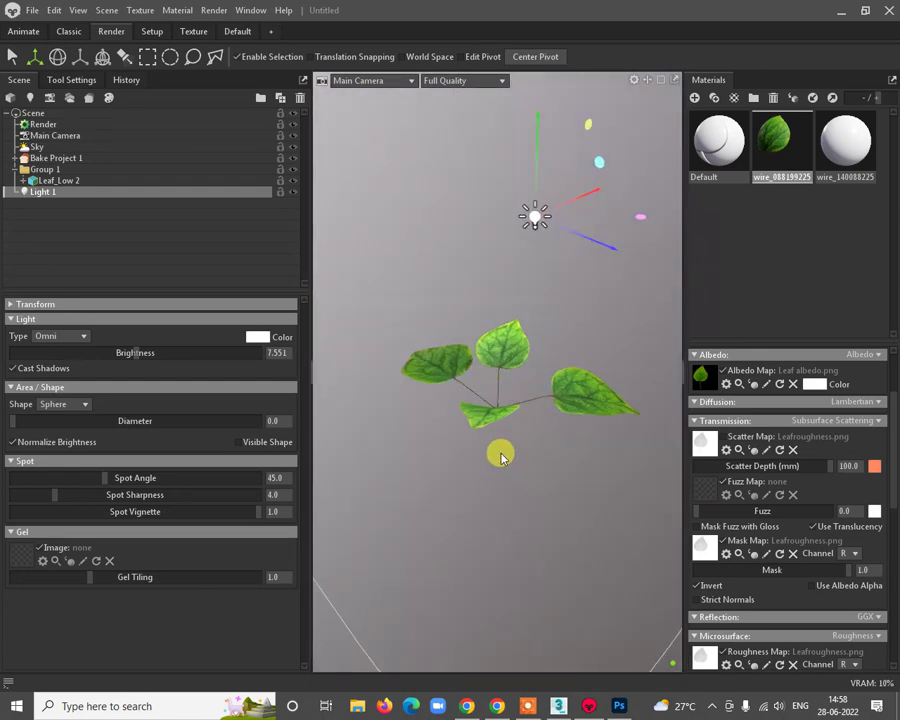
pyautogui.moveTo(505, 488)
pyautogui.mouseDown()
pyautogui.moveTo(546, 482)
pyautogui.moveTo(580, 522)
pyautogui.moveTo(503, 493)
pyautogui.mouseUp()
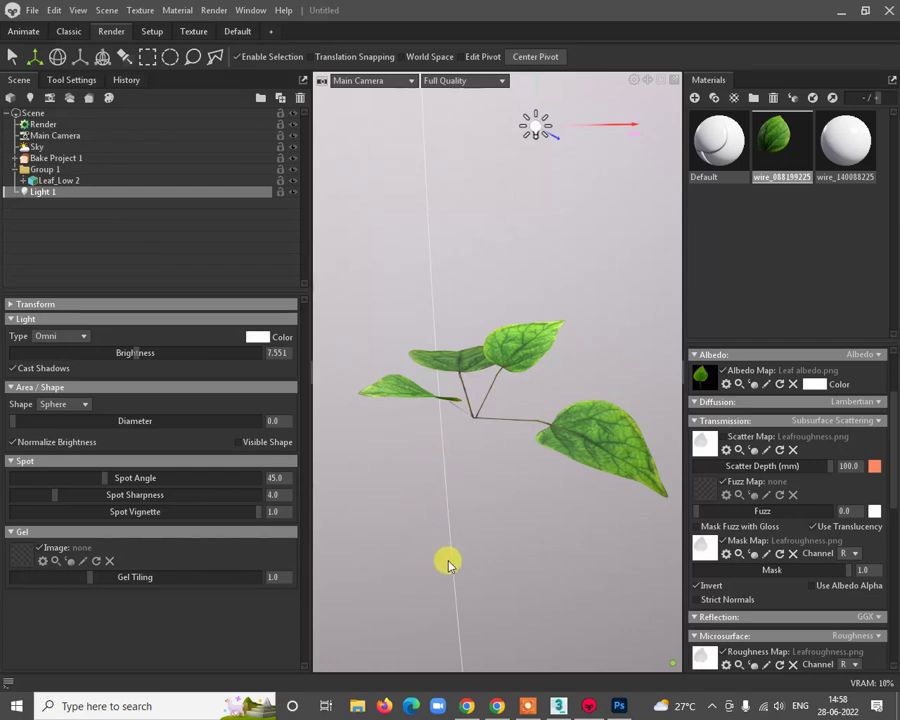
pyautogui.moveTo(458, 585); pyautogui.dragTo(584, 489)
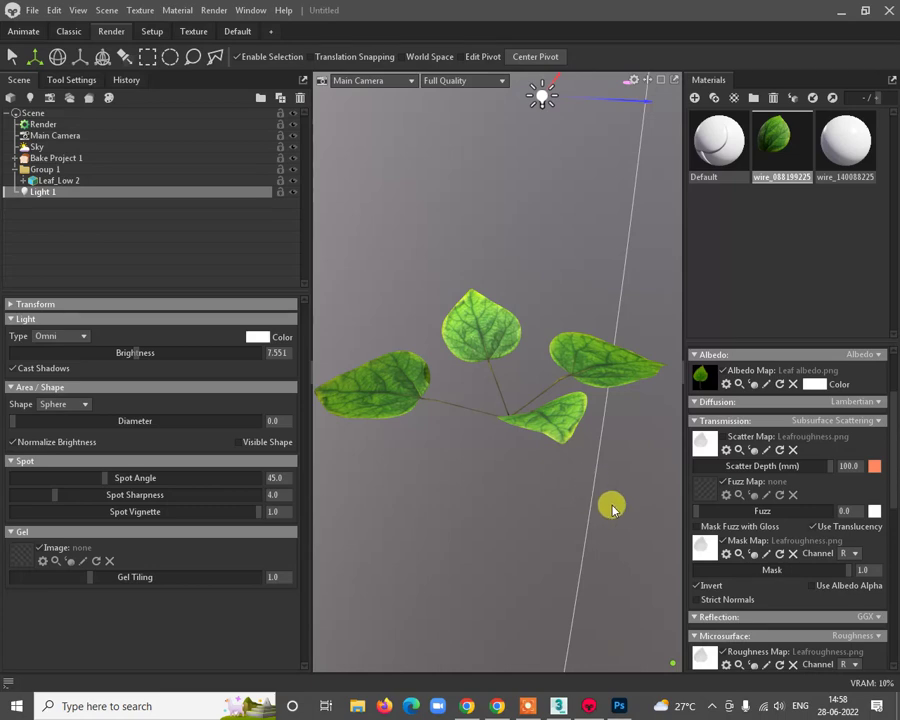
pyautogui.moveTo(612, 509); pyautogui.dragTo(628, 491)
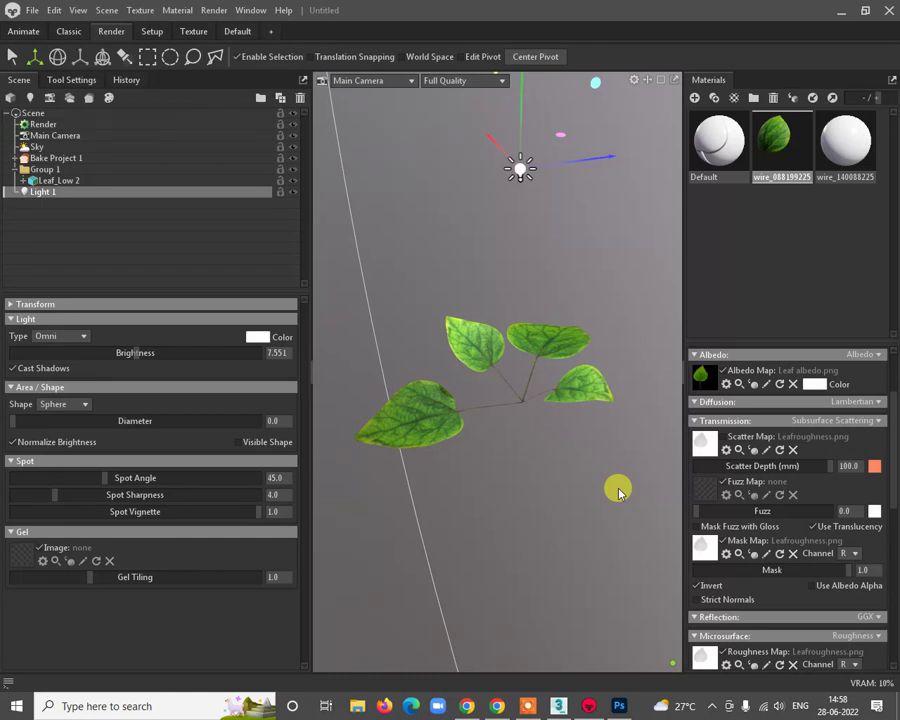
pyautogui.click(550, 469)
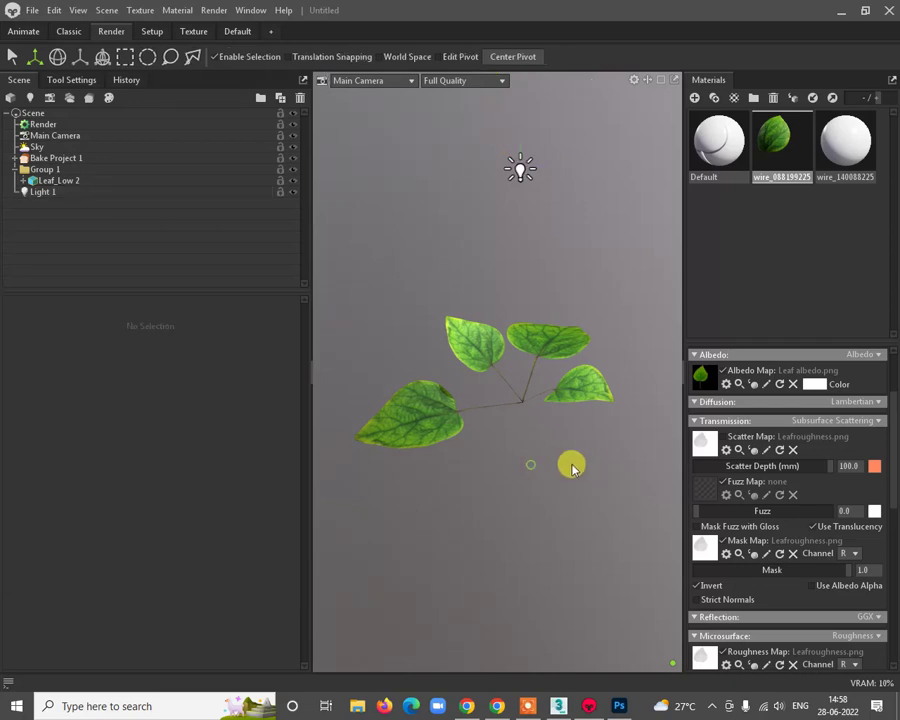
pyautogui.press('super')
pyautogui.click(568, 497)
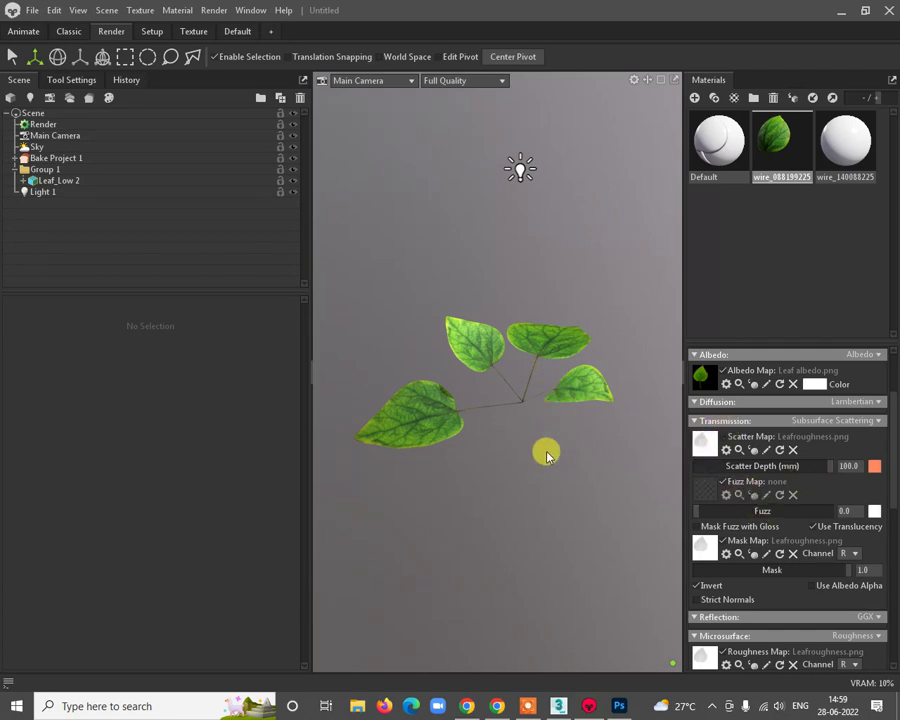
pyautogui.moveTo(546, 456)
pyautogui.mouseDown()
pyautogui.moveTo(520, 442)
pyautogui.moveTo(661, 388)
pyautogui.moveTo(534, 440)
pyautogui.moveTo(646, 533)
pyautogui.moveTo(520, 486)
pyautogui.moveTo(458, 446)
pyautogui.moveTo(599, 516)
pyautogui.moveTo(436, 651)
pyautogui.moveTo(436, 436)
pyautogui.moveTo(581, 354)
pyautogui.moveTo(516, 461)
pyautogui.moveTo(444, 402)
pyautogui.moveTo(589, 311)
pyautogui.moveTo(798, 400)
pyautogui.moveTo(744, 403)
pyautogui.mouseUp()
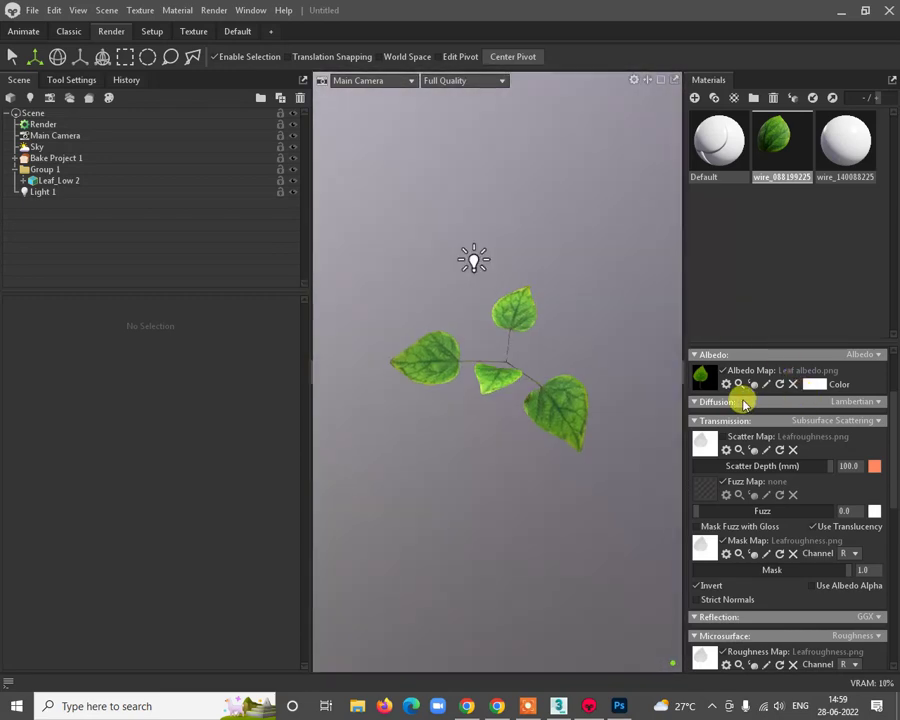
# Step: Review the leaf material's normal, albedo, transmission, roughness and metalness settings
pyautogui.scroll(2, 700, 413)
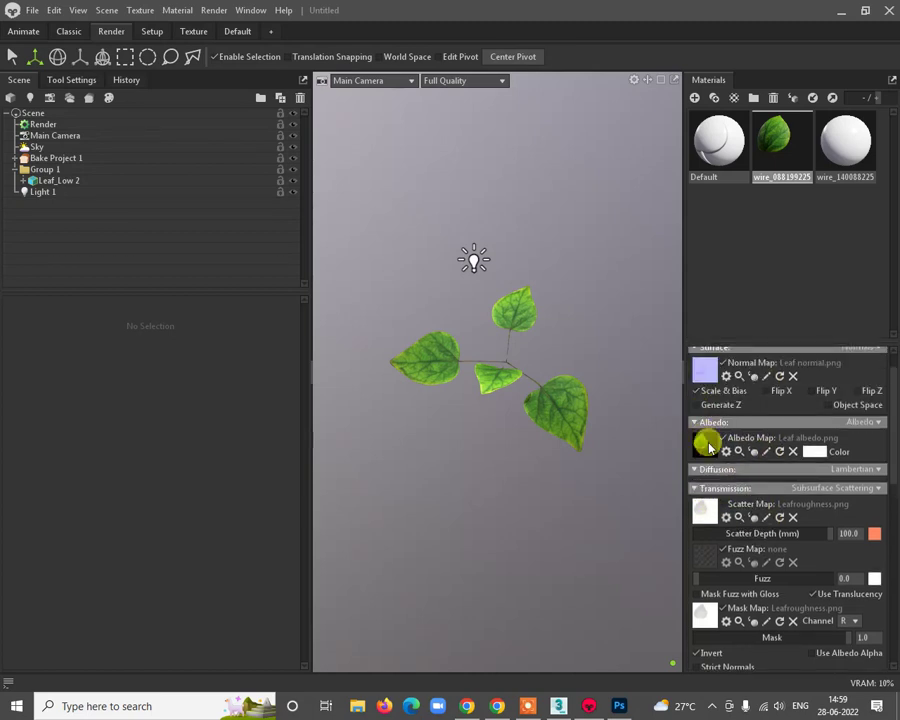
pyautogui.scroll(1, 709, 480)
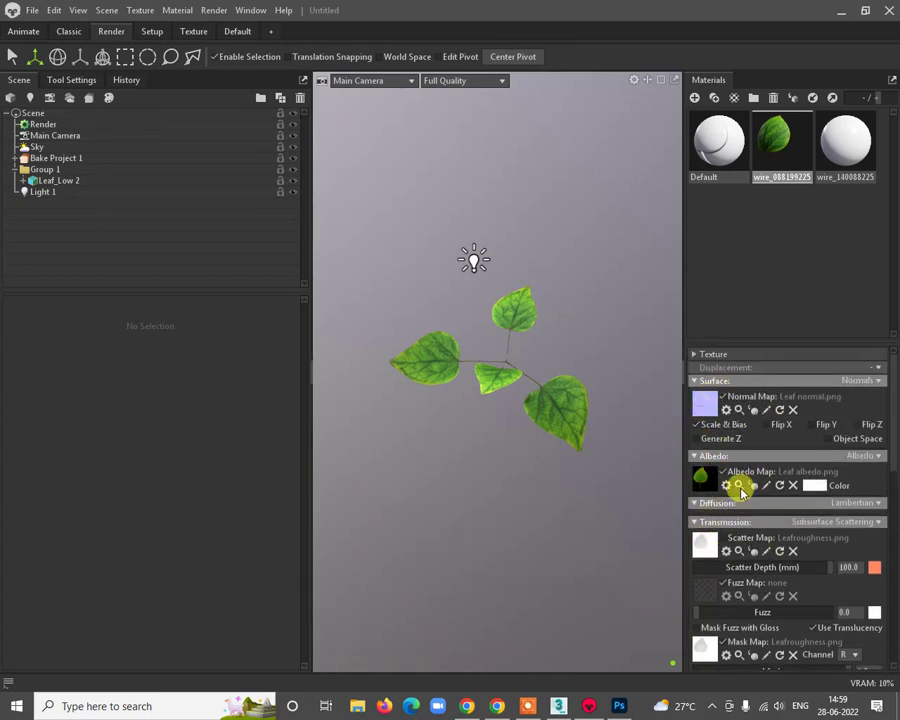
pyautogui.scroll(-2, 745, 510)
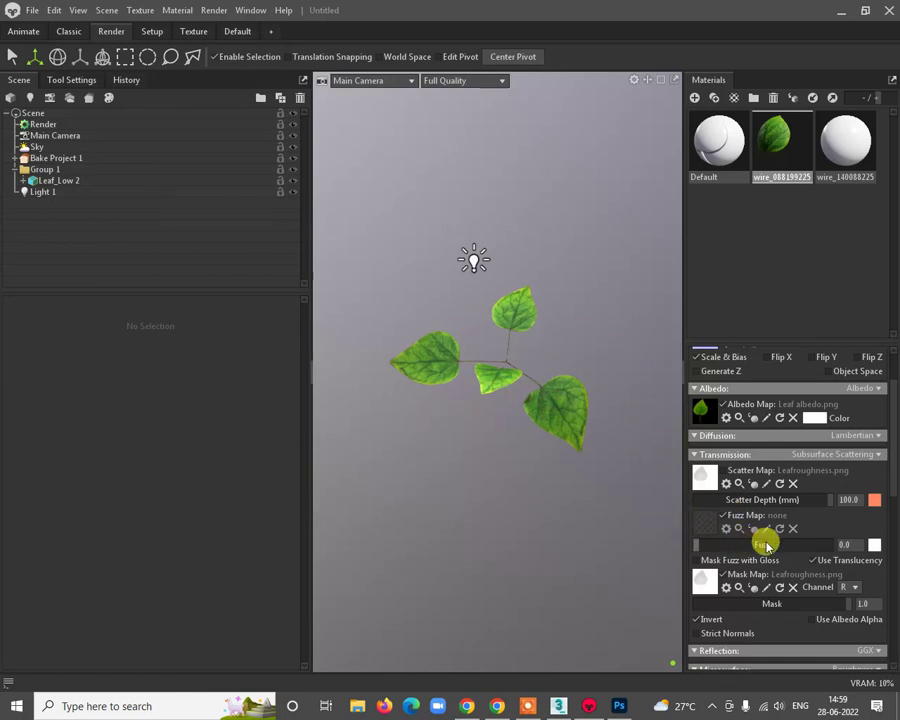
pyautogui.scroll(-4, 750, 547)
pyautogui.scroll(-2, 745, 530)
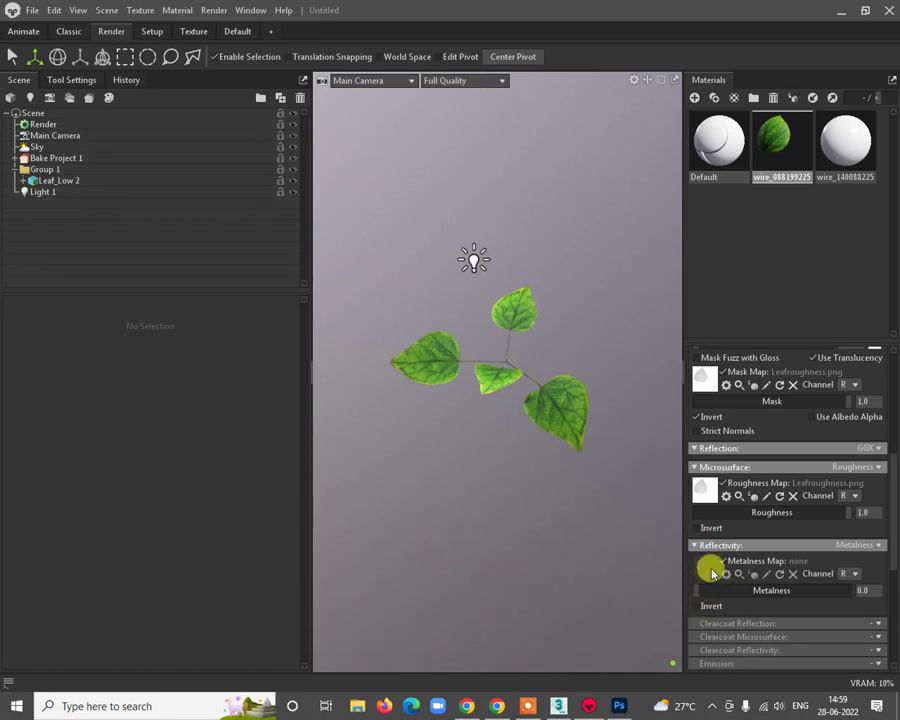
pyautogui.scroll(2, 730, 453)
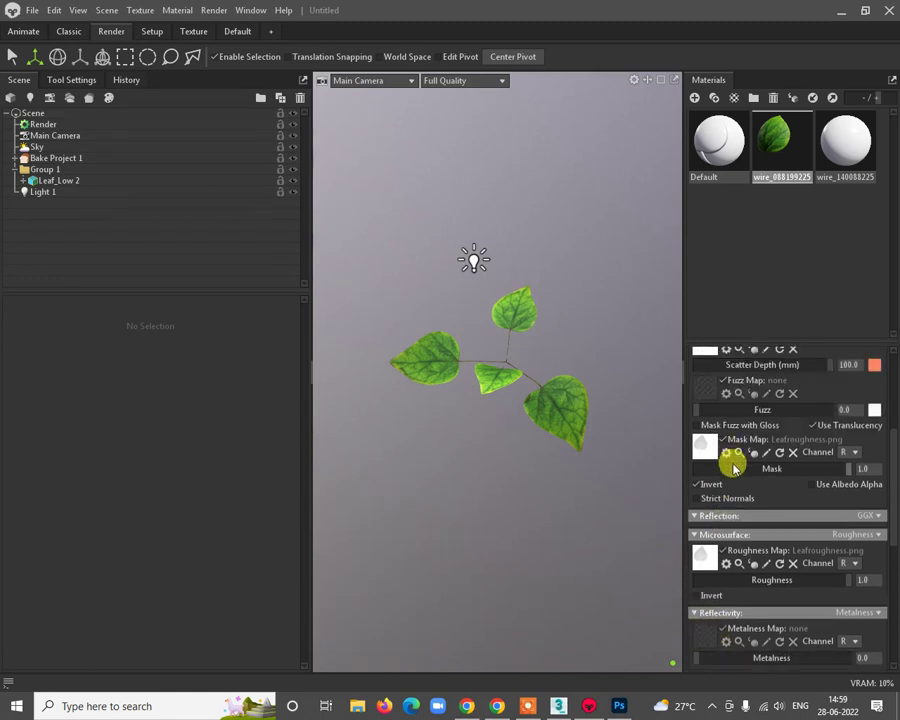
pyautogui.scroll(2, 732, 466)
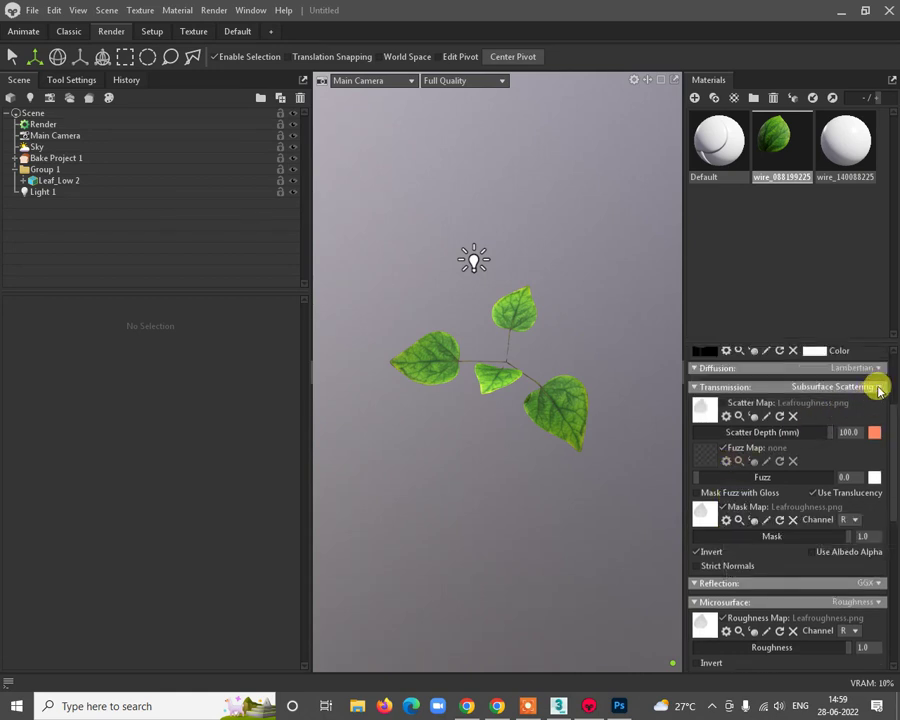
# Step: Switch the leaf material's transmission mode to Refraction and inspect the leaves up close
pyautogui.click(880, 388)
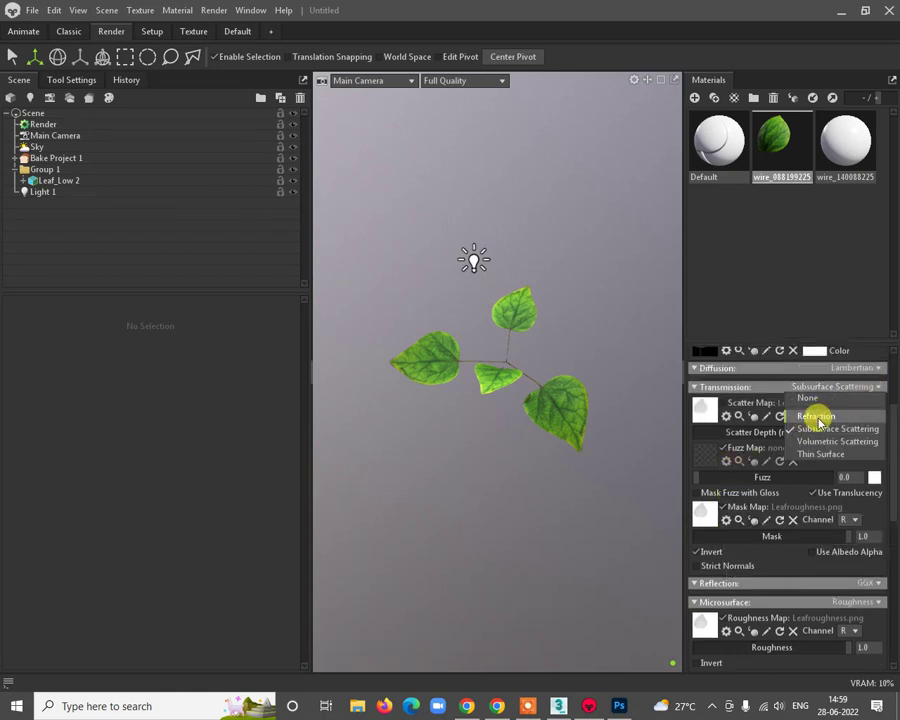
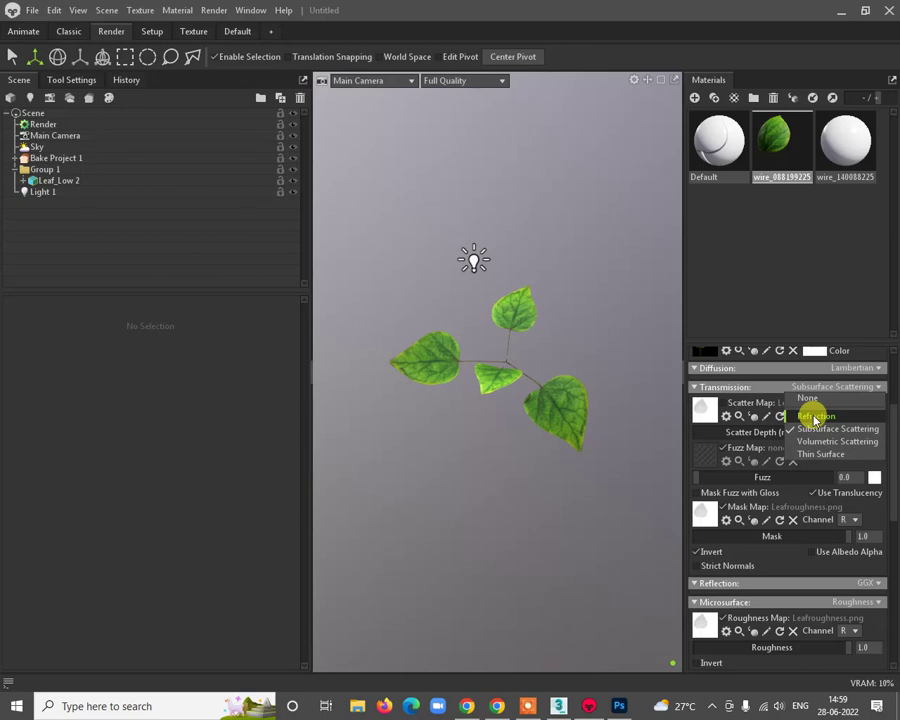
pyautogui.click(815, 417)
pyautogui.scroll(5, 574, 406)
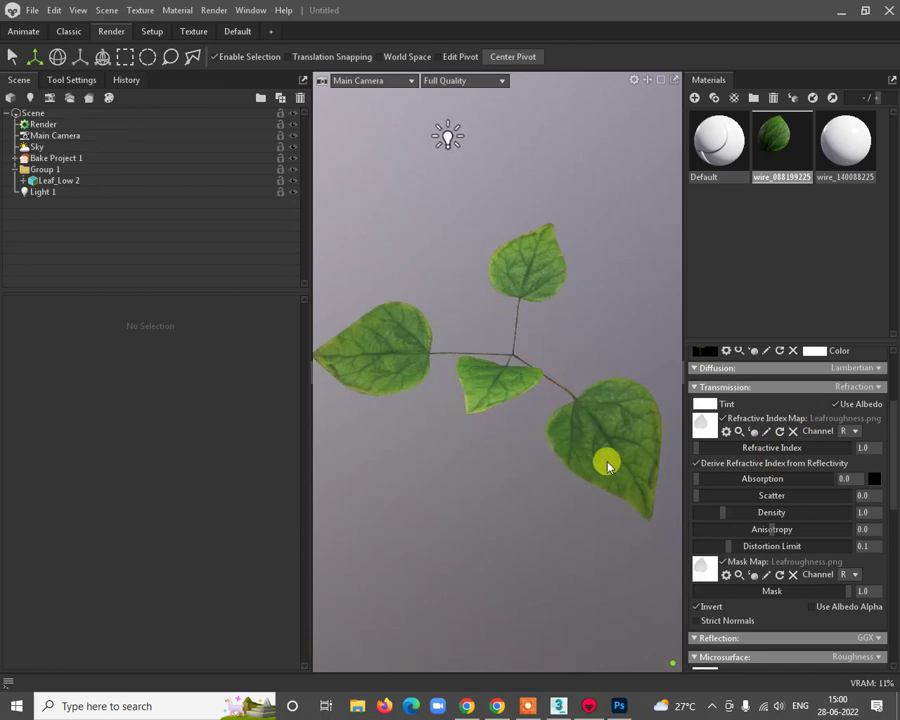
pyautogui.moveTo(607, 465); pyautogui.dragTo(527, 410)
pyautogui.scroll(3, 592, 482)
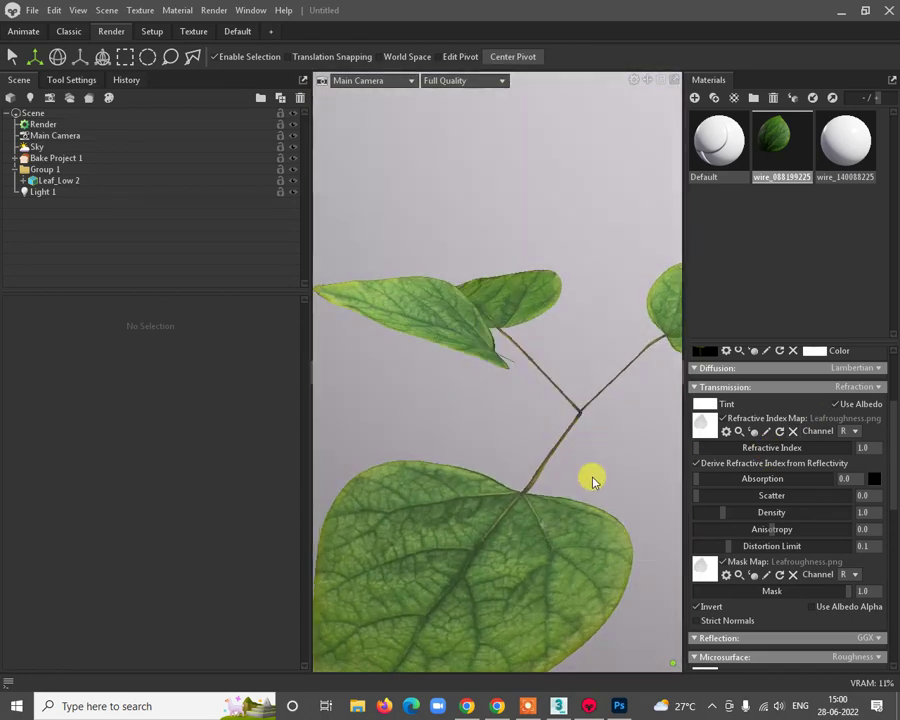
pyautogui.scroll(-3, 592, 482)
pyautogui.moveTo(592, 482); pyautogui.dragTo(538, 452)
pyautogui.scroll(3, 538, 452)
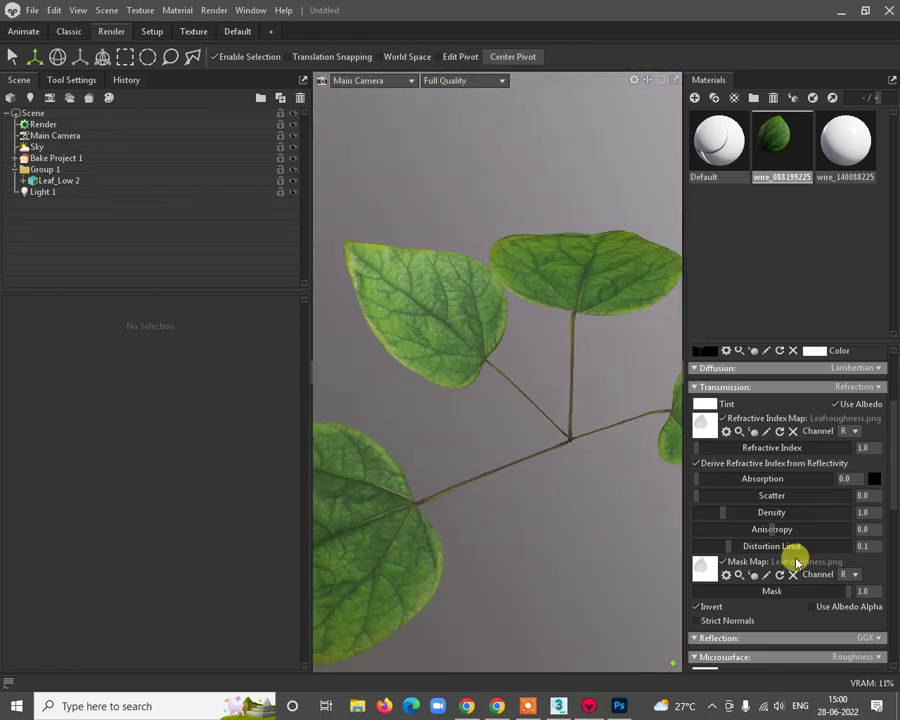
# Step: Set the refraction's scatter to 3.966 and its refractive index to 1.381 on the leaf material
pyautogui.moveTo(729, 505); pyautogui.dragTo(753, 504)
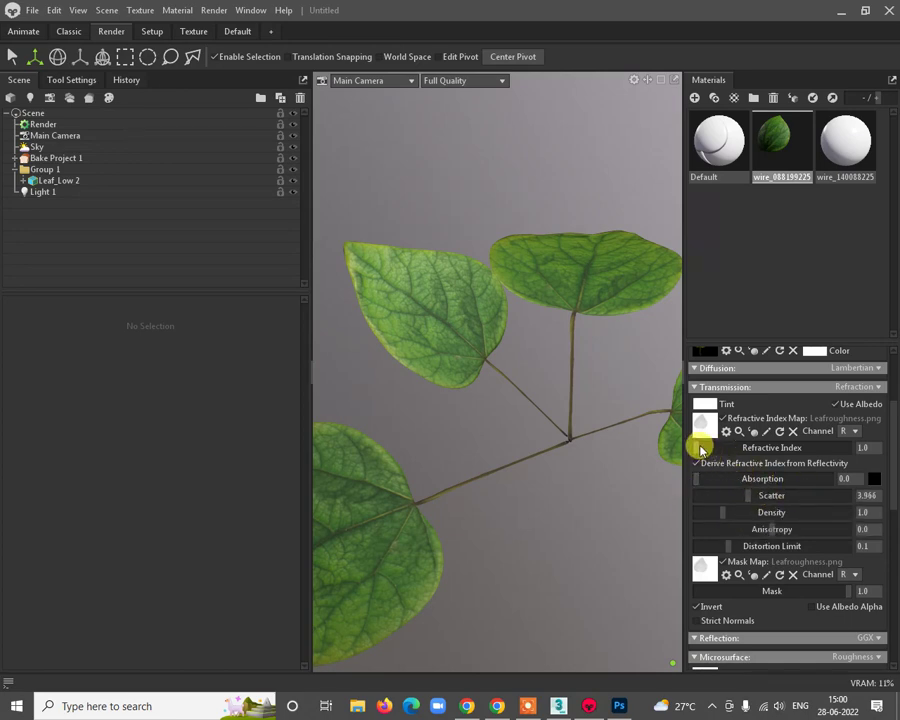
pyautogui.moveTo(702, 449); pyautogui.dragTo(716, 447)
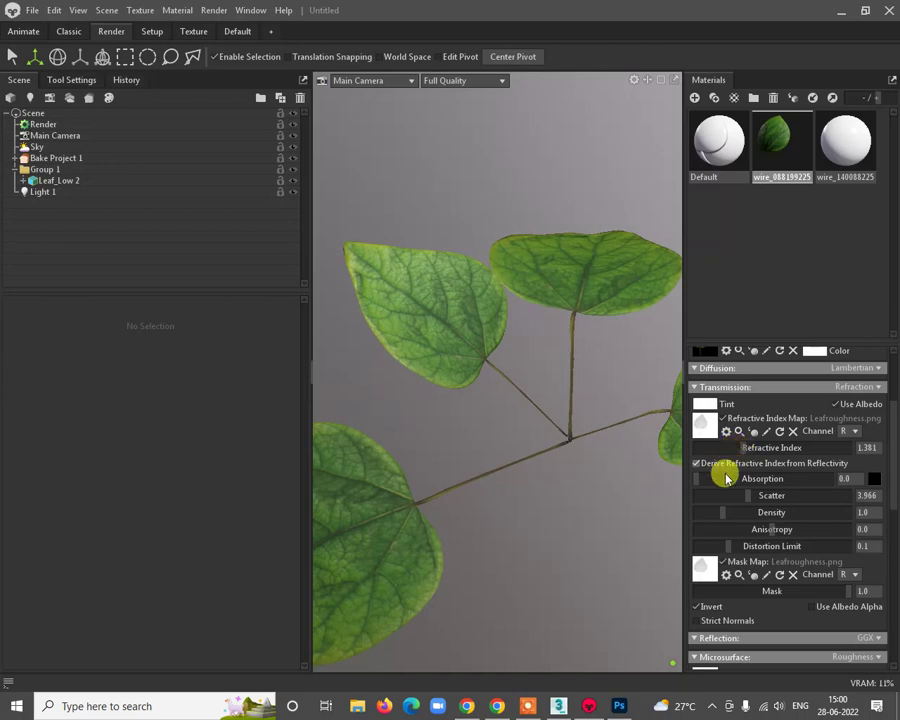
pyautogui.moveTo(562, 388); pyautogui.dragTo(601, 420)
pyautogui.click(870, 447)
pyautogui.write('1.381')
pyautogui.press('Return')
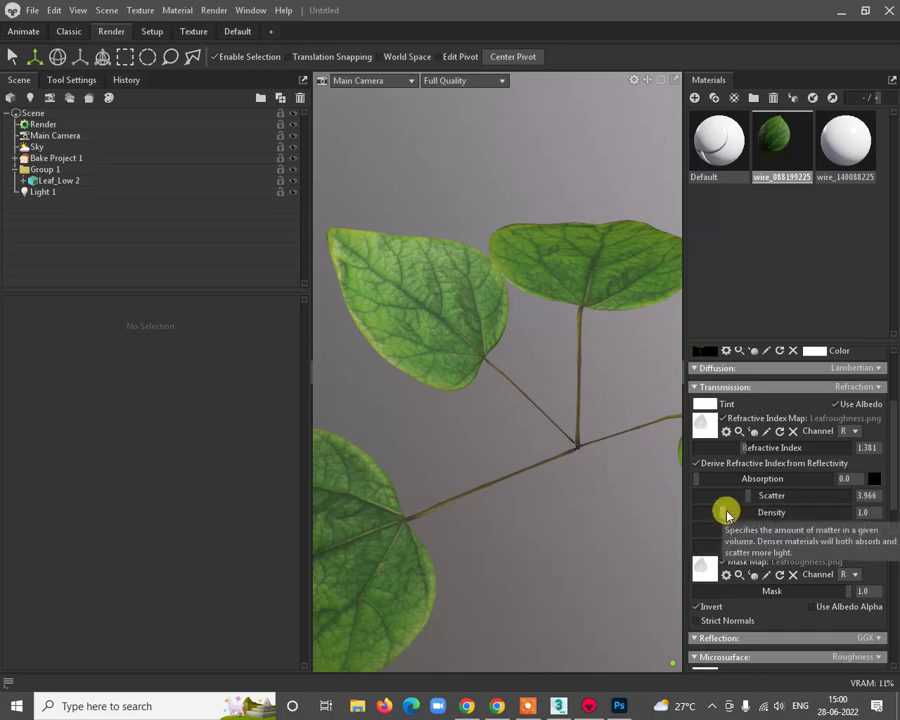
# Step: Set the refraction's density to 342.4 on the leaf material and inspect the leaves up close
pyautogui.moveTo(731, 514); pyautogui.dragTo(804, 506)
pyautogui.moveTo(620, 460); pyautogui.dragTo(579, 410)
pyautogui.moveTo(530, 381); pyautogui.dragTo(568, 277)
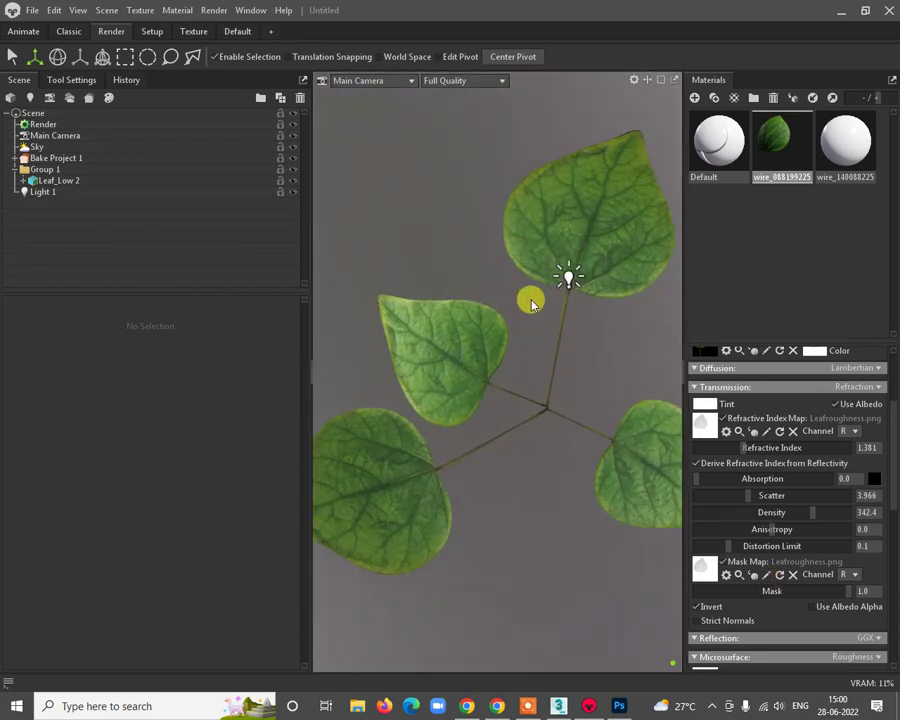
pyautogui.scroll(3, 559, 402)
pyautogui.moveTo(559, 402); pyautogui.dragTo(532, 328)
pyautogui.scroll(2, 826, 445)
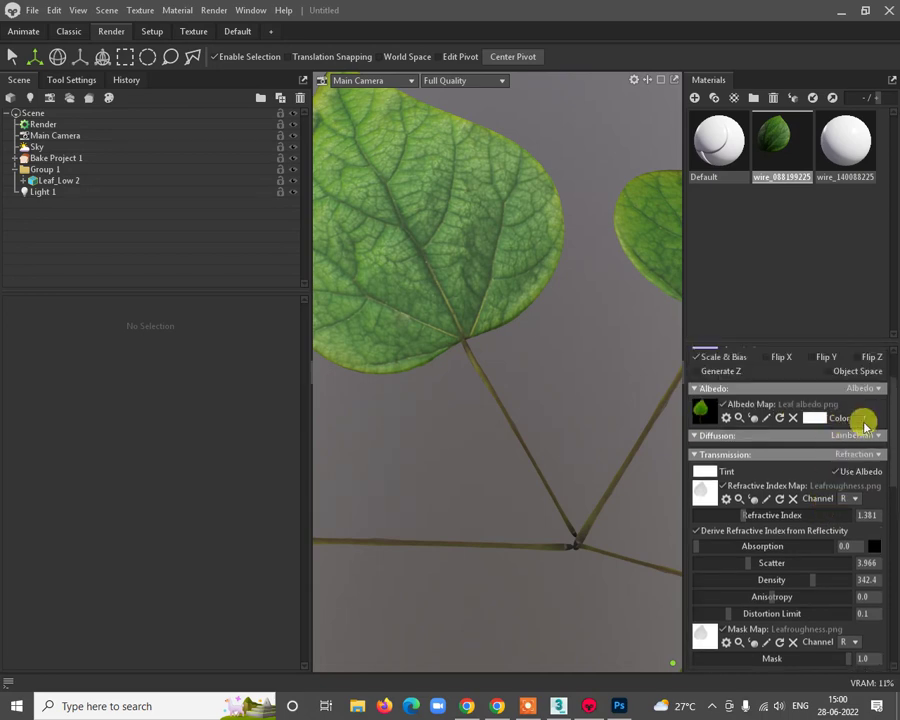
# Step: Switch the leaf material's transmission mode back to Subsurface Scattering
pyautogui.click(874, 454)
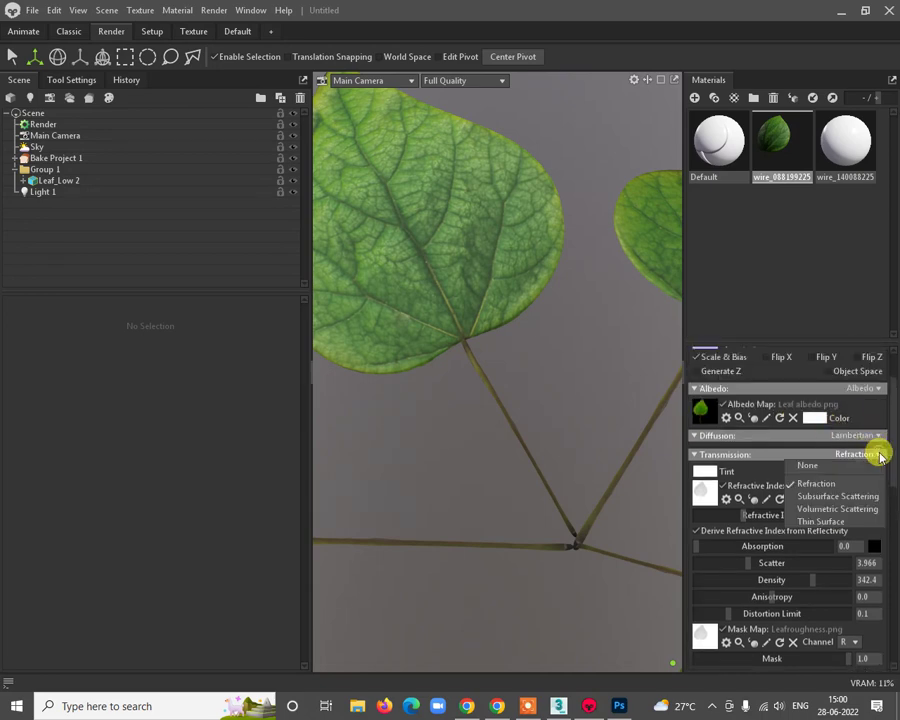
pyautogui.click(838, 497)
pyautogui.moveTo(577, 446); pyautogui.dragTo(580, 398)
# Step: Select the omni light beneath the leaf and set its brightness to 7.2
pyautogui.click(489, 133)
pyautogui.moveTo(136, 353)
pyautogui.mouseDown()
pyautogui.moveTo(88, 356)
pyautogui.moveTo(128, 347)
pyautogui.mouseUp()
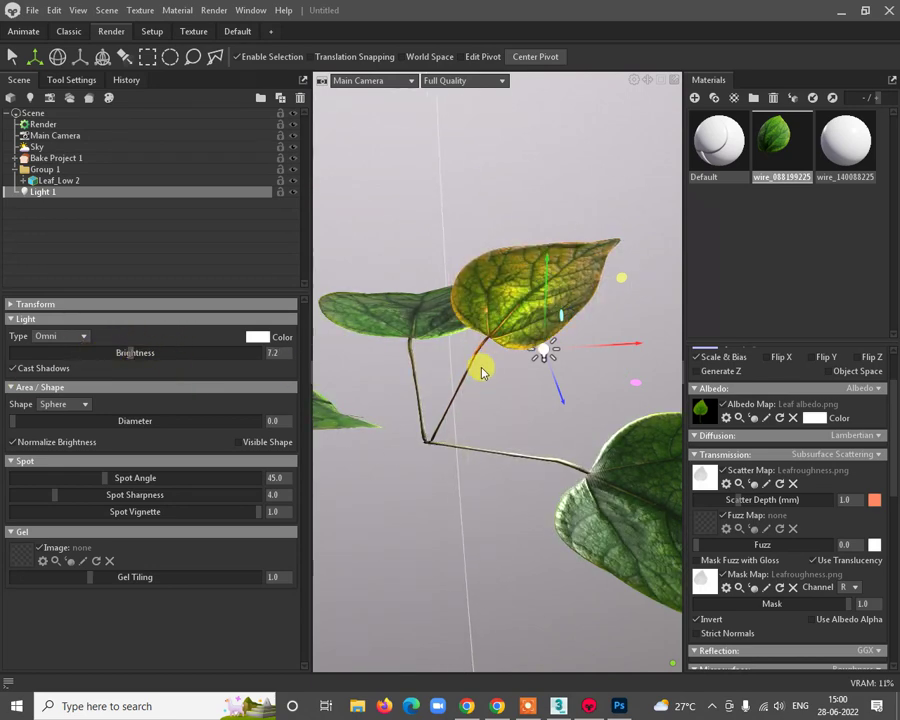
pyautogui.moveTo(482, 368); pyautogui.dragTo(221, 398)
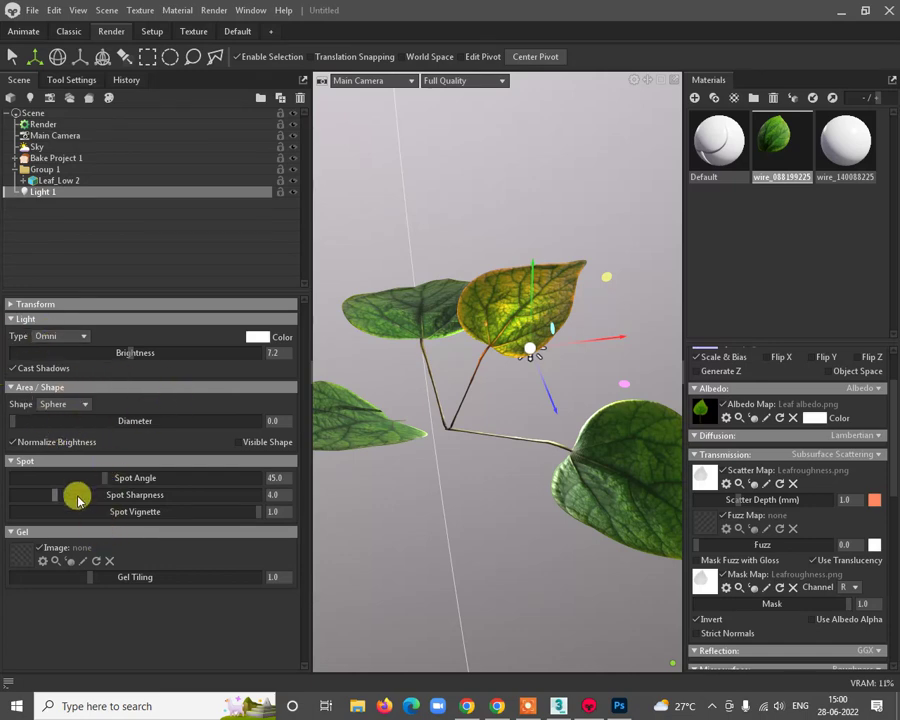
# Step: Change the omni light's color to the golden yellow ddbc23
pyautogui.click(257, 337)
pyautogui.click(474, 411)
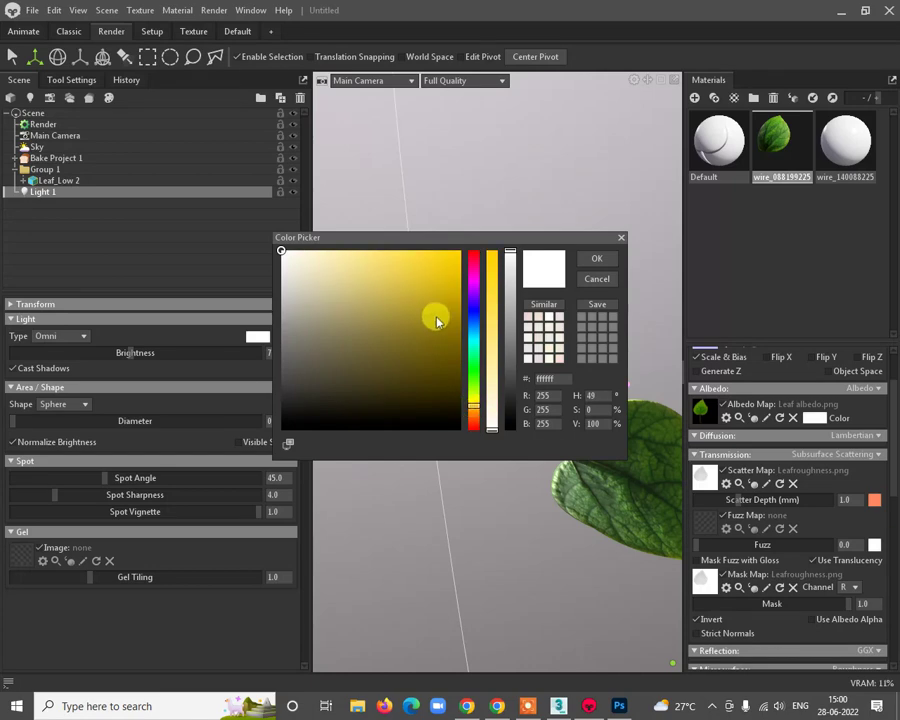
pyautogui.moveTo(436, 315); pyautogui.dragTo(206, 246)
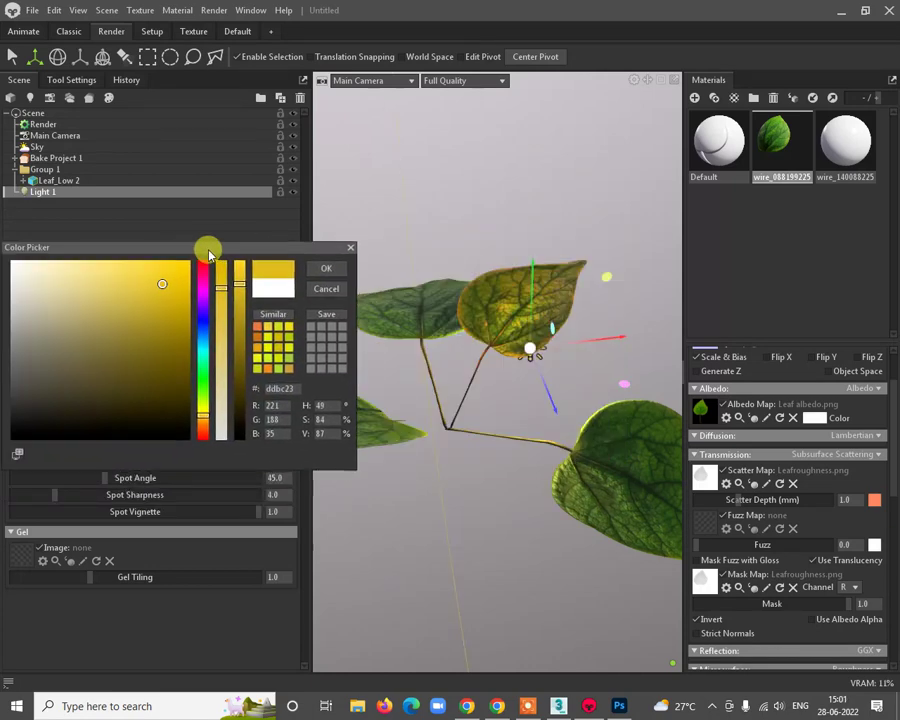
pyautogui.click(336, 267)
pyautogui.moveTo(572, 382); pyautogui.dragTo(552, 440)
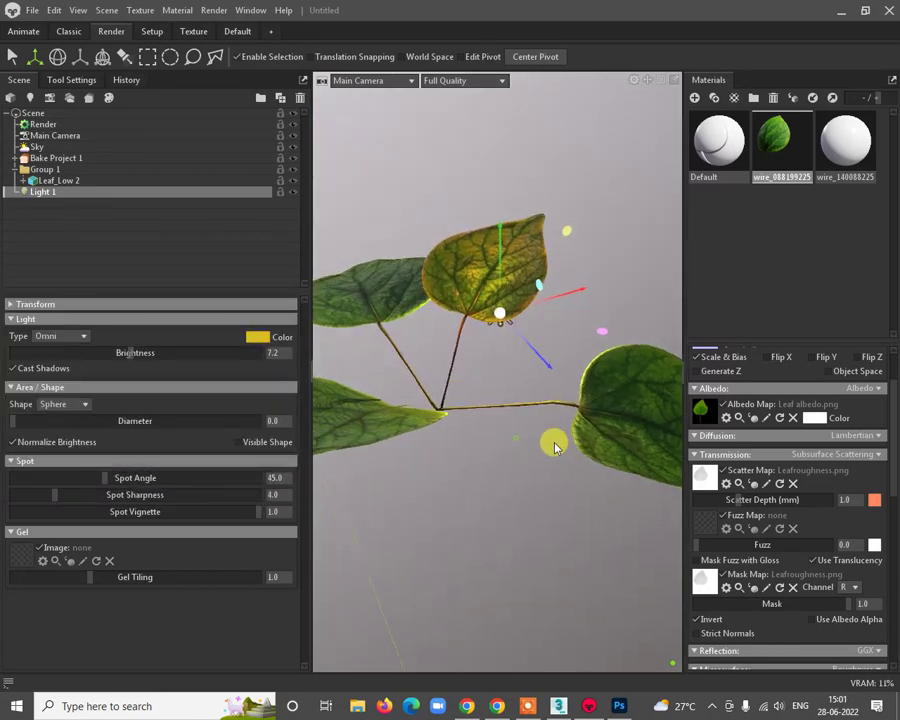
# Step: Duplicate the yellow omni light and place the copy just beneath the neighbouring leaf
pyautogui.rightClick(57, 199)
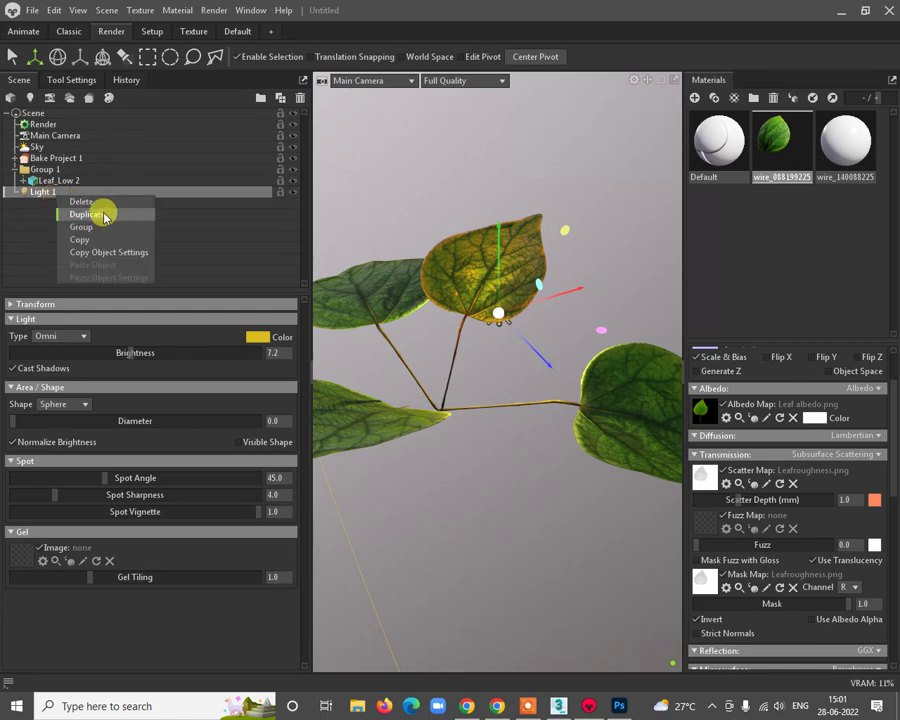
pyautogui.click(100, 213)
pyautogui.moveTo(545, 362)
pyautogui.mouseDown()
pyautogui.moveTo(677, 508)
pyautogui.moveTo(555, 506)
pyautogui.moveTo(528, 320)
pyautogui.moveTo(530, 362)
pyautogui.mouseUp()
pyautogui.moveTo(684, 518); pyautogui.dragTo(745, 517)
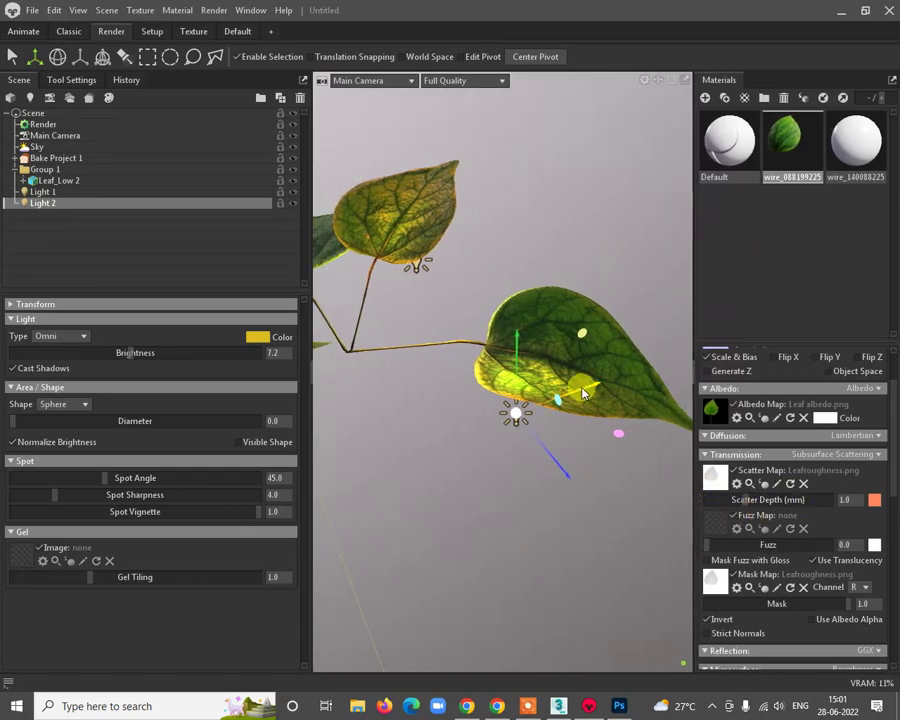
pyautogui.moveTo(690, 470); pyautogui.dragTo(648, 368)
pyautogui.moveTo(596, 317); pyautogui.dragTo(627, 581)
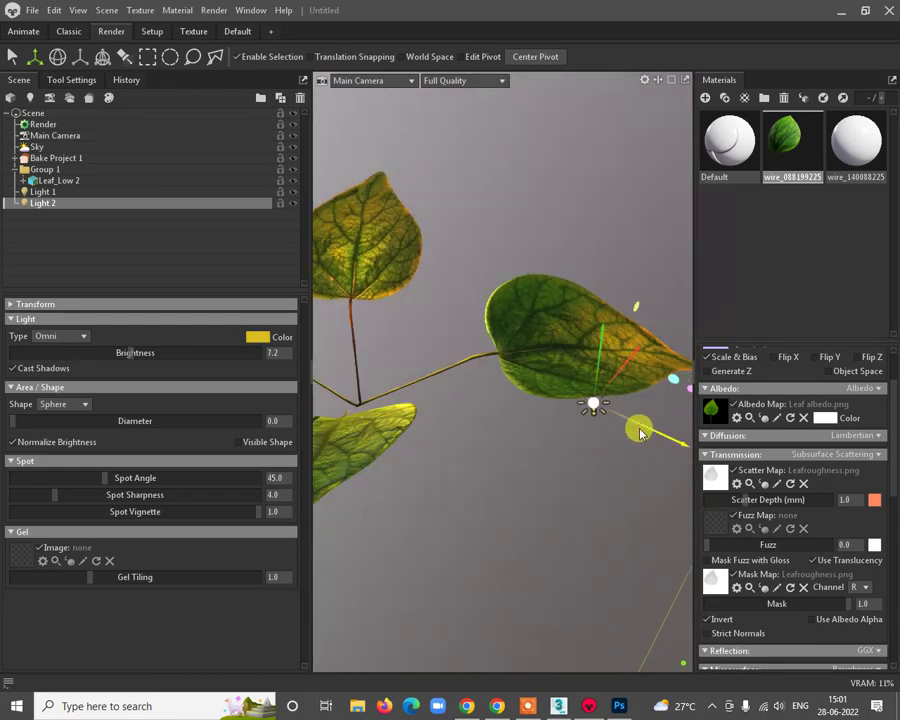
pyautogui.moveTo(640, 426); pyautogui.dragTo(603, 482)
pyautogui.moveTo(476, 423); pyautogui.dragTo(512, 366)
pyautogui.moveTo(617, 466); pyautogui.dragTo(545, 434)
# Step: Duplicate Light 2 and place the copy behind another unlit leaf of the cluster
pyautogui.rightClick(44, 203)
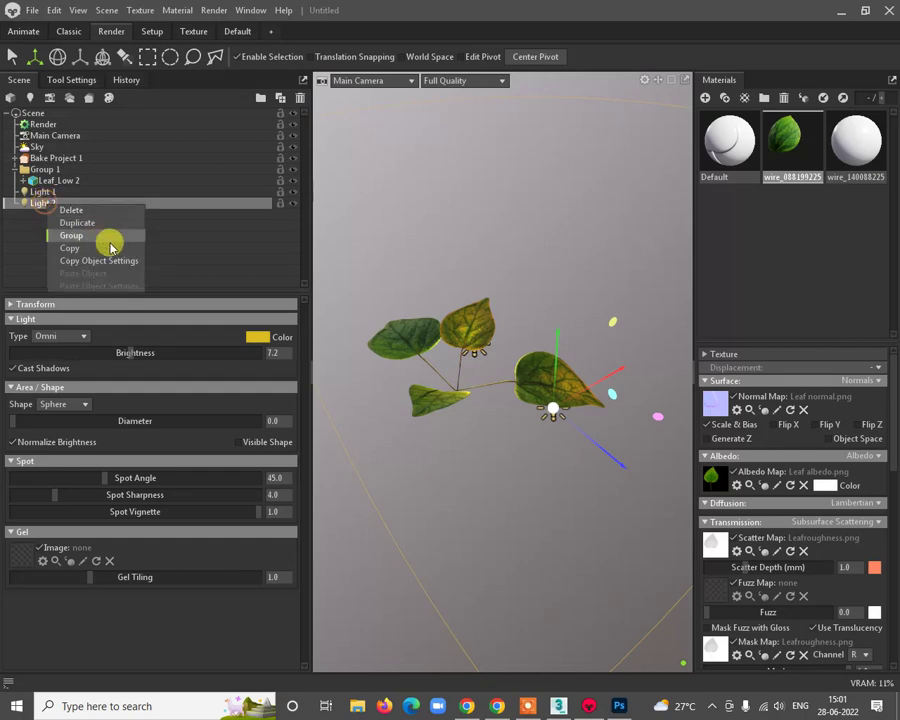
pyautogui.click(100, 222)
pyautogui.moveTo(614, 463); pyautogui.dragTo(474, 334)
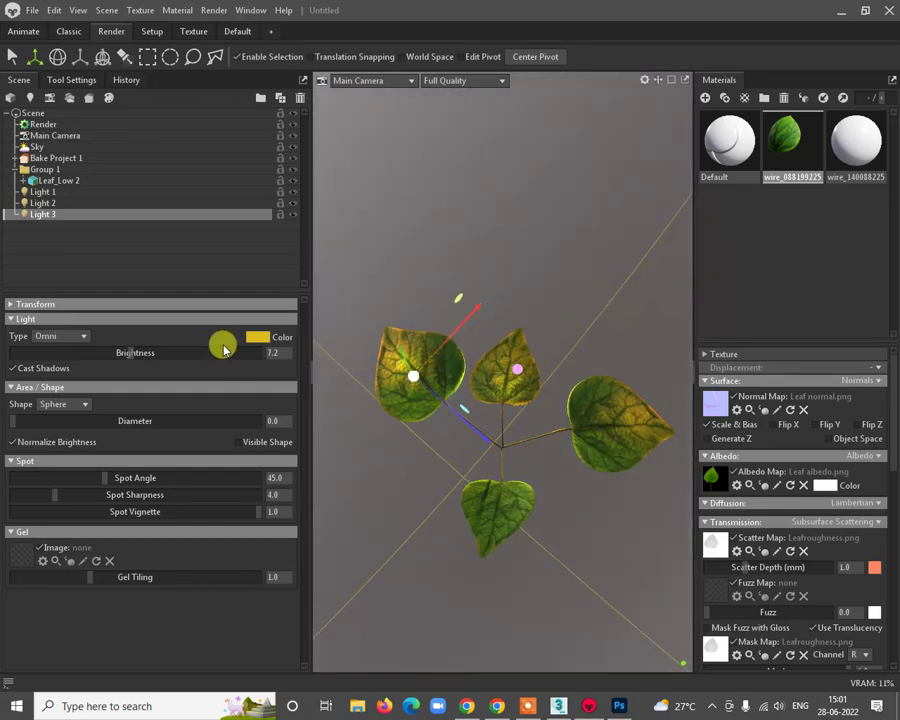
# Step: Shift Light 3's color from yellow to orange and deselect the light
pyautogui.click(257, 337)
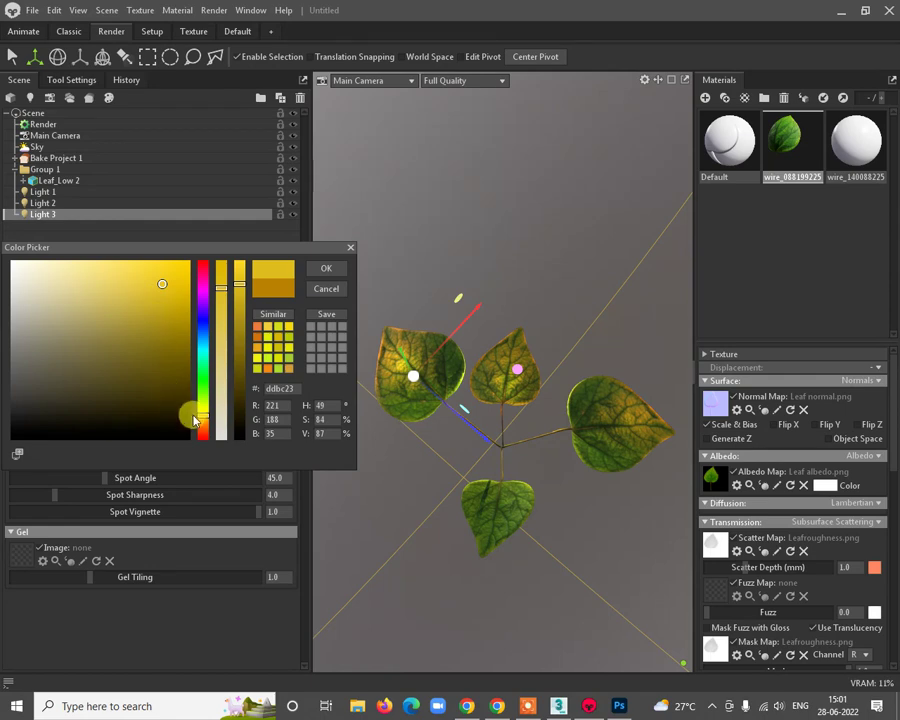
pyautogui.moveTo(196, 416)
pyautogui.mouseDown()
pyautogui.moveTo(201, 428)
pyautogui.moveTo(200, 410)
pyautogui.moveTo(203, 428)
pyautogui.mouseUp()
pyautogui.click(326, 268)
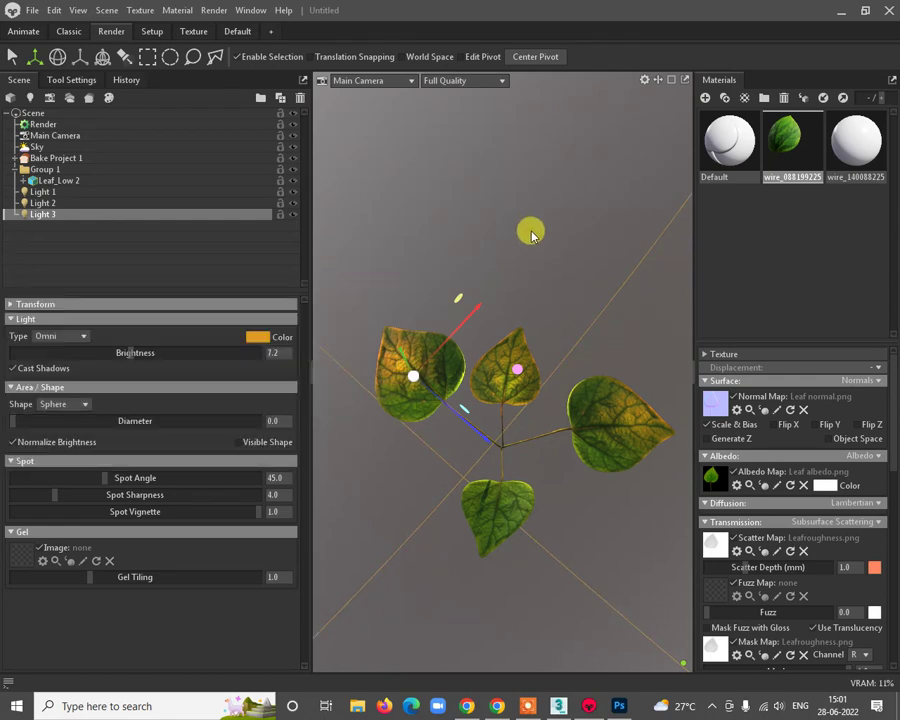
pyautogui.click(528, 231)
# Step: Examine the leaf cluster lit by the three omni lights from several angles, selecting the leaf mesh Leaf_Low 3
pyautogui.moveTo(548, 377); pyautogui.dragTo(426, 420)
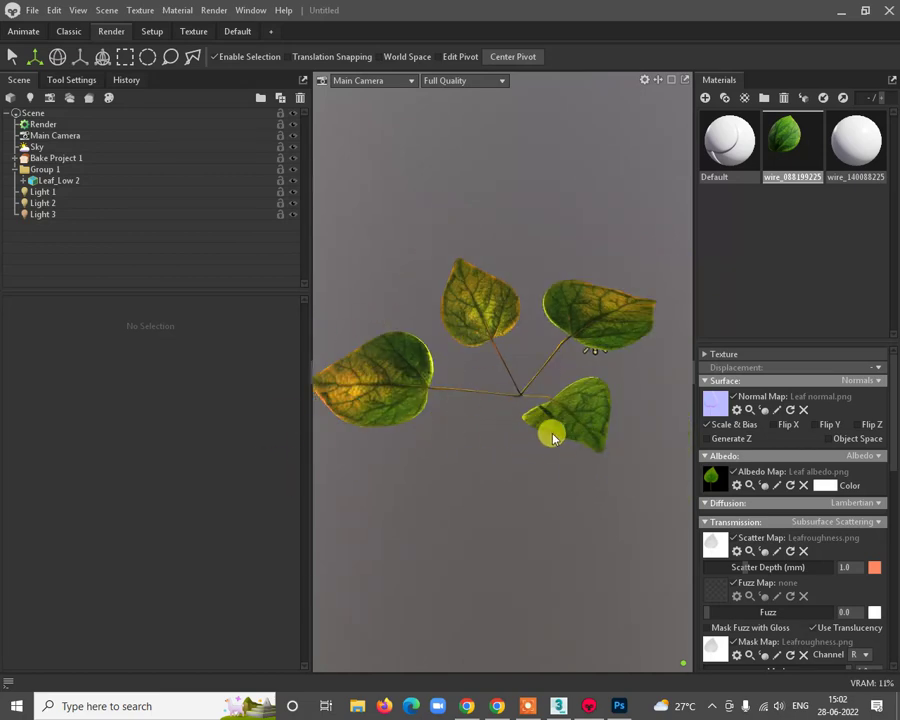
pyautogui.press('super')
pyautogui.moveTo(605, 484); pyautogui.dragTo(577, 370)
pyautogui.moveTo(578, 457); pyautogui.dragTo(419, 289)
pyautogui.moveTo(566, 464); pyautogui.dragTo(563, 459)
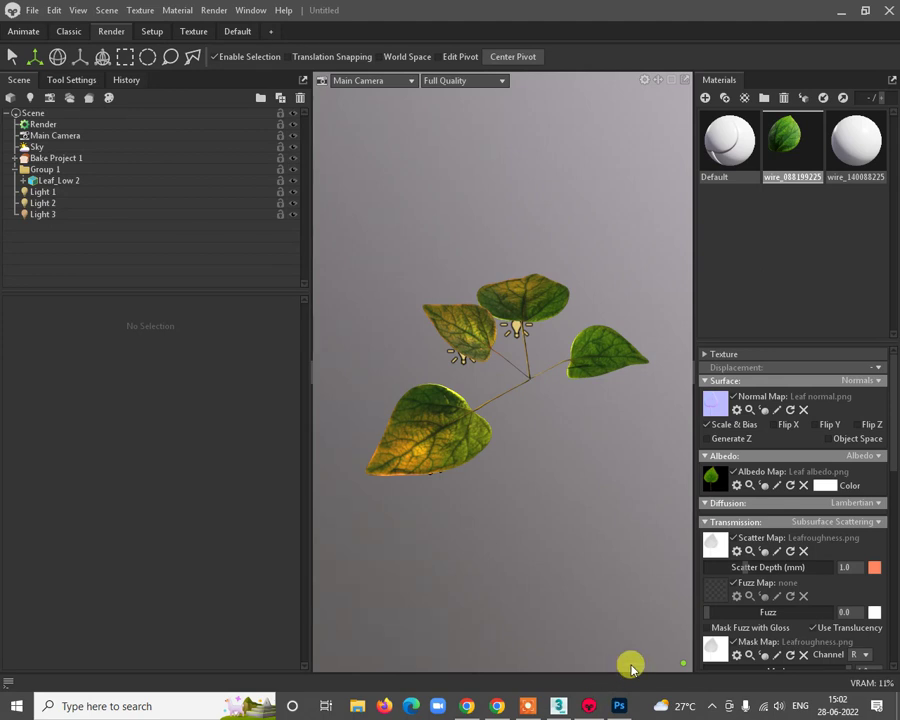
pyautogui.moveTo(502, 412); pyautogui.dragTo(522, 393)
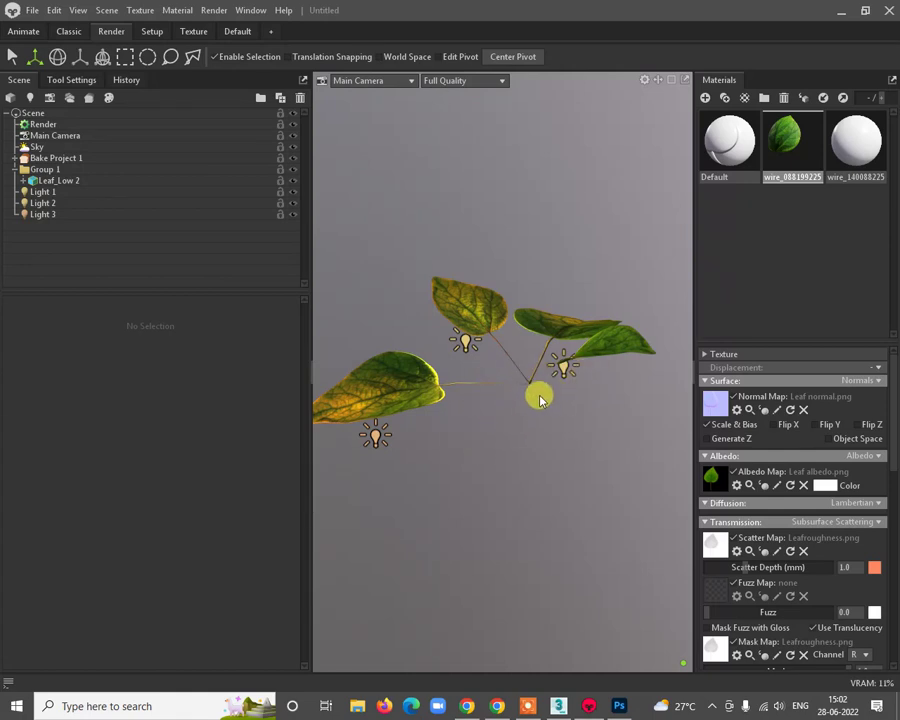
pyautogui.moveTo(566, 437); pyautogui.dragTo(531, 366)
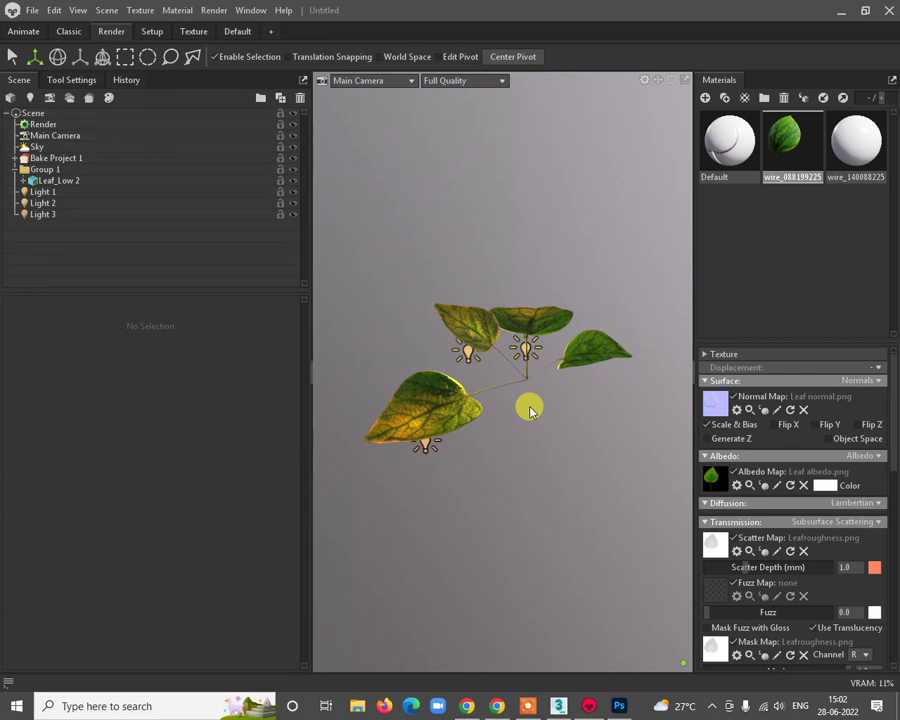
pyautogui.click(573, 371)
pyautogui.moveTo(565, 438); pyautogui.dragTo(535, 462)
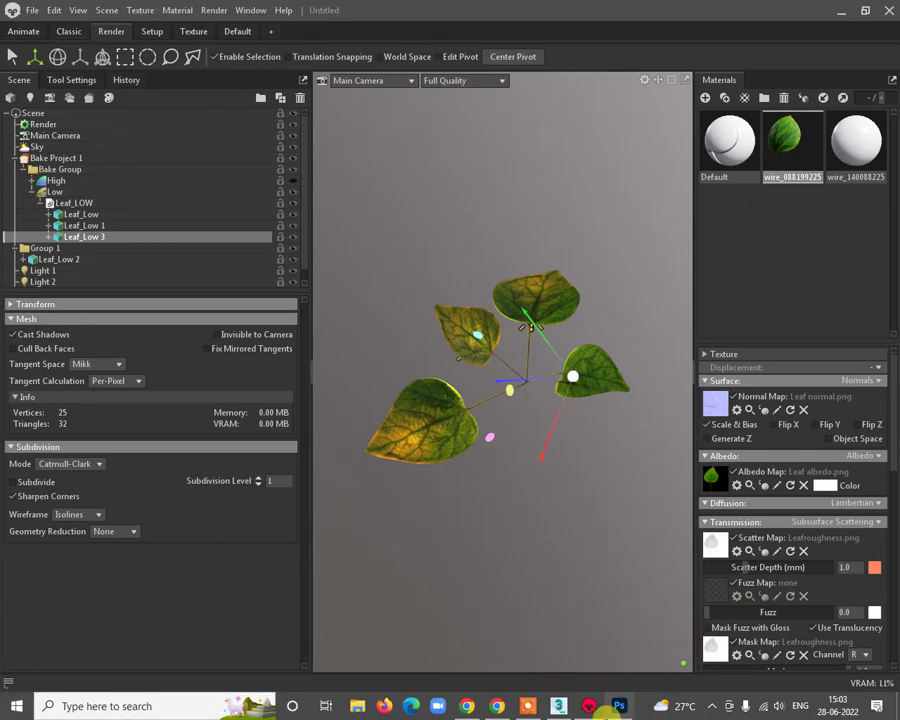
pyautogui.moveTo(558, 471); pyautogui.dragTo(565, 378)
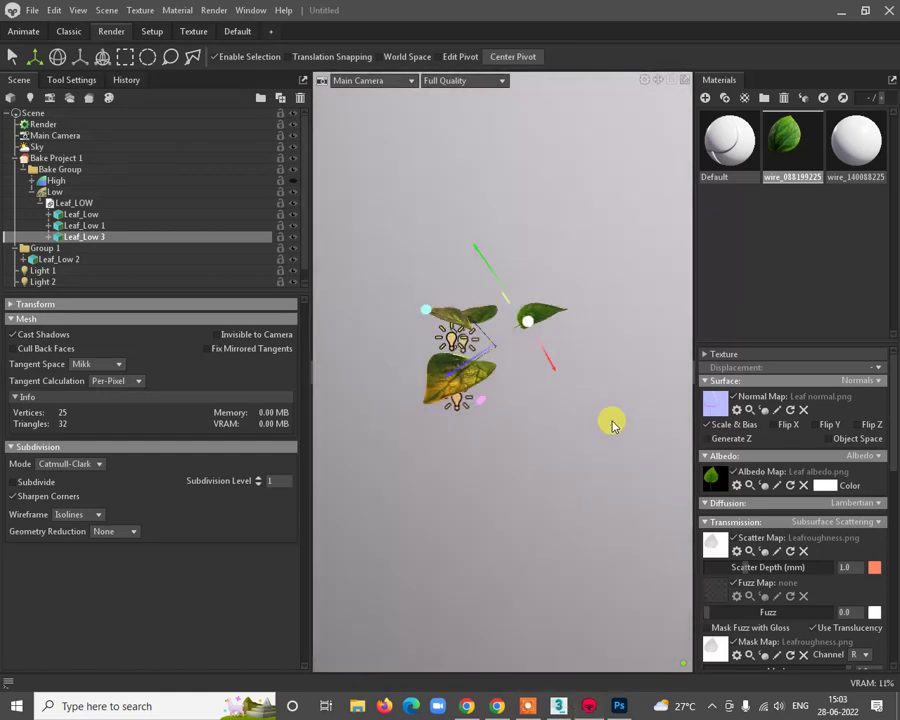
pyautogui.moveTo(613, 425); pyautogui.dragTo(605, 460)
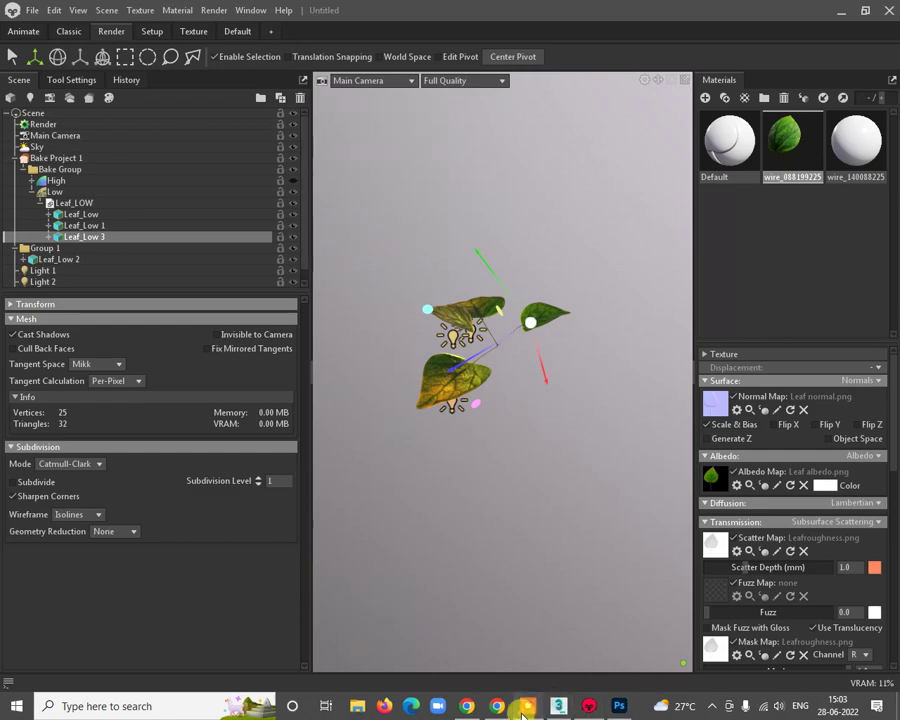